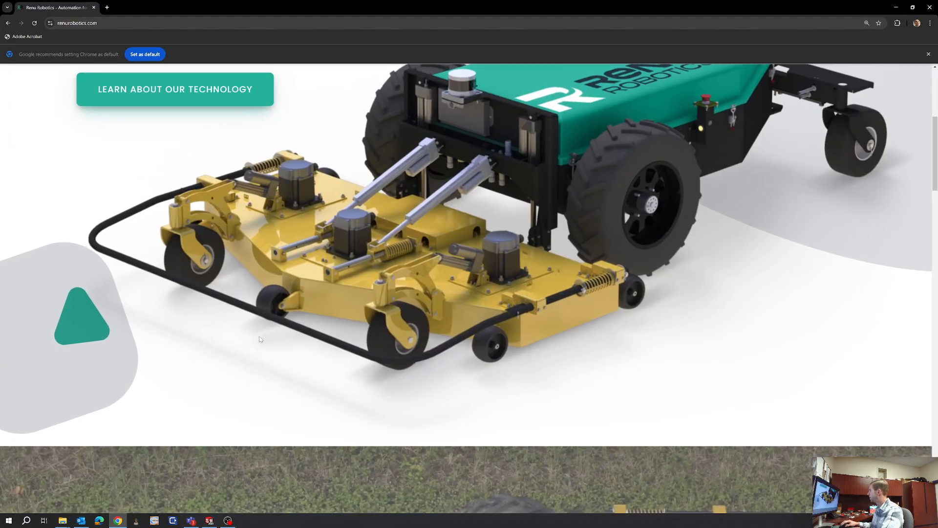
Compare the mower deck picture on the Renu Robotics website with the deck and caster wheels in the SOLIDWORKS renu mower assembly
scroll(513, 302, up, 2)
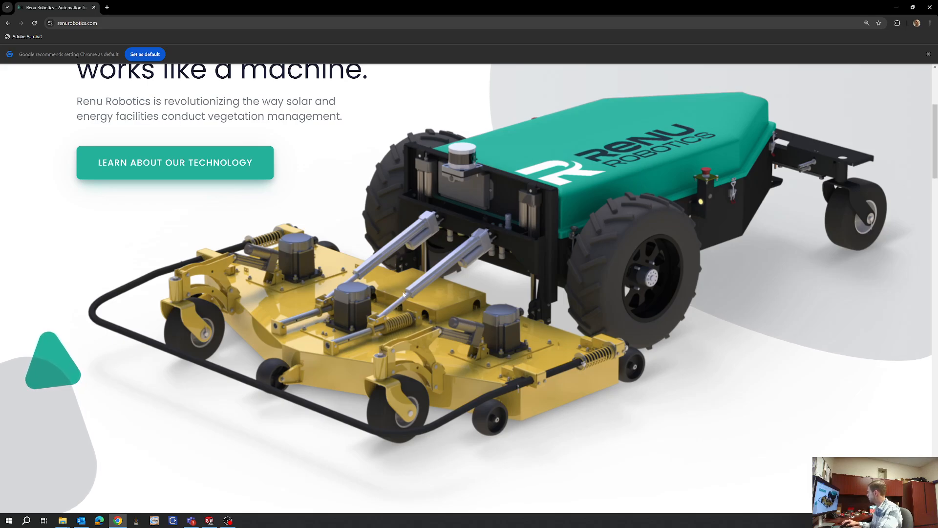
drag(712, 9, 0, 230)
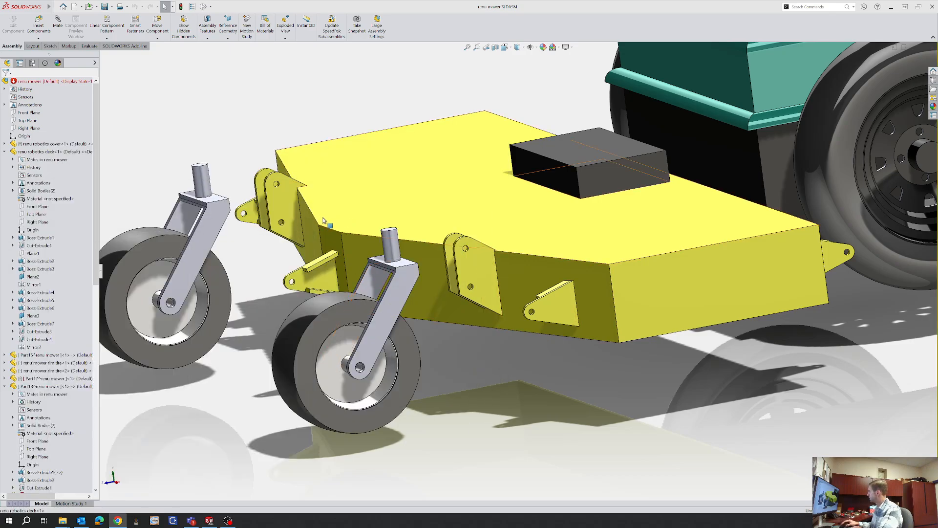
middle_drag(326, 224, 484, 251)
scroll(589, 278, up, 1)
scroll(621, 269, down, 1)
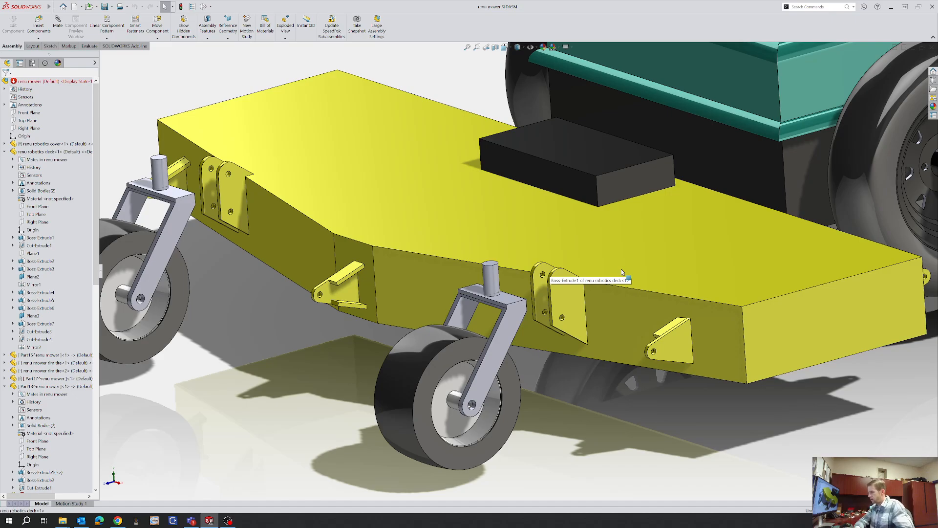
Create a new part and start a sketch on the Front Plane
key(ctrl+n)
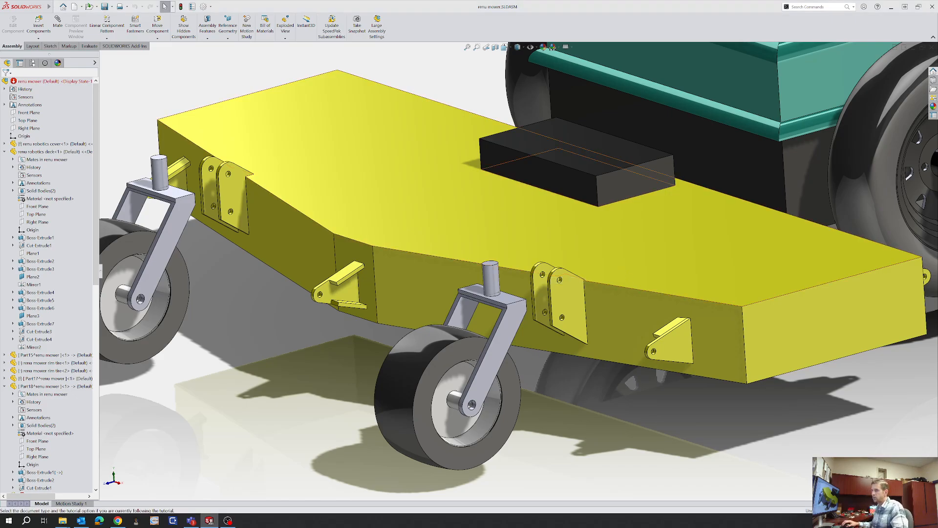
key(Return)
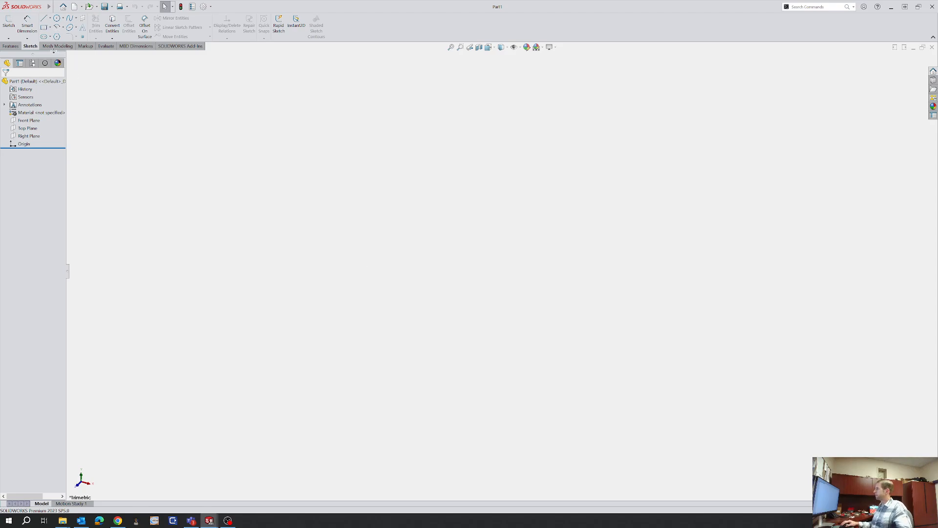
click(9, 24)
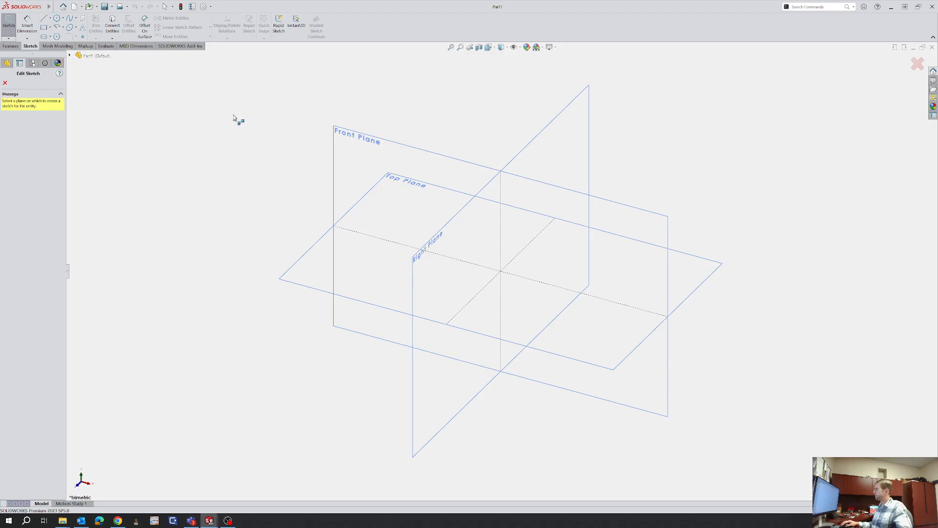
click(342, 144)
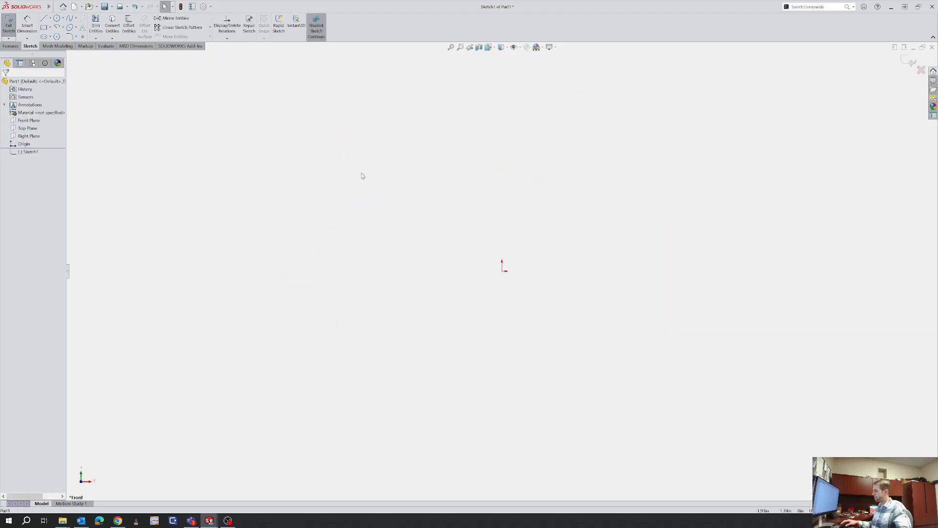
Sketch a circle about 2.97 in in diameter centred on the origin
right_drag(430, 334, 475, 320)
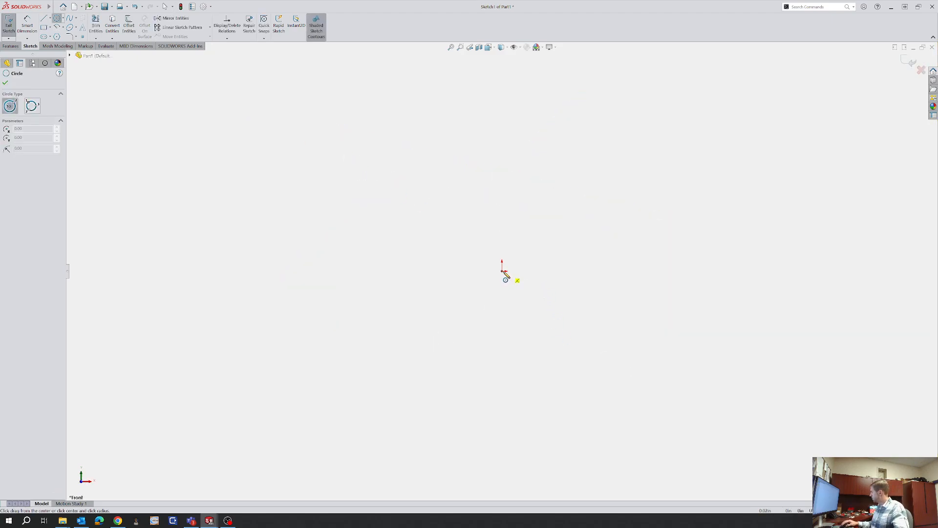
drag(503, 272, 549, 173)
key(Escape)
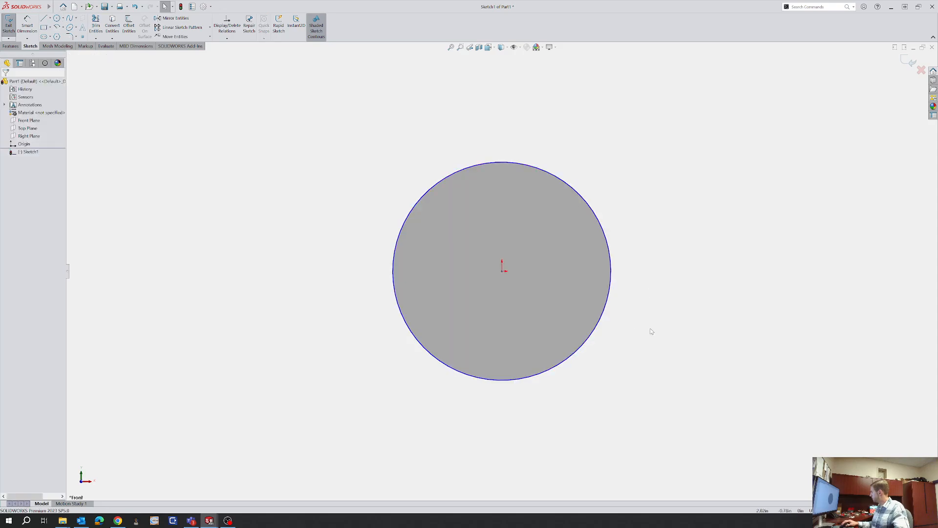
Draw a horizontal line from the origin to the circle's edge and a vertical line about 2.04 in up from the origin
right_drag(615, 334, 570, 317)
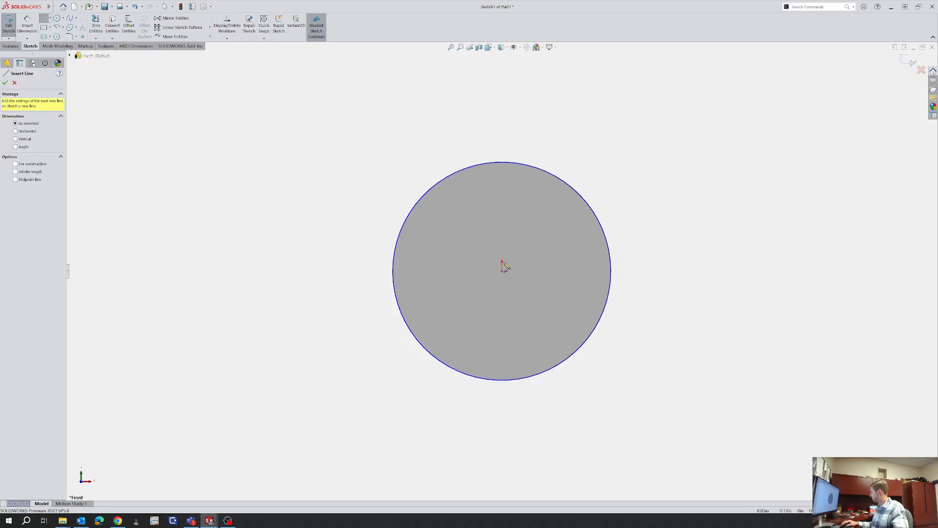
click(502, 271)
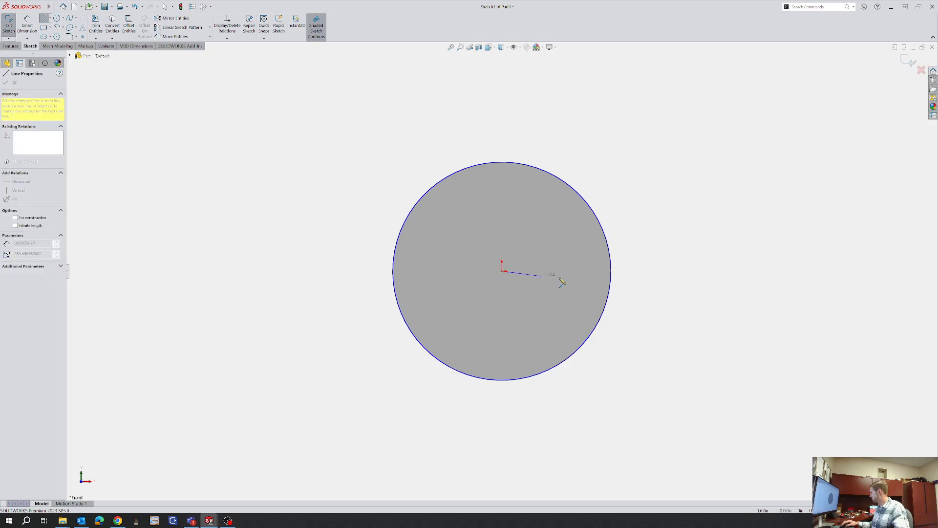
double_click(612, 271)
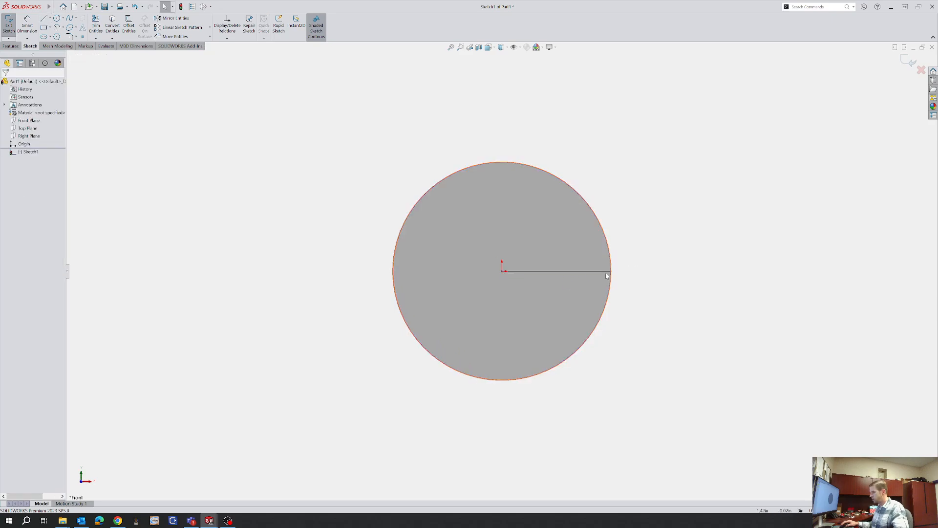
click(503, 272)
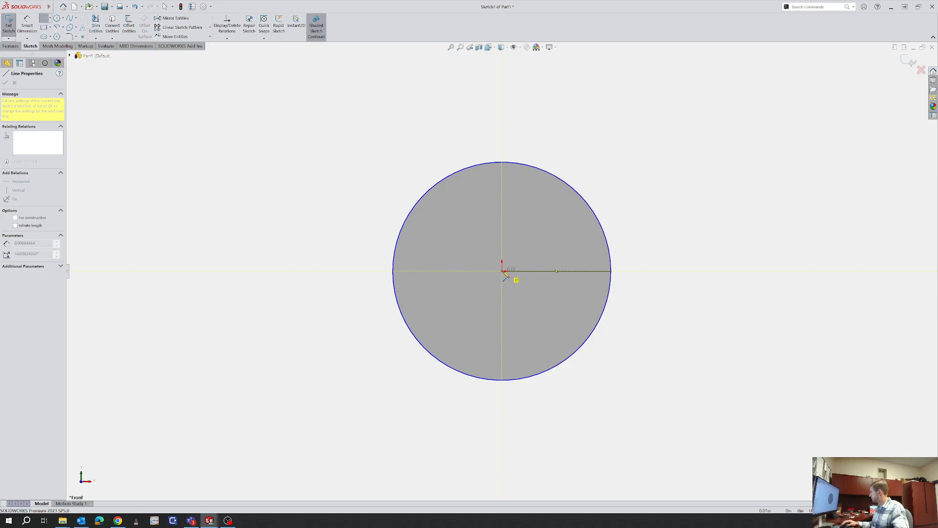
click(502, 120)
key(Escape)
Sketch a larger circle of about 2.04 in radius, centred on the origin and passing through the vertical line's upper end
right_drag(610, 383, 654, 320)
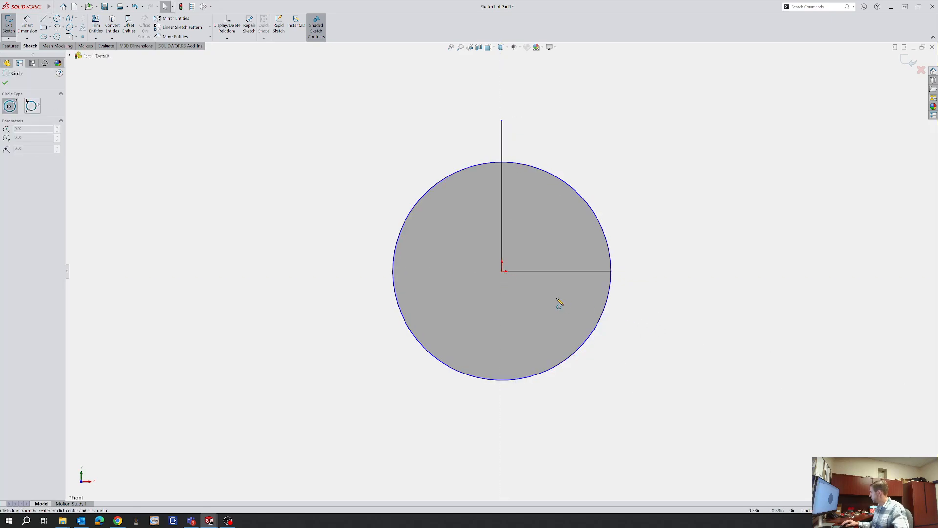
click(503, 272)
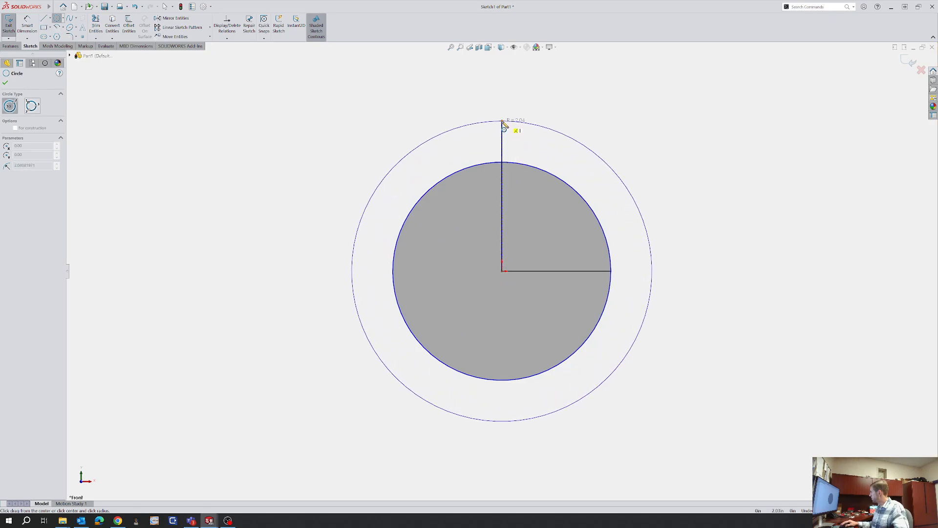
click(503, 121)
key(Escape)
Dimension the inner circle's diameter as 10 in
right_drag(705, 408, 671, 197)
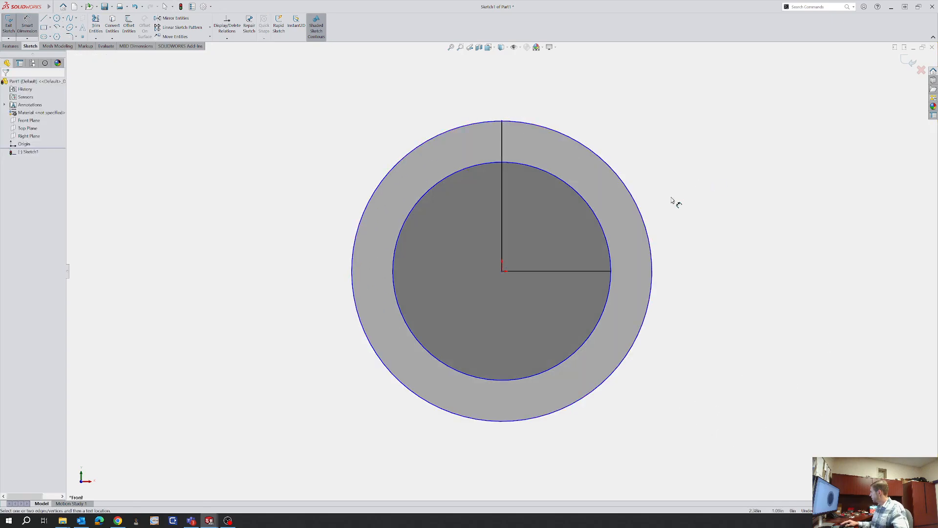
click(605, 317)
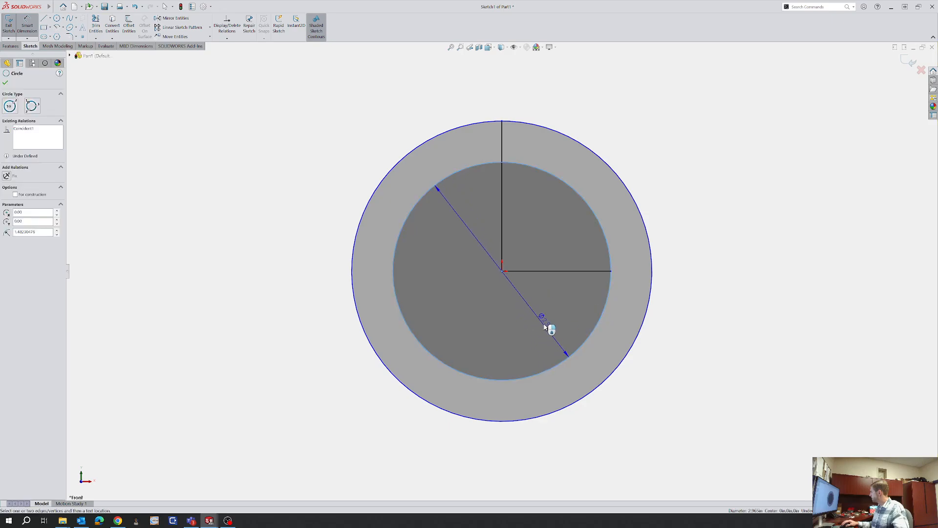
click(725, 381)
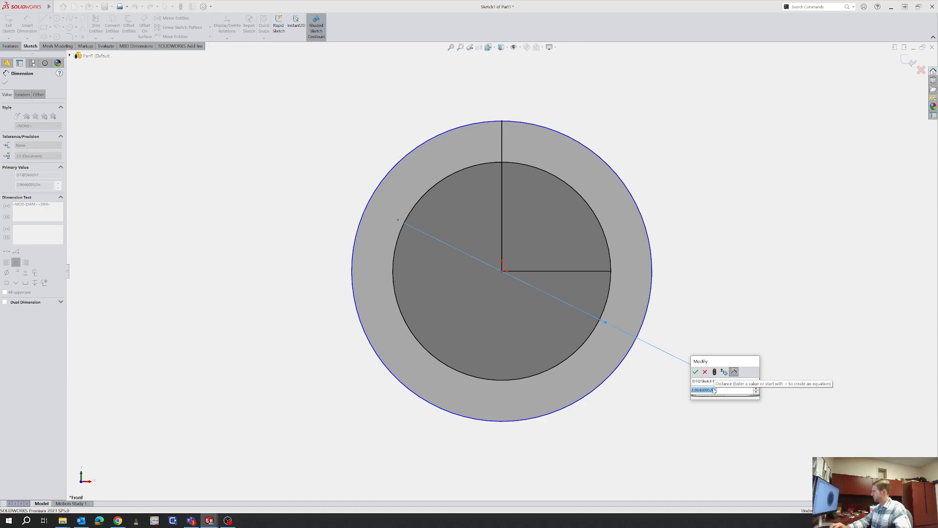
text(10)
key(Return)
key(Escape)
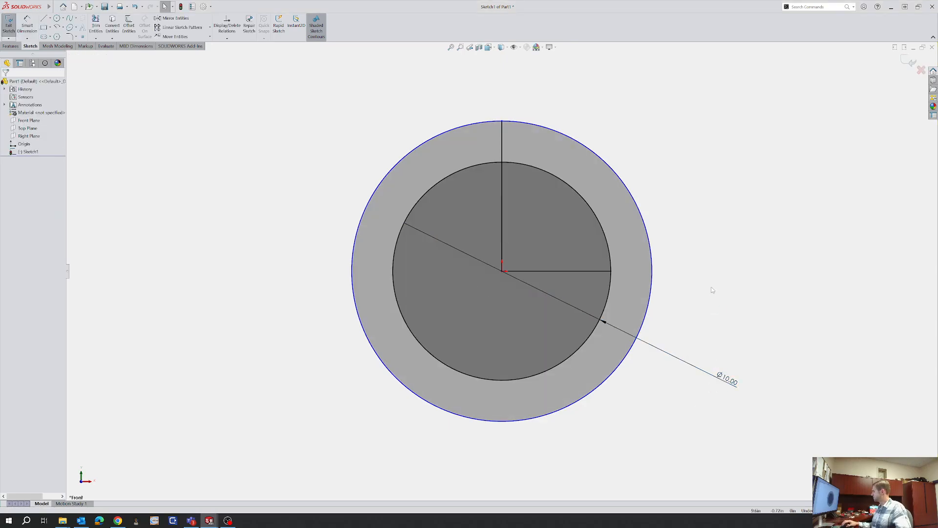
Return to the renu mower assembly and measure the diameter of the nearer front caster tire's outer edge
mouse_move(199, 524)
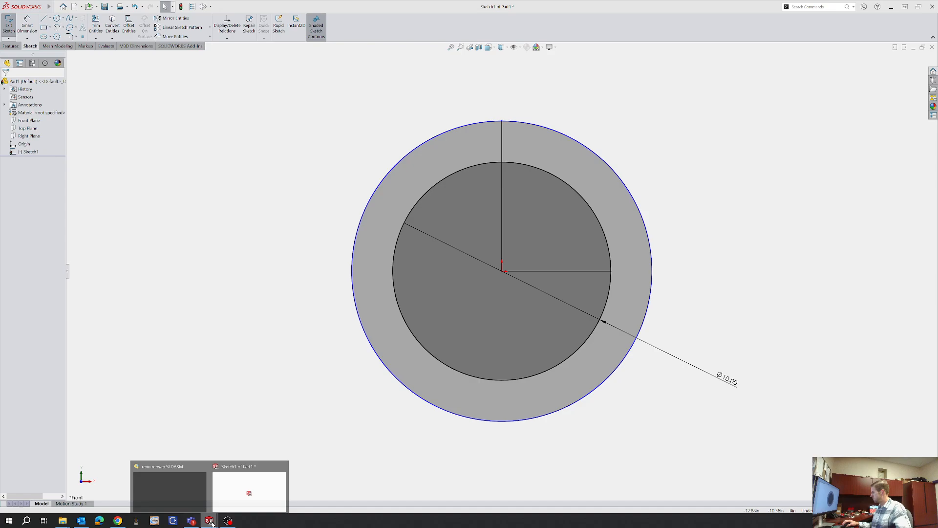
click(169, 489)
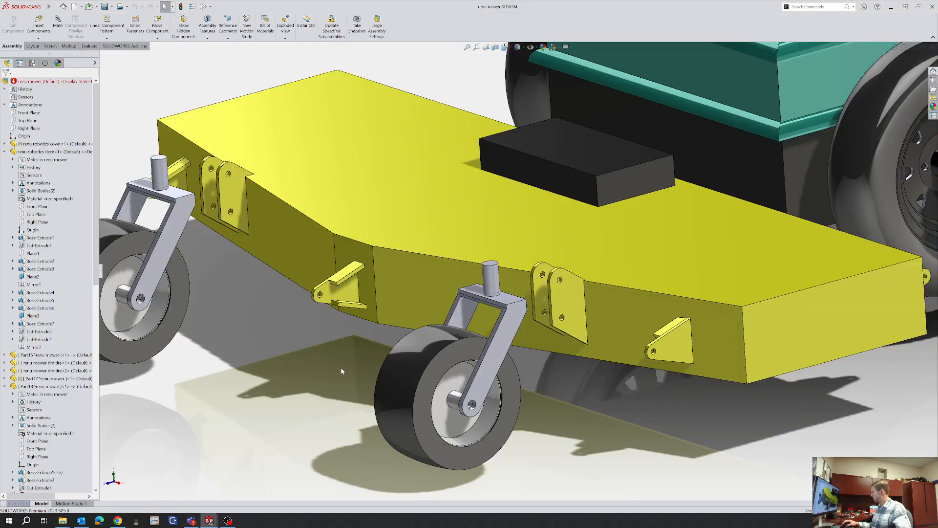
click(89, 45)
click(95, 24)
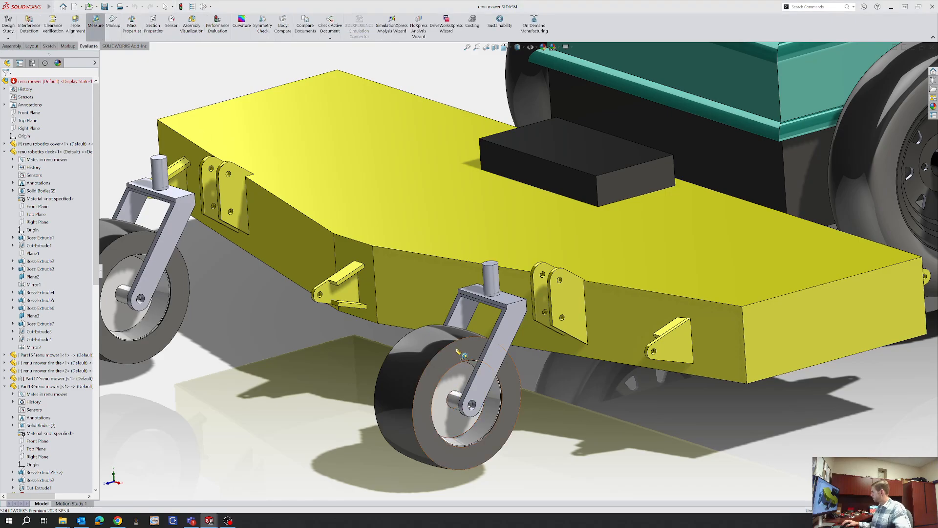
key(Escape)
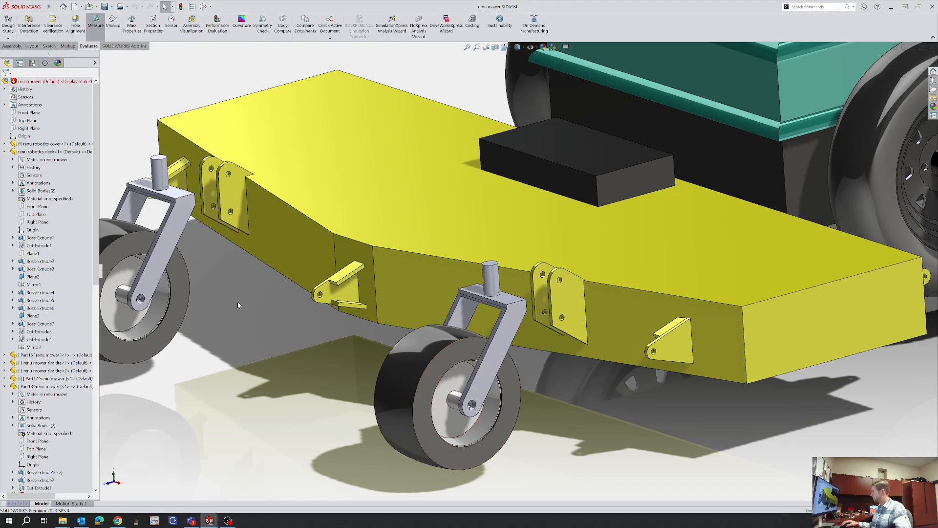
scroll(440, 274, up, 3)
scroll(416, 288, down, 2)
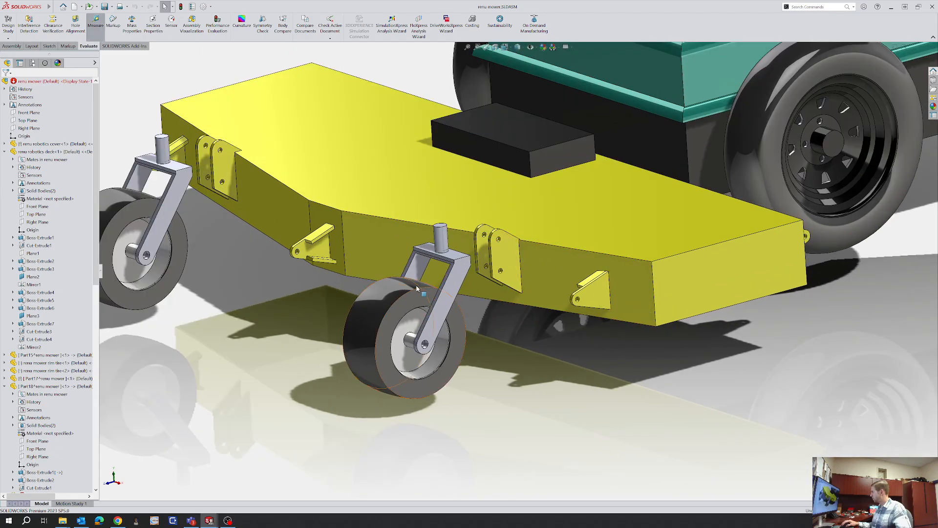
click(92, 22)
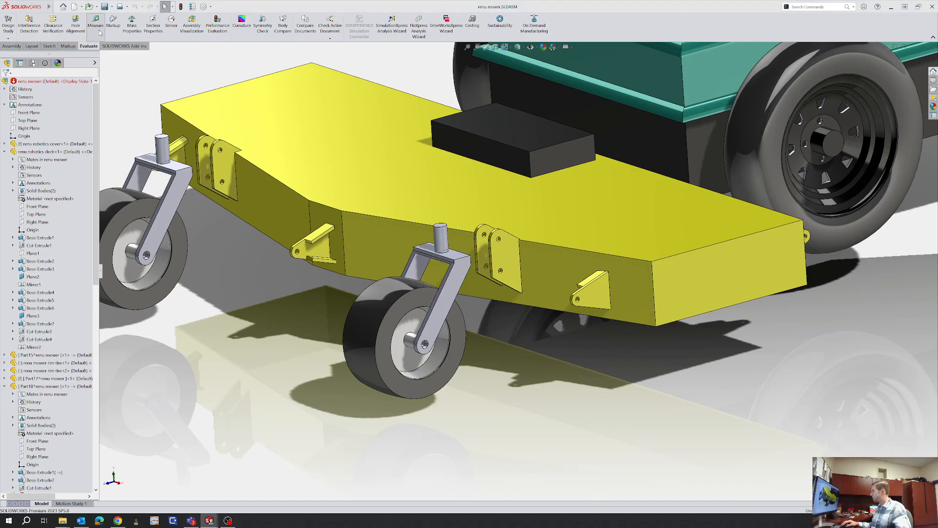
click(431, 294)
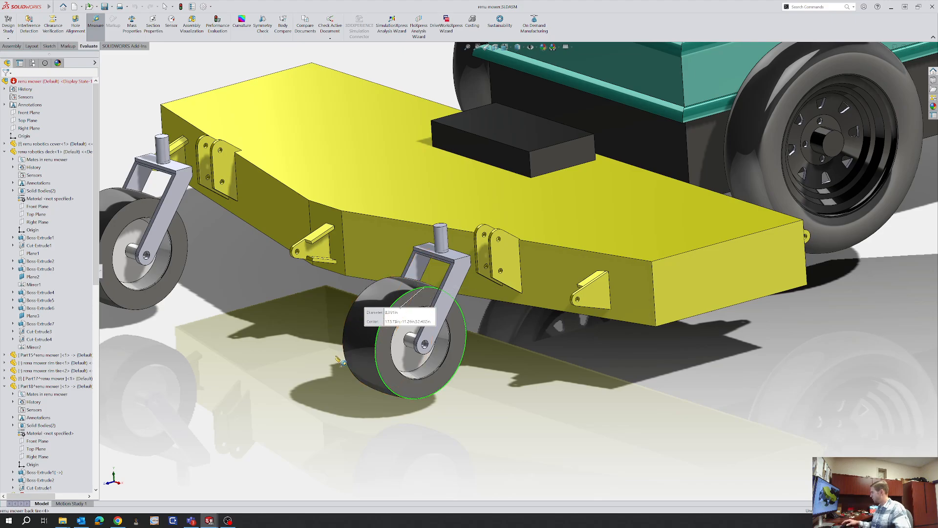
middle_drag(337, 361, 609, 305)
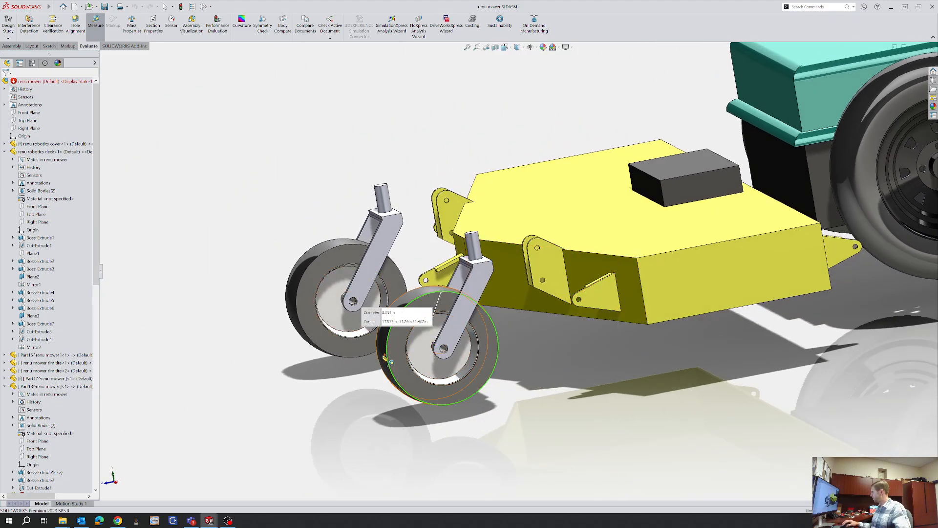
key(Escape)
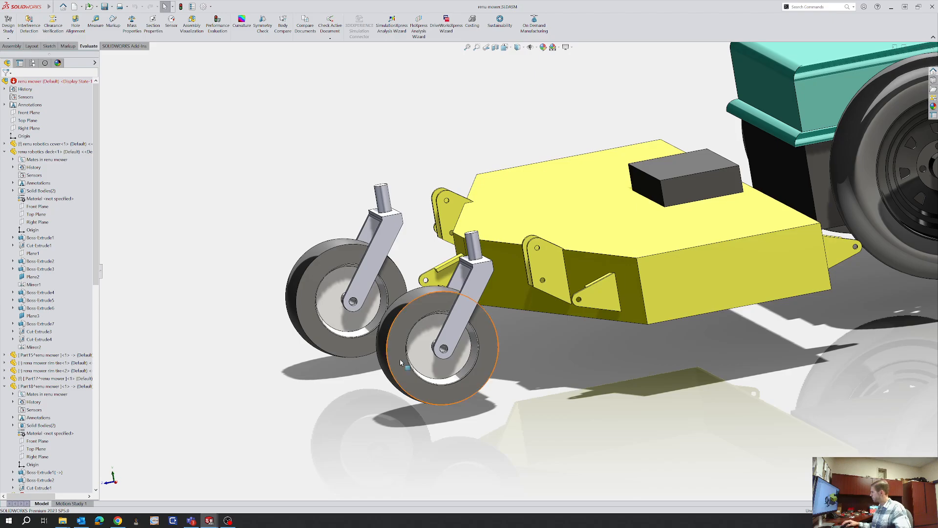
click(457, 323)
click(327, 388)
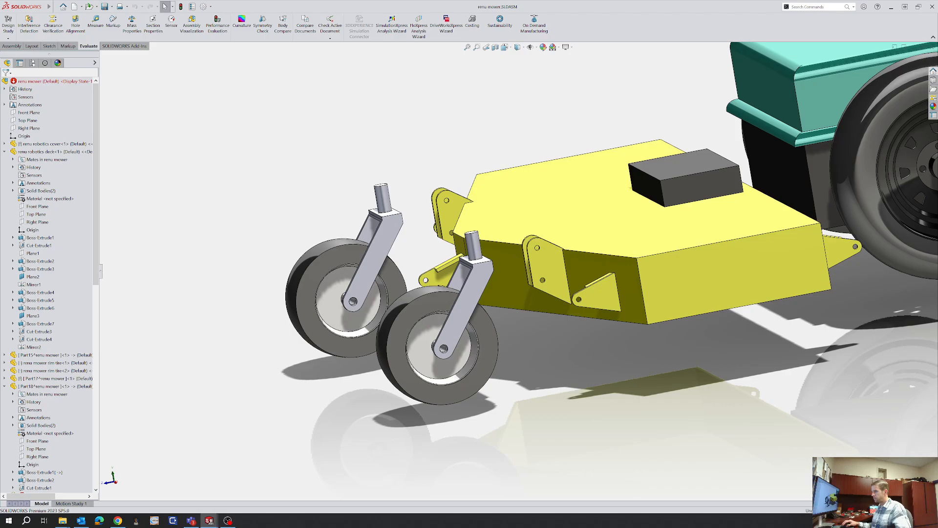
Check the mower's wheels and deck in the Renu Robotics website picture and return to the SOLIDWORKS assembly
key(alt+Tab)
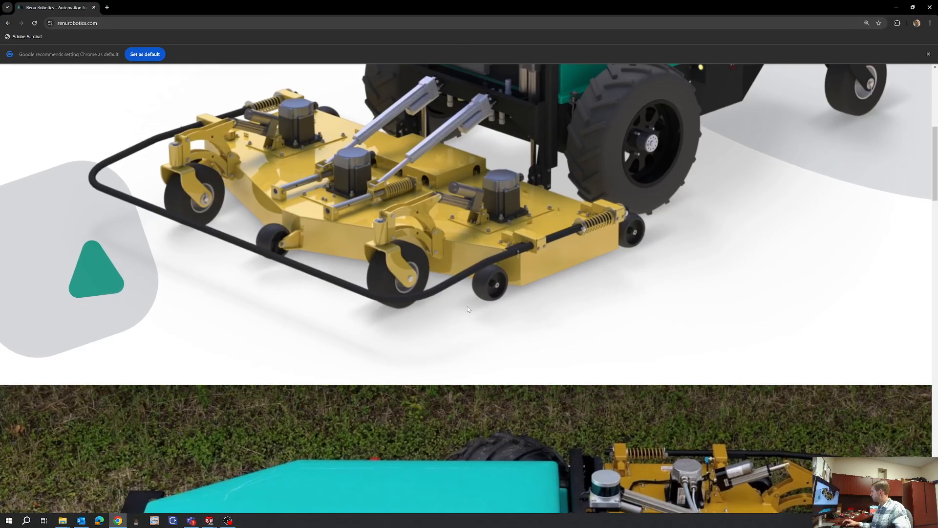
scroll(465, 269, up, 1)
scroll(465, 268, up, 3)
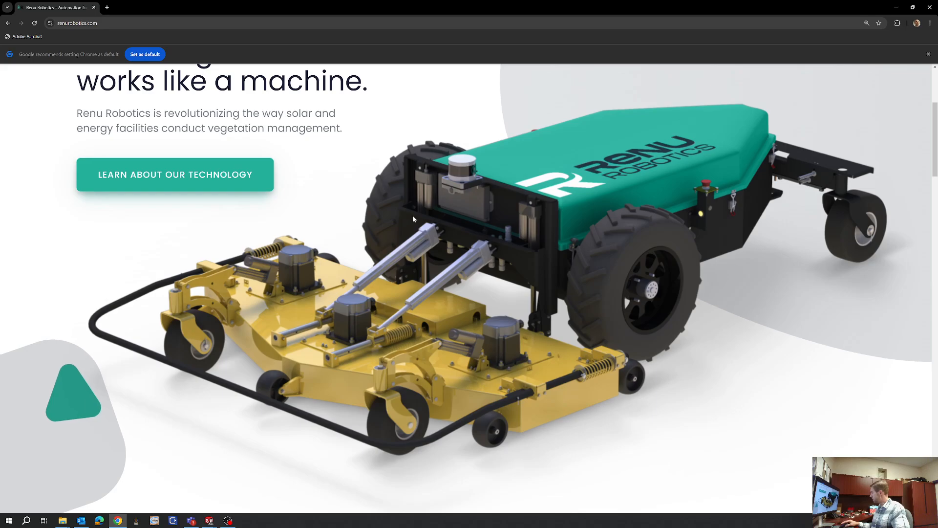
click(893, 8)
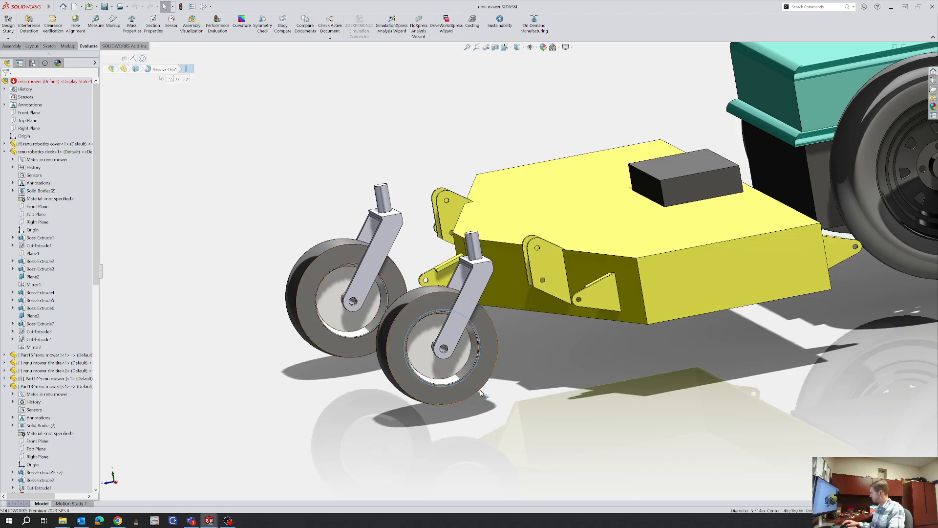
Delete the farther front caster's tire and its fork-shaped wheel mount from the assembly, leaving only the nearer caster
click(484, 352)
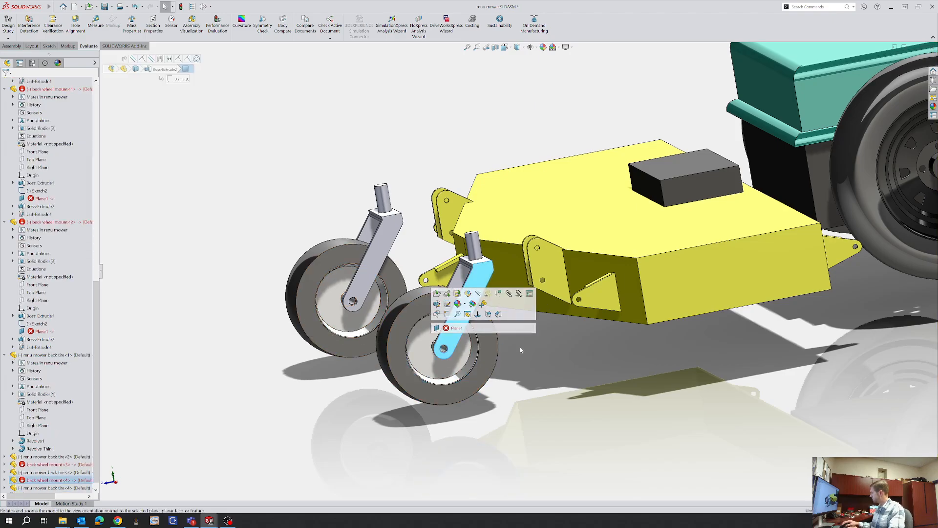
key(Escape)
middle_drag(465, 292, 369, 314)
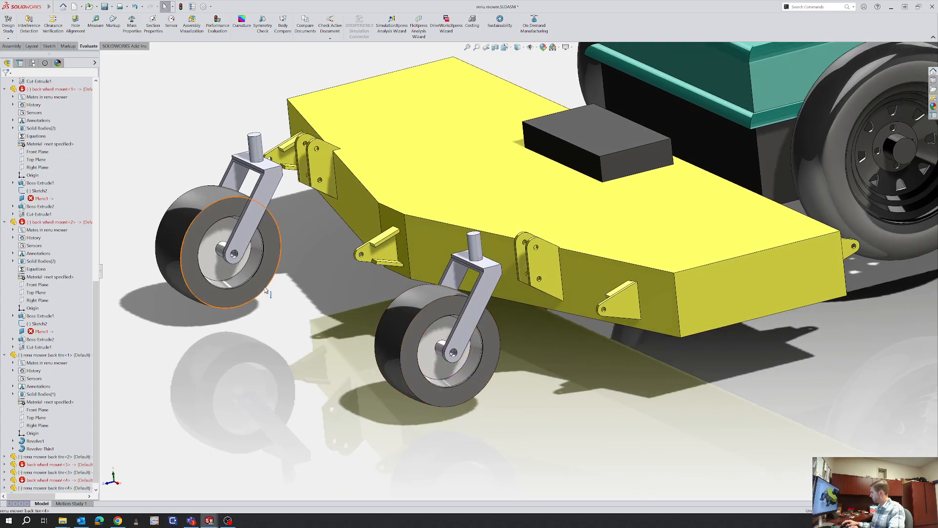
click(172, 248)
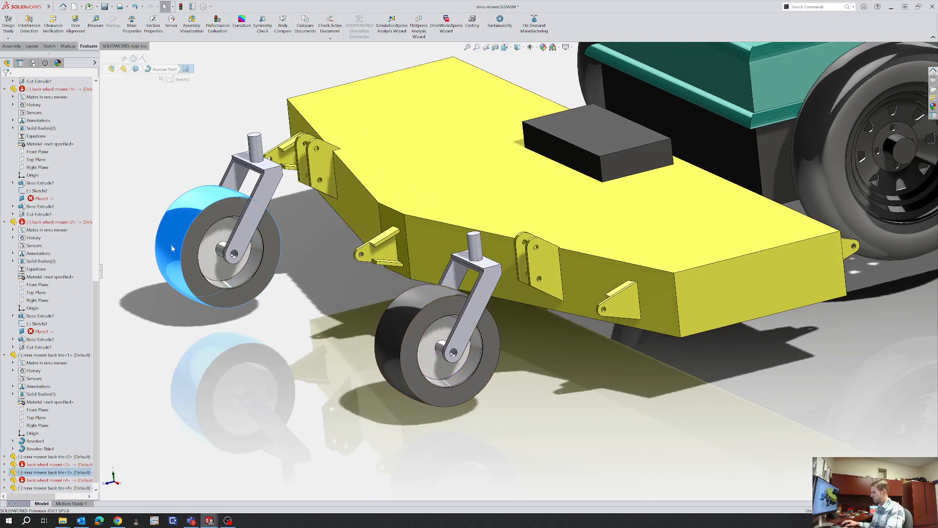
key(Delete)
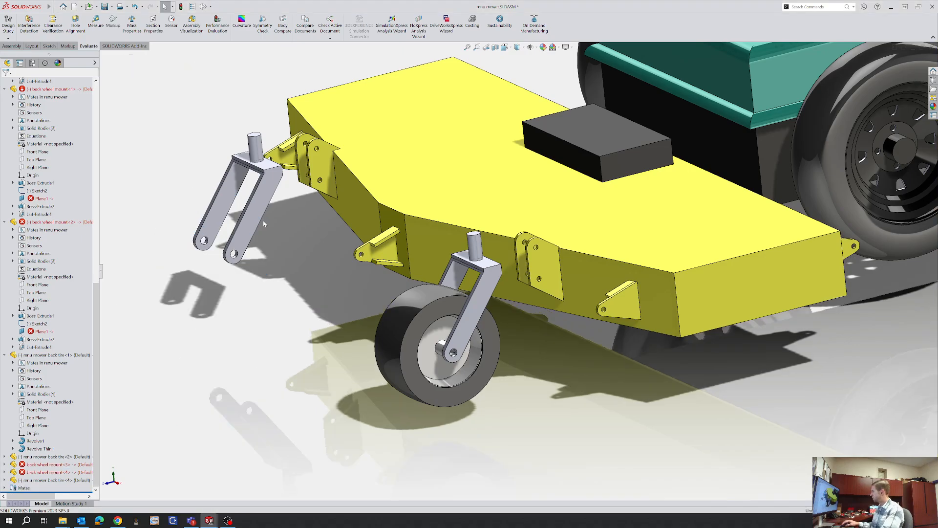
click(251, 223)
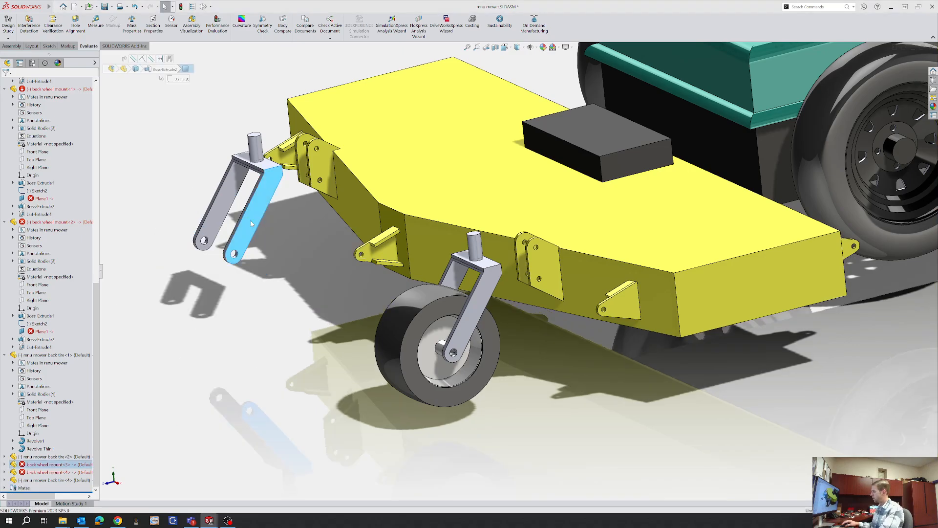
key(Delete)
Try to move the remaining front caster by its wheel mount
click(462, 358)
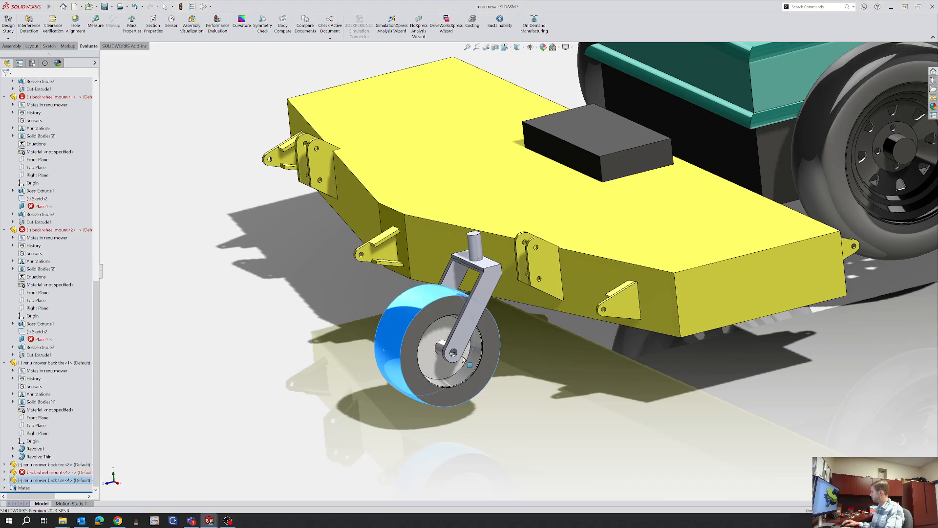
key(Escape)
drag(472, 241, 448, 293)
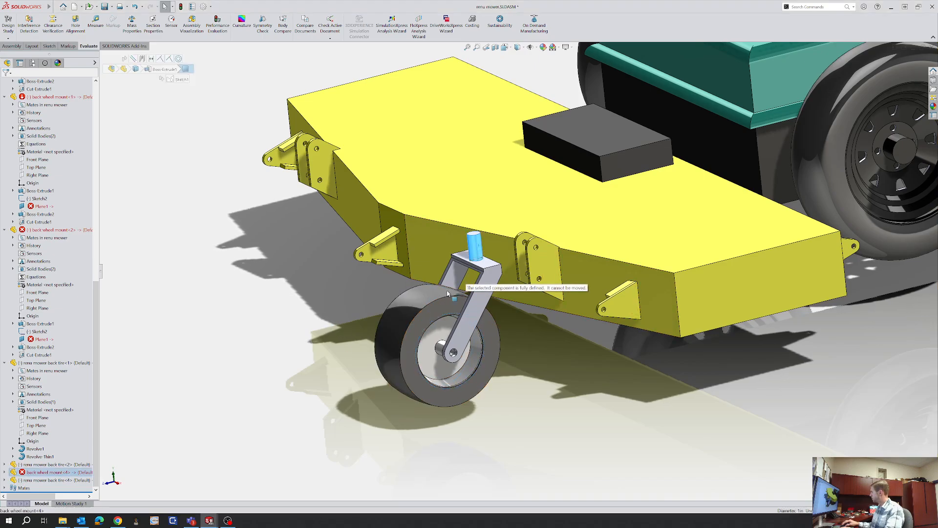
click(442, 313)
click(237, 292)
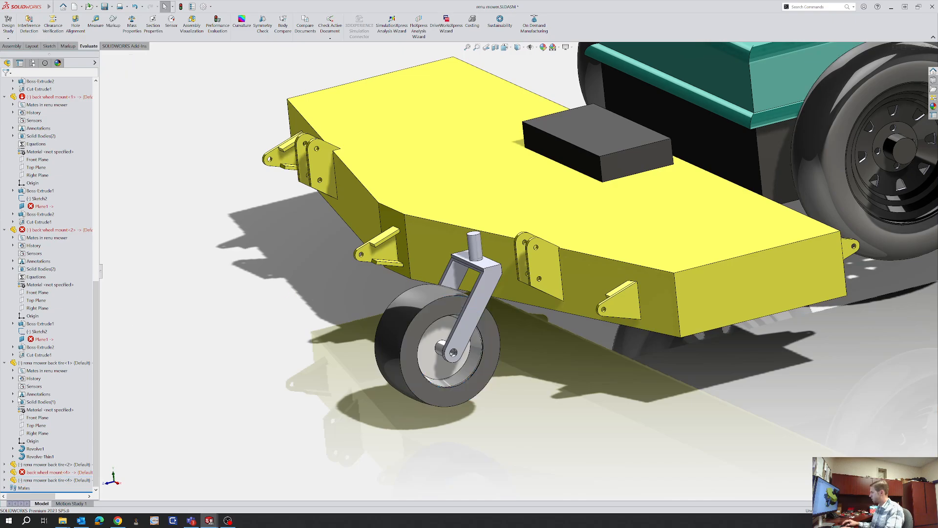
Inspect the assembly's last mates and delete the coincident mate that references the deck's top face
click(4, 488)
click(43, 488)
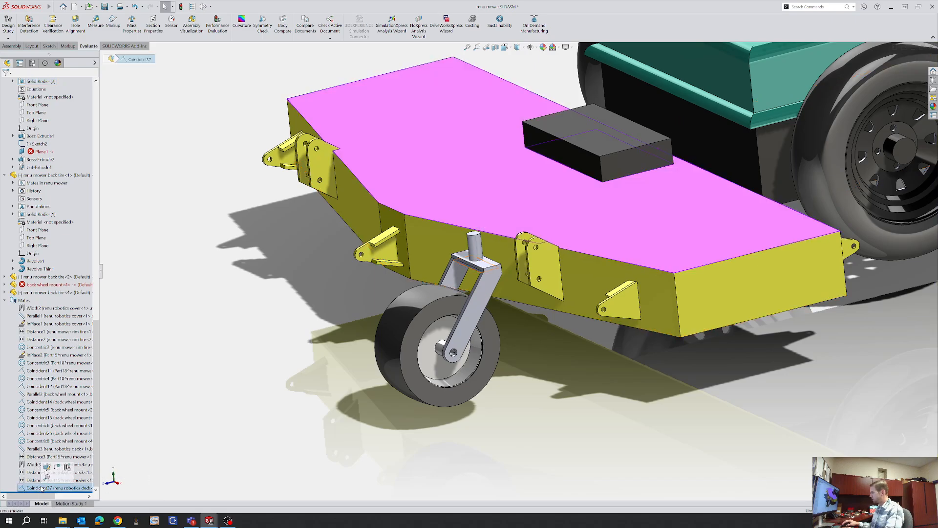
click(39, 481)
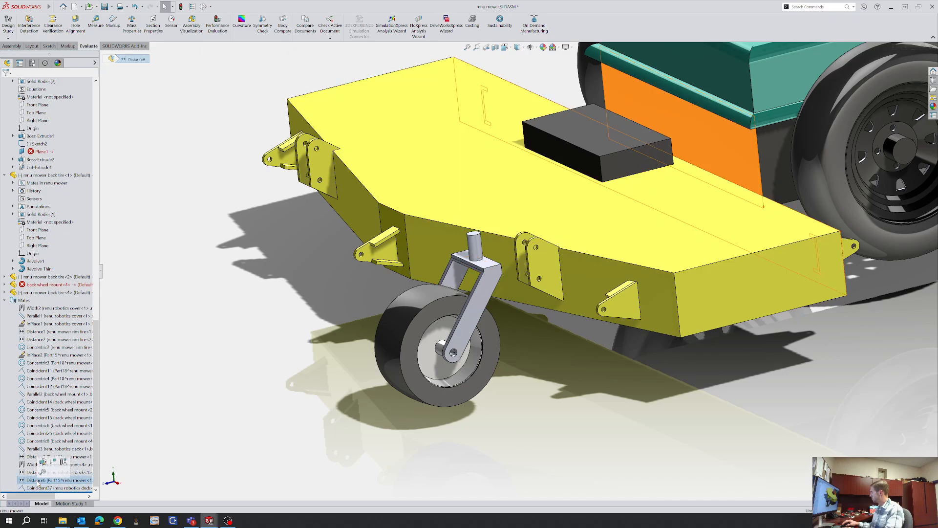
click(34, 488)
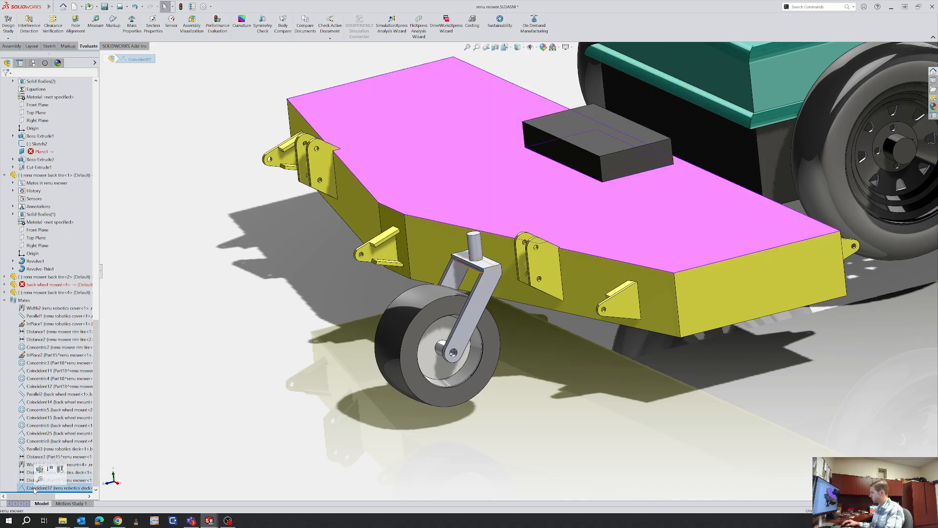
click(244, 368)
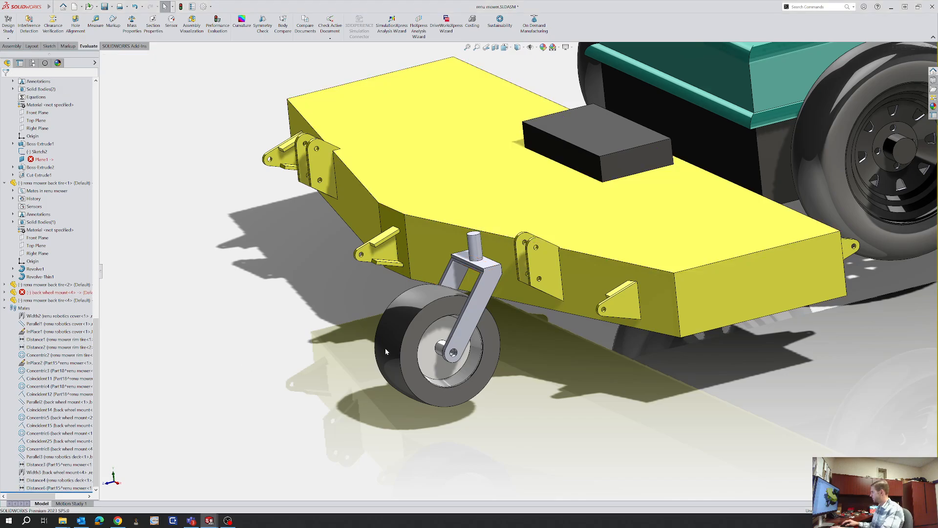
Test the remaining caster's movement, delete its Distance4 mate to the deck, and move the caster away from its old position
click(391, 344)
drag(420, 286, 435, 284)
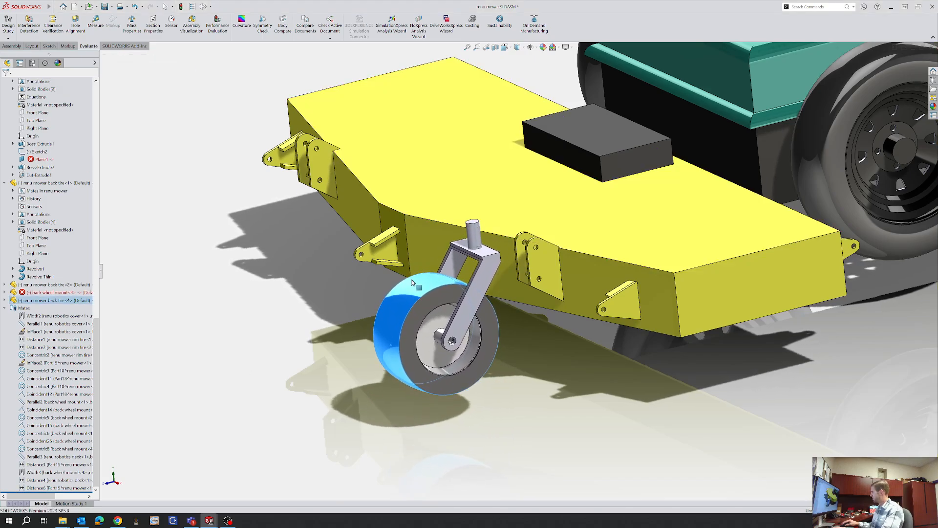
click(65, 480)
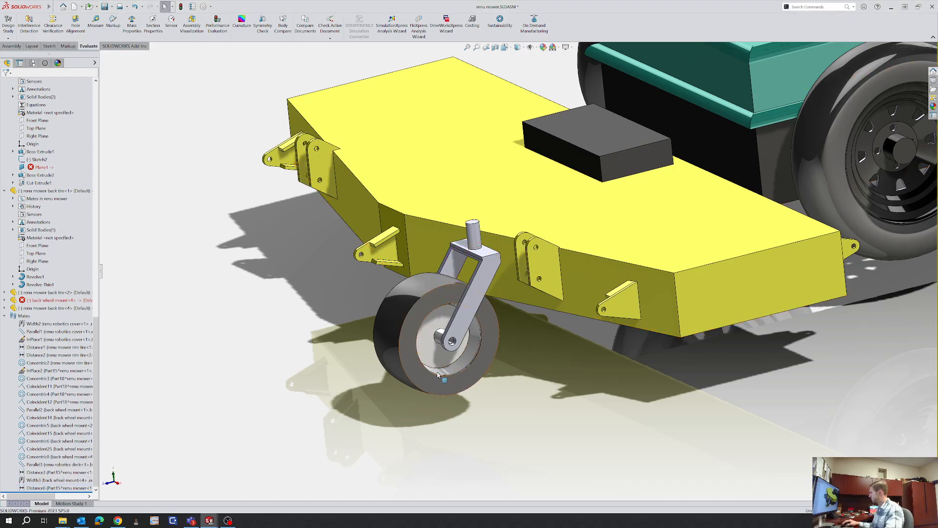
drag(442, 363, 436, 382)
click(306, 343)
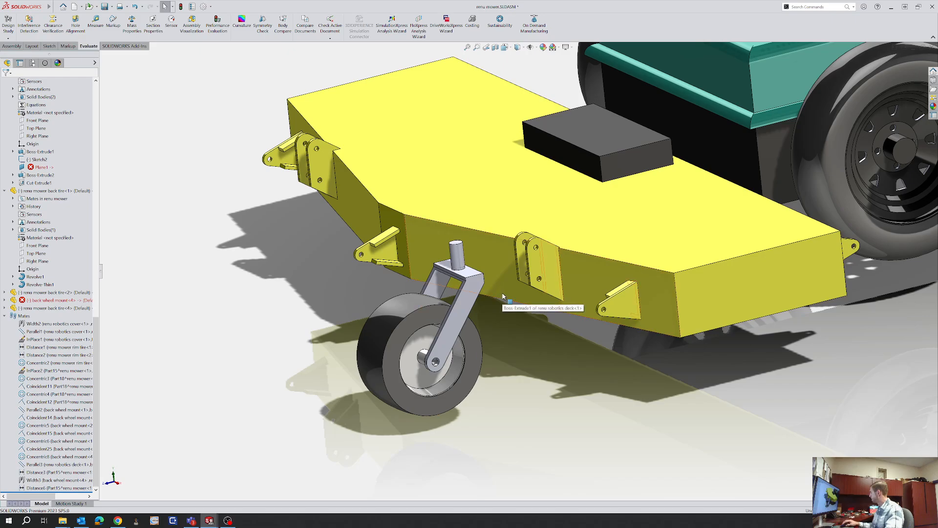
Add a parallel mate with reversed alignment between the caster mount plate's narrow edge face and the deck bracket's narrow front face
scroll(599, 281, up, 3)
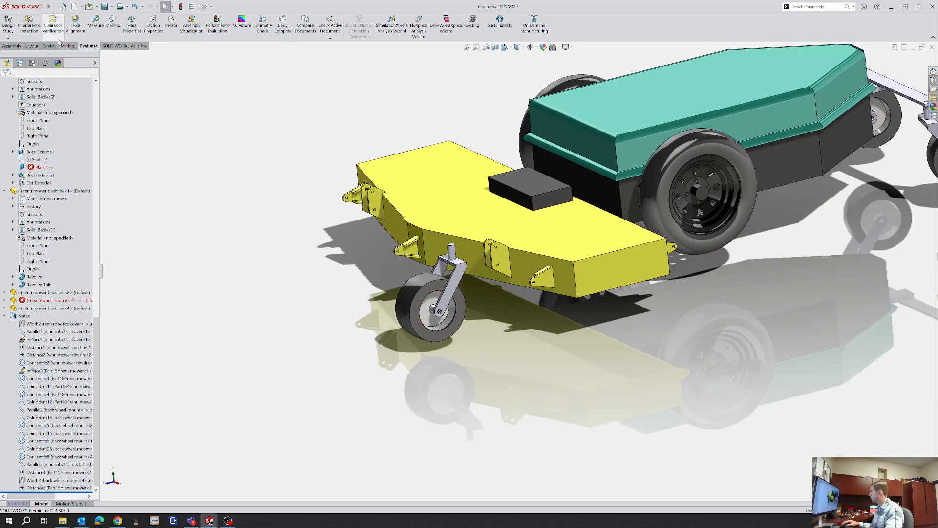
click(12, 47)
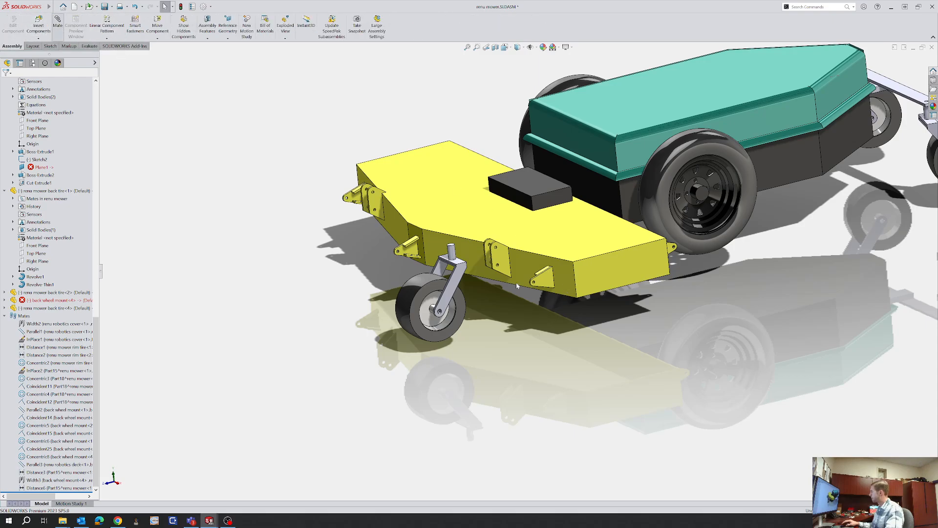
scroll(465, 275, down, 10)
click(458, 246)
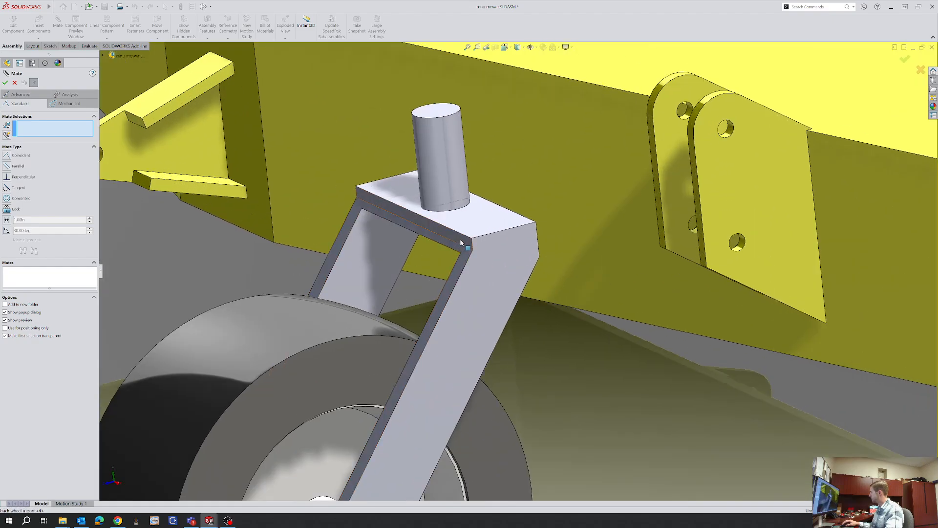
scroll(582, 253, up, 5)
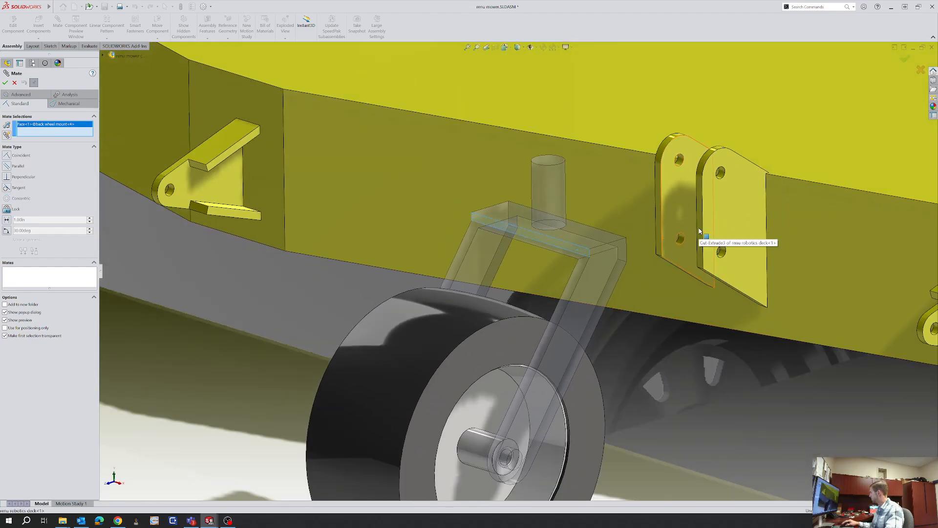
click(705, 232)
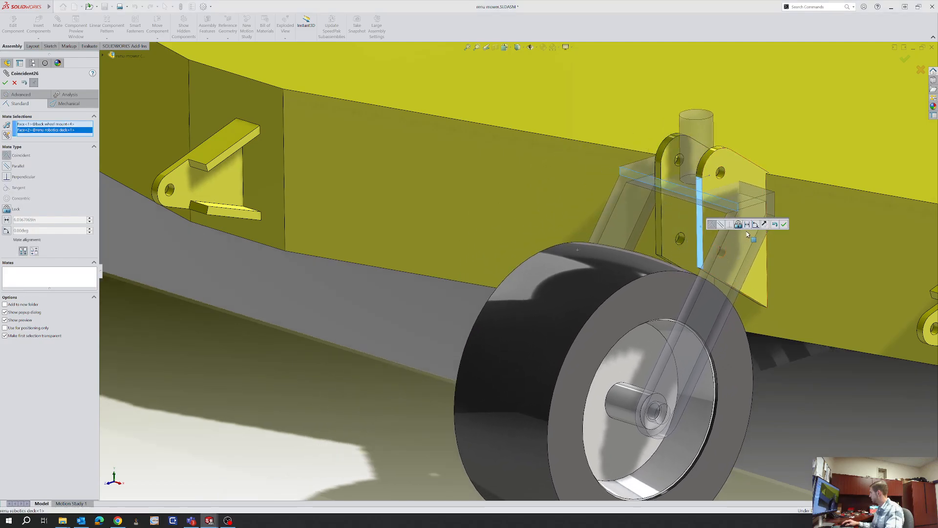
click(755, 224)
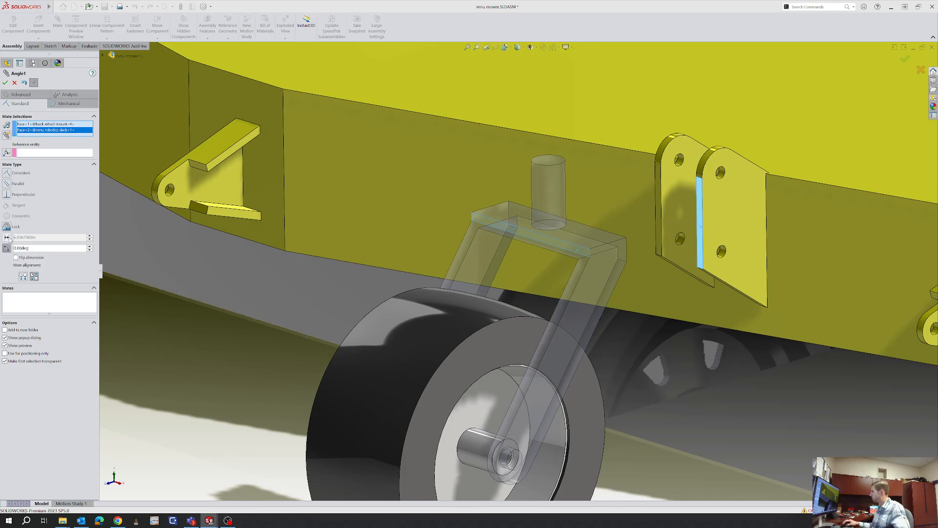
click(8, 183)
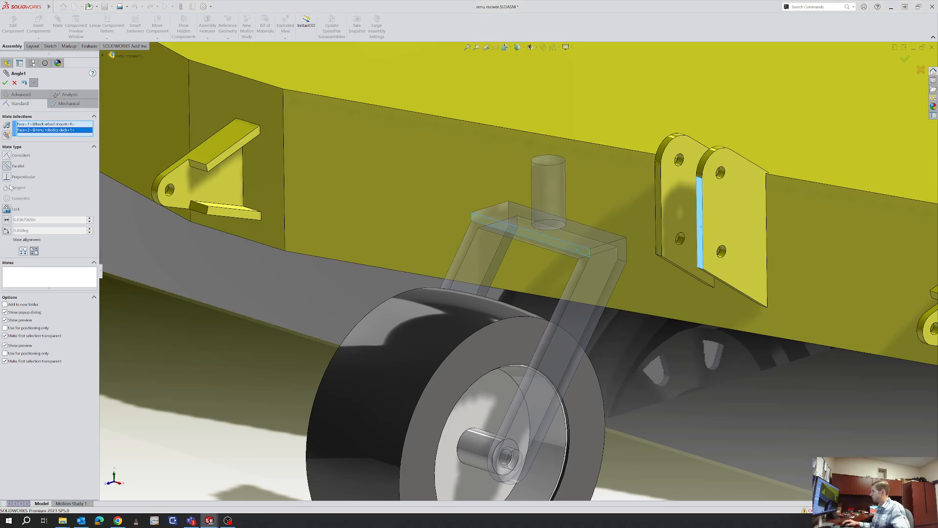
click(33, 251)
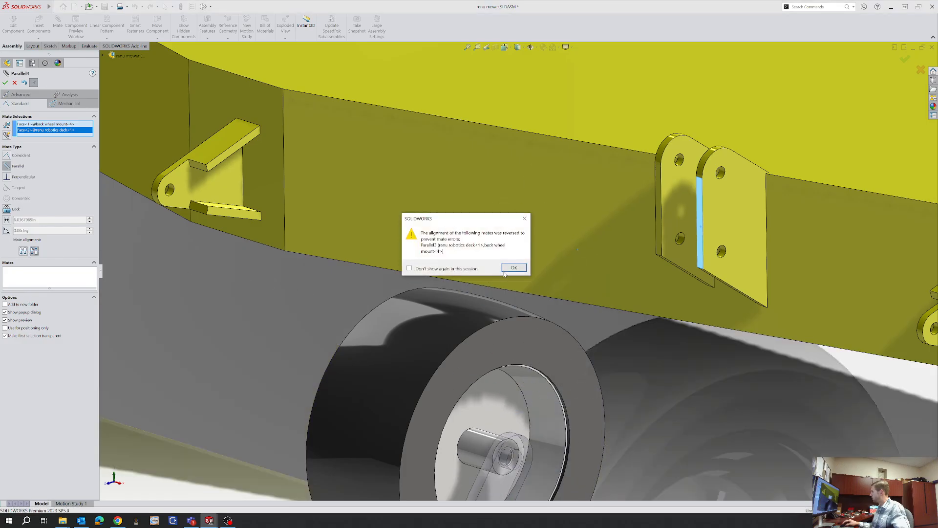
click(513, 268)
scroll(544, 435, up, 5)
scroll(540, 361, down, 10)
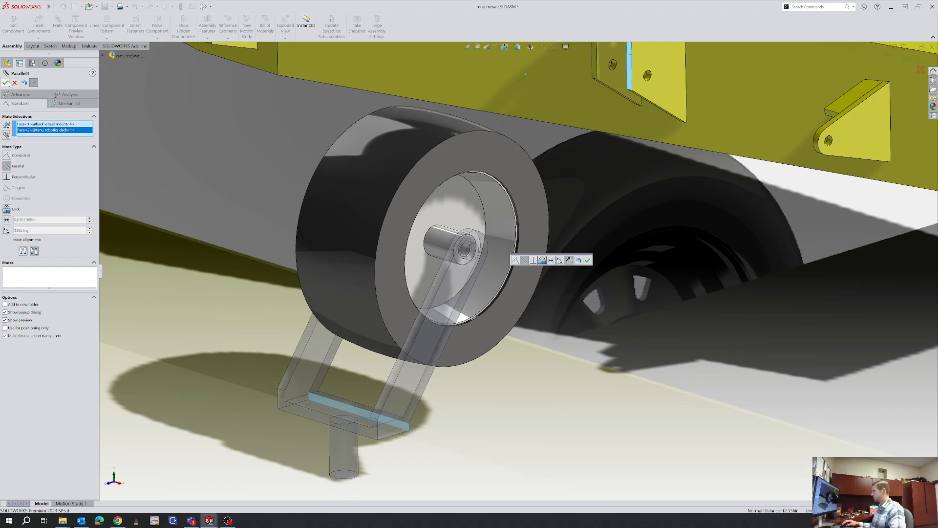
click(6, 83)
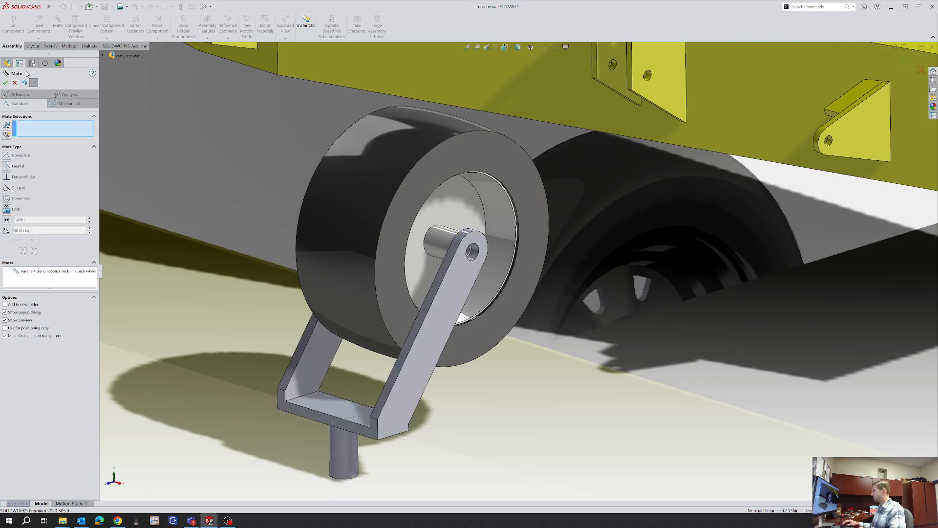
Add an aligned parallel mate between the caster mount's post-side plate face and the deck's top face, turning the post upward
scroll(584, 234, up, 6)
middle_drag(482, 324, 500, 215)
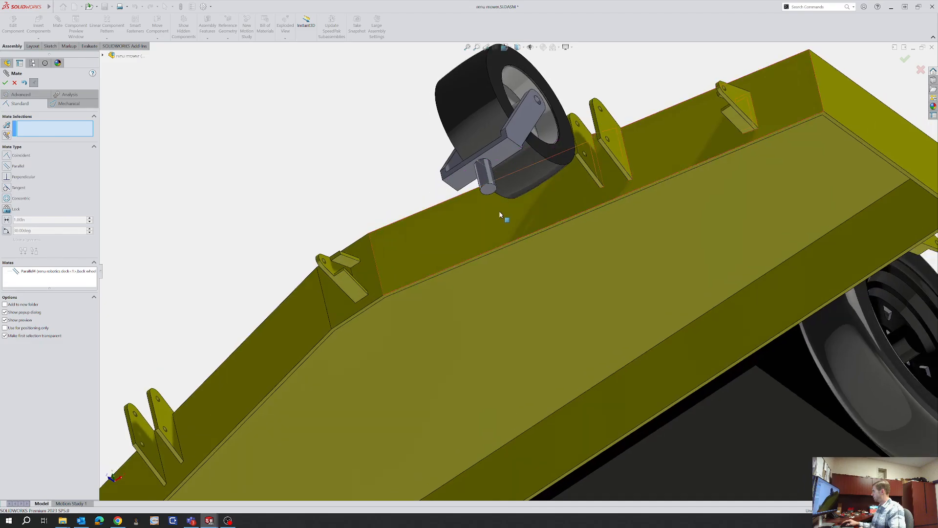
scroll(501, 174, down, 2)
click(499, 157)
scroll(606, 171, up, 5)
middle_drag(626, 171, 590, 343)
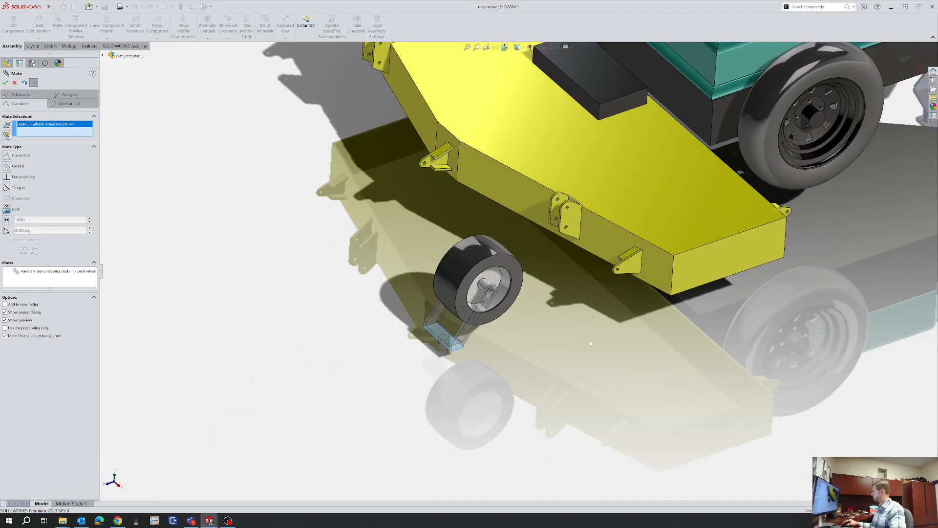
scroll(590, 344, down, 2)
click(618, 149)
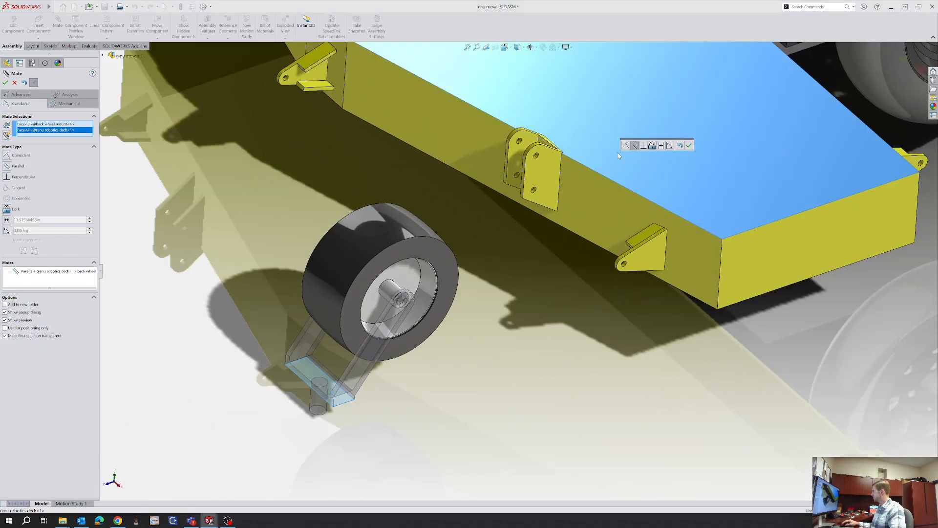
click(7, 167)
click(23, 251)
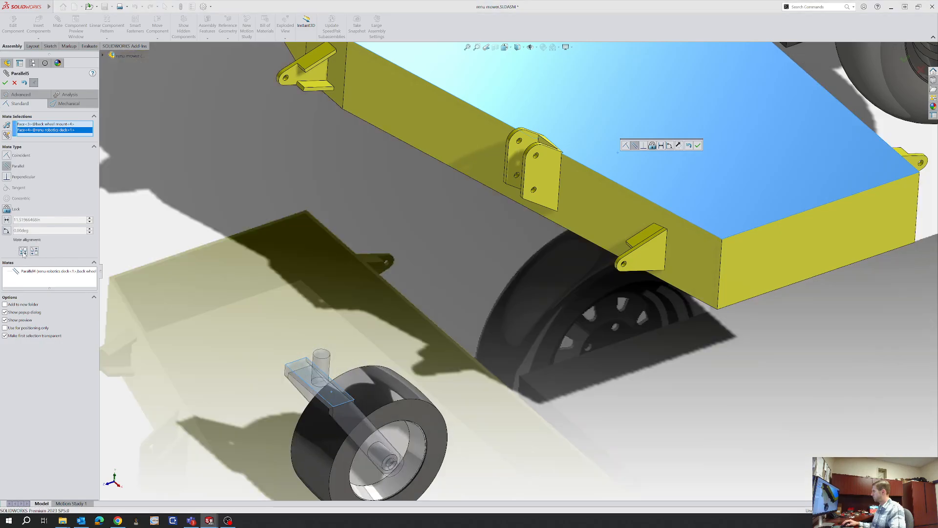
middle_drag(409, 260, 418, 225)
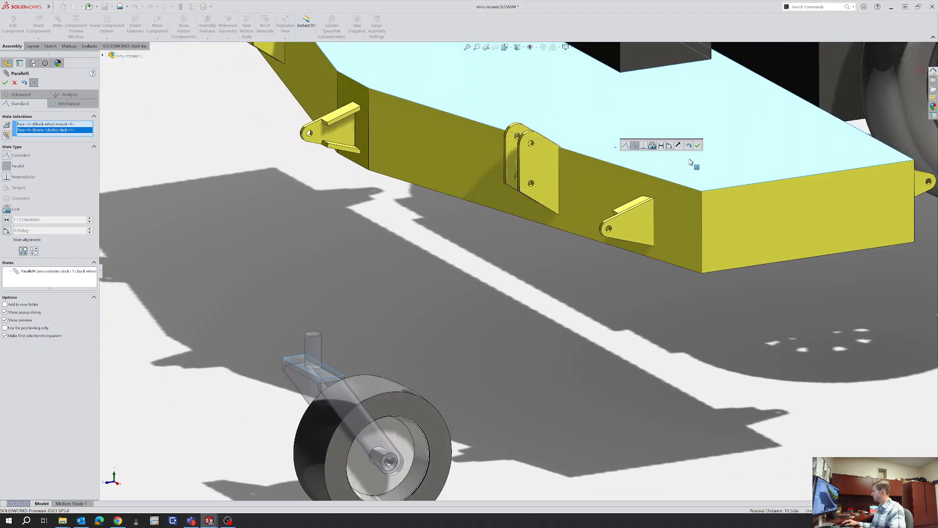
click(698, 146)
Move the caster up close to the deck's front brackets and inspect its orientation
drag(411, 387, 506, 191)
middle_drag(506, 191, 486, 195)
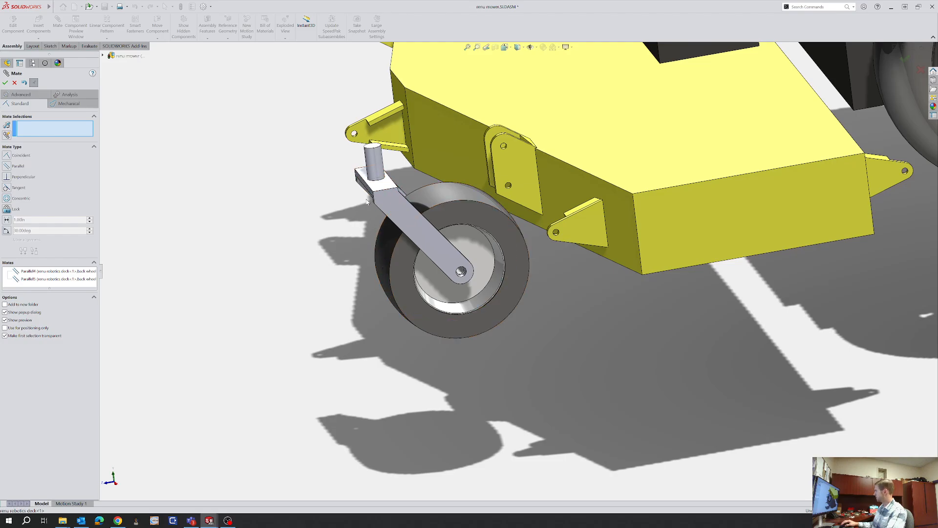
middle_drag(341, 211, 274, 260)
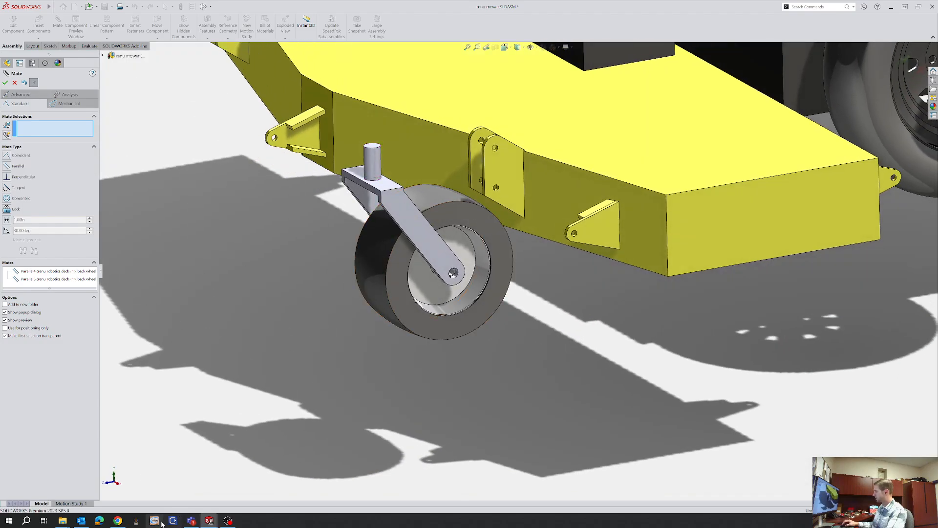
Switch back to the Part1 sketch and try to adjust the outer circle
mouse_move(215, 524)
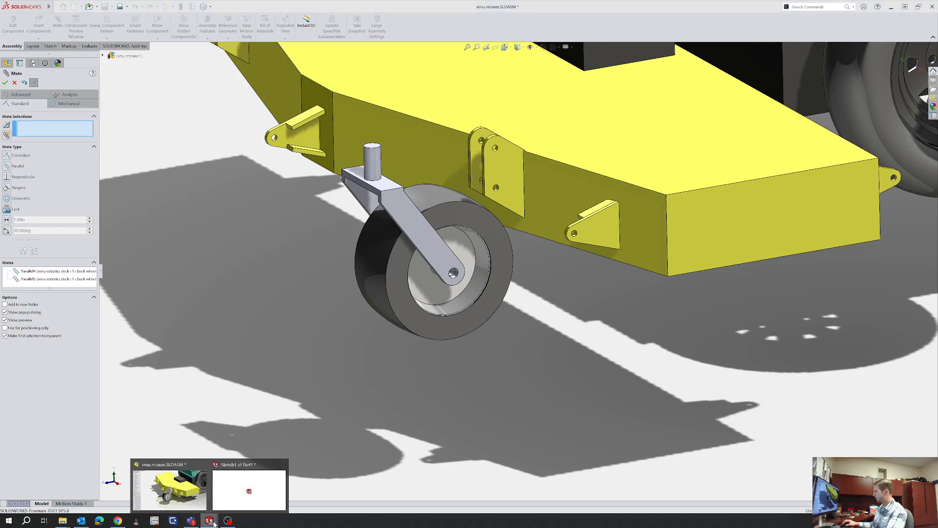
click(227, 504)
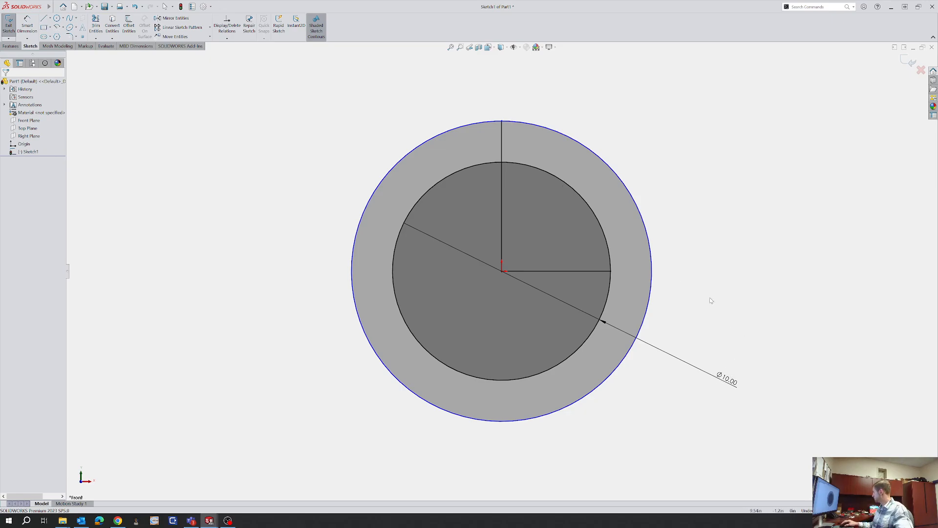
drag(620, 180, 591, 192)
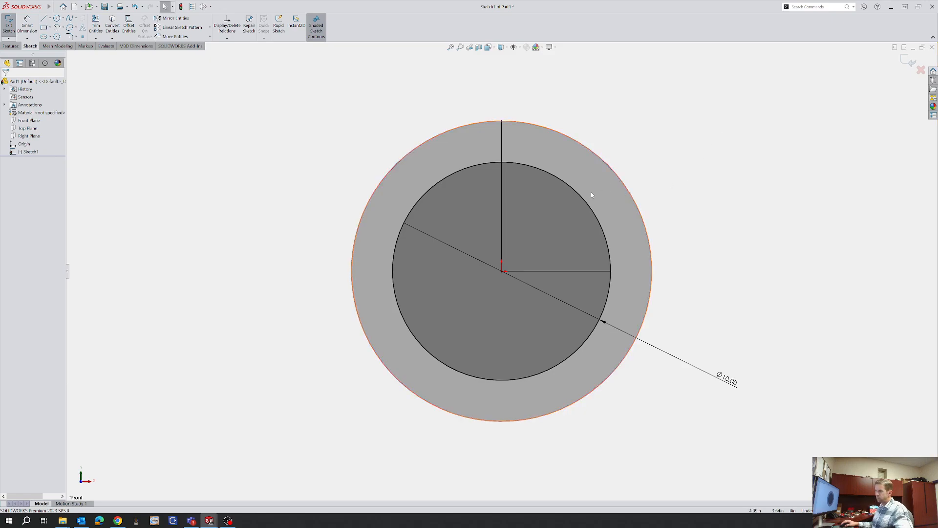
Dimension the radial gap between the inner and outer circles at 1.00 in
click(591, 194)
key(d)
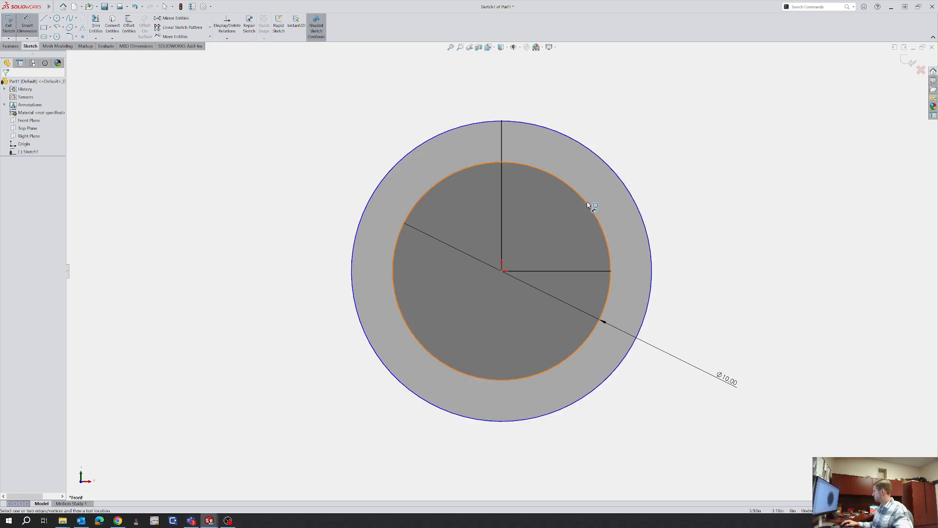
click(591, 202)
click(632, 194)
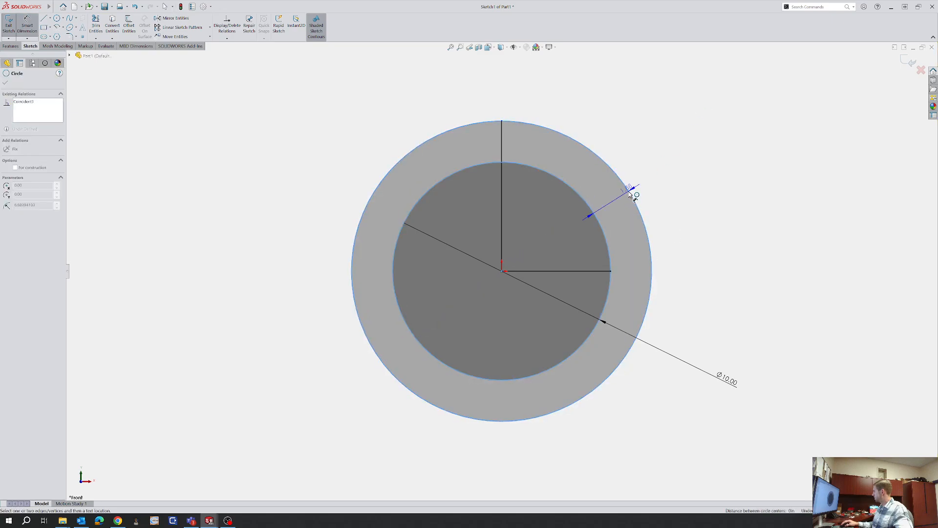
click(675, 194)
text(1.00in)
key(Return)
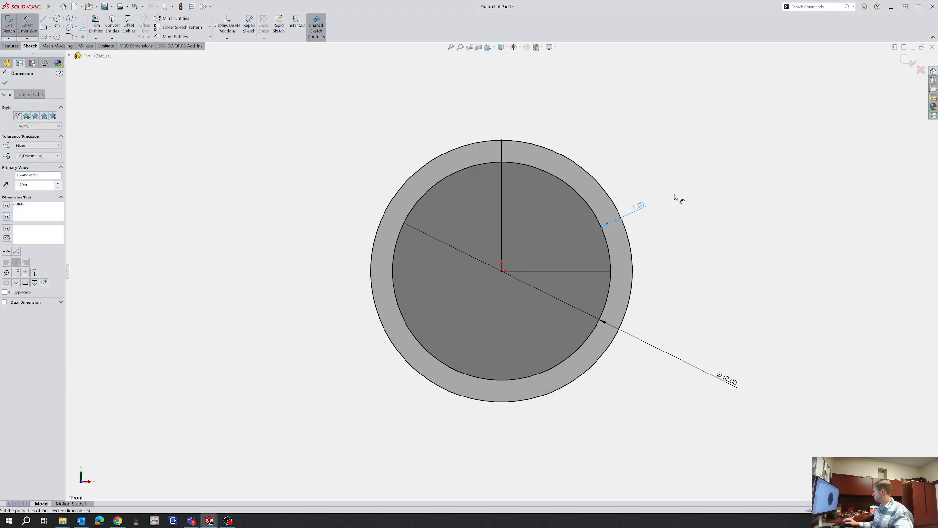
key(t)
key(Escape)
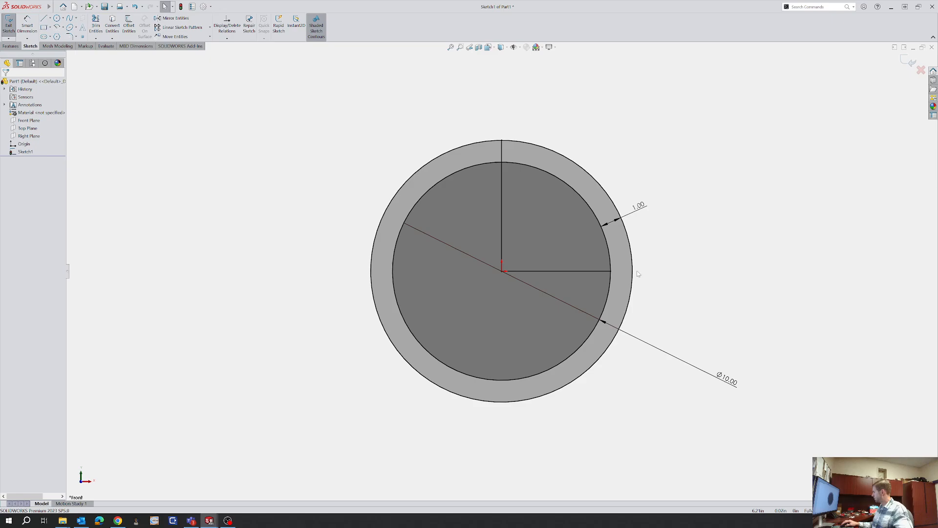
Extend the horizontal line to the outer circle and trim both circles down to their upper-right quarter arcs
key(e)
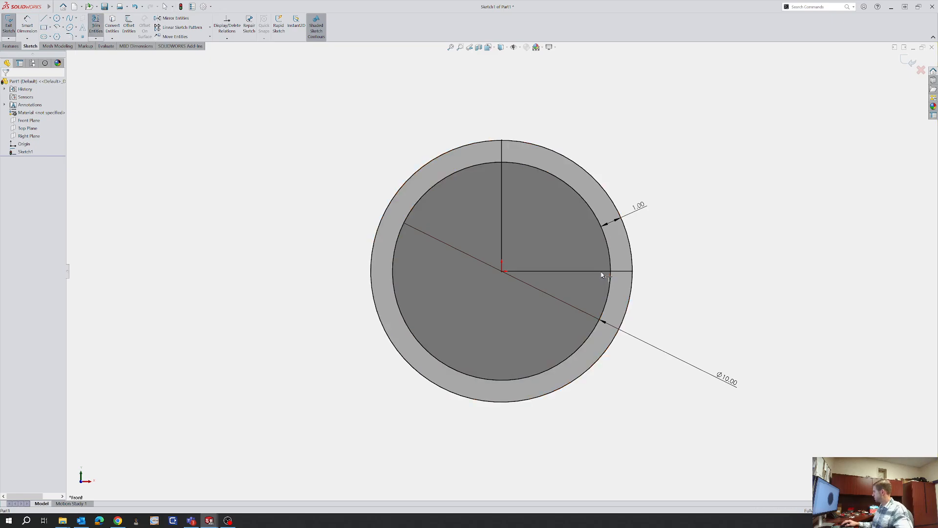
click(601, 272)
key(t)
click(606, 293)
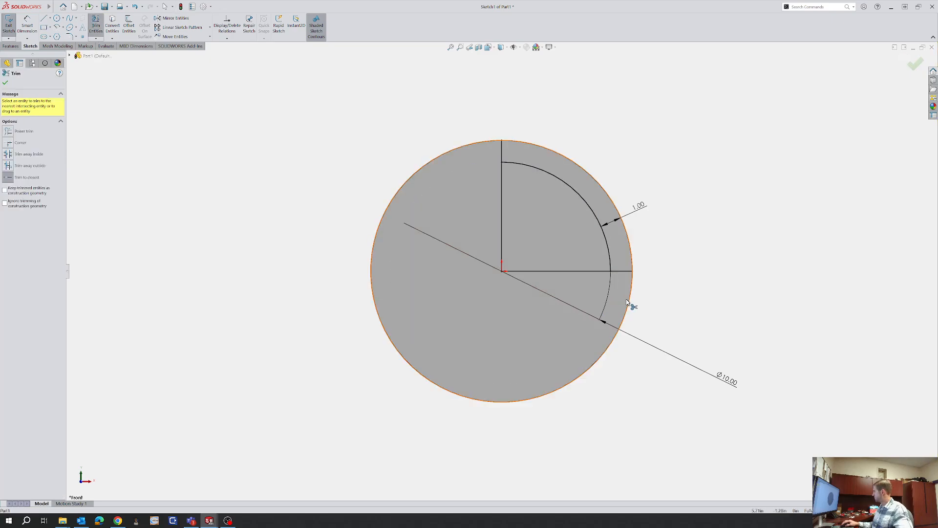
click(628, 303)
key(Escape)
Convert the horizontal and vertical lines from the origin to construction geometry
scroll(673, 211, down, 3)
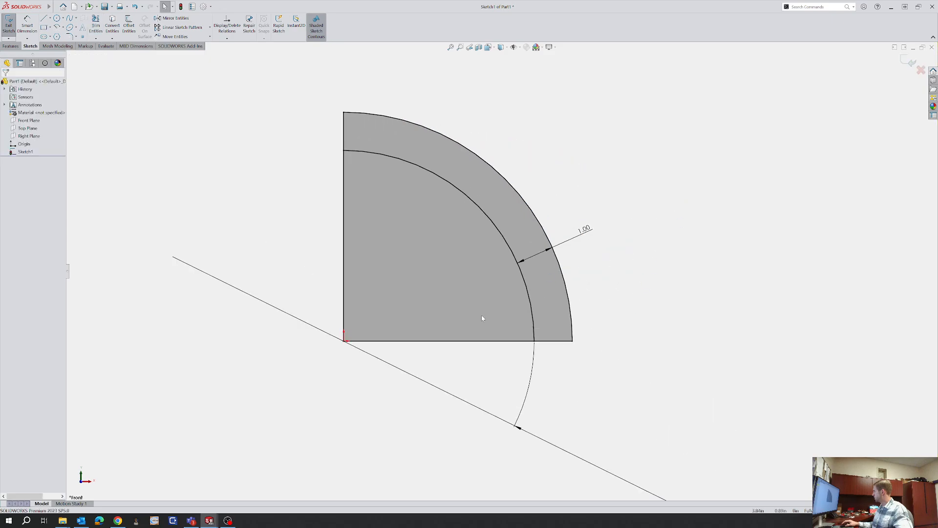
click(462, 344)
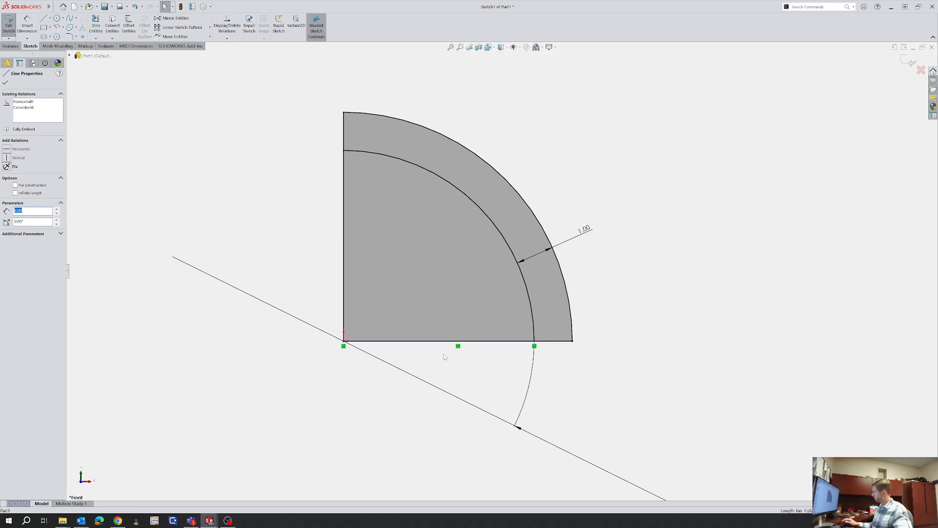
click(483, 342)
key(c)
click(344, 284)
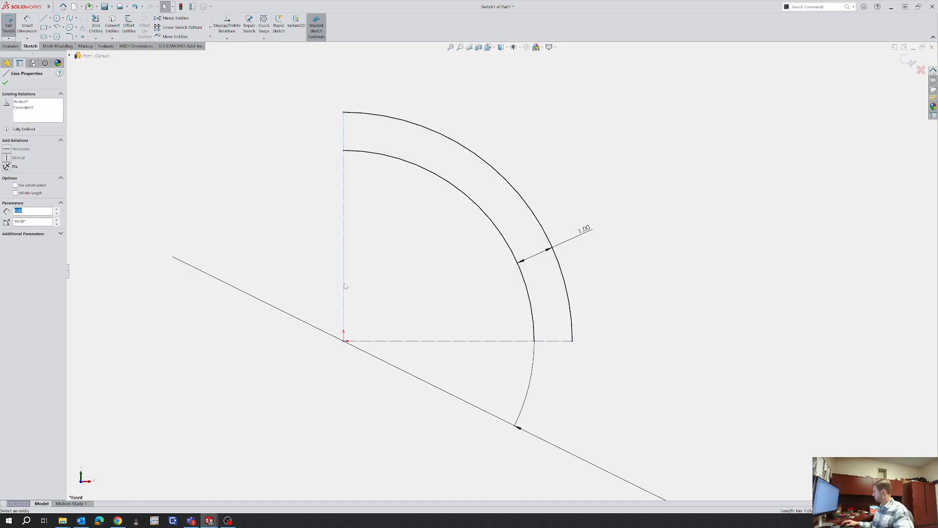
key(Escape)
Close the quarter ring with a vertical line at its upper end and a horizontal line at its lower end
key(l)
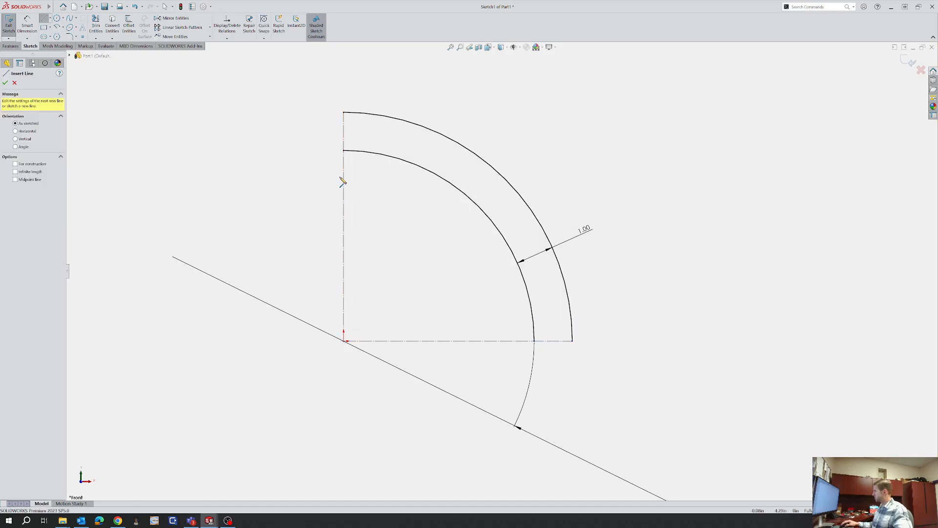
click(344, 113)
click(343, 150)
key(Escape)
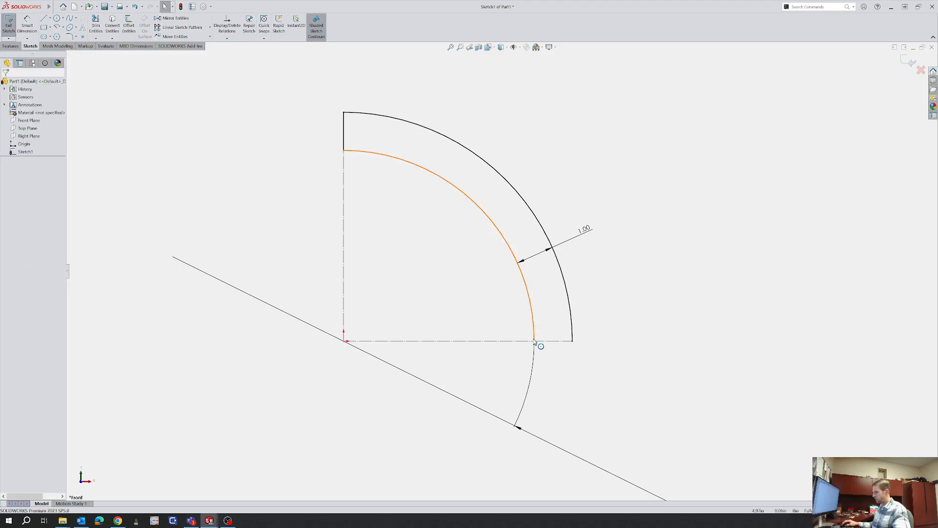
key(l)
click(571, 341)
click(534, 341)
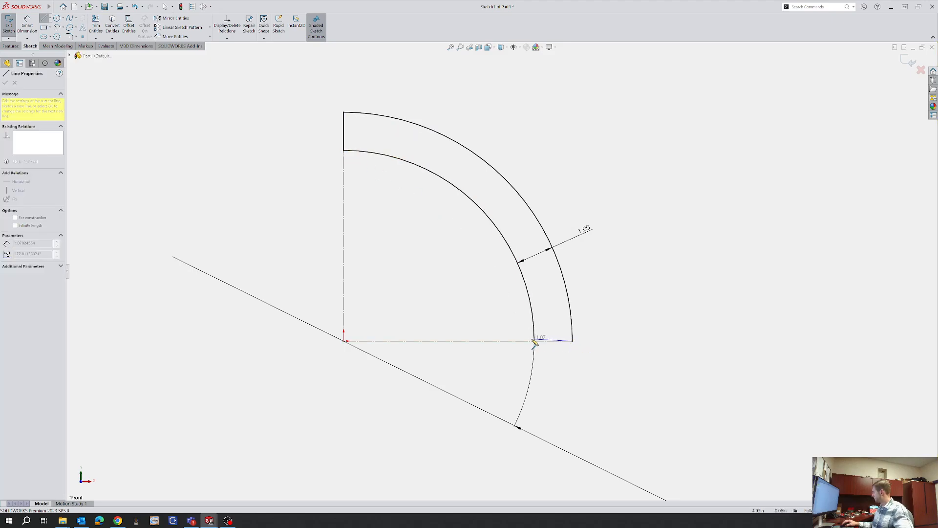
key(Escape)
Sketch a small circle inside the ring band near its upper vertical end
scroll(551, 269, down, 3)
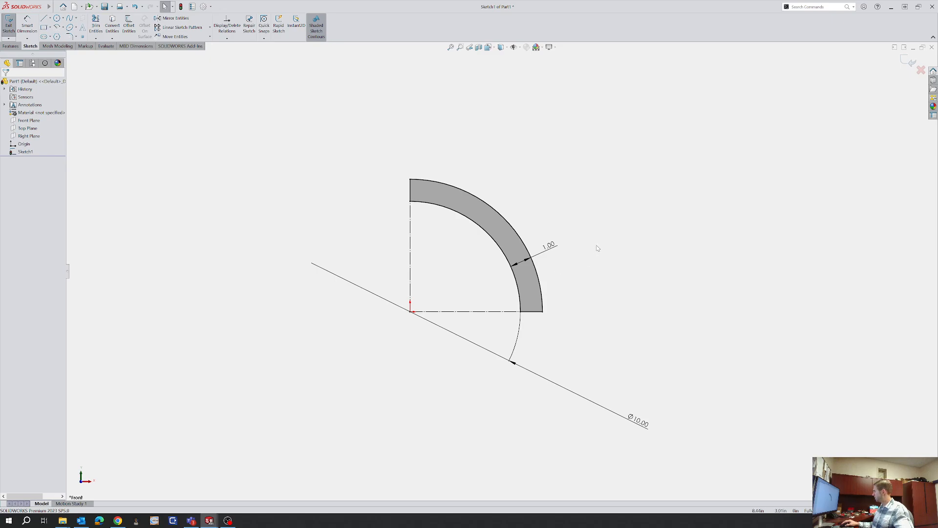
right_drag(469, 172, 435, 208)
scroll(434, 209, down, 3)
drag(409, 176, 415, 179)
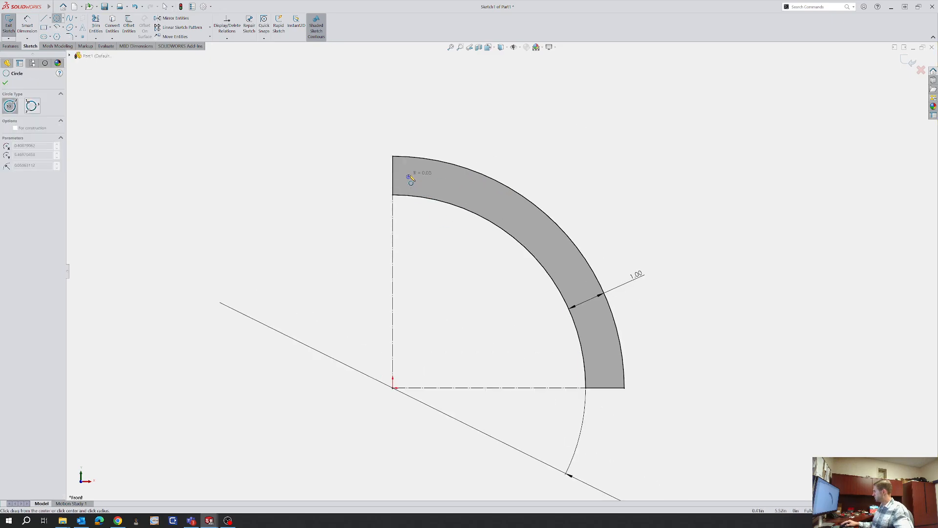
key(Escape)
Draw a short diagonal line up and right from the origin and make it construction geometry
mouse_move(733, 333)
right_down()
mouse_move(608, 379)
mouse_move(497, 371)
right_up()
key(Escape)
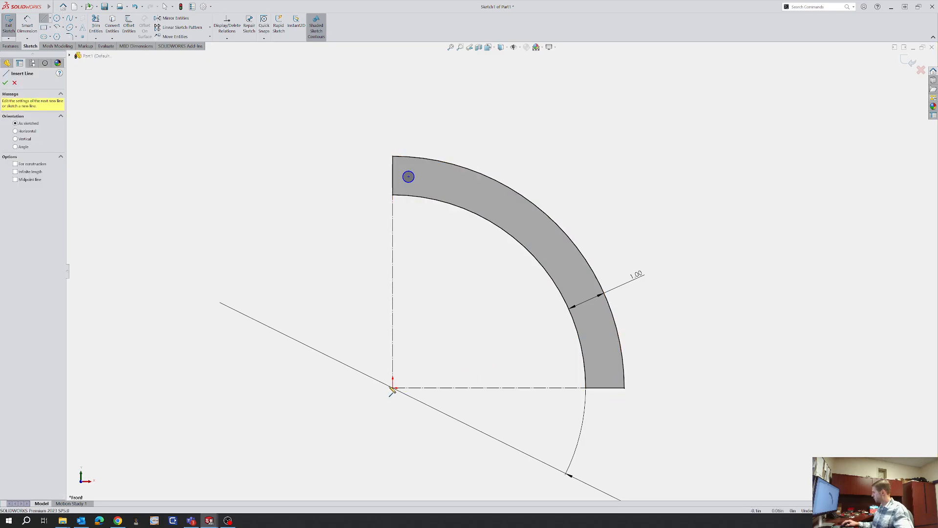
click(394, 388)
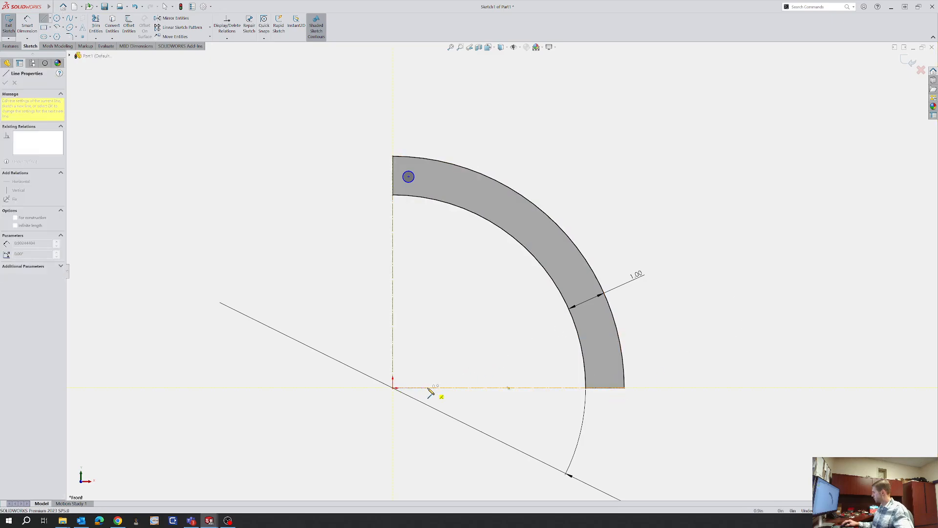
click(433, 348)
key(Escape)
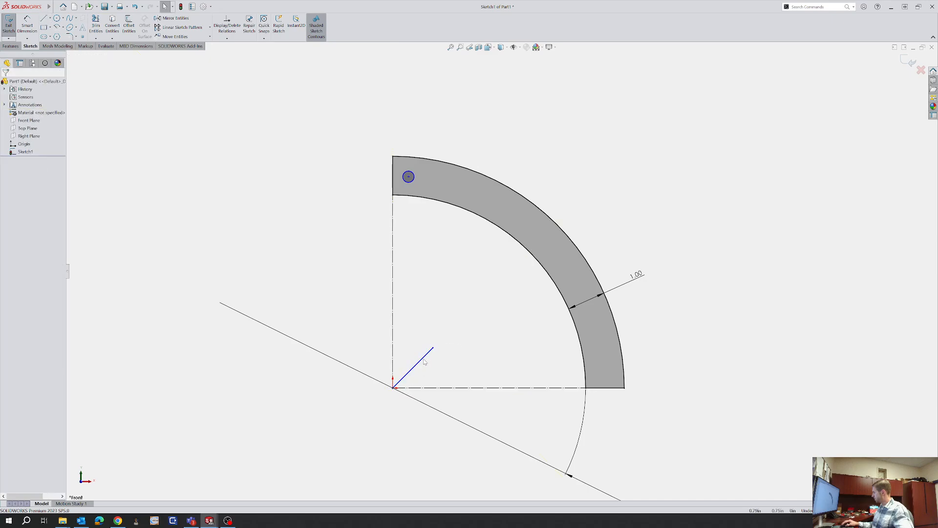
click(424, 362)
click(430, 276)
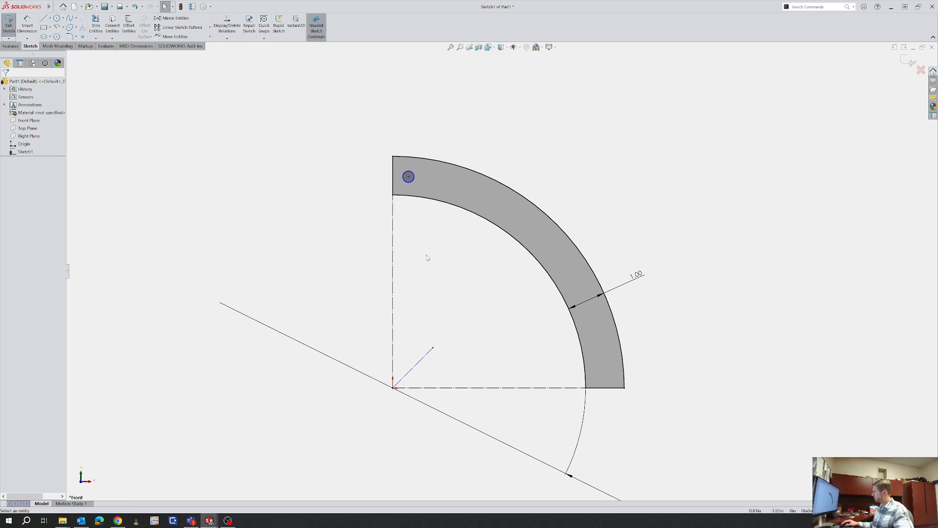
scroll(380, 174, up, 5)
key(l)
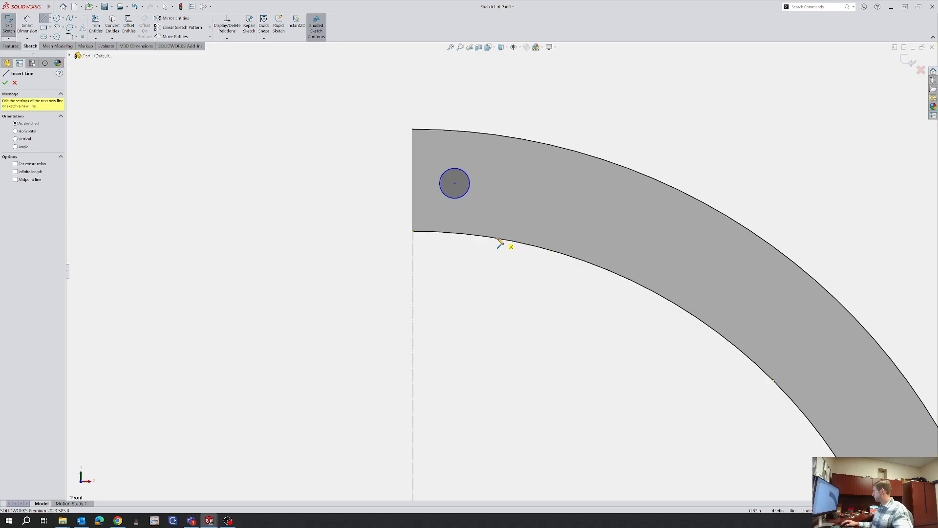
click(519, 243)
key(Escape)
key(l)
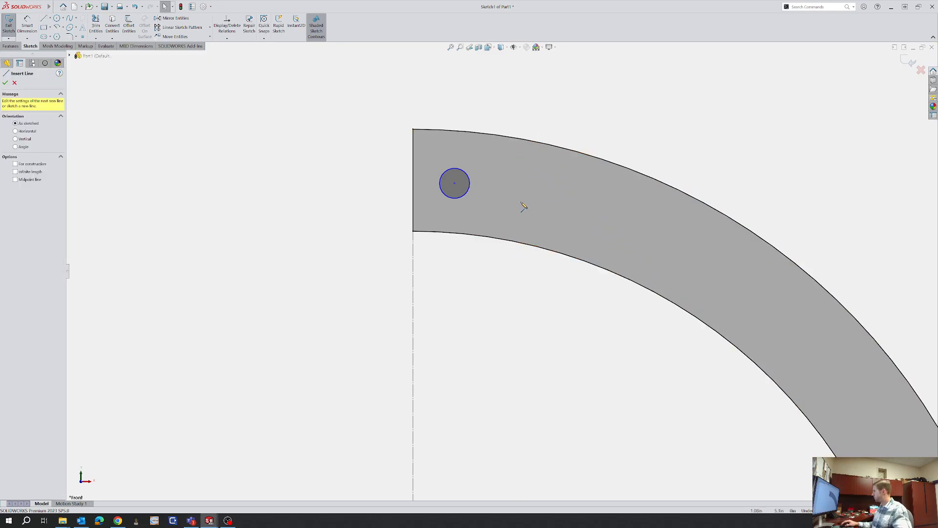
click(629, 278)
key(Escape)
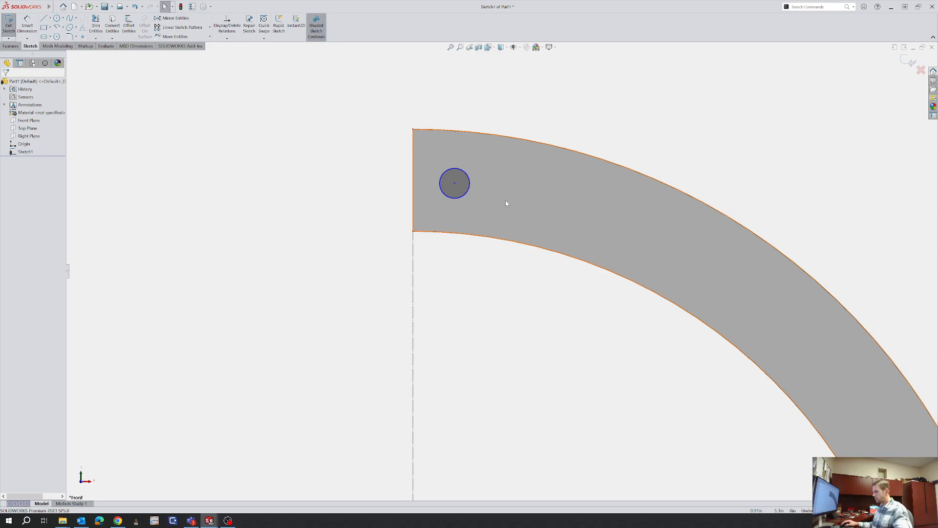
Draw a slanted line about 1 in long across the ring band, from the outer arc to the inner arc
click(526, 141)
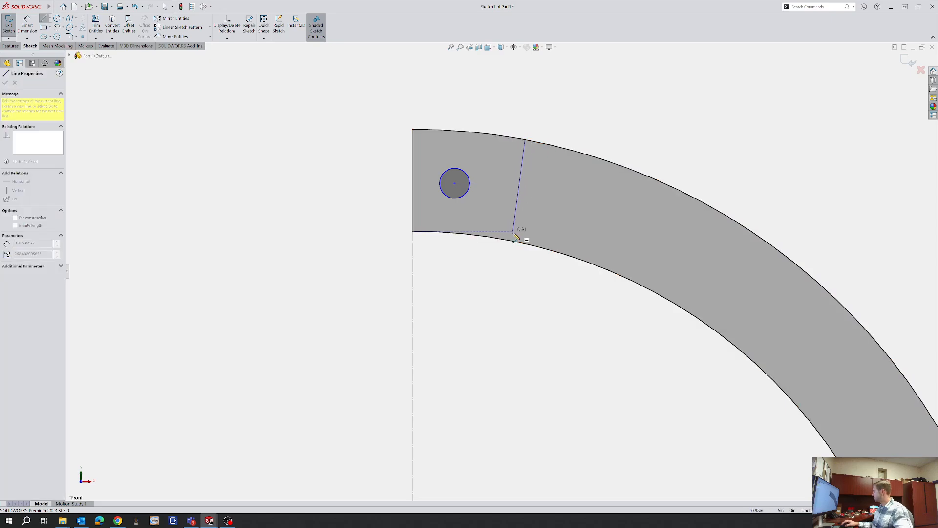
click(513, 241)
key(Escape)
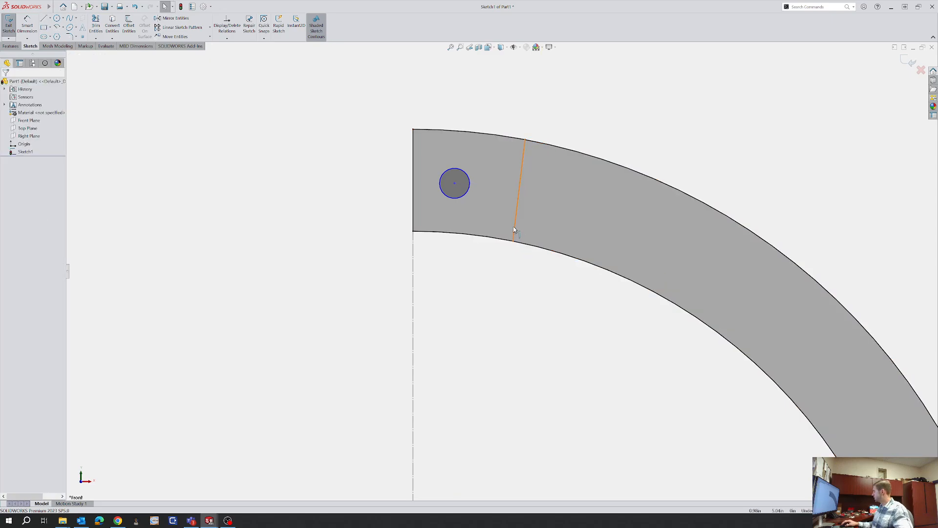
Try to relate the slanted line to the outer arc, and delete the line
click(525, 168)
click(511, 106)
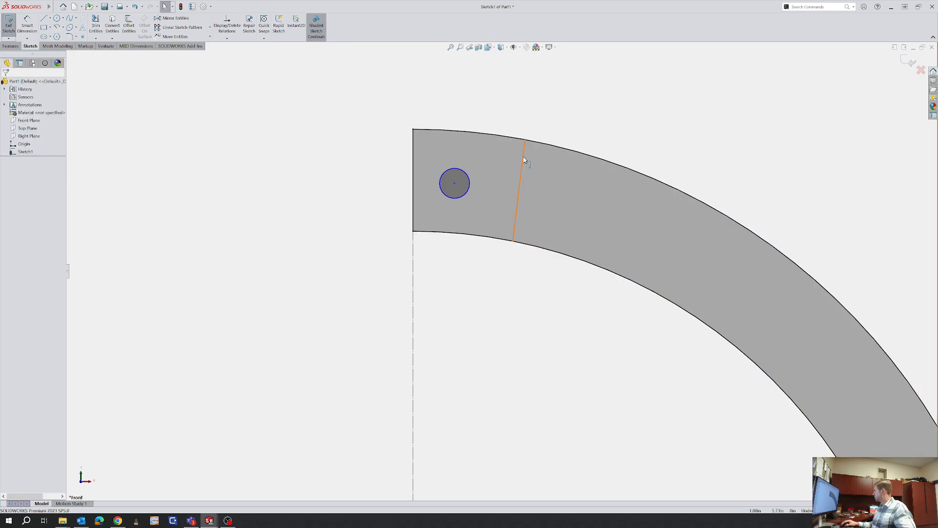
click(524, 155)
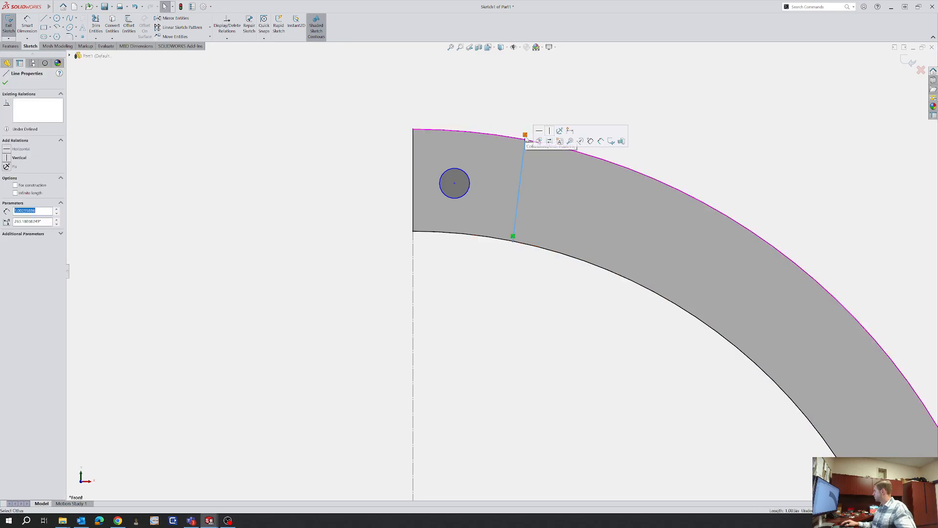
ctrl+click(506, 132)
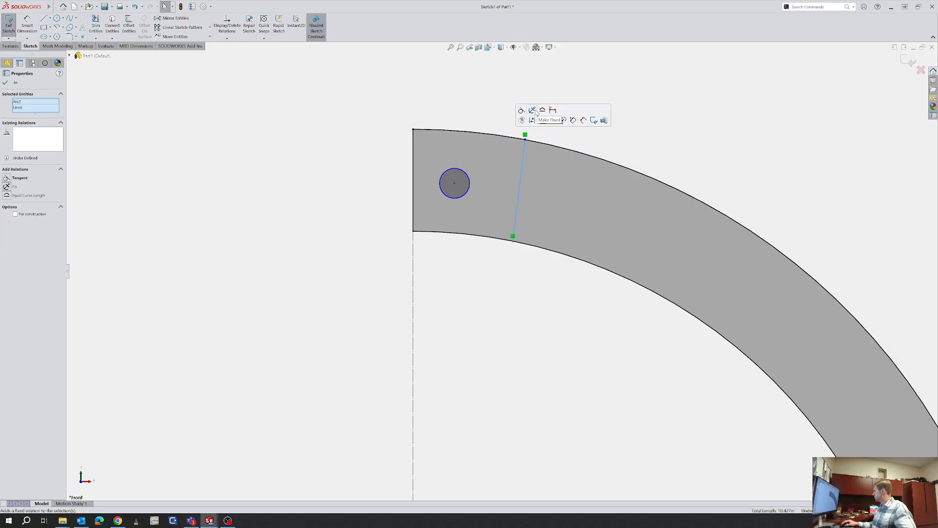
click(469, 100)
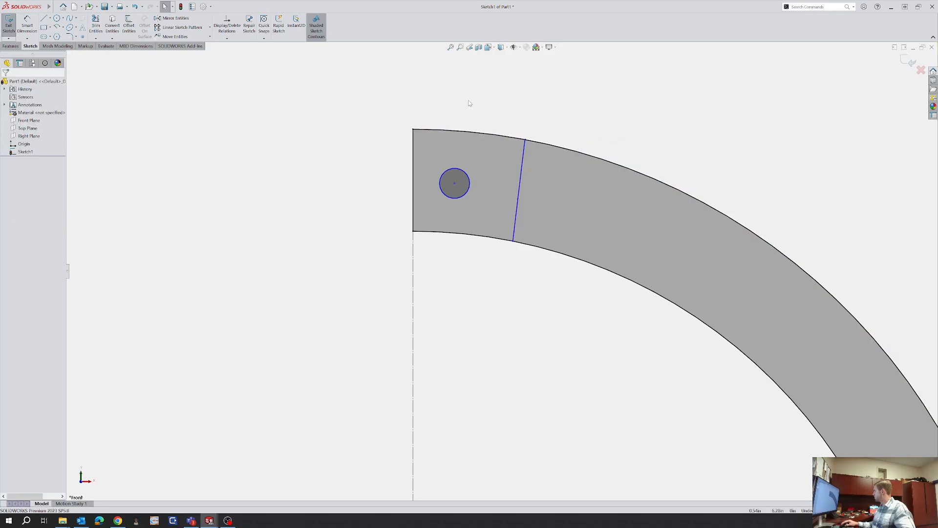
click(515, 233)
key(Delete)
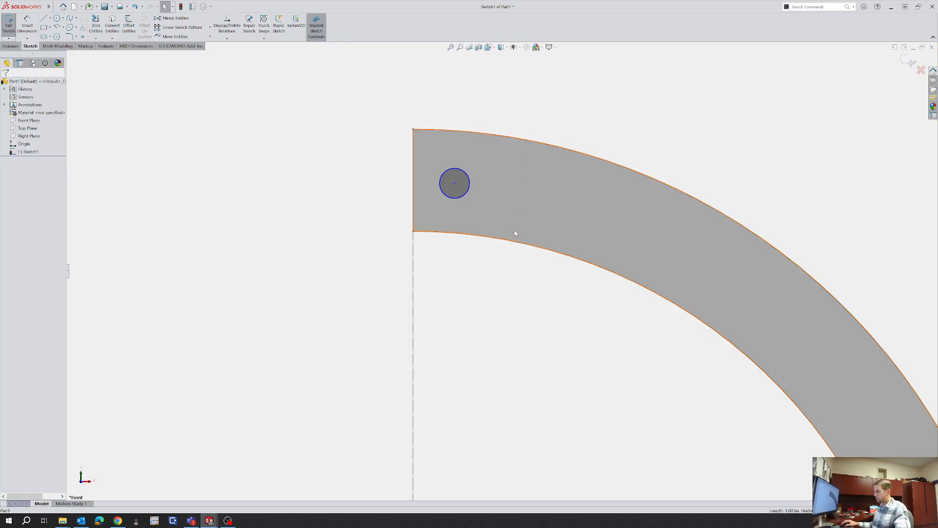
Draw a steep radial line from the origin to the outer arc, just right of the small circle, and make it construction geometry
scroll(514, 229, up, 5)
key(l)
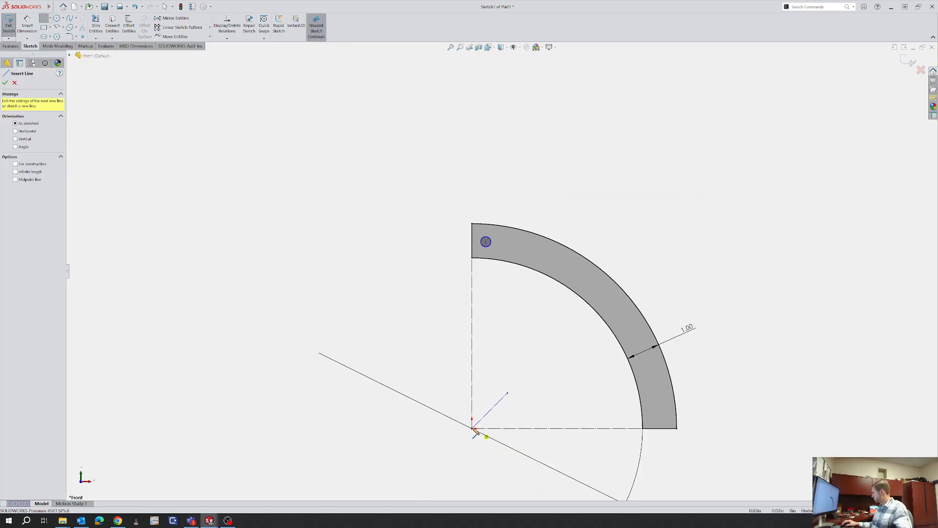
click(472, 429)
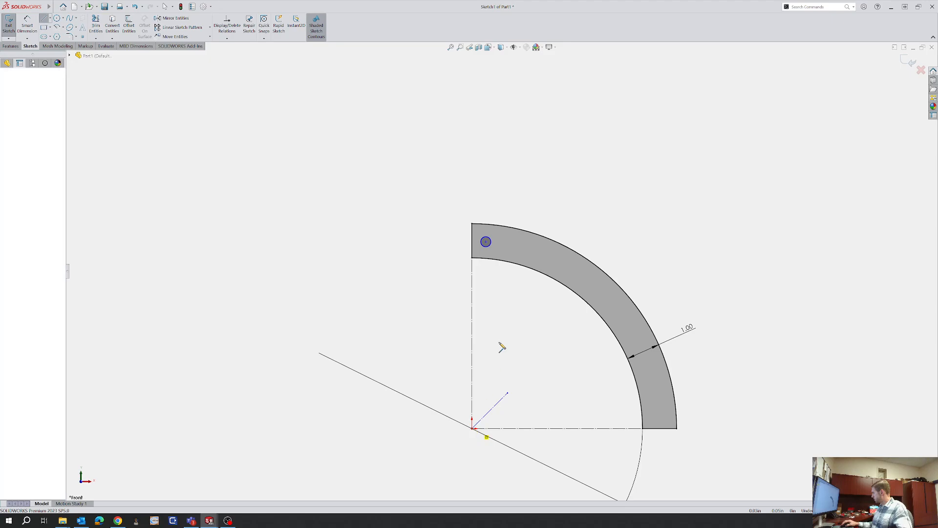
click(514, 233)
key(Escape)
scroll(511, 265, down, 3)
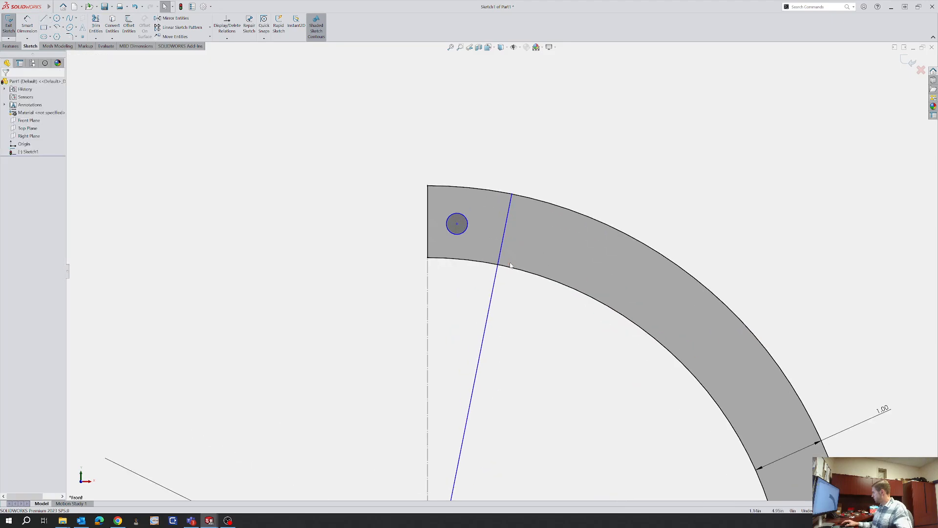
click(488, 317)
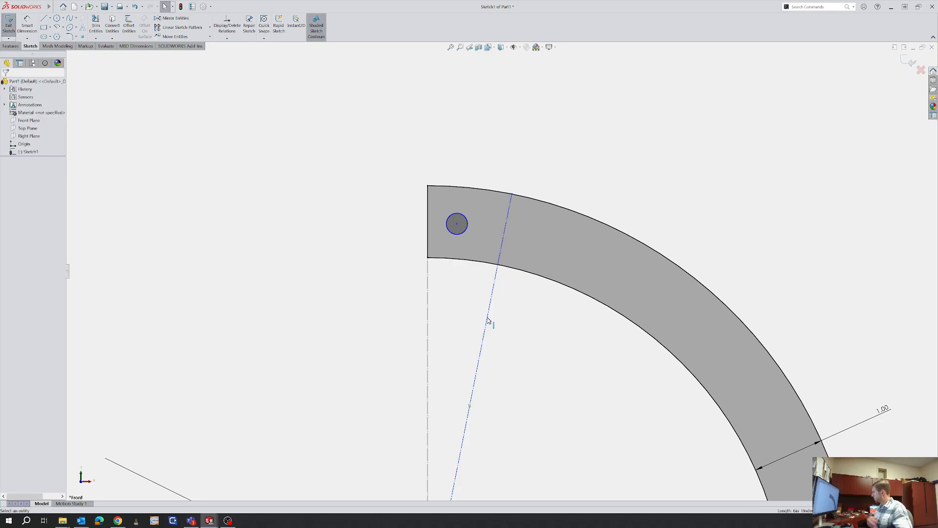
Draw a solid line along the steep radial construction line, crossing the ring band from the outer arc to the inner arc
key(l)
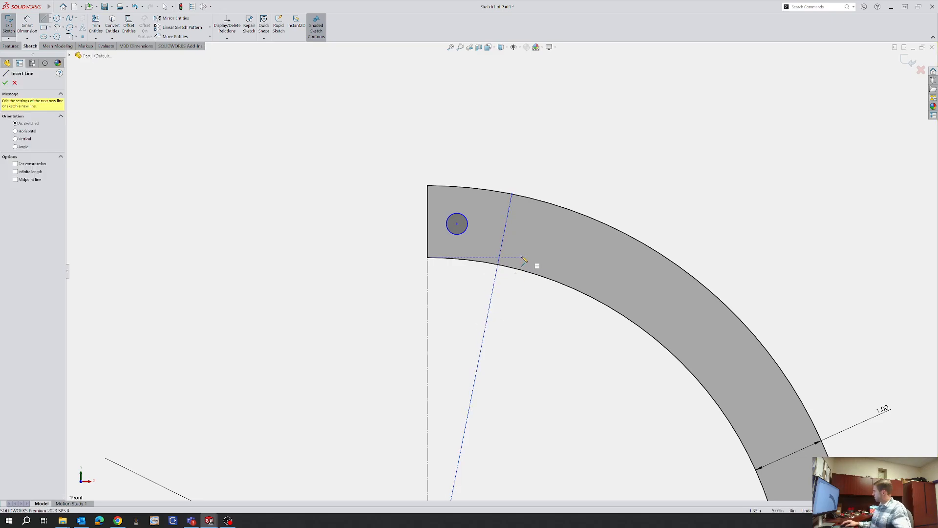
click(513, 195)
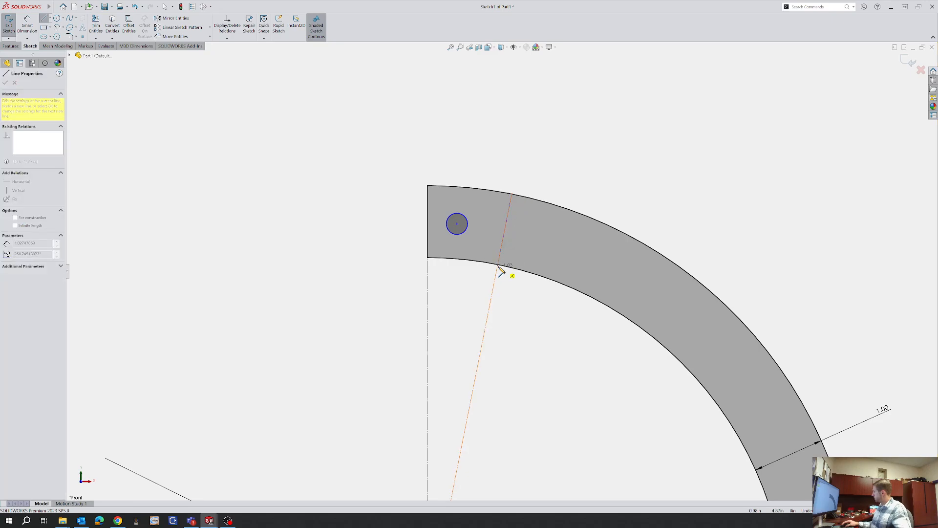
click(498, 264)
key(Escape)
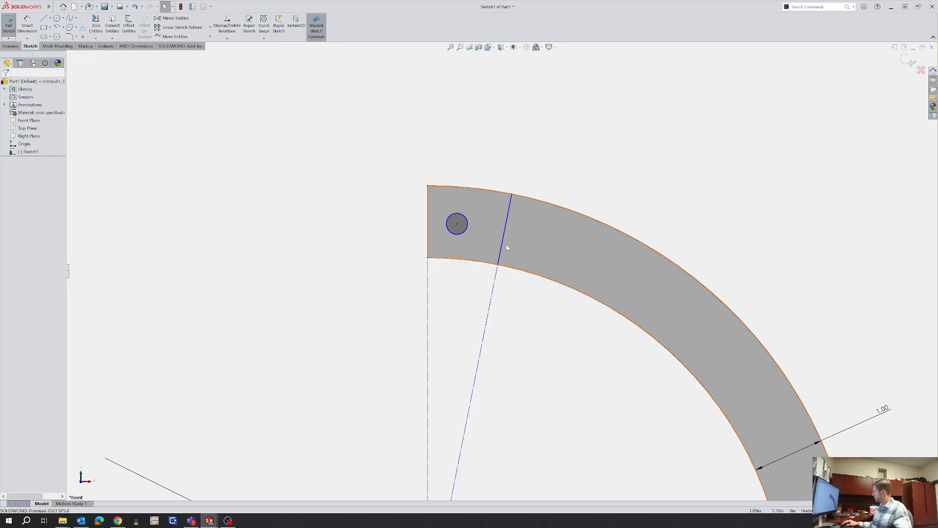
Swing the radial line across the ring band slightly closer to the ring's vertical end edge
click(503, 243)
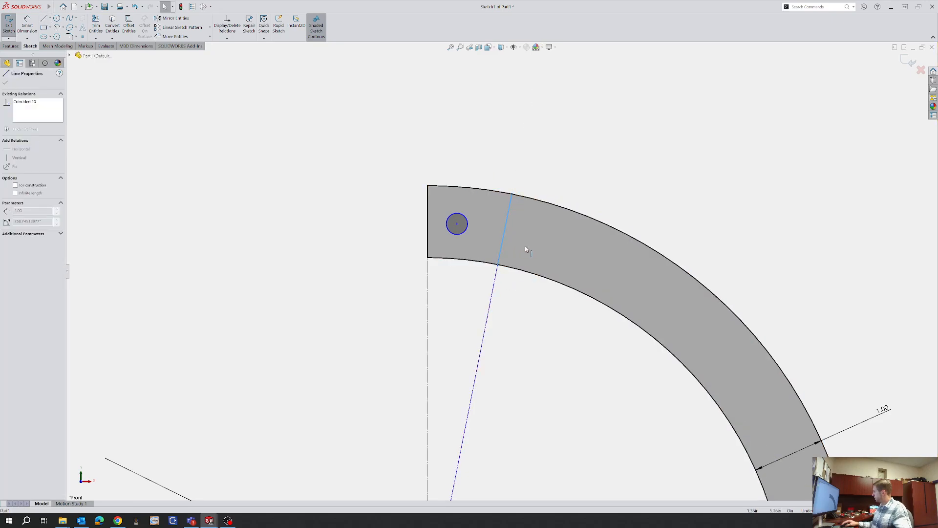
click(498, 264)
mouse_move(495, 294)
mouse_down()
mouse_move(462, 293)
mouse_move(481, 293)
mouse_up()
click(555, 352)
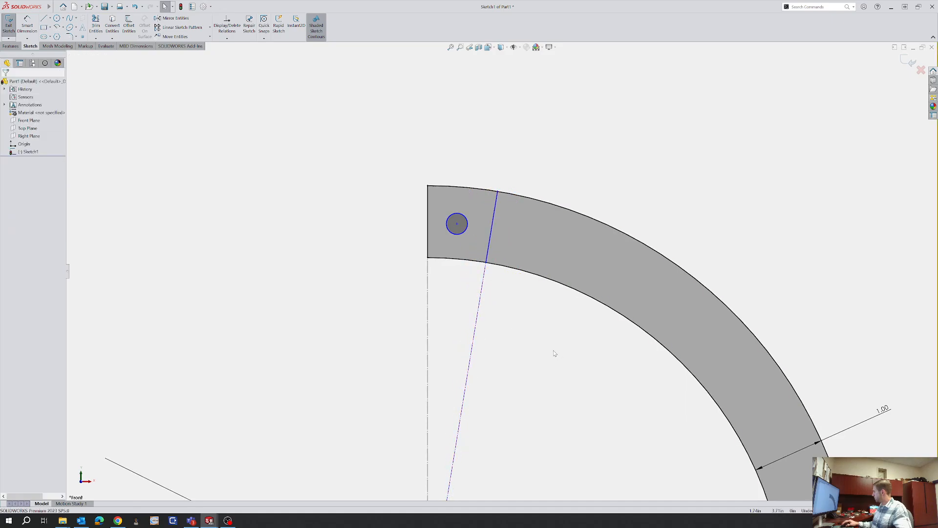
Constrain the small circle's center to the midpoint of the radial line across the band, and make that line construction geometry
click(457, 223)
ctrl+click(492, 231)
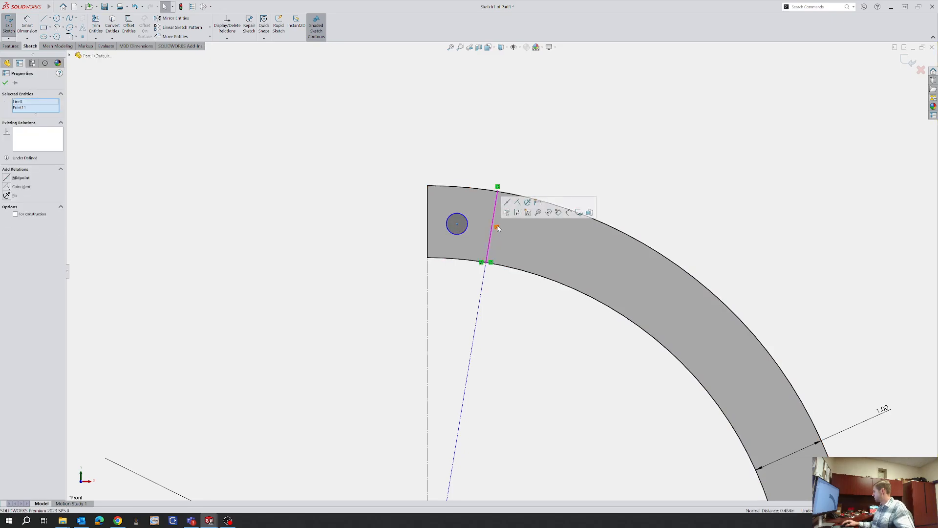
click(508, 207)
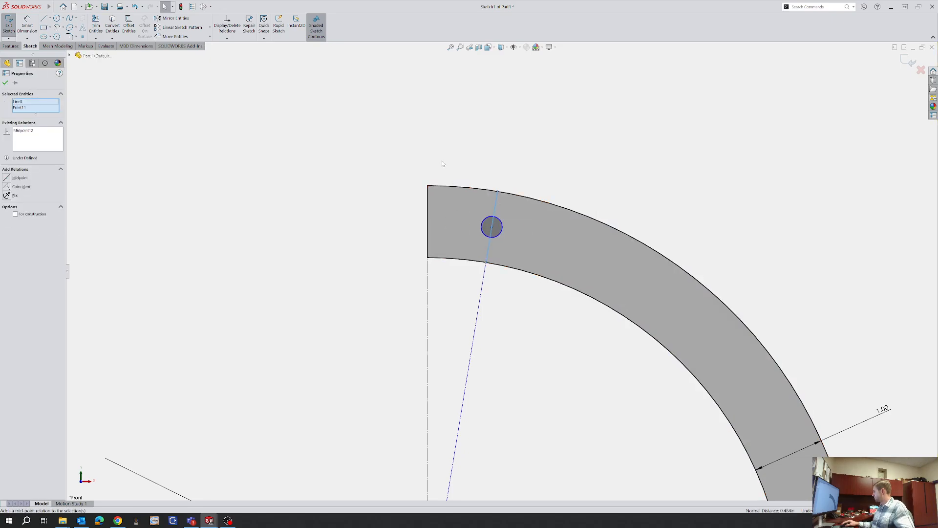
click(490, 246)
click(512, 238)
Dimension the small circle's diameter and set it to 0.375 in
key(d)
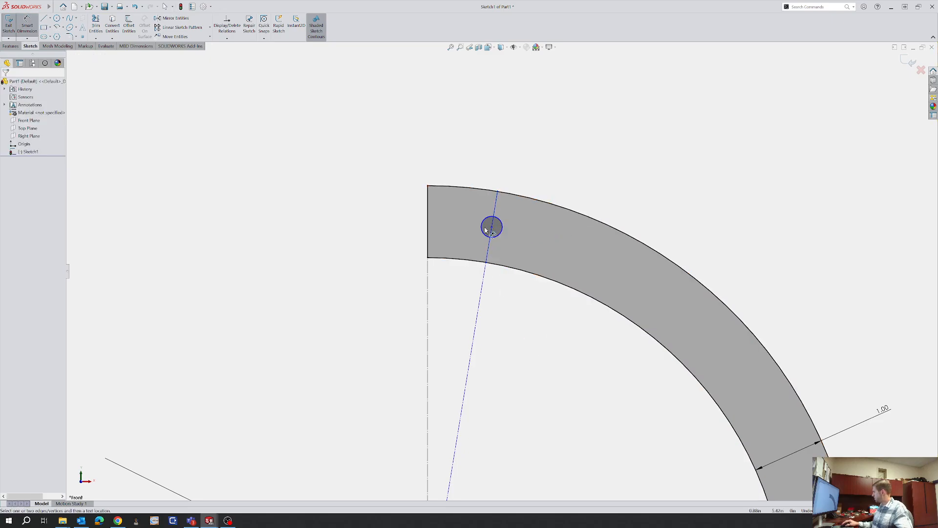
click(502, 226)
click(580, 178)
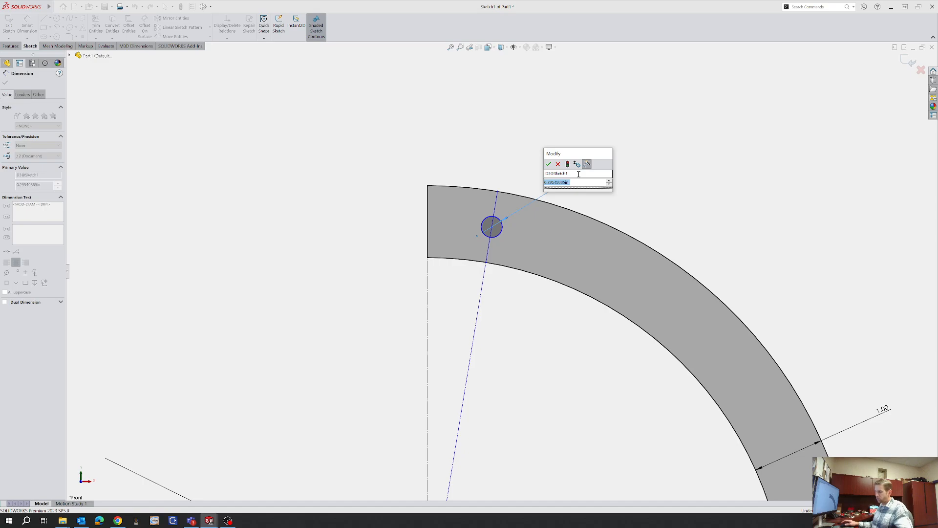
text(.375)
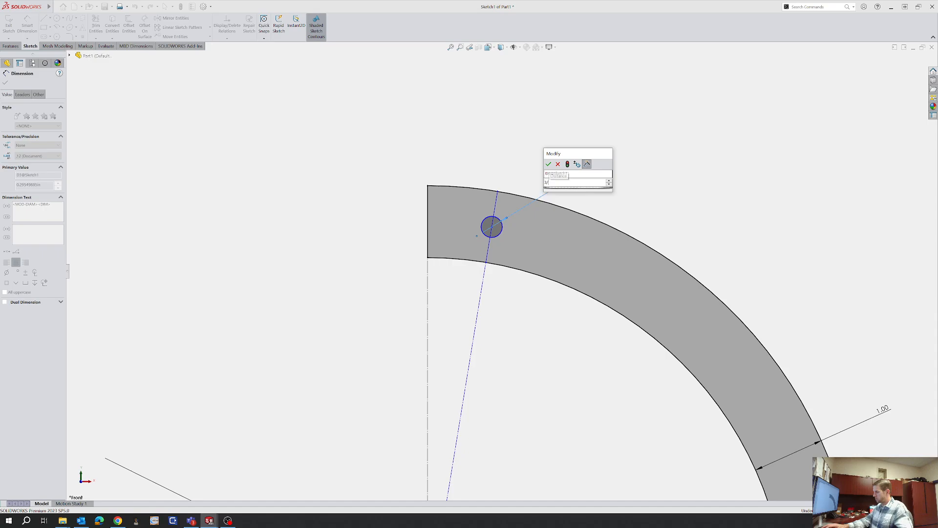
key(Return)
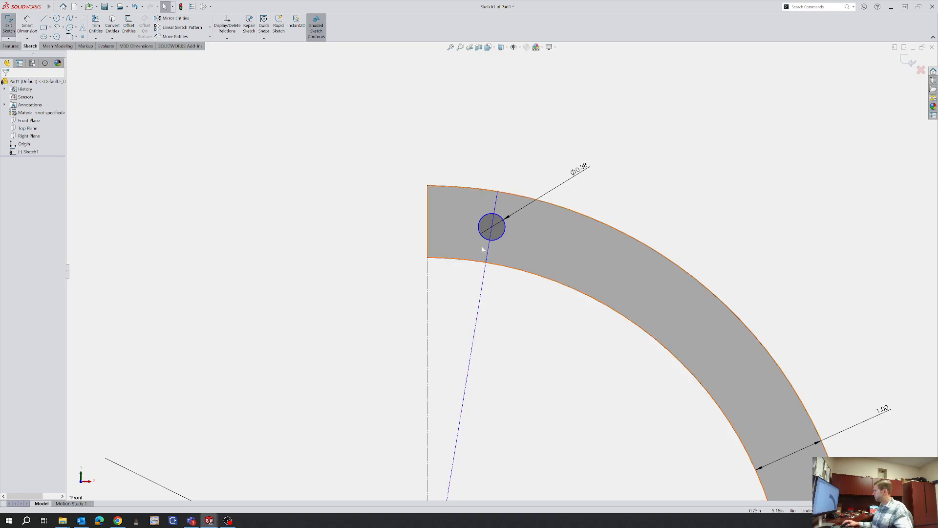
Dimension the hole's horizontal distance from the ring's vertical end edge and set it to 0.75 in
key(l)
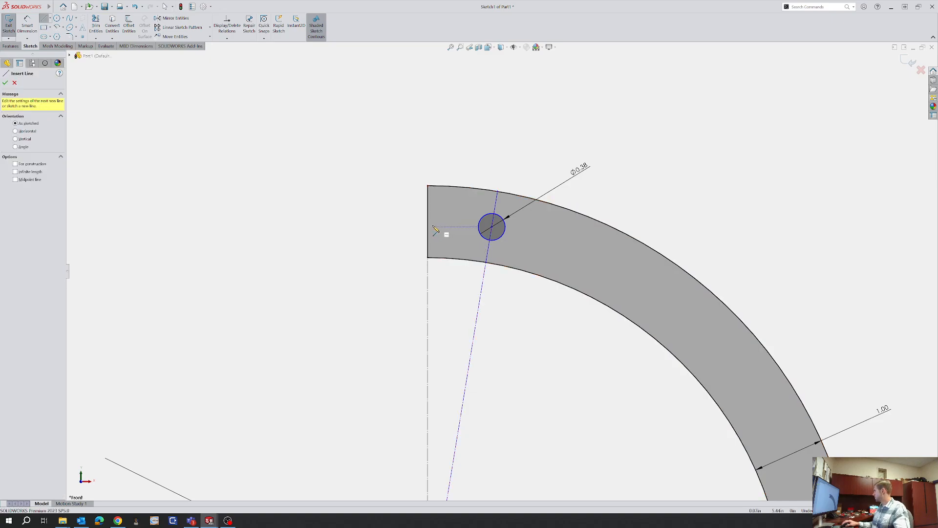
key(d)
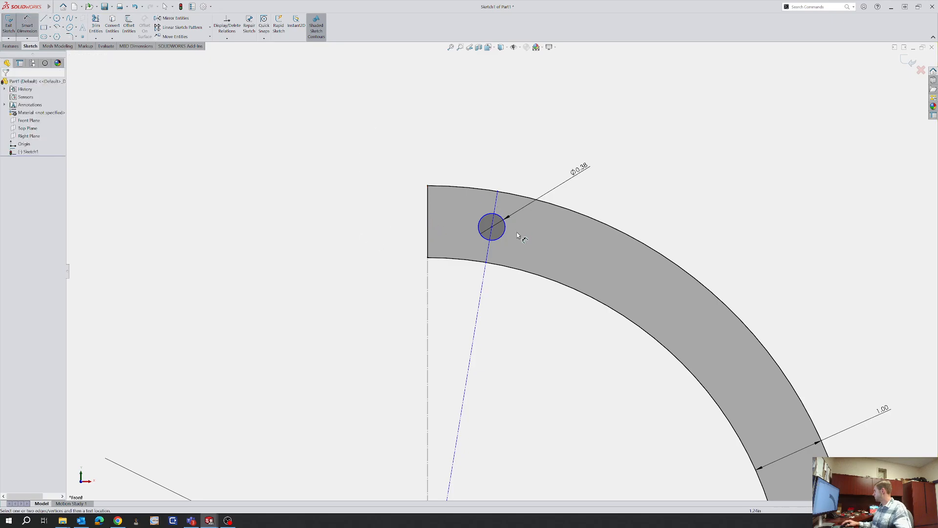
click(504, 237)
click(427, 222)
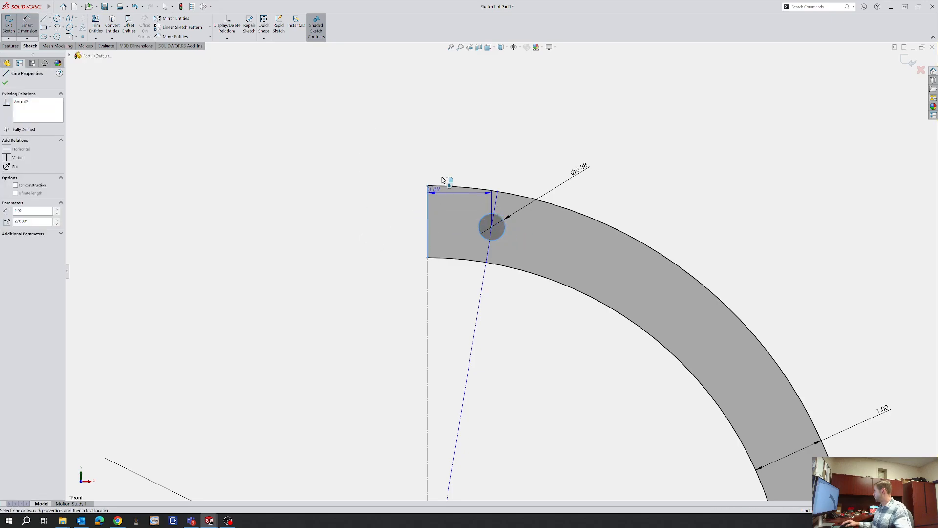
click(450, 156)
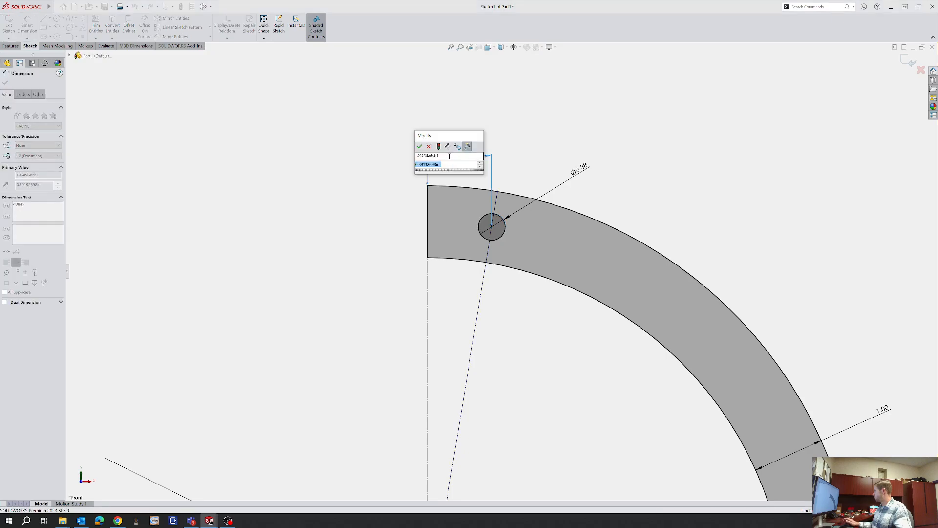
text(.75)
key(Return)
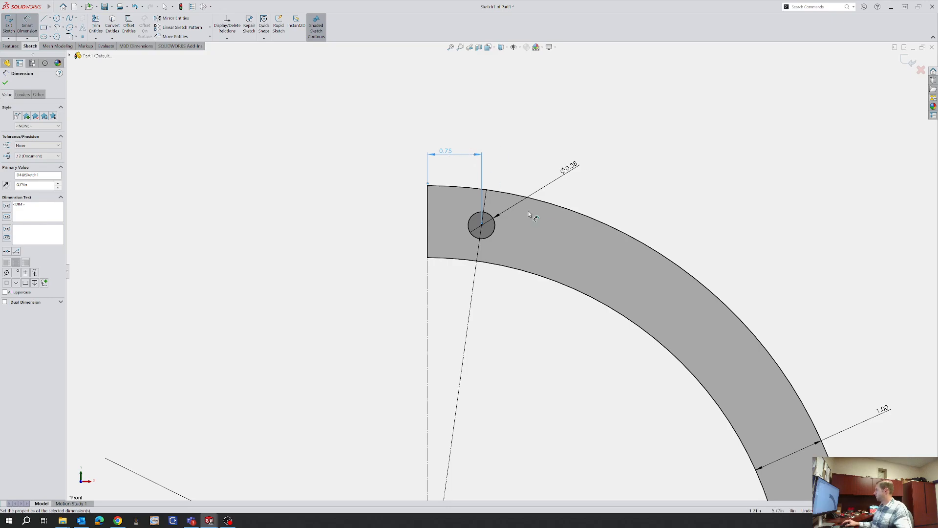
scroll(531, 213, up, 4)
scroll(619, 318, down, 2)
key(Escape)
key(Escape)
Mirror the 0.375 in hole about the short diagonal construction line starting at the origin
key(m)
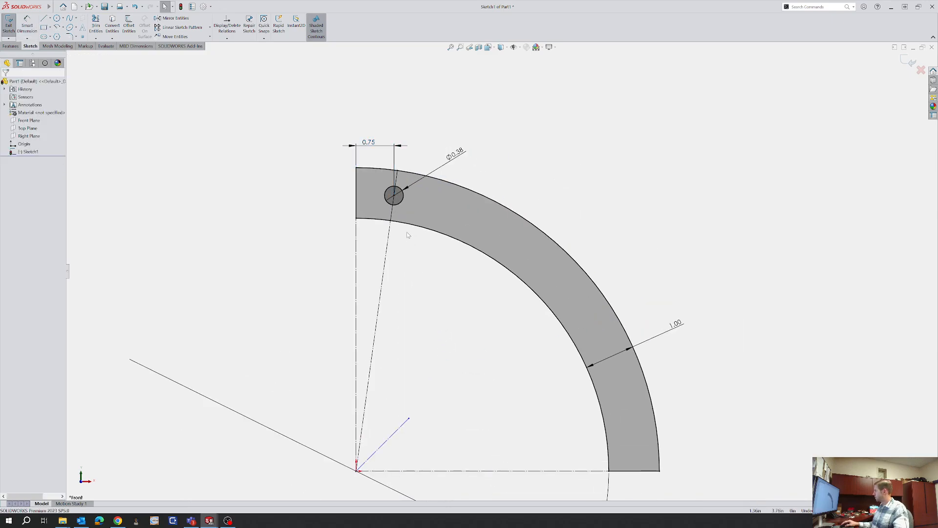
click(401, 201)
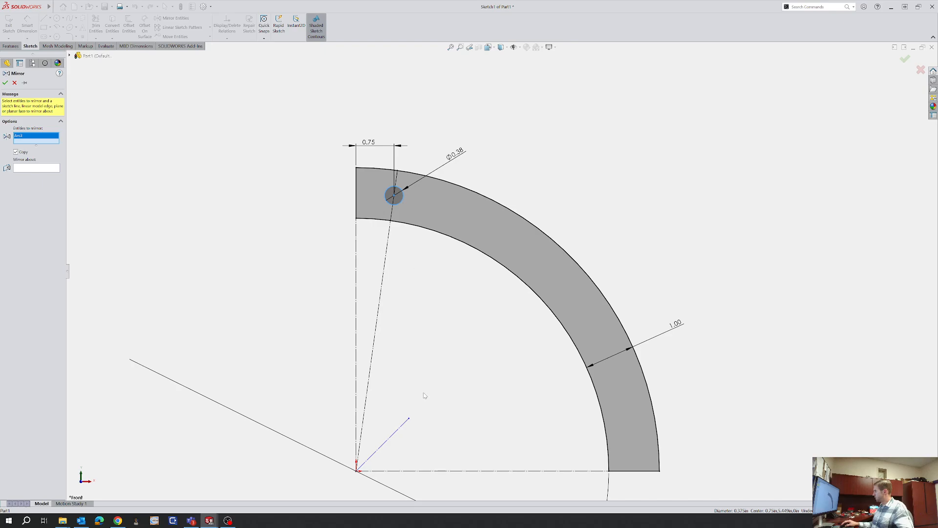
click(394, 435)
key(Return)
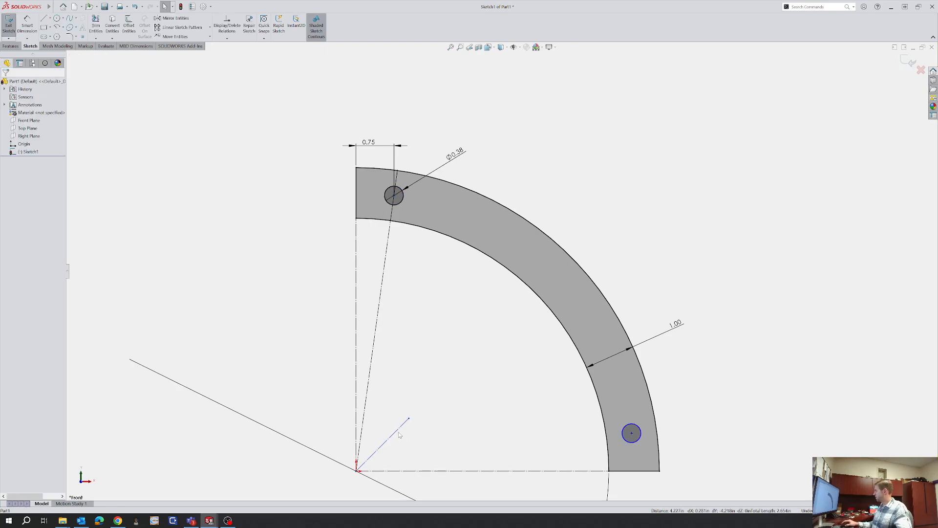
Dimension the mirrored hole's height above the ring's horizontal end edge, linking the value by equation to the first hole's 0.75 in dimension
click(631, 434)
drag(639, 436, 639, 436)
right_drag(712, 459, 695, 406)
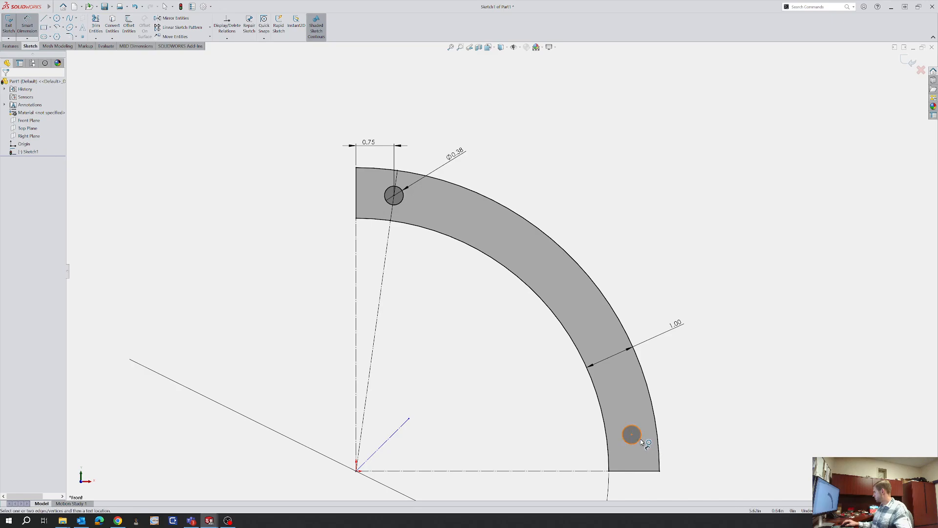
click(642, 442)
click(652, 471)
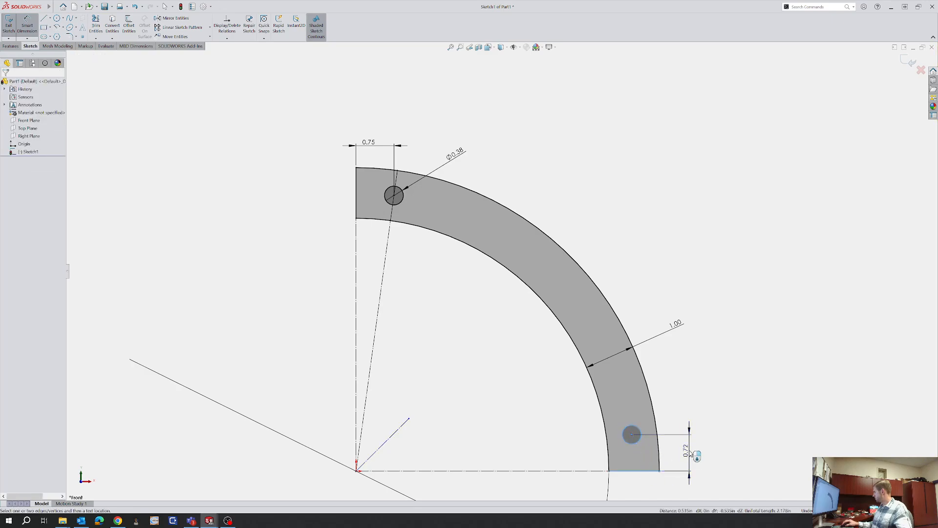
click(689, 448)
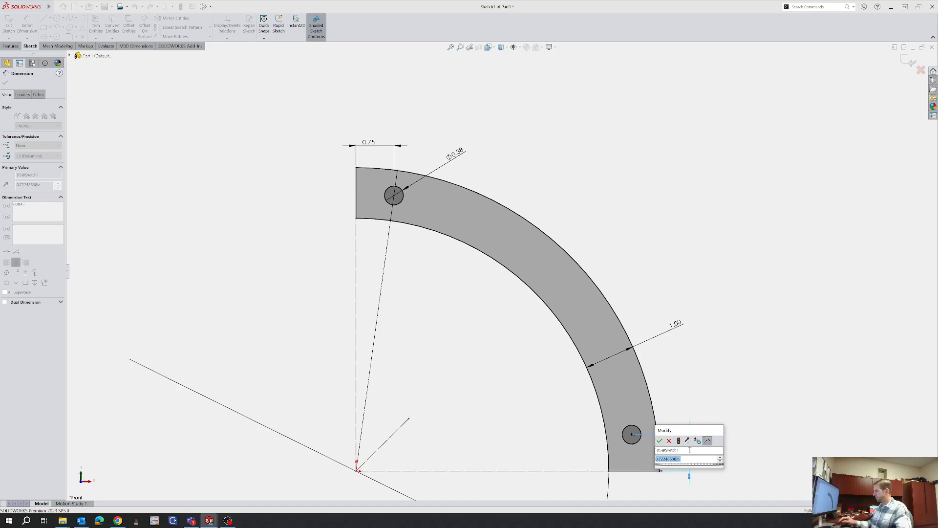
text(=)
click(370, 147)
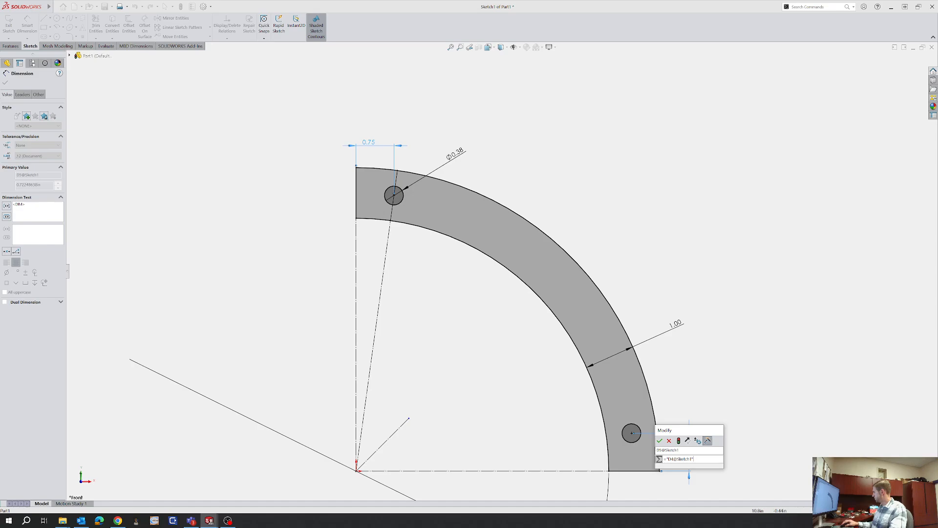
click(660, 440)
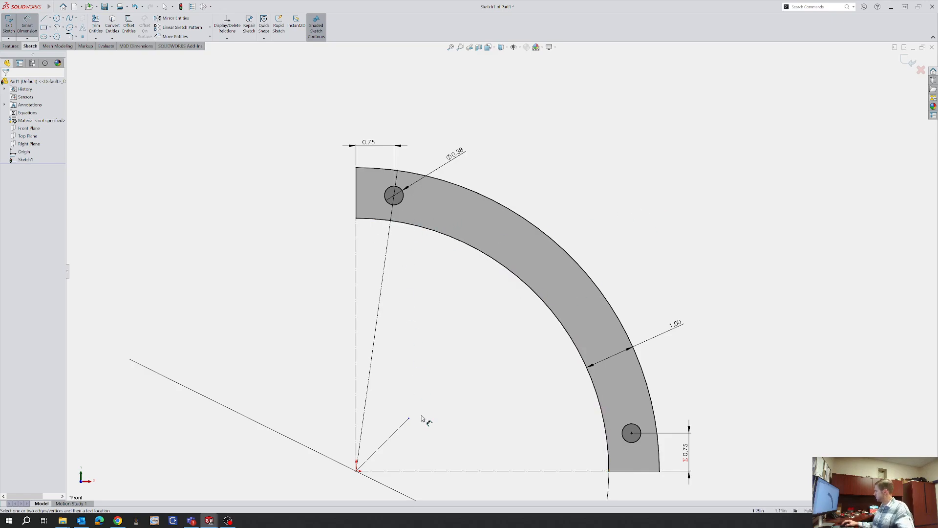
key(Escape)
Stretch the diagonal construction line from the origin out to the midpoint of the inner arc
drag(410, 419, 487, 339)
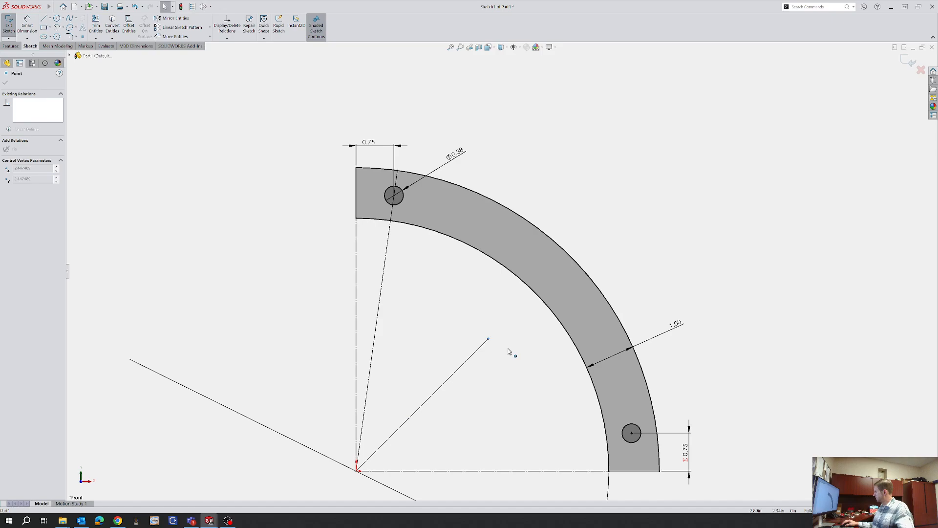
mouse_move(542, 307)
mouse_down()
mouse_move(524, 297)
mouse_move(535, 293)
mouse_up()
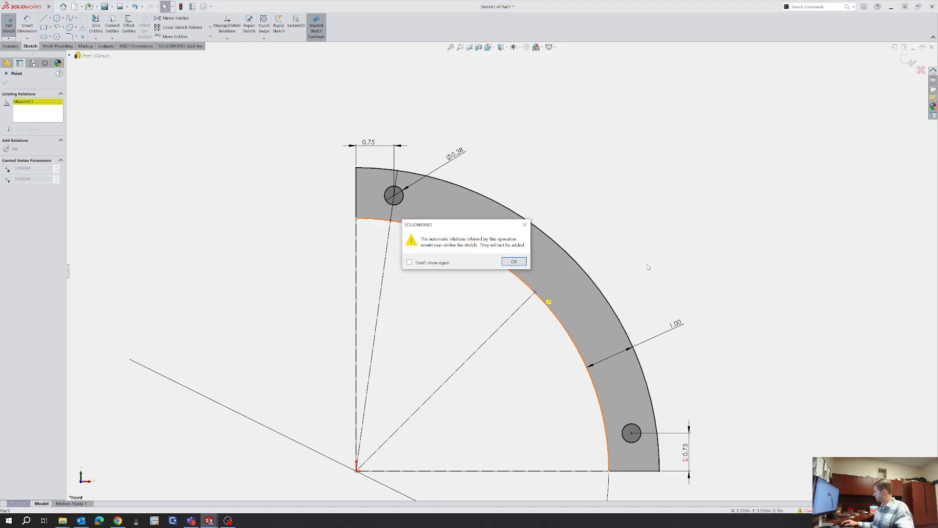
click(712, 236)
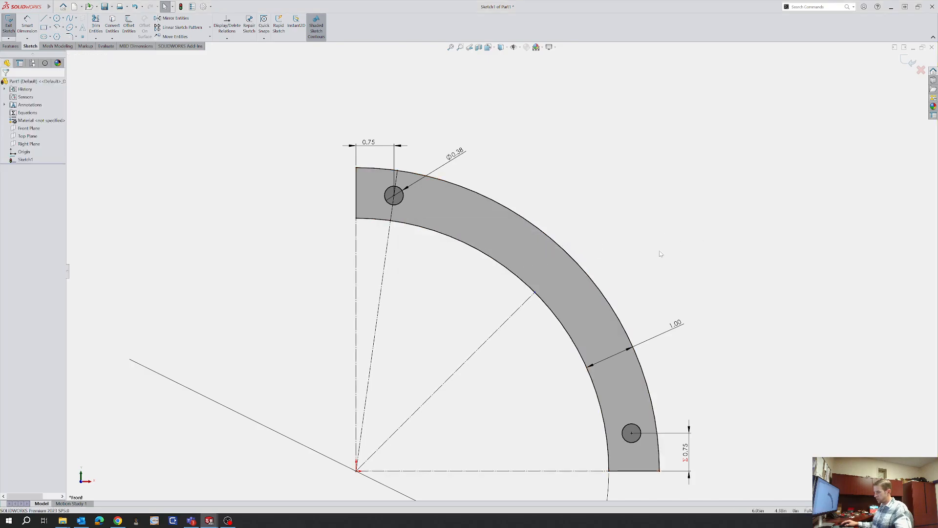
Draw a line continuing the diagonal across the ring band to the outer arc, and make it construction geometry
key(l)
click(534, 293)
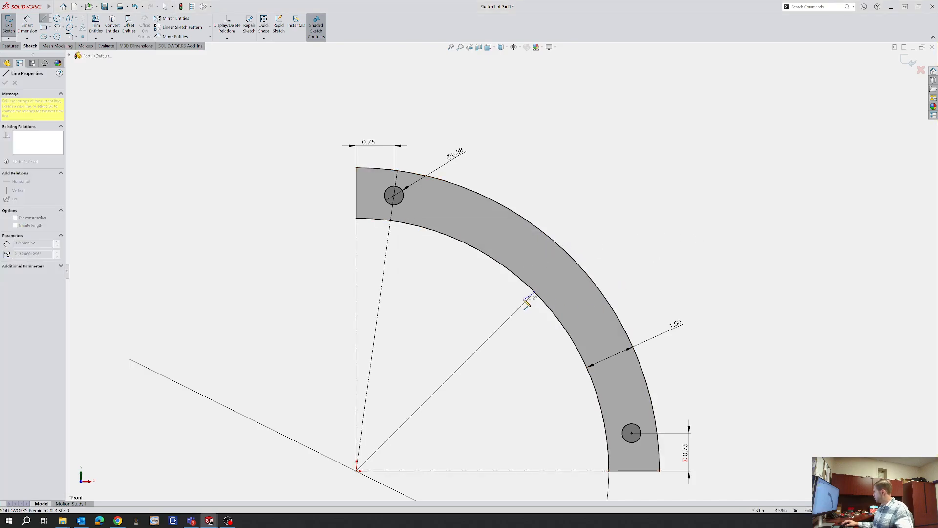
click(570, 257)
key(Escape)
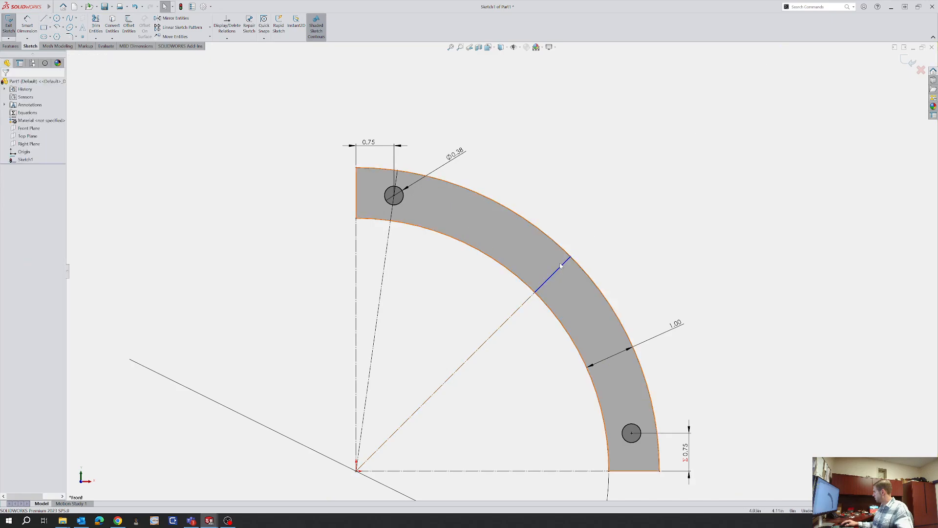
click(560, 266)
key(Escape)
Draw a circle at the midpoint of the diagonal line across the band, and make it equal in size to the 0.375 in hole
key(c)
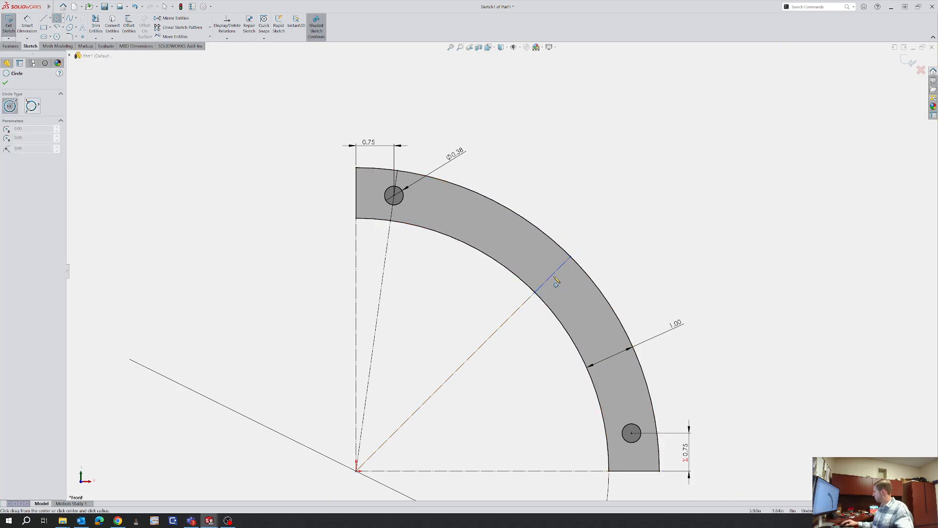
click(553, 275)
click(565, 273)
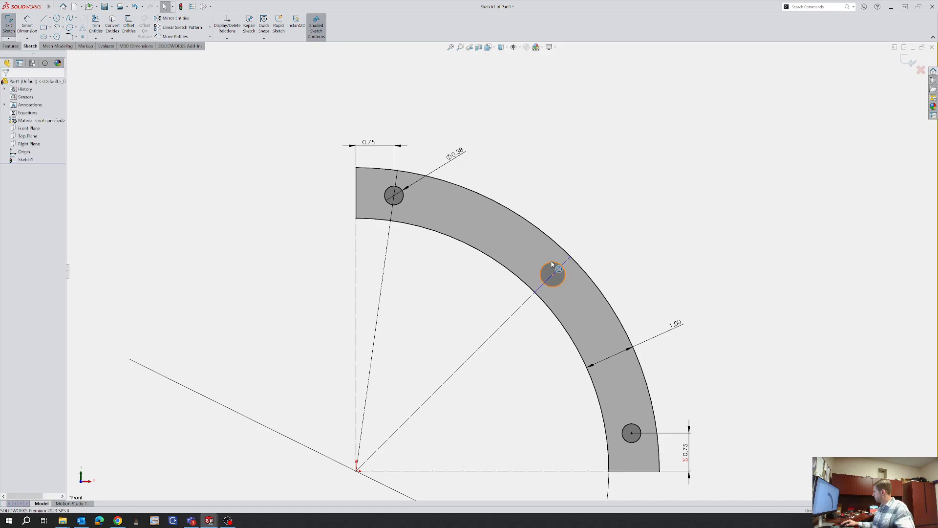
ctrl+click(395, 205)
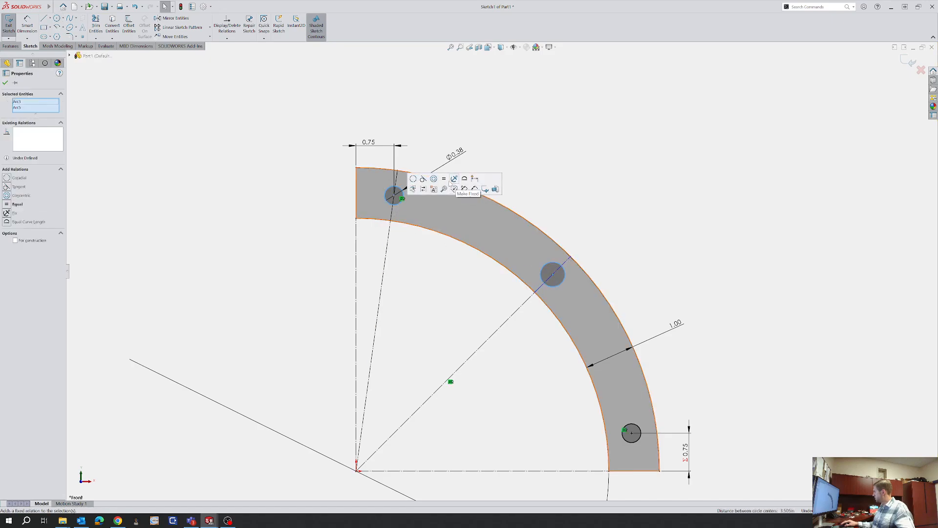
click(452, 188)
click(608, 177)
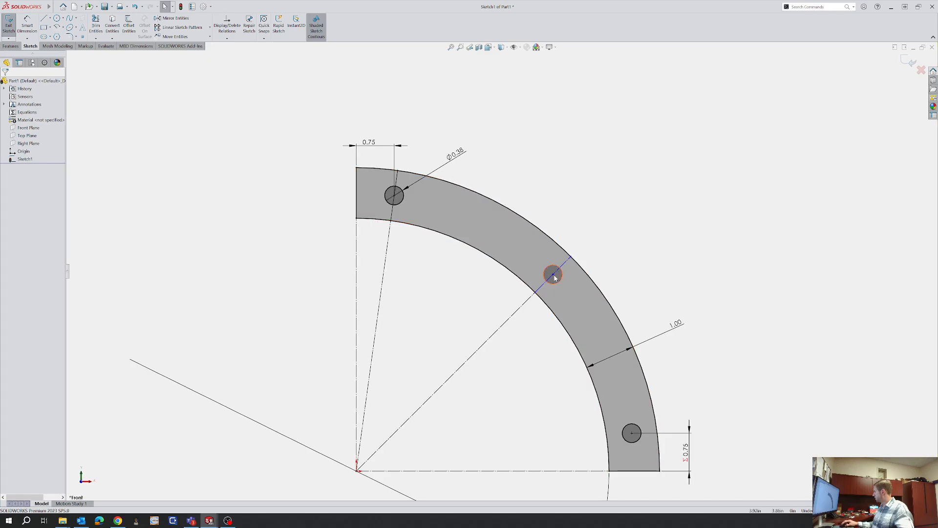
Constrain the middle hole's short construction line to run in line with the diagonal construction line from the origin
drag(554, 274, 571, 295)
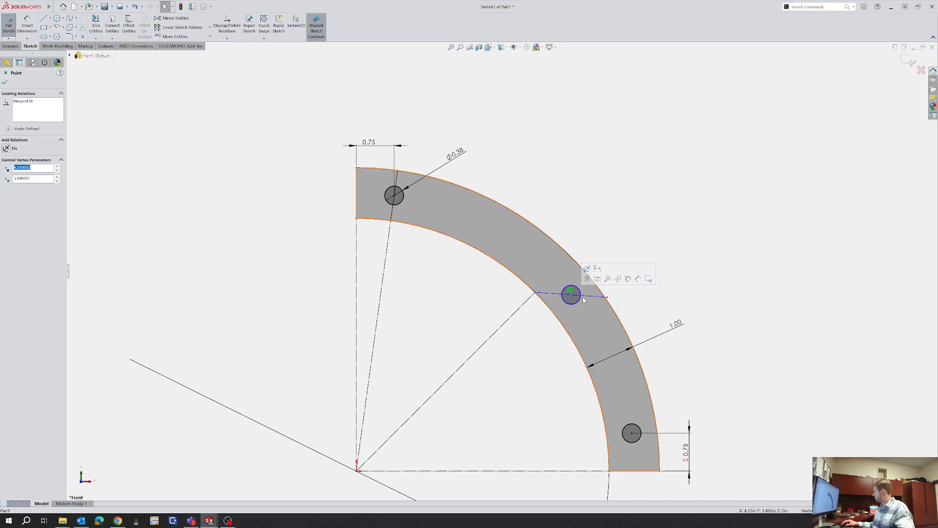
click(558, 297)
ctrl+click(523, 306)
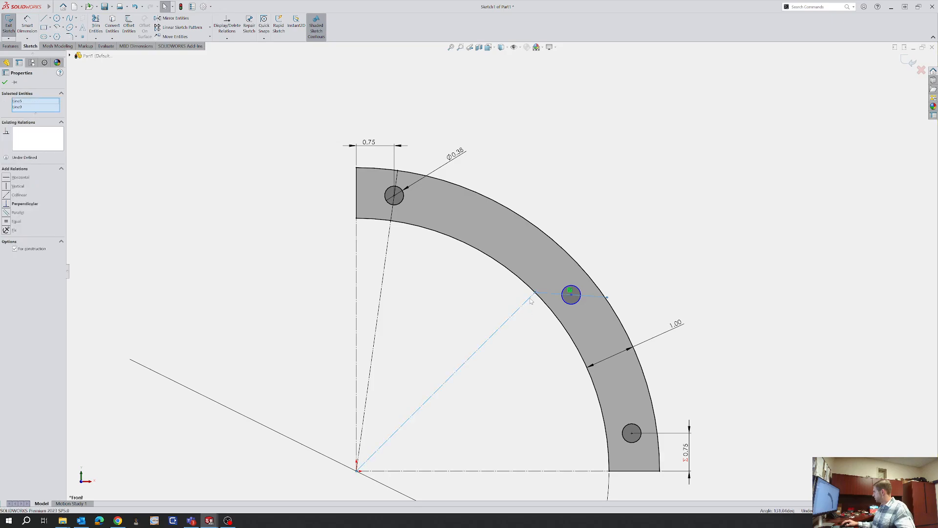
click(549, 292)
click(595, 218)
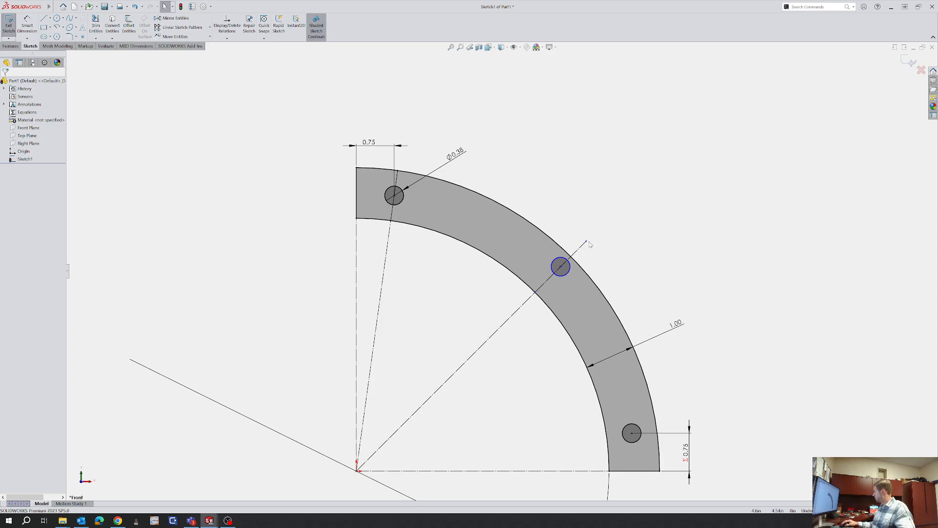
Make the outer endpoint of the middle hole's construction line coincident with the outer arc
click(586, 241)
ctrl+click(583, 269)
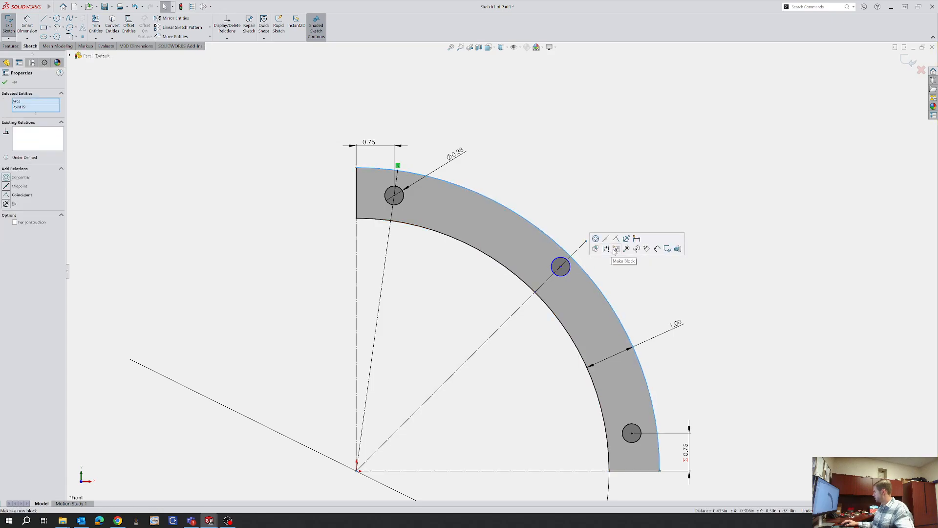
click(616, 239)
click(569, 193)
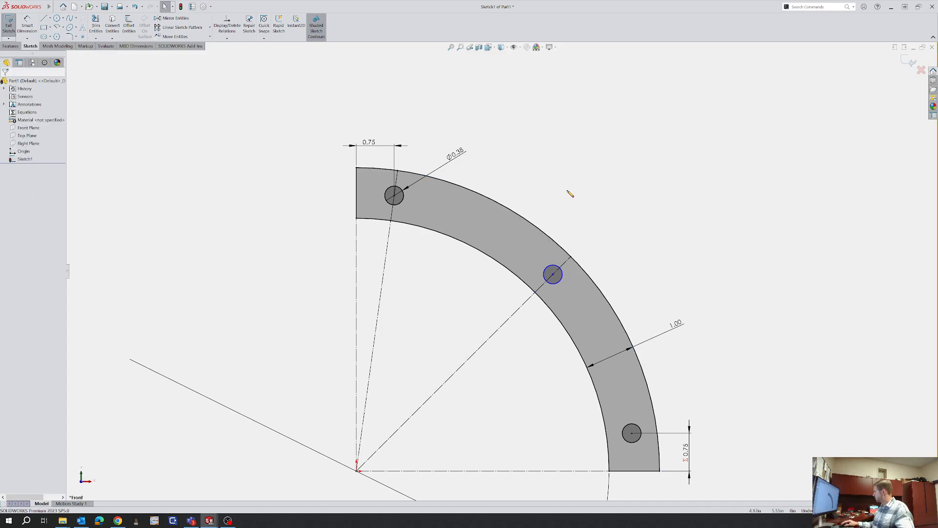
Make the inner endpoint of the middle hole's construction line coincident with the inner arc
click(555, 276)
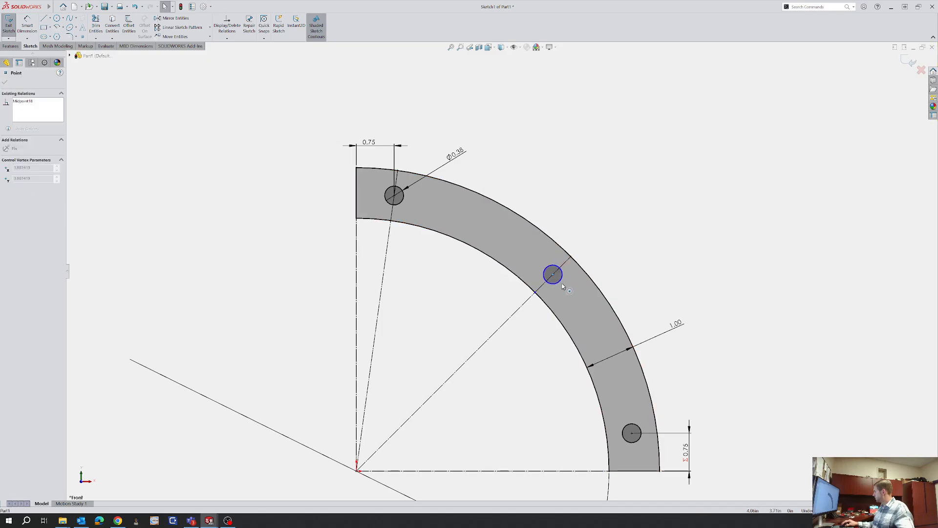
drag(563, 287, 554, 295)
click(526, 331)
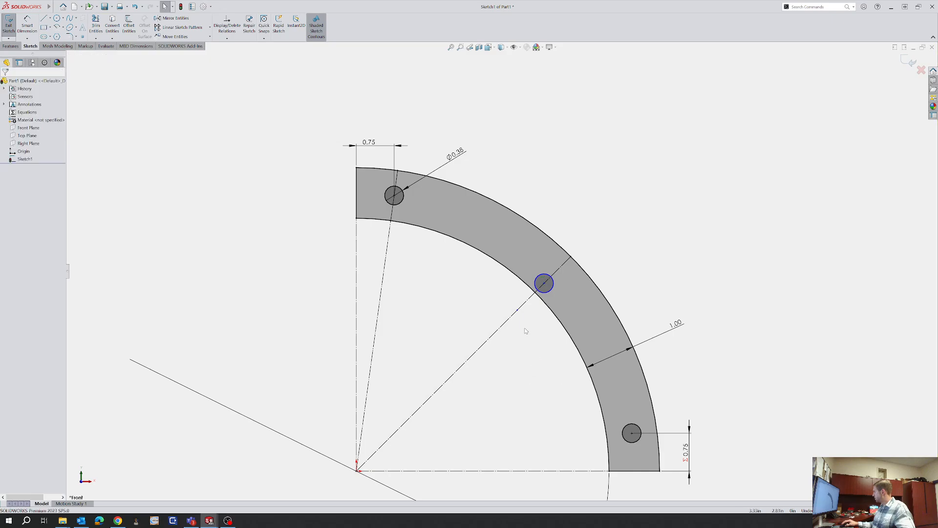
click(519, 311)
ctrl+click(542, 297)
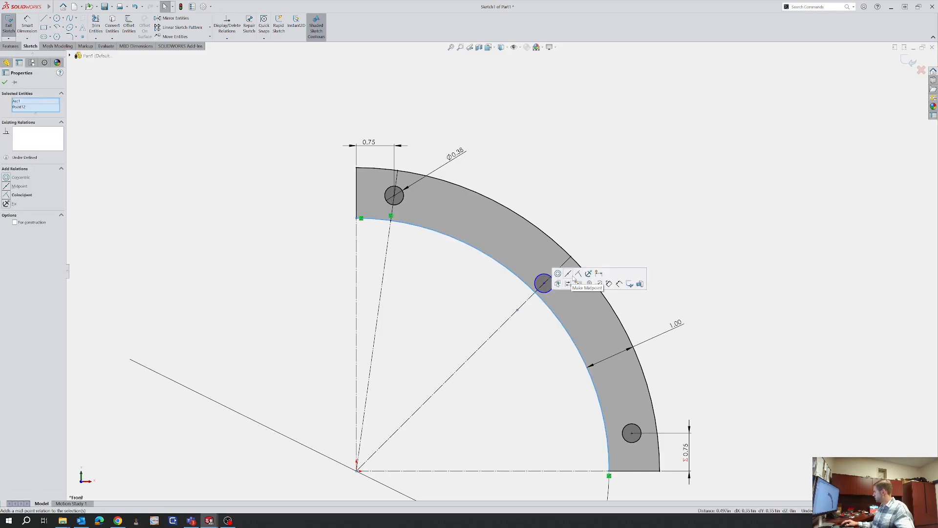
click(574, 277)
click(585, 197)
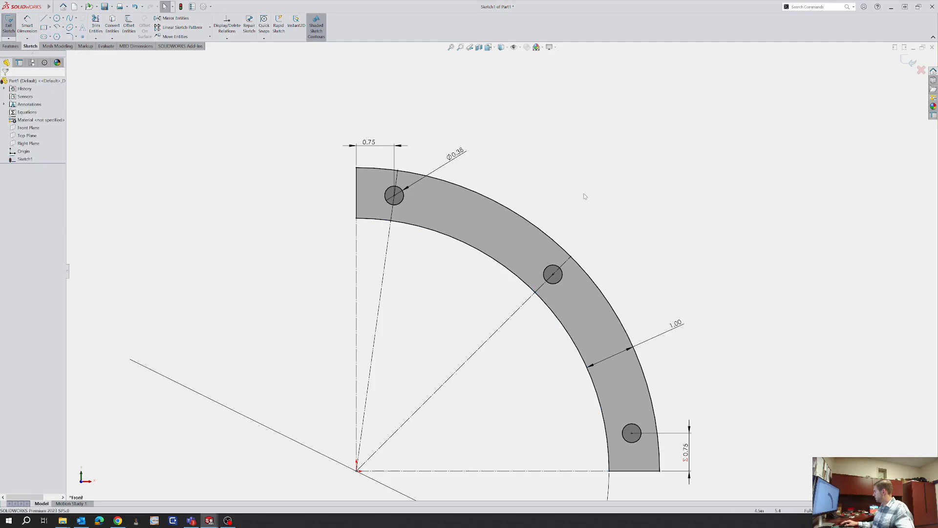
Finish the quarter-ring sketch and extrude it 0.25 in
click(909, 60)
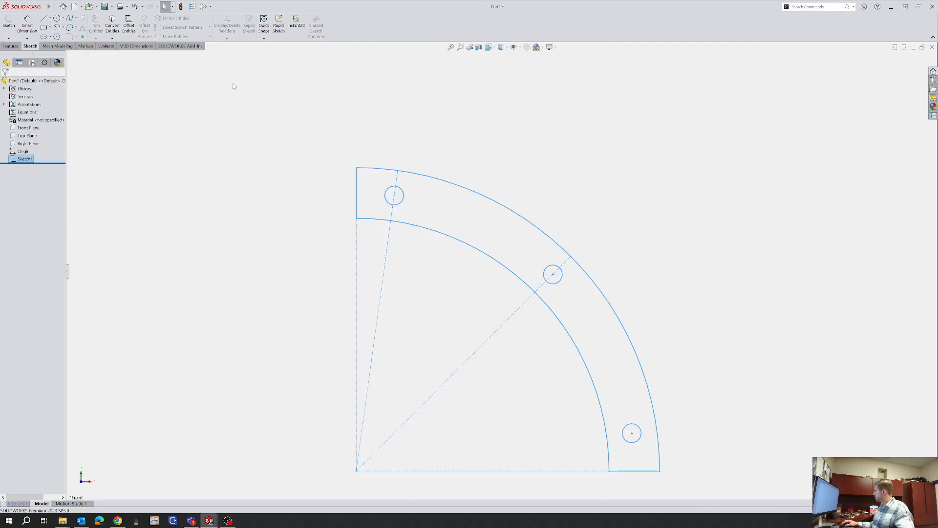
click(9, 35)
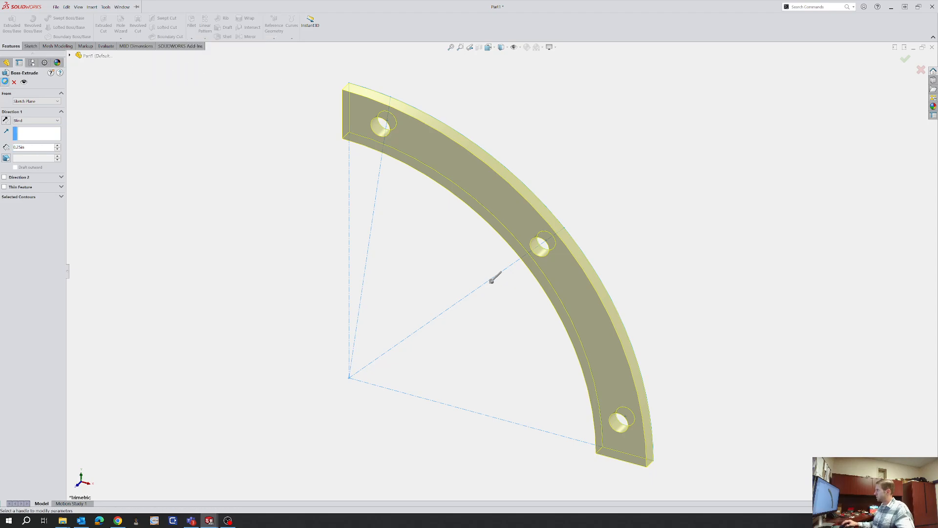
click(4, 81)
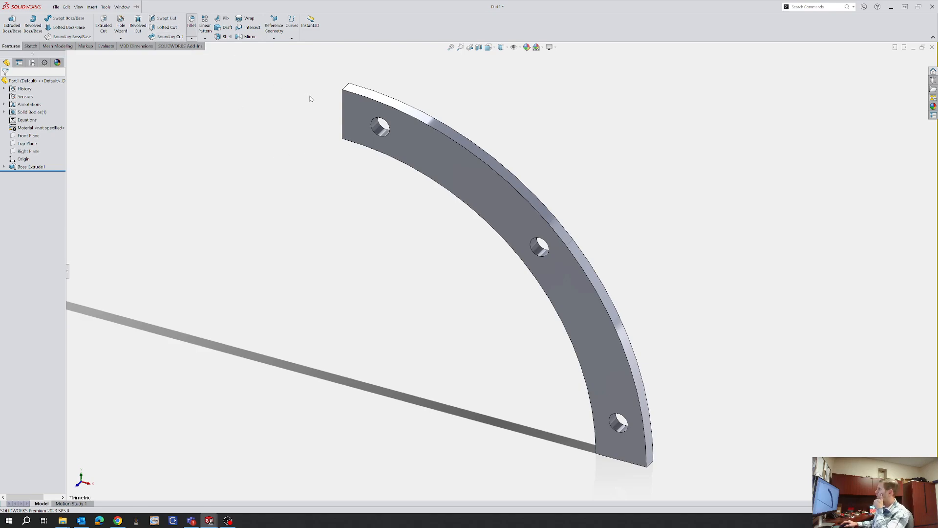
Fillet the four short corner edges at both ends of the curved plate
click(350, 88)
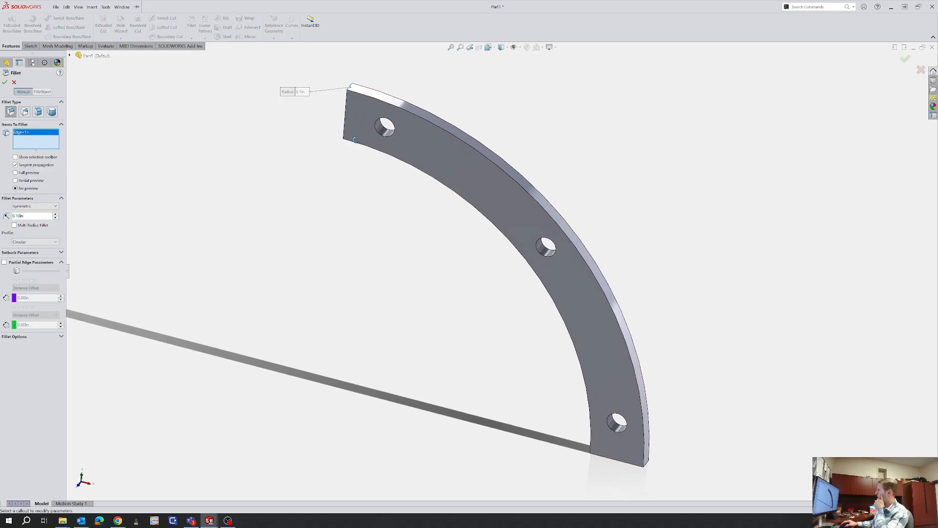
middle_drag(354, 139, 432, 157)
click(453, 152)
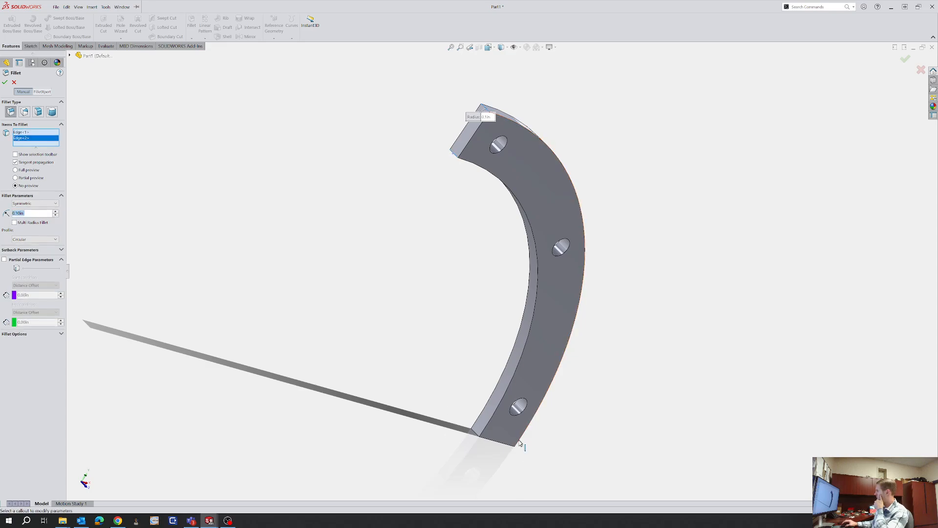
scroll(519, 444, down, 5)
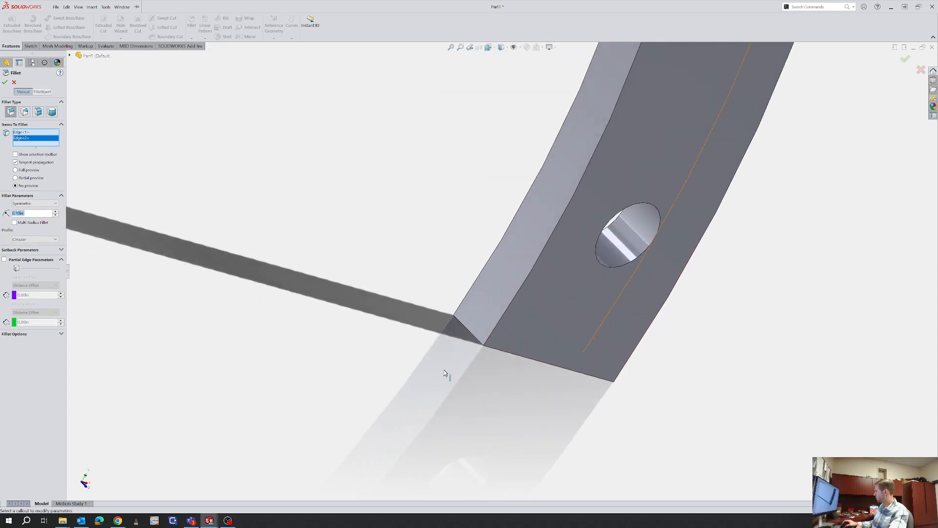
click(468, 333)
middle_drag(468, 332, 570, 371)
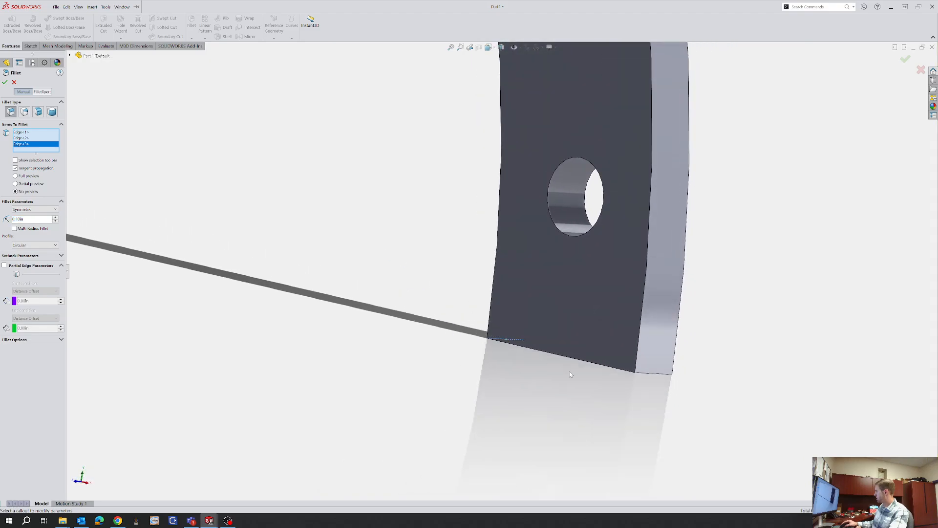
click(665, 374)
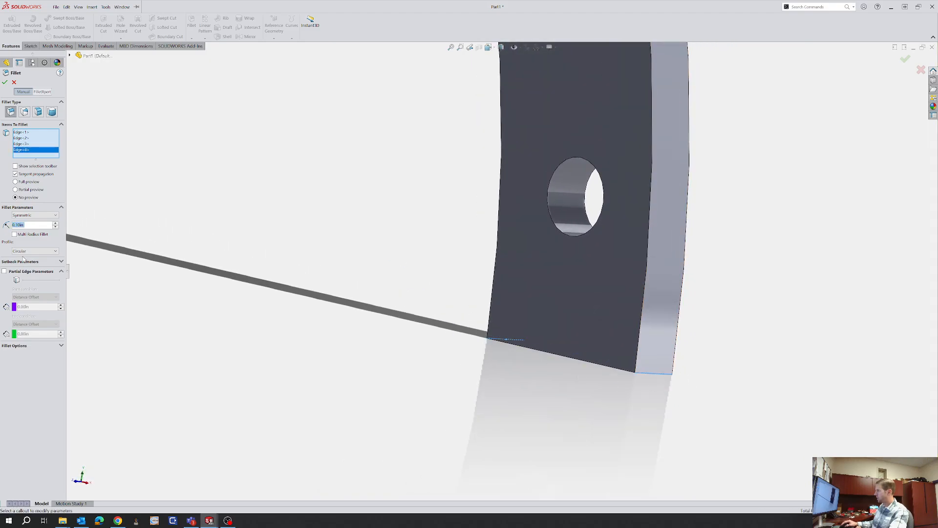
key(BackSpace)
click(4, 82)
Save the part as "bottom linkage" in the renu mower folder
scroll(470, 180, up, 6)
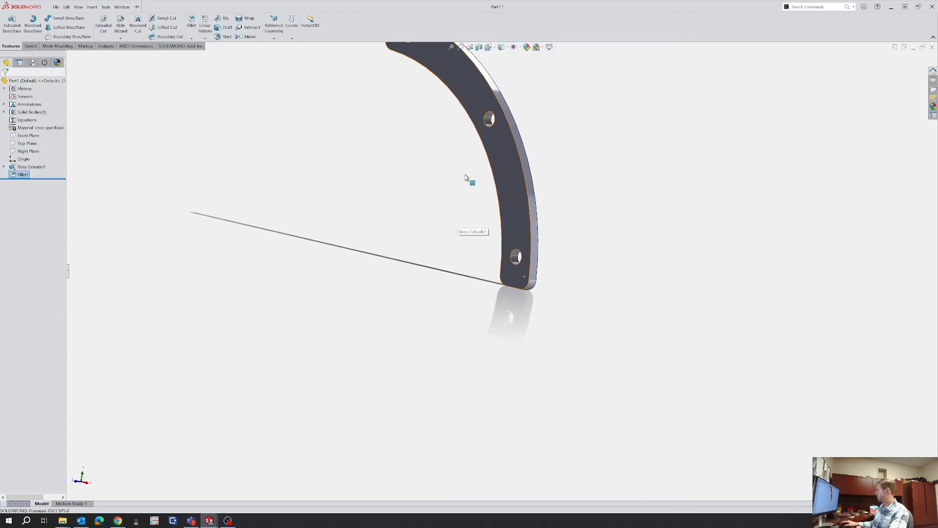
middle_drag(481, 172, 490, 206)
scroll(492, 206, down, 3)
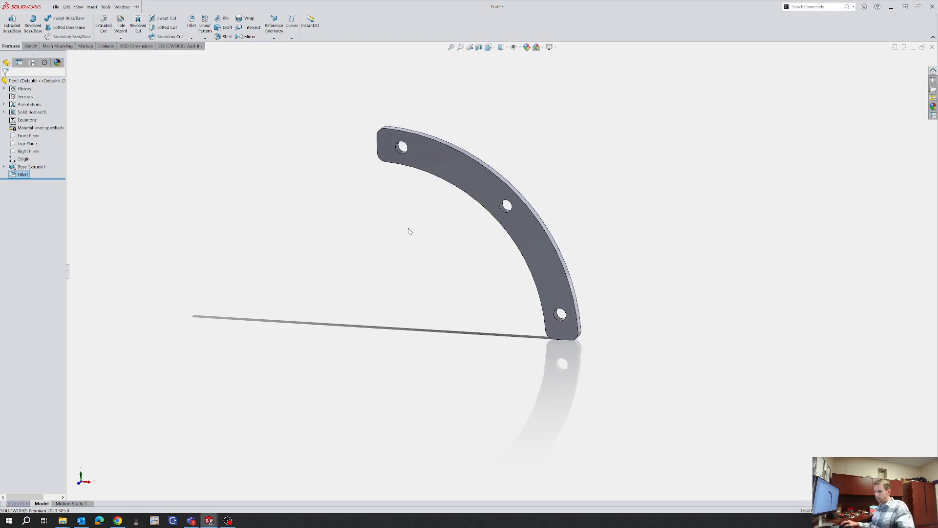
key(ctrl+s)
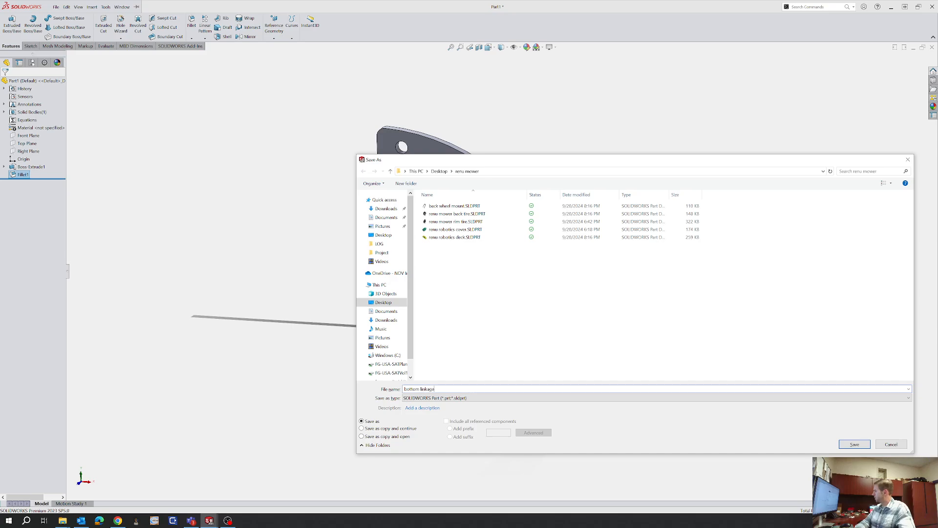
key(Return)
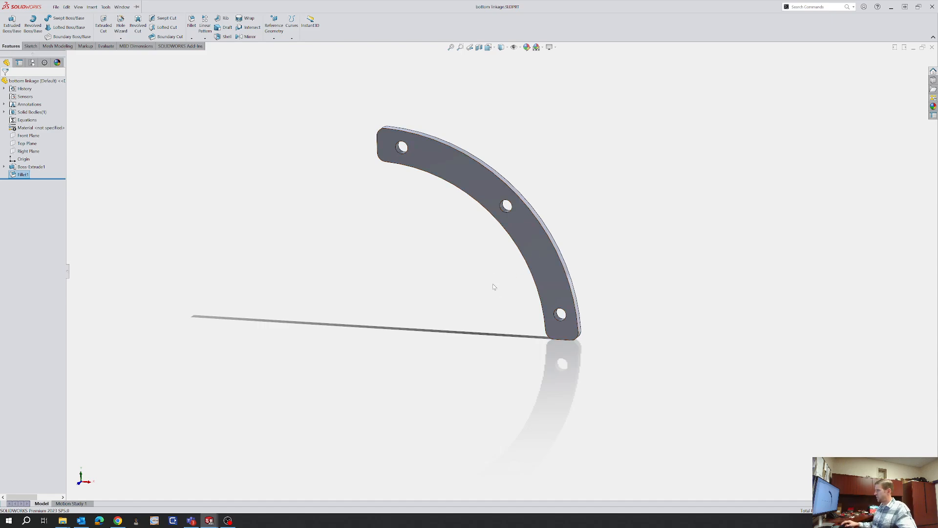
Start a sketch on the linkage's back face and draw a larger circle centred on the lower end hole
middle_drag(598, 308, 461, 348)
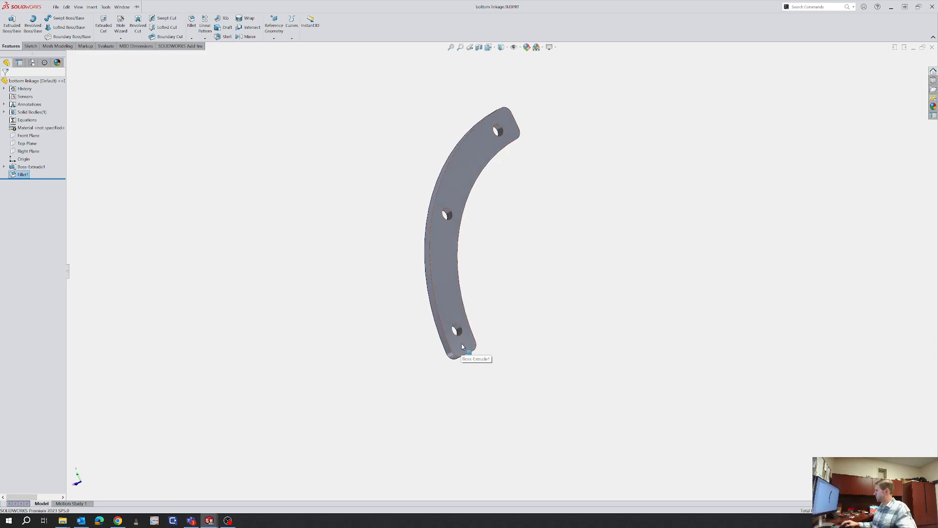
click(461, 349)
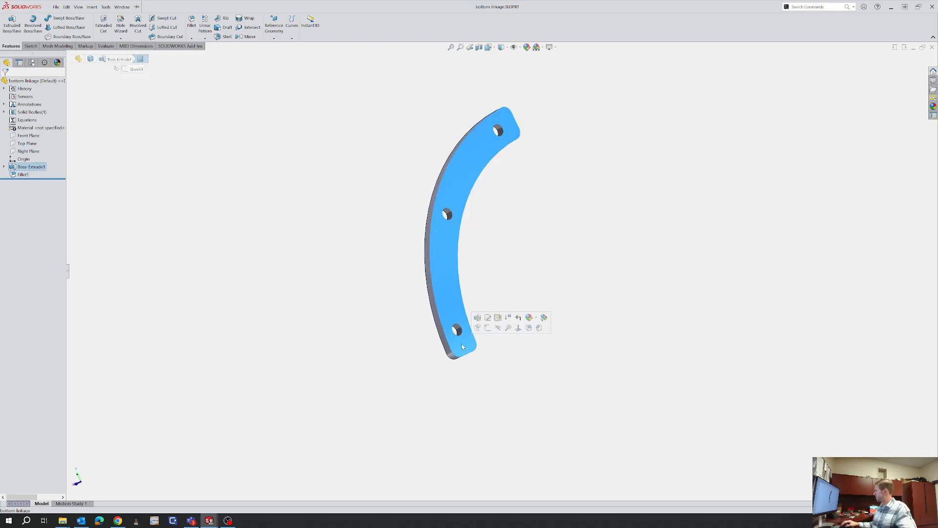
click(488, 328)
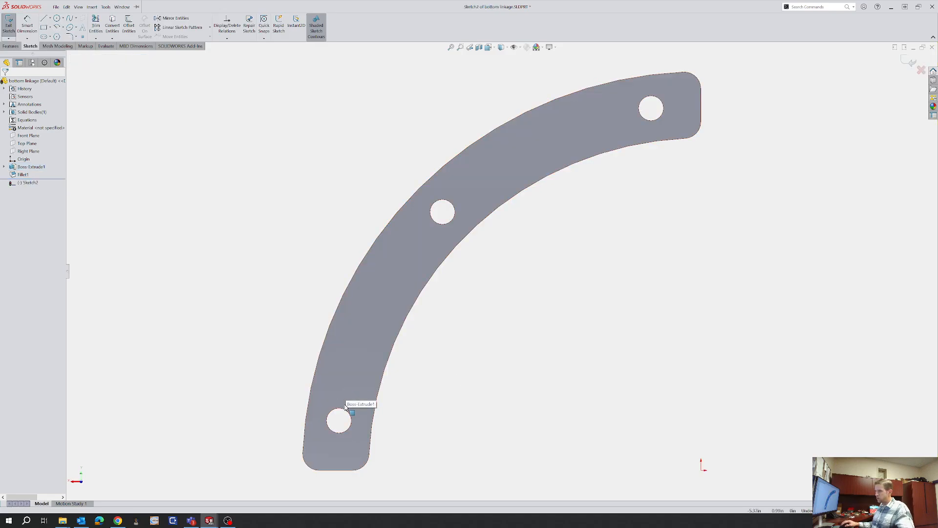
right_drag(353, 426, 434, 431)
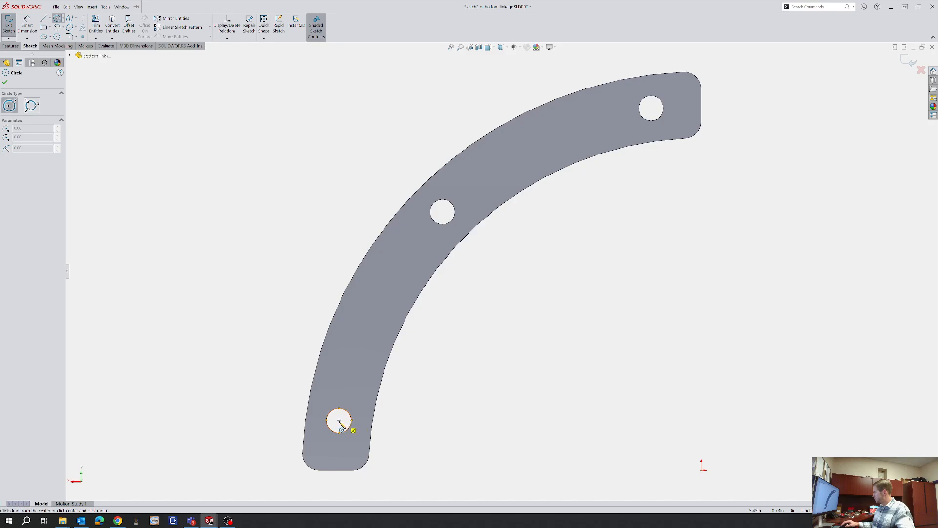
click(339, 421)
click(348, 385)
key(Escape)
Convert the lower end hole's edge into the sketch and make the larger circle tangent to the linkage's inner curved edge
click(350, 415)
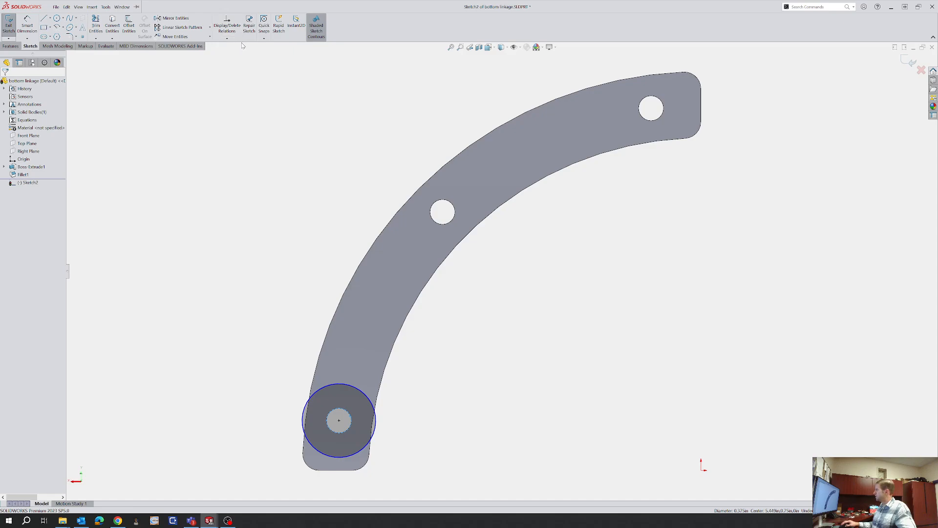
click(113, 26)
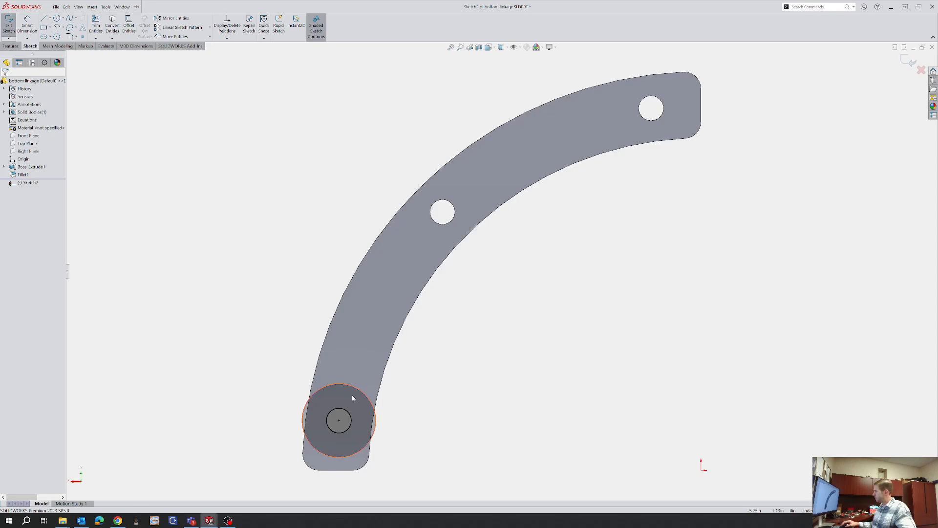
drag(358, 394, 353, 394)
click(414, 426)
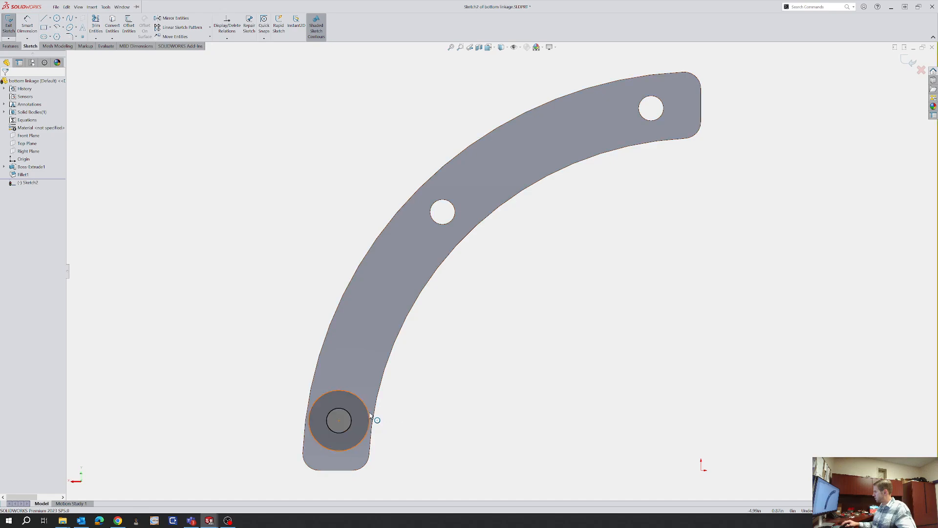
click(370, 415)
ctrl+click(373, 423)
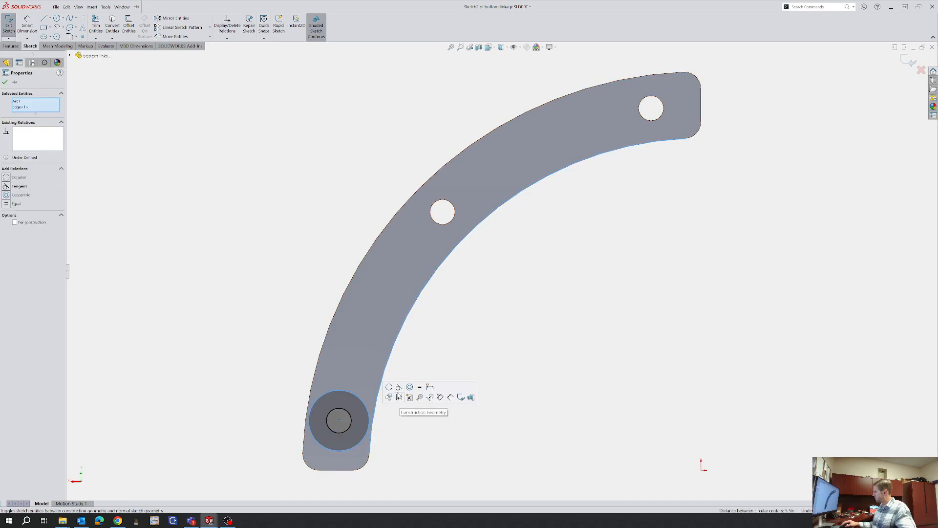
click(399, 387)
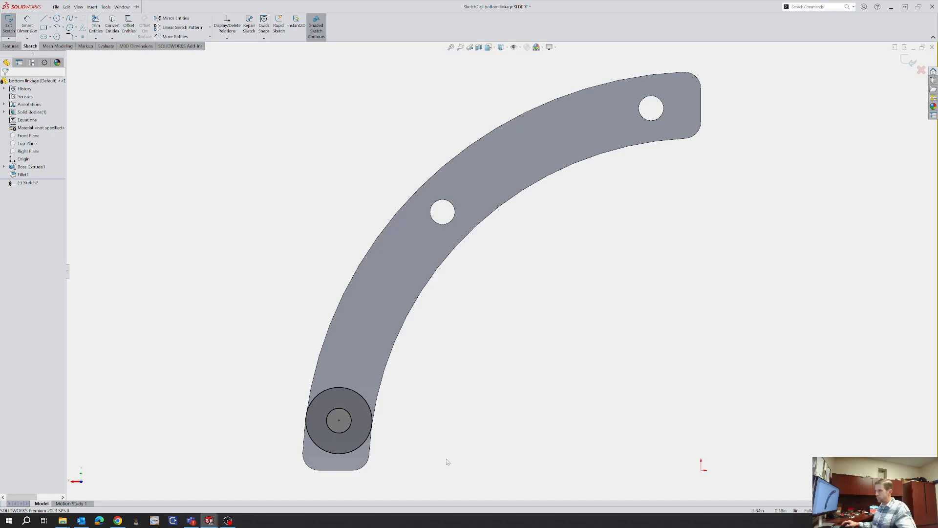
Draw a line from the origin to the middle hole's centre and make it construction geometry
key(l)
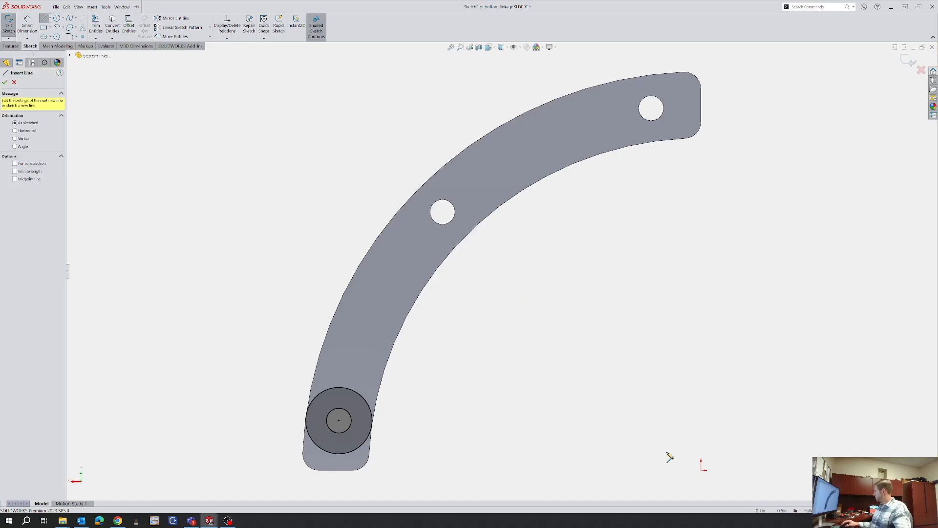
click(702, 471)
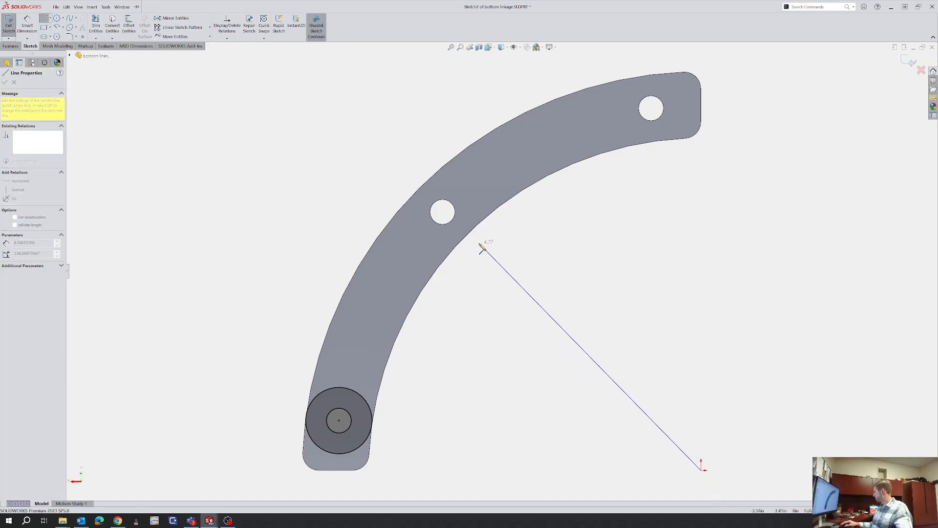
click(442, 212)
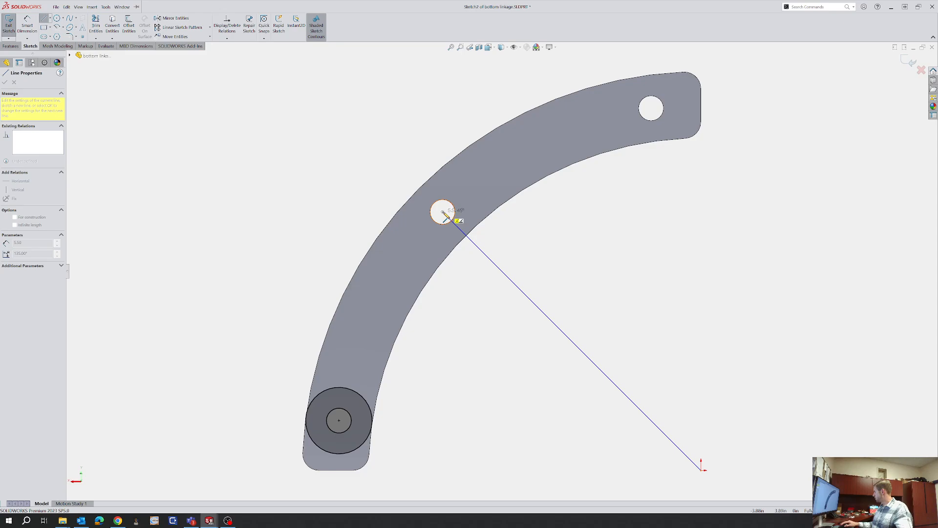
key(Escape)
click(481, 253)
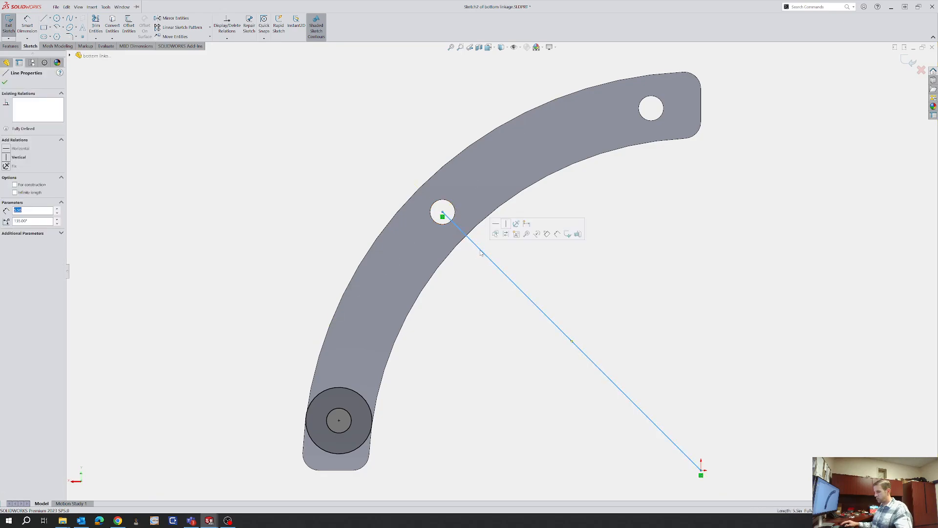
click(457, 376)
Mirror the two concentric circles about the diagonal construction line onto the other end hole
right_drag(457, 381, 428, 381)
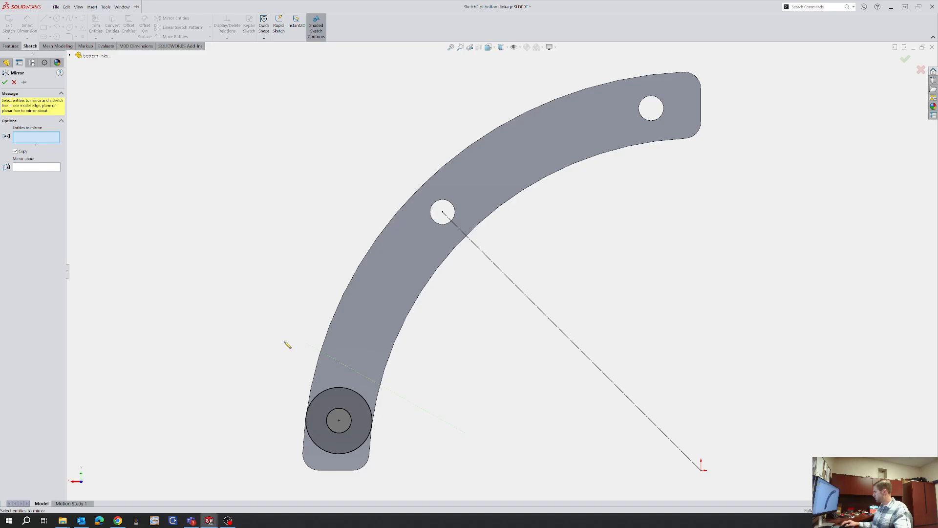
drag(287, 344, 460, 391)
key(Tab)
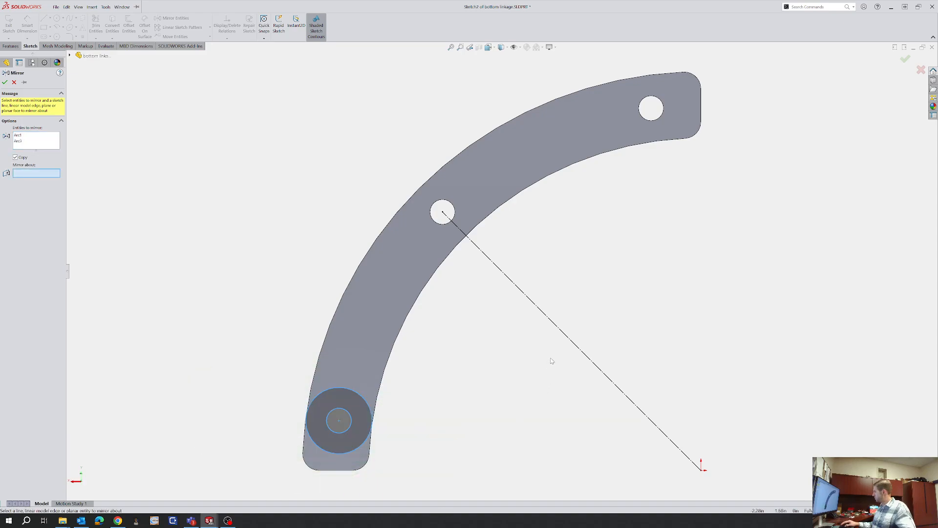
click(575, 342)
key(Return)
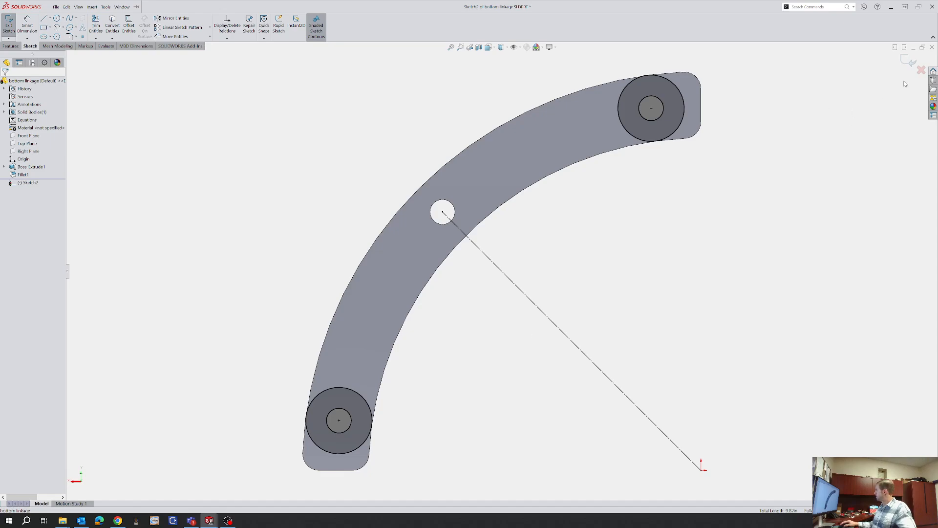
Finish the sketch and extrude the two ring profiles 0.25 in from the linkage's back face as merged bosses
click(908, 61)
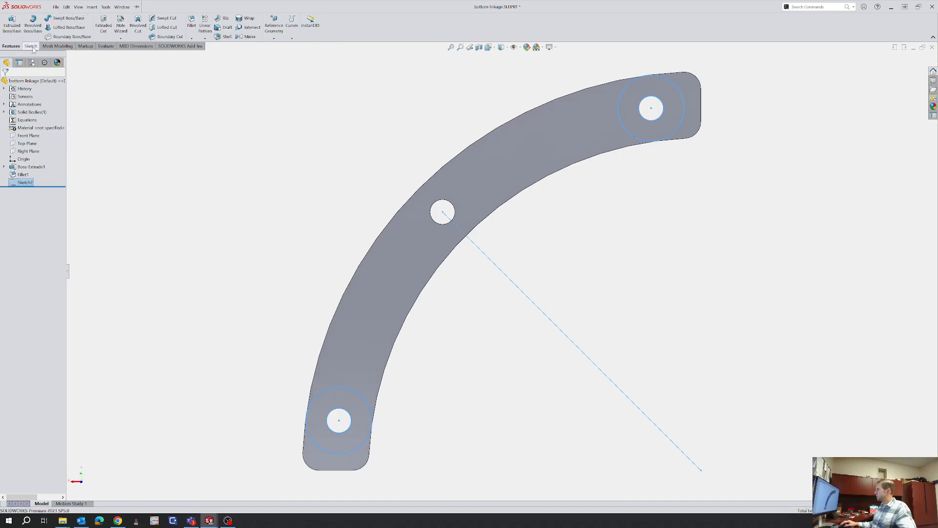
click(12, 24)
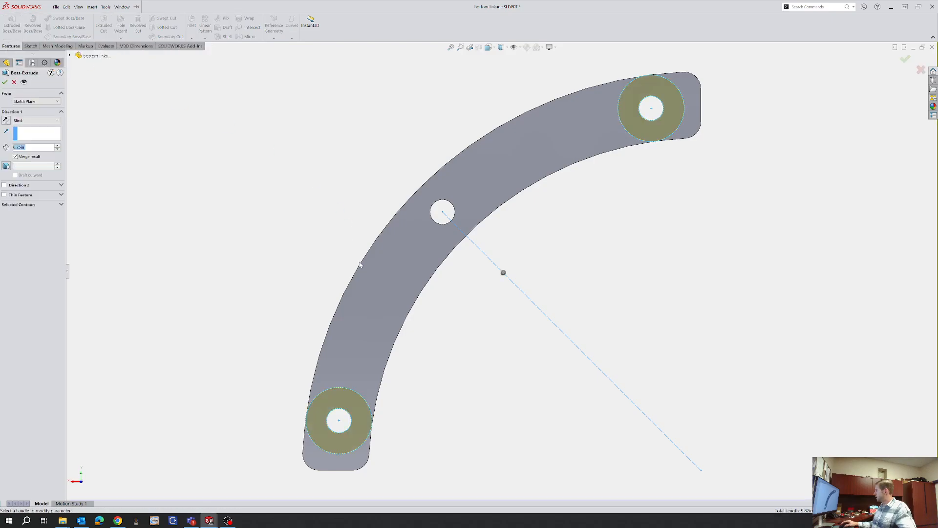
middle_drag(359, 264, 528, 327)
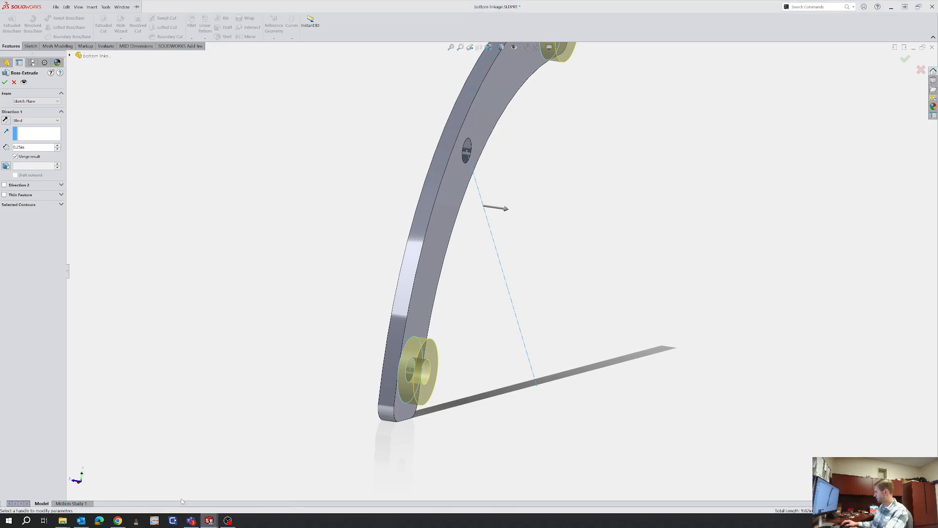
click(904, 61)
Switch to the mower assembly and measure between the two upright bracket plates on the yellow deck
mouse_move(214, 522)
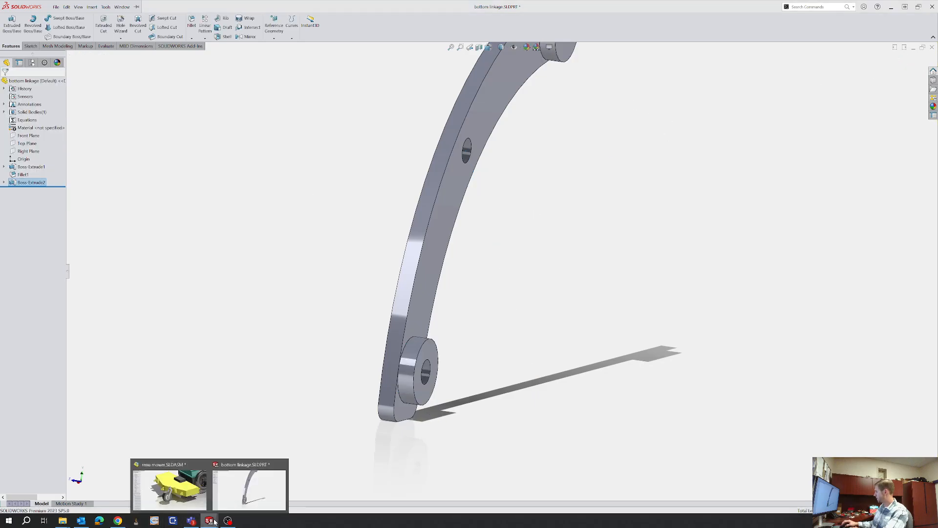
click(169, 487)
scroll(513, 160, down, 5)
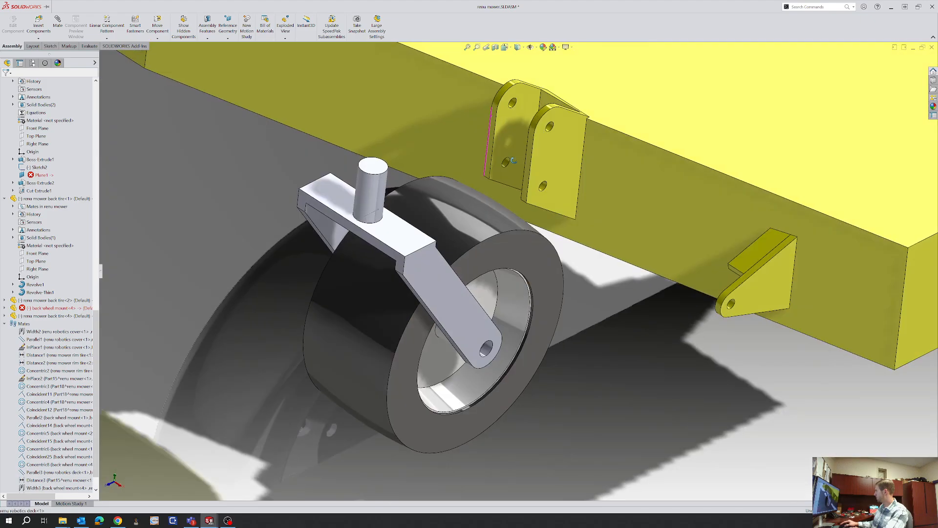
click(89, 46)
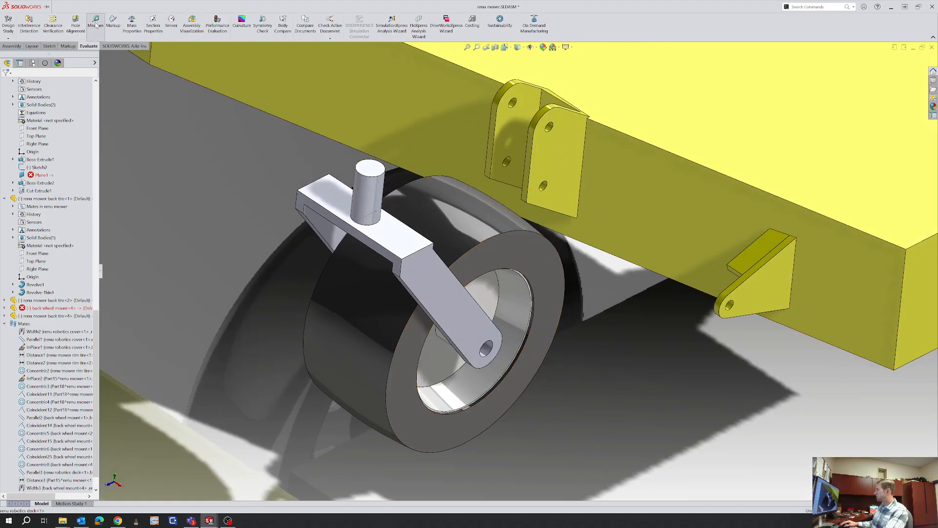
click(95, 25)
click(504, 141)
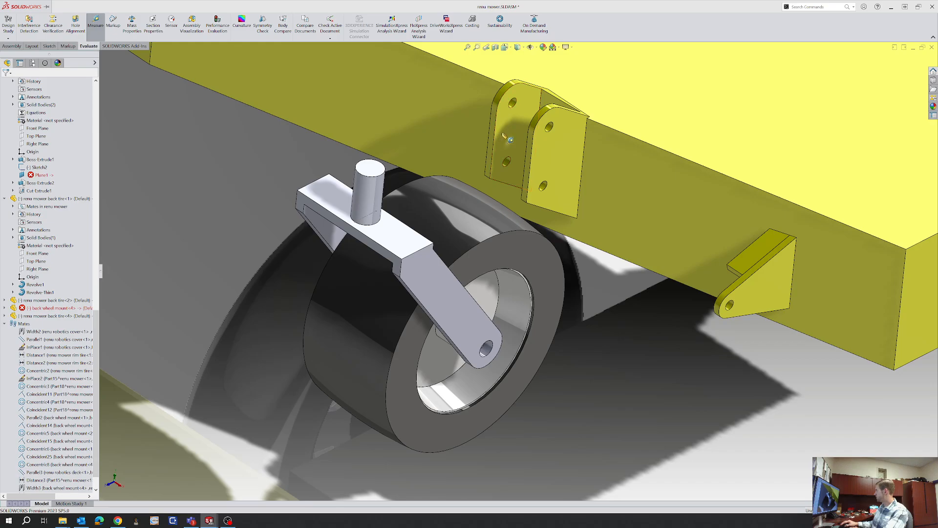
mouse_move(504, 141)
middle_down()
mouse_move(550, 154)
mouse_move(508, 145)
middle_up()
click(547, 153)
key(Escape)
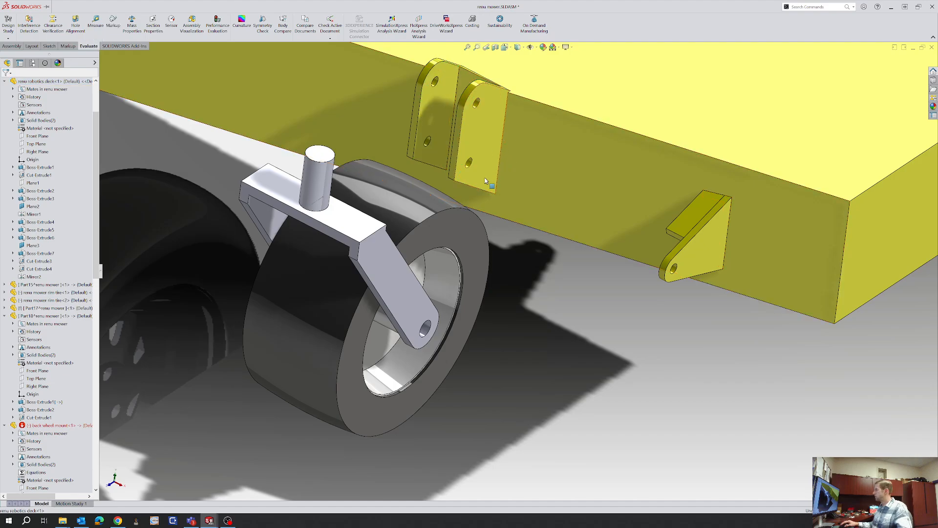
Return to the bottom linkage part and set the end bosses' extrusion depth to 0.5 in
mouse_move(218, 512)
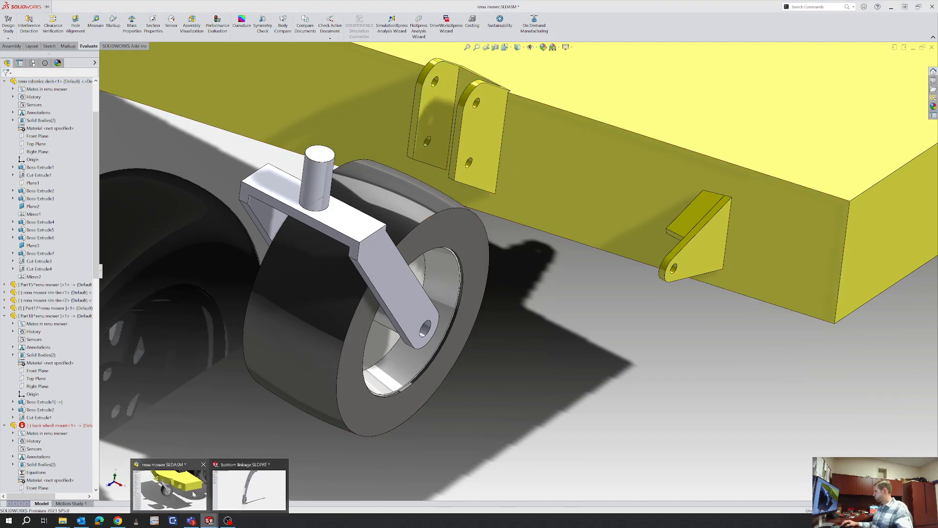
click(259, 492)
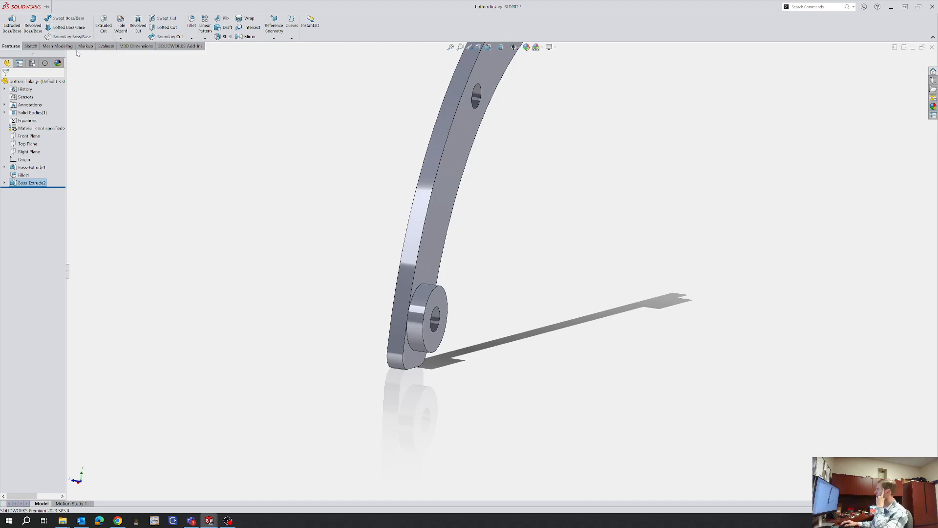
click(12, 24)
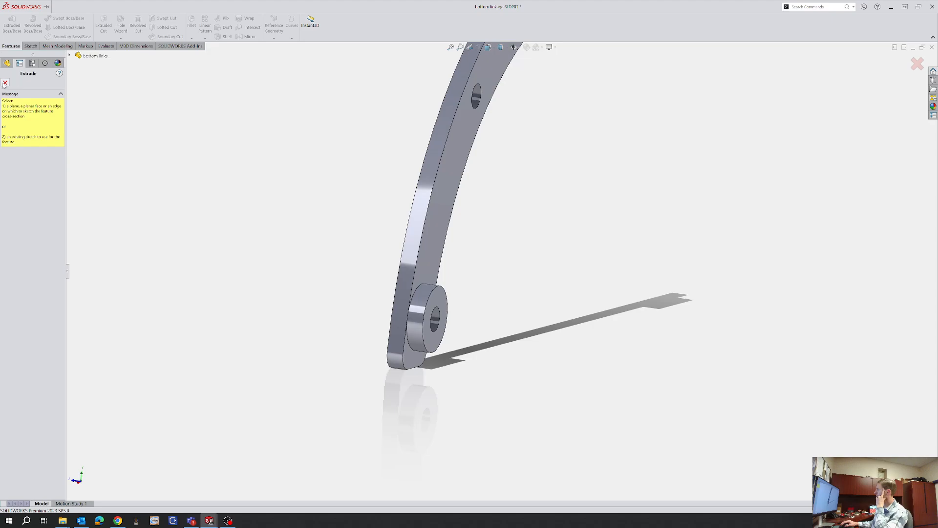
click(5, 83)
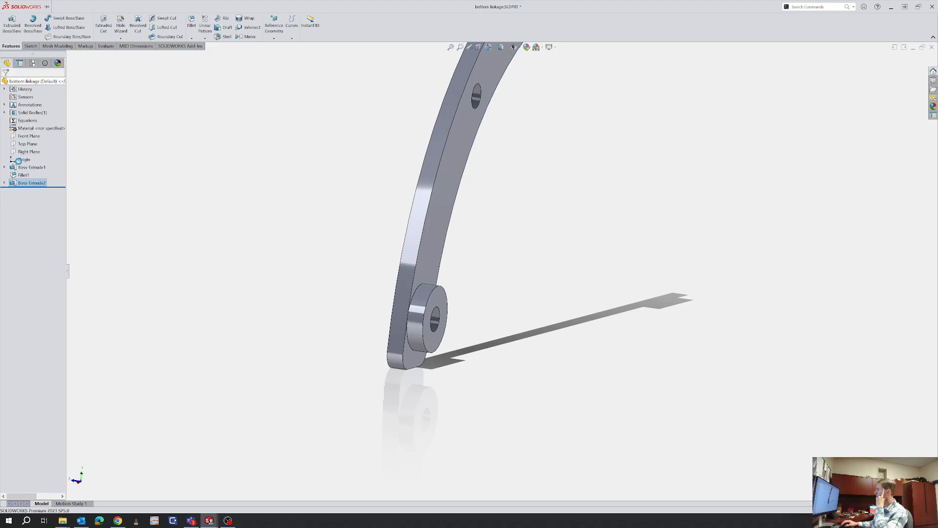
click(12, 184)
click(19, 169)
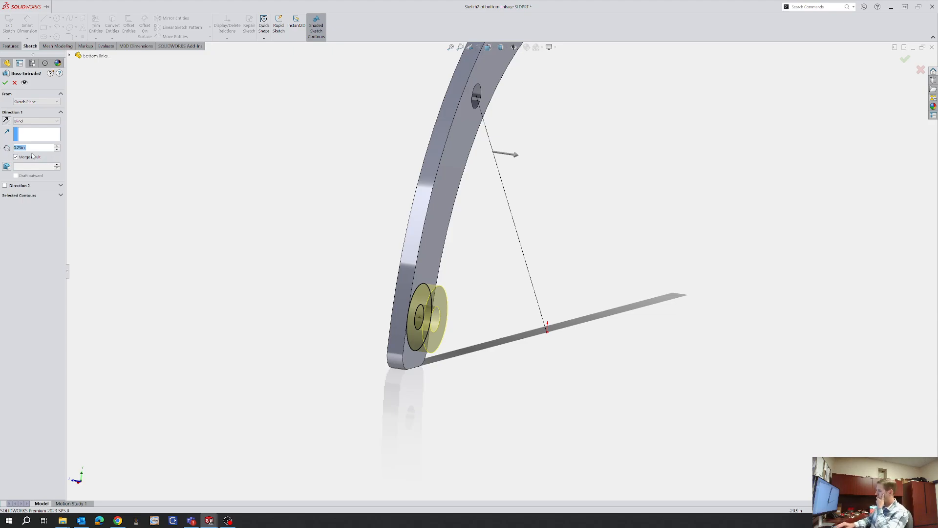
key(BackSpace)
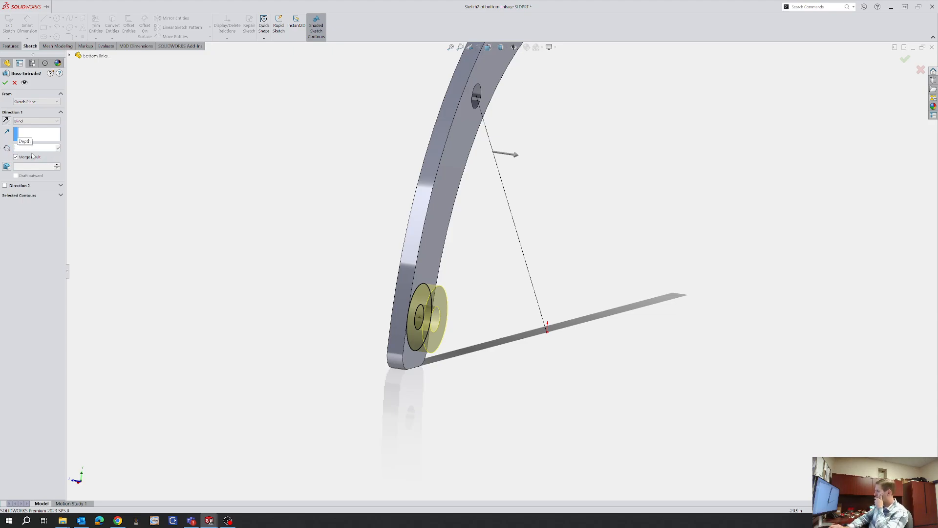
text(0.5)
key(Return)
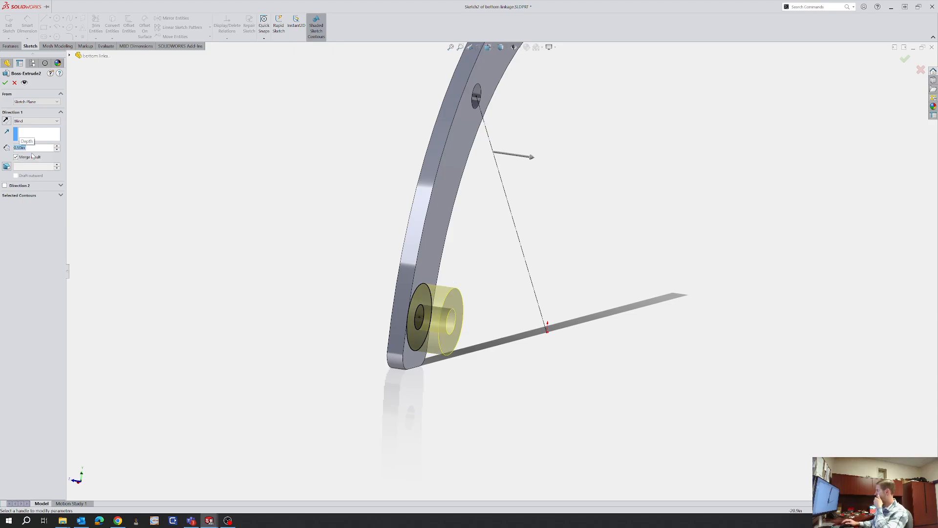
click(5, 83)
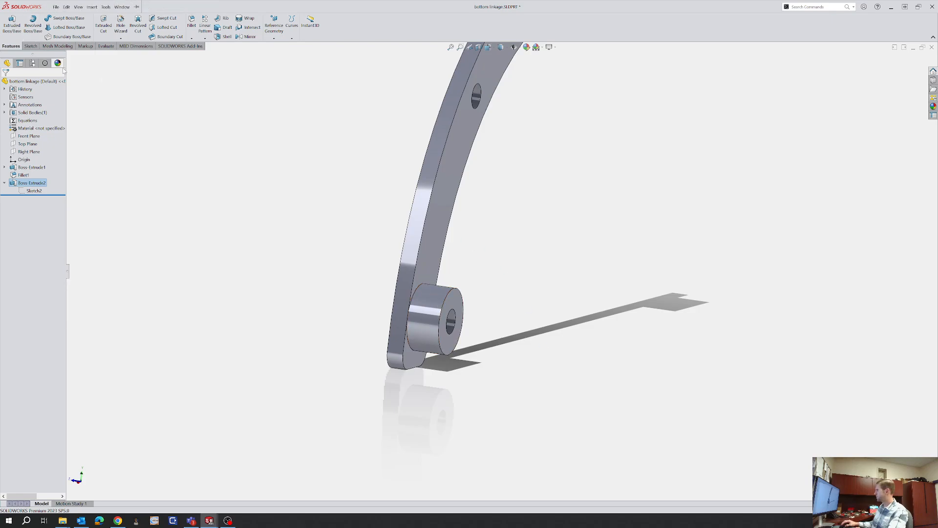
Measure the linkage's width across its lower boss
click(106, 46)
click(52, 22)
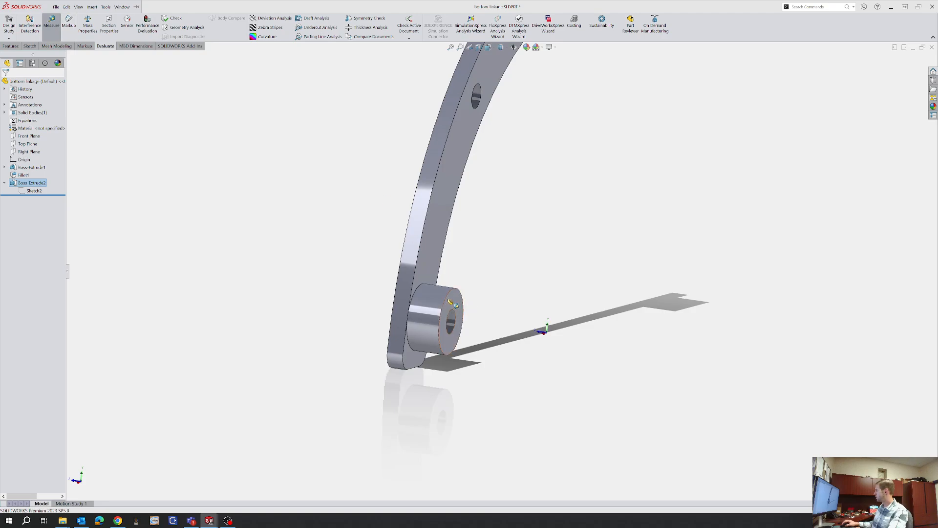
middle_drag(472, 309, 377, 180)
click(363, 284)
key(Escape)
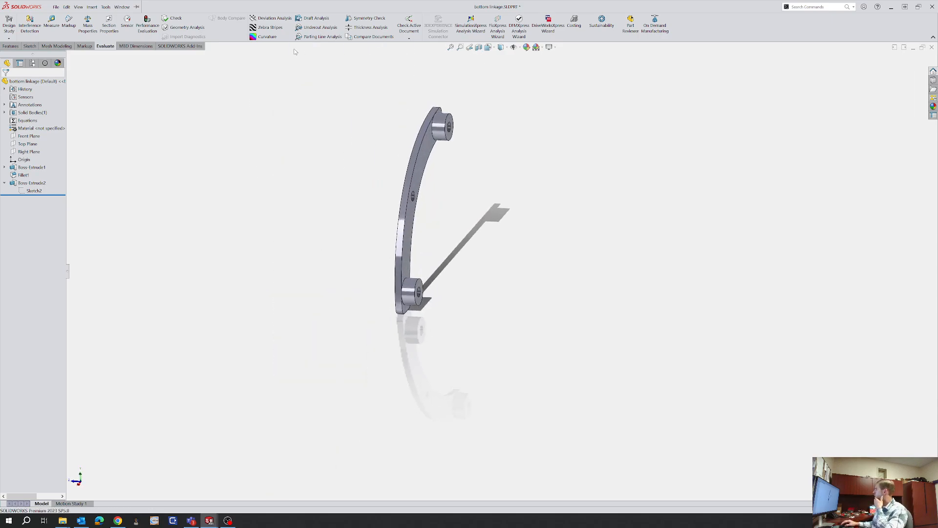
Start a reference plane with the end faces of the upper and lower bosses as its references
click(11, 46)
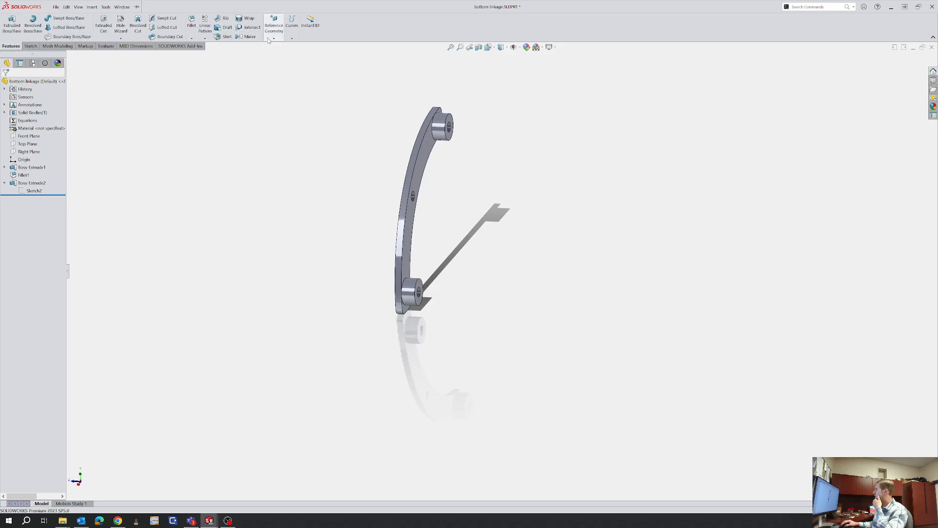
click(273, 38)
click(279, 46)
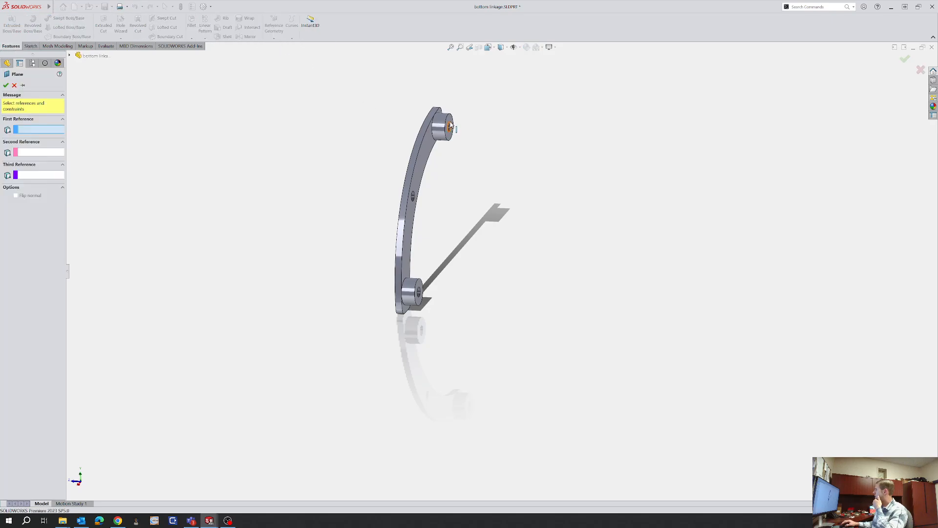
click(447, 126)
scroll(428, 342, down, 3)
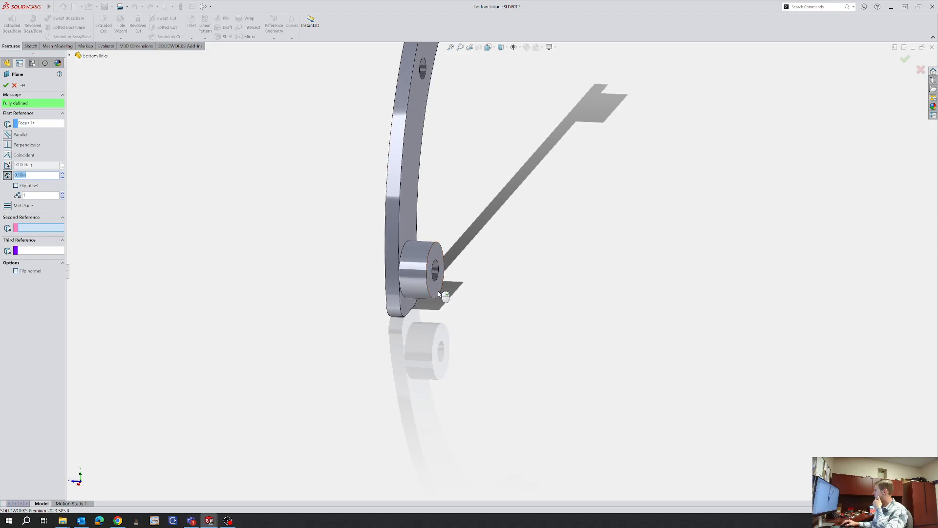
click(434, 271)
scroll(473, 125, up, 3)
key(f)
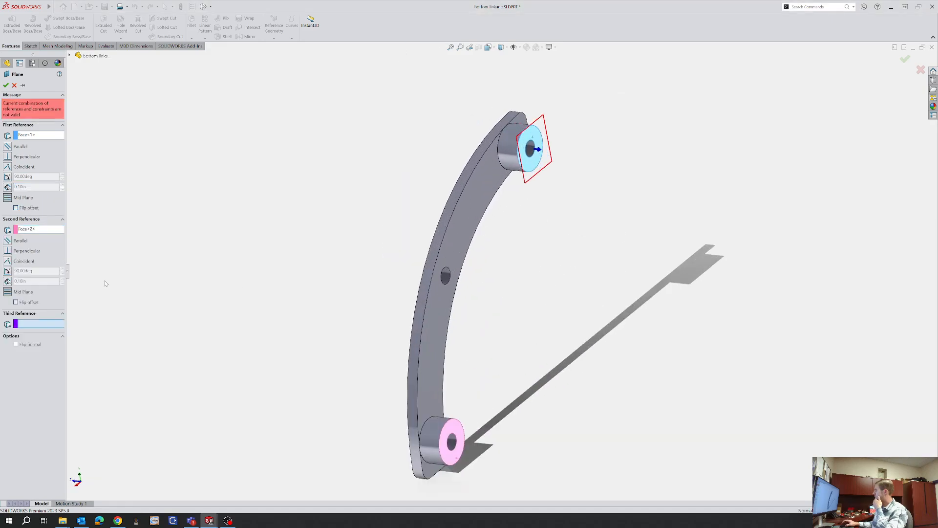
Remove the lower boss's face from the plane references and create the plane coincident with the upper boss's end face
click(17, 264)
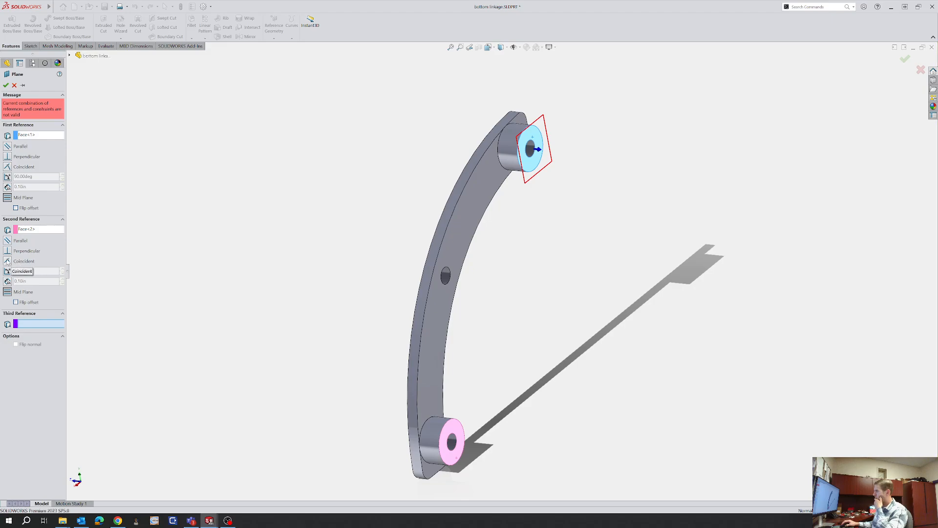
click(7, 167)
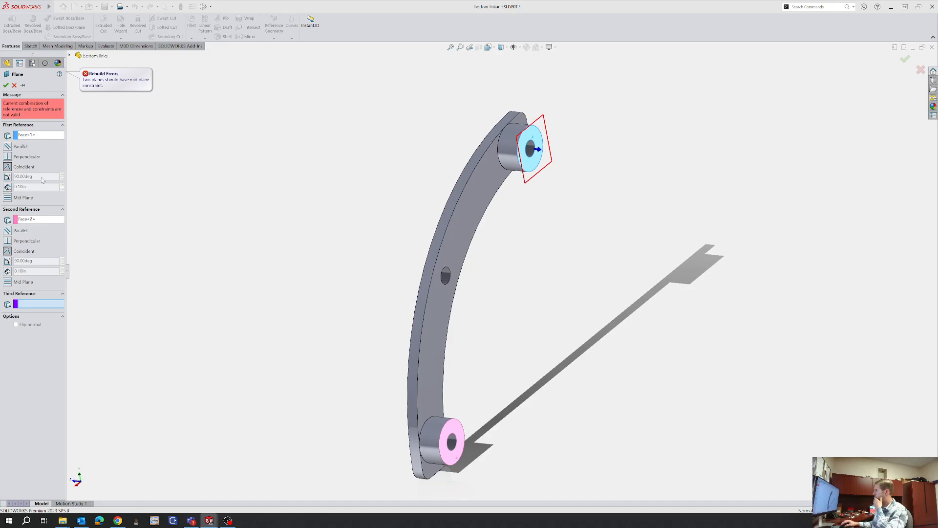
click(34, 219)
key(Delete)
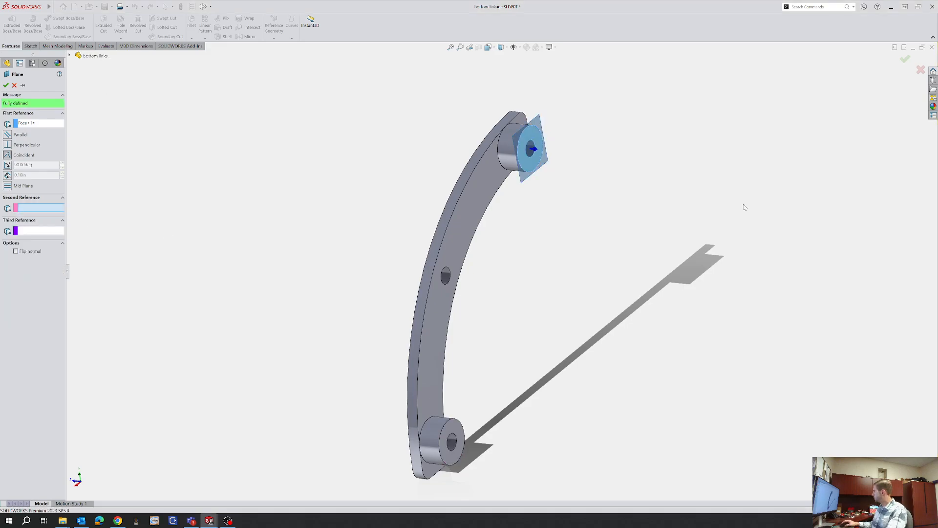
scroll(584, 182, down, 3)
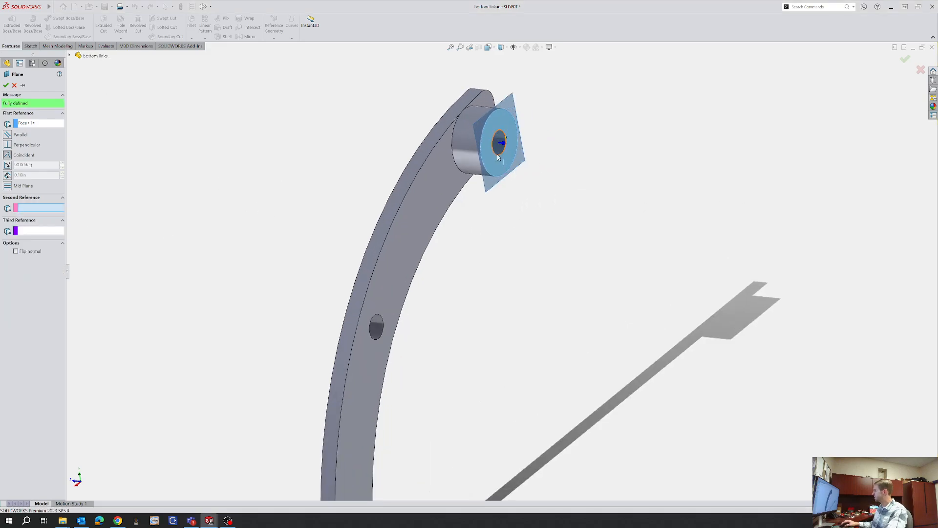
click(6, 86)
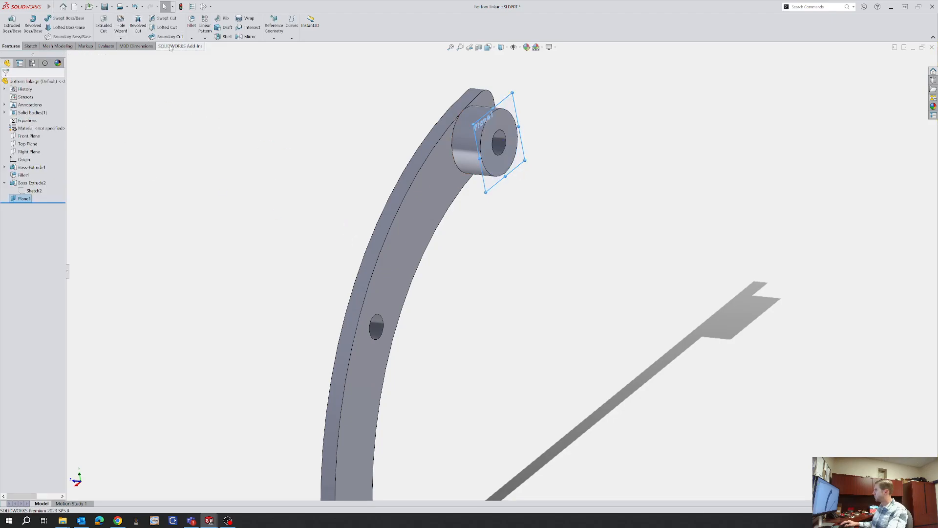
Mirror the linkage arm extrusion and the boss extrusion about the plane on the bosses' end faces
click(248, 36)
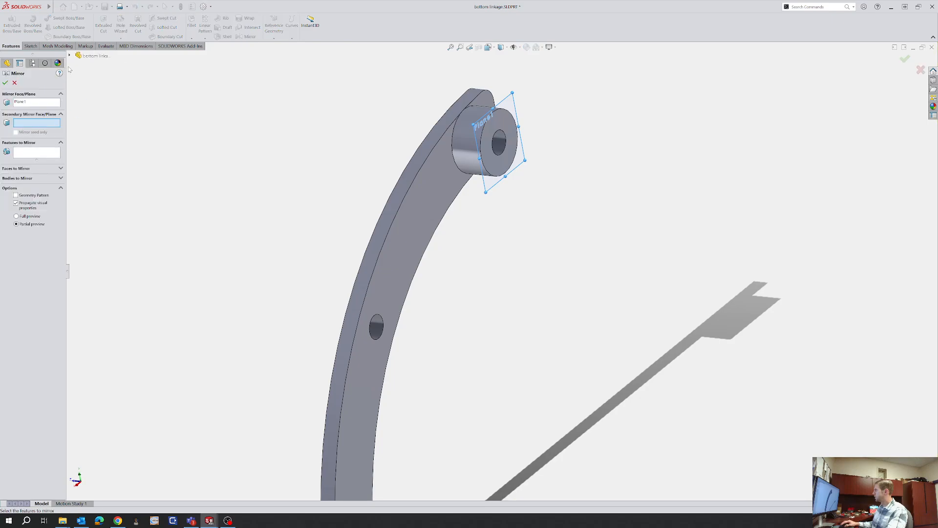
click(69, 56)
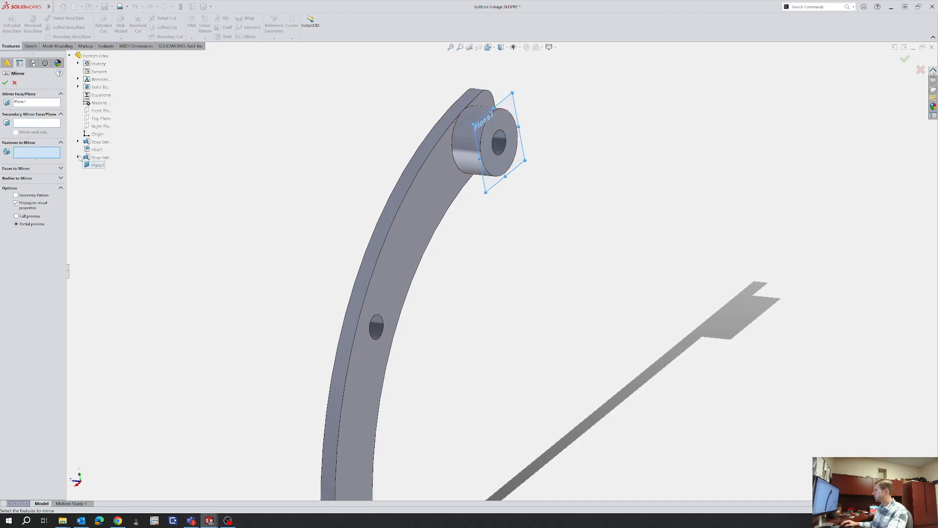
click(92, 157)
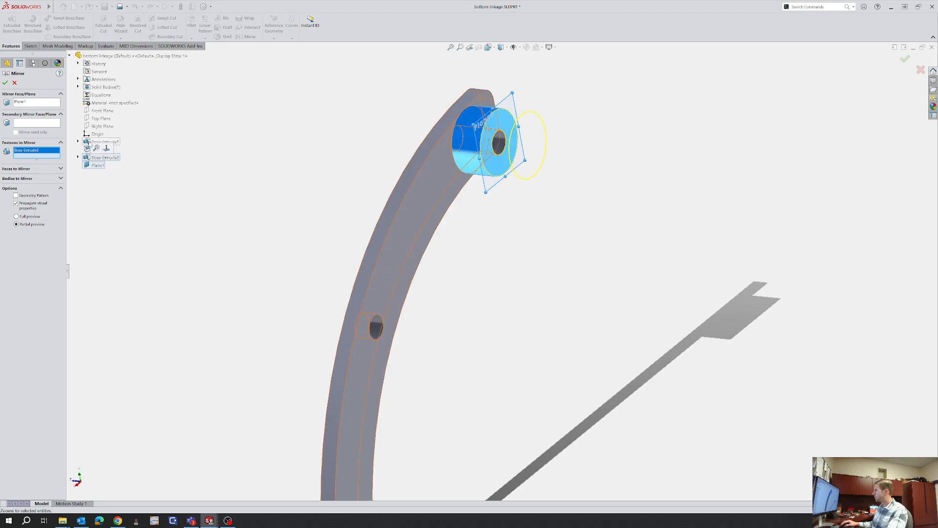
click(93, 142)
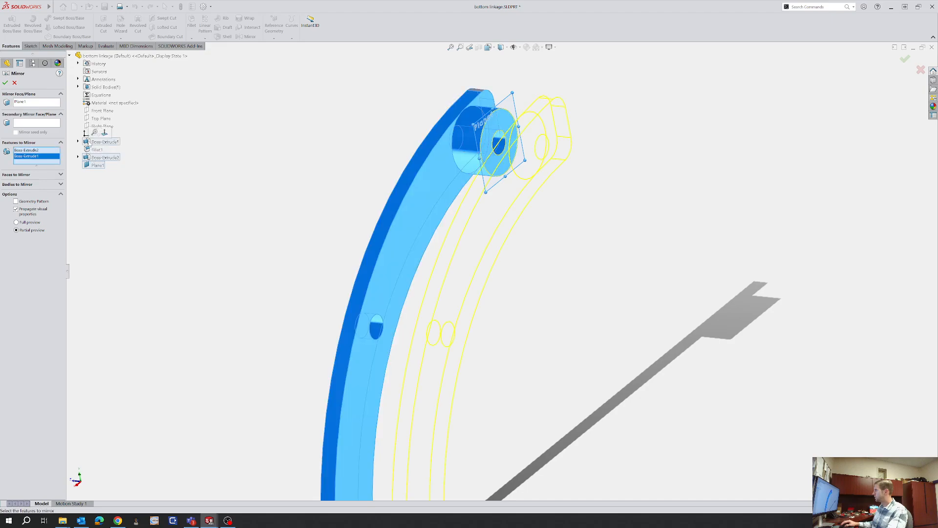
click(5, 83)
scroll(458, 303, up, 3)
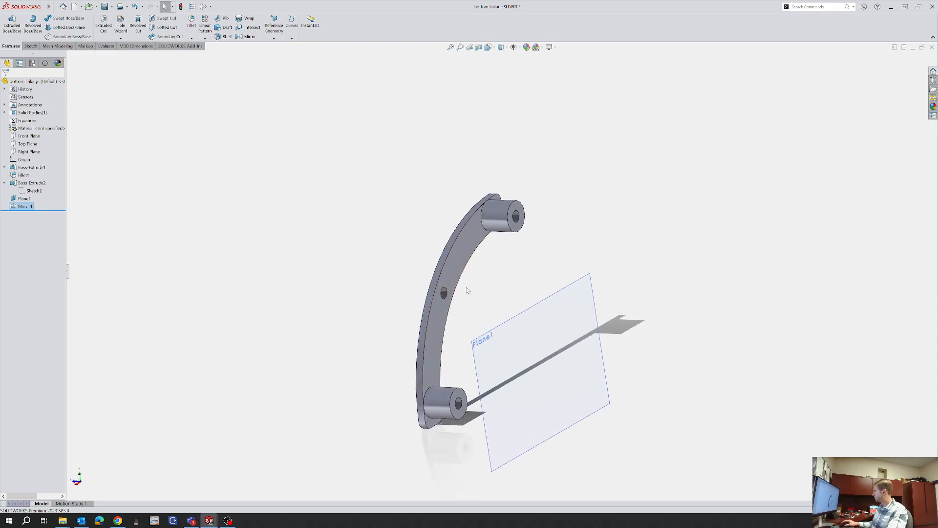
Reopen the mirror feature's definition, check its selected features and preview, and accept it
click(23, 206)
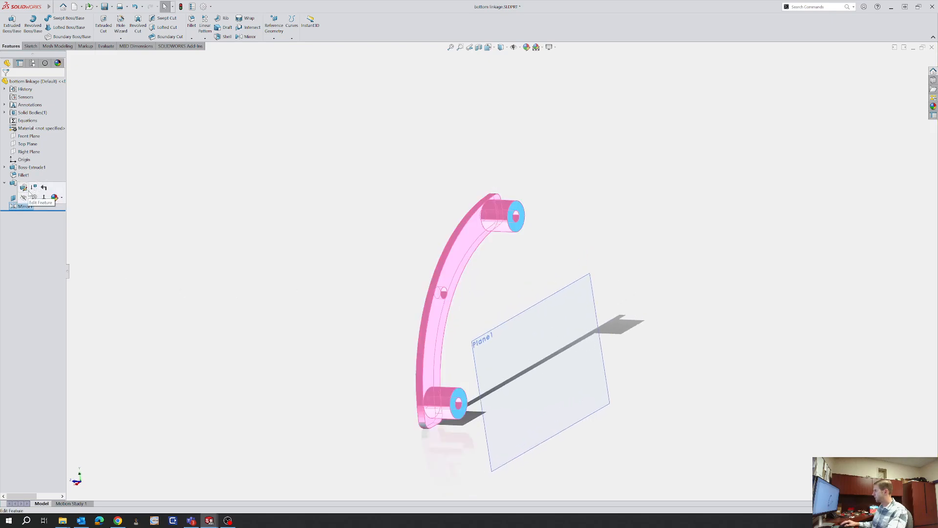
click(23, 188)
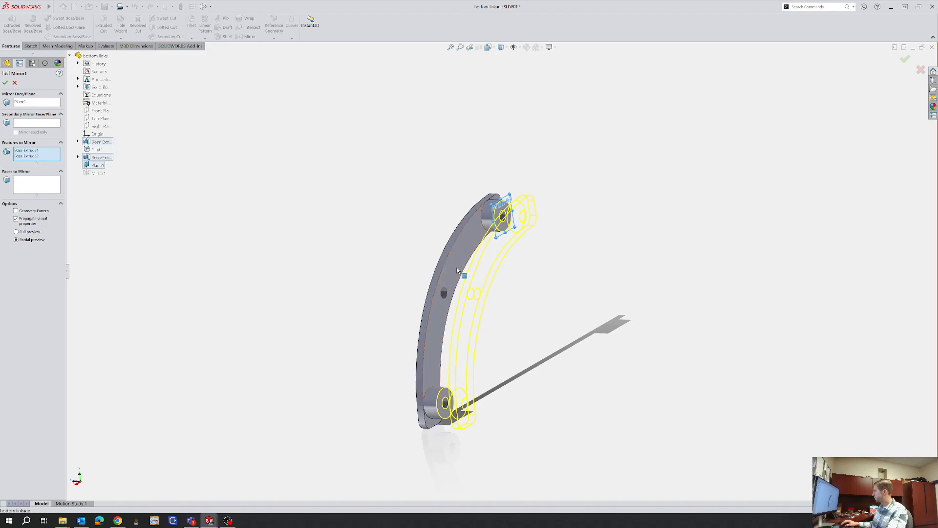
click(5, 83)
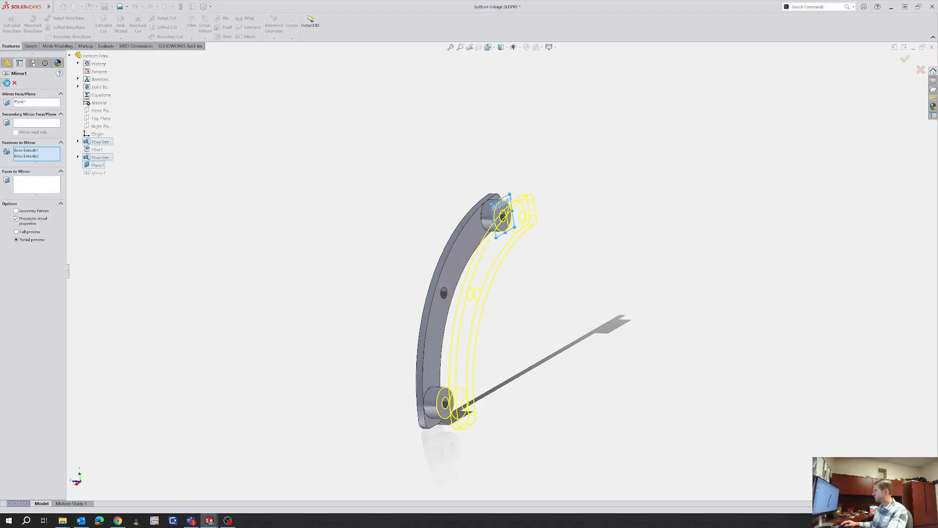
Reopen the bosses' mirror feature for editing and remove both extrusions from its list of features to mirror
click(19, 207)
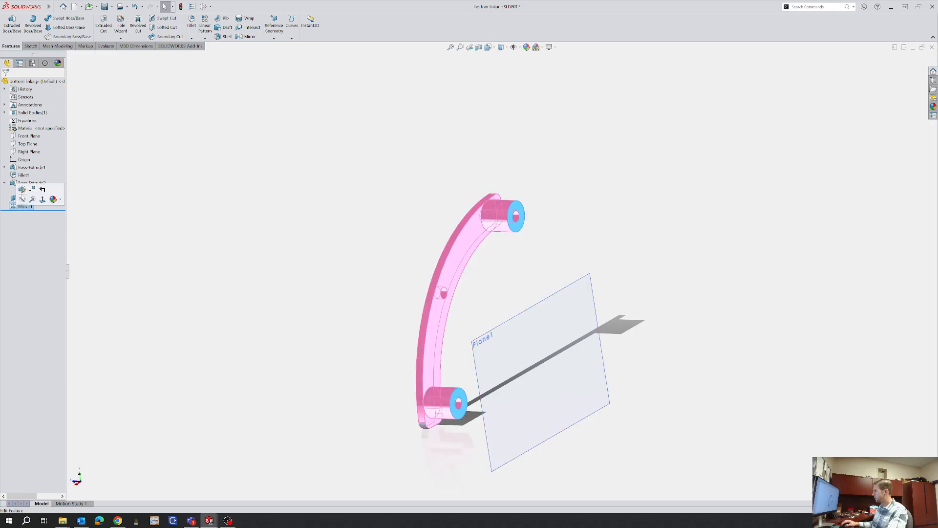
click(24, 191)
click(37, 156)
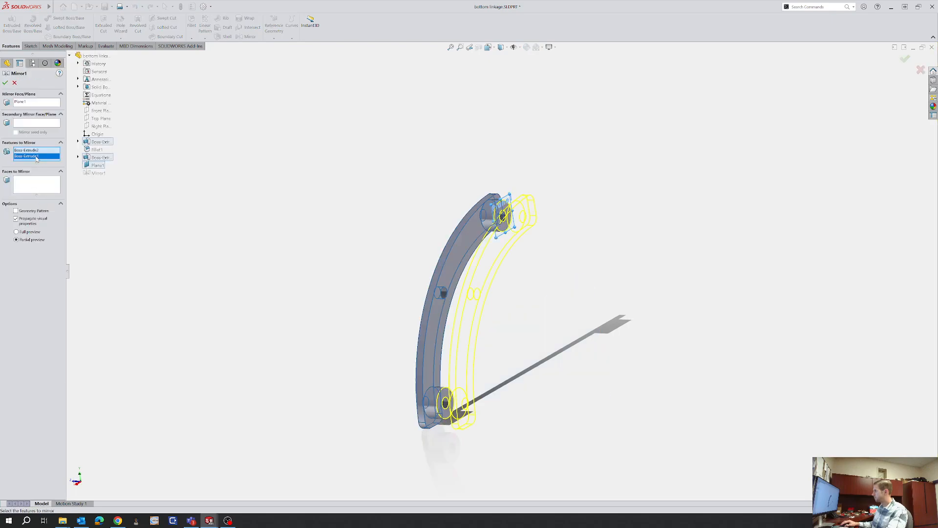
key(Delete)
click(36, 153)
key(Delete)
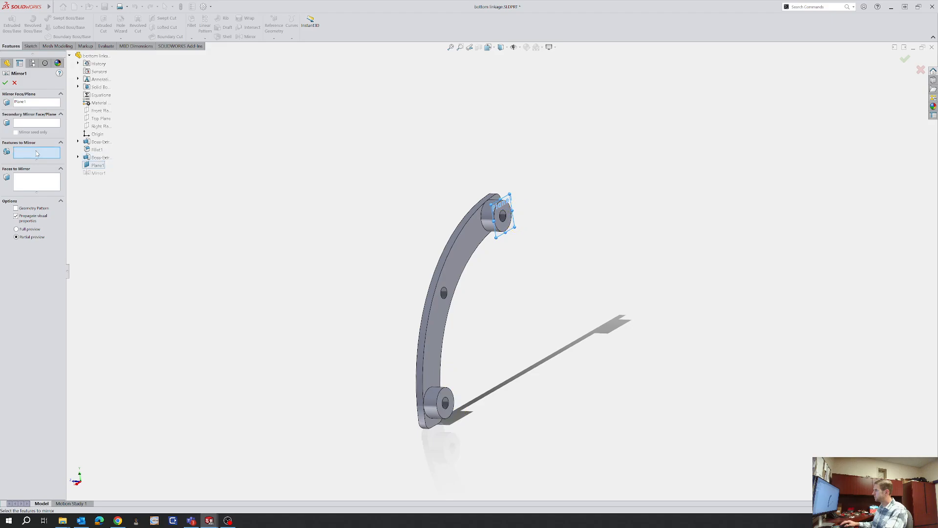
Try to mirror the faces of the linkage arm instead of its features
click(36, 177)
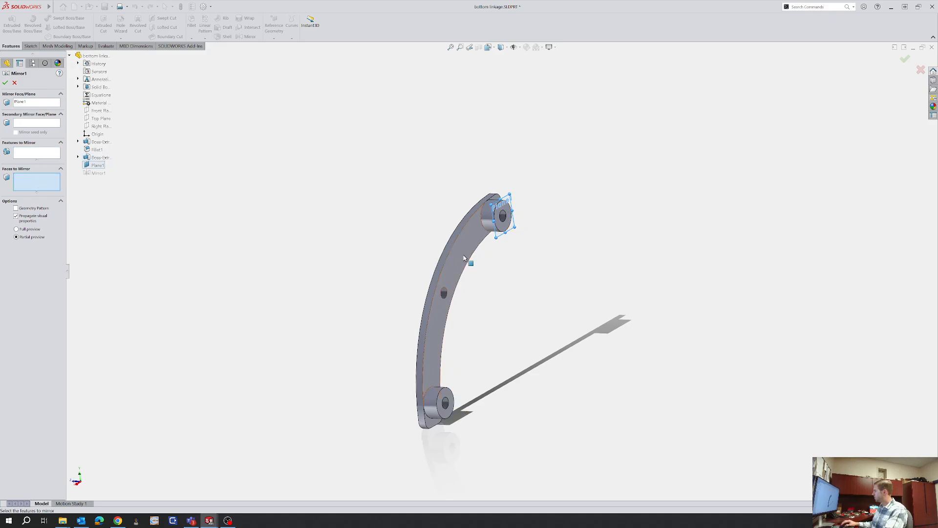
click(465, 253)
middle_drag(505, 217, 424, 239)
click(470, 251)
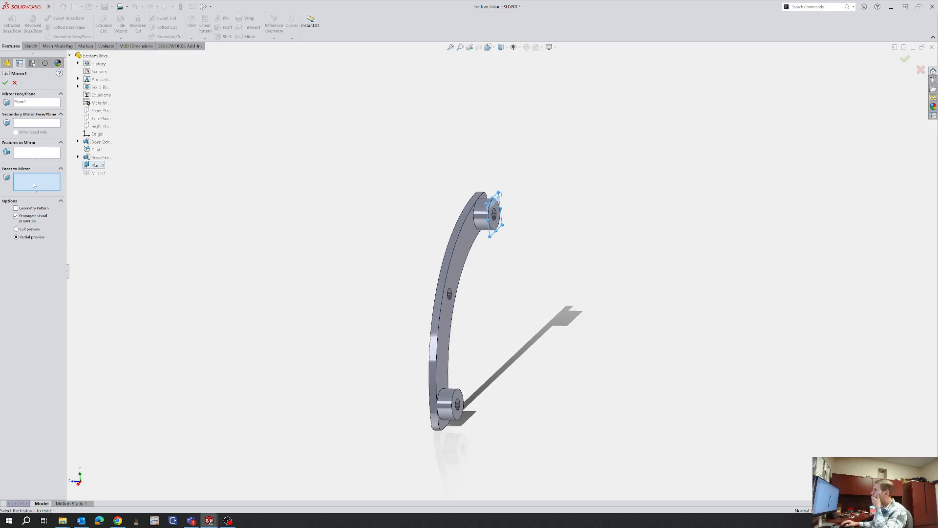
Reselect the boss and arm extrusions as the features to mirror, leave out the fillet, and accept the mirror
click(43, 153)
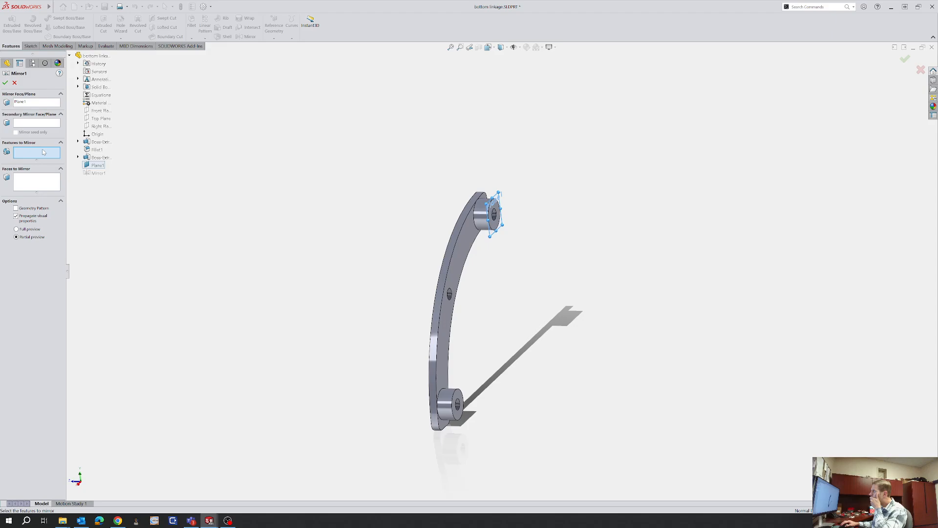
mouse_move(332, 479)
mouse_down()
mouse_move(624, 419)
mouse_move(287, 176)
mouse_move(276, 192)
mouse_up()
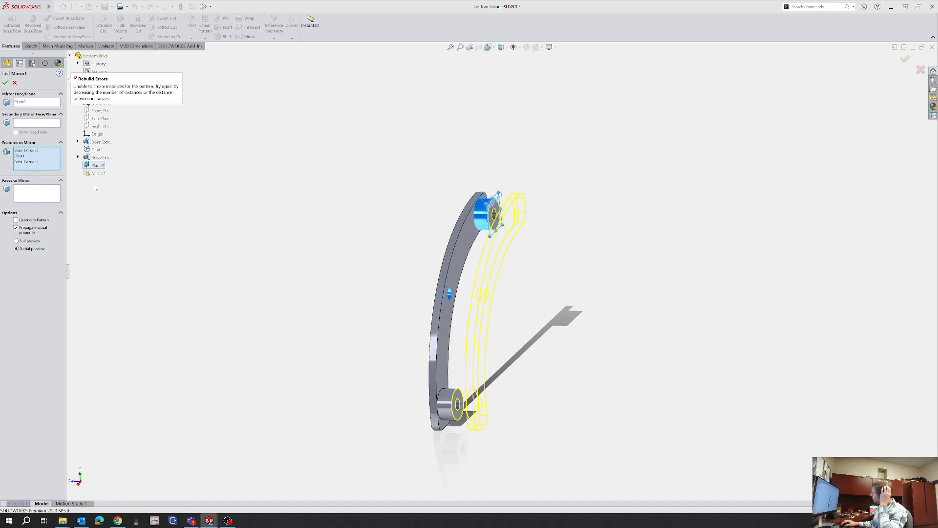
click(18, 157)
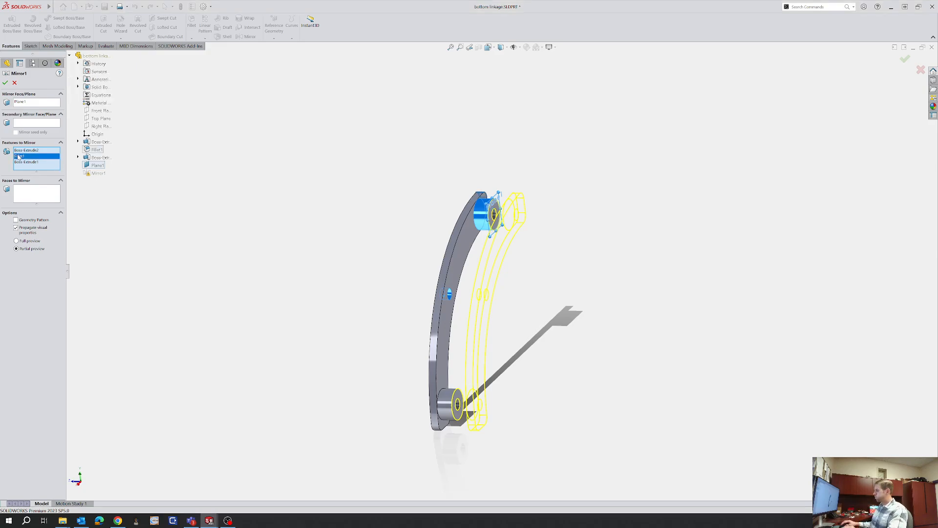
key(Delete)
click(6, 82)
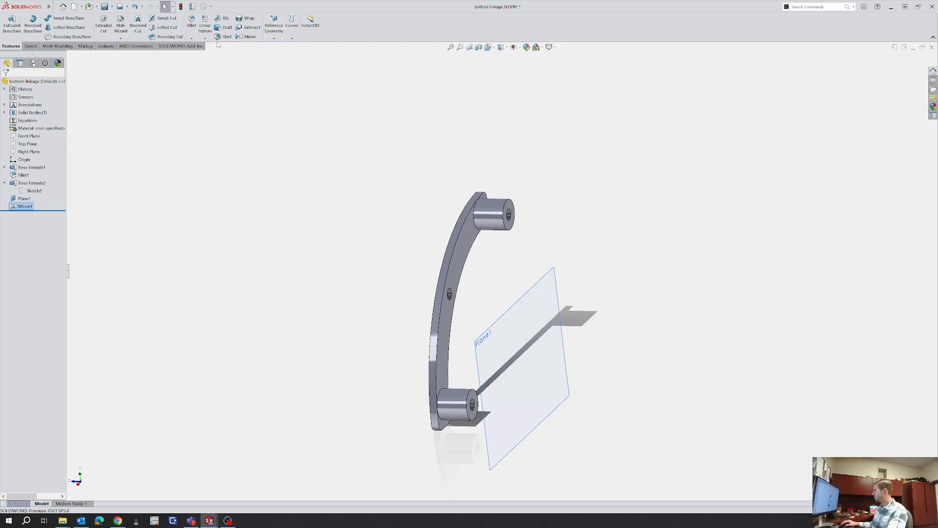
Create a second mirror that copies only the linkage arm extrusion about Plane1
click(249, 37)
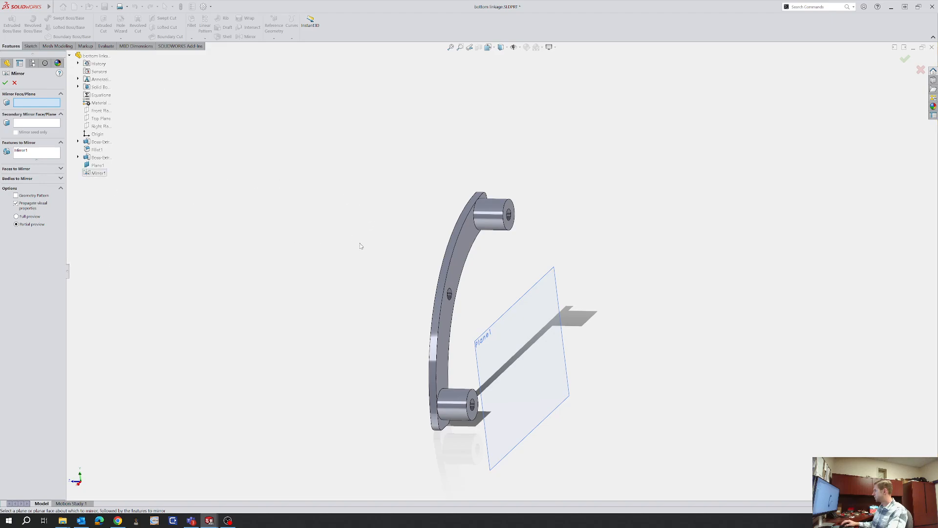
click(39, 154)
key(Delete)
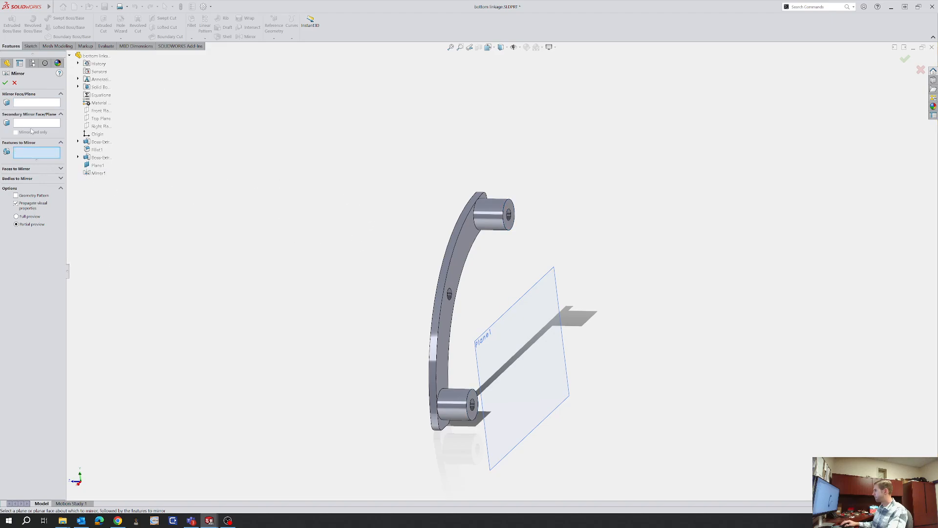
click(58, 105)
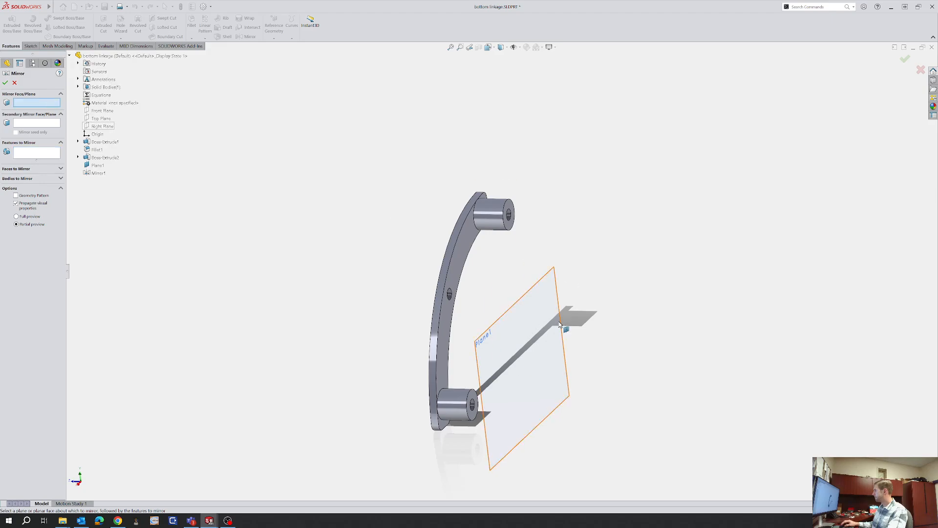
click(506, 340)
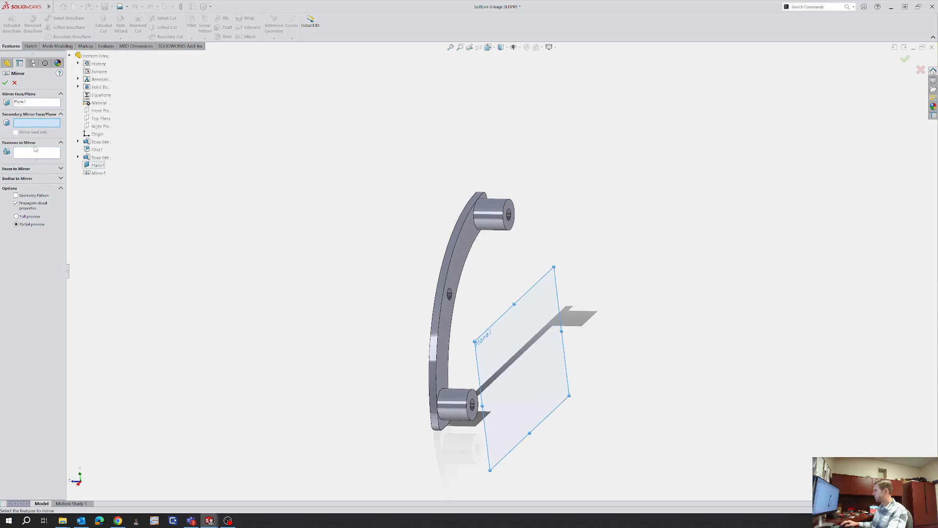
click(35, 149)
click(463, 267)
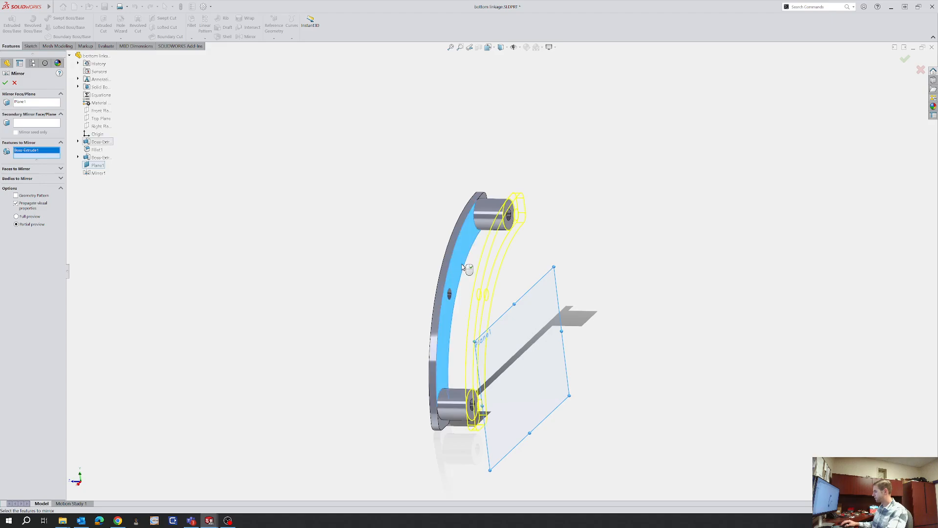
right_click(462, 267)
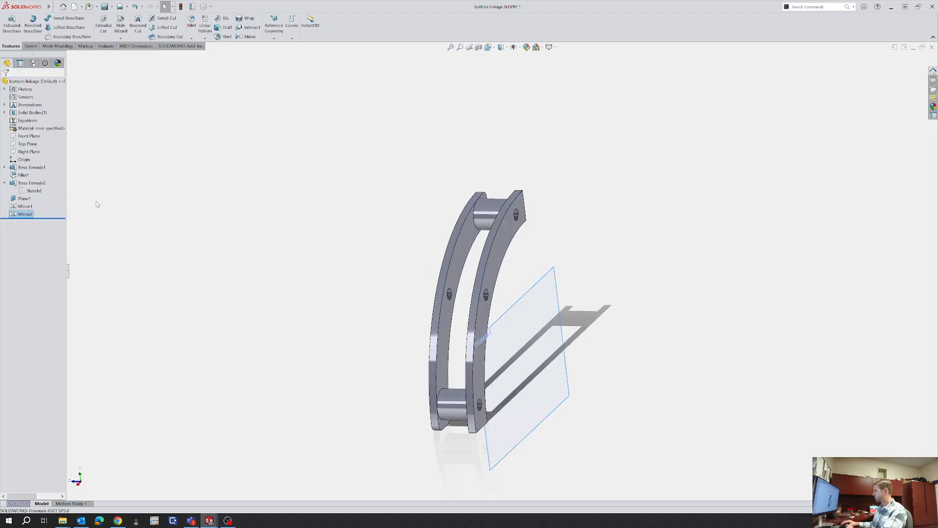
Edit the second mirror and add the arm's fillet to its mirrored features
click(25, 214)
click(22, 200)
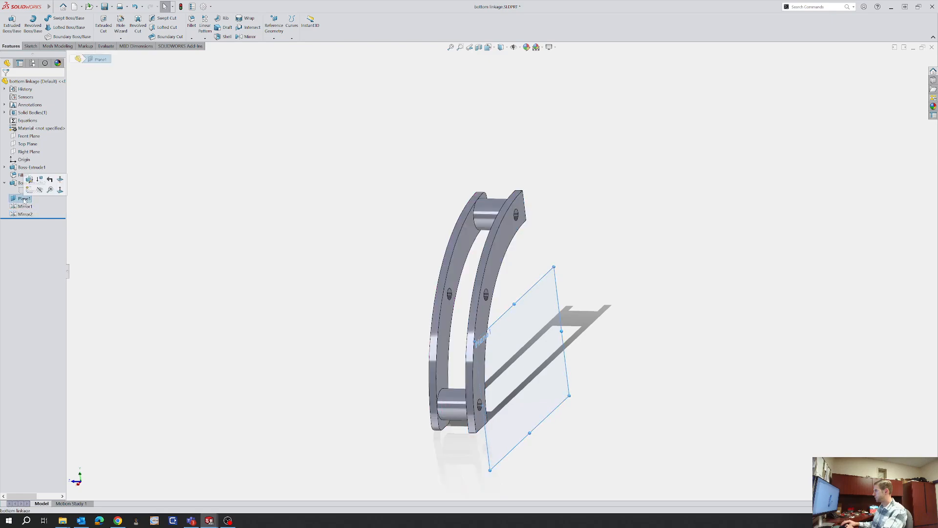
click(15, 214)
click(19, 199)
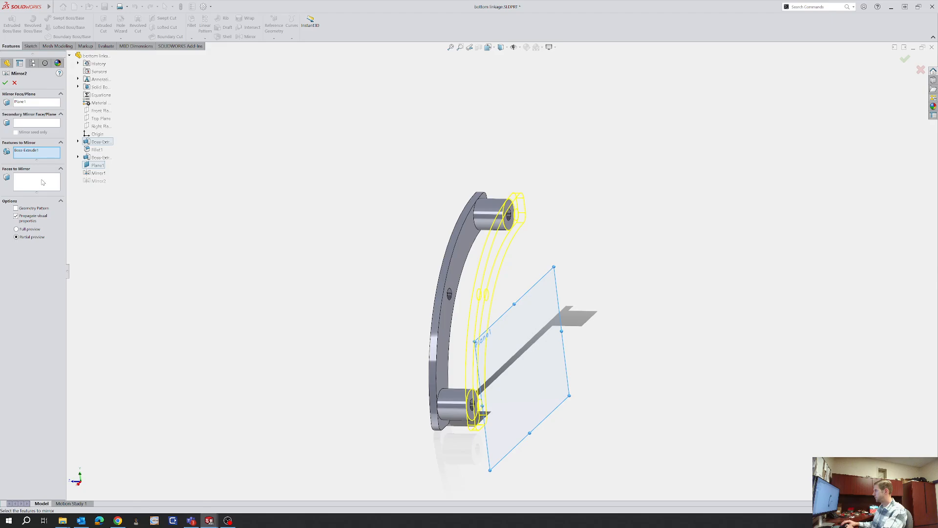
click(96, 149)
click(7, 83)
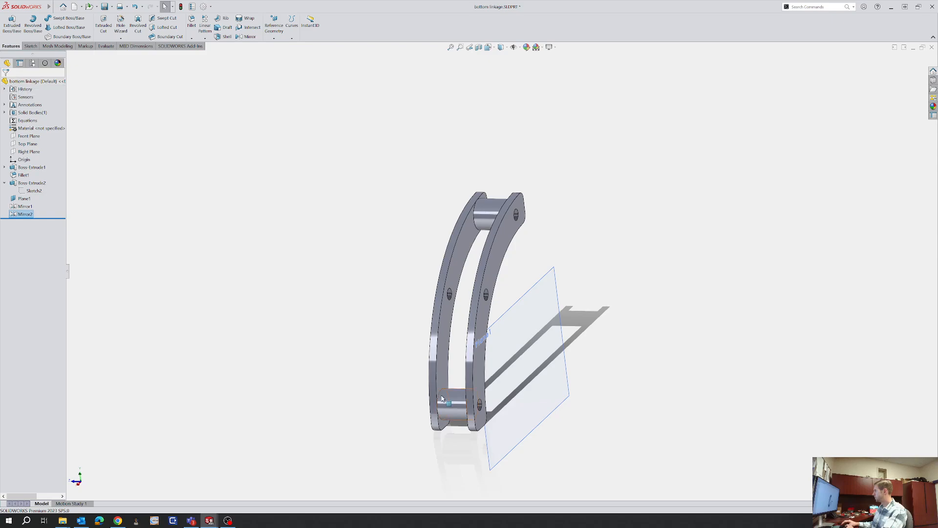
Apply a yellow appearance (RGB 255, 255, 0) to the whole bottom linkage part rather than only the second mirror
middle_drag(440, 362, 590, 379)
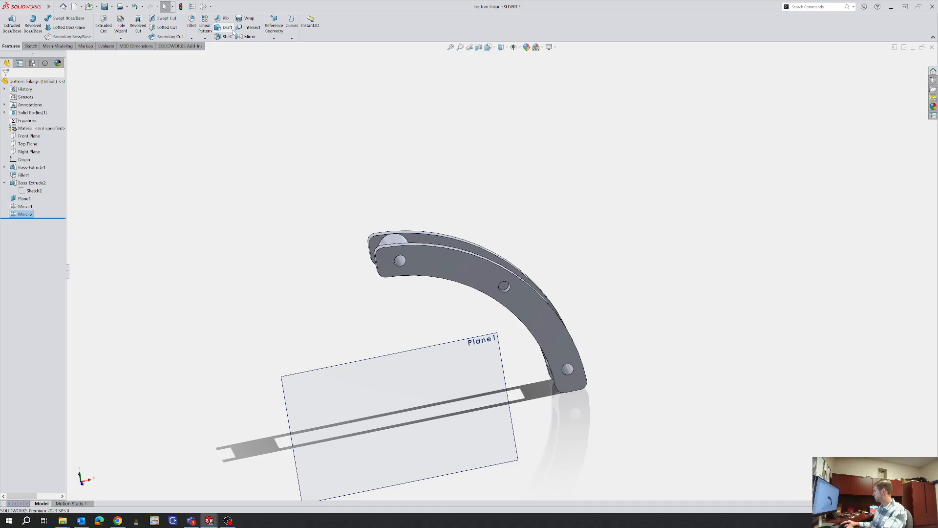
middle_drag(272, 83, 269, 120)
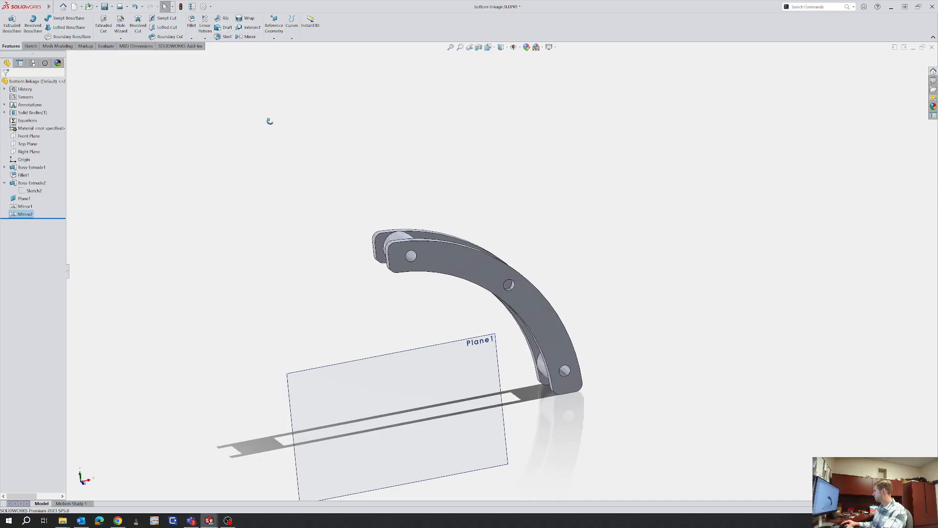
click(526, 47)
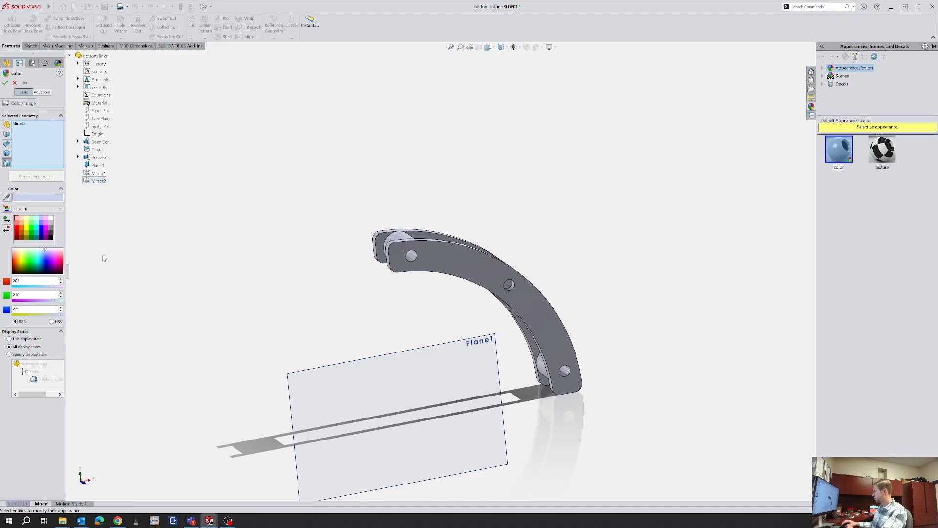
click(26, 225)
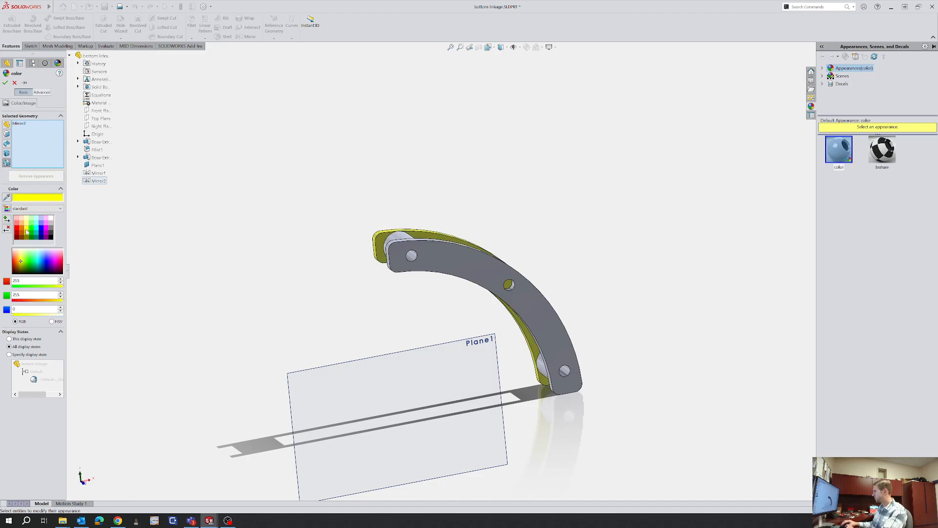
click(21, 124)
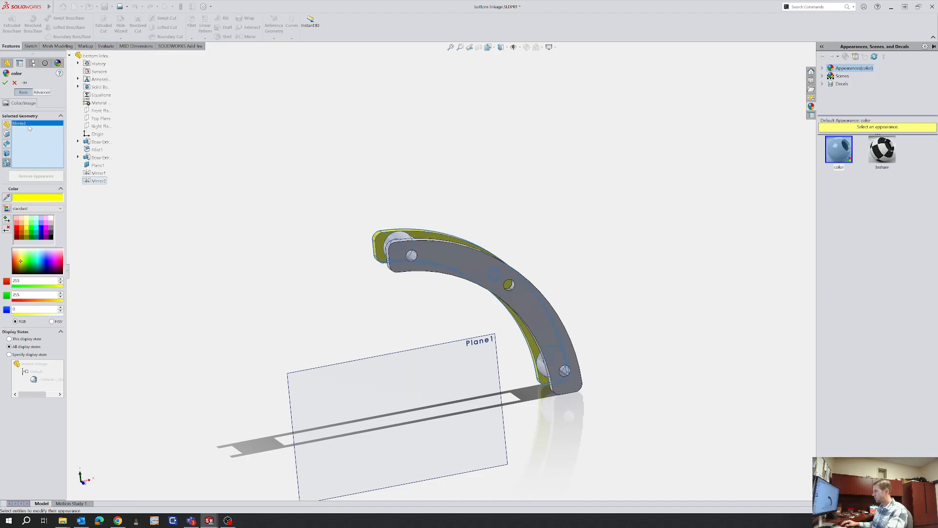
key(Delete)
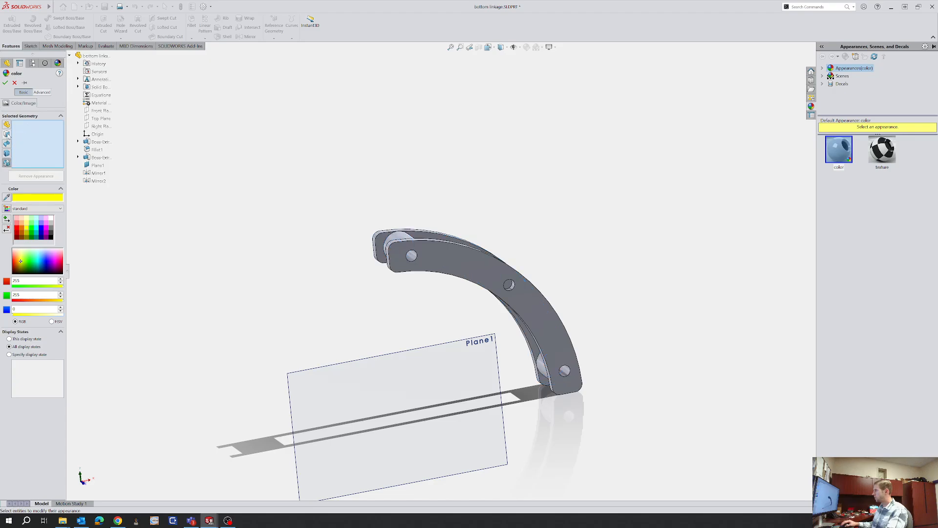
click(8, 136)
click(97, 56)
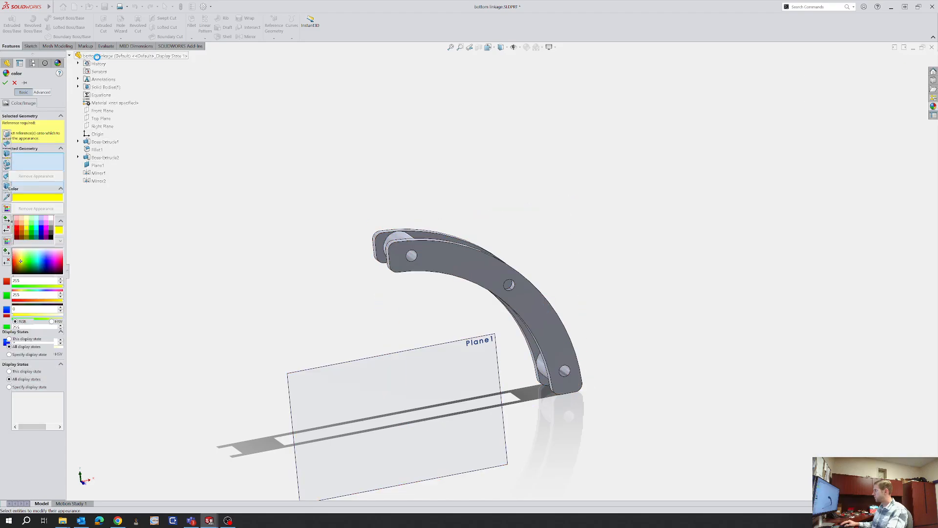
click(4, 83)
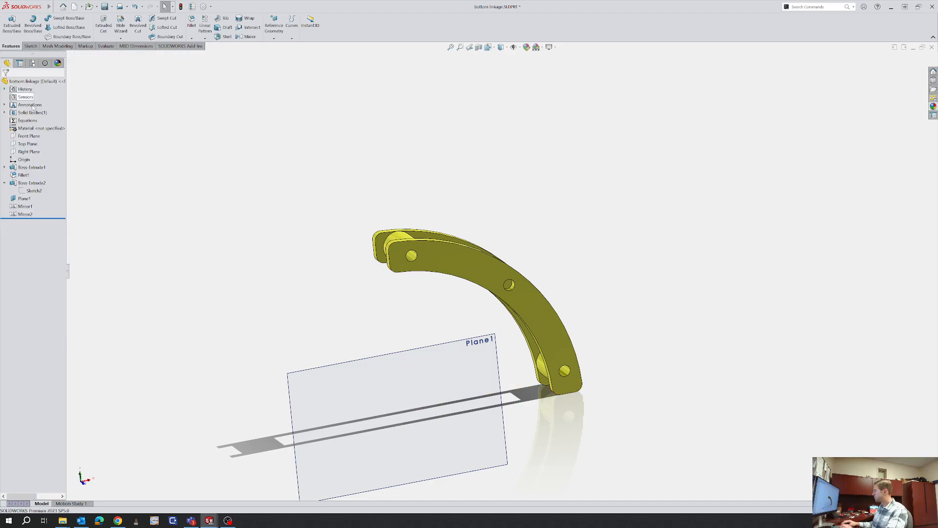
Hide Plane1 and save the bottom linkage part
click(461, 388)
click(483, 368)
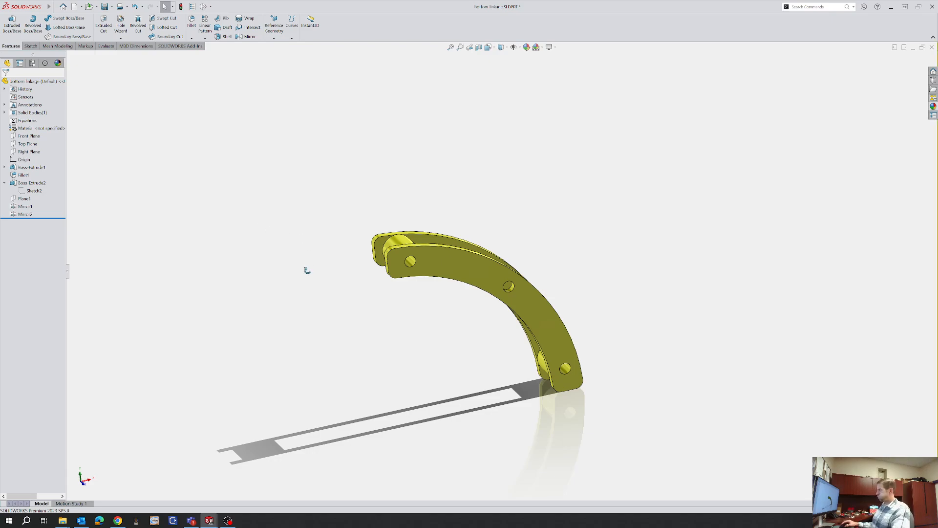
middle_drag(306, 269, 289, 255)
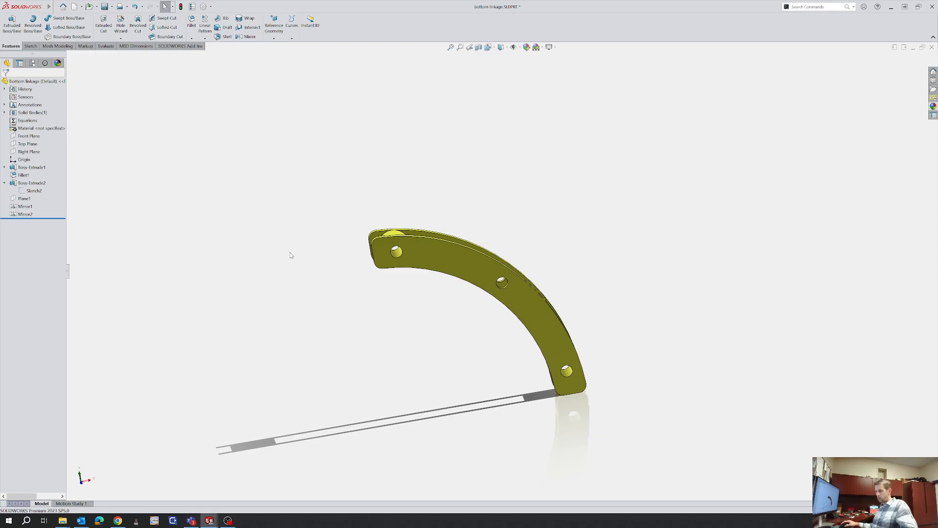
key(ctrl+s)
Switch to the renu mower assembly and insert the bottom linkage part near the deck bracket beside the caster wheel
mouse_move(211, 519)
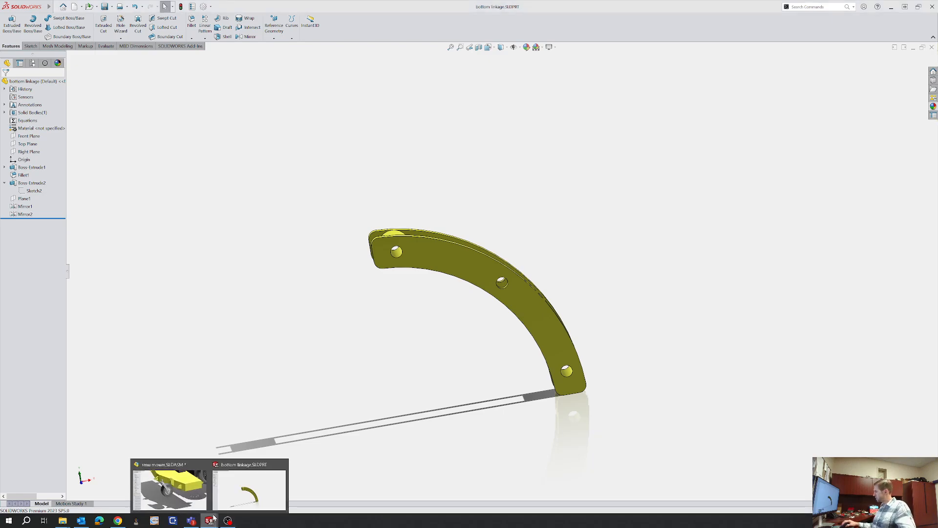
click(168, 484)
middle_drag(395, 281, 337, 215)
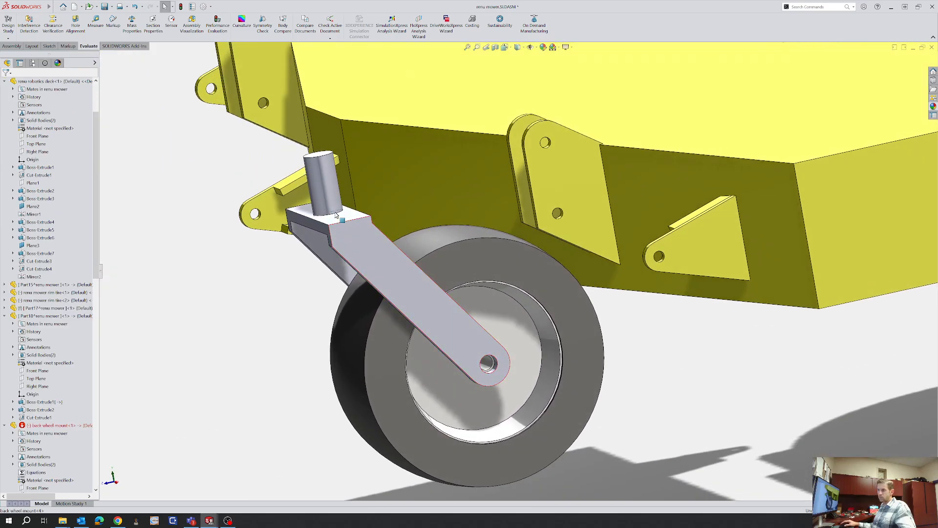
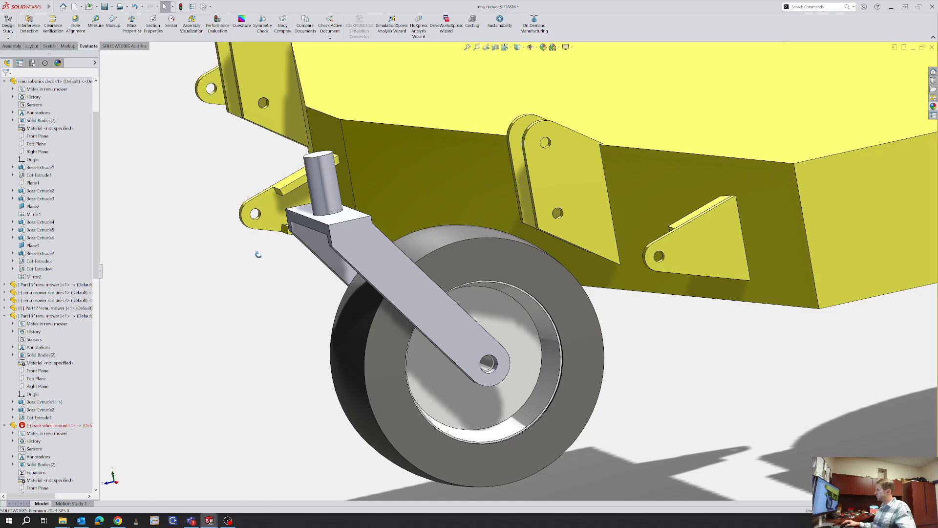
middle_drag(258, 255, 252, 280)
scroll(303, 273, up, 3)
scroll(430, 262, down, 3)
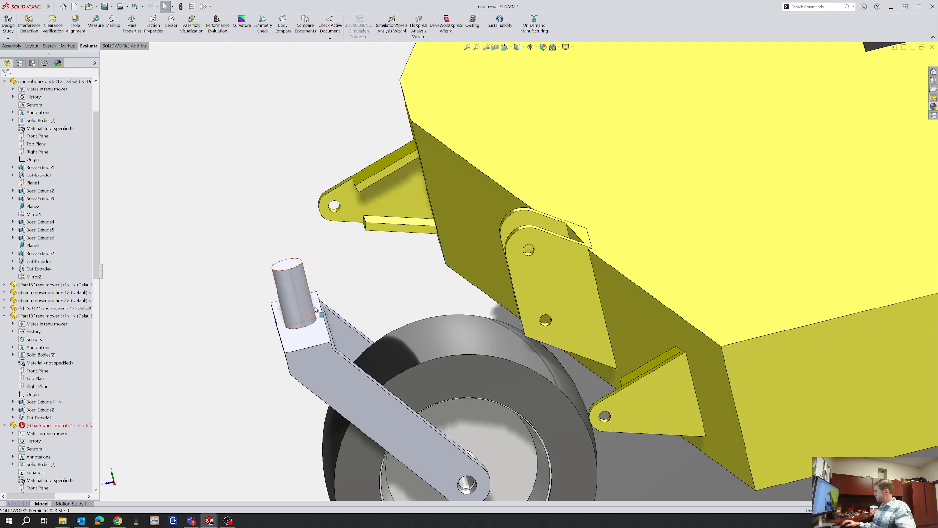
click(12, 46)
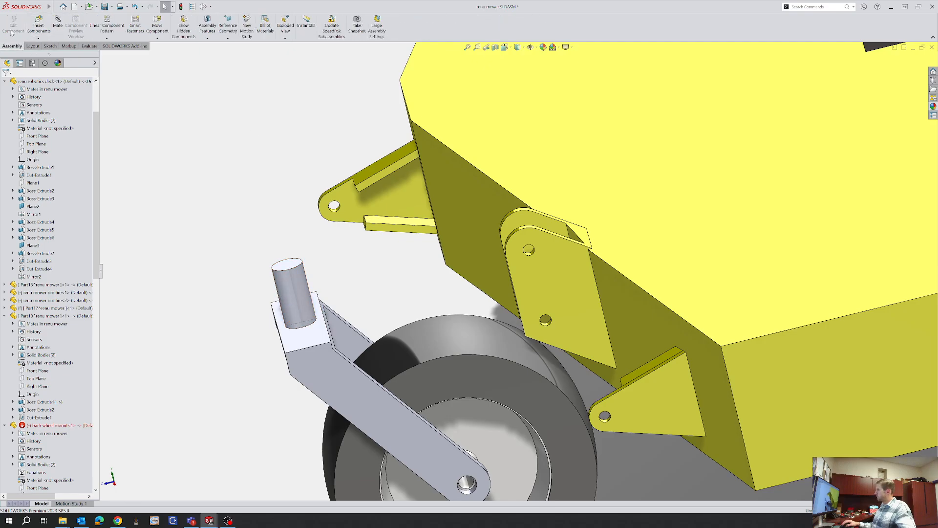
click(39, 39)
click(48, 45)
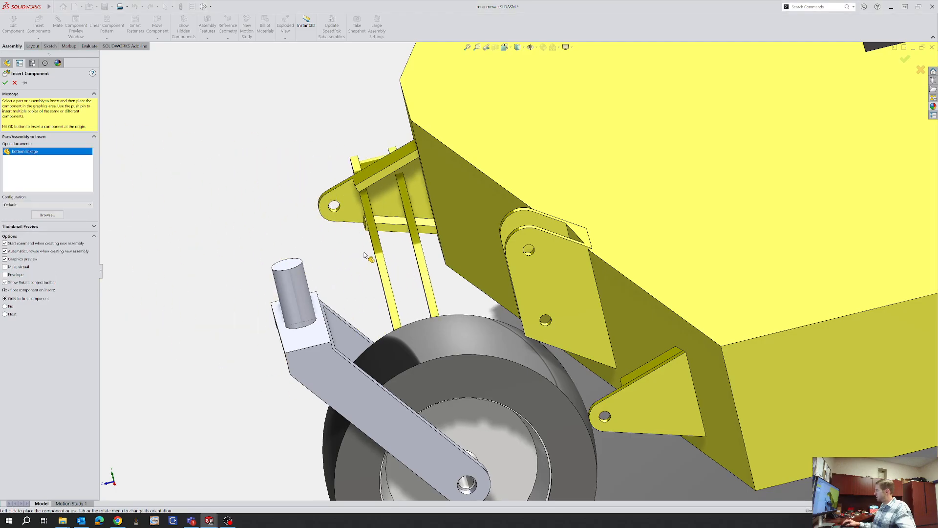
click(303, 249)
middle_drag(303, 249, 413, 343)
scroll(415, 331, up, 3)
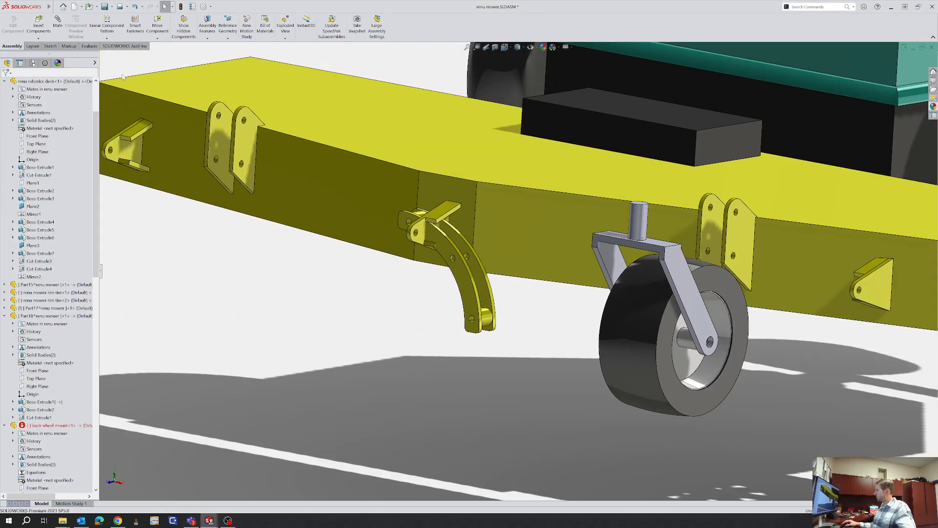
Add a concentric mate between the bottom linkage's pivot hole and the lower hole of the deck bracket beside the caster wheel
click(55, 22)
scroll(478, 323, down, 5)
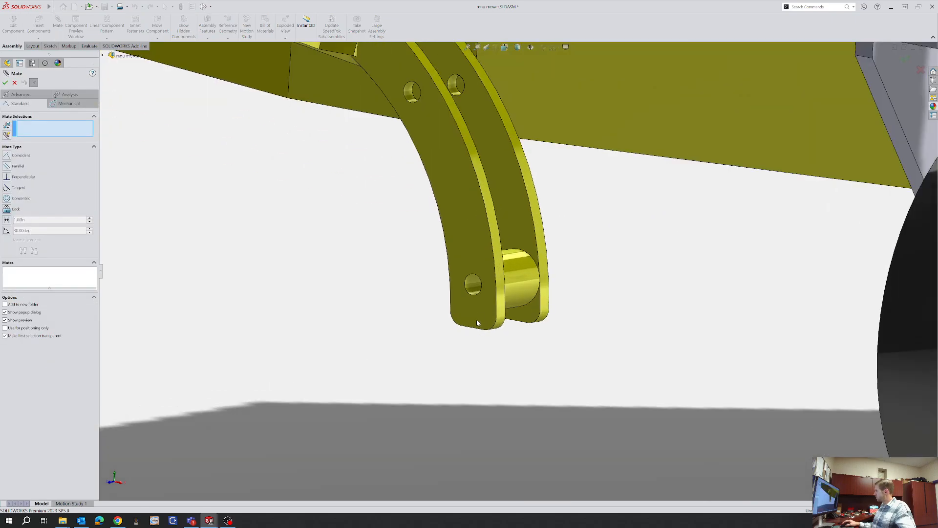
click(473, 293)
scroll(473, 292, up, 5)
scroll(542, 238, down, 8)
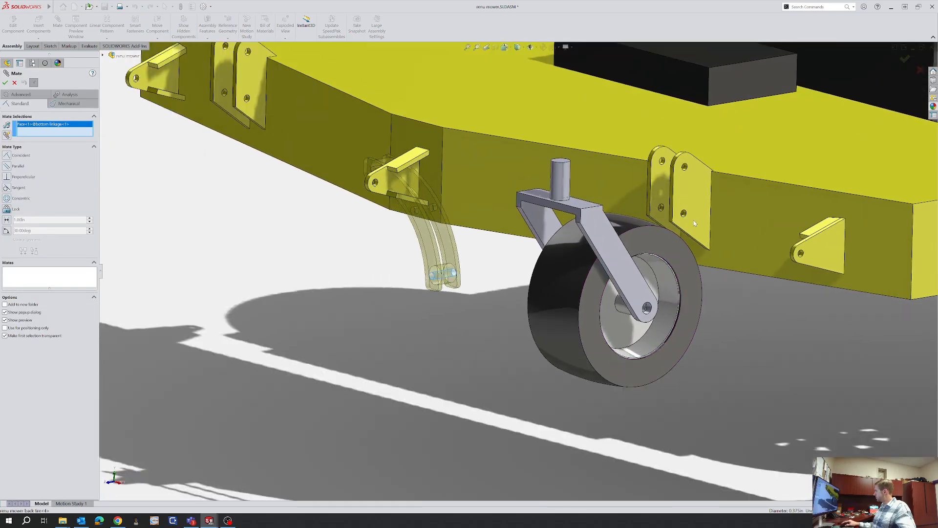
click(495, 242)
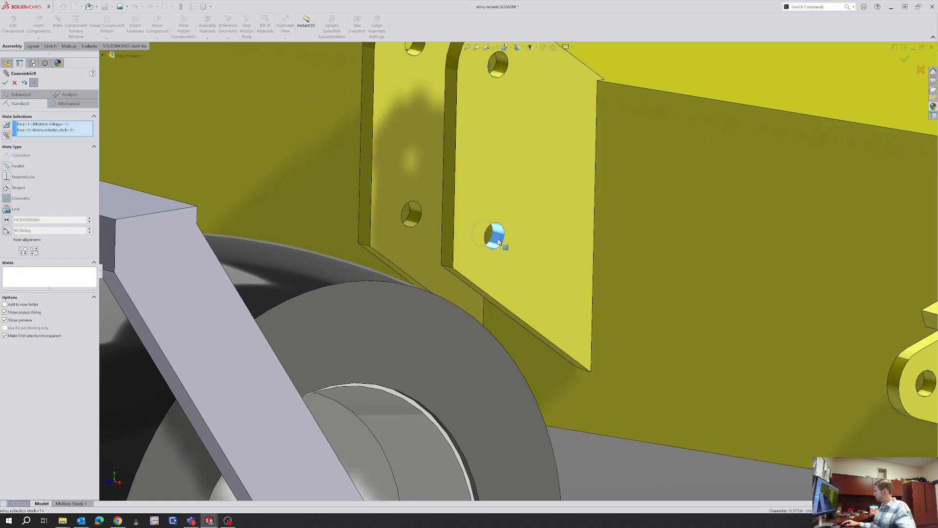
scroll(494, 242, up, 6)
scroll(424, 278, up, 5)
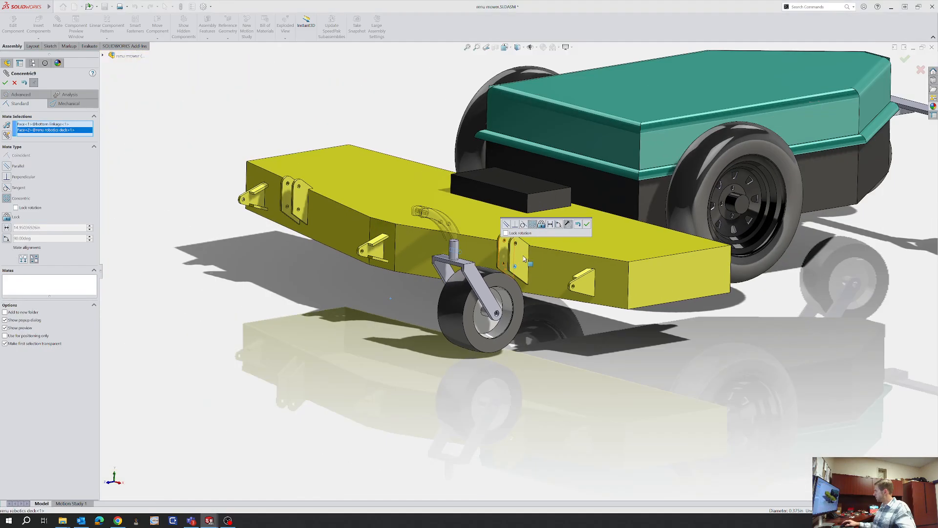
click(588, 224)
Add a coincident mate between the linkage arm's side face and the adjacent face of the deck bracket plate
scroll(442, 246, down, 8)
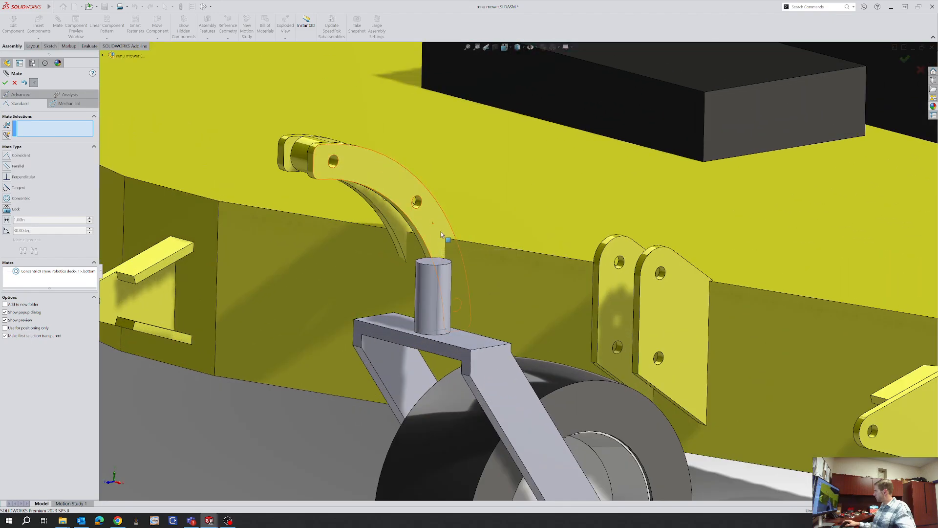
click(432, 226)
scroll(431, 226, up, 5)
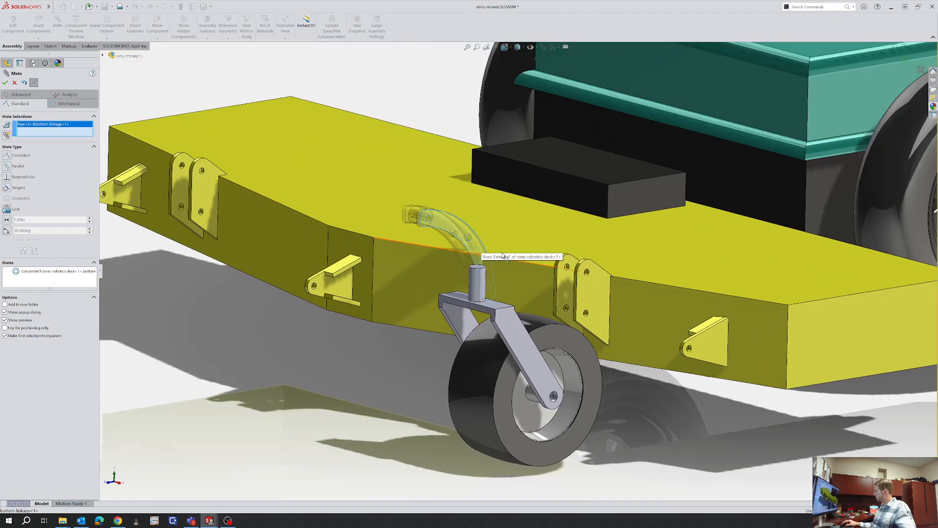
middle_drag(431, 226, 609, 302)
click(628, 299)
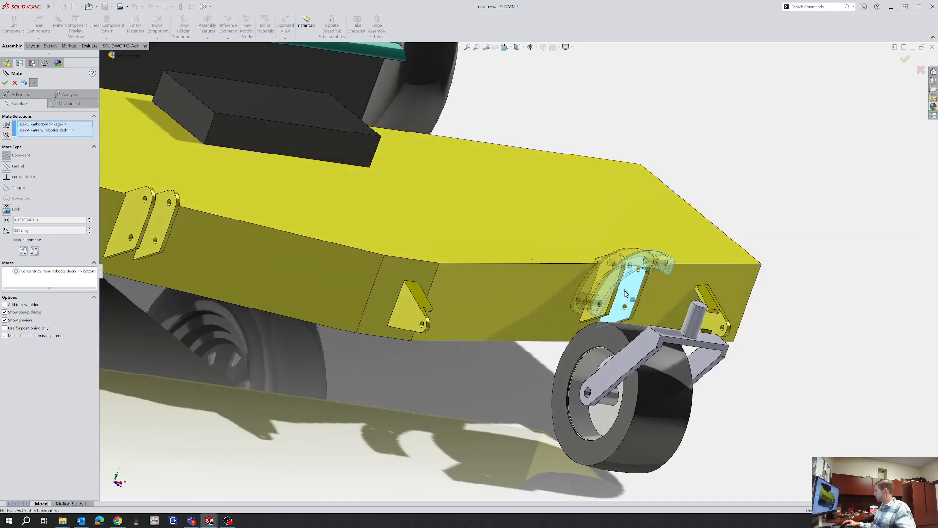
click(705, 301)
middle_drag(699, 305, 645, 262)
scroll(645, 262, down, 4)
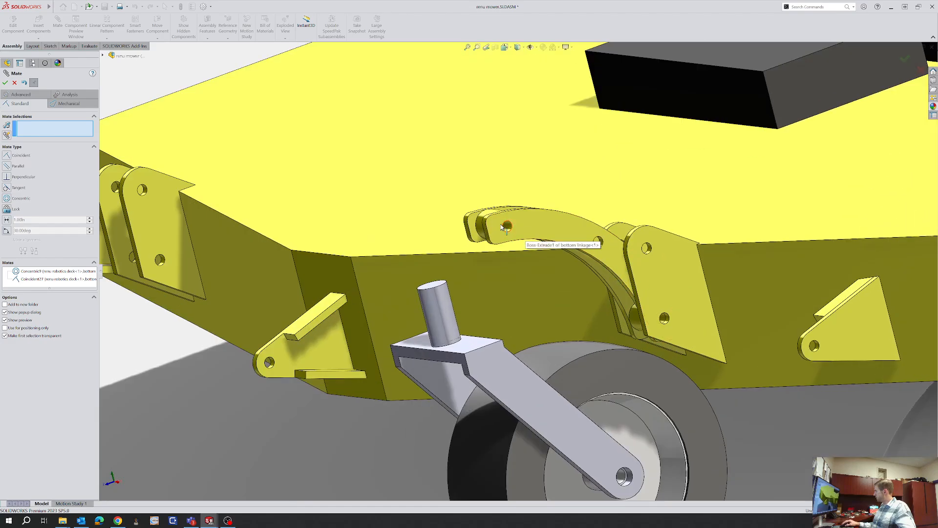
Swing the bottom linkage about its bracket pivot and move the caster fork up close to the linkage's free end
drag(502, 227, 467, 280)
middle_drag(515, 318, 437, 301)
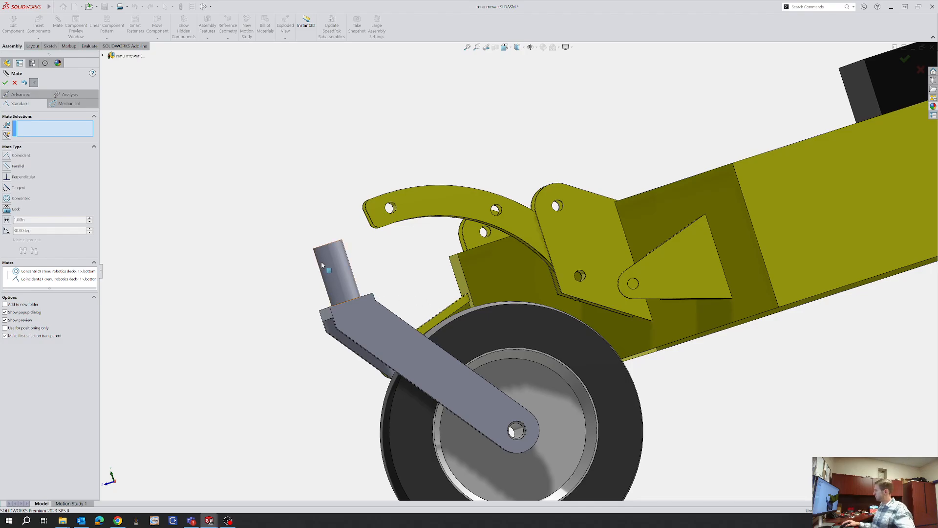
drag(326, 267, 344, 227)
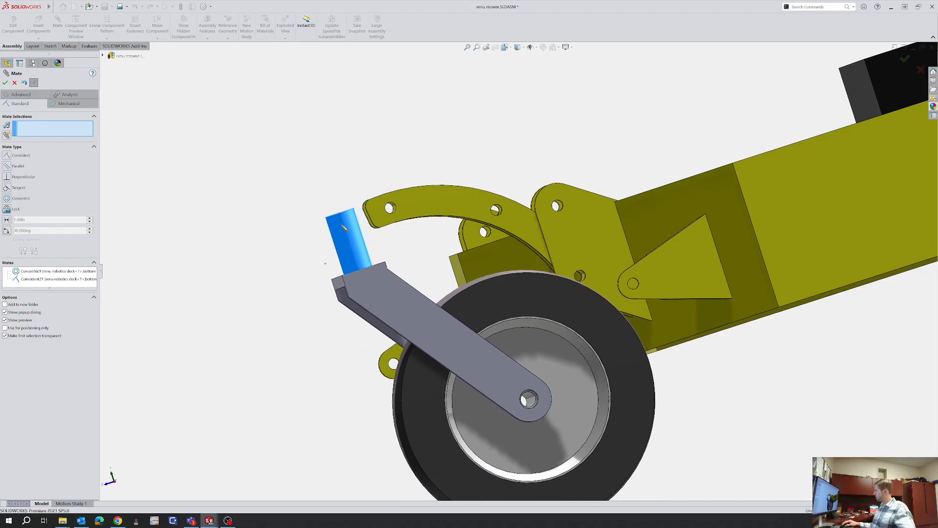
middle_drag(371, 254, 498, 312)
scroll(606, 333, up, 3)
mouse_move(655, 374)
middle_down()
mouse_move(670, 358)
mouse_move(605, 377)
mouse_move(655, 356)
middle_up()
scroll(670, 358, down, 3)
scroll(644, 384, down, 3)
scroll(655, 356, up, 4)
middle_drag(488, 320, 461, 336)
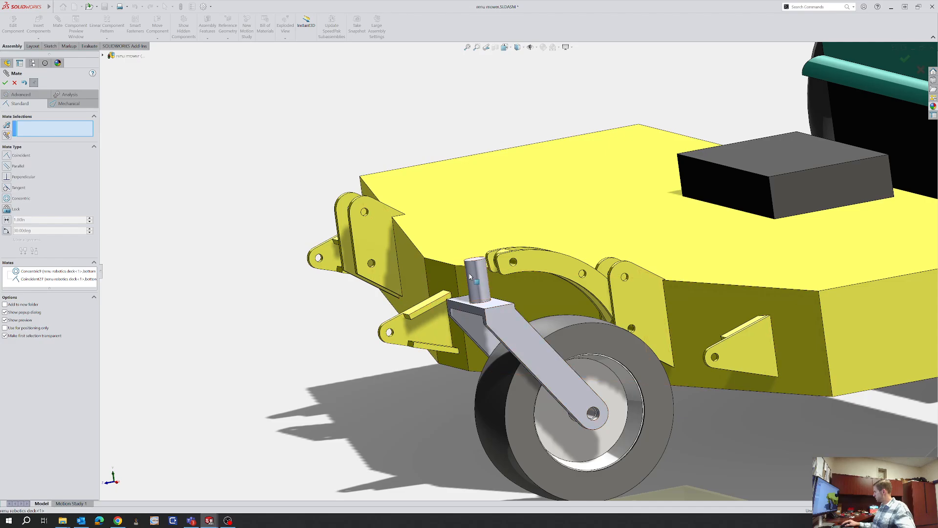
drag(506, 269, 507, 258)
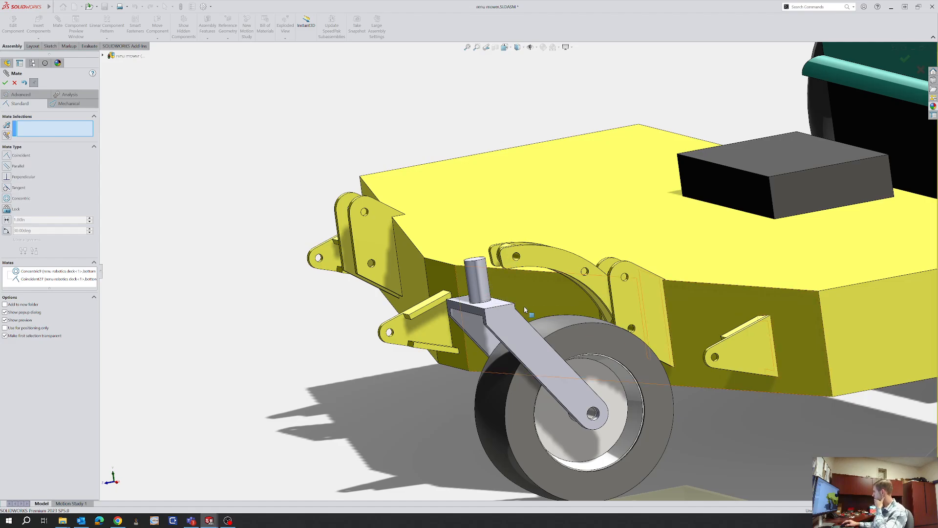
Examine the front caster tire's size against the deck and the other wheels, and leave the Mate command
middle_drag(524, 309, 508, 311)
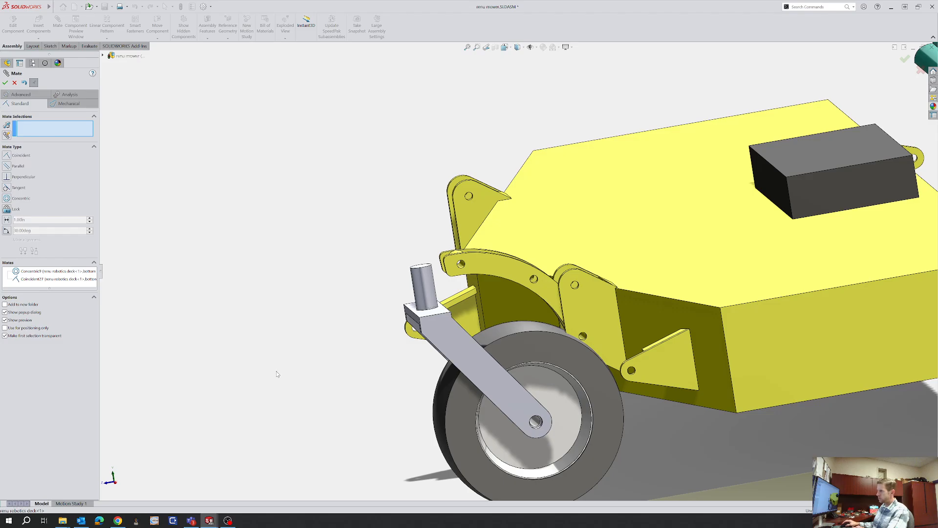
click(513, 406)
scroll(525, 271, up, 5)
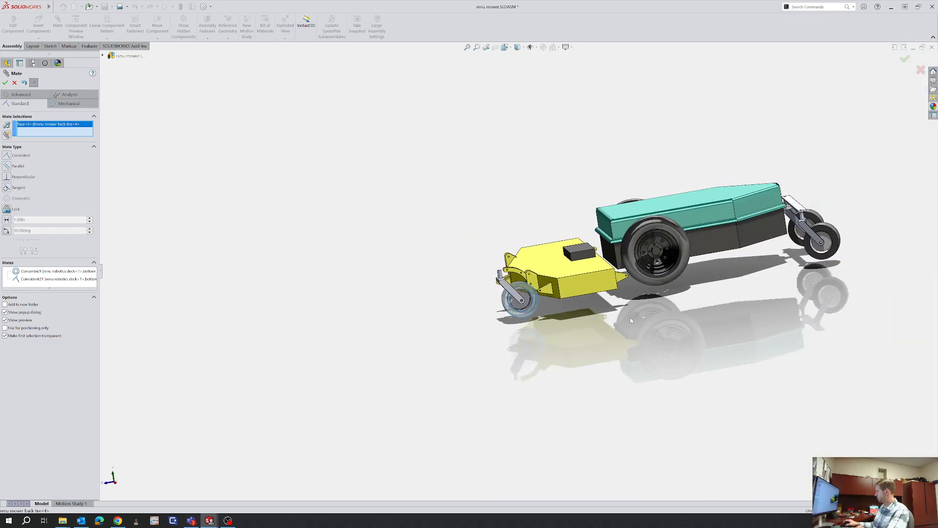
scroll(636, 313, down, 2)
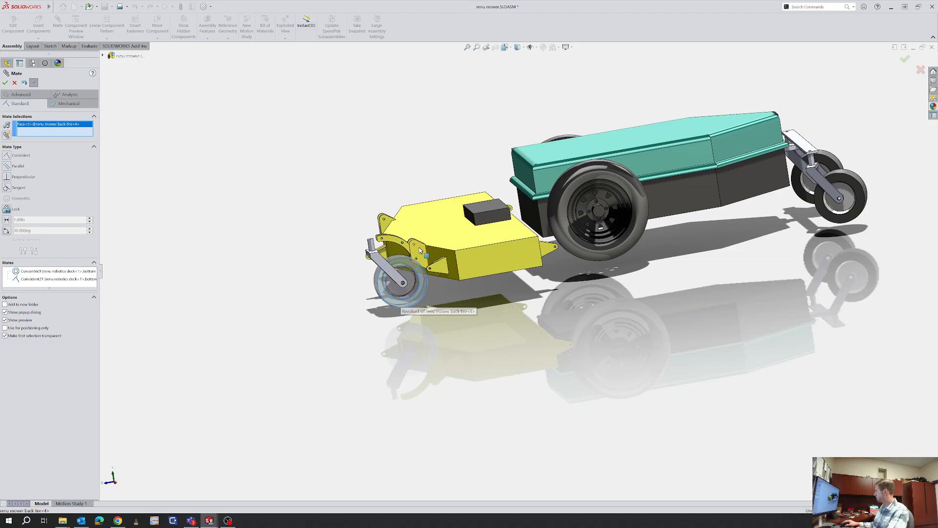
scroll(396, 245, down, 3)
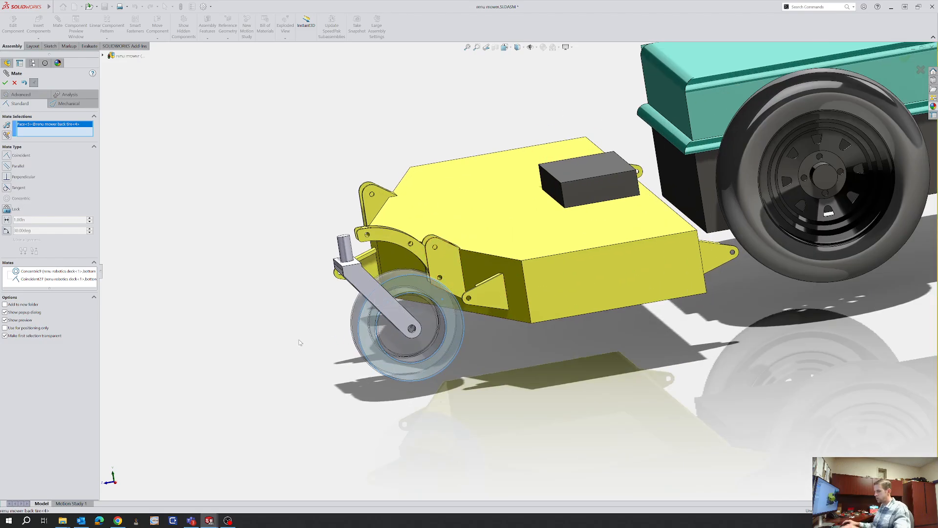
key(Escape)
scroll(463, 332, up, 2)
scroll(463, 333, down, 3)
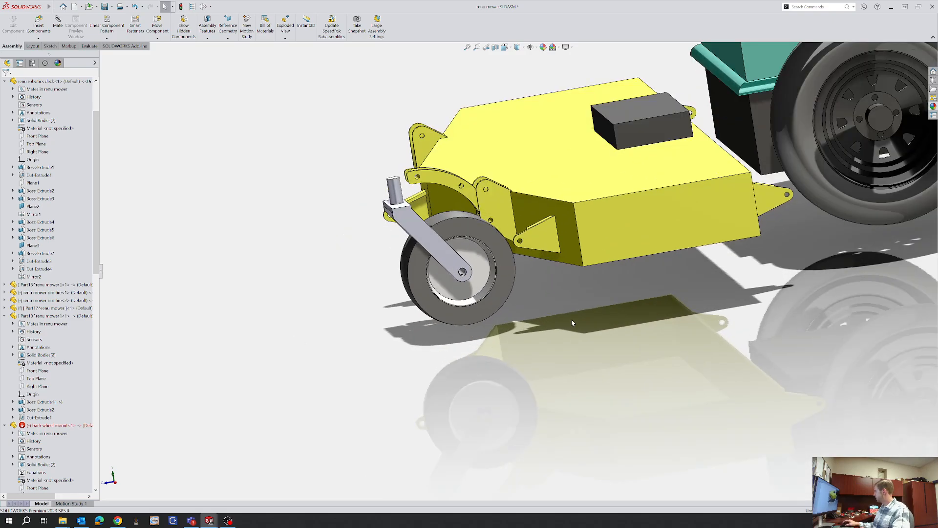
Open the caster wheel's tire part from the assembly in its own window
click(499, 300)
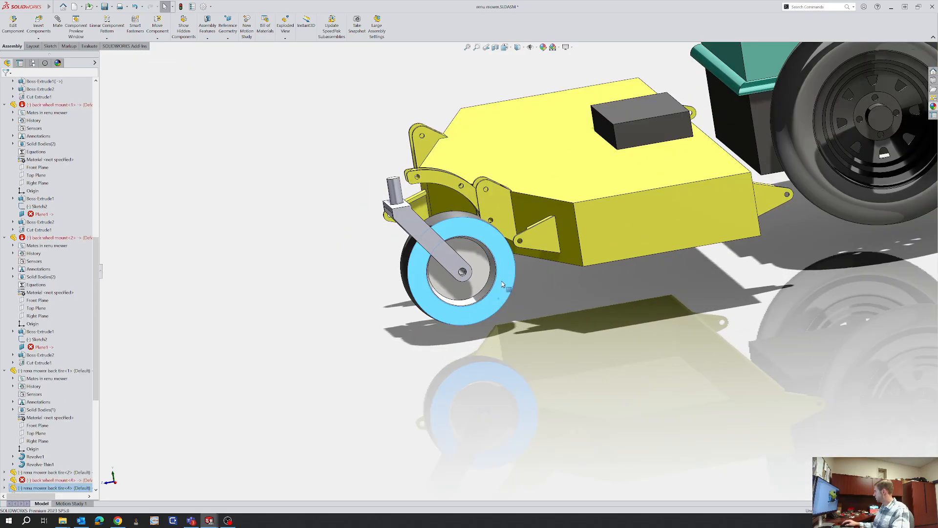
click(503, 314)
click(496, 303)
click(509, 268)
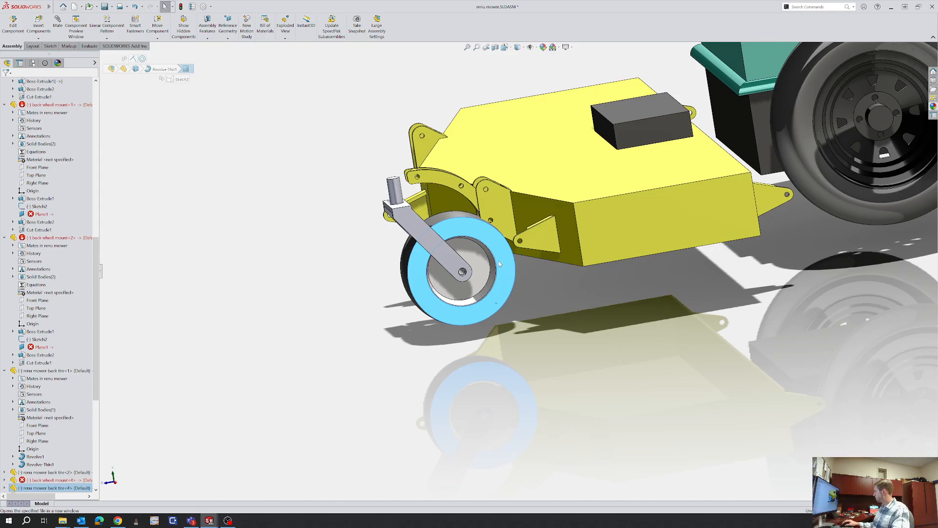
scroll(522, 272, down, 2)
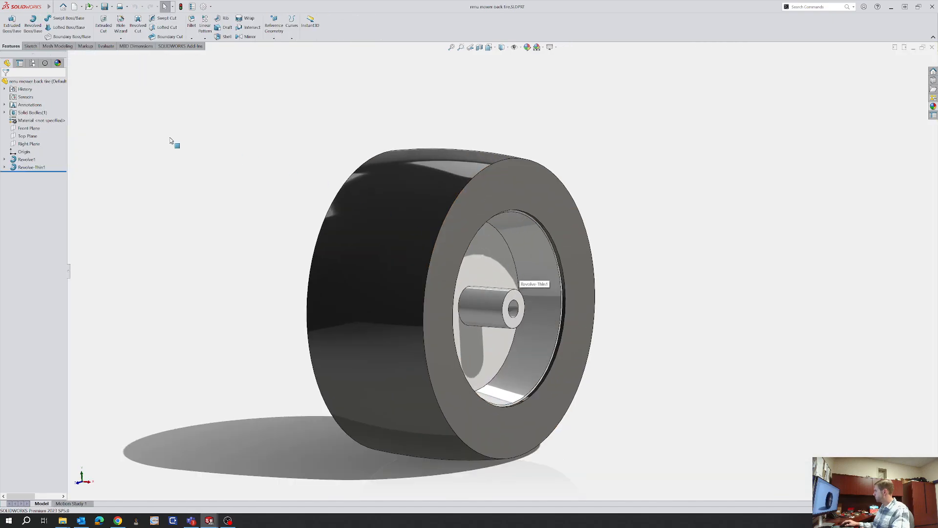
Add a new configuration for the front tire to the back tire part
click(37, 63)
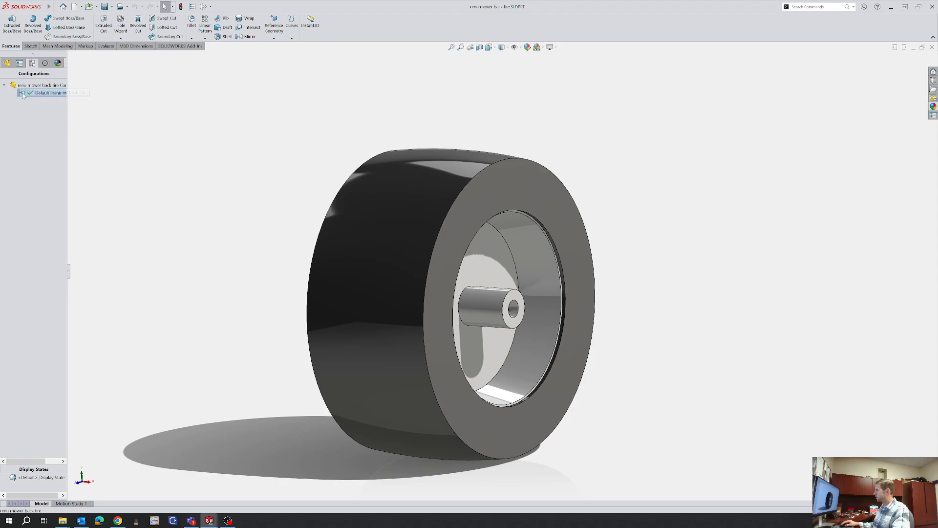
right_click(23, 93)
click(50, 116)
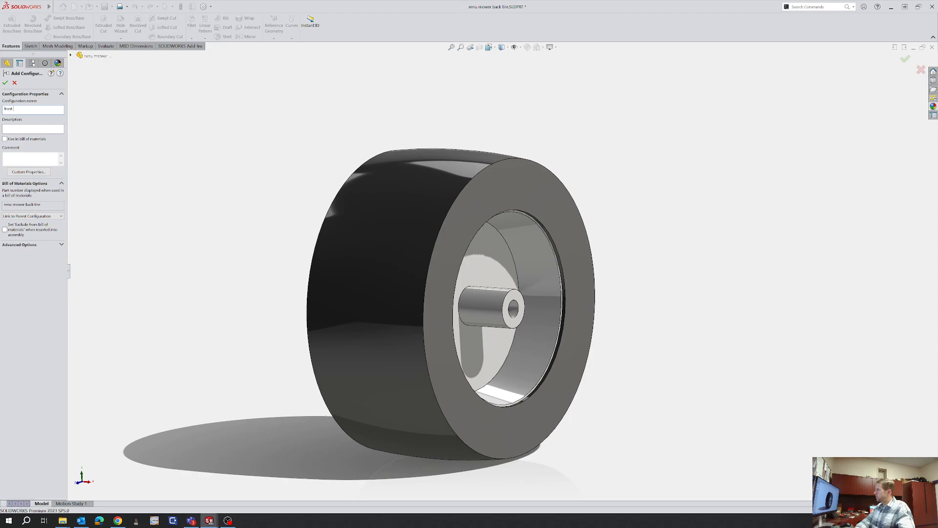
key(Return)
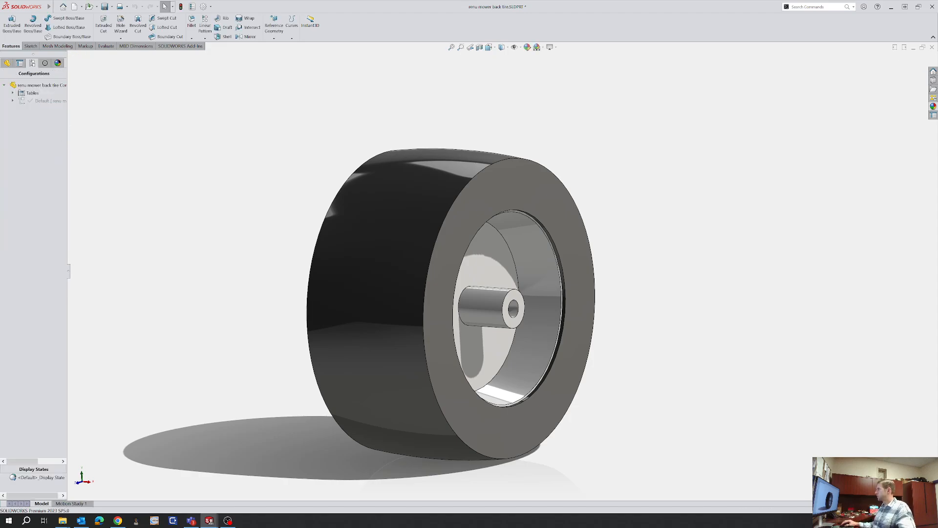
Open a new sketch on the tire part's Front Plane, viewed from the front
middle_drag(396, 275, 357, 276)
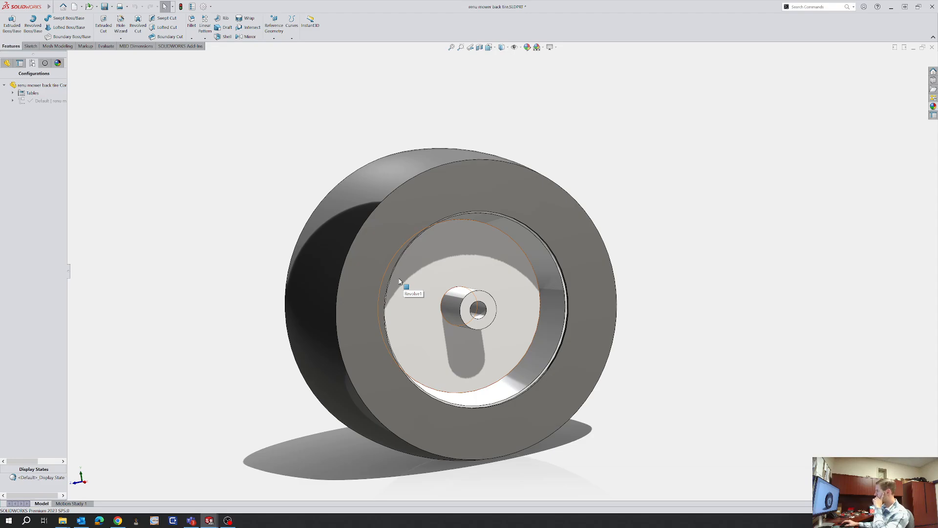
key(ctrl+1)
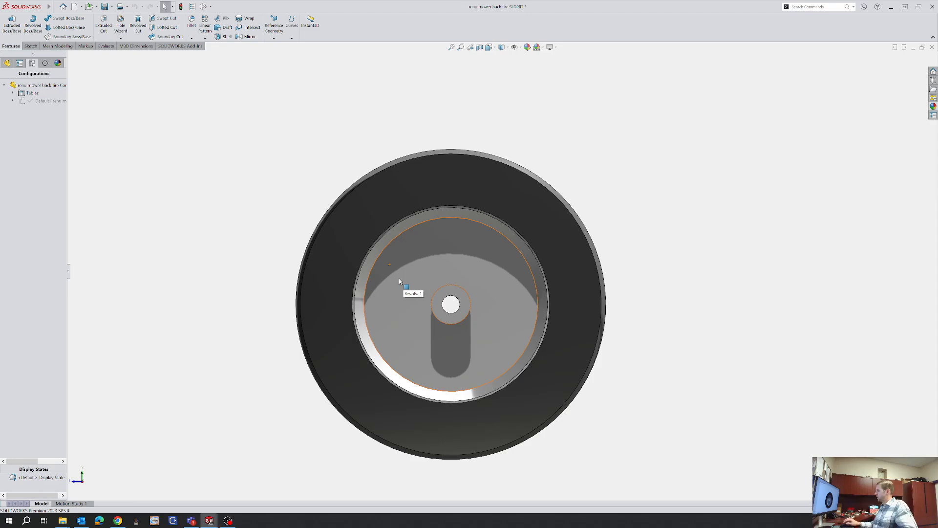
key(ctrl+1)
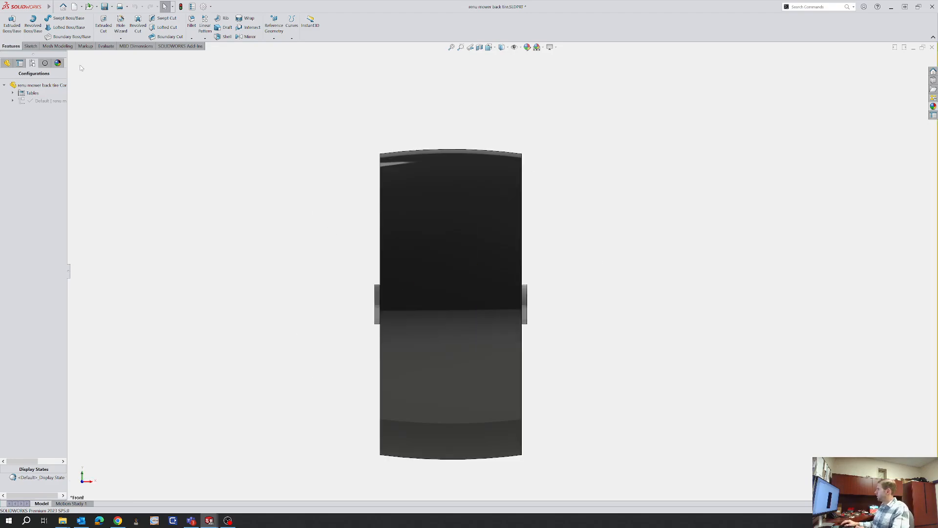
click(7, 63)
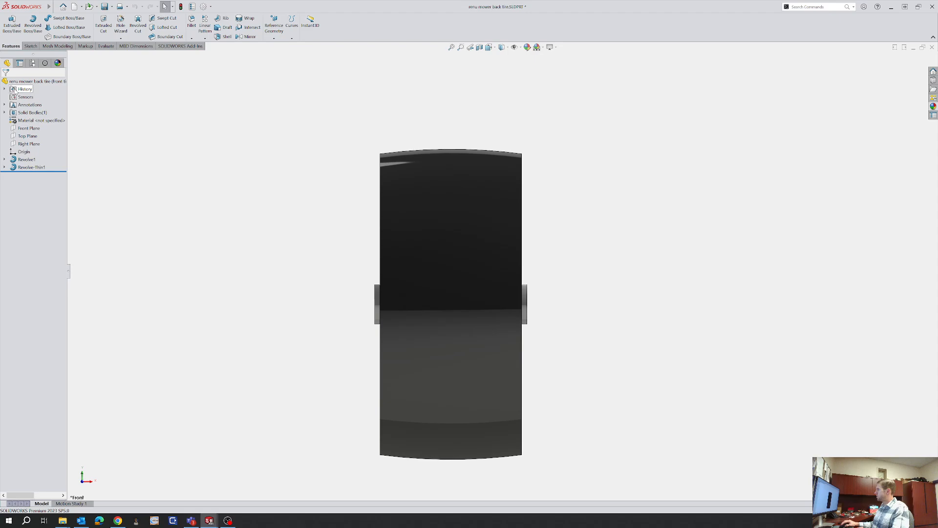
click(29, 128)
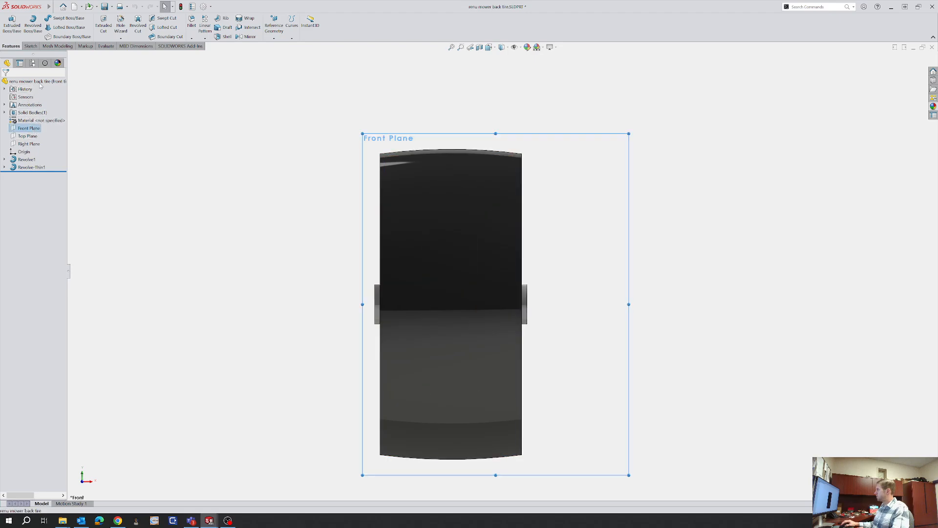
click(31, 45)
click(9, 24)
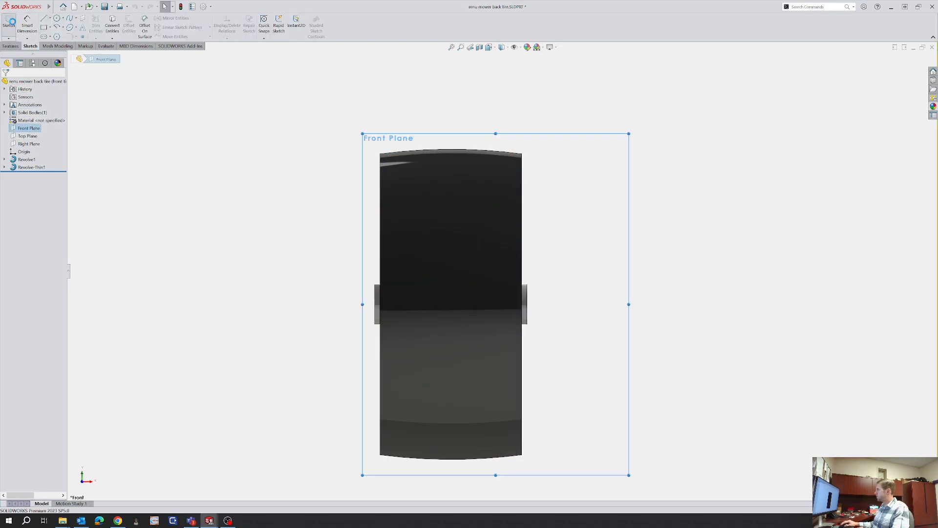
scroll(597, 146, down, 2)
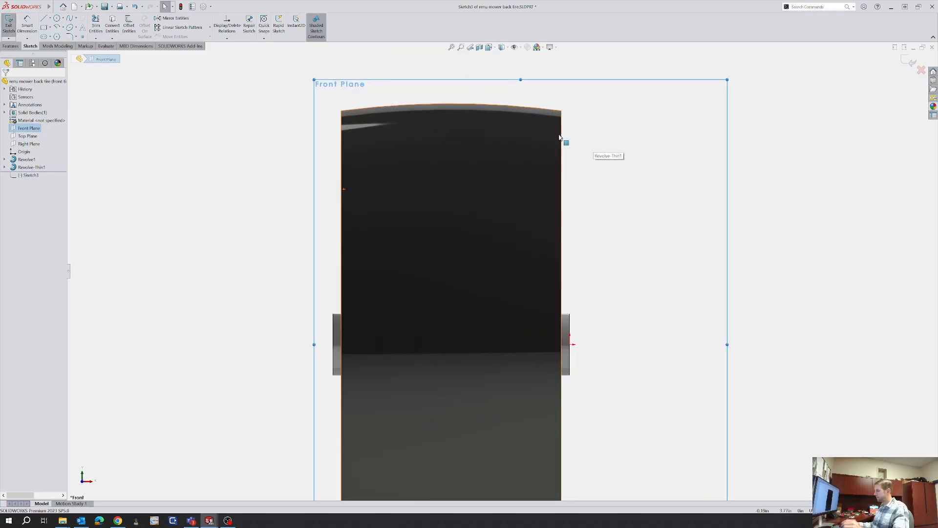
key(l)
click(342, 166)
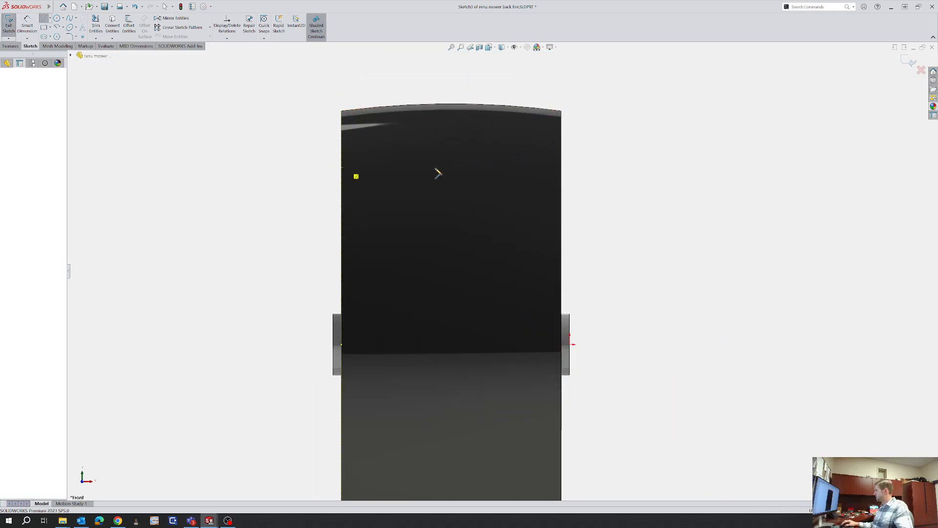
click(562, 167)
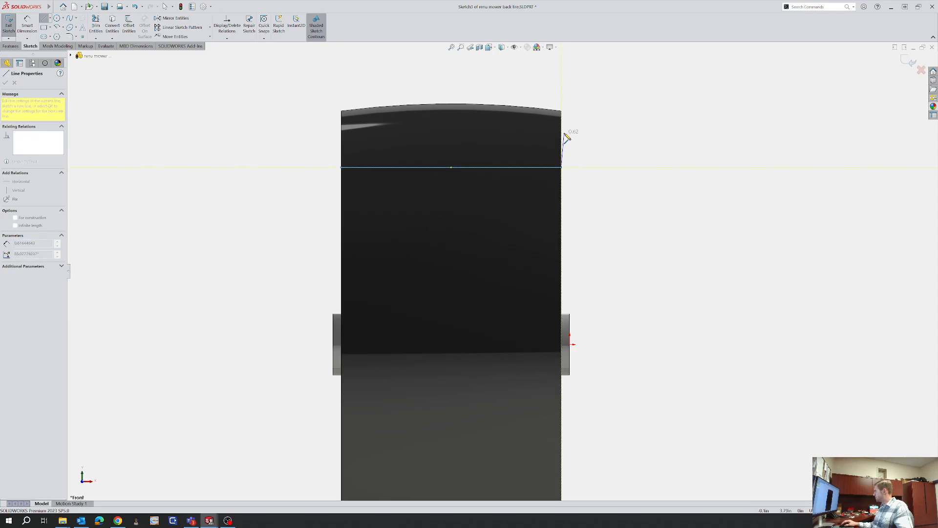
key(Escape)
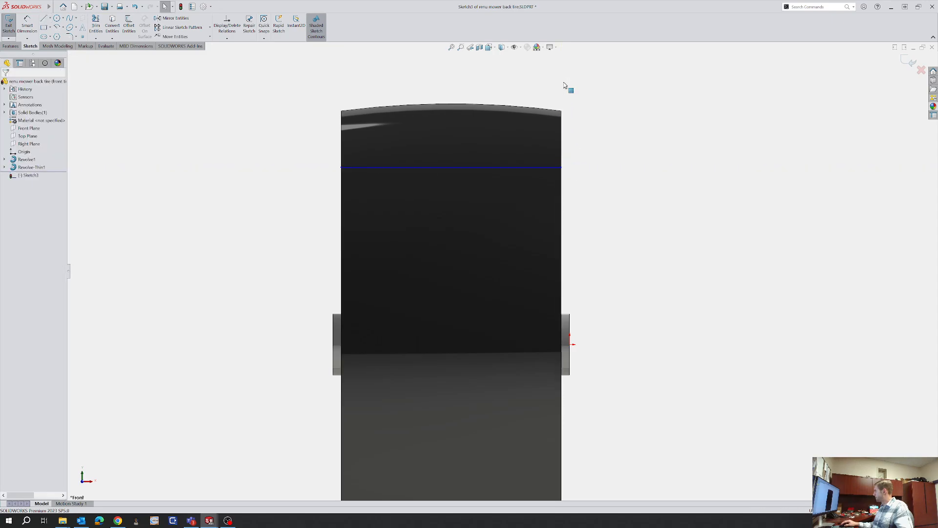
click(508, 168)
key(Delete)
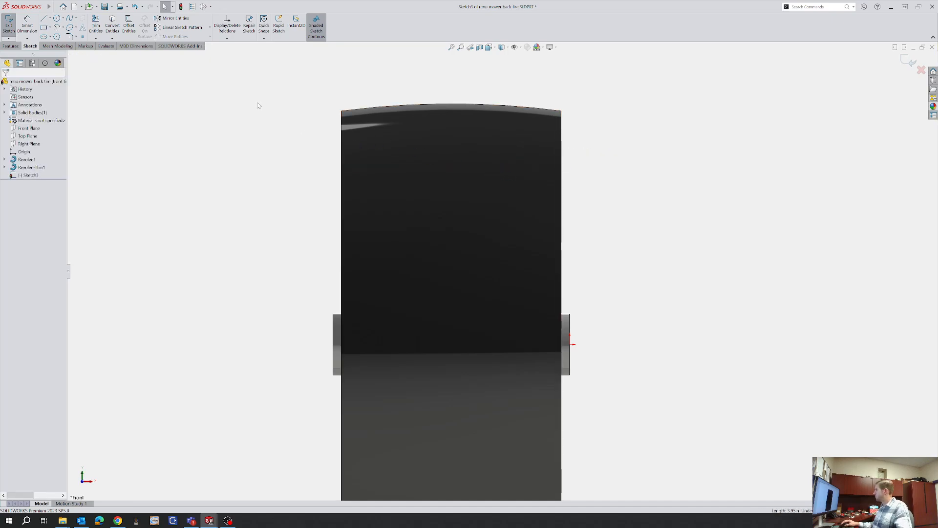
Convert the curved upper edge of the tire tread into the sketch
key(l)
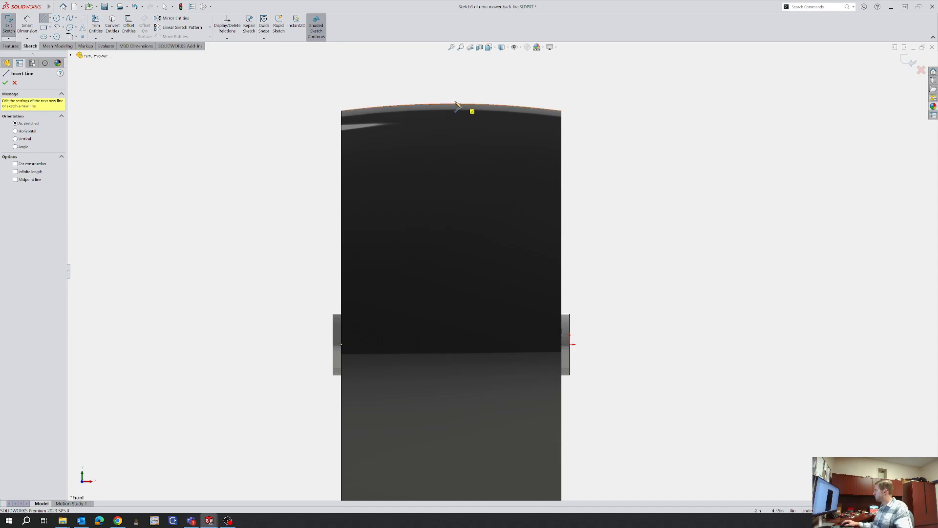
key(Escape)
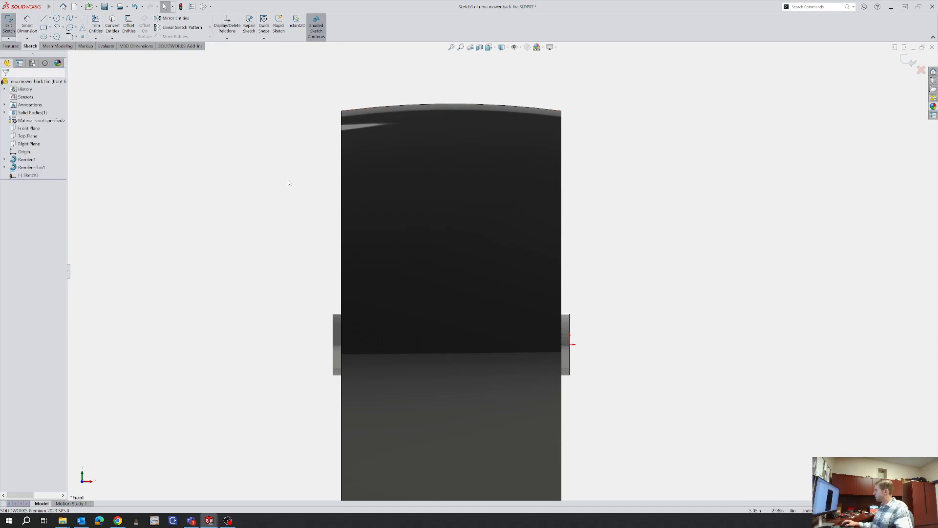
mouse_move(289, 183)
mouse_down()
mouse_move(325, 77)
mouse_move(296, 95)
mouse_up()
click(366, 109)
click(359, 102)
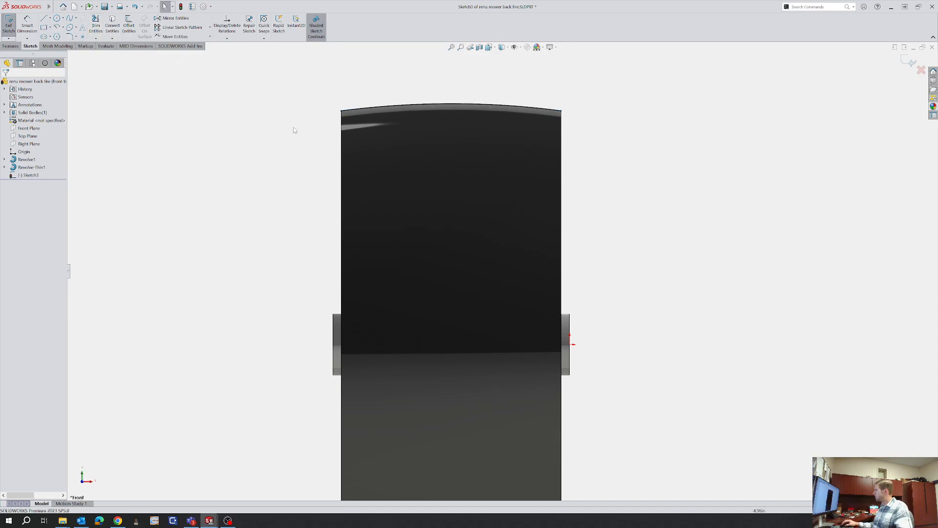
click(377, 111)
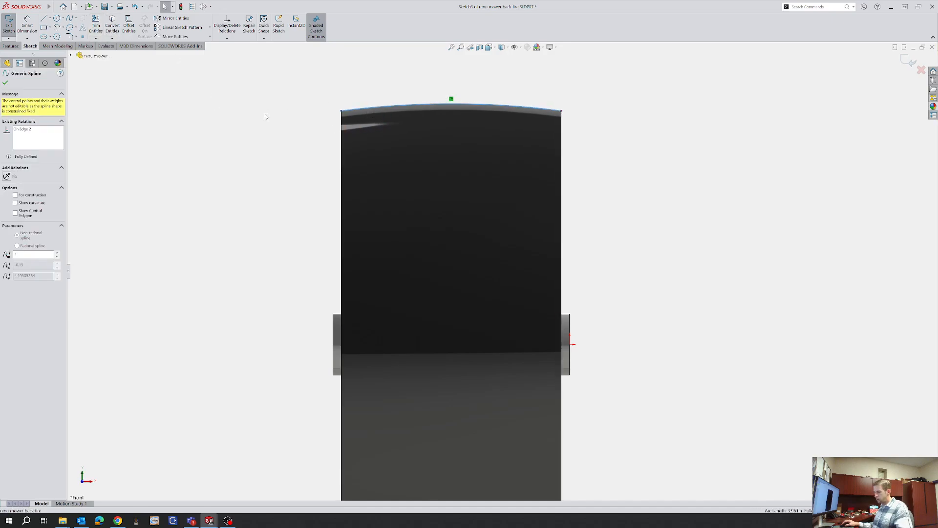
click(265, 117)
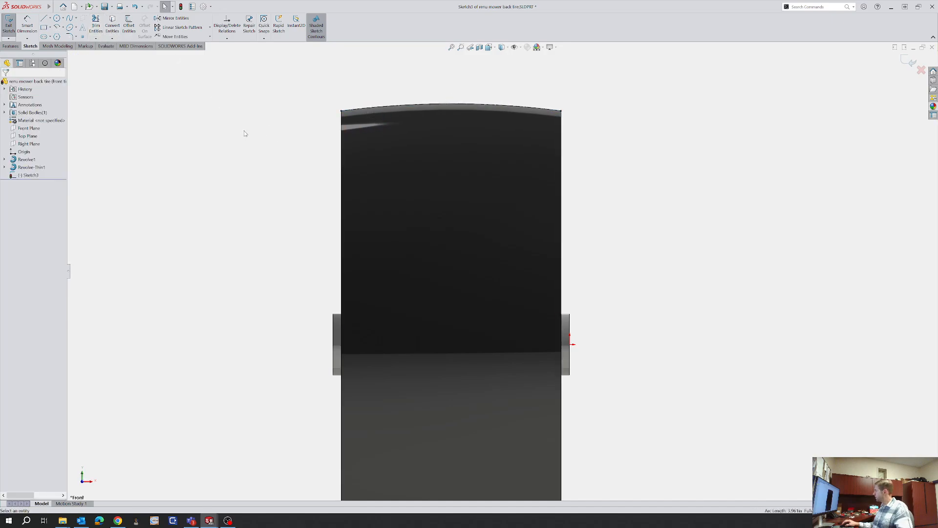
Copy the converted tread curve about 1.04 in straight down, from its left endpoint onto the tire's left edge
click(211, 37)
click(177, 55)
mouse_move(241, 205)
mouse_down()
mouse_move(855, 115)
mouse_move(199, 104)
mouse_move(237, 126)
mouse_up()
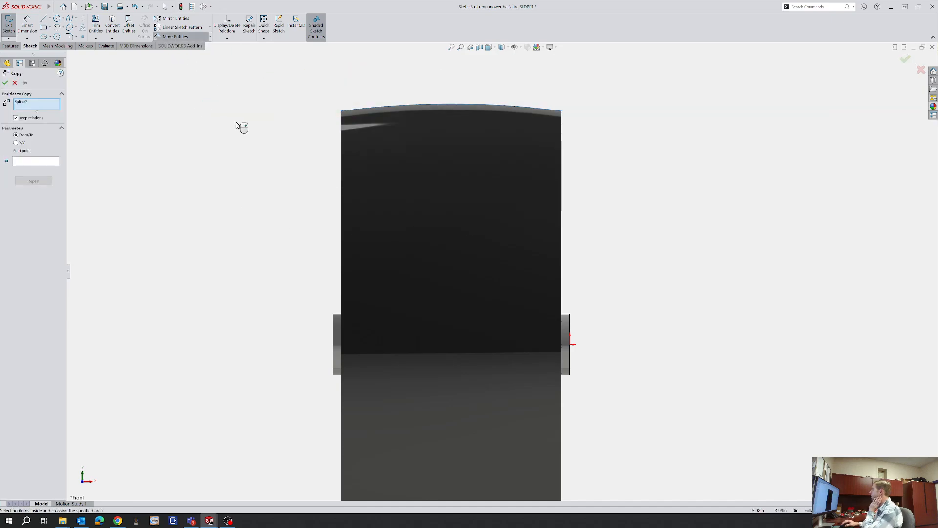
right_click(130, 134)
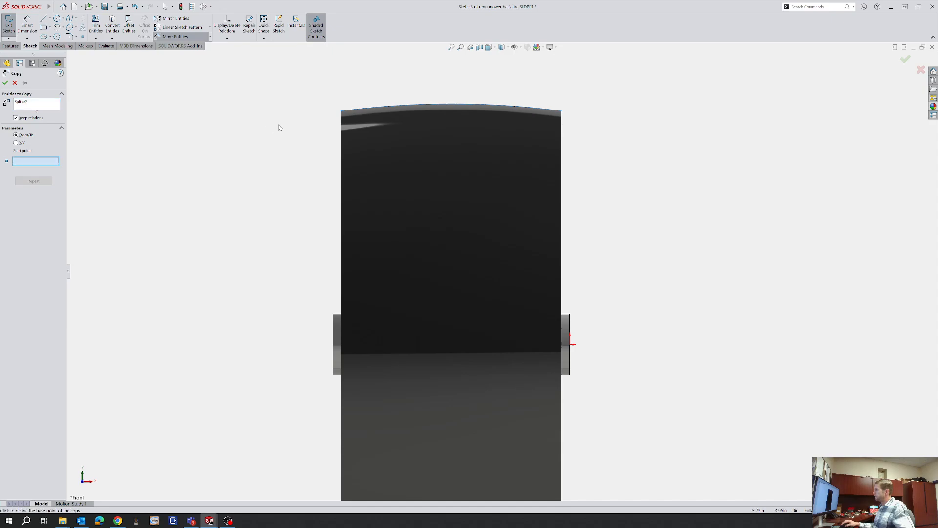
click(341, 111)
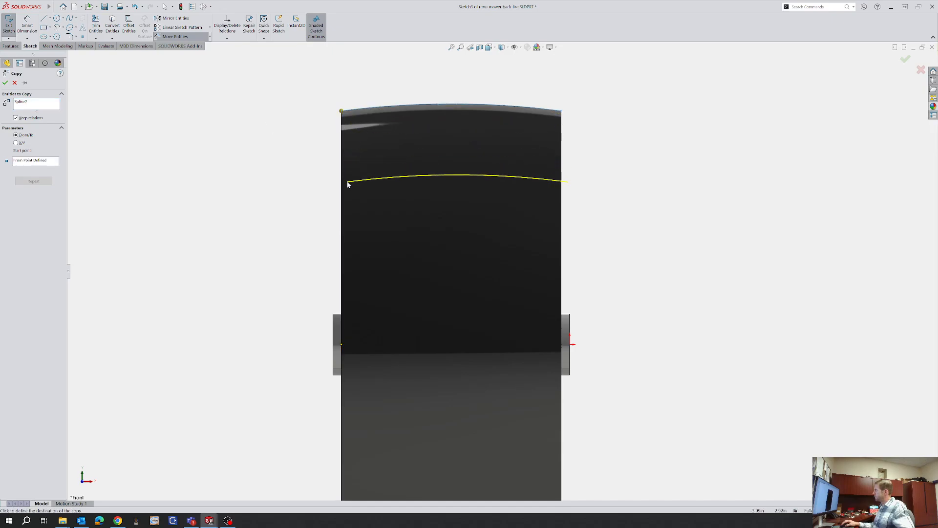
click(342, 170)
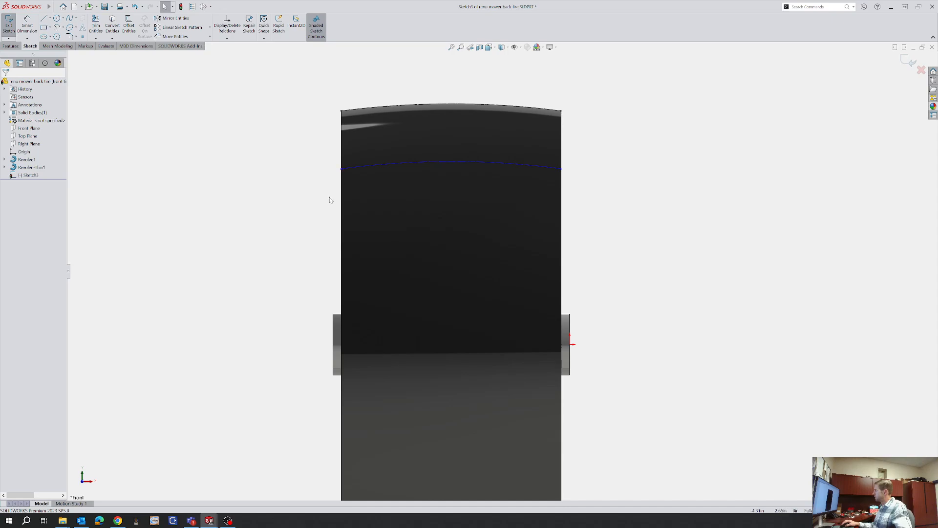
Draw a vertical line joining the left ends of the tread curve and its copy
key(l)
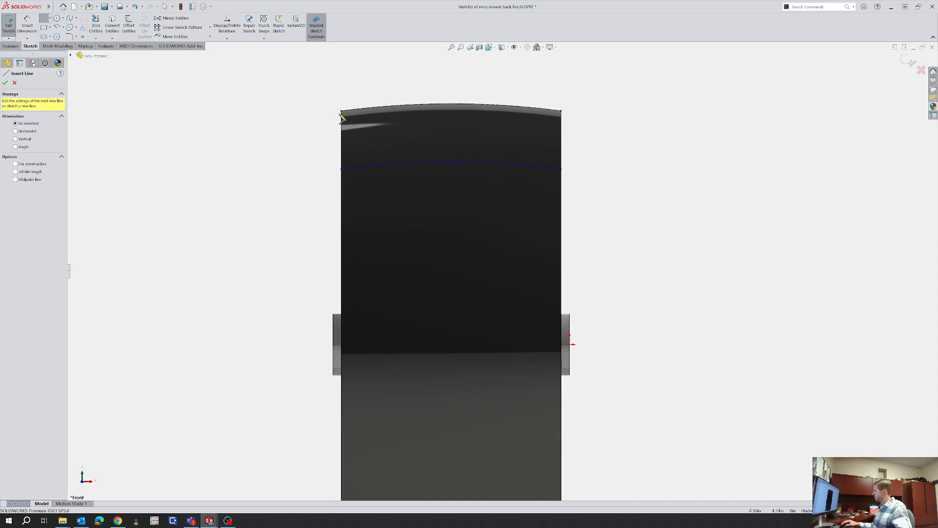
click(342, 111)
click(345, 169)
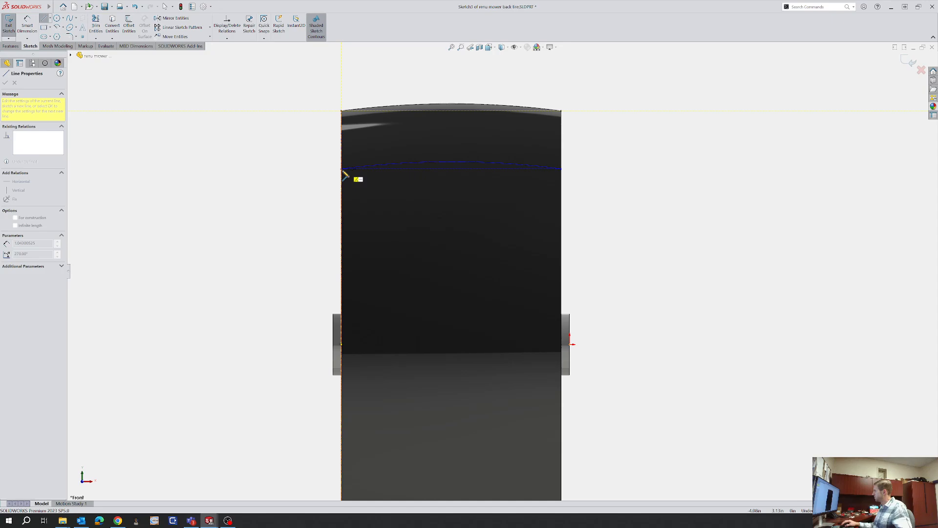
key(Escape)
click(340, 157)
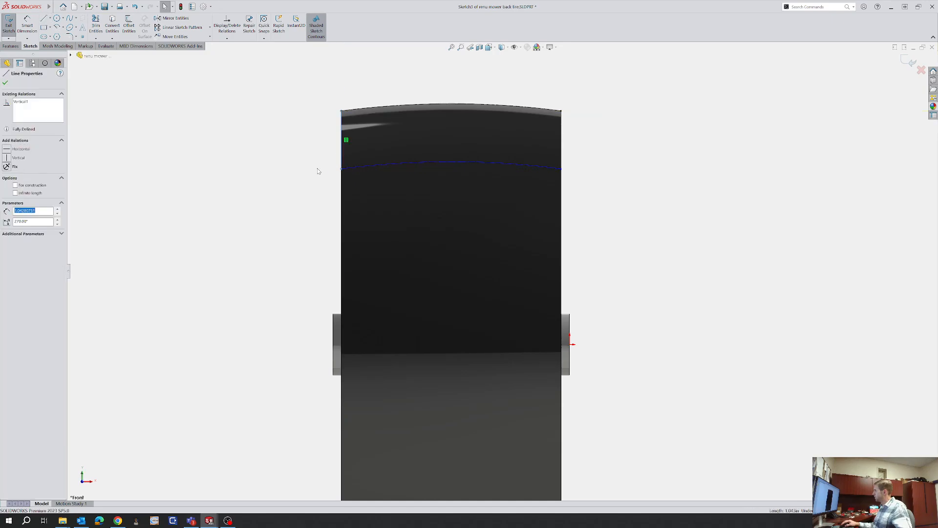
Dimension the left vertical line and set its length to 1 in
right_drag(318, 169, 319, 150)
click(341, 148)
click(310, 142)
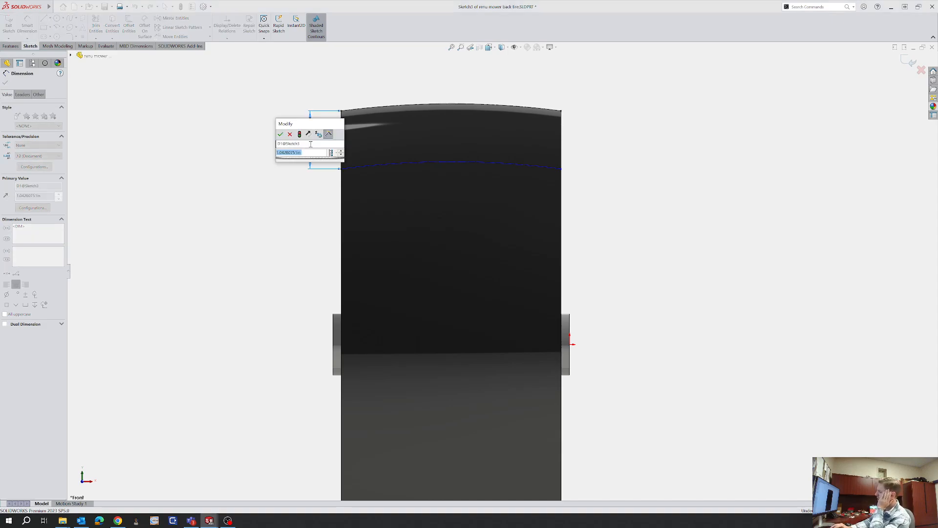
text(1)
key(Return)
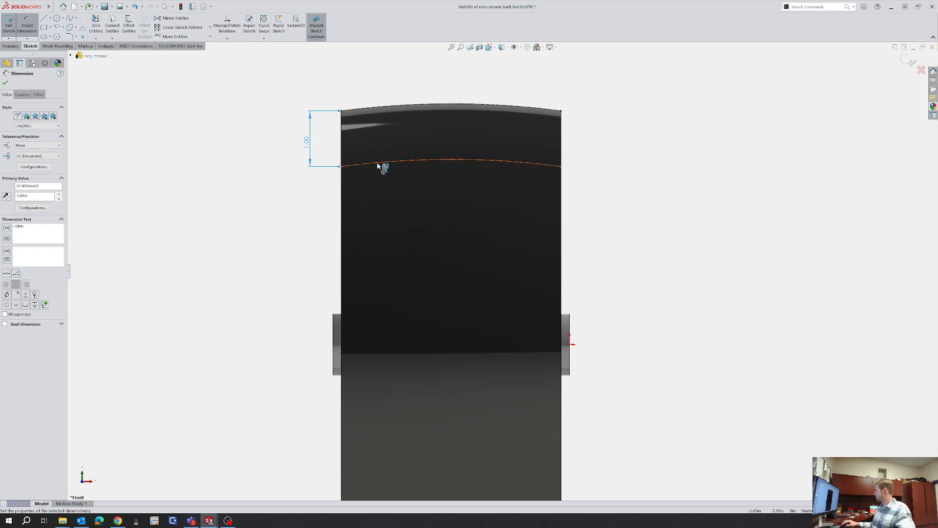
key(Escape)
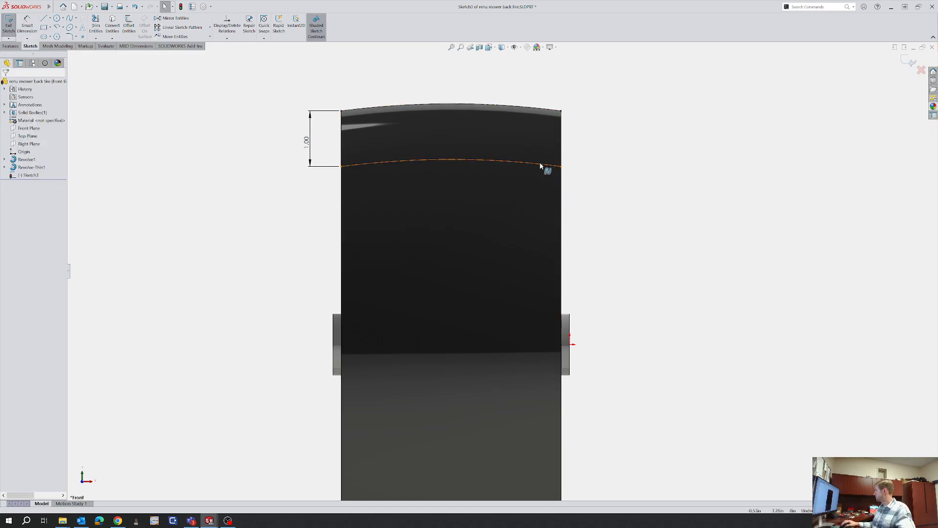
click(541, 166)
key(Escape)
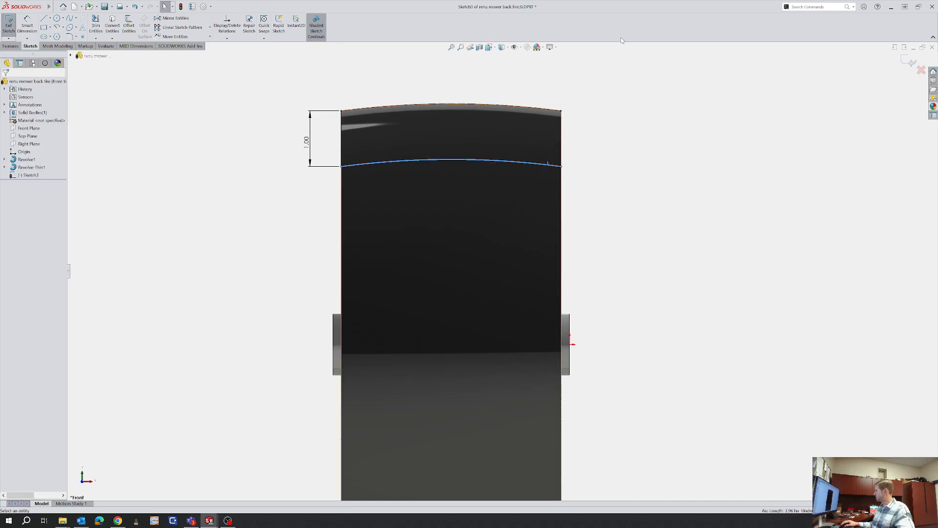
click(540, 111)
key(Escape)
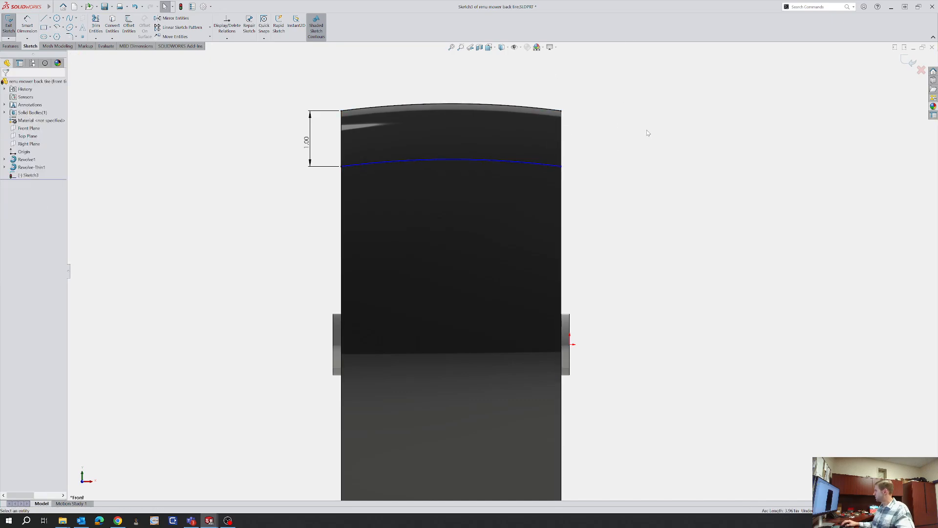
Close the profile with a vertical line joining the right ends of the two curves
key(l)
click(561, 111)
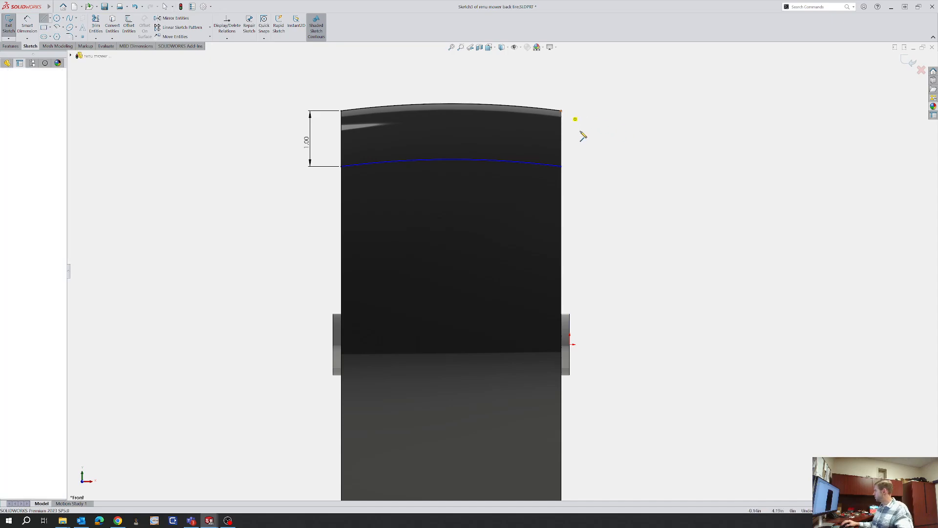
click(563, 169)
key(Escape)
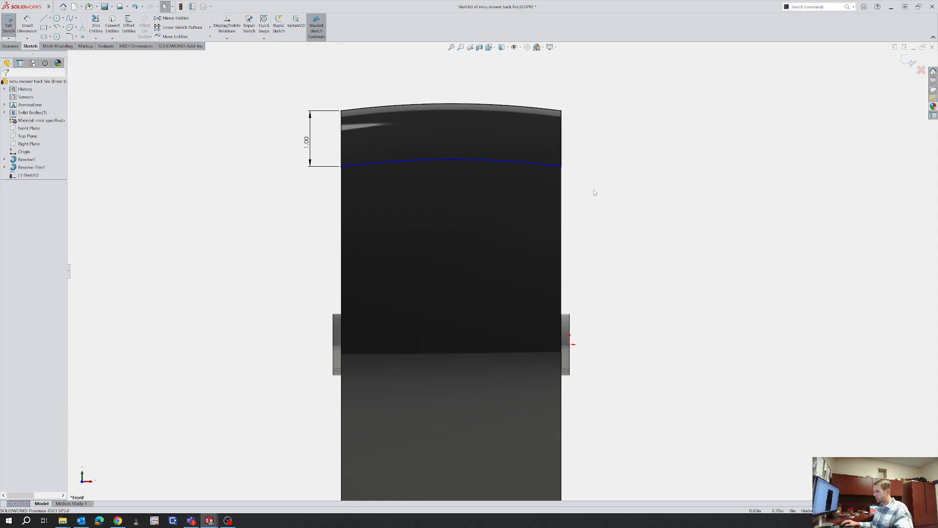
Draw a horizontal line about 2.6 in long from the origin away from the tire and make it construction geometry
key(l)
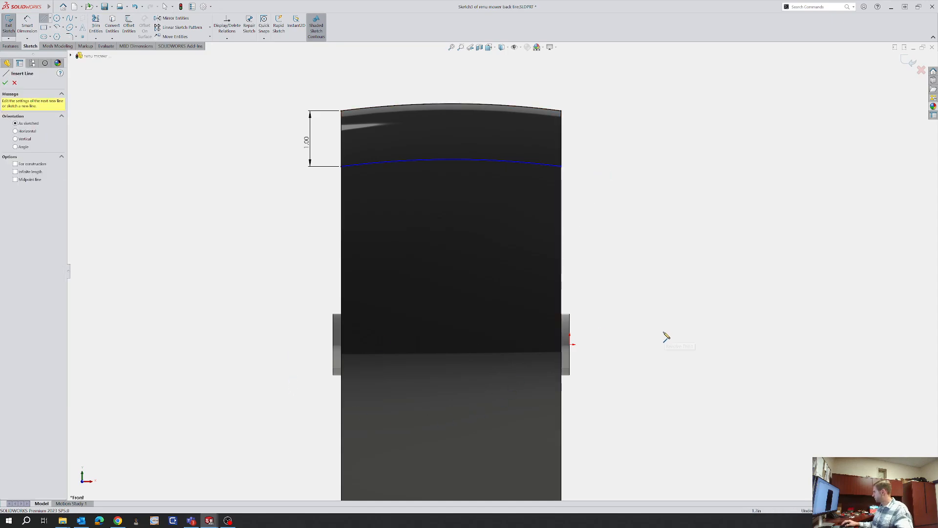
click(572, 345)
click(715, 345)
key(Escape)
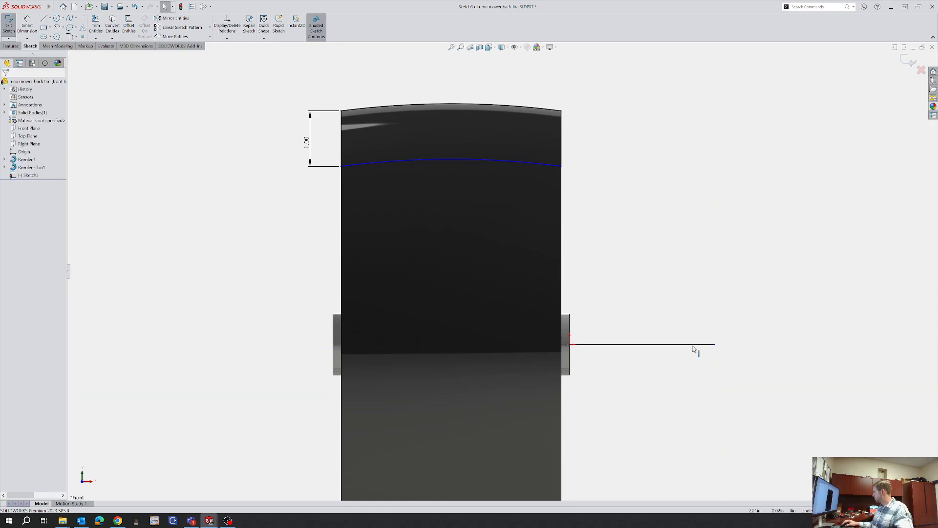
click(695, 345)
click(726, 319)
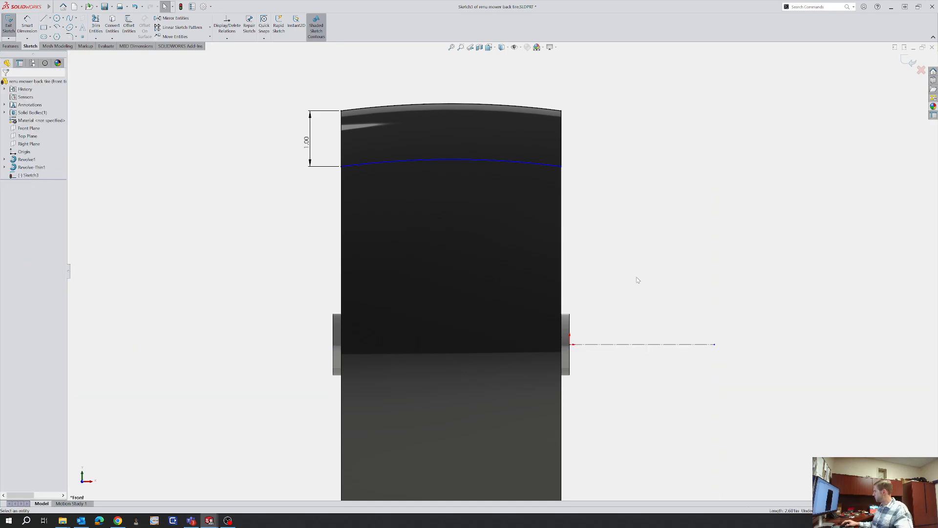
Exit the sketch and revolve-cut the closed profile 360 degrees around the horizontal centerline
click(908, 66)
click(11, 46)
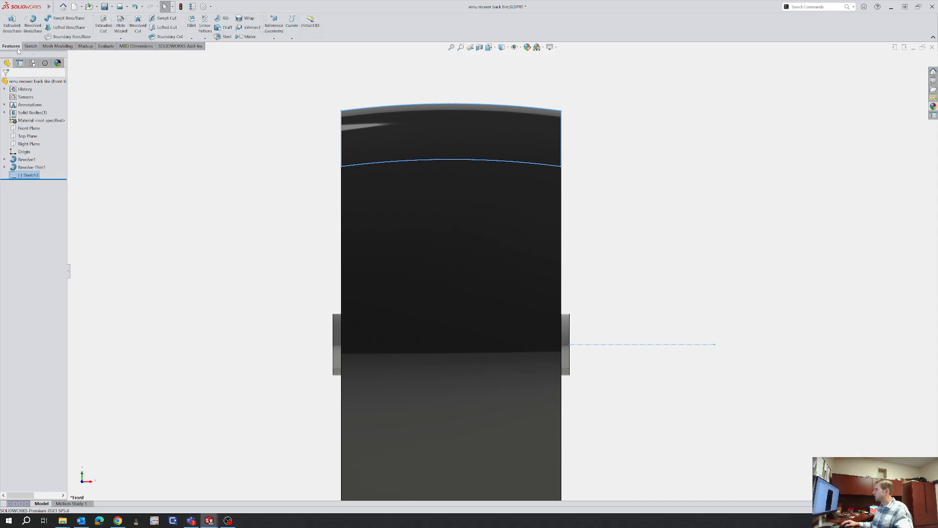
click(138, 27)
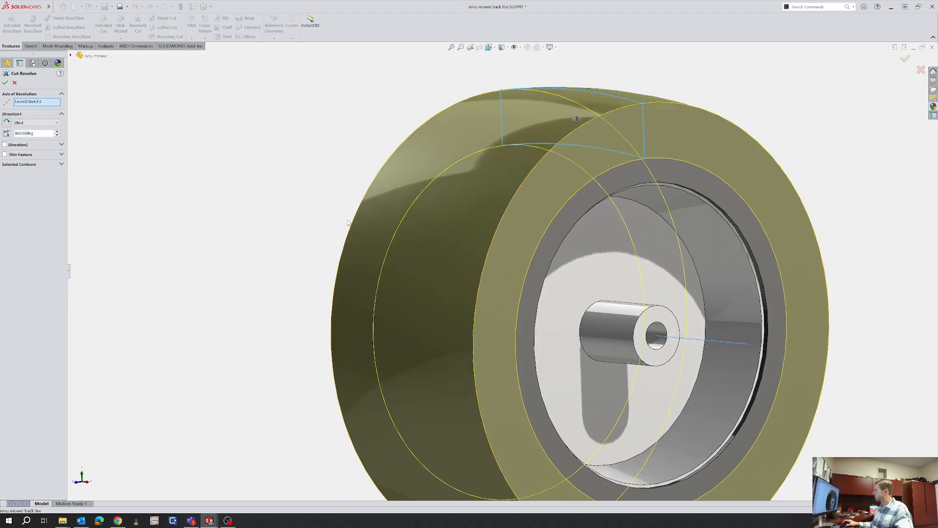
click(6, 83)
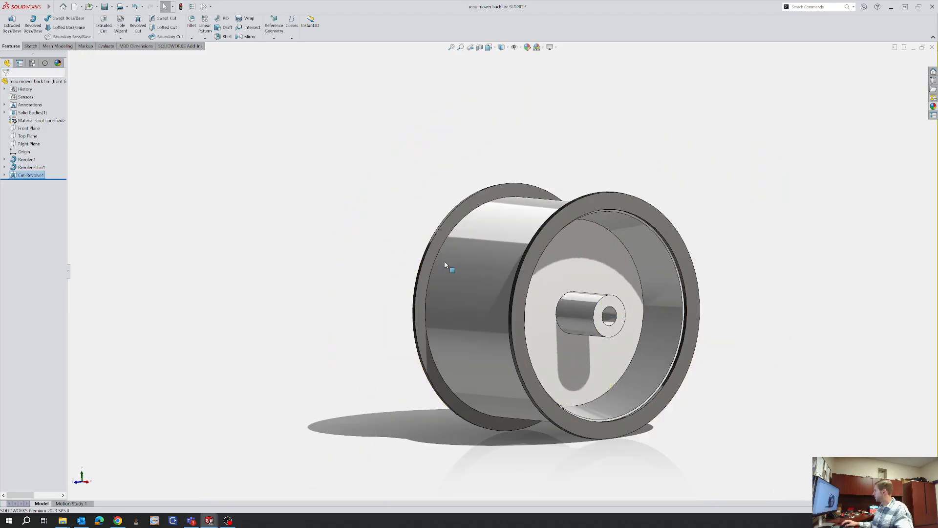
Reopen the revolved cut's sketch and open the left side's depth dimension for editing
middle_drag(489, 225, 559, 265)
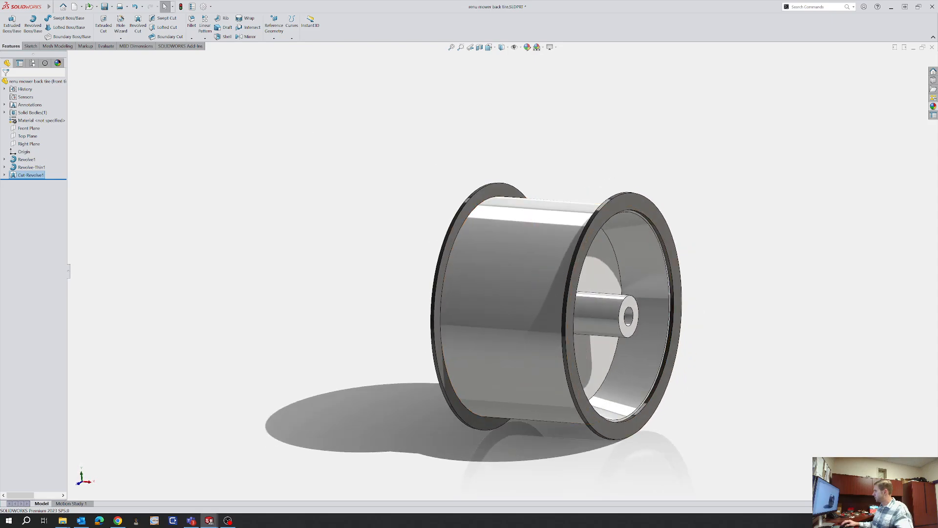
click(5, 175)
click(24, 183)
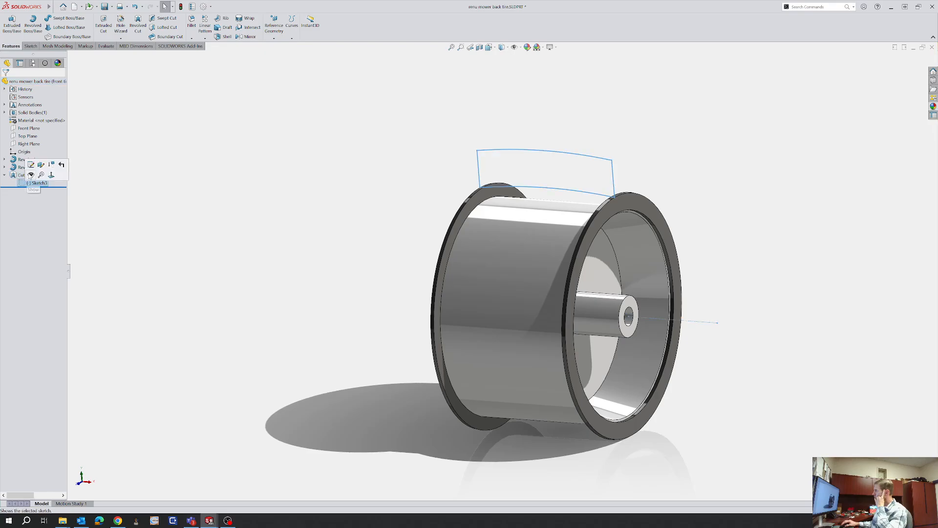
click(30, 165)
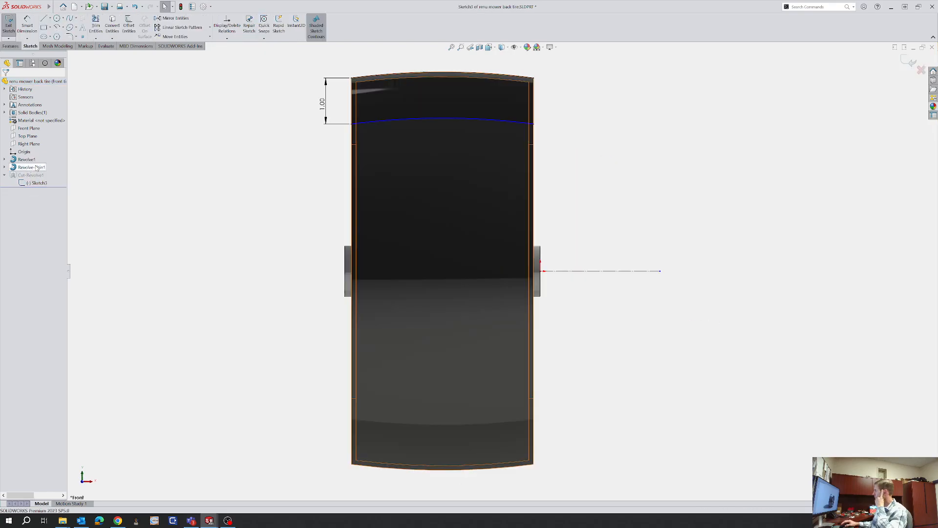
double_click(322, 103)
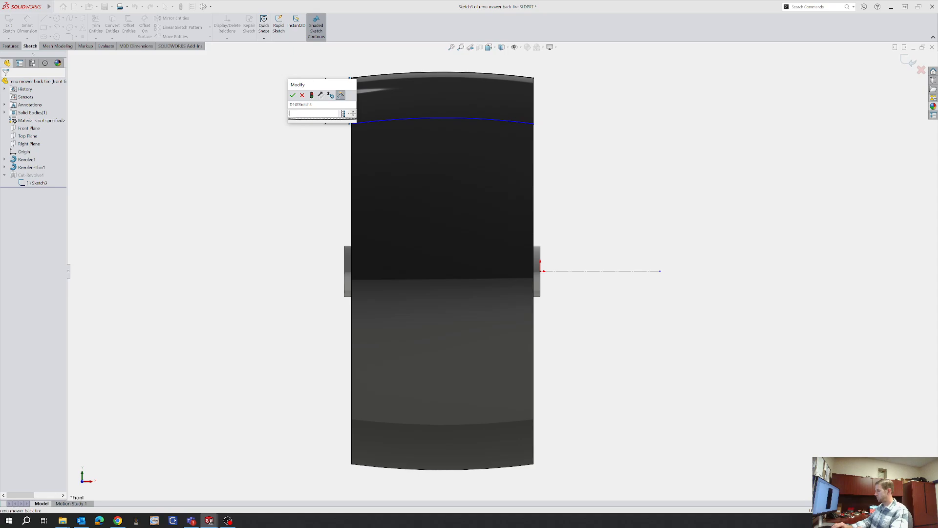
Set the vertical dimension between the tire's outer edge and the cut's inner arc to 0.5 in and finish the sketch
text(.5)
key(Return)
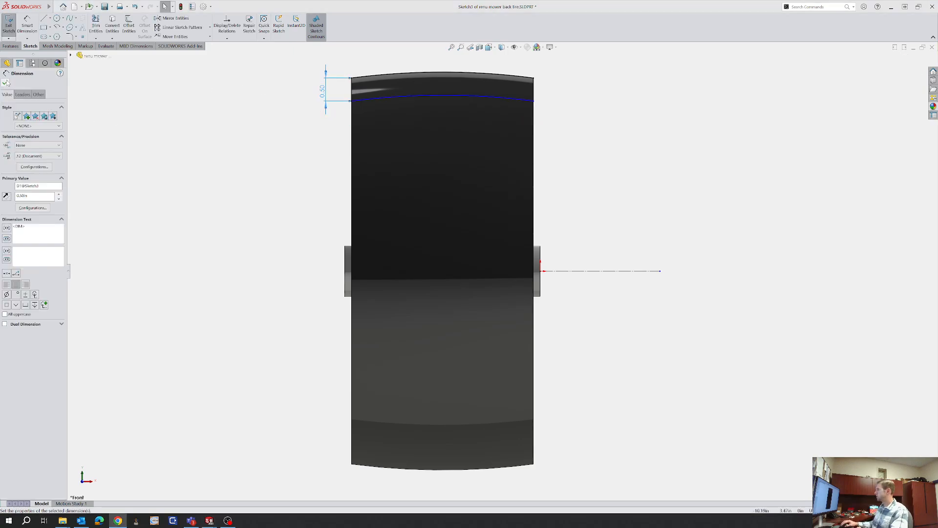
click(293, 177)
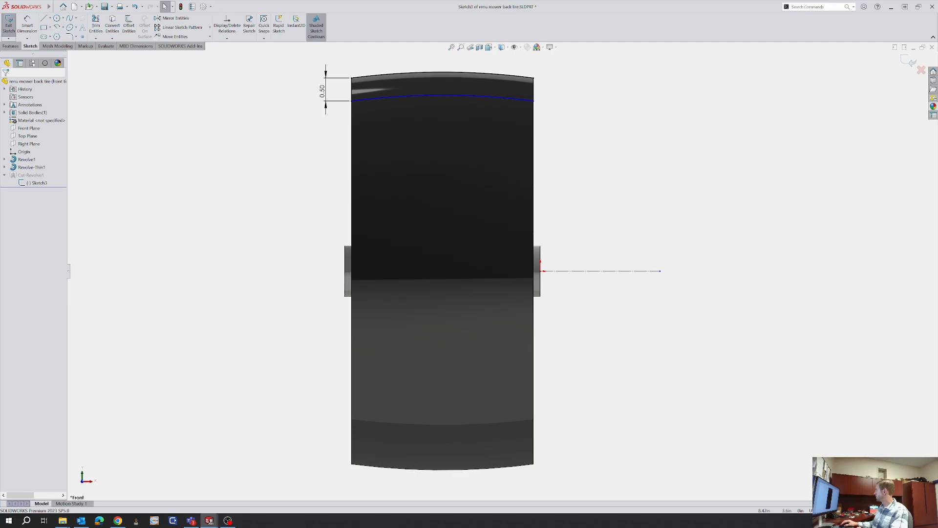
click(909, 65)
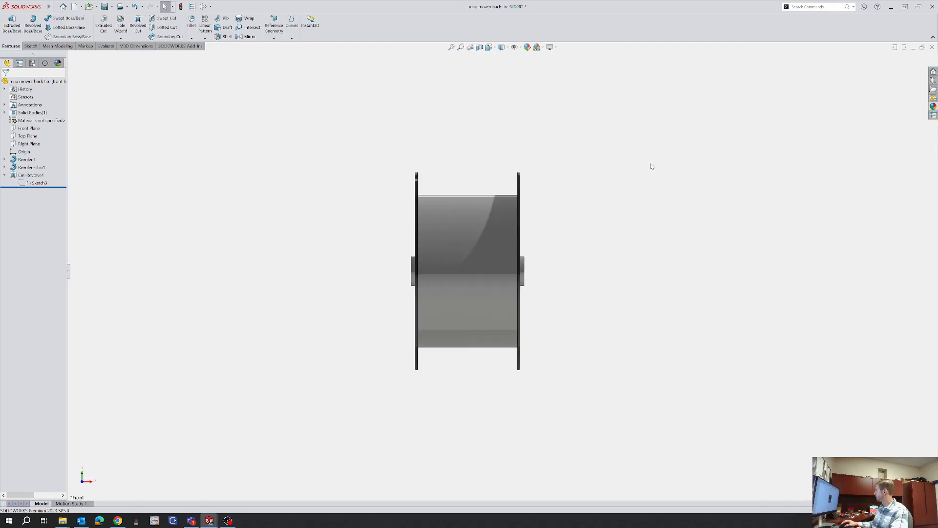
Inspect the wheel after the revolved cut and check the cut feature's settings without changing them
scroll(442, 248, down, 3)
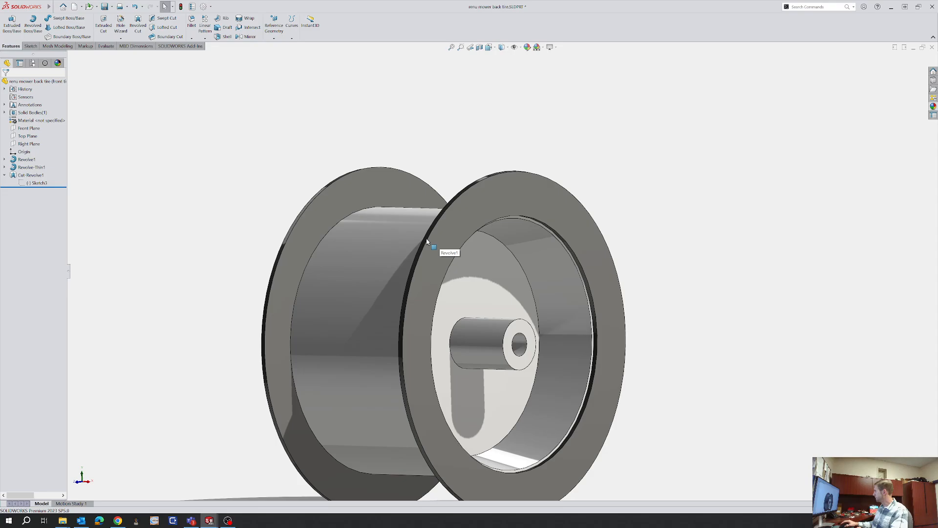
mouse_move(446, 249)
middle_down()
mouse_move(463, 233)
mouse_move(450, 231)
middle_up()
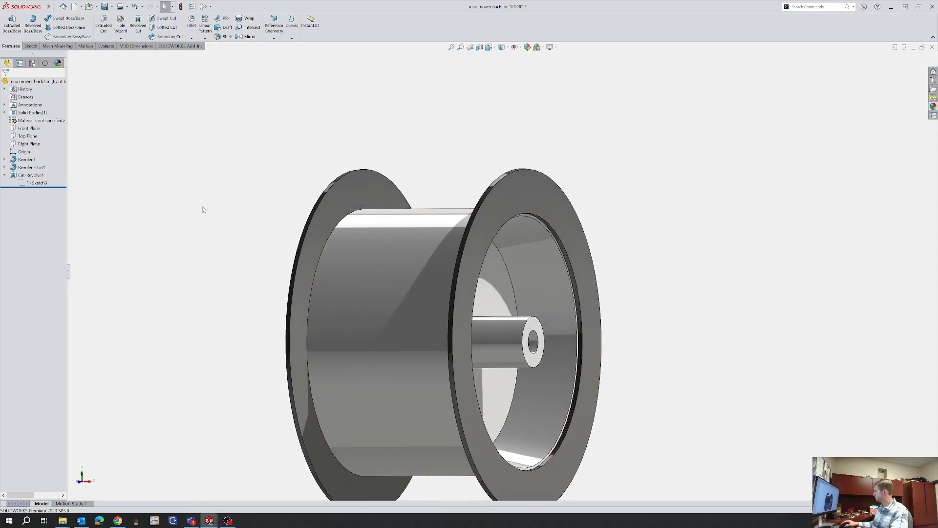
click(20, 176)
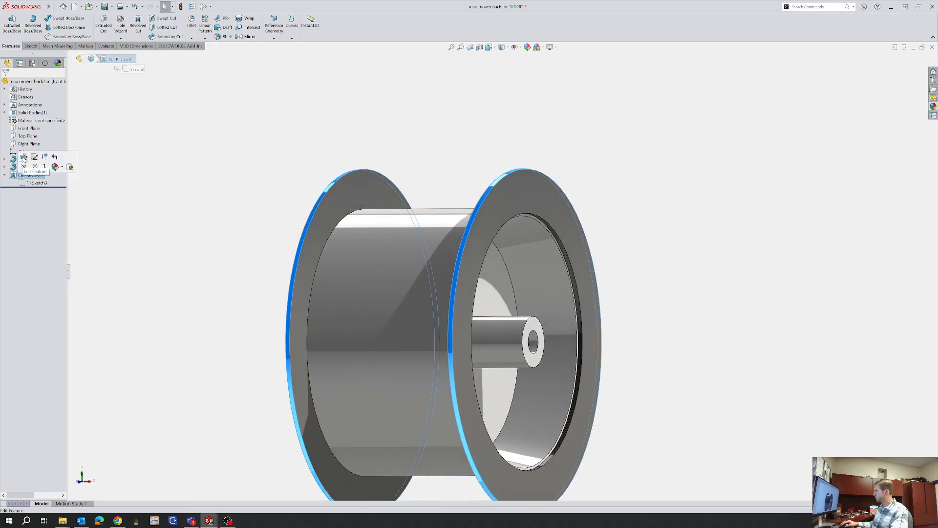
click(23, 157)
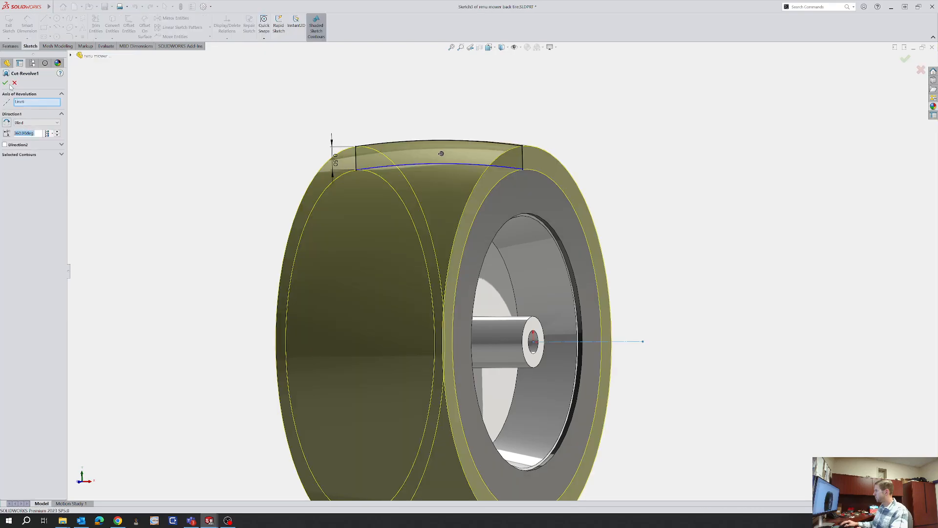
click(15, 83)
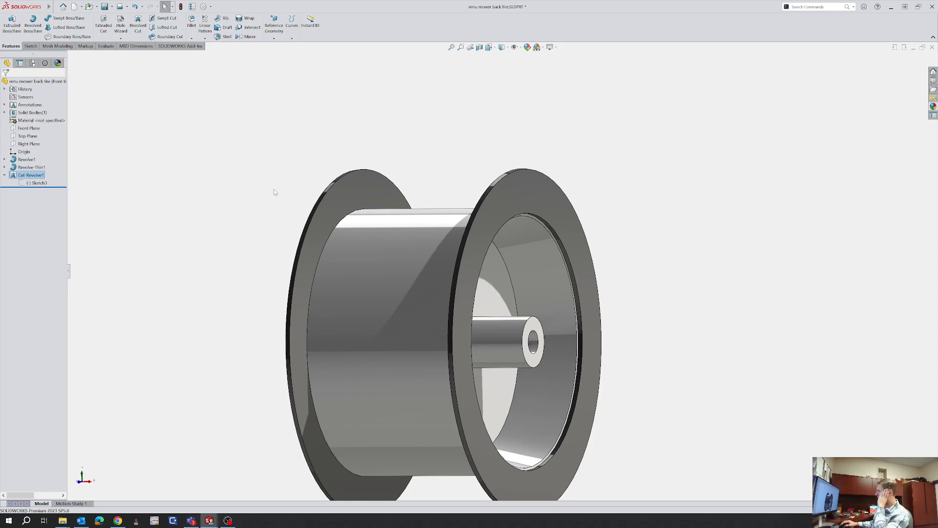
Examine the profile sketches behind the wheel hub's revolve and the tire's thin revolve
click(5, 160)
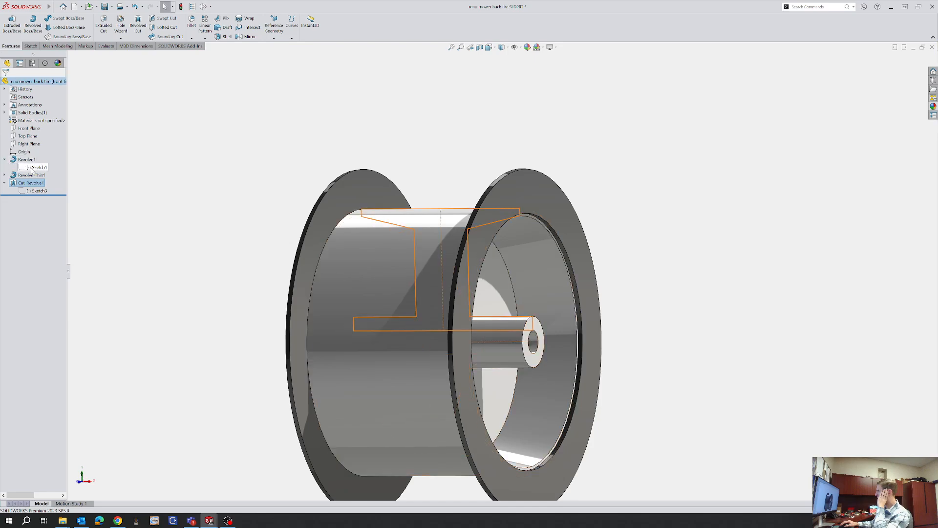
click(35, 167)
mouse_move(235, 210)
middle_down()
mouse_move(262, 209)
mouse_move(256, 221)
middle_up()
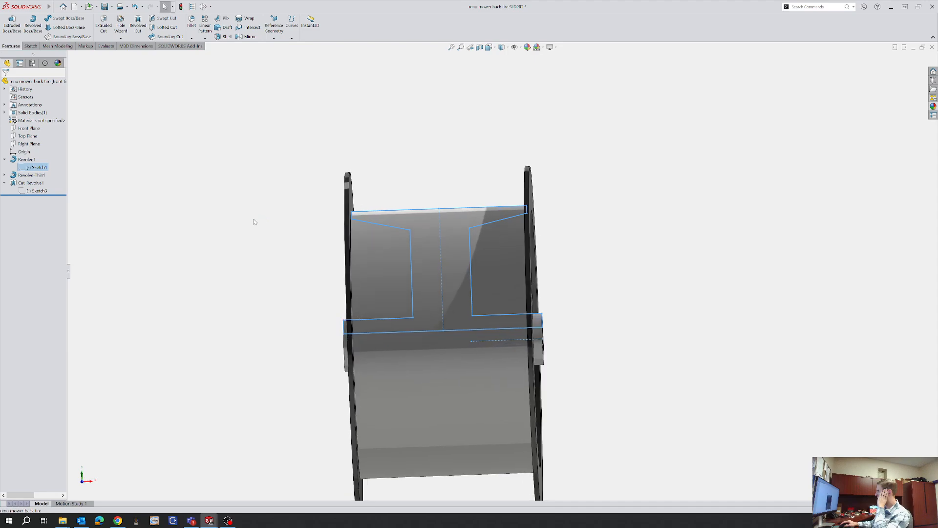
click(31, 176)
click(4, 175)
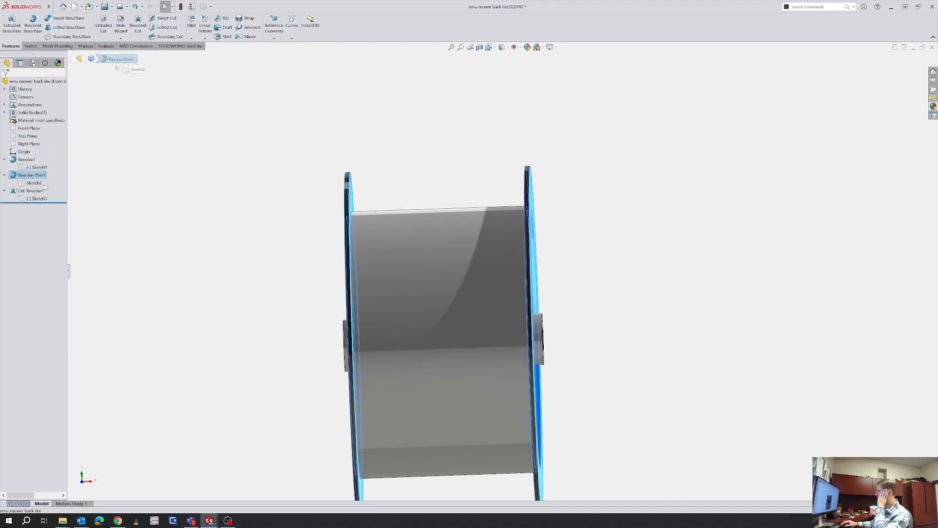
click(38, 185)
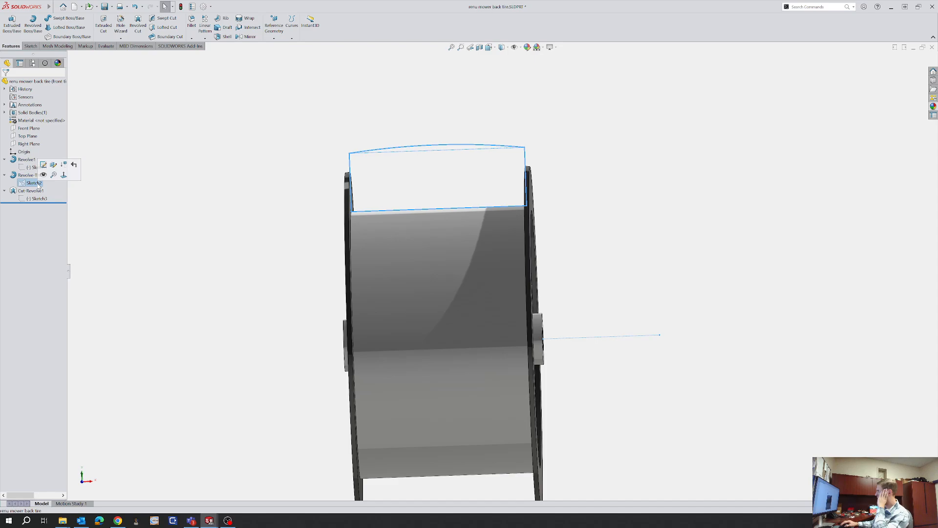
Roll the model back to before the revolved cut and section it along the Front Plane to inspect the tire's interior
drag(37, 202, 37, 187)
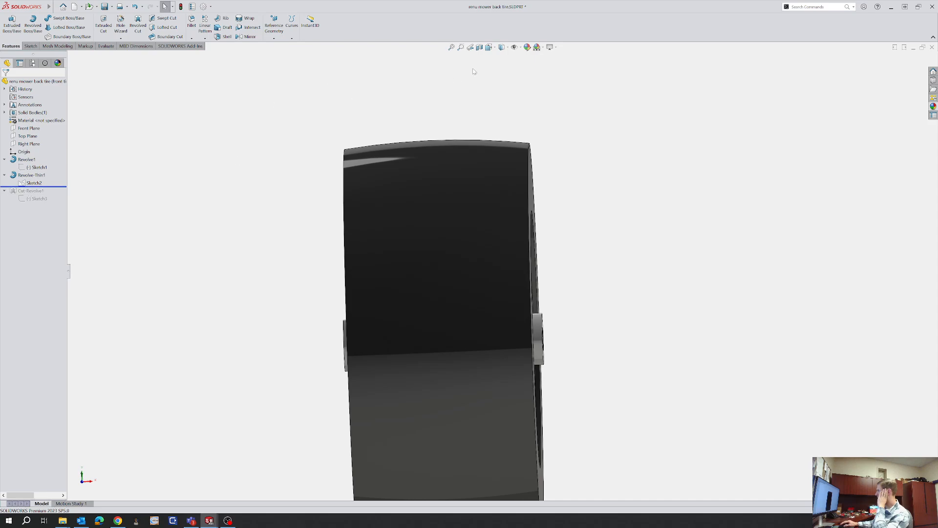
click(479, 47)
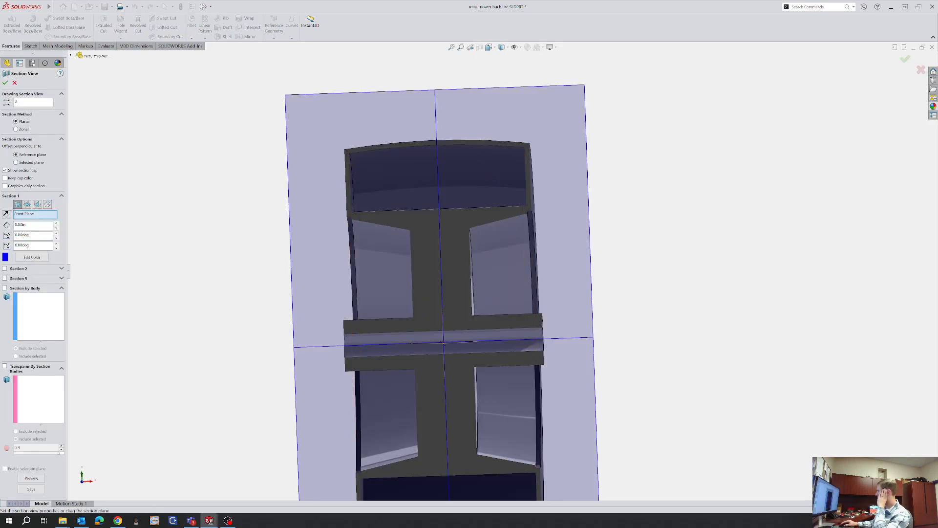
click(906, 59)
middle_drag(544, 207, 436, 209)
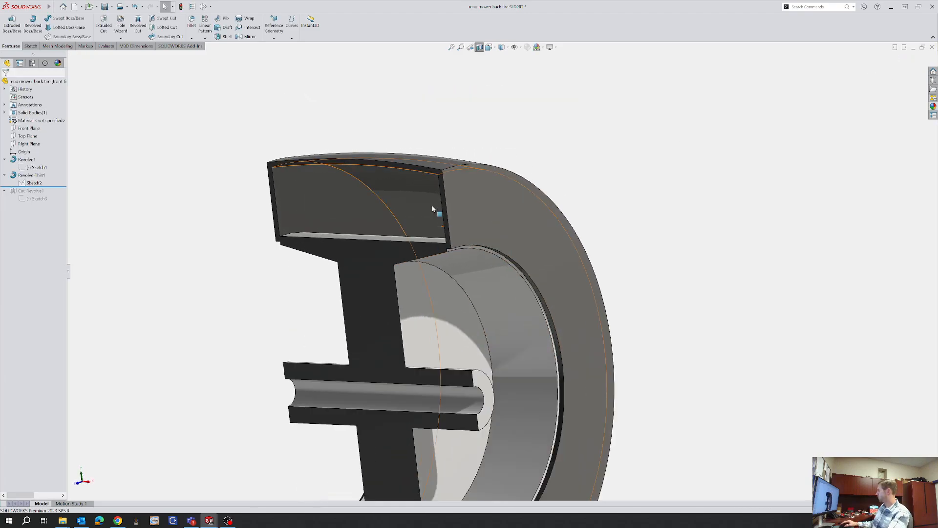
scroll(355, 240, down, 5)
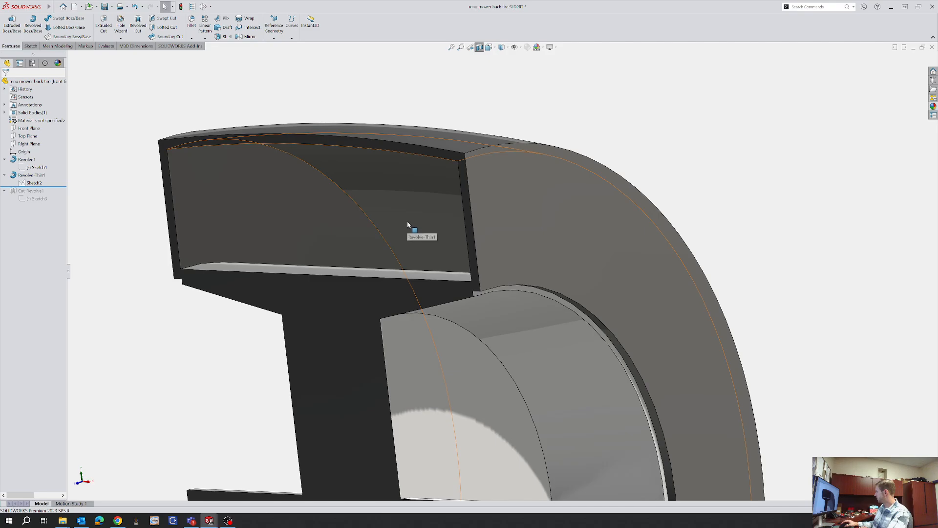
scroll(356, 235, up, 3)
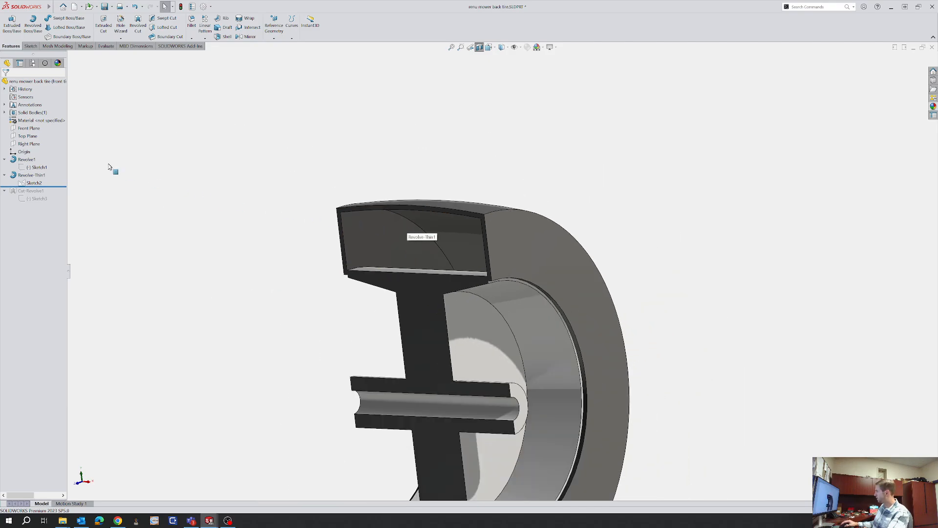
Check the tire's profile sketch and leave it, discarding any changes
click(22, 183)
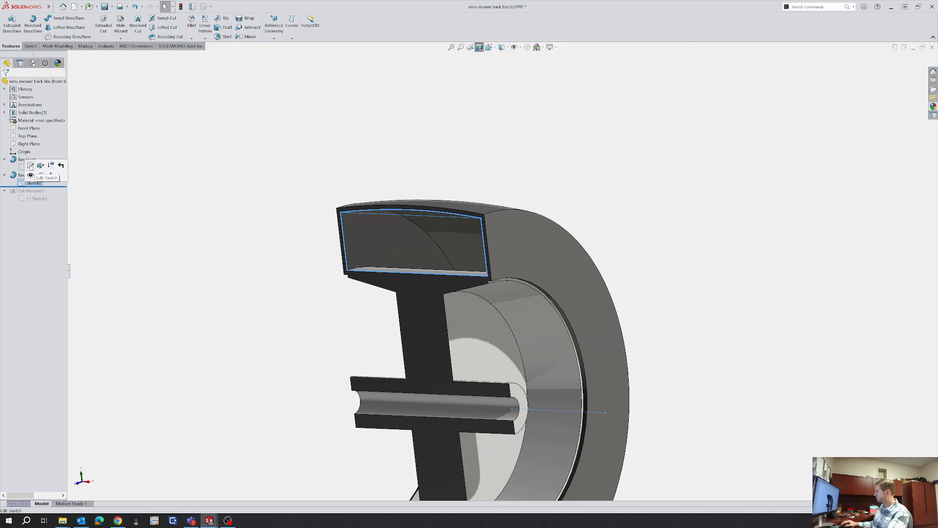
click(31, 168)
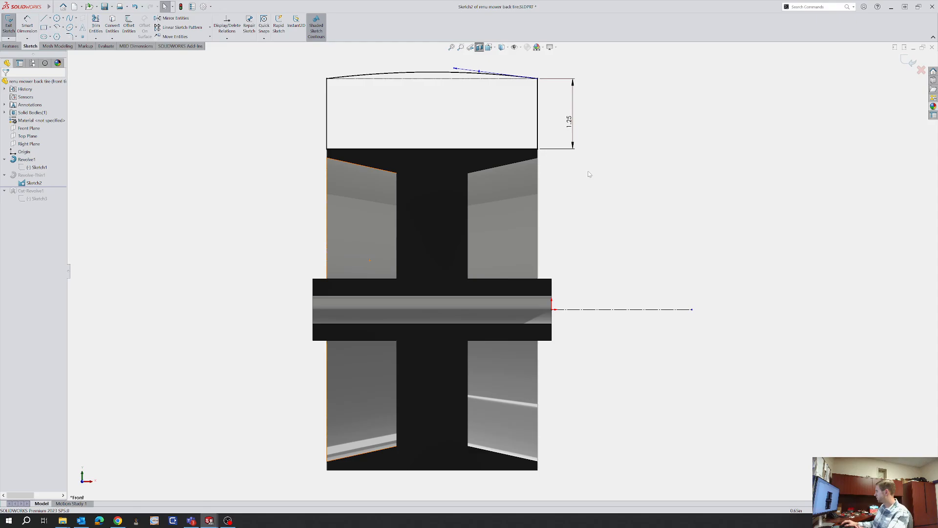
click(921, 70)
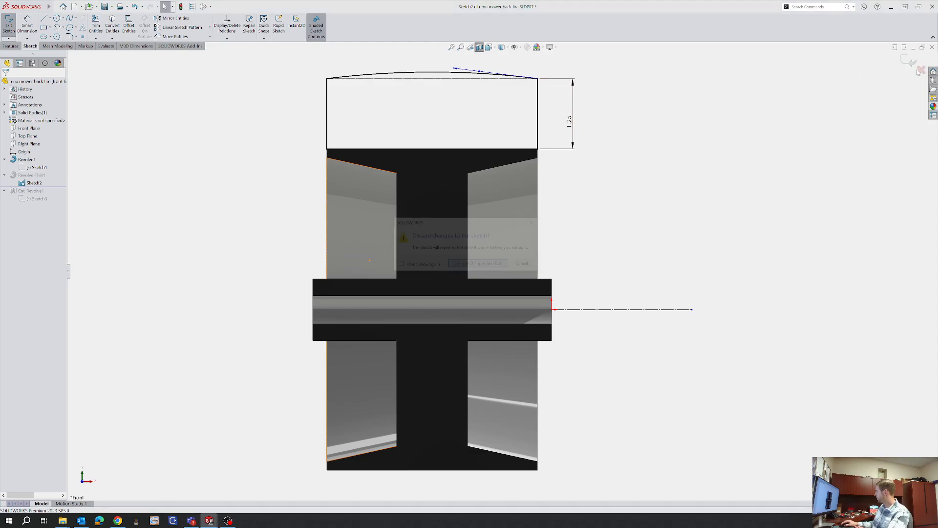
click(472, 264)
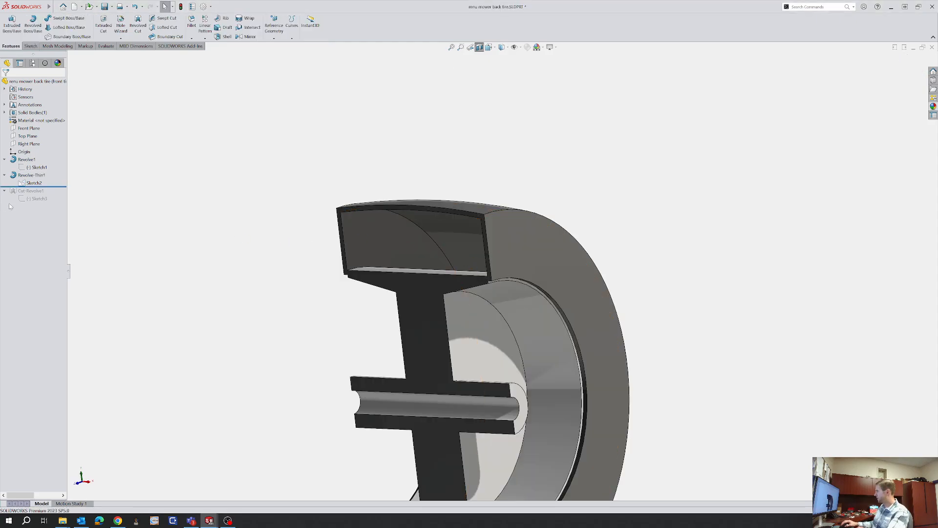
Delete the tire's thin revolve feature together with the dependent revolved cut, keeping the tire's profile sketch
click(29, 176)
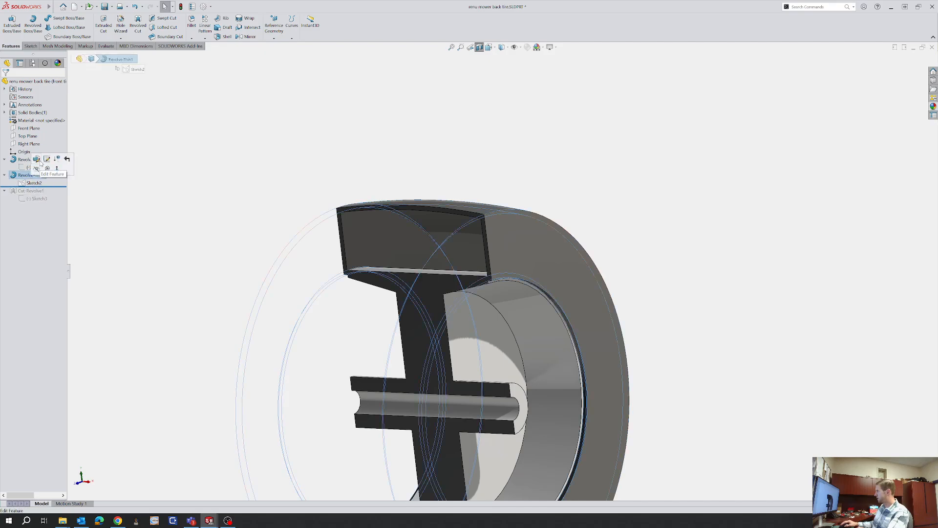
click(37, 159)
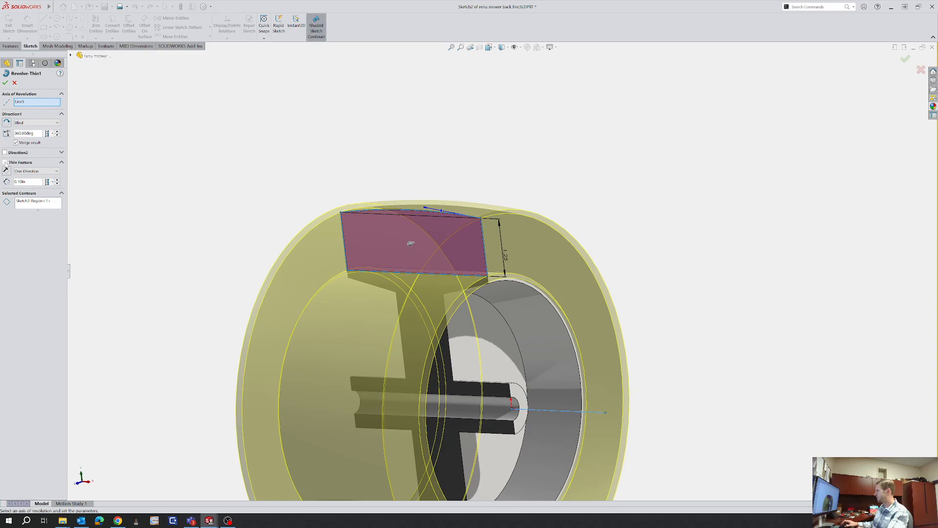
click(15, 83)
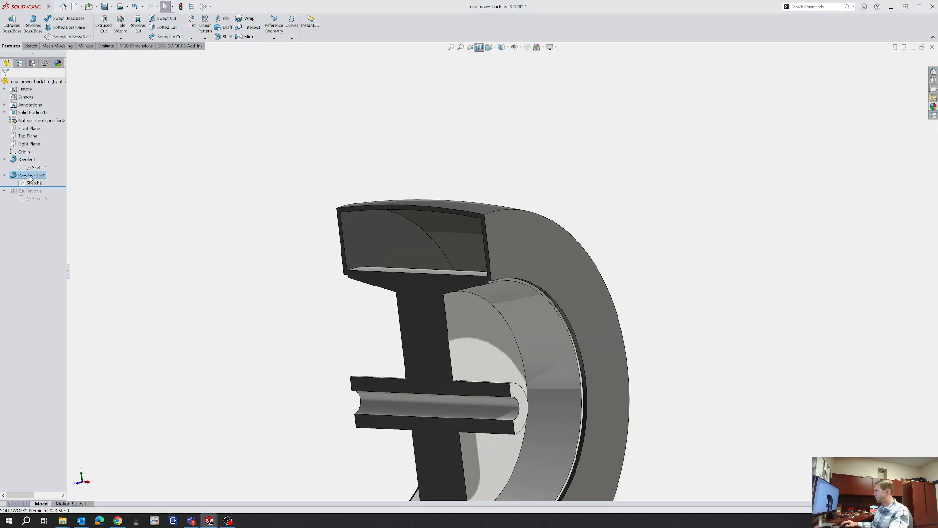
key(Delete)
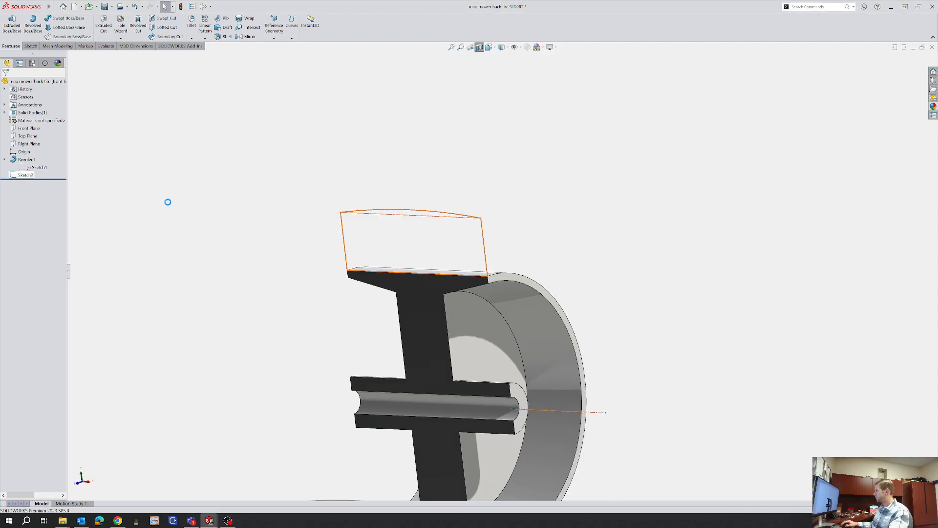
Revolve the tire's profile region 360 degrees about the sketch centerline as a solid, with the thin feature option off
click(27, 175)
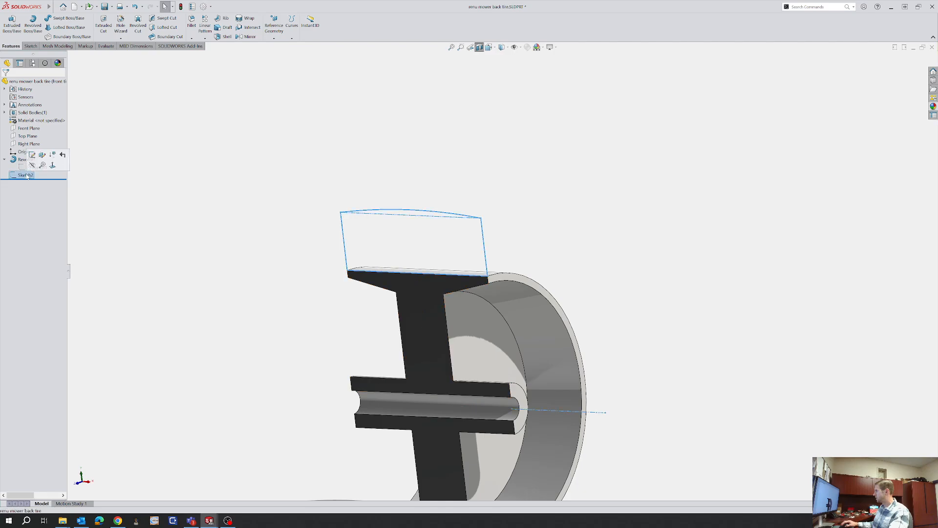
click(33, 25)
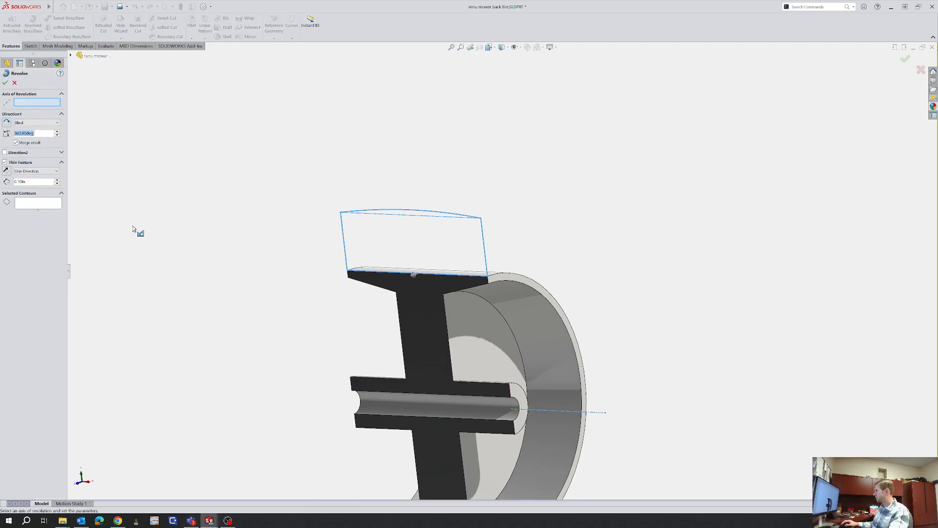
click(4, 163)
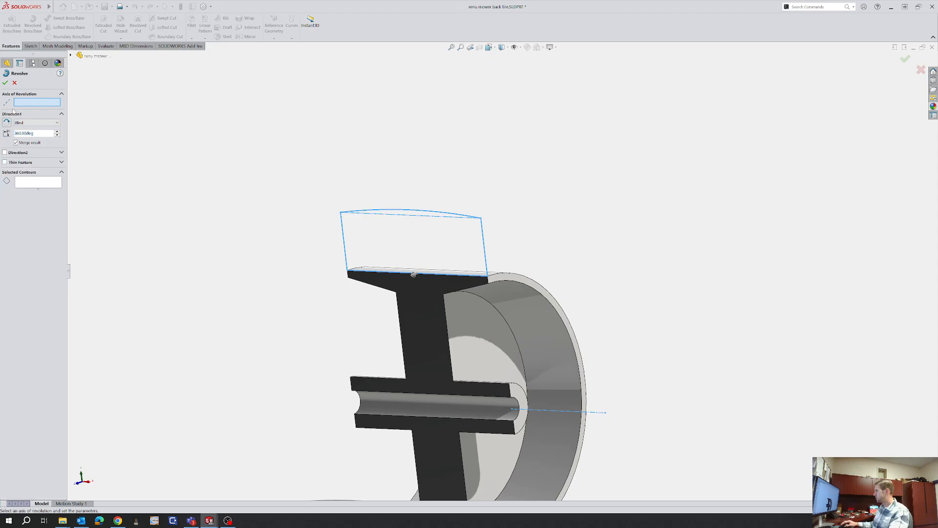
click(601, 414)
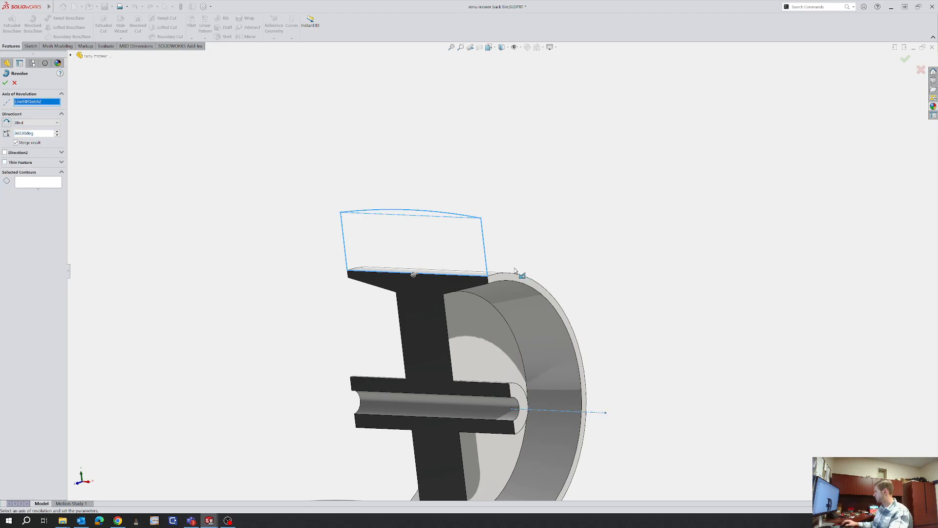
click(401, 240)
click(5, 82)
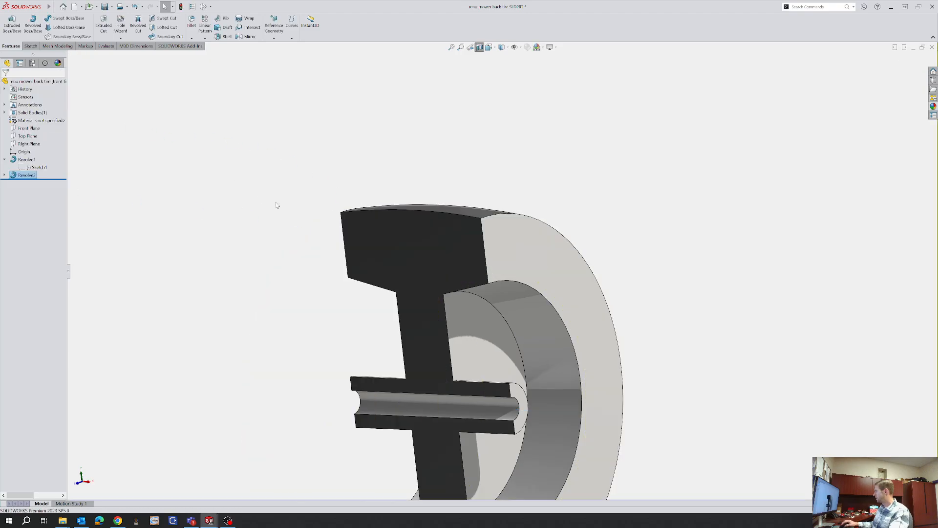
Turn off the section view and look over the complete wheel
scroll(468, 301, up, 3)
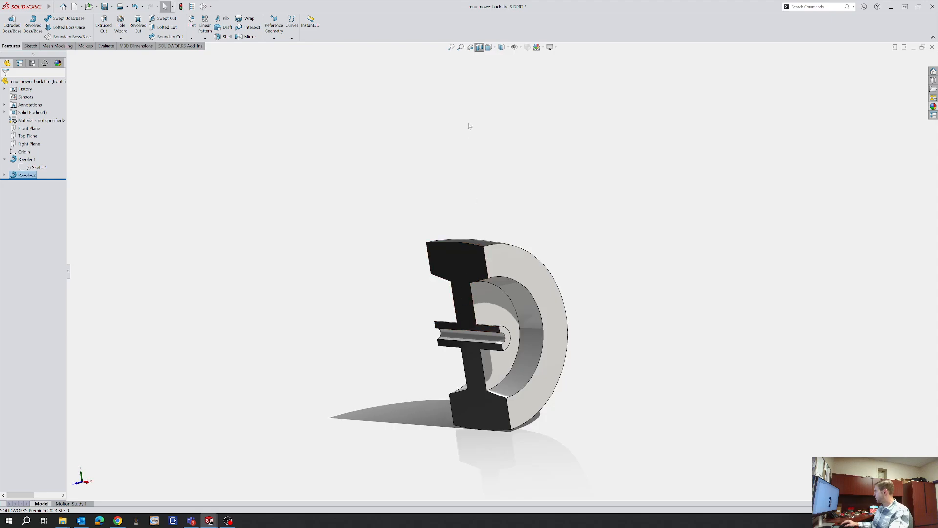
click(480, 47)
scroll(494, 296, down, 3)
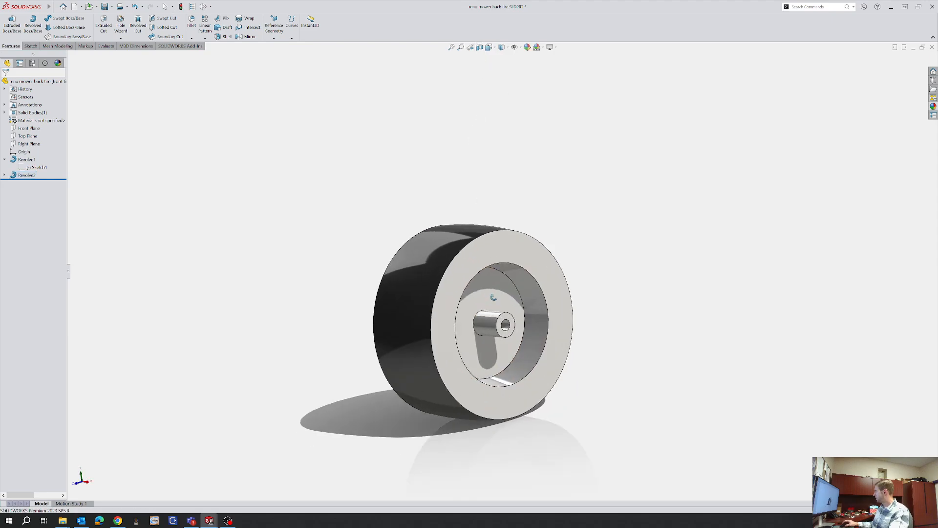
click(562, 258)
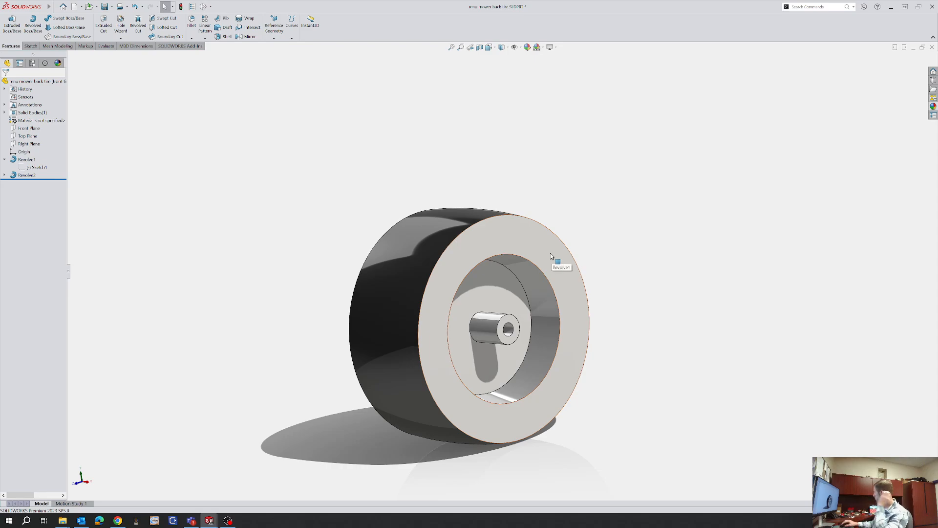
Edit the tire's revolve to turn off Merge result, making the tire a separate body from the hub
click(27, 175)
click(27, 156)
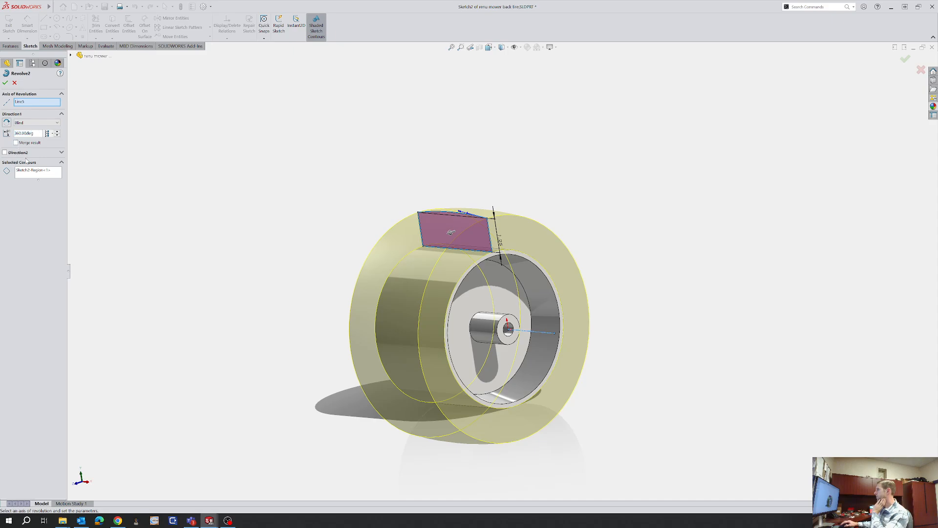
click(5, 83)
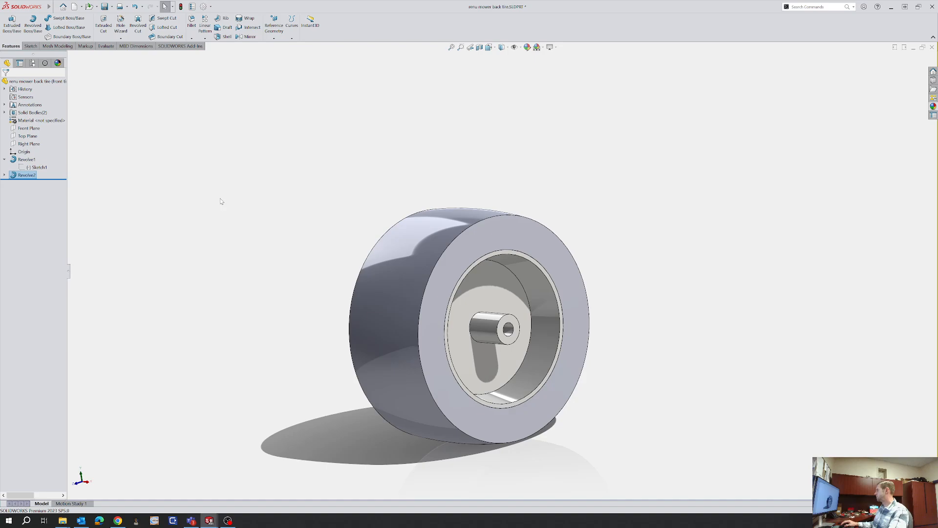
Apply a black color appearance (RGB 0, 0, 0) to the tire's revolve feature
middle_drag(435, 279, 484, 251)
click(507, 239)
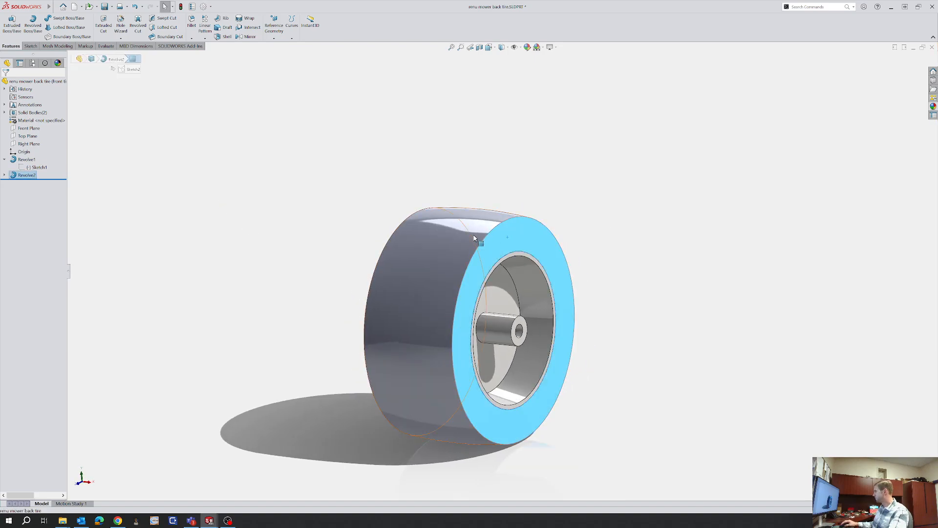
right_click(13, 176)
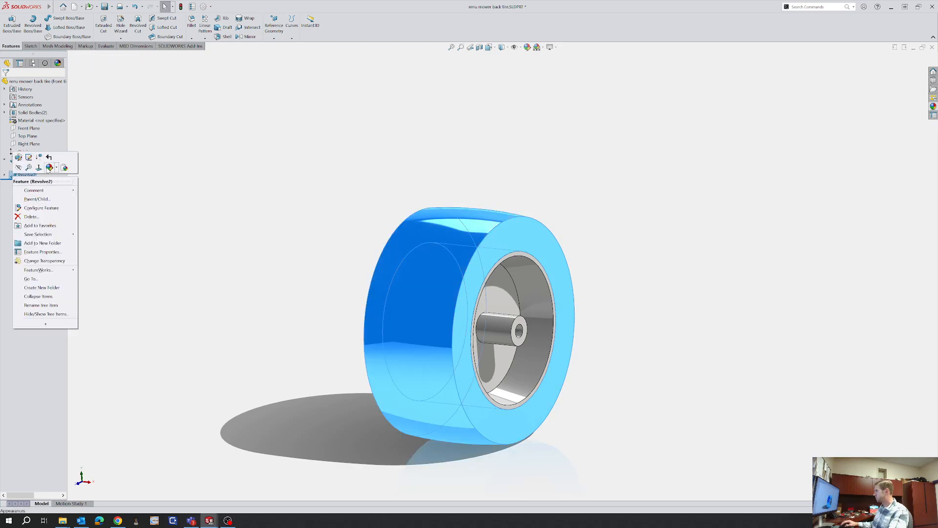
click(50, 167)
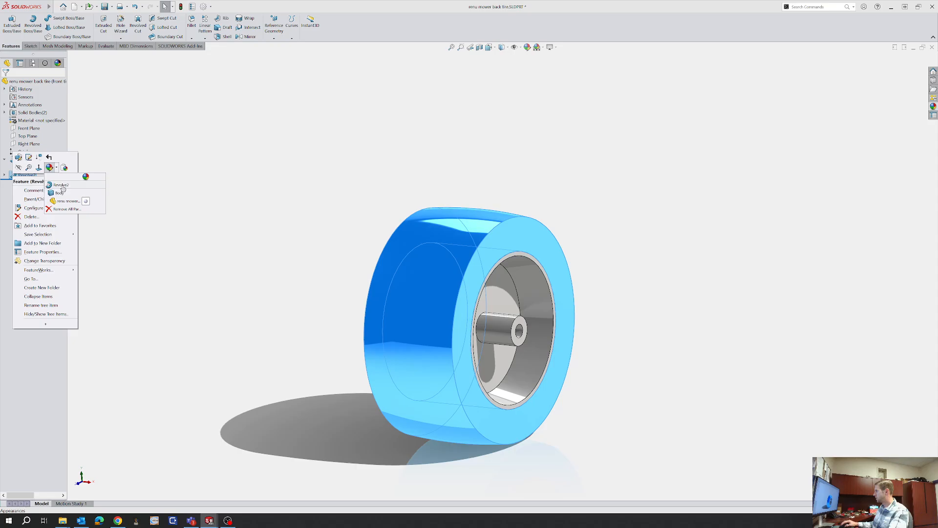
click(61, 186)
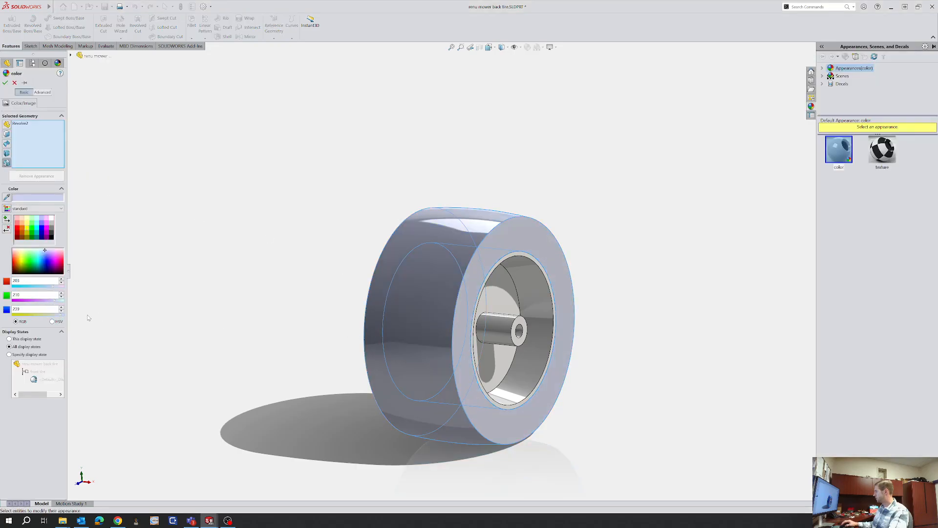
click(52, 237)
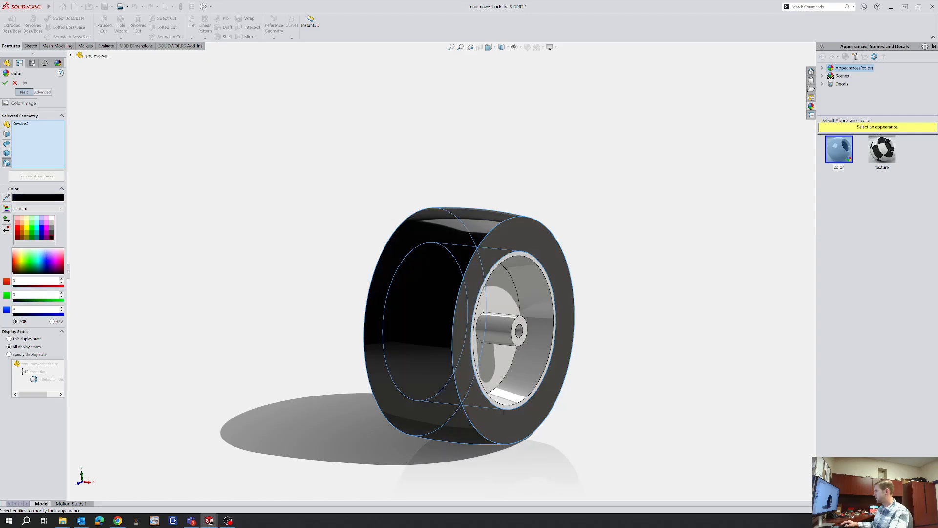
click(5, 83)
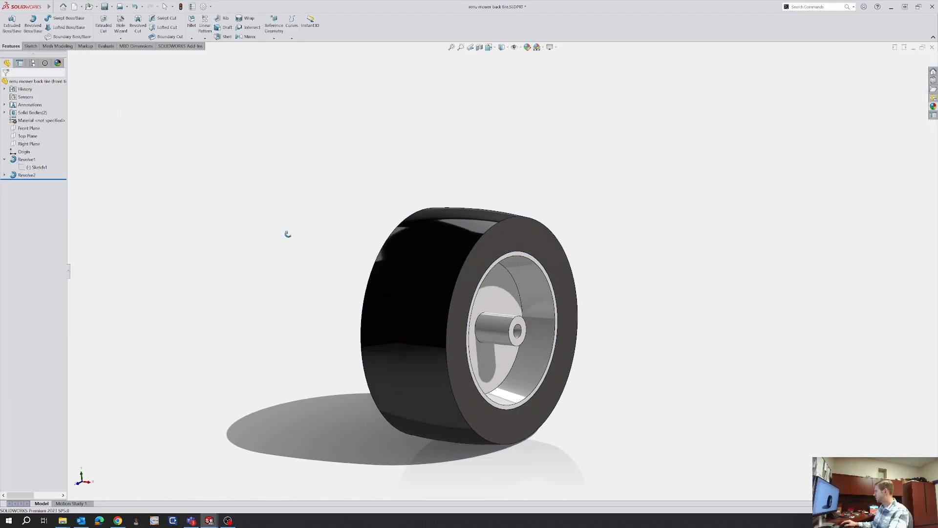
middle_drag(288, 234, 274, 246)
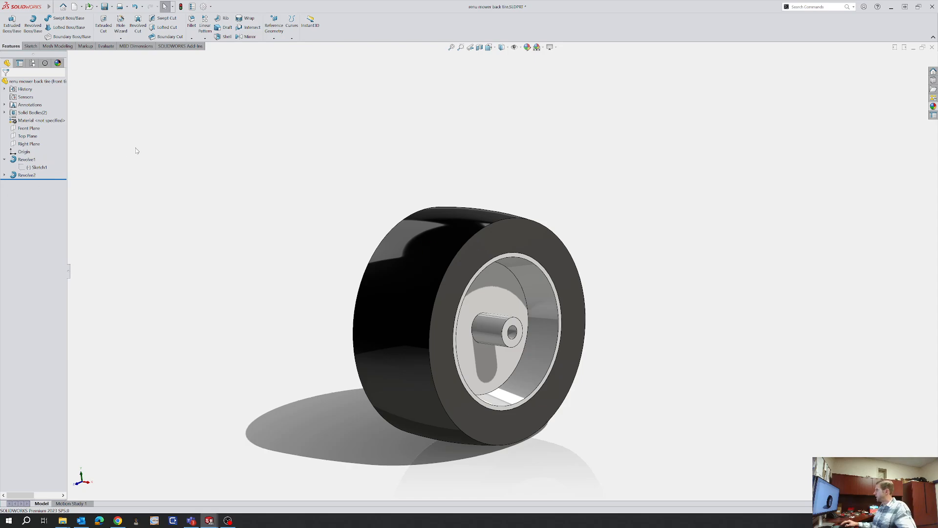
Start a sketch on the Front Plane and convert the tire's upper crowned tread edge into a sketch curve
click(29, 129)
click(35, 122)
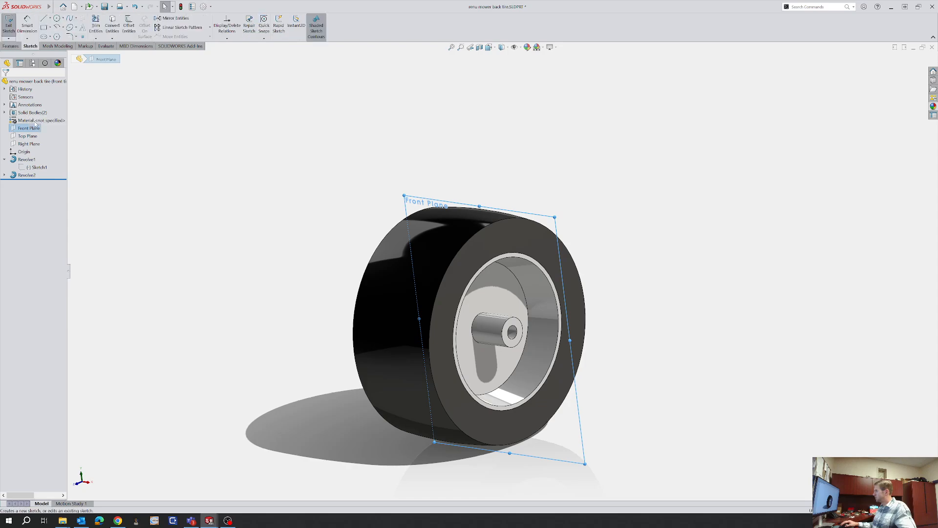
click(275, 134)
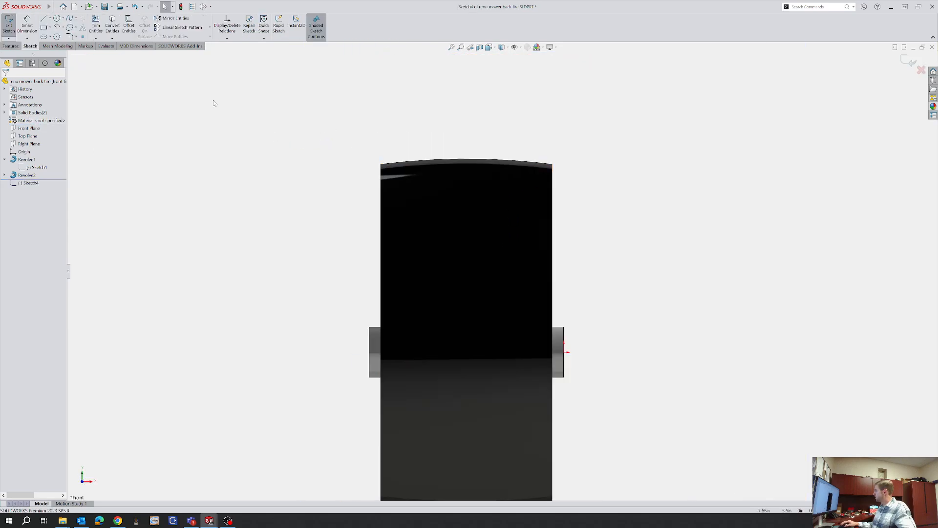
click(513, 163)
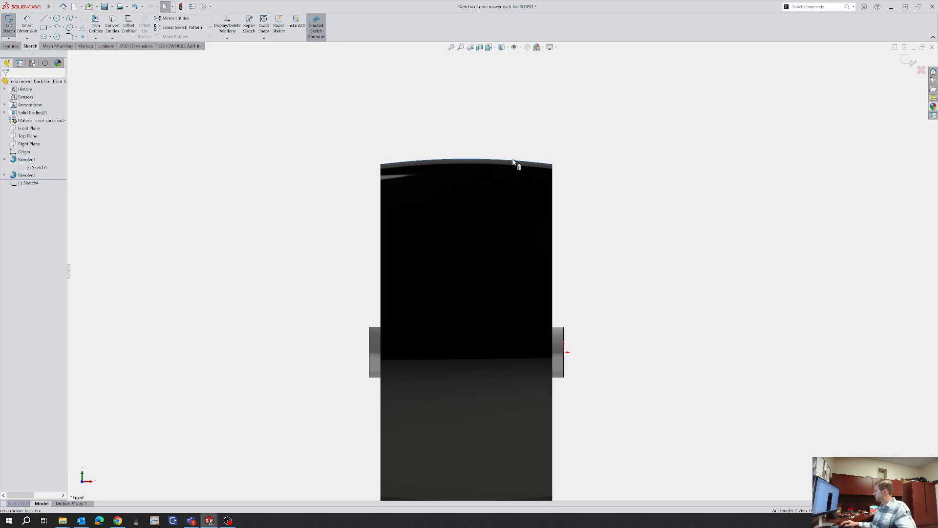
click(112, 25)
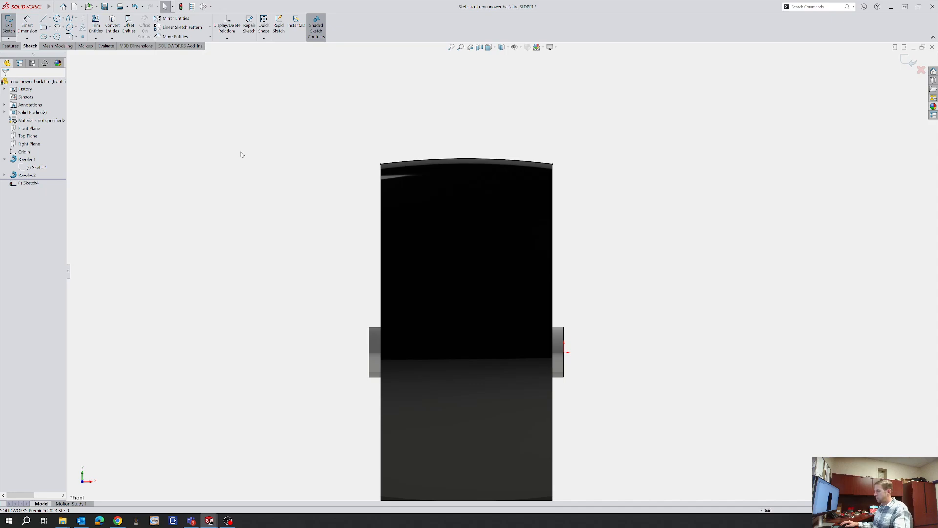
Draw vertical lines down the tire's sides from both curve ends, about 0.6 in long on the left and 0.5 in on the right
key(l)
click(380, 164)
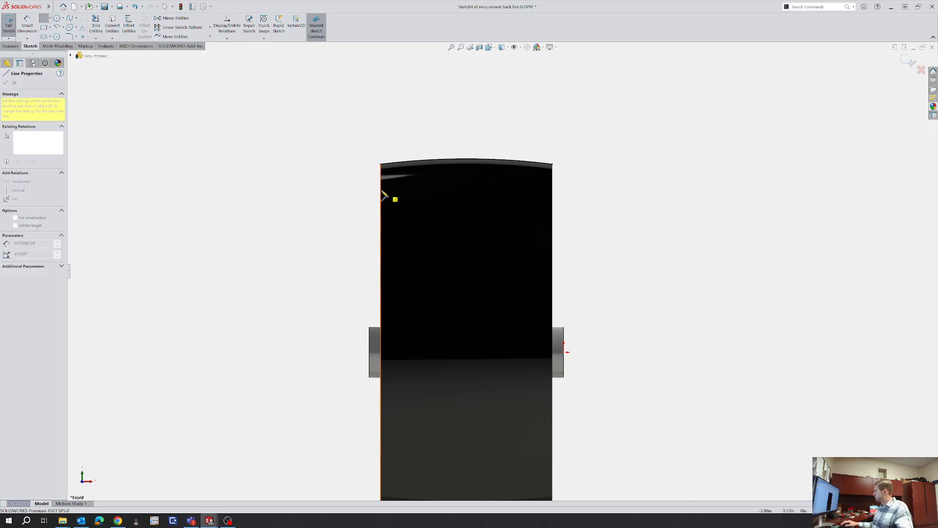
click(381, 193)
key(Escape)
key(l)
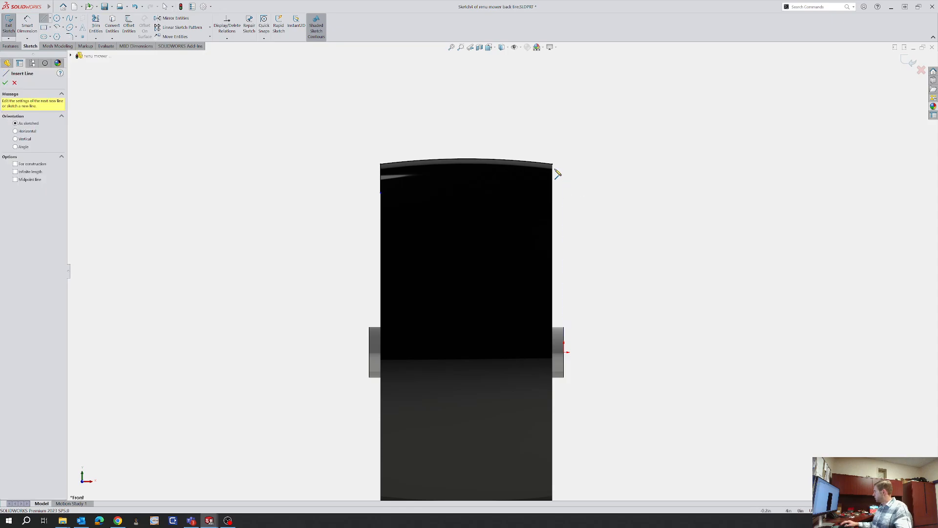
click(553, 164)
click(552, 187)
key(Escape)
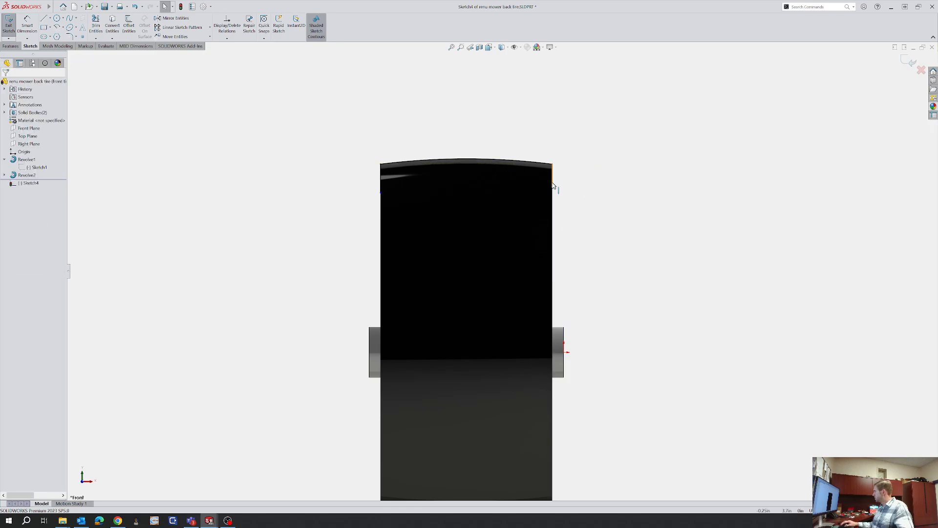
Make the two side lines equal in length and dimension the left one to 1 in
ctrl+click(381, 182)
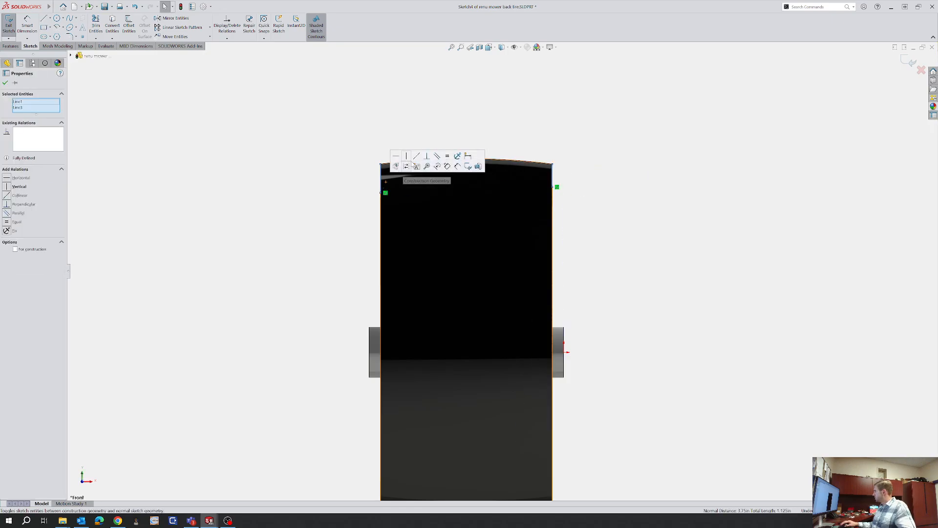
click(446, 165)
click(321, 169)
key(d)
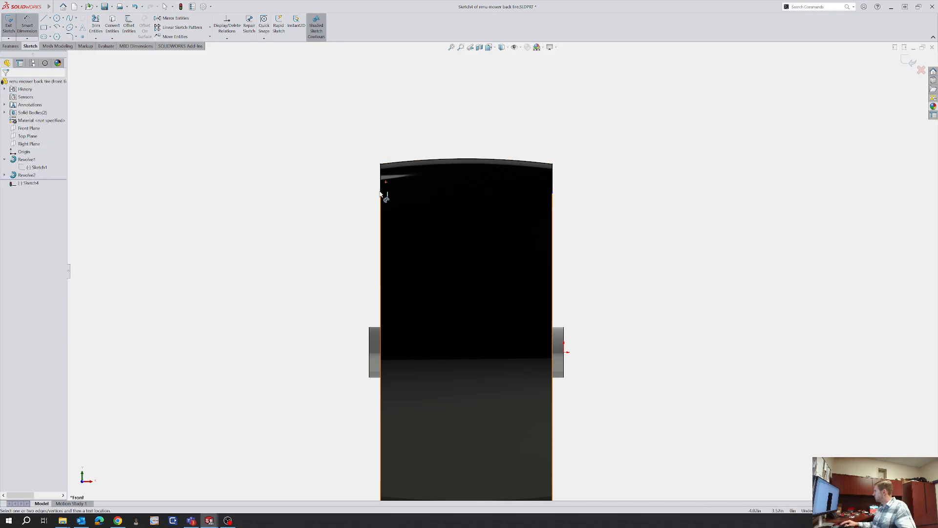
click(381, 183)
click(351, 179)
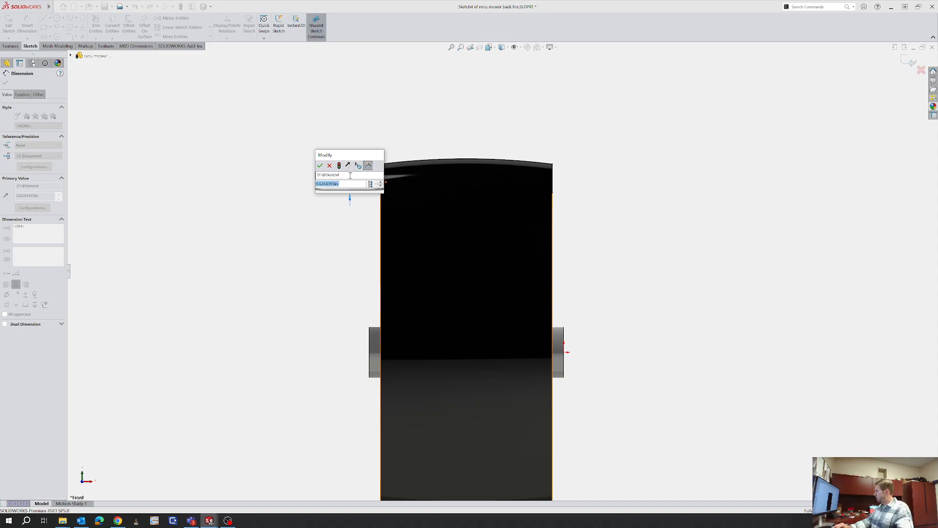
text(1)
key(Return)
key(Escape)
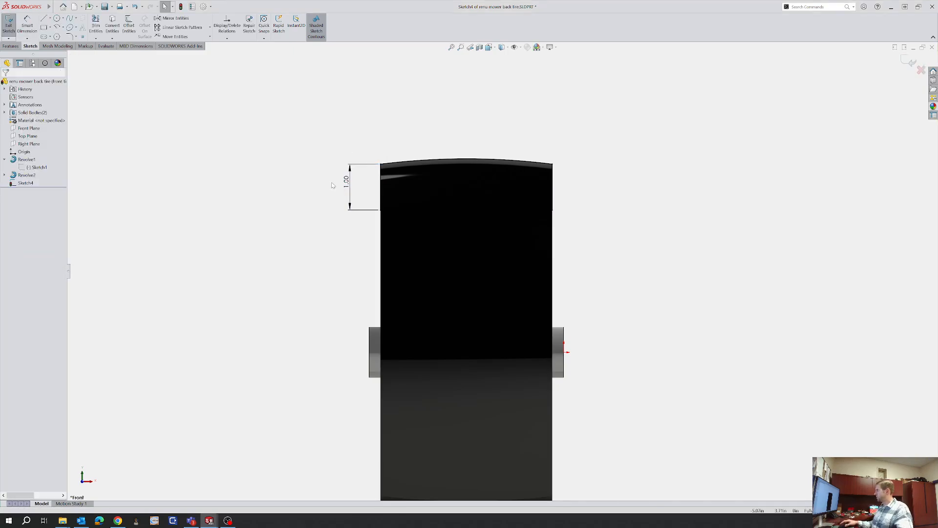
Copy only the converted tread curve from its left end to the lower end of the left side line
click(208, 39)
click(177, 54)
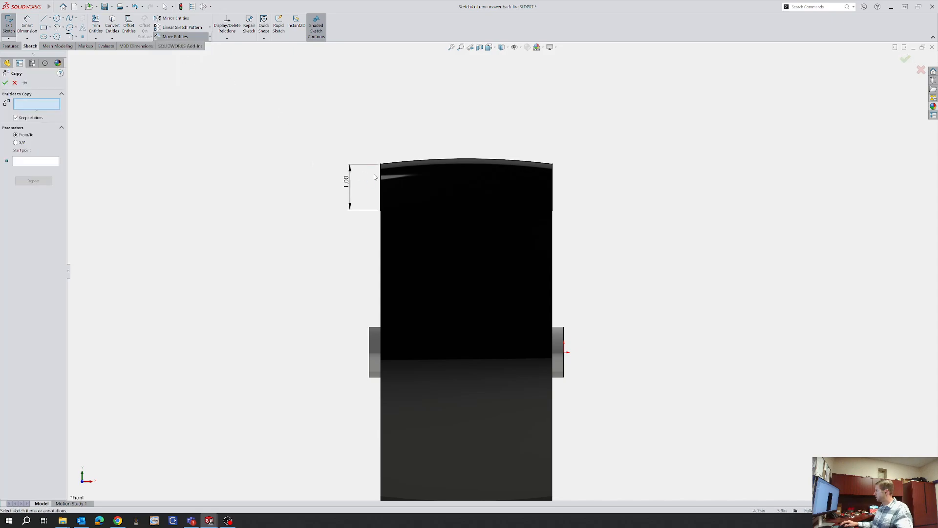
drag(691, 192, 318, 139)
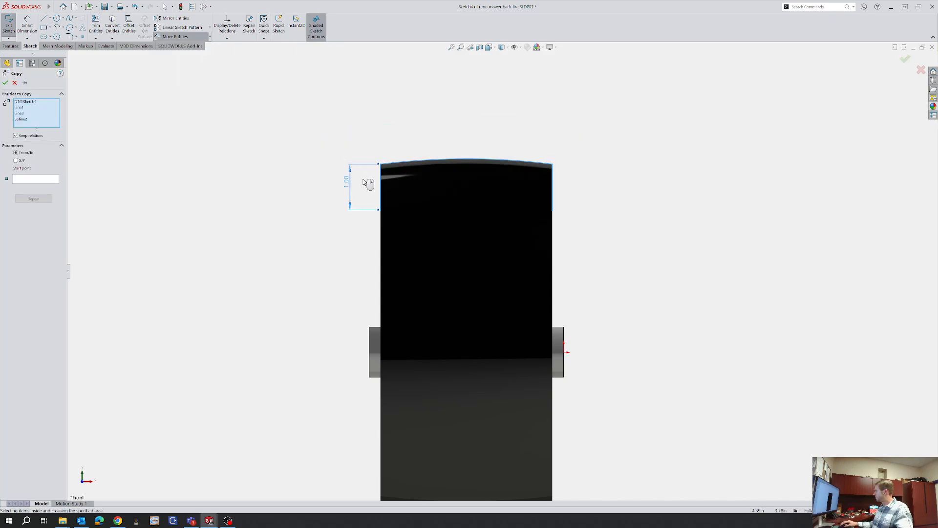
click(380, 181)
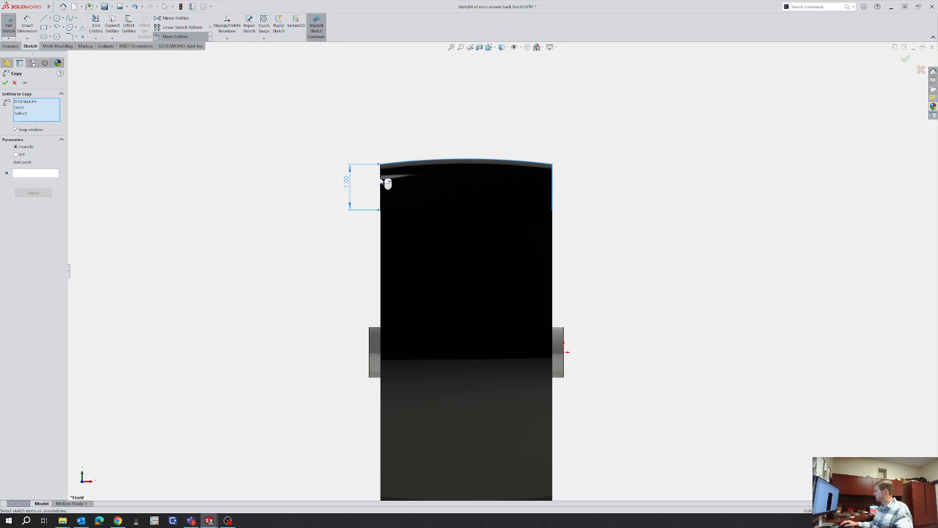
click(554, 187)
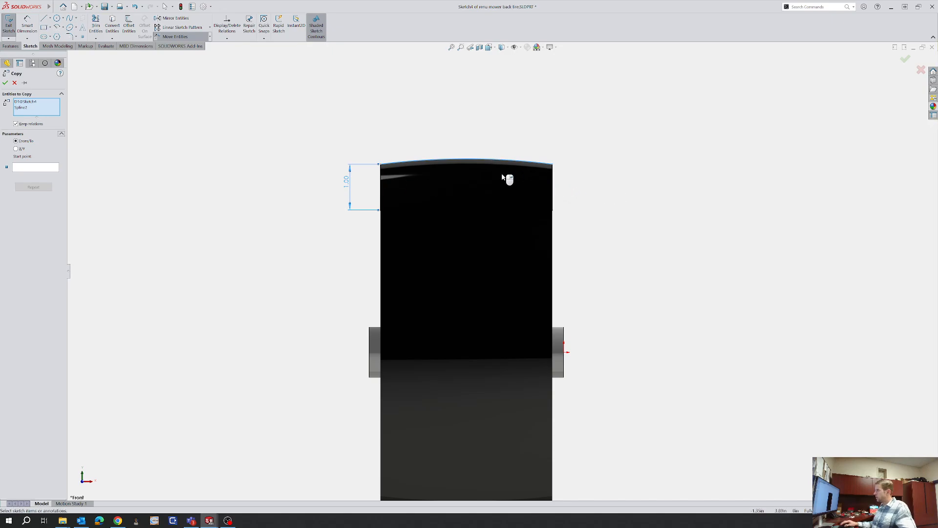
right_click(412, 172)
click(381, 165)
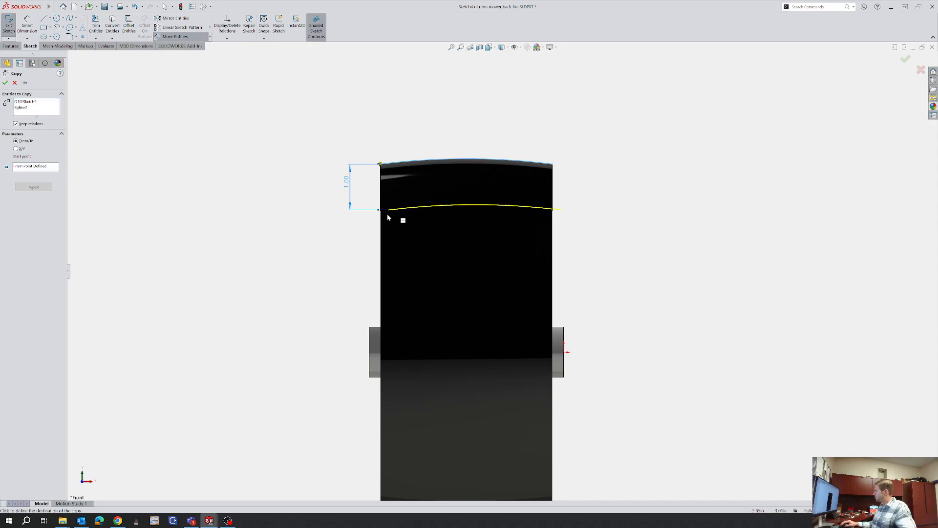
click(380, 210)
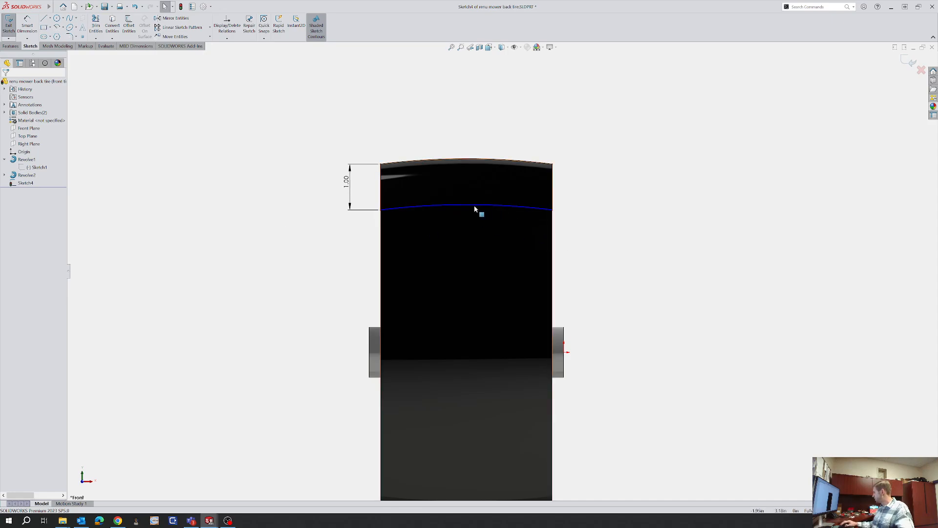
Pull the copied curve away and make its left endpoint coincident with the lower end of the left side line
drag(477, 208, 486, 195)
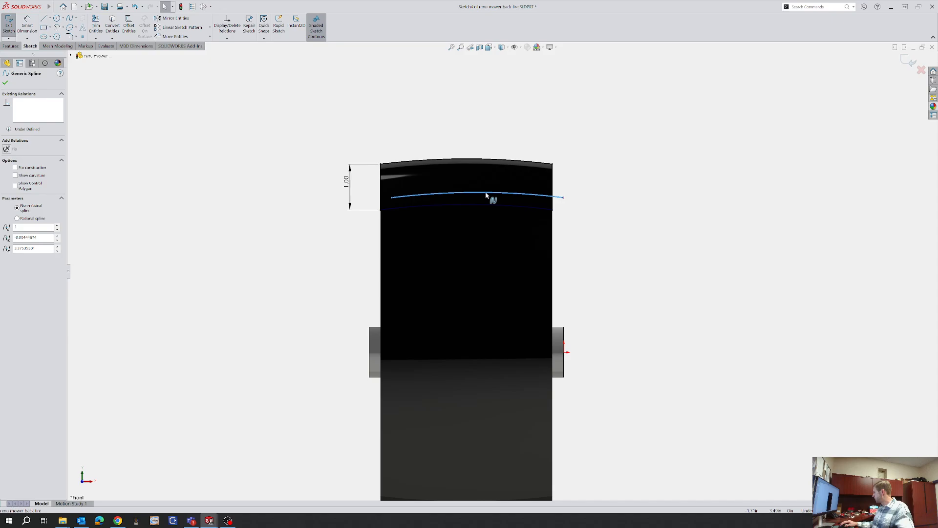
click(337, 198)
click(392, 197)
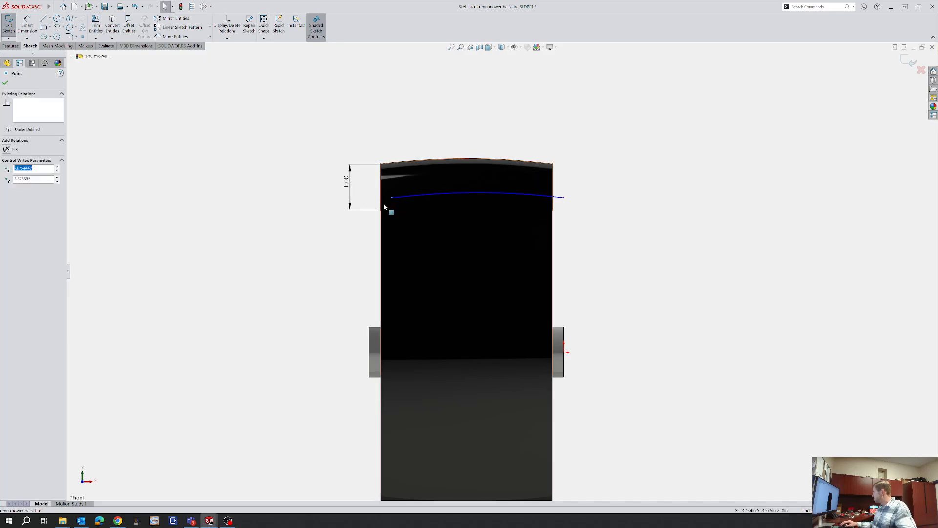
ctrl+click(381, 210)
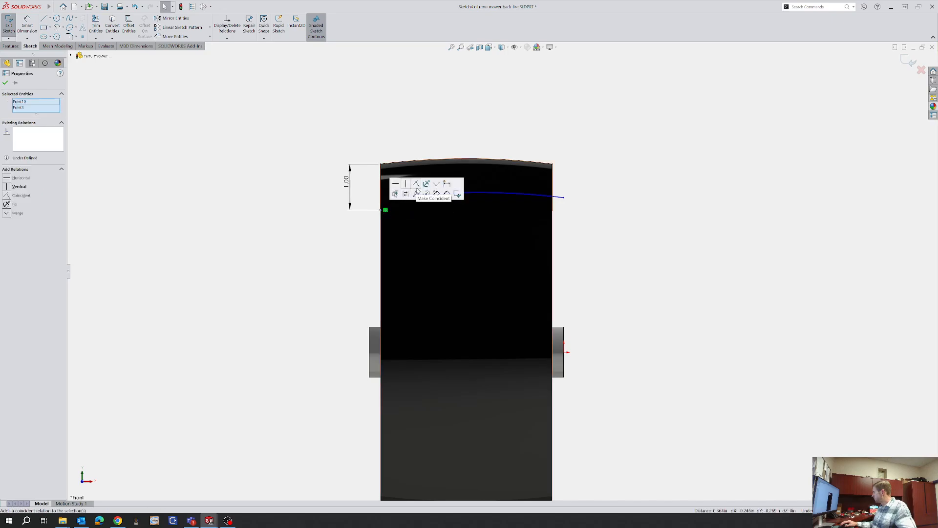
click(418, 185)
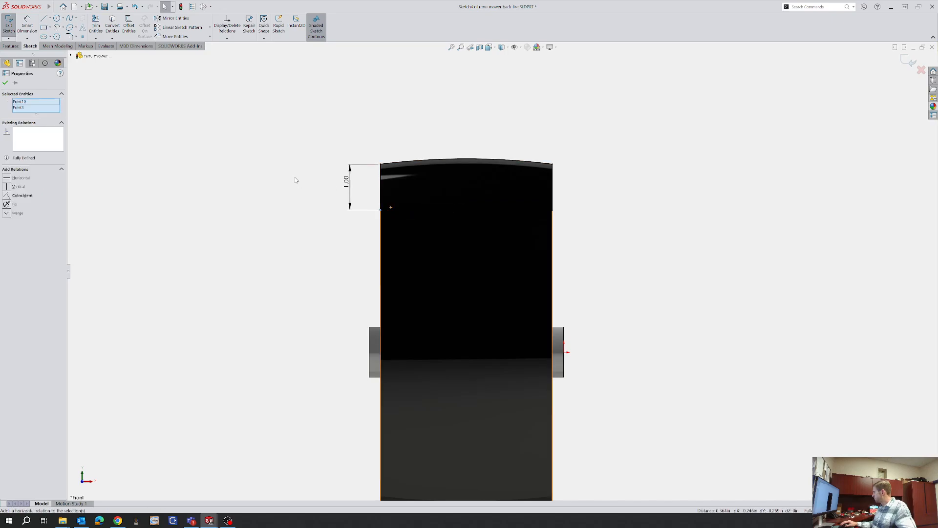
click(295, 177)
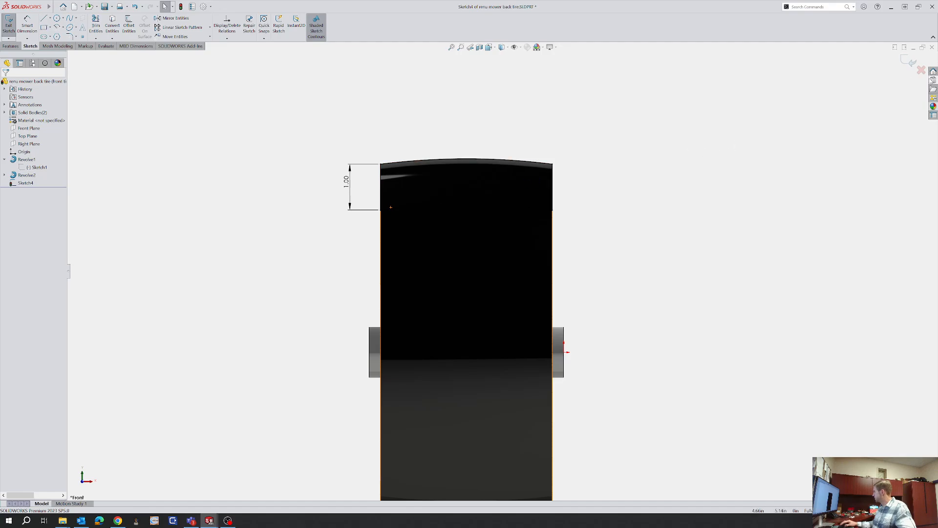
click(908, 64)
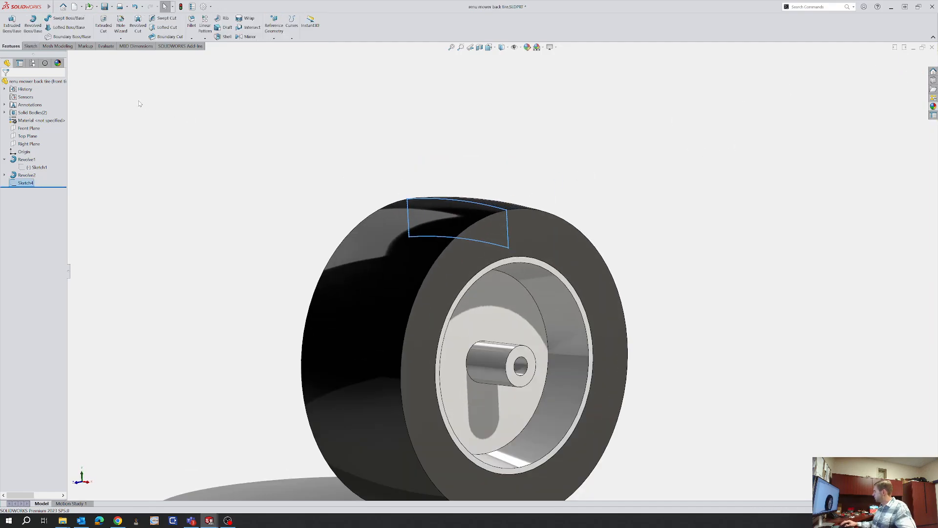
click(139, 28)
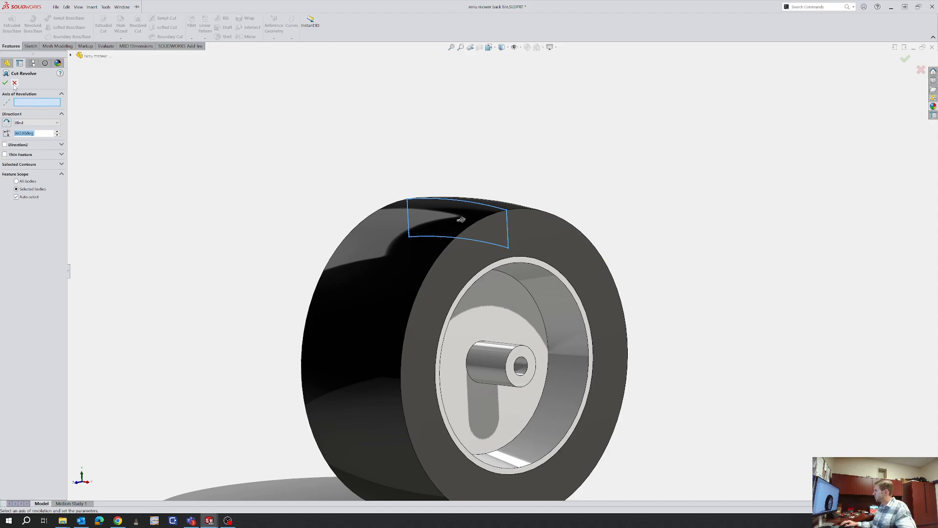
click(15, 83)
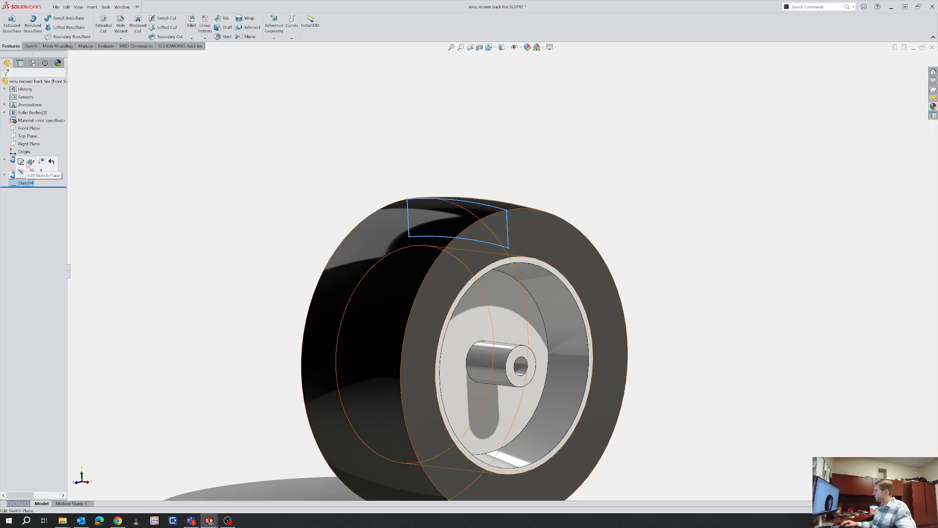
Reopen the tread cut profile sketch and draw a near-horizontal line about 1.3 in long outward from the origin
click(21, 161)
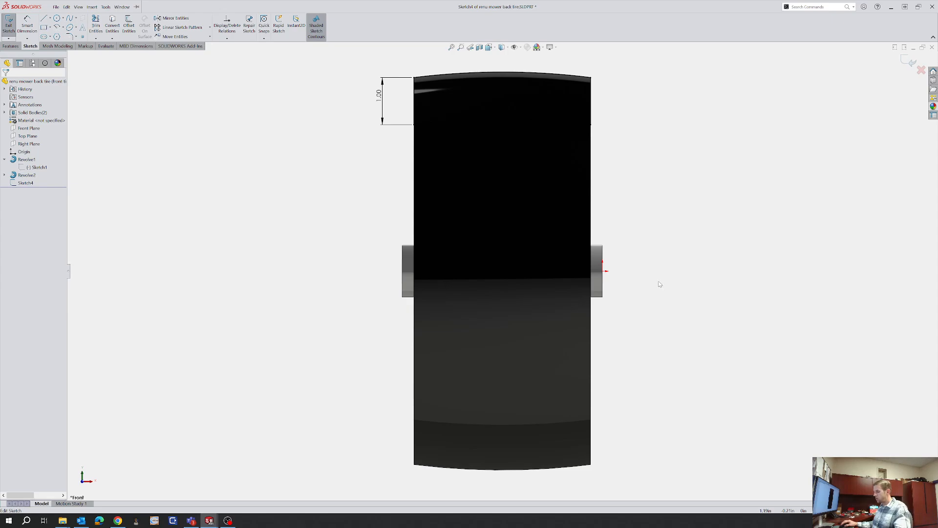
key(l)
click(605, 272)
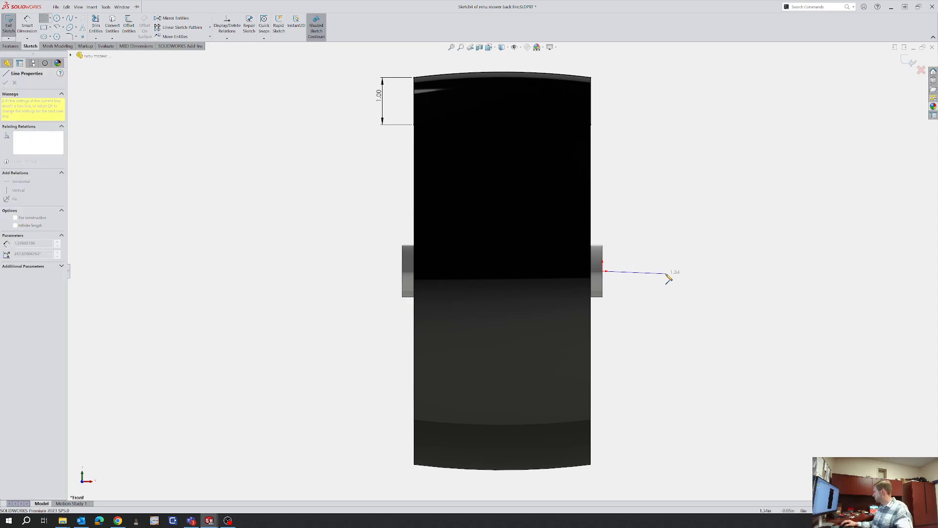
click(670, 270)
key(Escape)
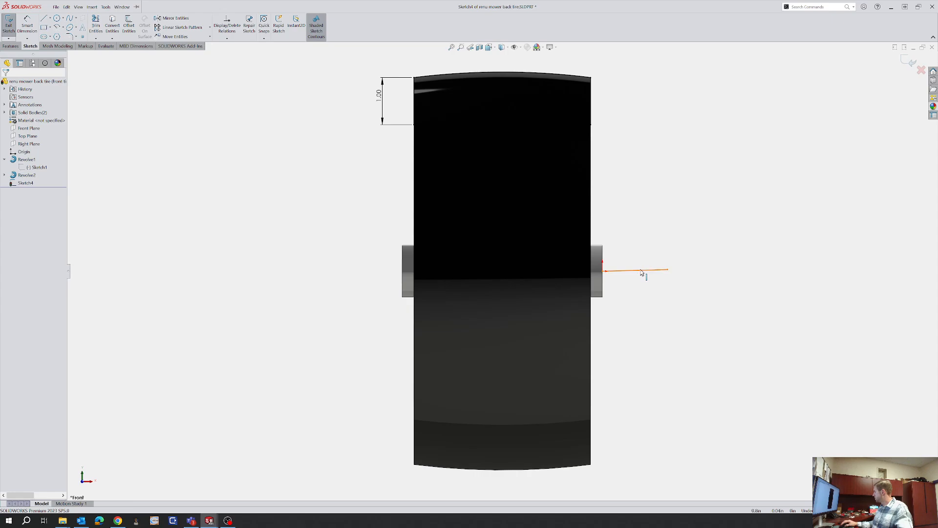
Make the line from the origin a horizontal construction line and finish the tread cut sketch
click(642, 272)
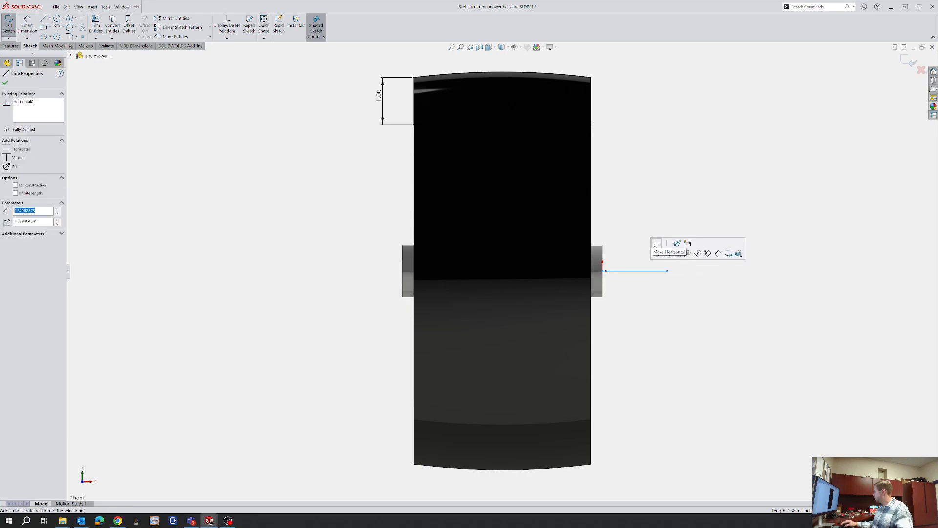
click(631, 195)
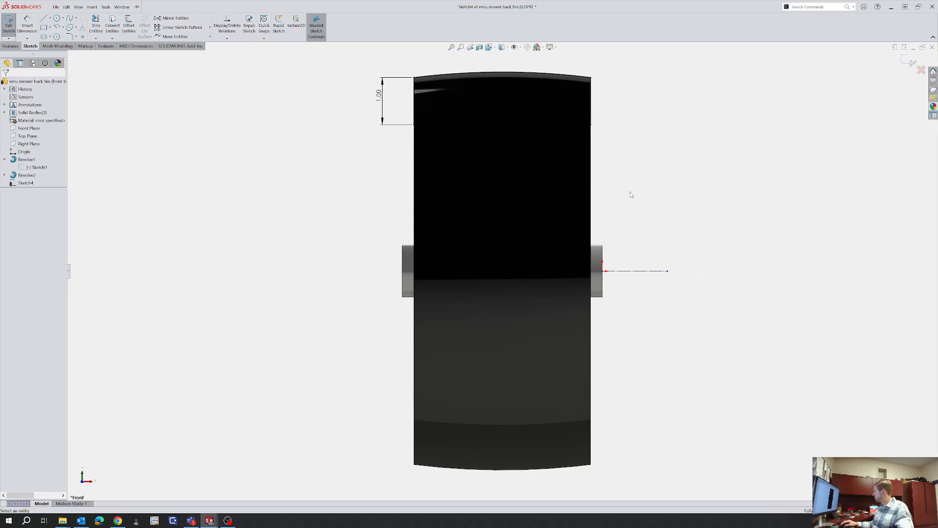
click(905, 63)
Create a 360-degree revolved cut from the tread profile sketch about the horizontal construction line
click(33, 24)
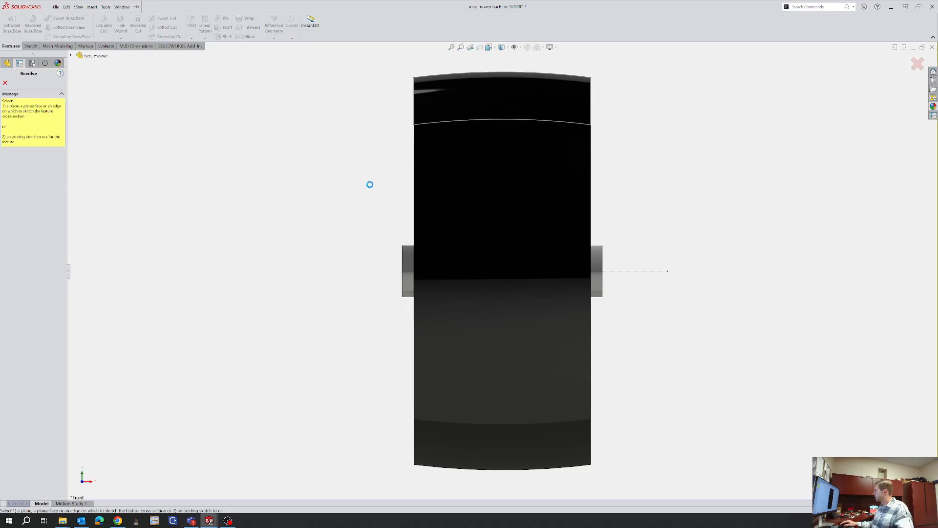
click(71, 56)
click(101, 150)
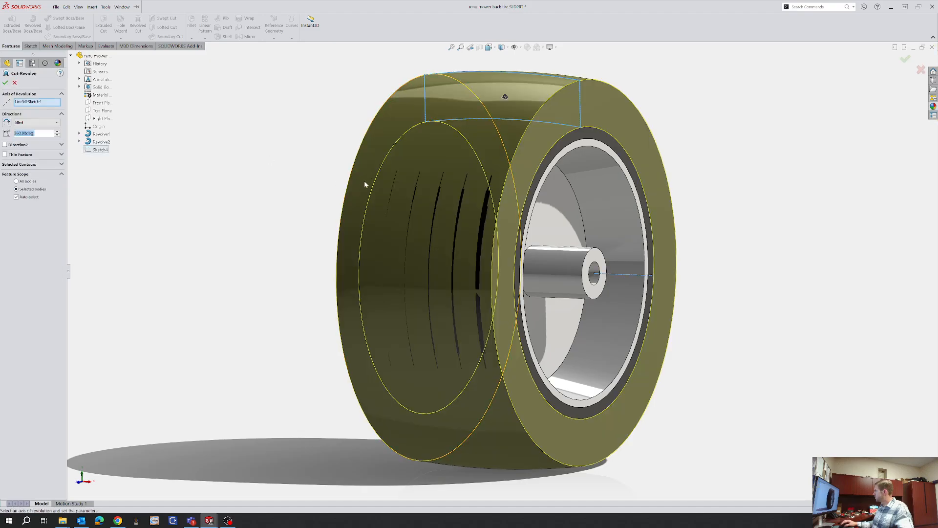
key(Return)
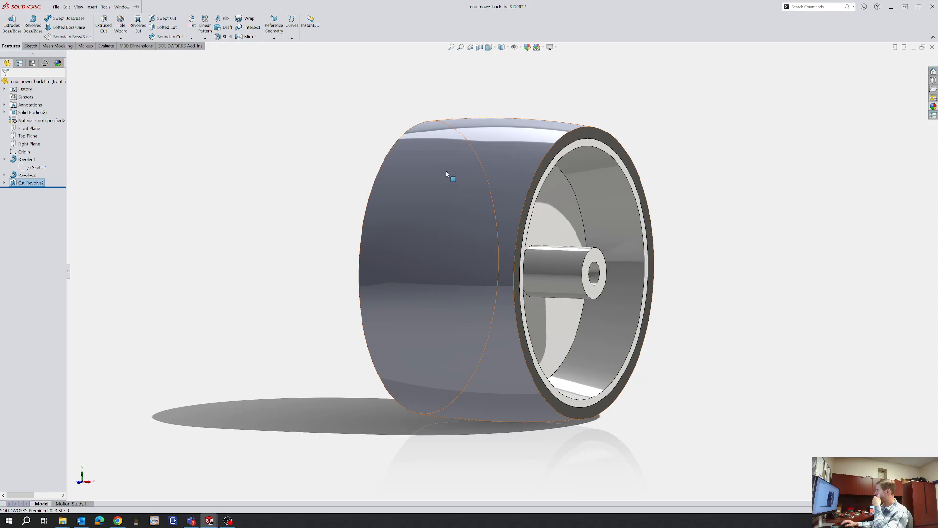
Edit the revolved cut's sketch, set the side line dimension to 0.5 in, and rebuild the wheel
click(5, 183)
click(25, 190)
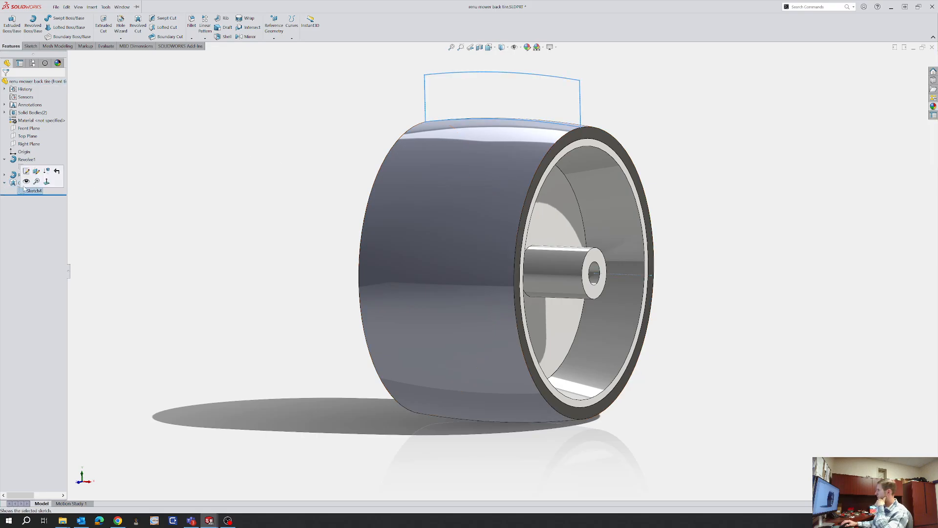
click(26, 173)
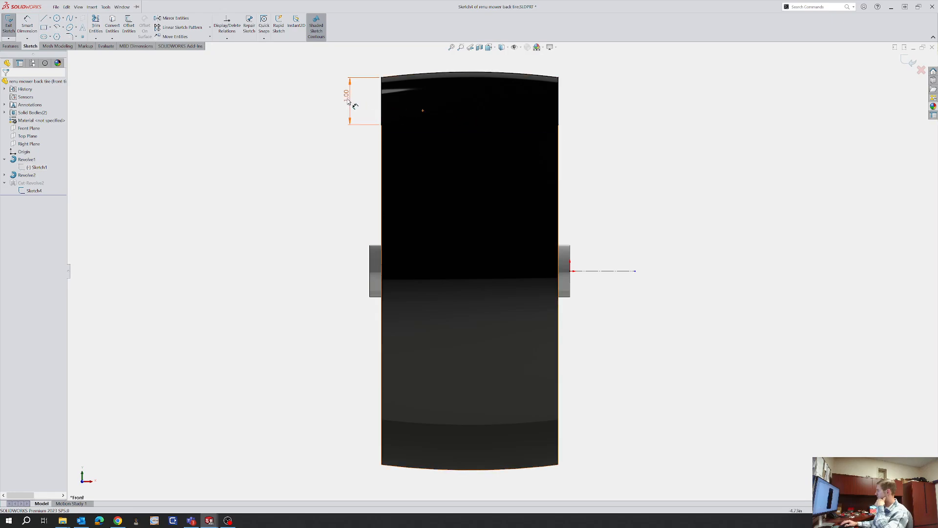
double_click(348, 101)
text(.5)
key(Return)
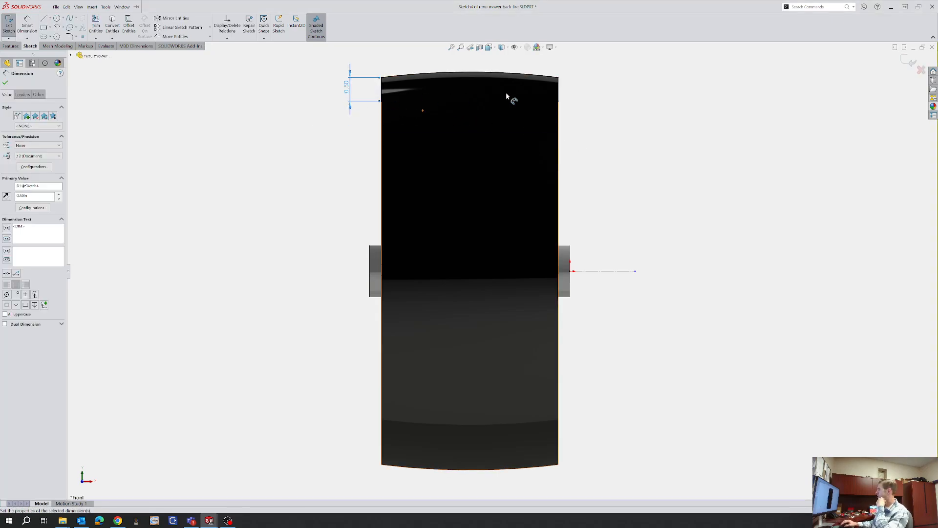
click(910, 63)
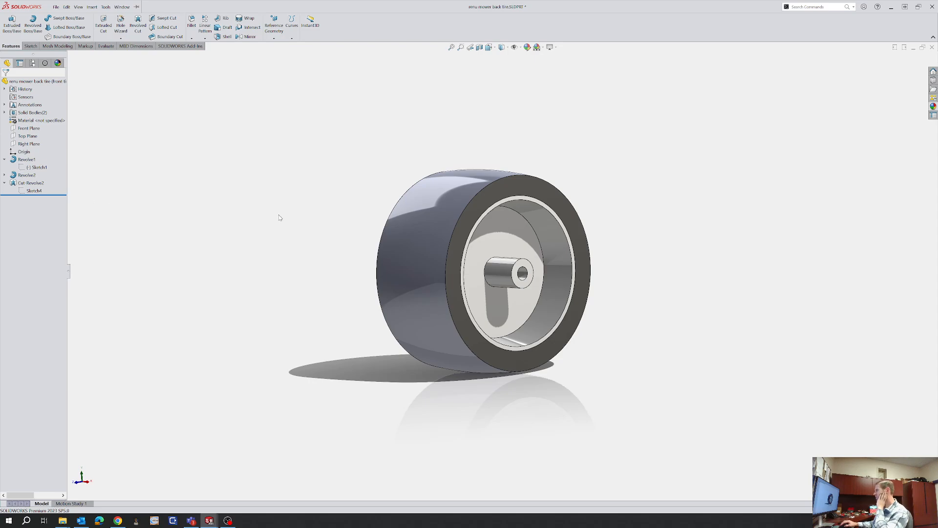
Edit the revolved cut's sketch again, set the side line dimension to 0.25 in, and rebuild the wheel
click(28, 190)
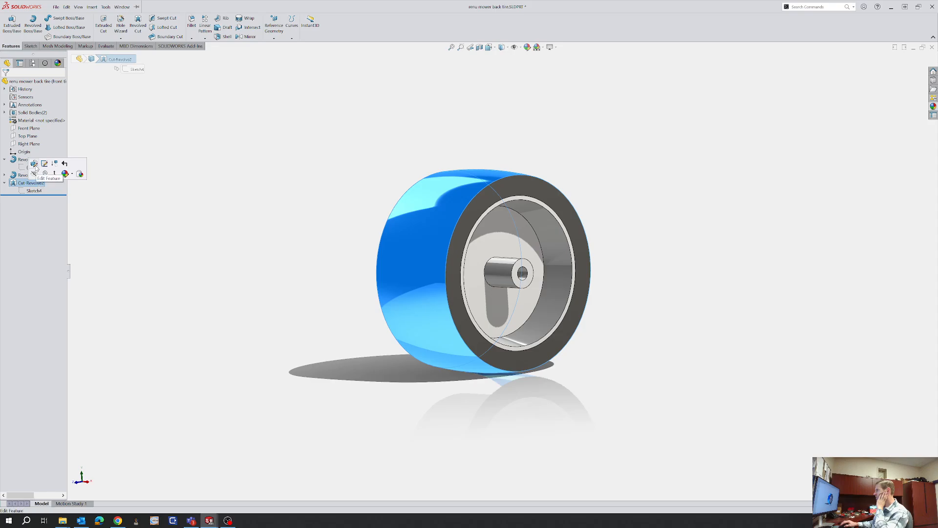
click(33, 173)
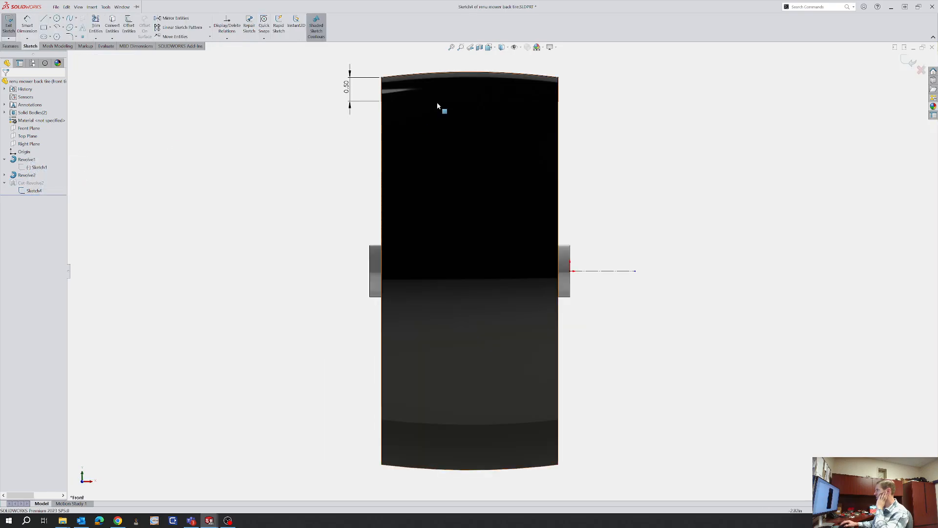
double_click(348, 88)
text(0.25)
key(Return)
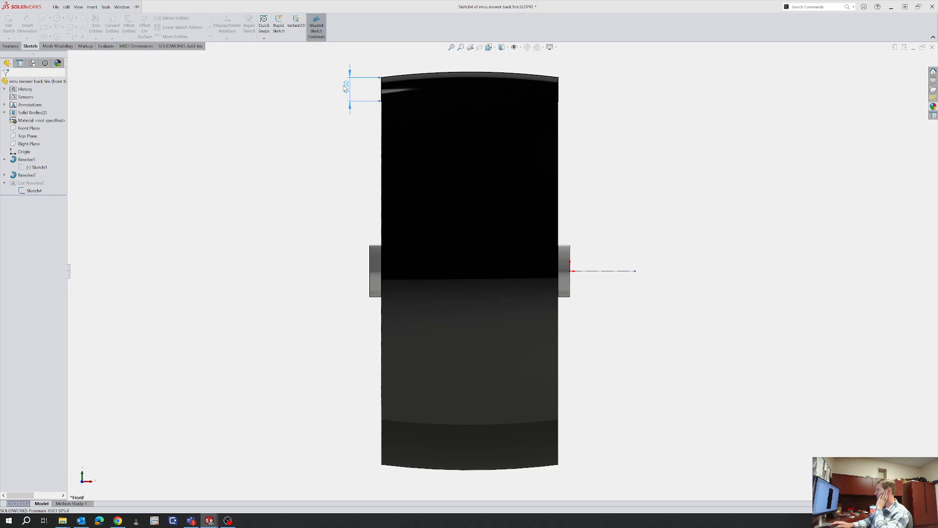
click(912, 61)
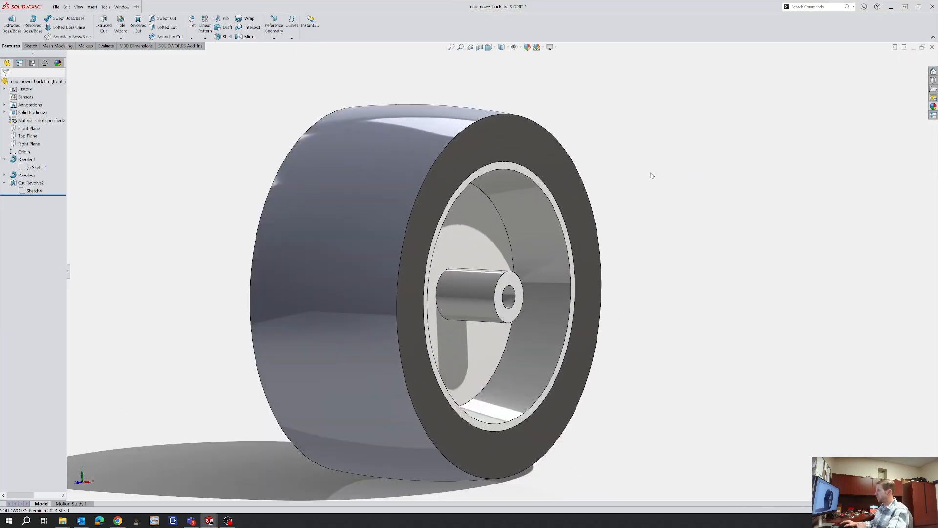
scroll(486, 230, up, 3)
middle_drag(486, 229, 477, 240)
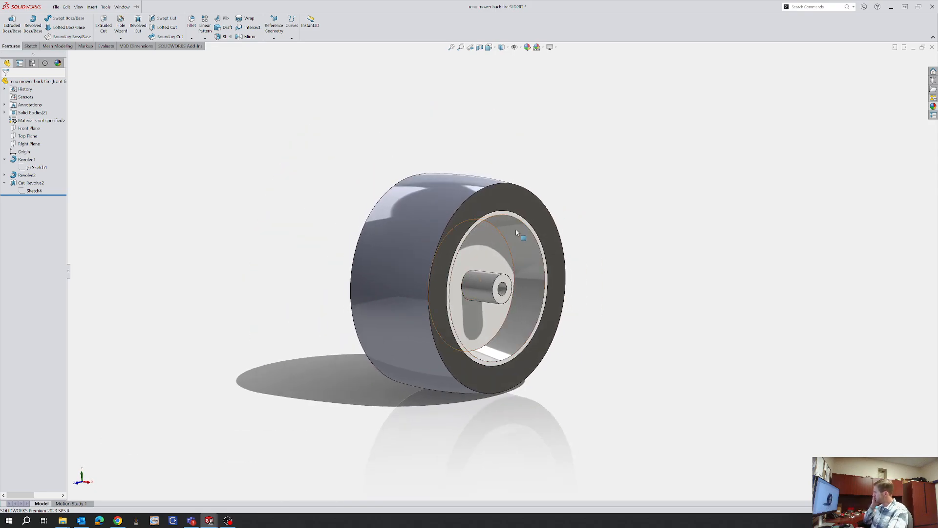
click(430, 210)
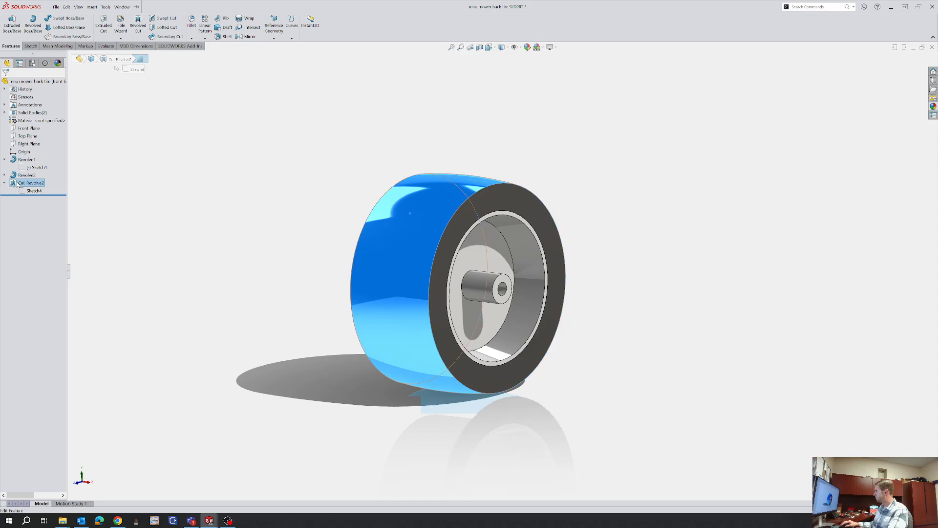
right_click(17, 184)
click(54, 173)
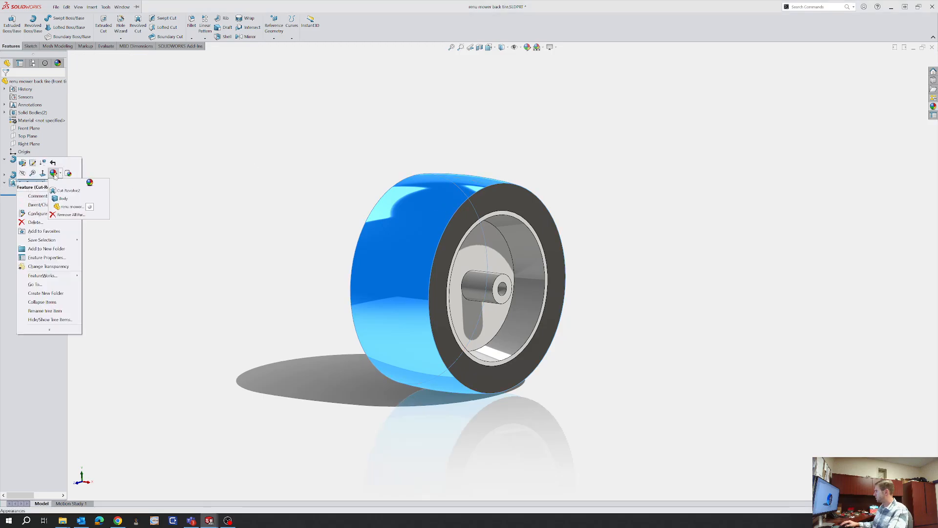
click(63, 199)
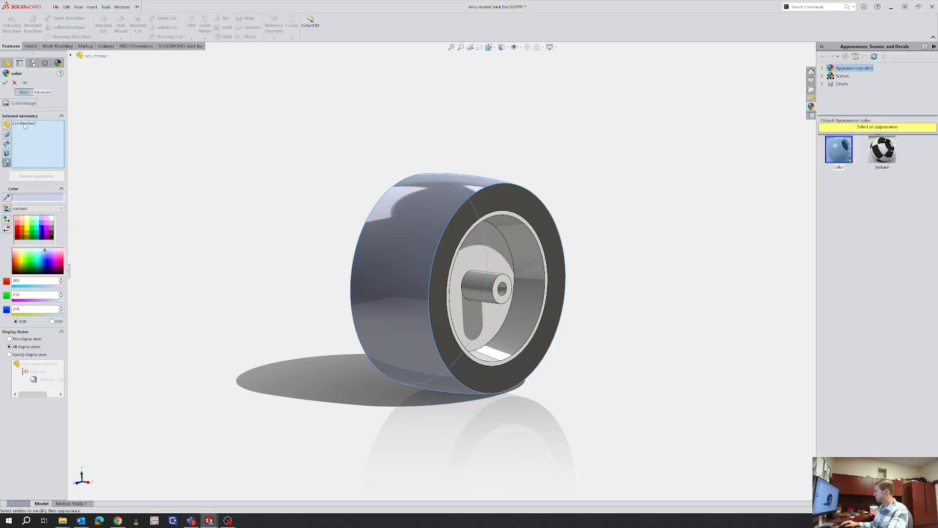
click(6, 83)
middle_drag(278, 204, 324, 236)
Apply a dark gray color to the revolved cut's tread face and save the tire part
click(414, 245)
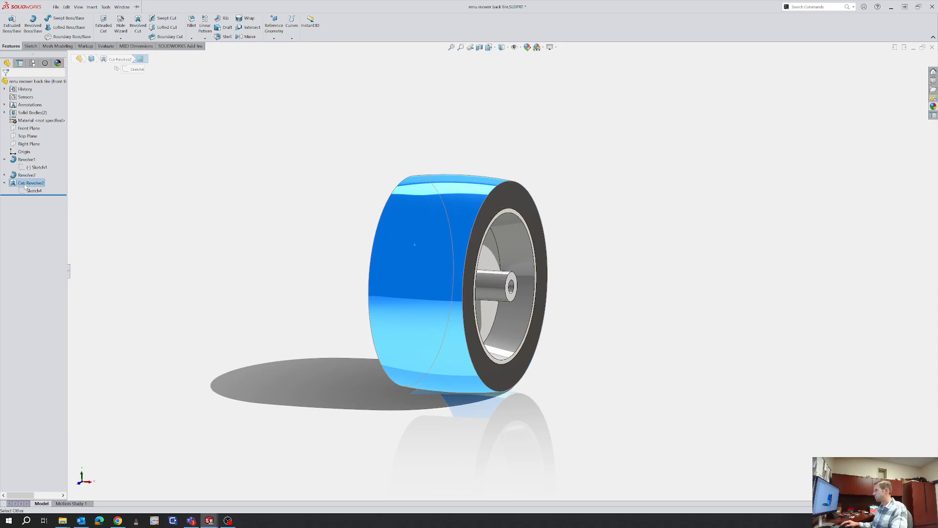
right_click(28, 182)
click(62, 175)
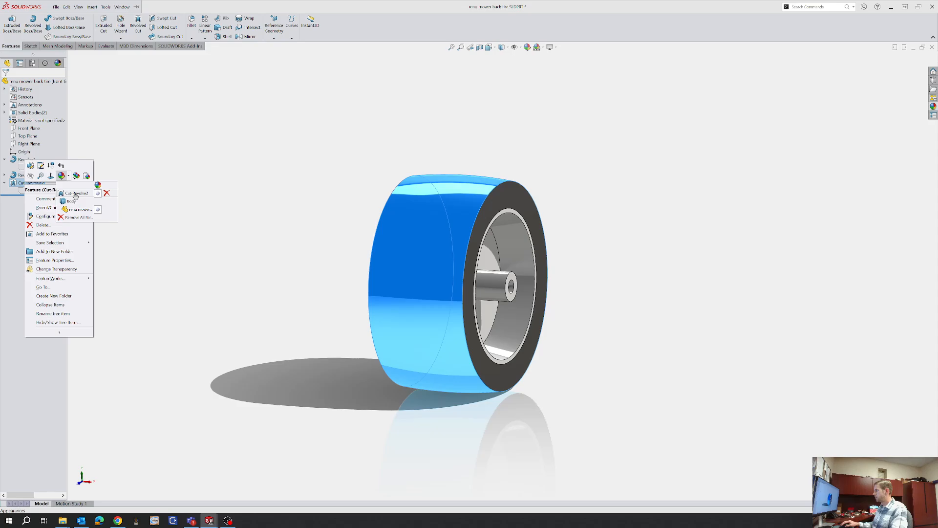
click(75, 194)
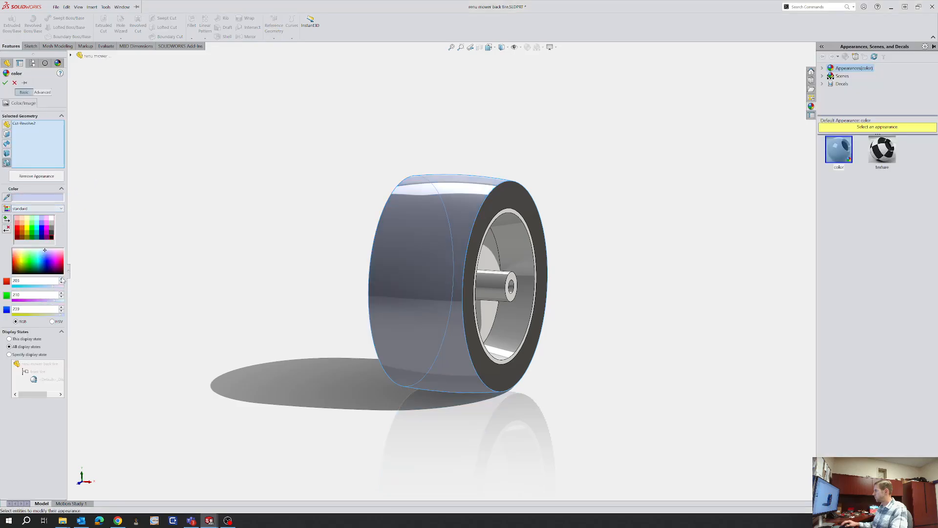
click(52, 237)
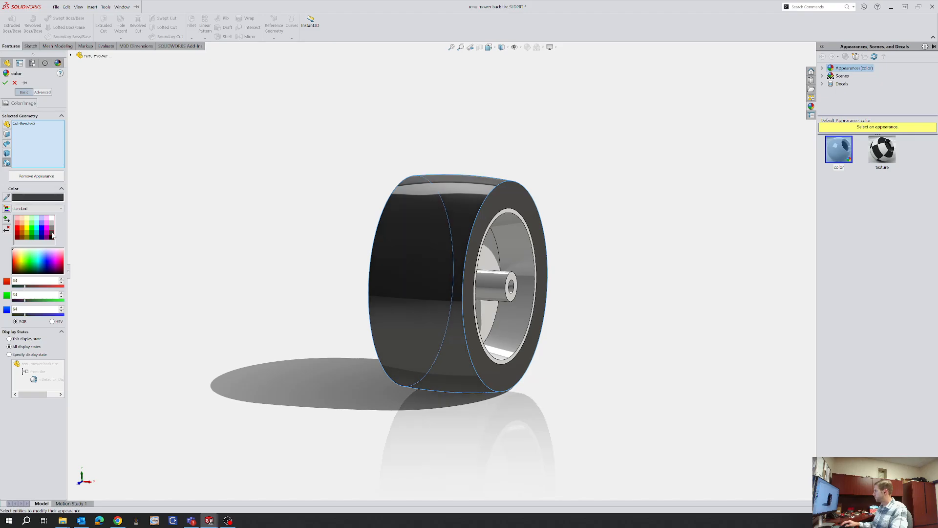
click(5, 83)
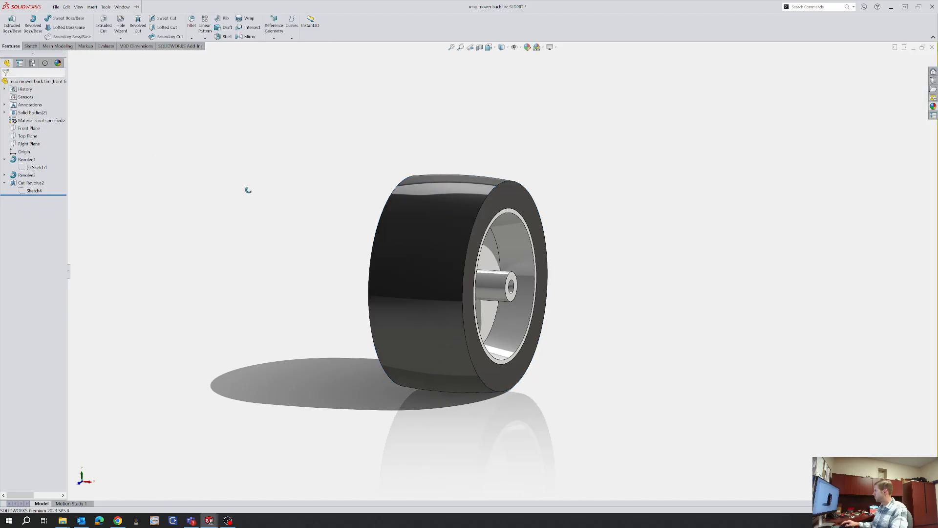
middle_drag(245, 189, 218, 203)
key(ctrl+s)
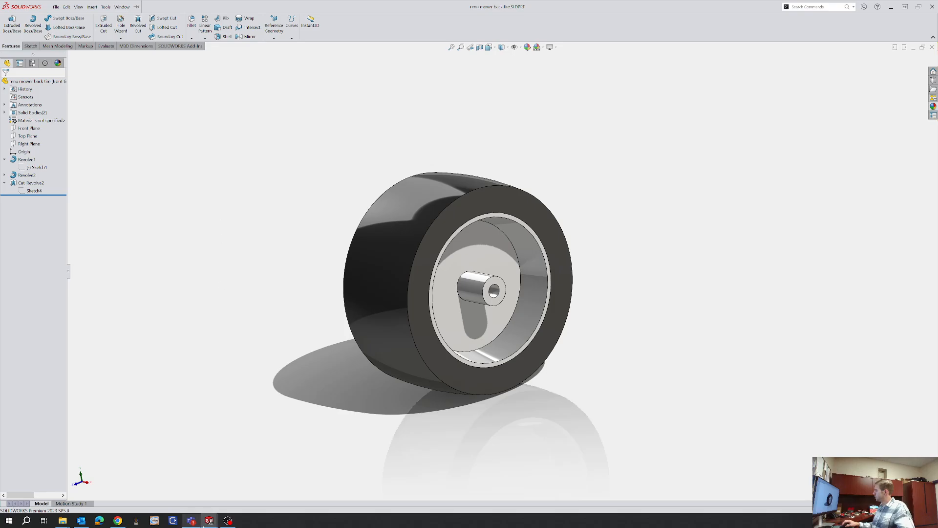
Switch to the renu mower assembly
mouse_move(212, 517)
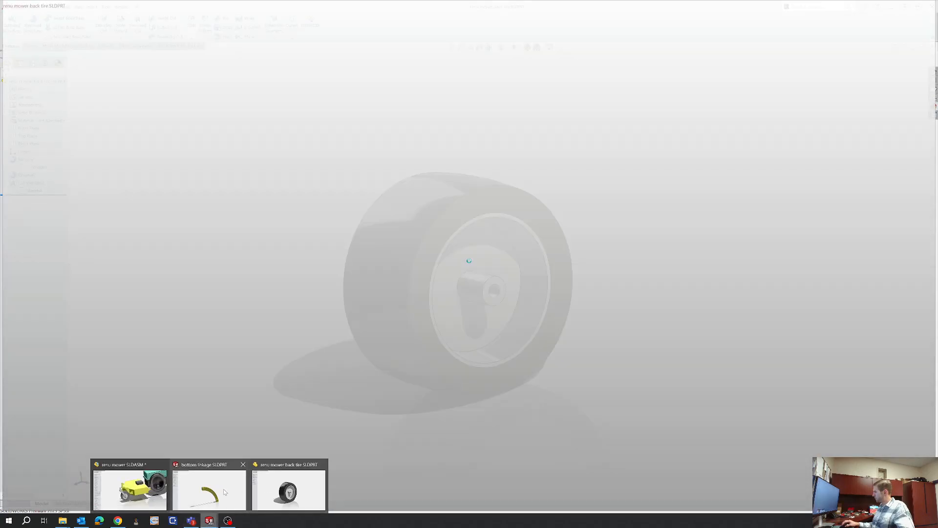
click(144, 489)
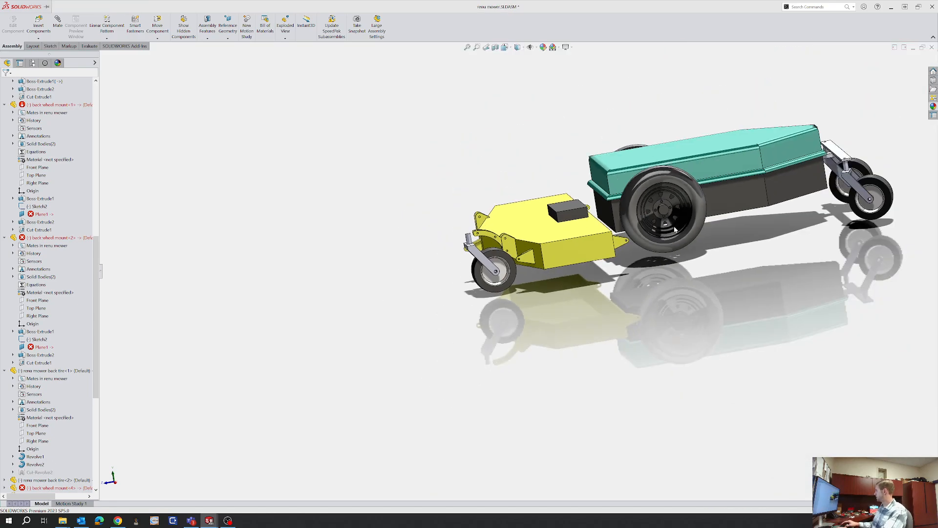
scroll(675, 230, down, 1)
scroll(831, 239, up, 1)
scroll(897, 244, down, 3)
click(757, 170)
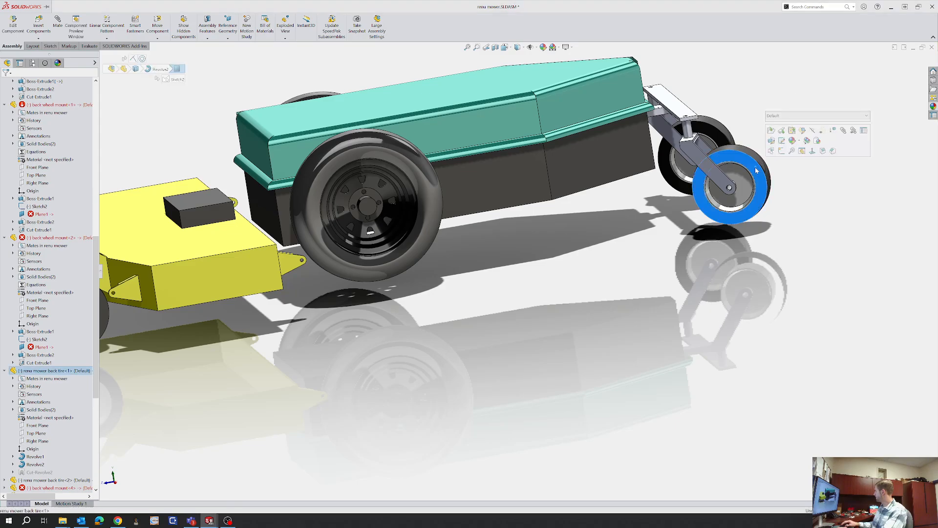
key(Escape)
scroll(381, 313, up, 2)
Change the wheel at the yellow deck's outer end to the front tire configuration
click(216, 324)
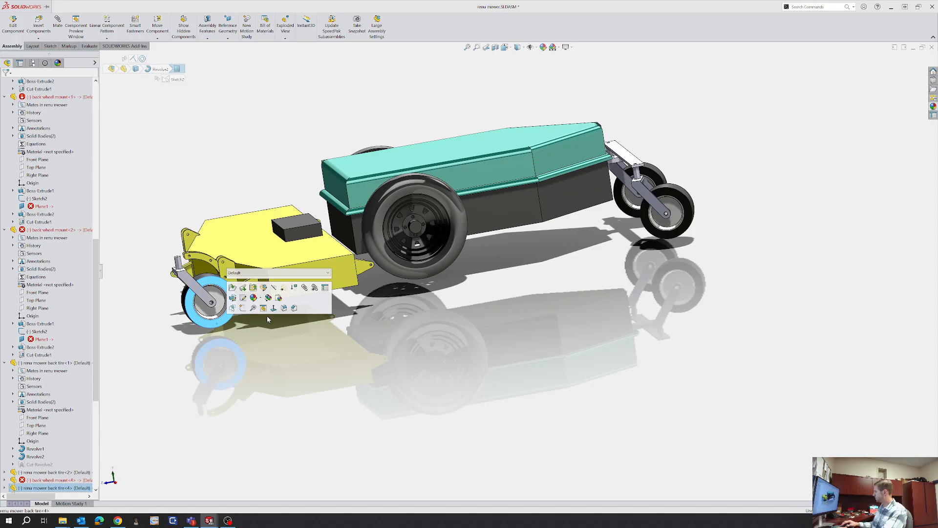
click(280, 272)
click(279, 284)
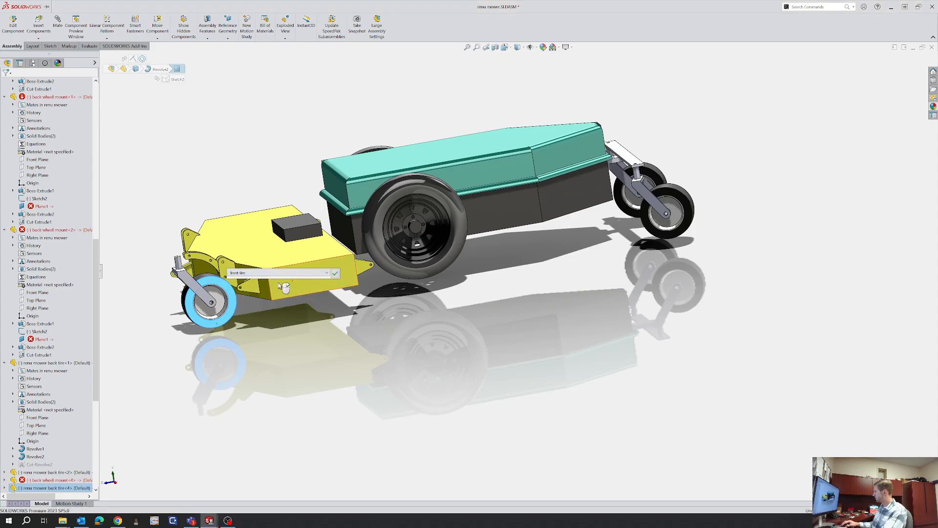
click(335, 273)
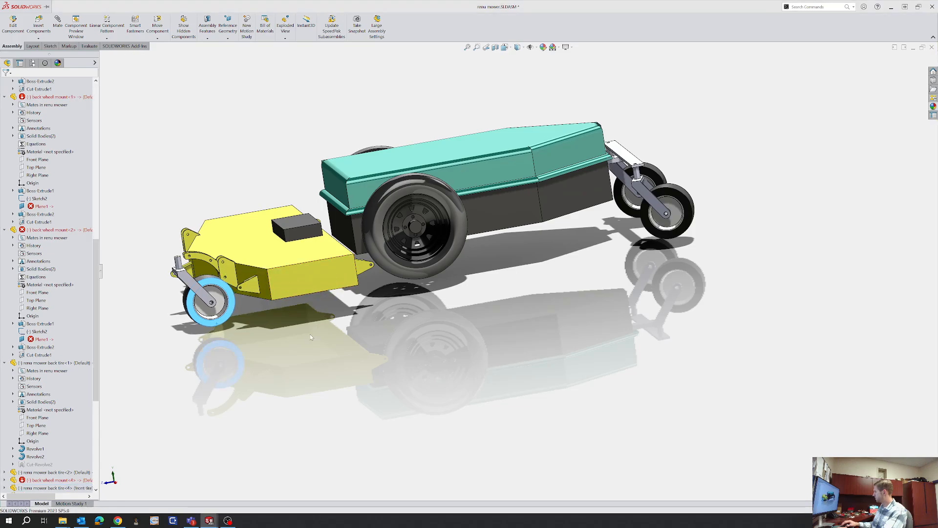
click(139, 299)
Open the curved bottom linkage beside the front wheel mount as a separate part
scroll(135, 297, down, 2)
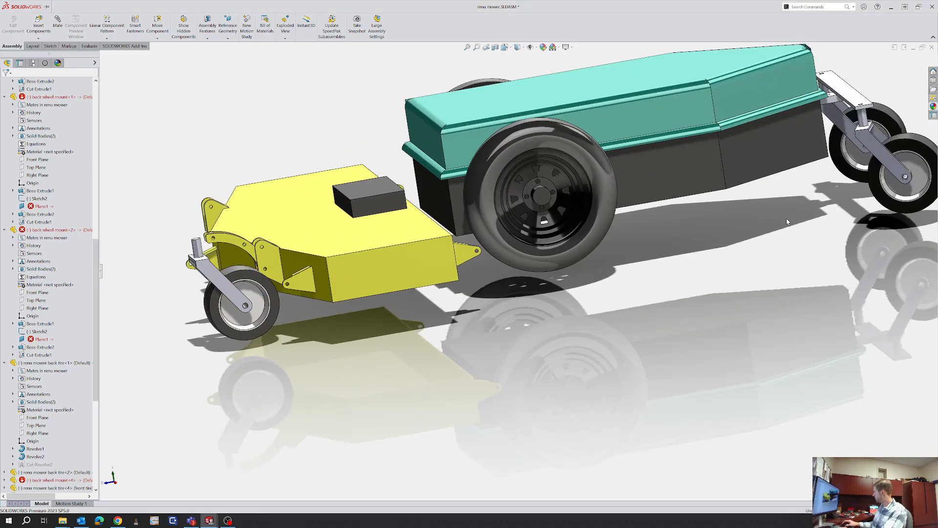
scroll(267, 272, down, 4)
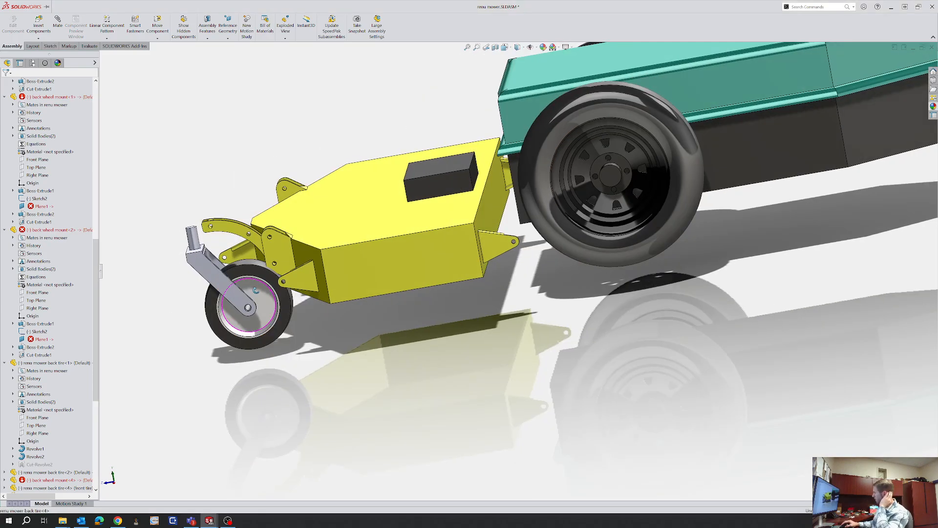
middle_drag(267, 272, 393, 271)
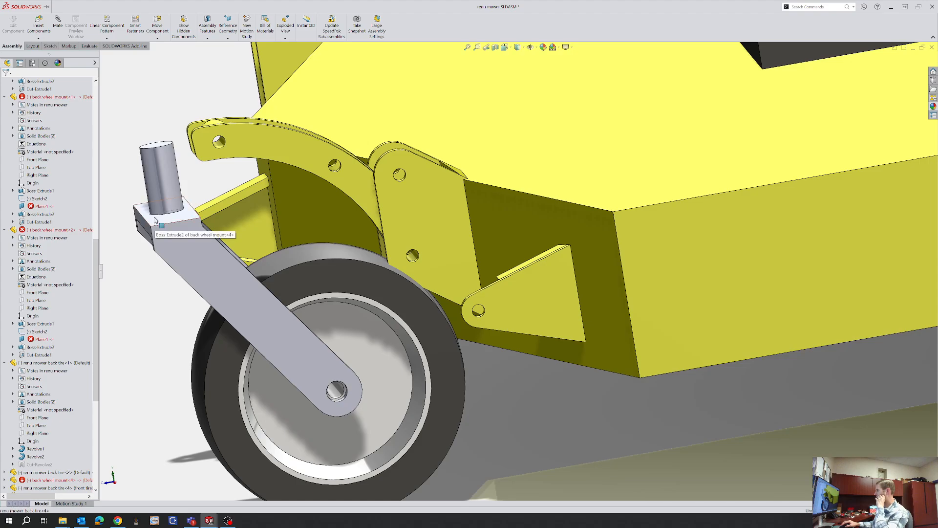
drag(156, 220, 150, 255)
middle_drag(149, 255, 412, 268)
scroll(400, 265, up, 3)
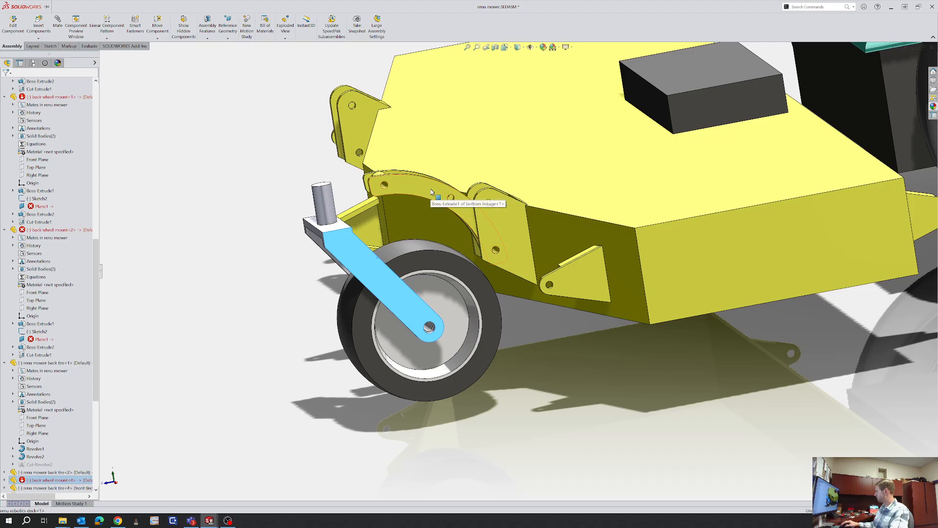
click(437, 191)
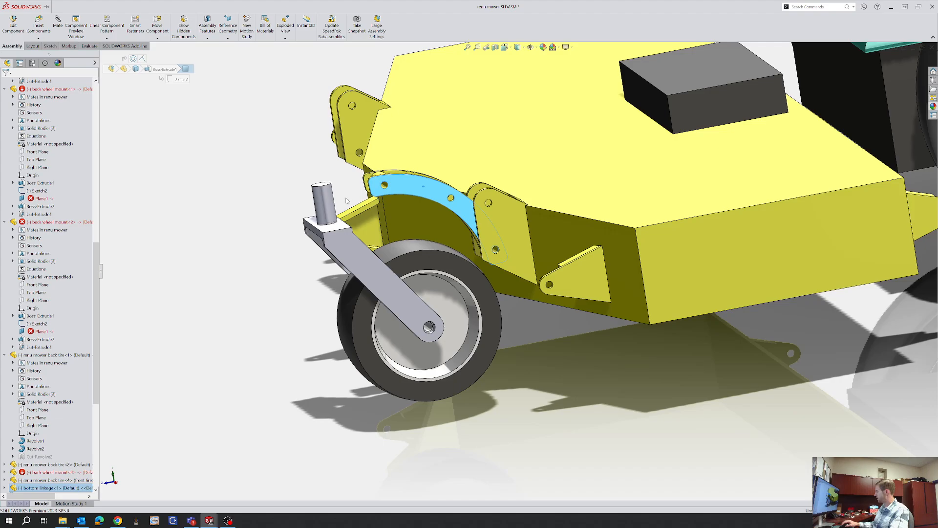
click(425, 191)
click(440, 157)
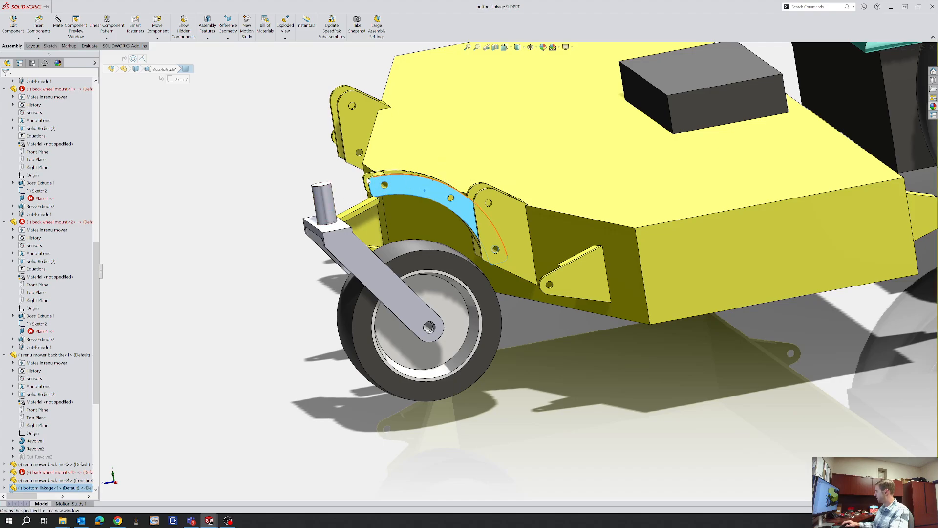
Edit the sketch of the linkage's first boss extrude, set the inner arc's diameter to 12 in, and exit the sketch
click(4, 167)
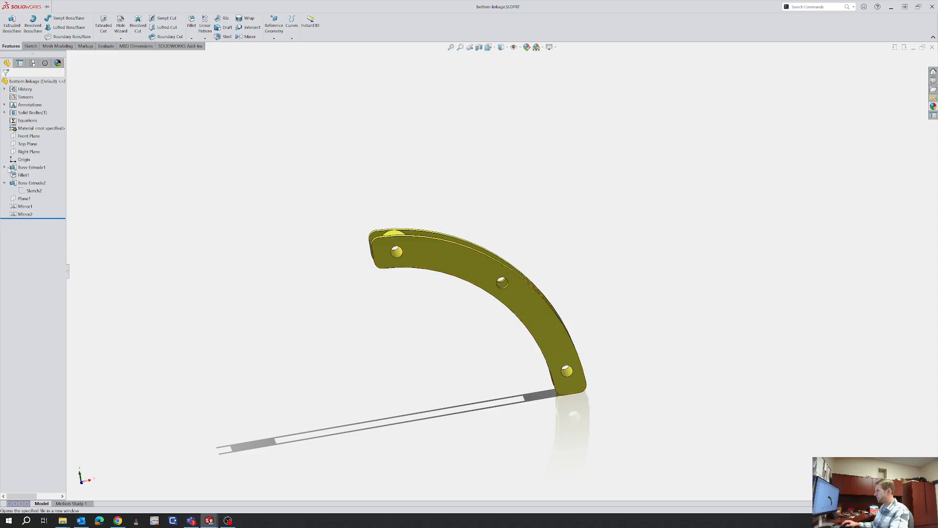
click(19, 175)
click(26, 156)
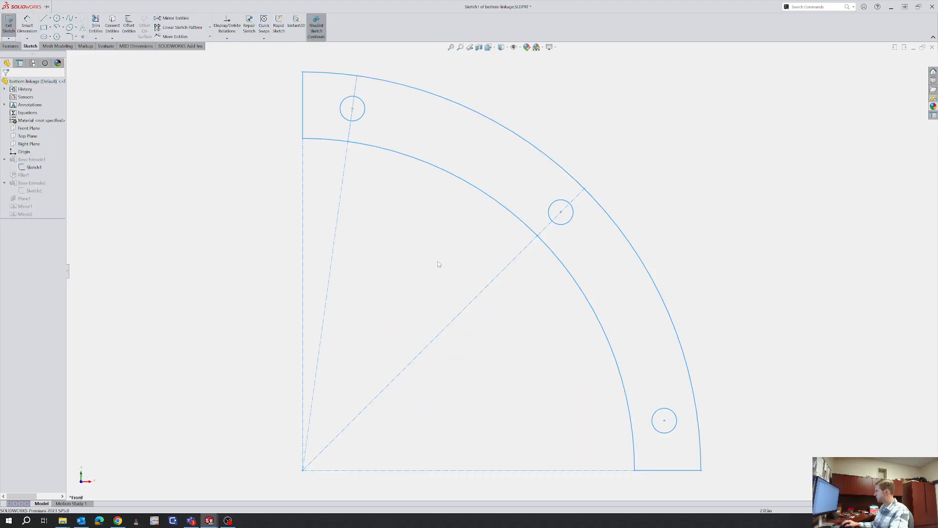
scroll(517, 276, up, 3)
drag(616, 393, 611, 376)
double_click(611, 376)
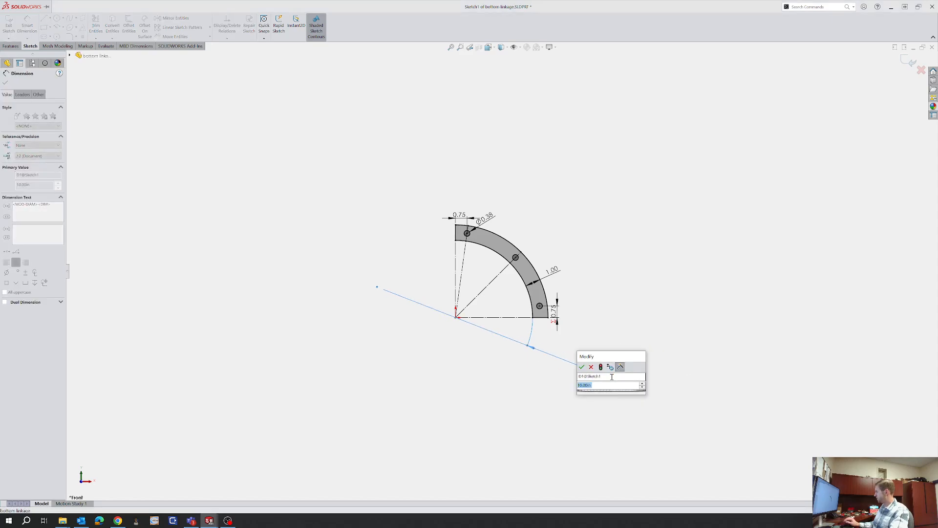
text(12)
key(Return)
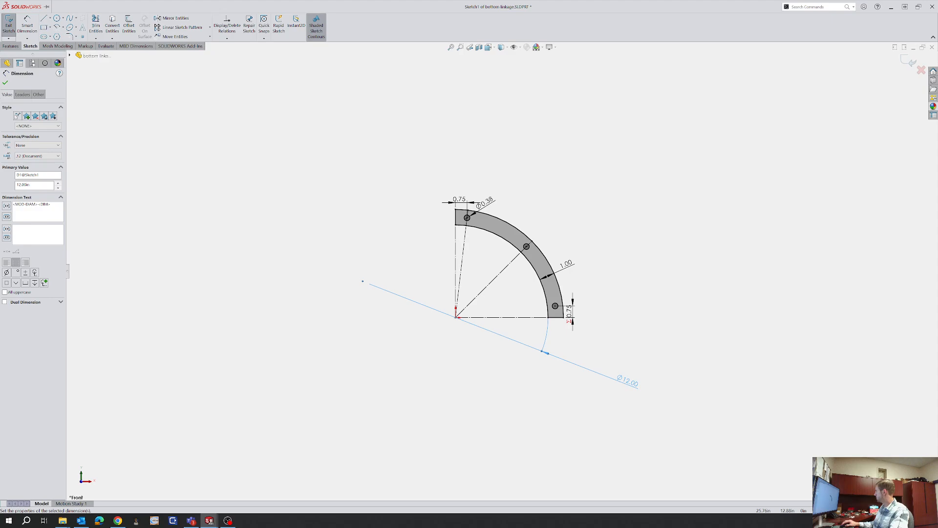
click(909, 61)
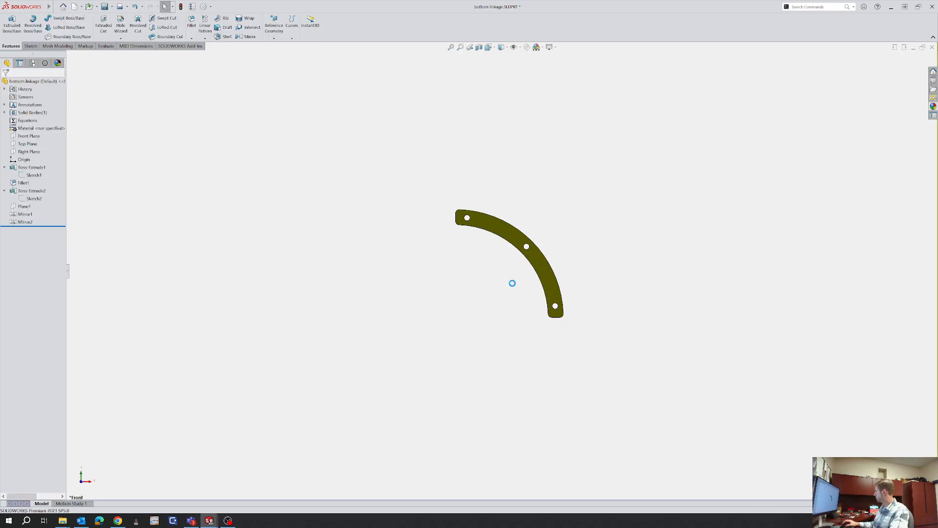
middle_drag(512, 280, 534, 280)
scroll(478, 300, down, 3)
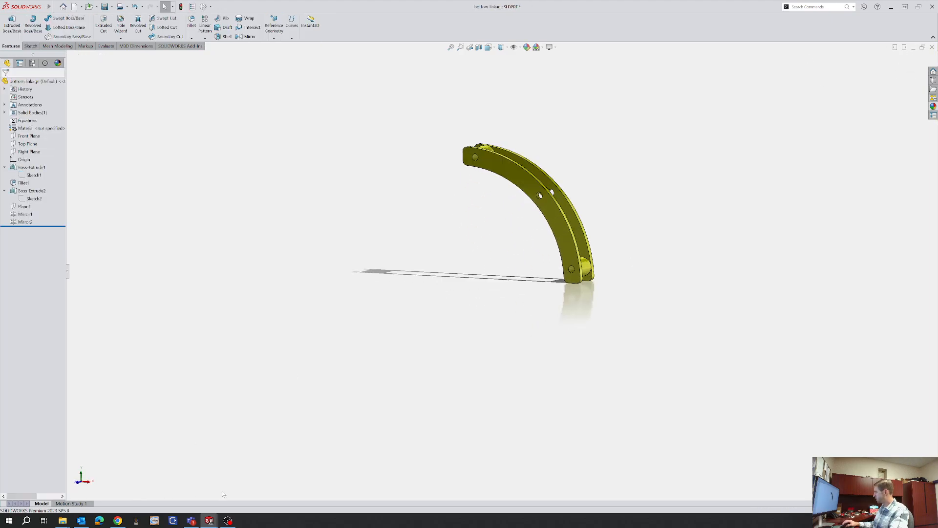
Switch to the renu mower assembly and rebuild it to update the bottom linkage
mouse_move(215, 523)
click(129, 489)
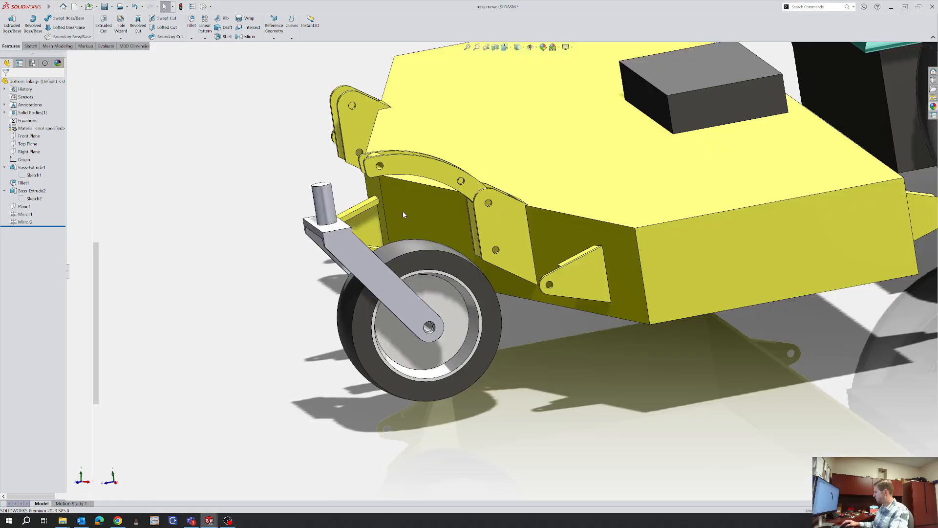
scroll(428, 185, down, 8)
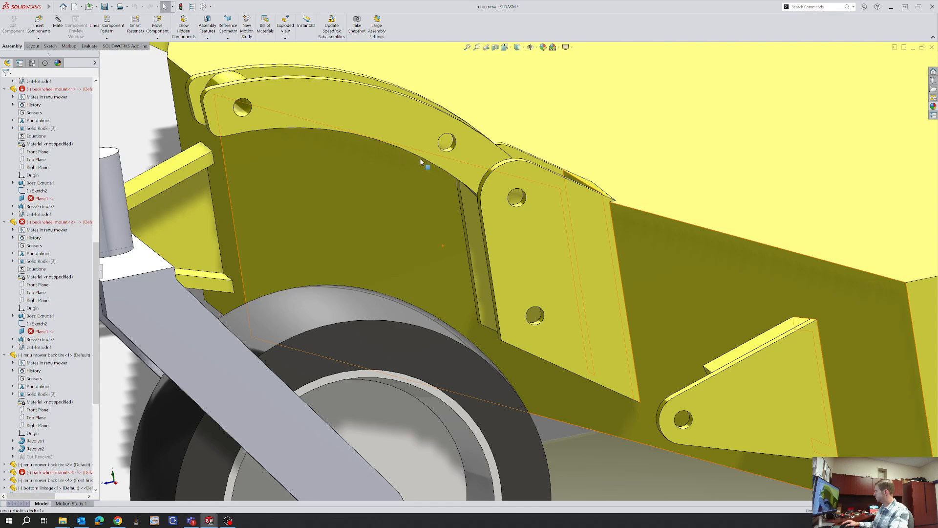
click(421, 162)
scroll(488, 254, up, 10)
click(273, 209)
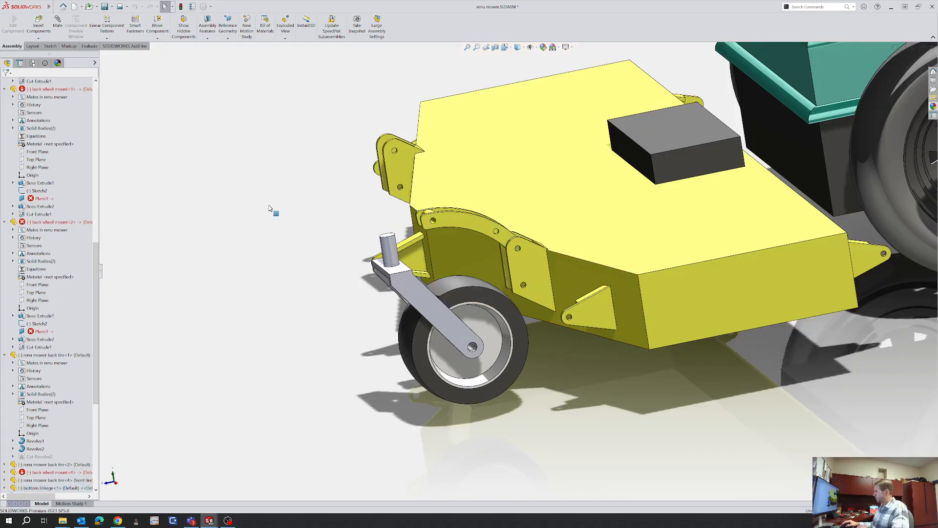
key(ctrl+b)
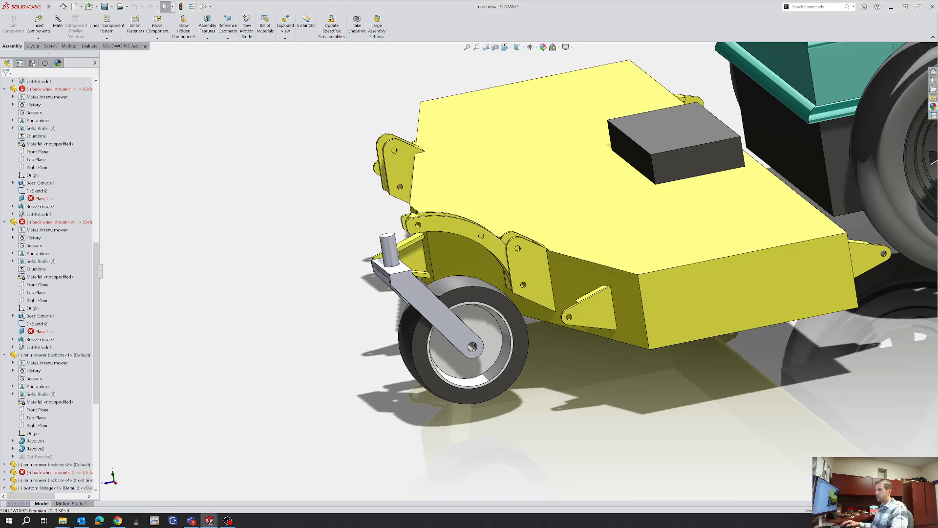
Reposition the bottom linkage and the front wheel mount so the linkage's free end sits beside the mount's vertical post
drag(441, 227, 382, 229)
scroll(372, 232, down, 5)
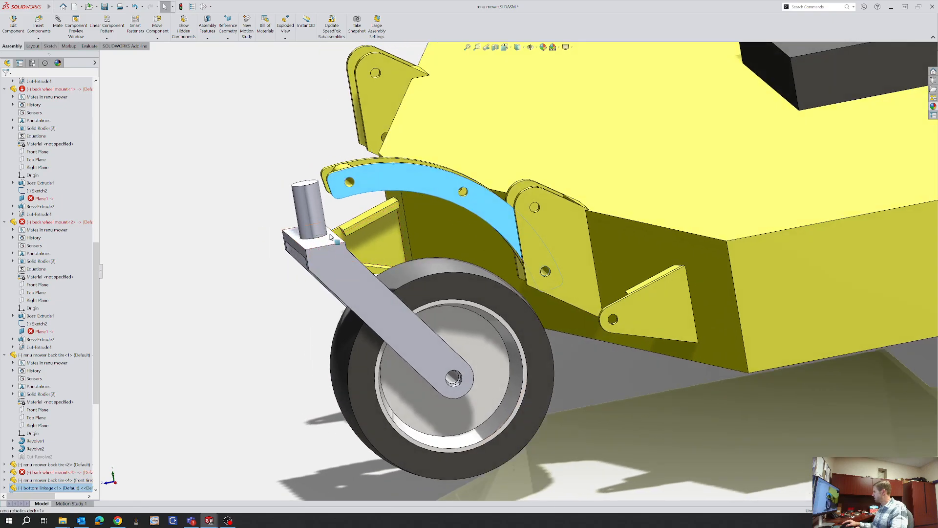
drag(338, 197, 308, 159)
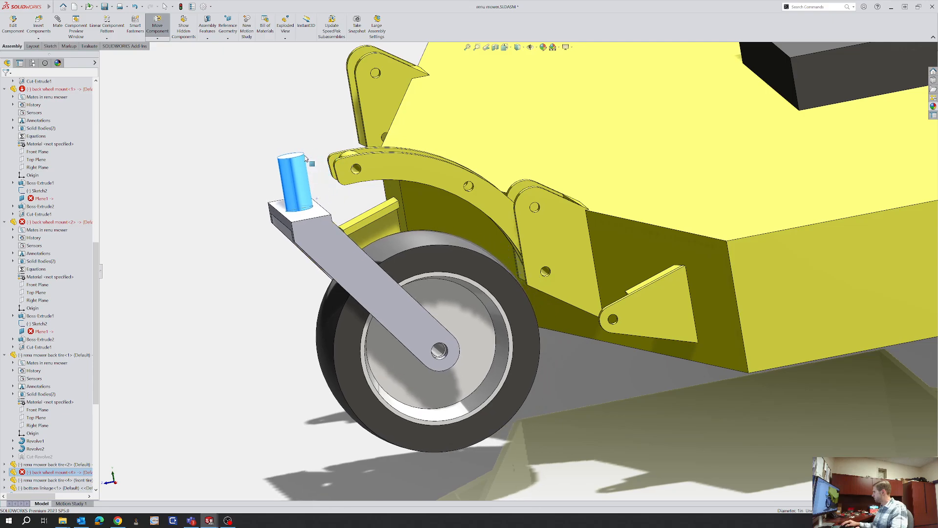
middle_drag(381, 165, 397, 207)
drag(398, 180, 406, 164)
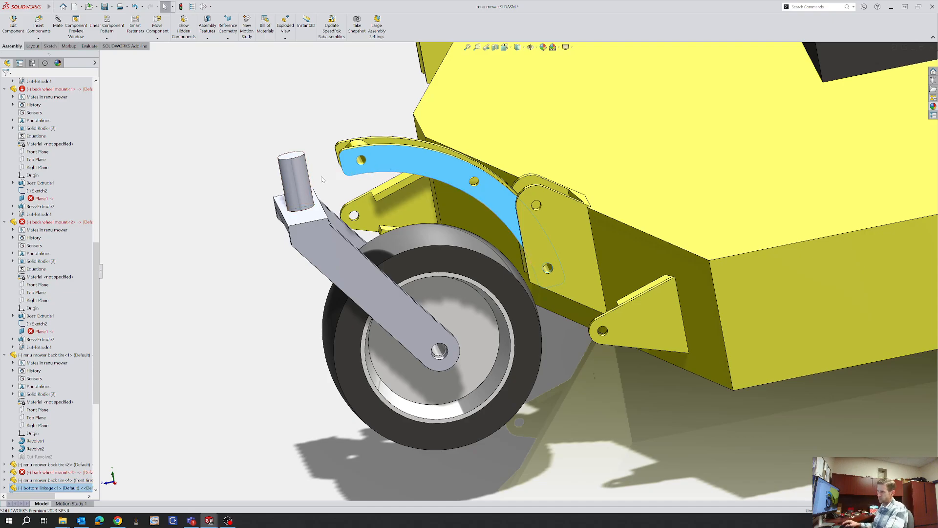
drag(375, 171, 361, 203)
drag(340, 268, 349, 310)
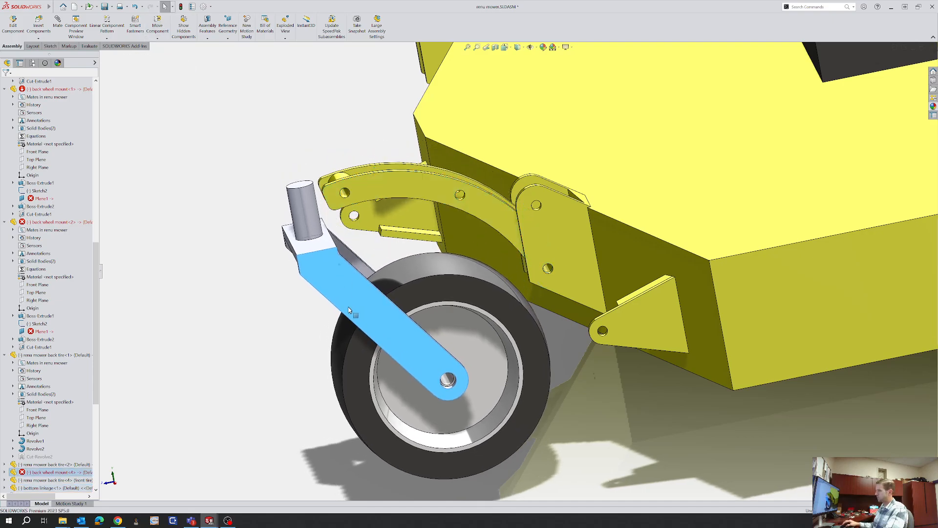
middle_drag(349, 308, 357, 289)
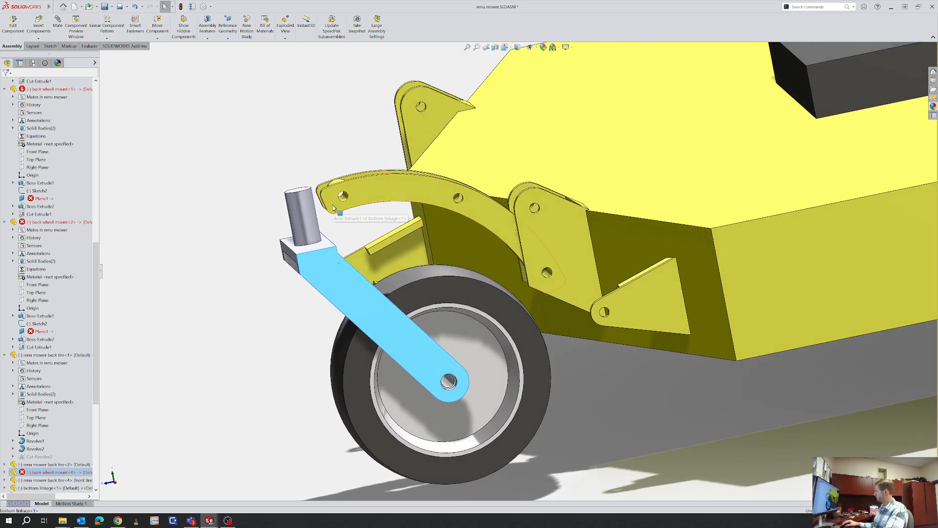
drag(332, 202, 366, 190)
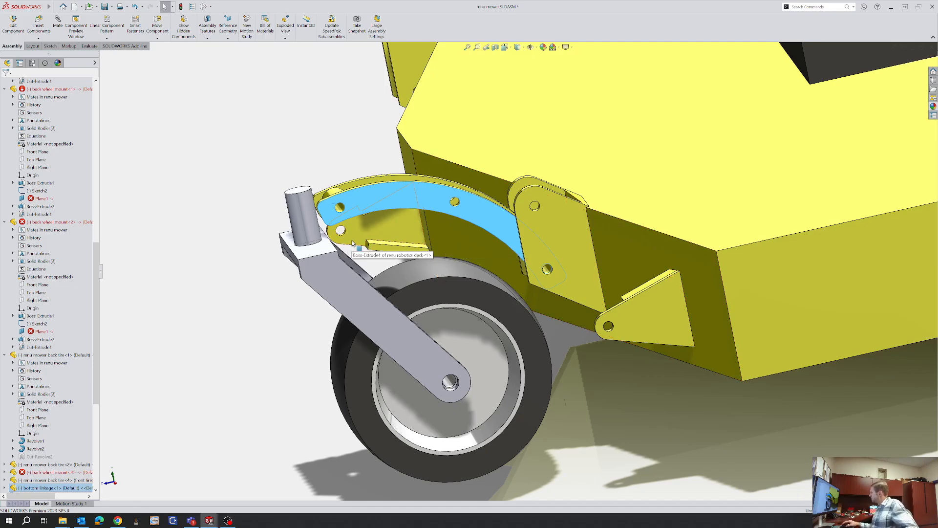
scroll(337, 243, down, 5)
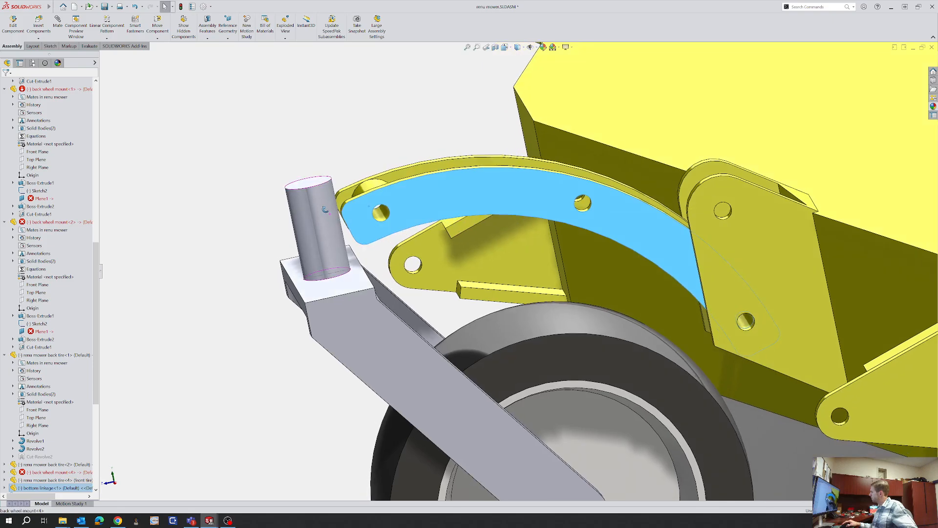
click(243, 248)
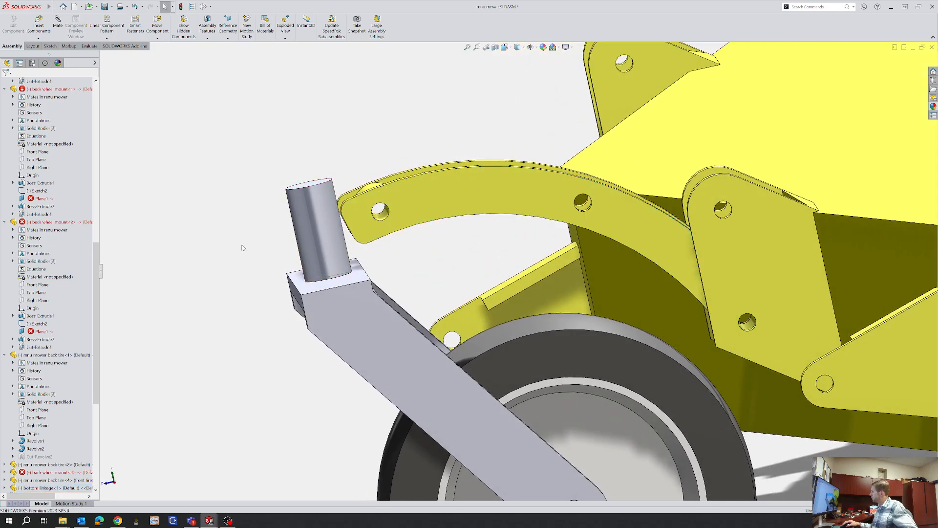
Start a sketch on the linkage's side face and draw a vertical line down from the upper corner of its free end
click(371, 235)
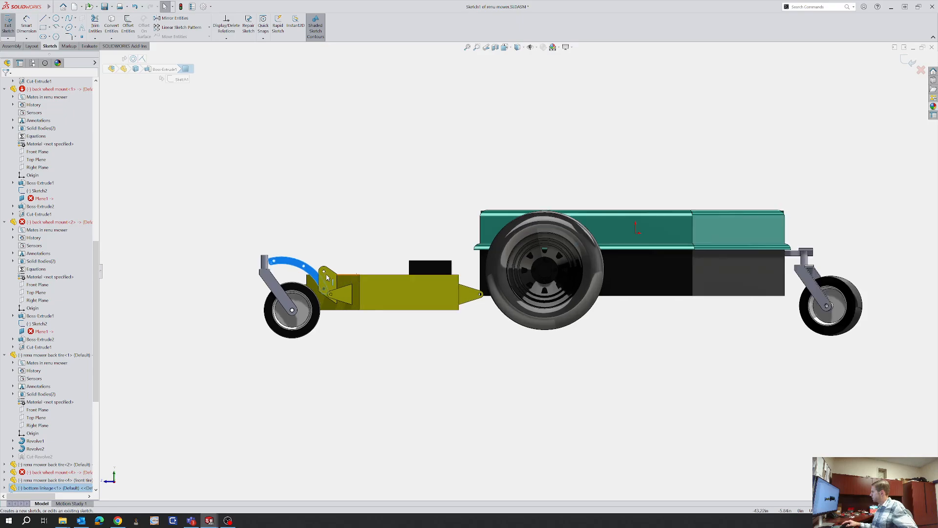
click(438, 171)
scroll(409, 143, down, 4)
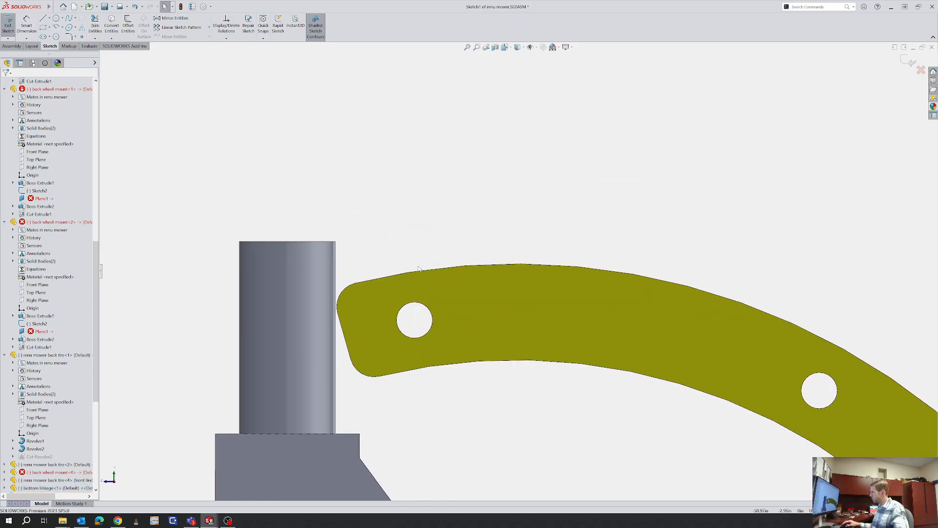
key(l)
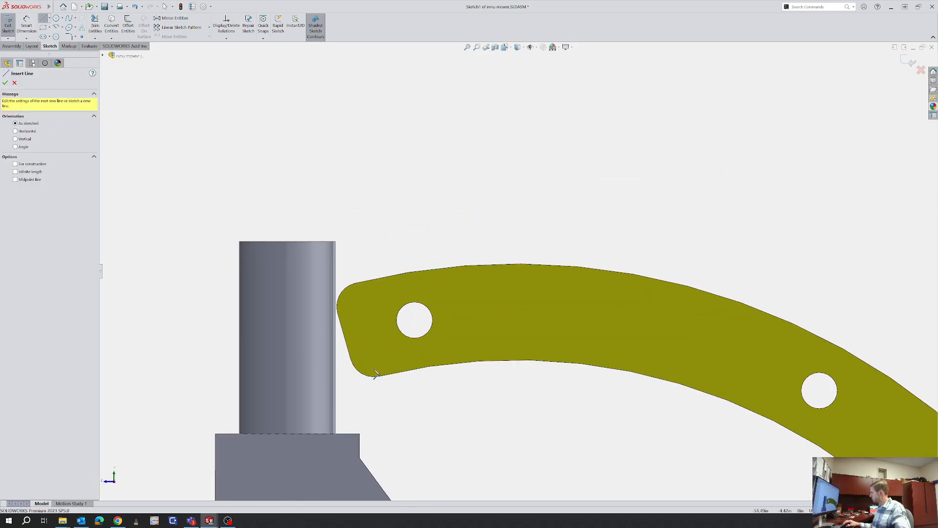
click(355, 284)
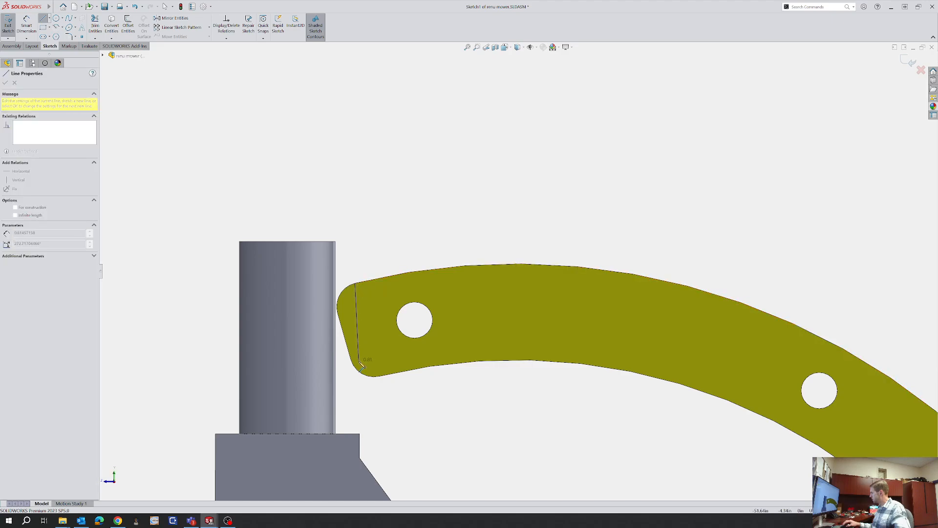
click(355, 357)
key(Escape)
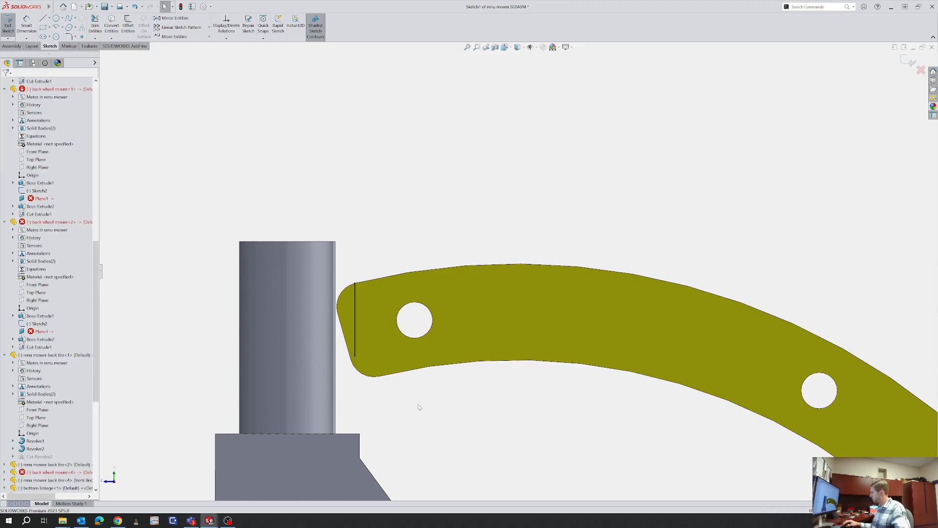
Check the angle between the vertical line and the linkage's slanted end edge, and extend the line below the linkage
key(d)
scroll(356, 297, down, 2)
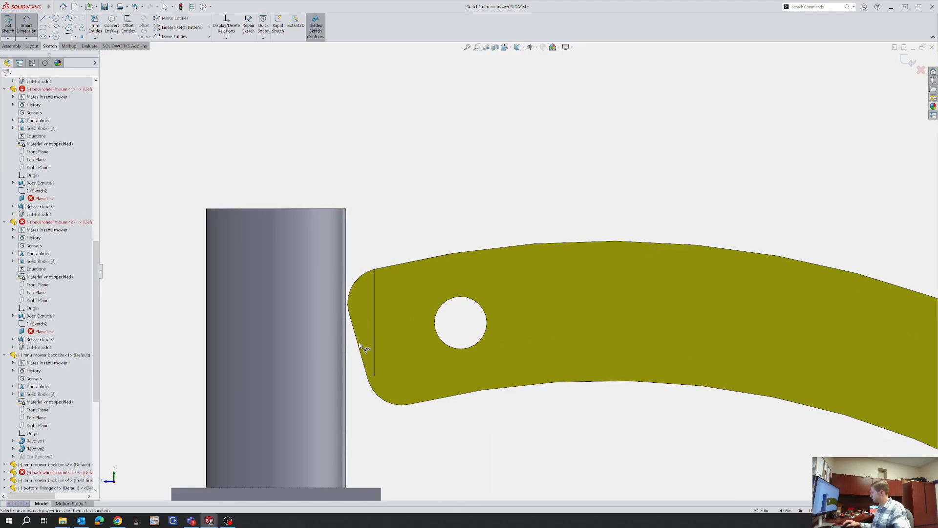
click(374, 331)
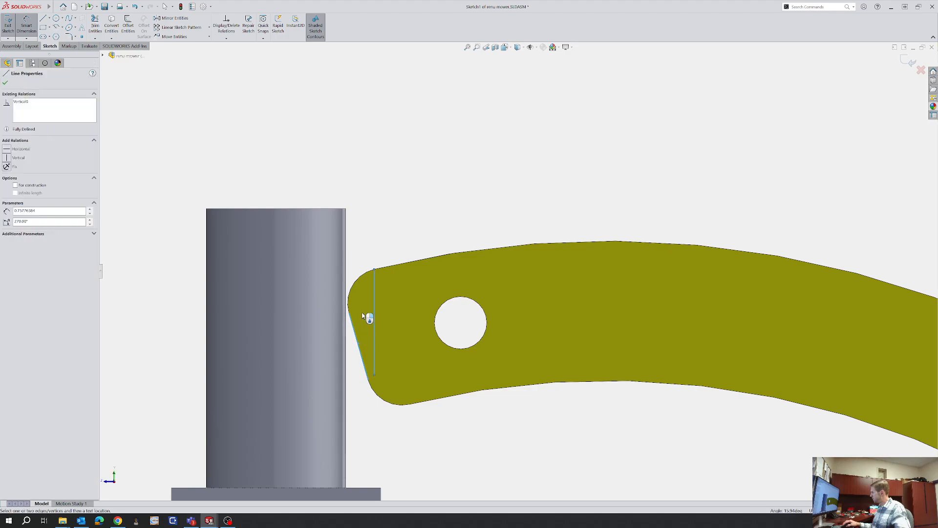
key(Escape)
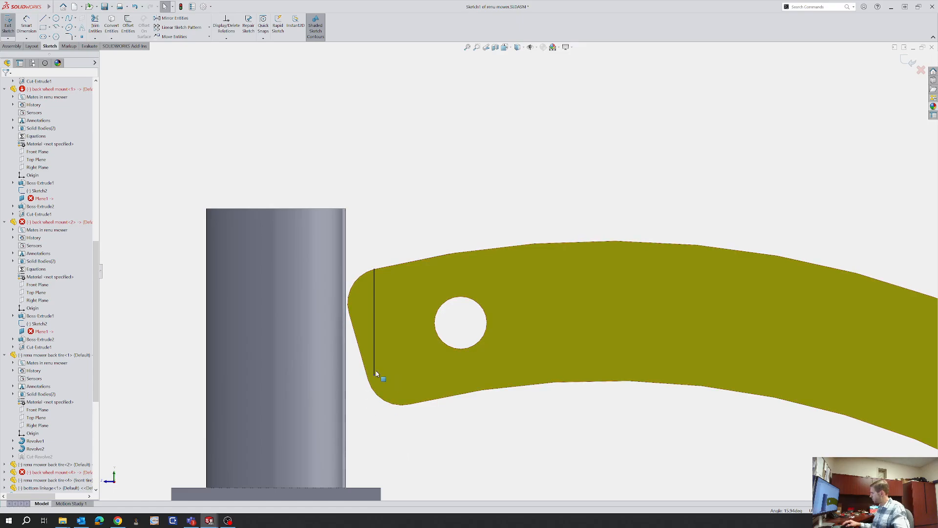
drag(374, 375, 374, 419)
key(Escape)
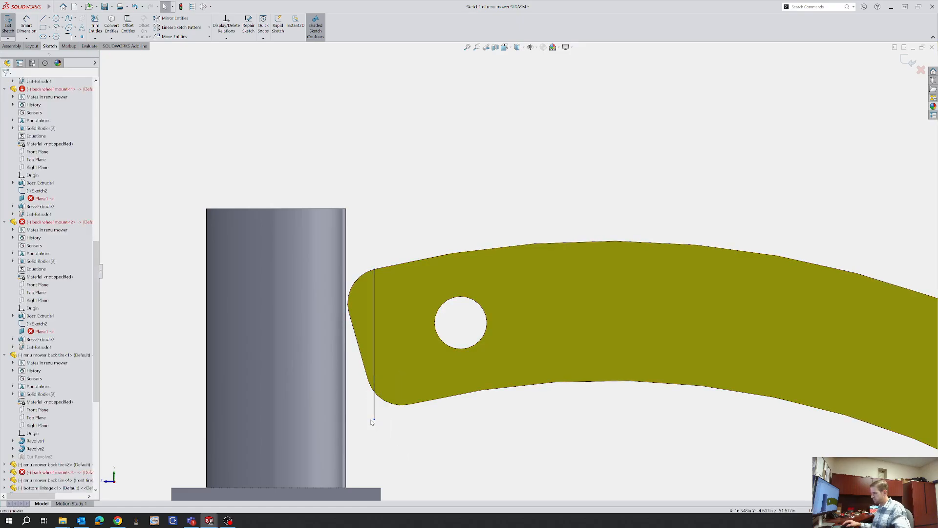
Draw a line along the linkage's slanted end edge and trim both lines back to their intersection
key(l)
click(359, 347)
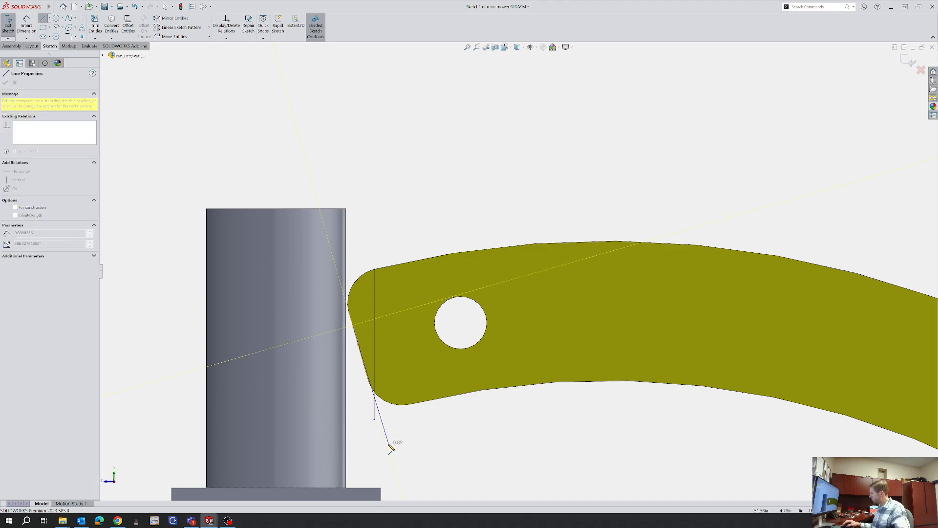
click(390, 449)
key(Escape)
key(t)
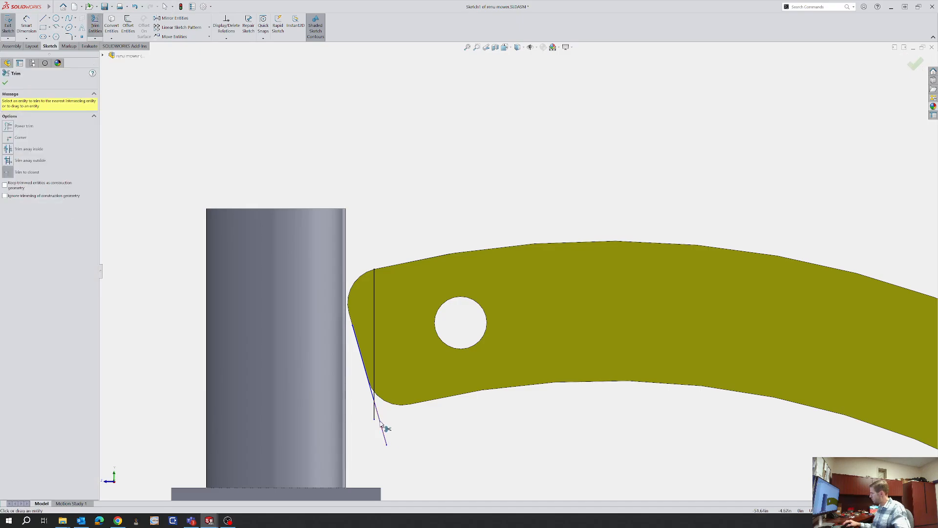
click(382, 426)
click(375, 413)
key(Escape)
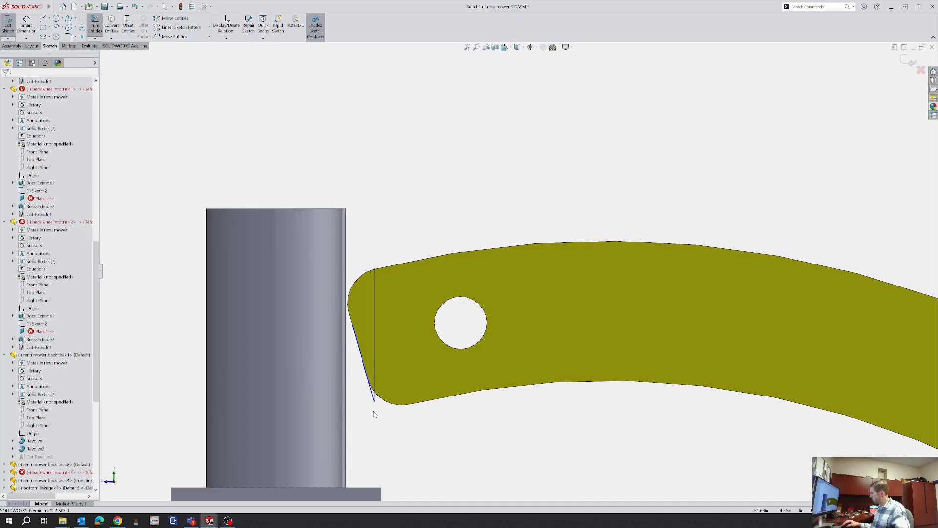
Preview the angle between the vertical line and the slanted line without placing a dimension
key(d)
click(375, 370)
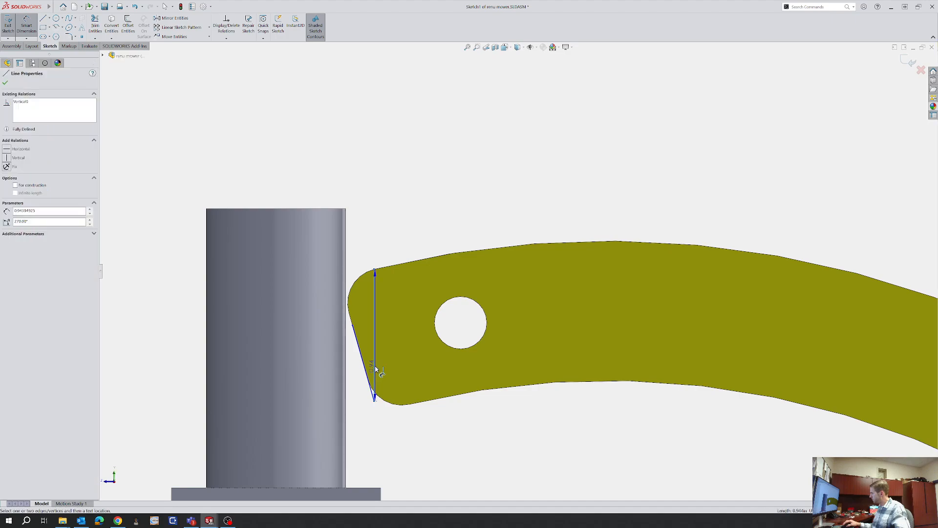
click(367, 376)
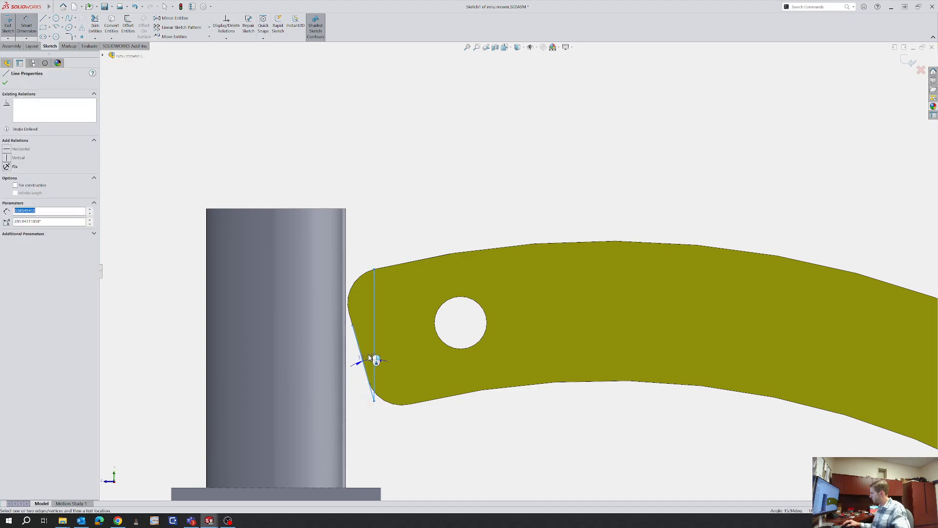
key(Escape)
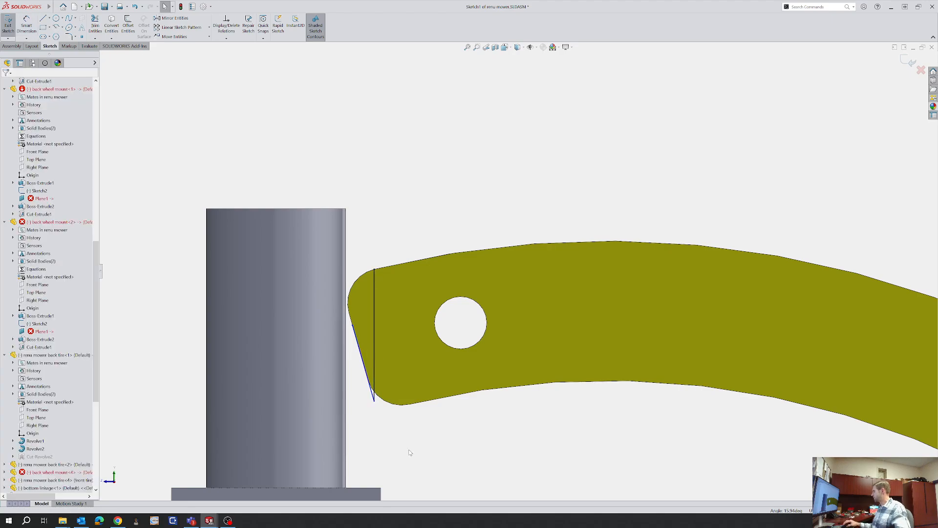
Delete both sketch lines and exit the assembly sketch, discarding its changes
drag(408, 450, 277, 295)
key(Delete)
scroll(312, 324, up, 5)
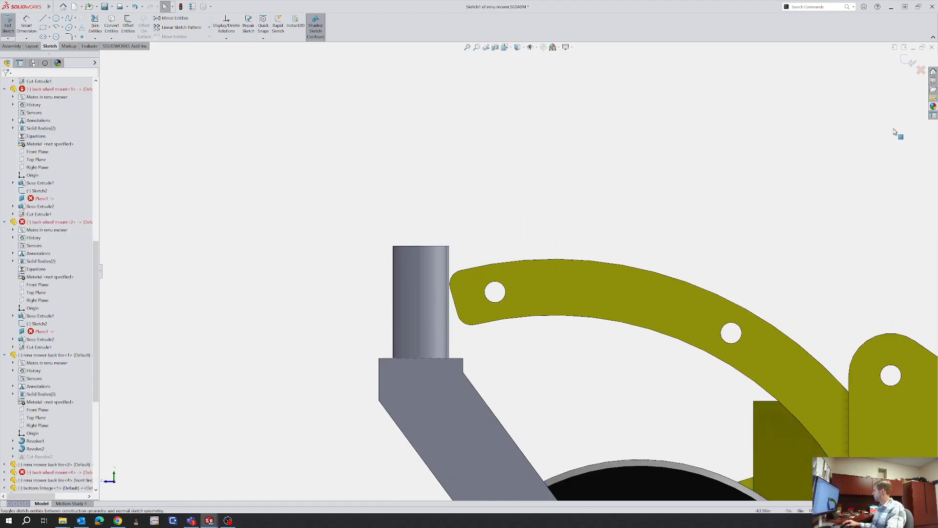
click(922, 70)
click(486, 264)
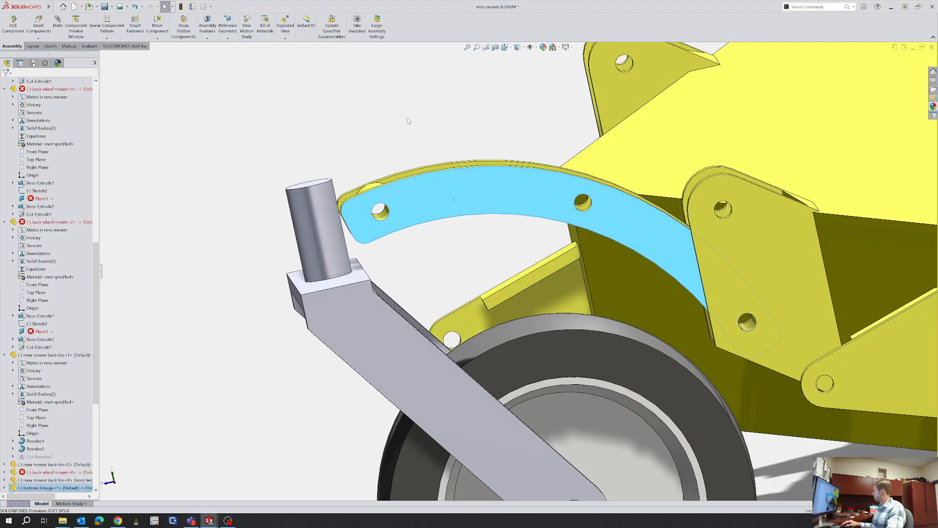
Open the bottom linkage part from the assembly and edit the profile sketch of its first extrusion
click(449, 190)
click(484, 156)
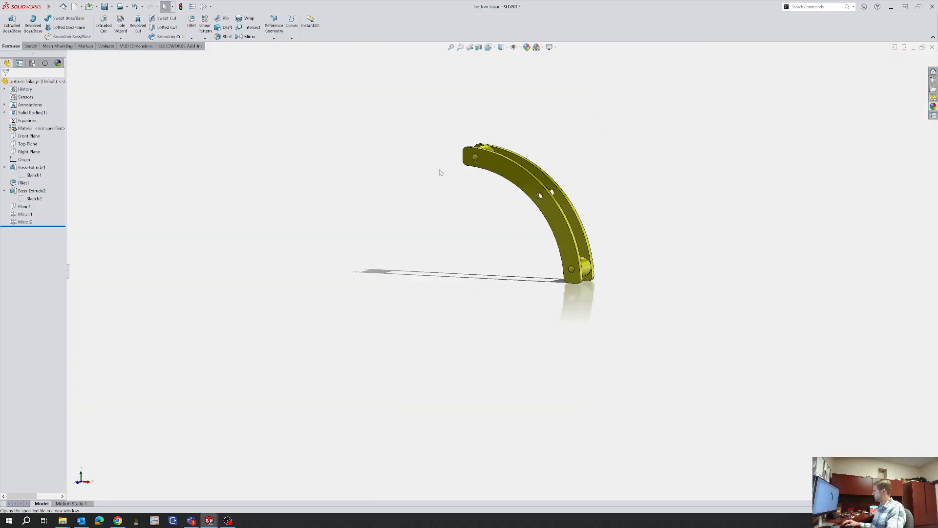
middle_drag(524, 243, 521, 195)
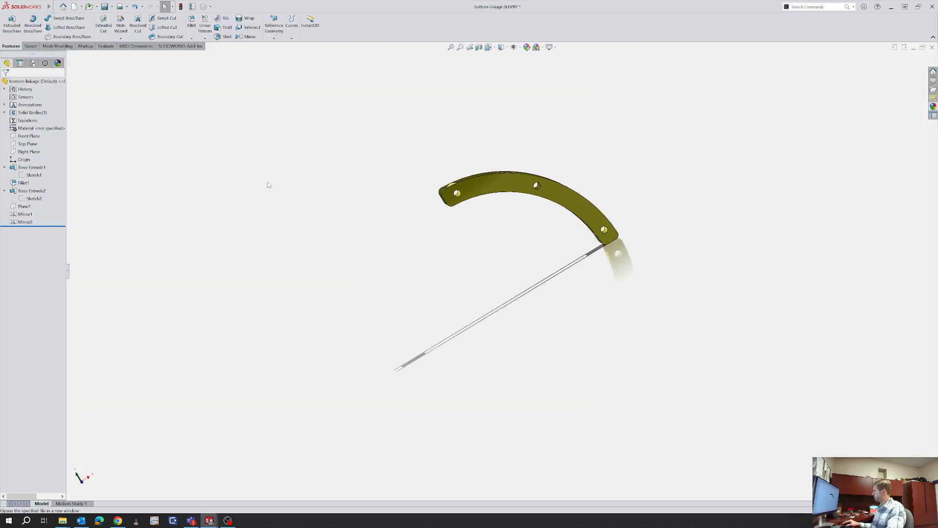
click(34, 175)
click(31, 161)
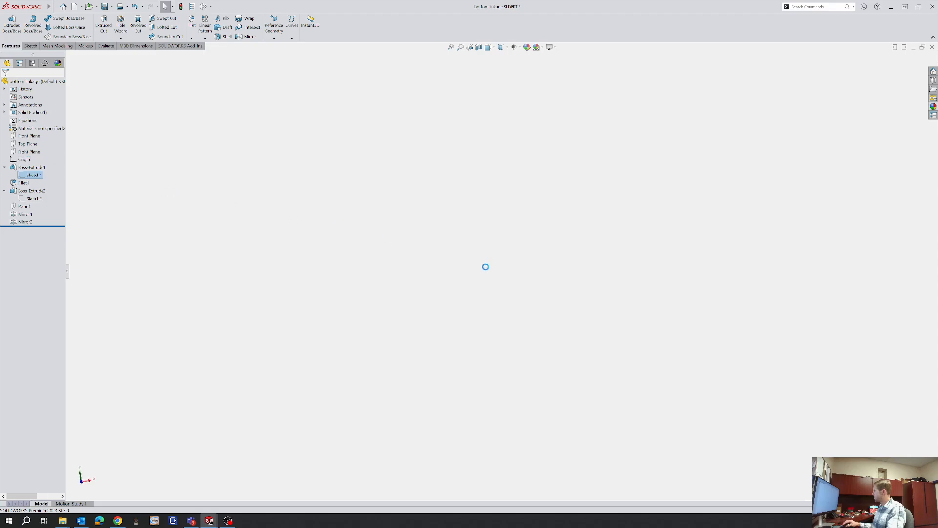
scroll(427, 203, down, 4)
scroll(425, 197, up, 7)
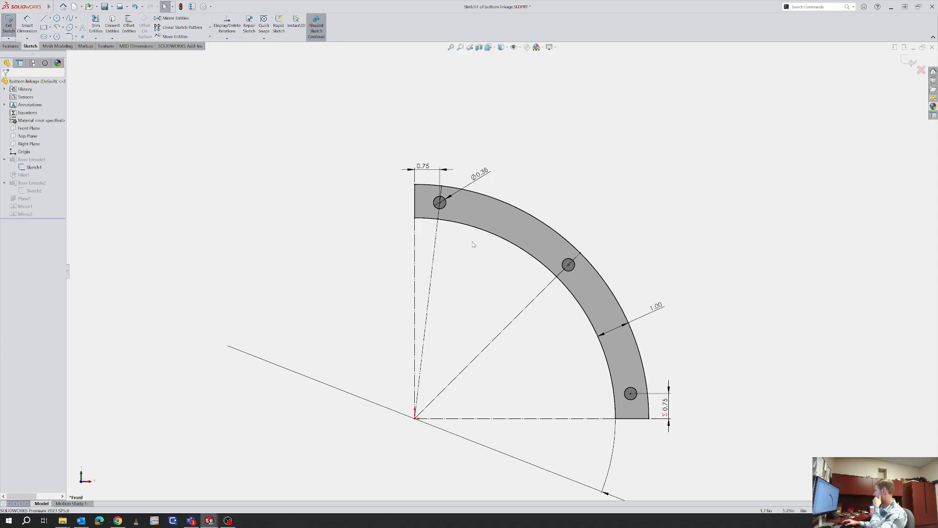
scroll(440, 230, down, 3)
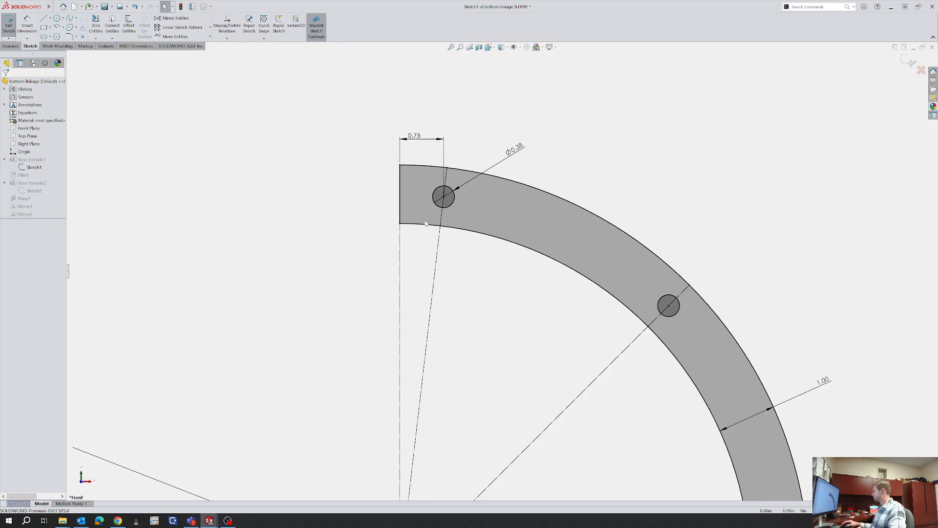
Draw a slanted line across the linkage's upper end, from the inner arc's corner to the outer arc
key(l)
click(399, 224)
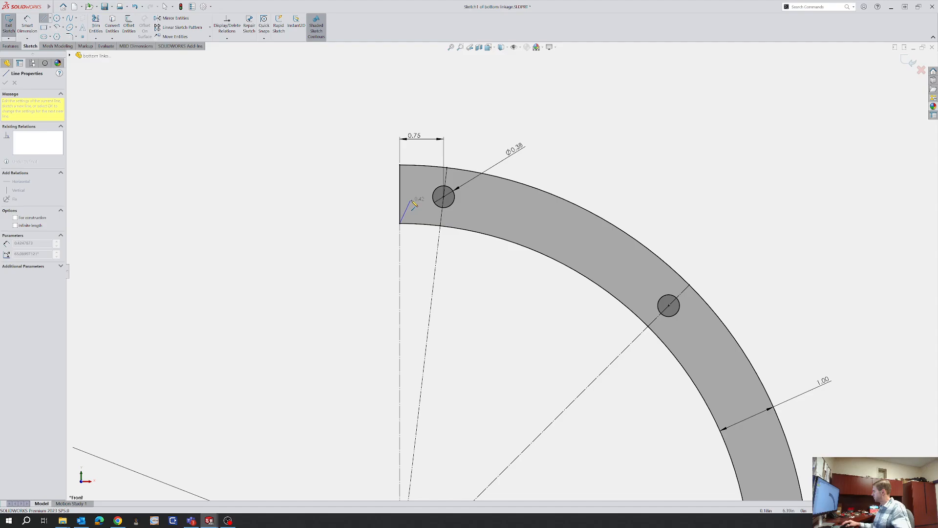
click(419, 167)
key(Escape)
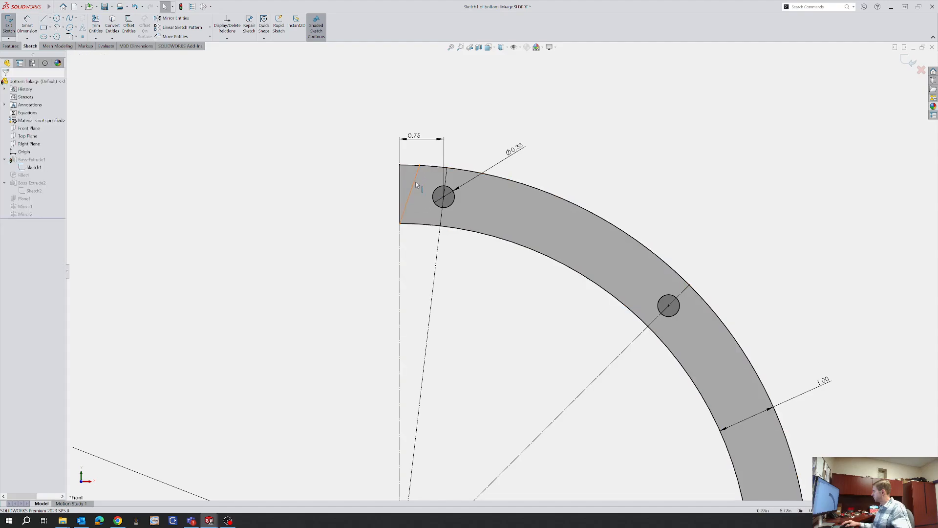
Dimension the angle between the slanted line and the vertical end line as 16°
key(d)
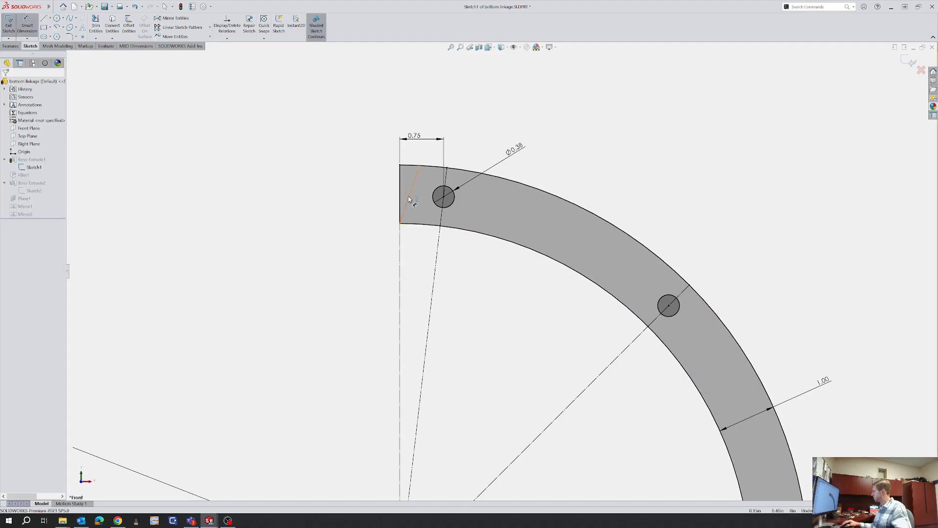
click(409, 198)
click(400, 199)
click(407, 182)
text(16)
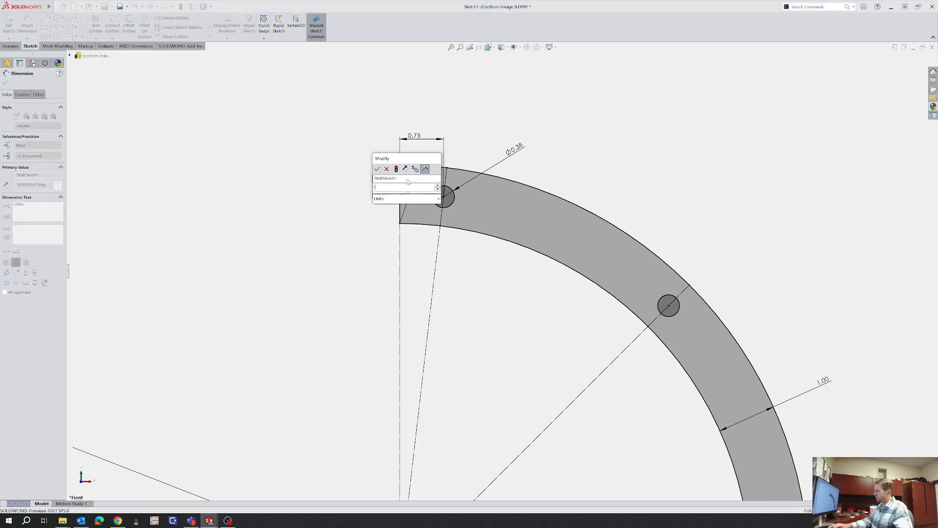
key(Return)
key(Escape)
Delete the vertical end line and trim the outer arc back to the slanted line
scroll(410, 188, down, 3)
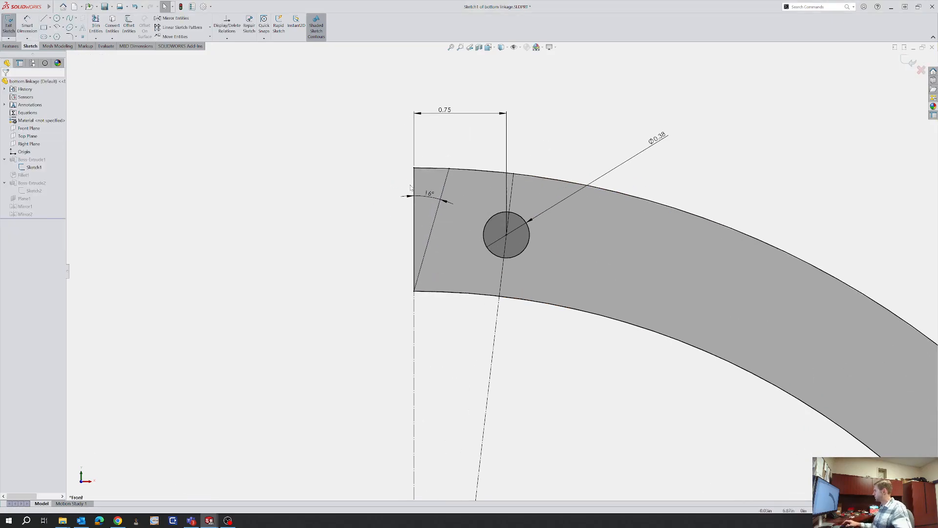
click(415, 241)
click(367, 235)
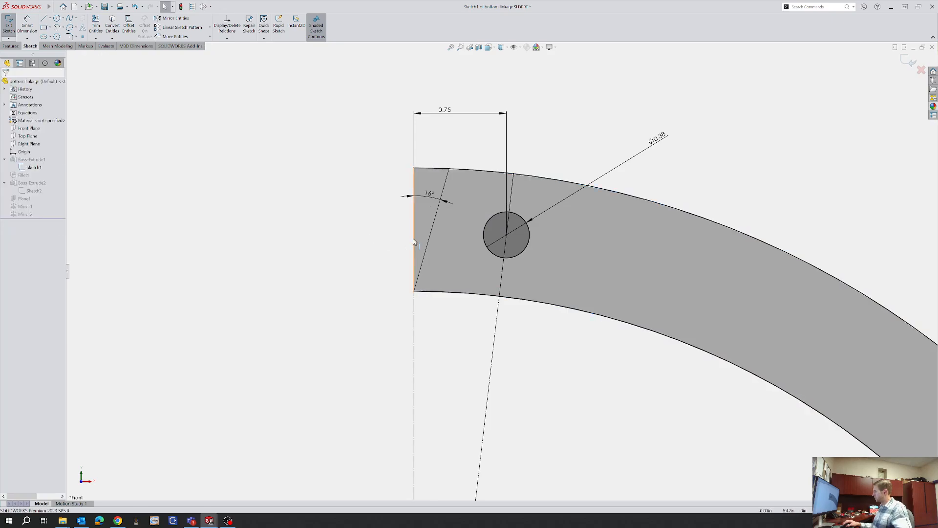
click(413, 241)
key(Delete)
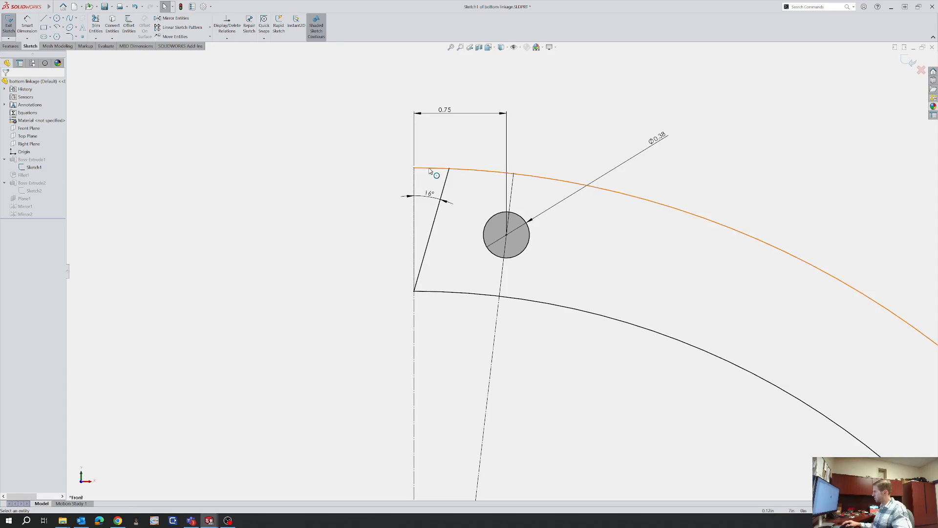
key(t)
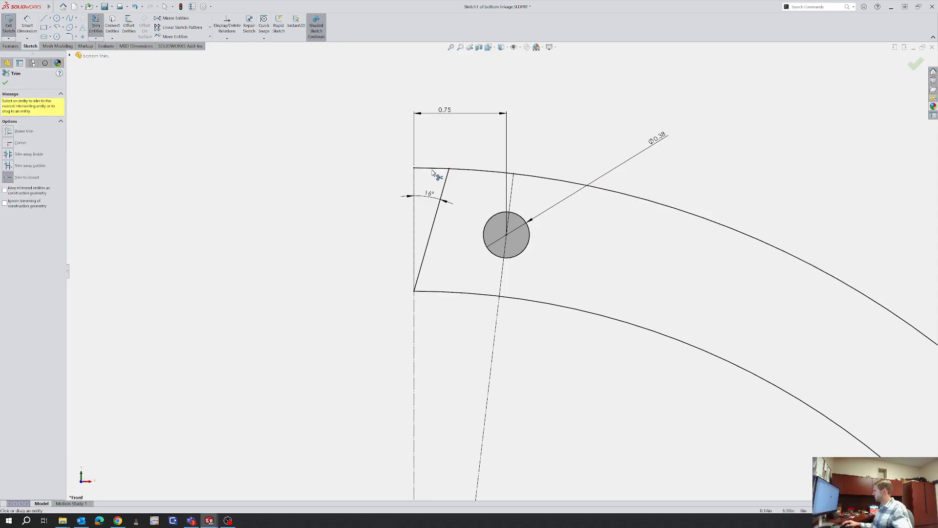
click(432, 171)
Finish trimming, exit the sketch and continue rebuilding the part while ignoring the fillet error
scroll(485, 226, up, 3)
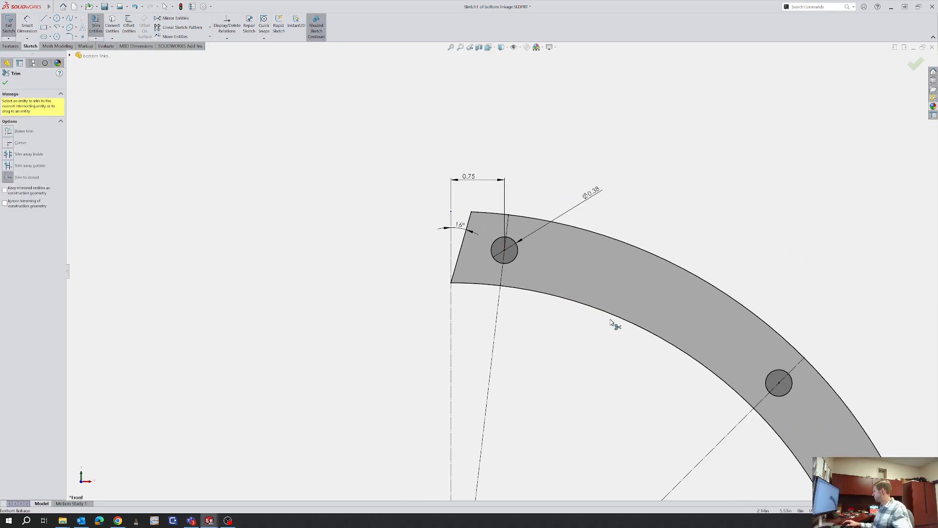
scroll(527, 356, up, 4)
scroll(552, 354, down, 2)
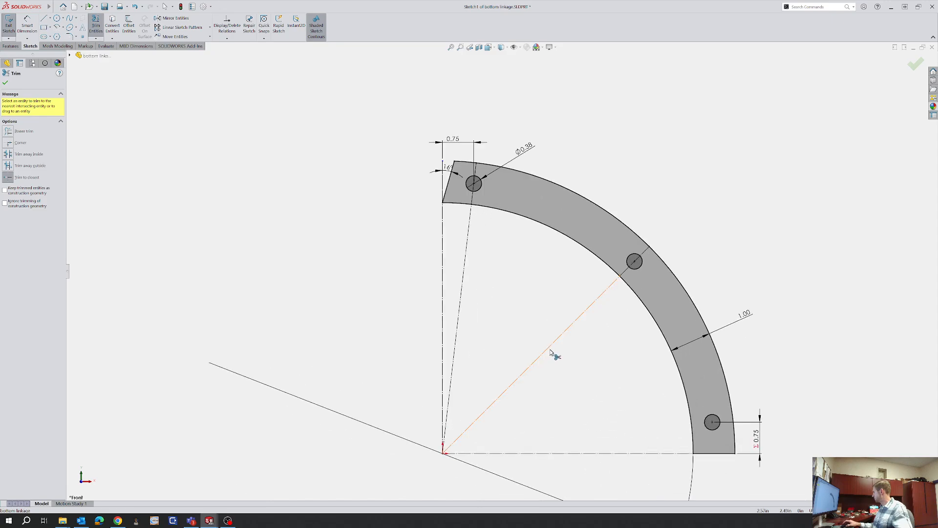
key(Escape)
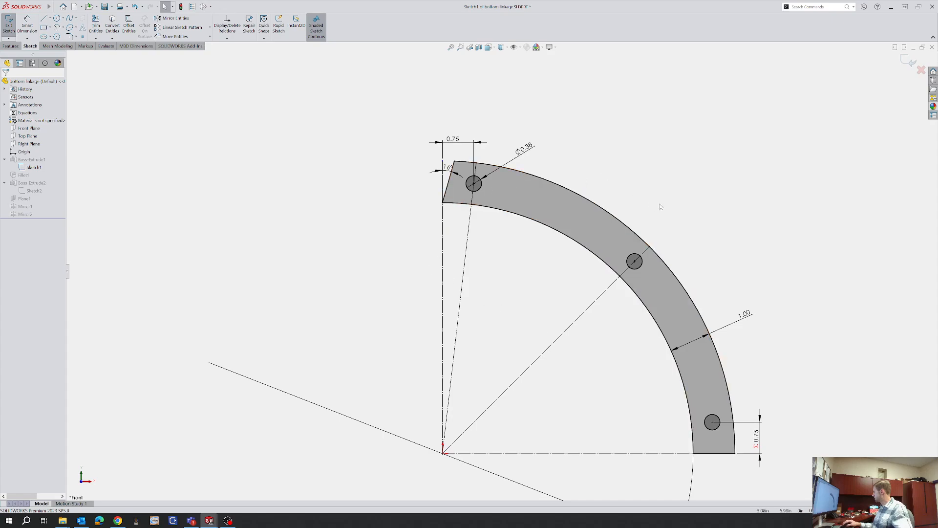
click(905, 63)
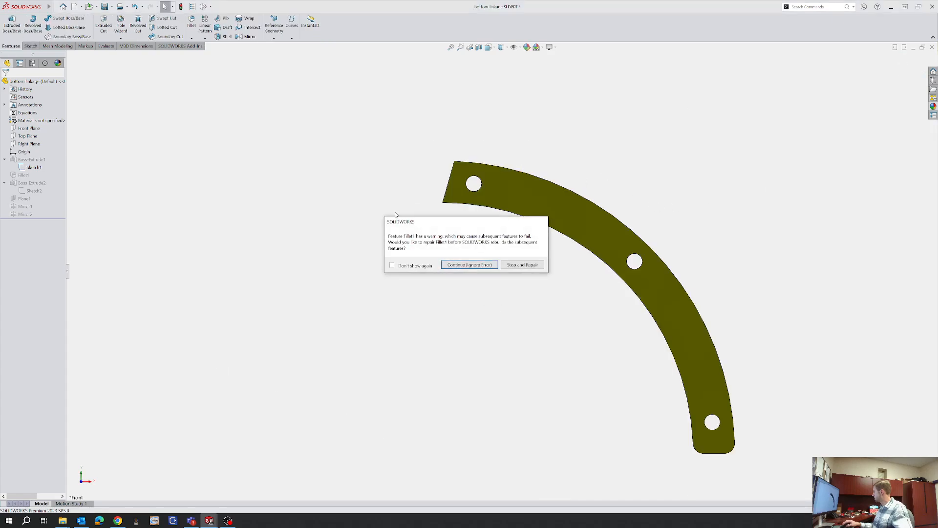
click(482, 265)
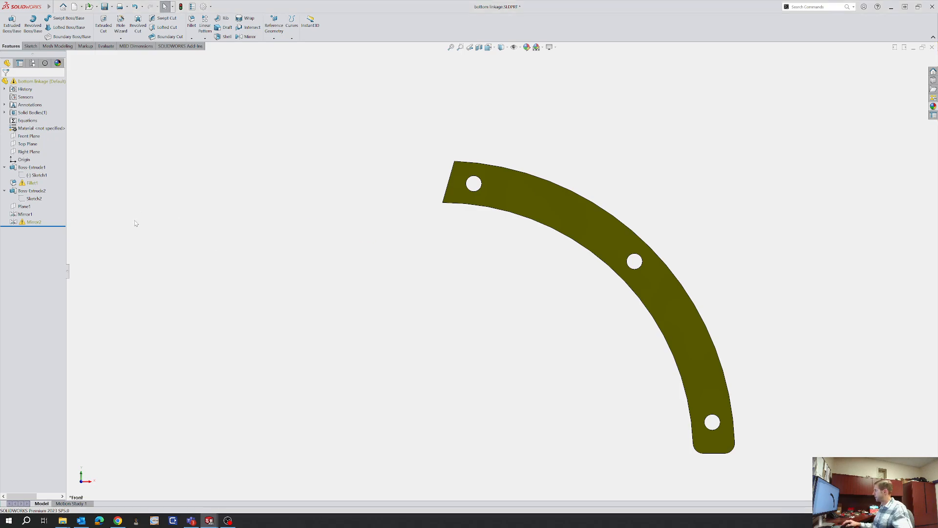
Edit the corner fillet, removing its two missing edges and adding the slanted end's lower corner edge
right_click(33, 183)
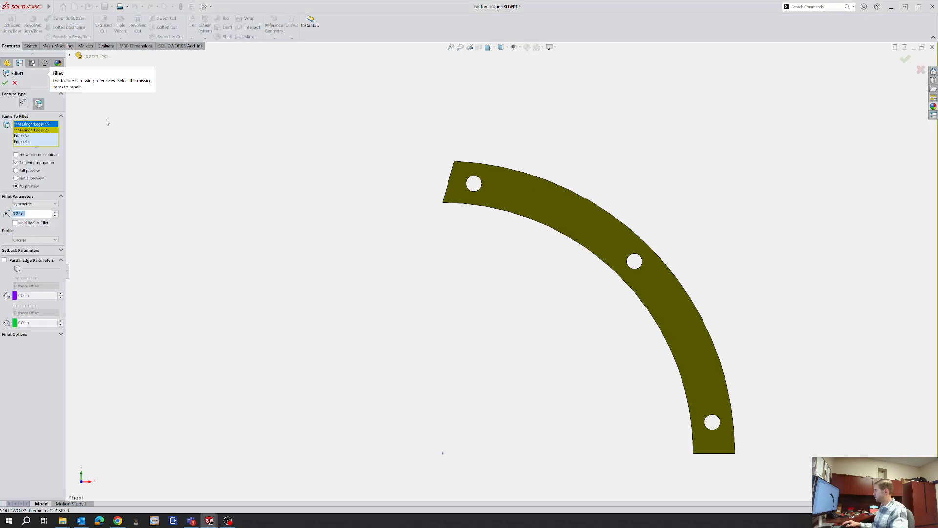
click(43, 129)
key(Delete)
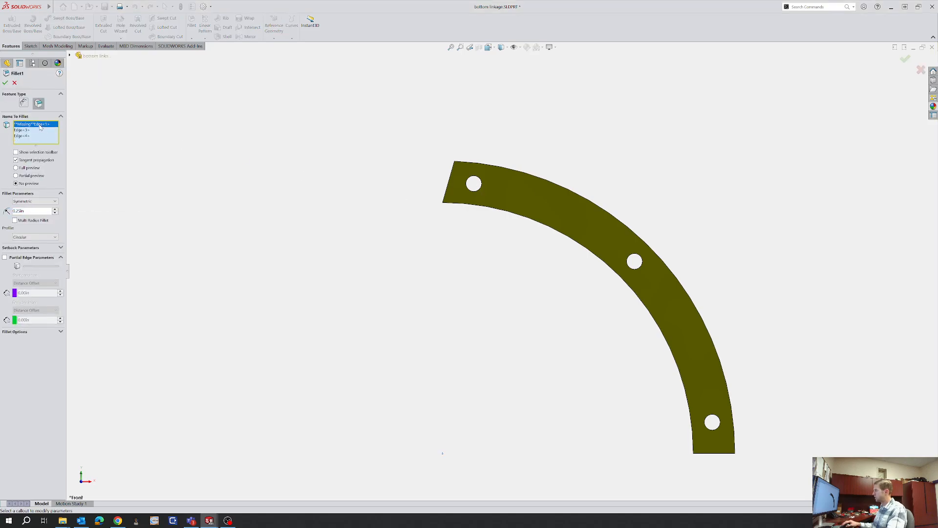
key(Delete)
scroll(443, 190, down, 3)
middle_drag(475, 203, 519, 207)
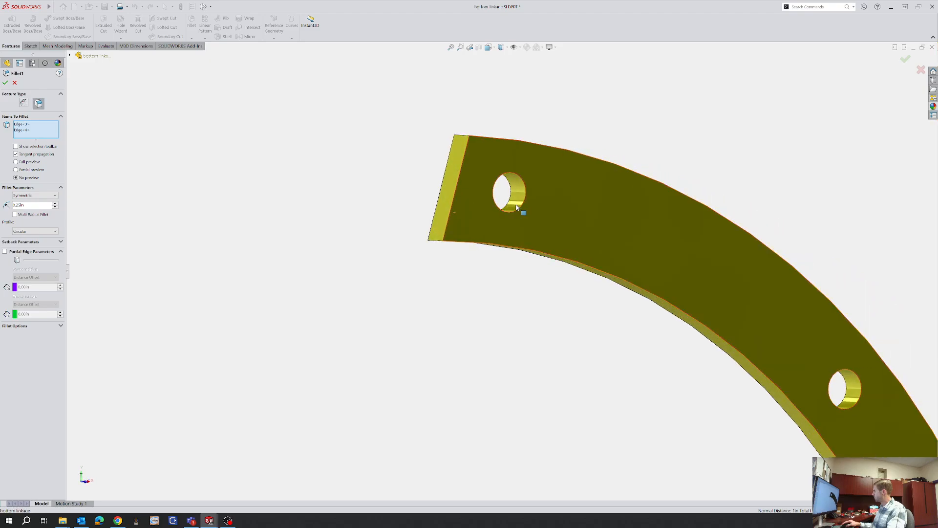
scroll(392, 253, down, 3)
click(386, 253)
key(Return)
Check the linkage's reshaped end and switch back to the mower assembly
scroll(320, 240, up, 5)
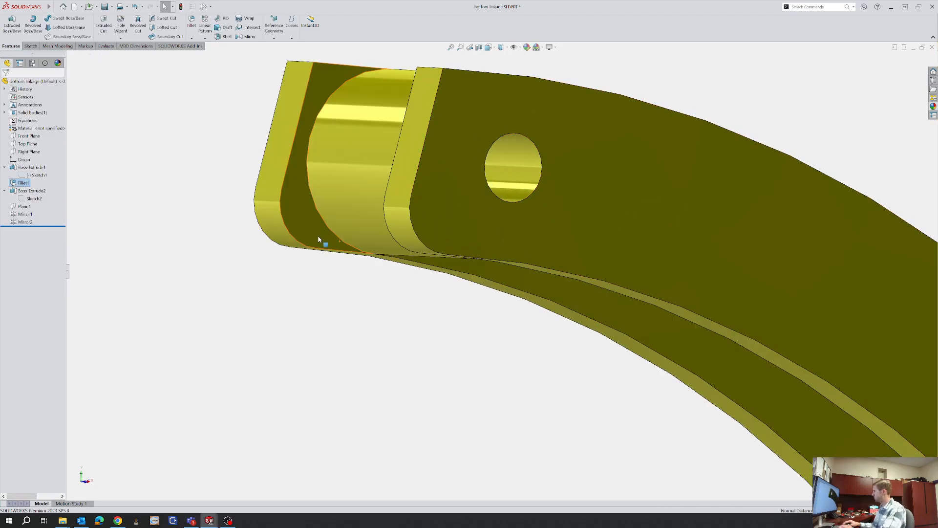
middle_drag(413, 233, 449, 253)
scroll(496, 267, up, 2)
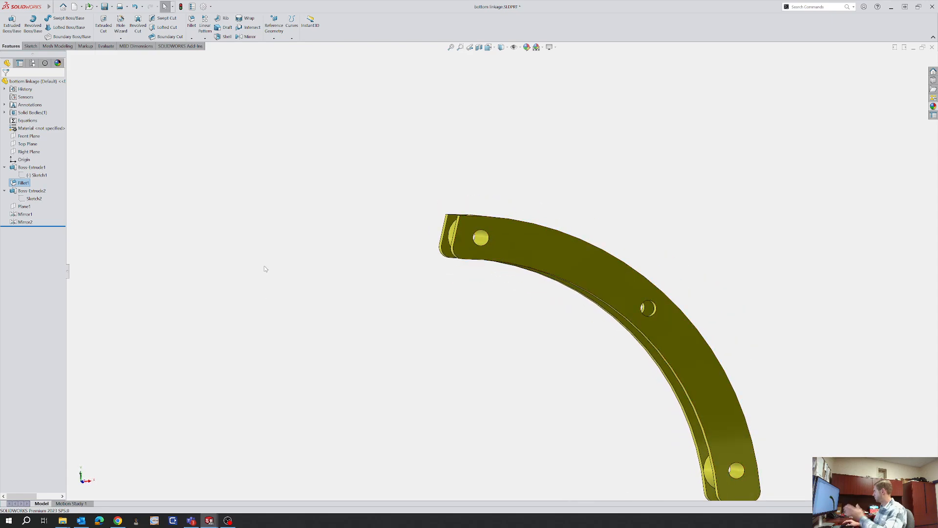
middle_drag(400, 346, 386, 345)
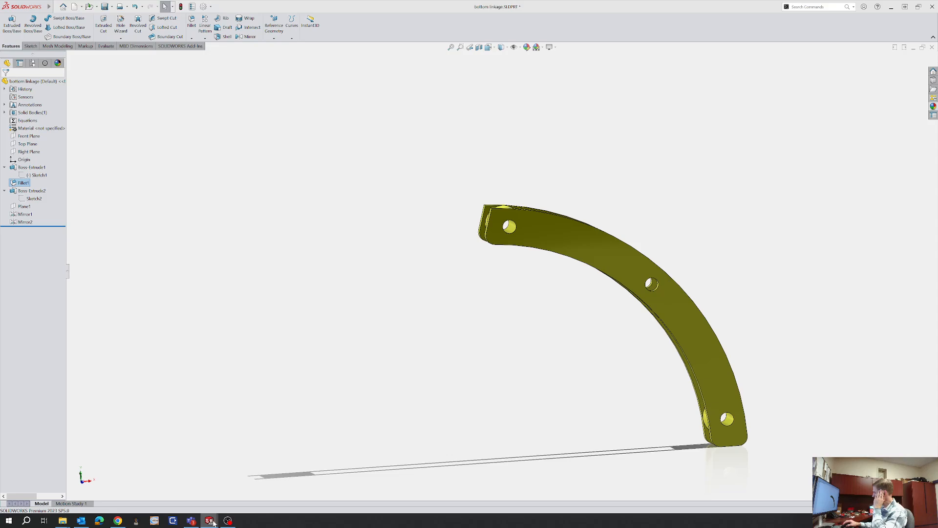
mouse_move(209, 520)
click(176, 493)
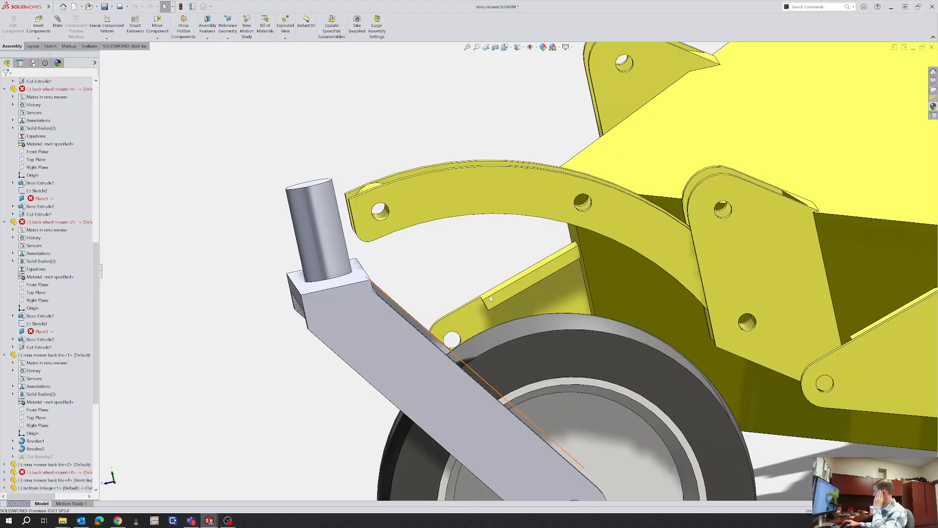
Examine how the linkage's slanted end lines up with the wheel mount's post from several angles
scroll(531, 303, up, 1)
middle_drag(531, 303, 498, 277)
scroll(210, 101, down, 3)
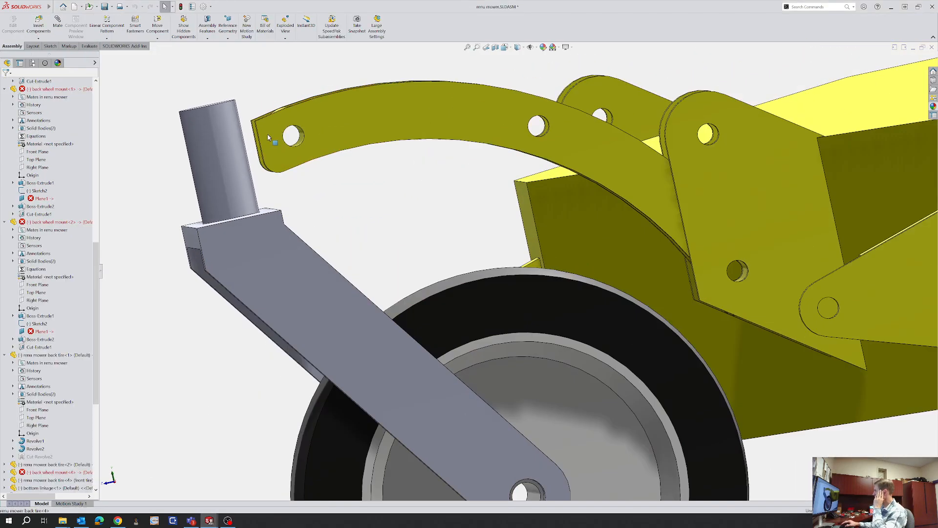
middle_drag(245, 148, 237, 149)
scroll(267, 152, up, 3)
scroll(276, 155, up, 1)
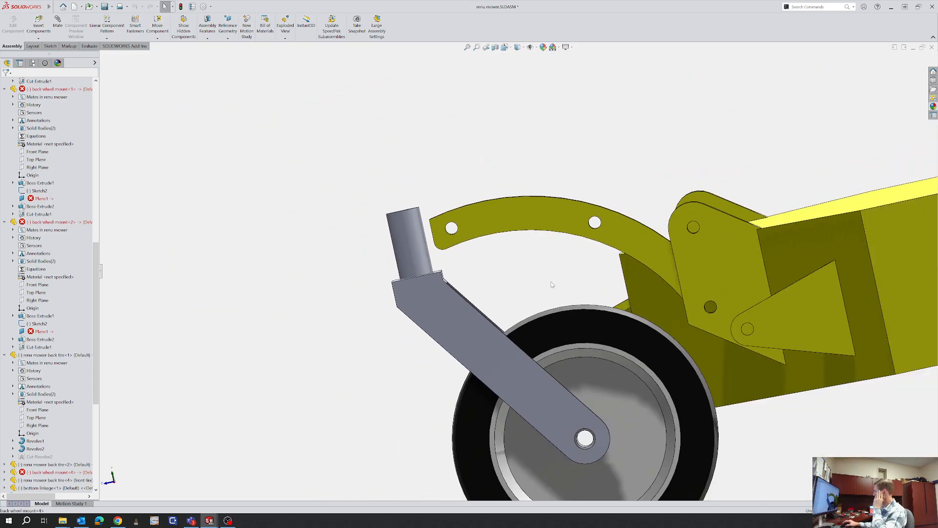
scroll(555, 286, up, 1)
middle_drag(581, 312, 617, 305)
scroll(623, 304, down, 1)
scroll(622, 304, down, 2)
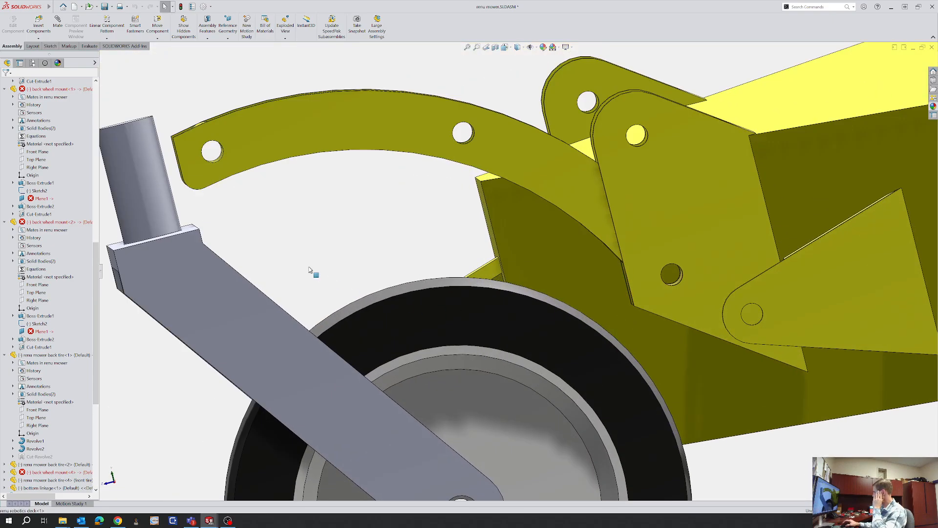
scroll(425, 216, up, 1)
click(343, 304)
drag(343, 304, 349, 299)
middle_drag(349, 298, 374, 296)
scroll(374, 212, up, 2)
scroll(439, 279, down, 1)
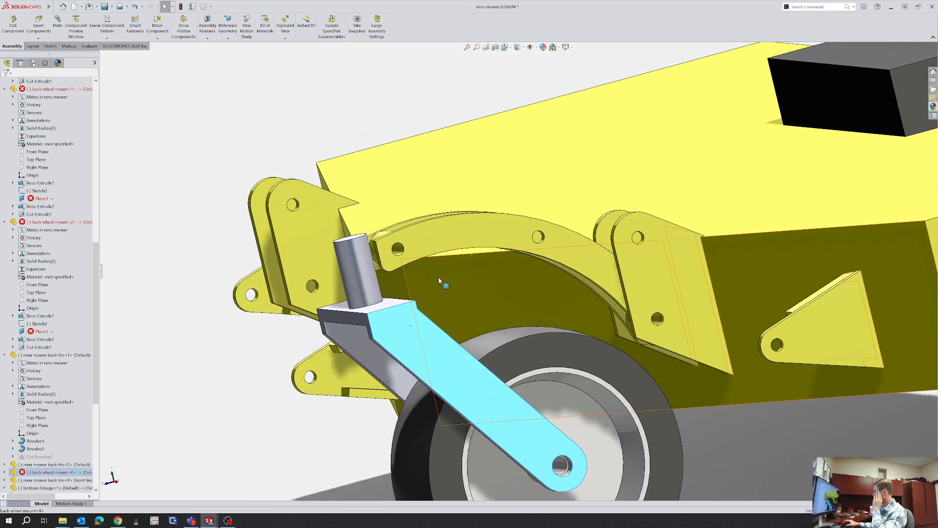
click(157, 295)
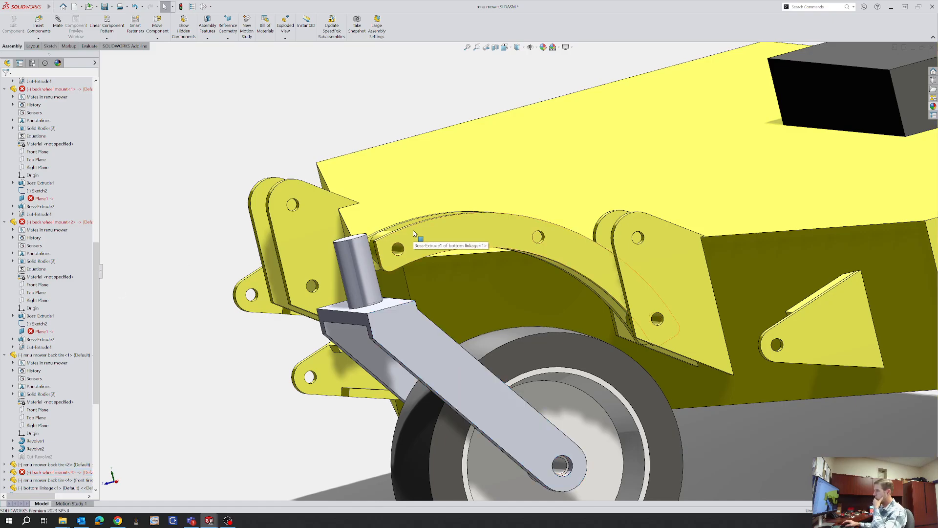
scroll(436, 233, up, 3)
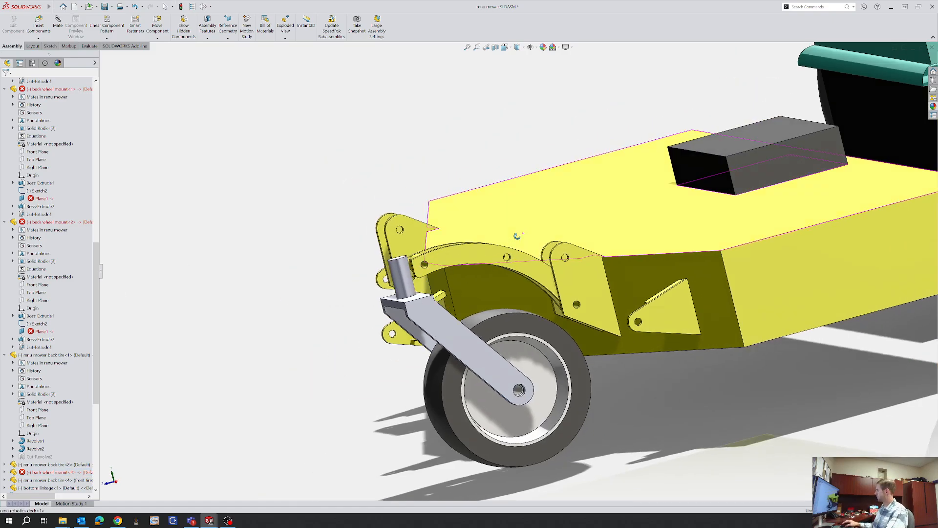
scroll(519, 243, down, 1)
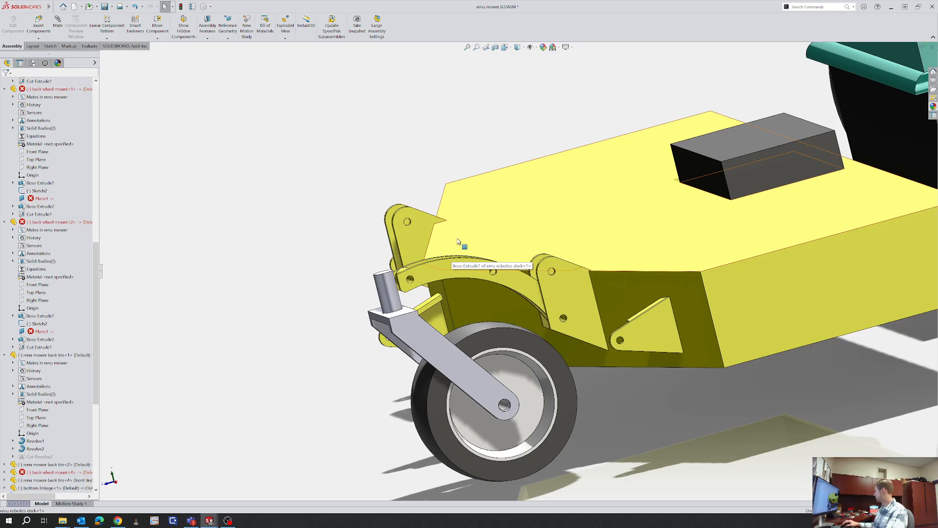
Open the curved bottom linkage from the assembly as a separate part and look at its side
click(462, 268)
click(476, 241)
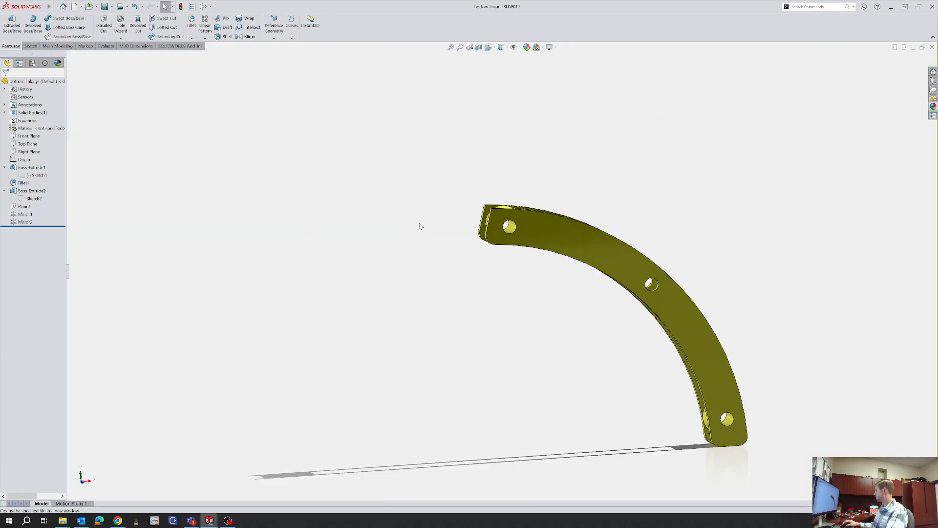
middle_drag(418, 220, 481, 303)
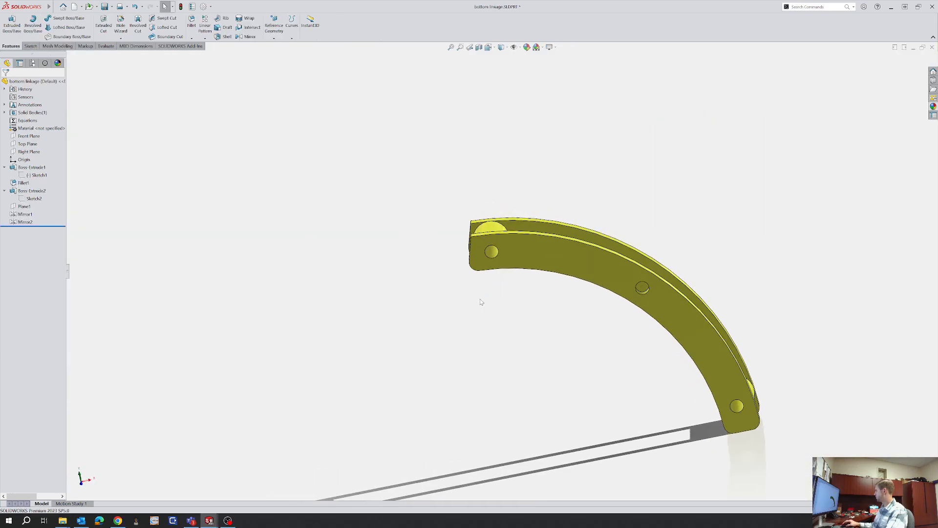
Add a configuration named "upper linkage" to the bottom linkage part
click(32, 63)
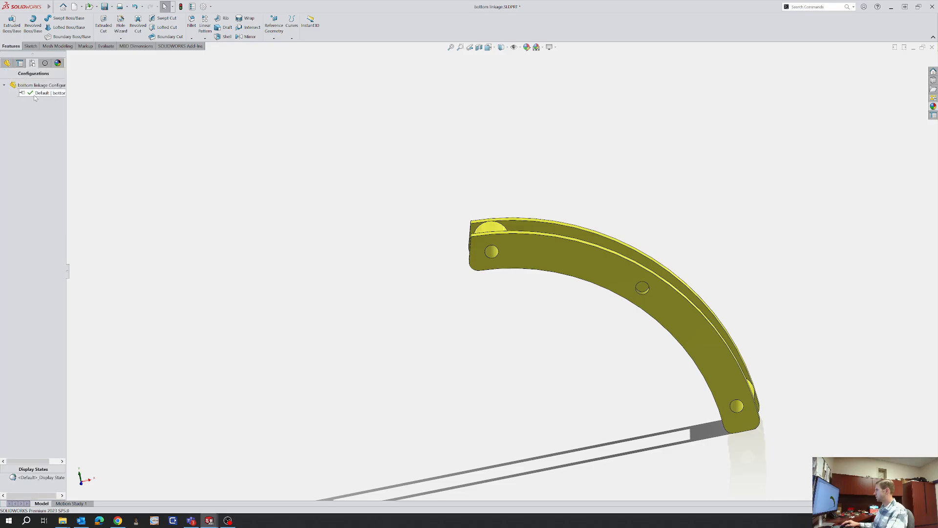
right_click(42, 92)
click(49, 117)
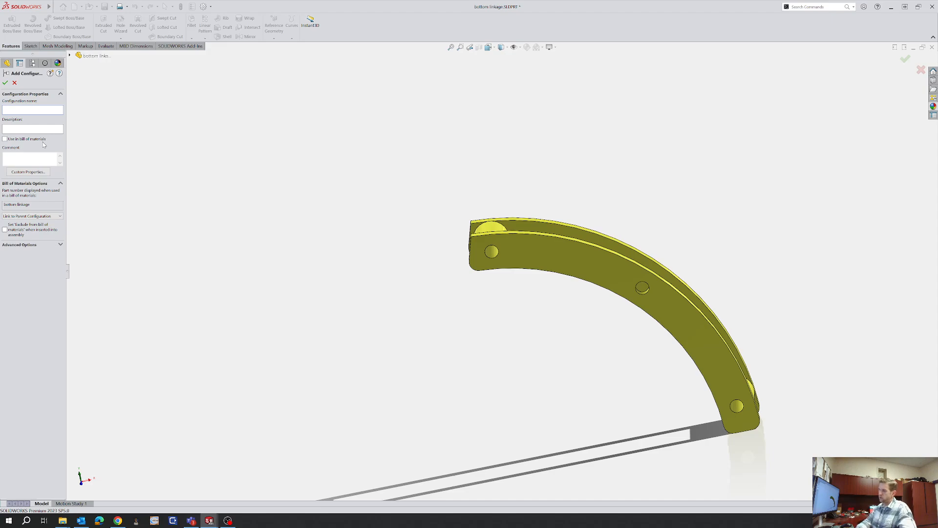
text(upper linkage)
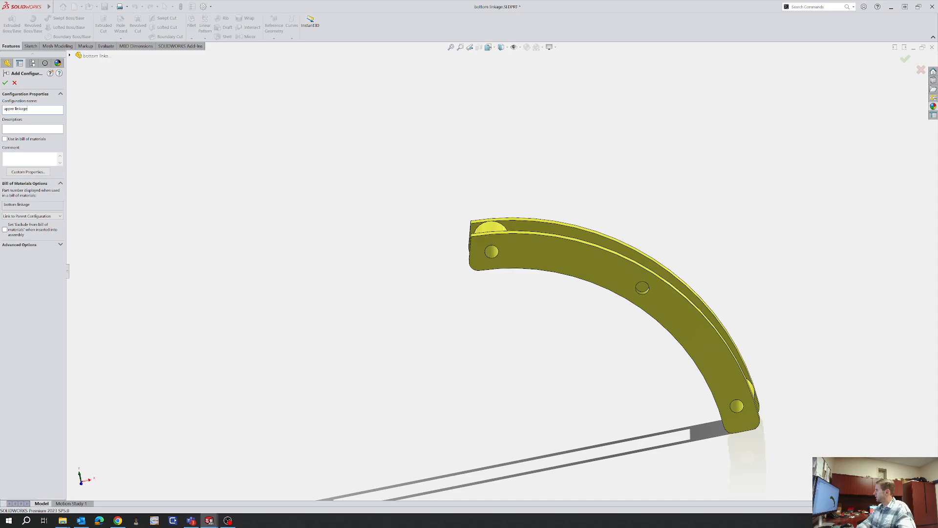
key(Return)
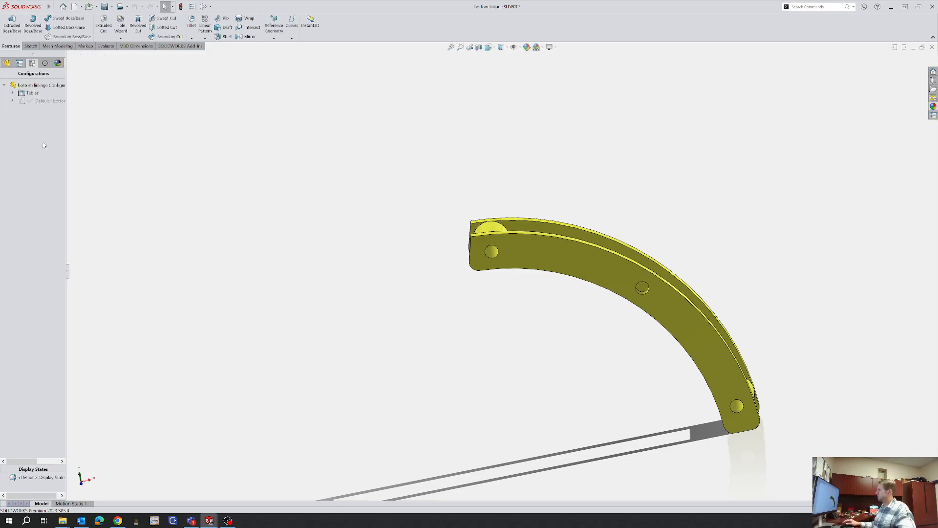
Start a sketch on the linkage's outer side face and view it face-on with the slanted end upright
click(7, 63)
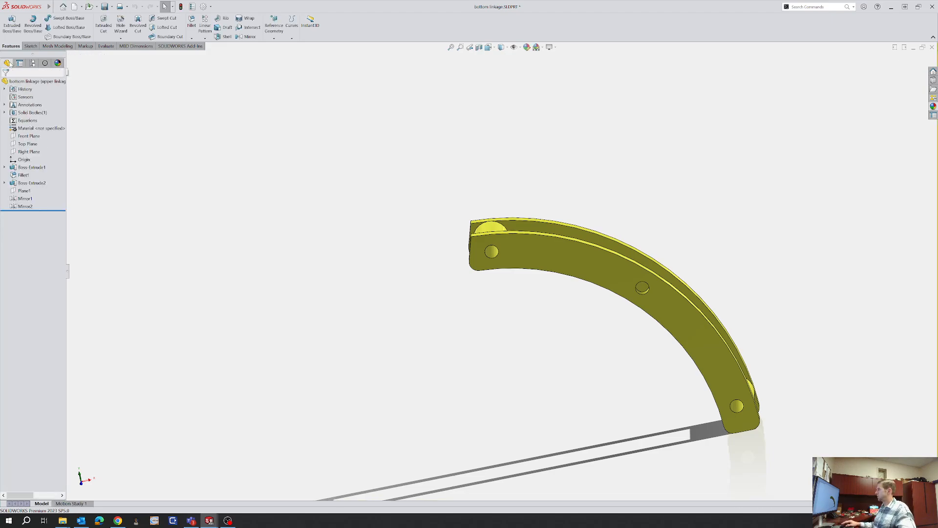
click(605, 280)
click(638, 260)
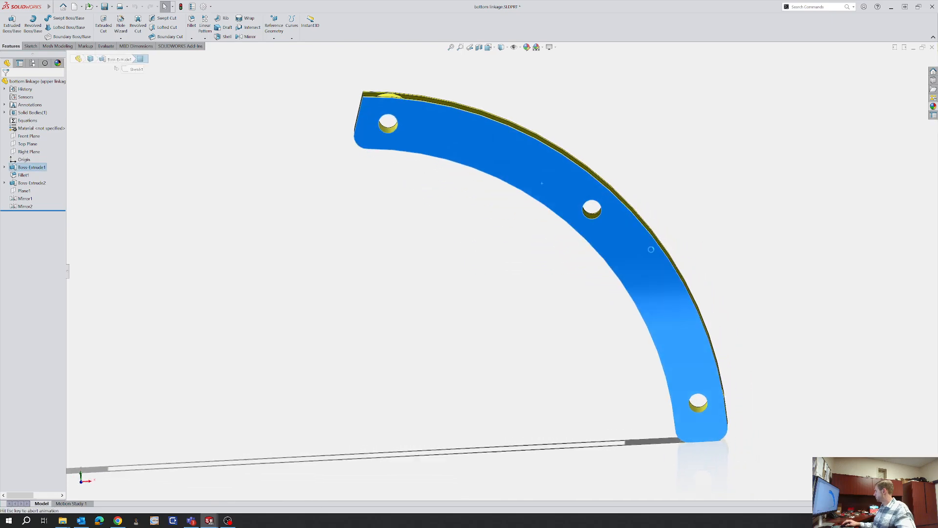
click(644, 172)
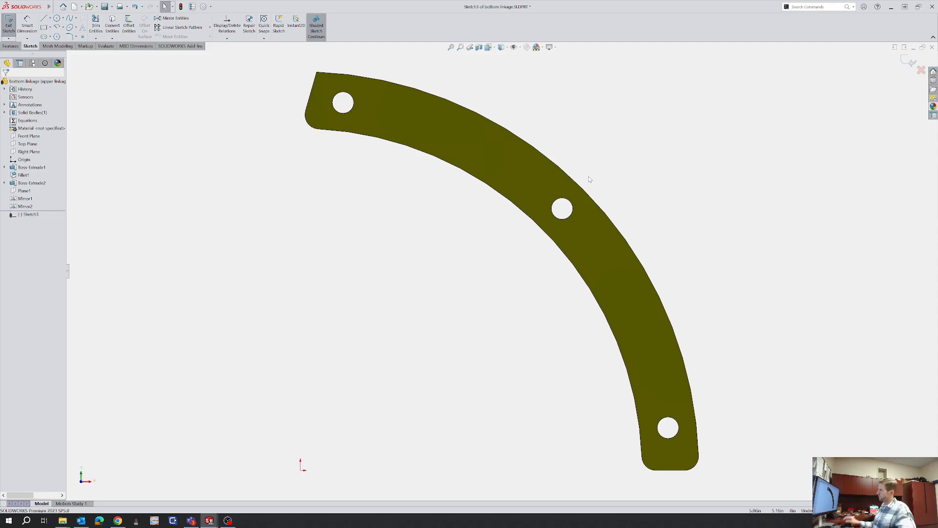
middle_drag(401, 201, 452, 215)
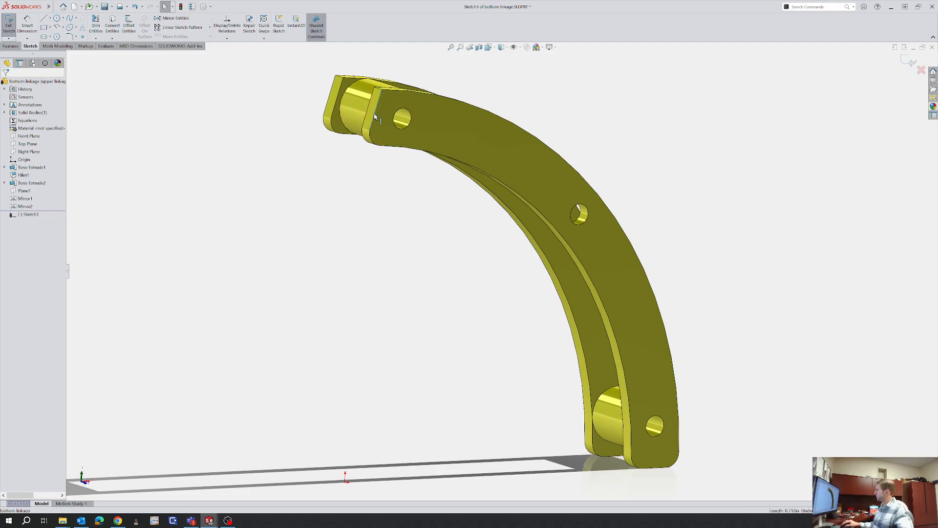
click(371, 113)
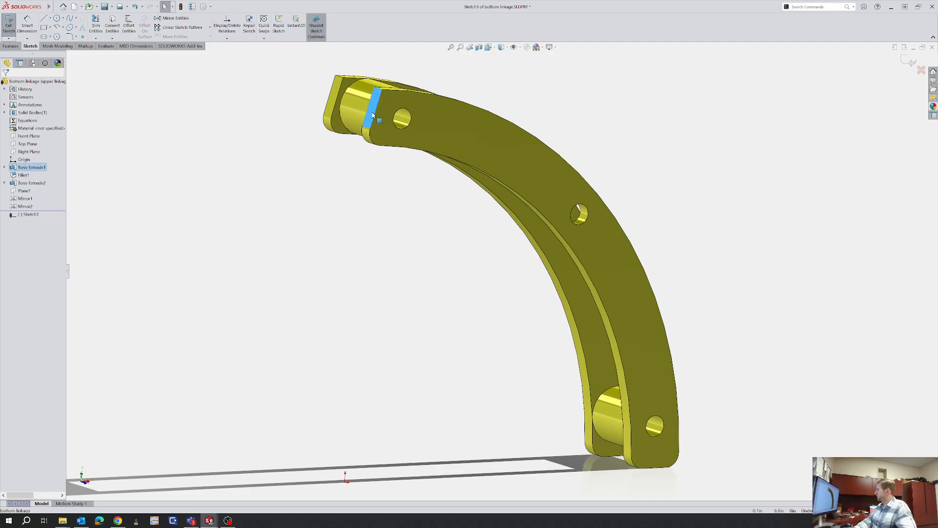
key(ctrl+8)
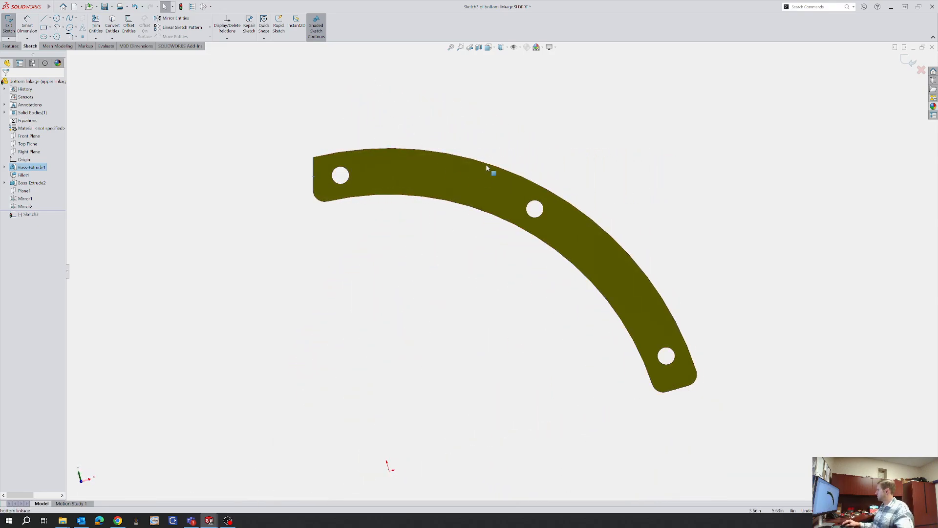
click(570, 156)
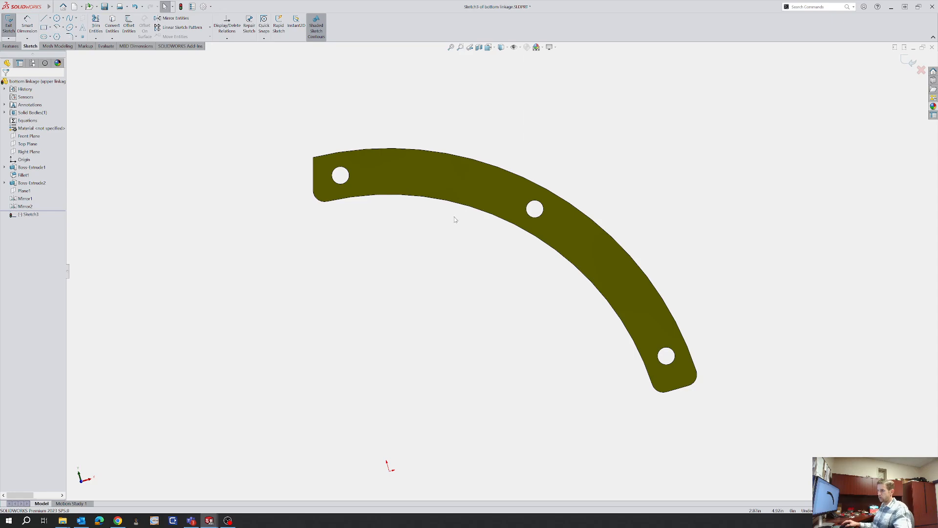
Sketch a line from the middle hole's centre sloping outward beyond the linkage's outer curved edge
key(l)
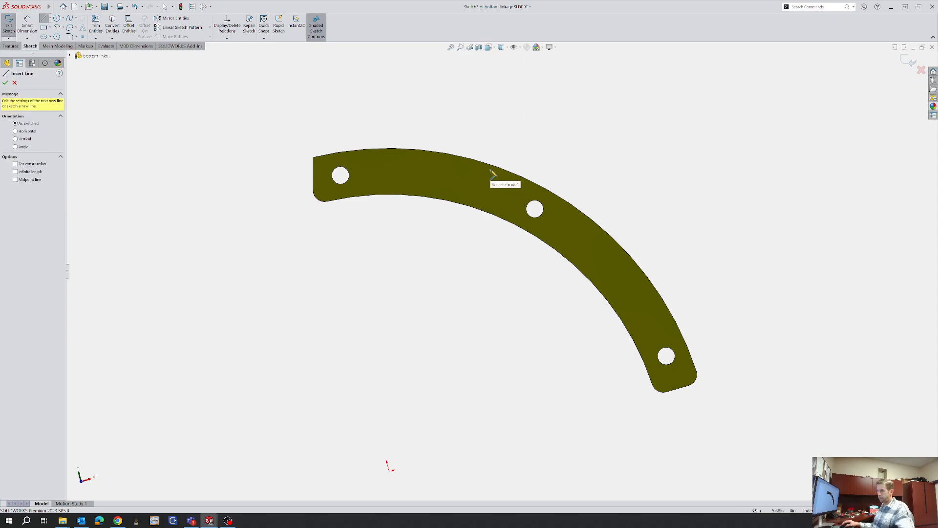
click(535, 209)
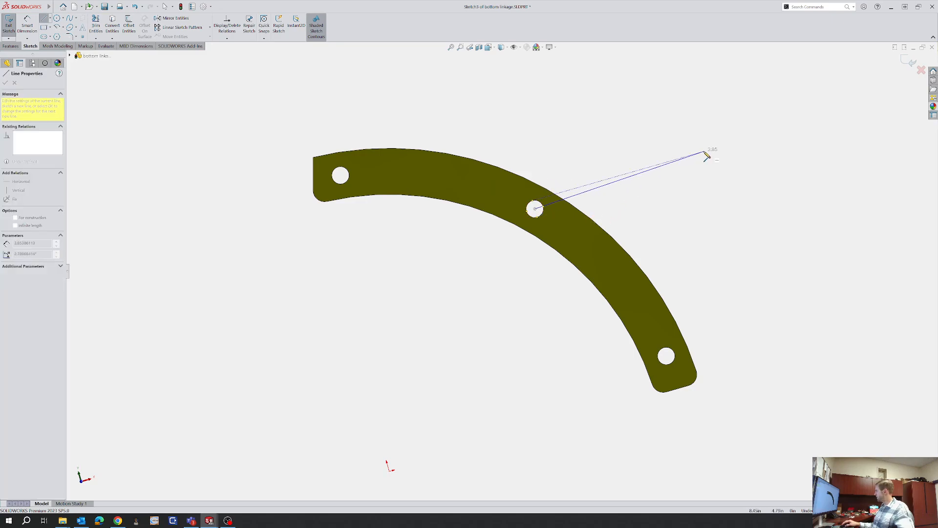
click(727, 145)
key(Escape)
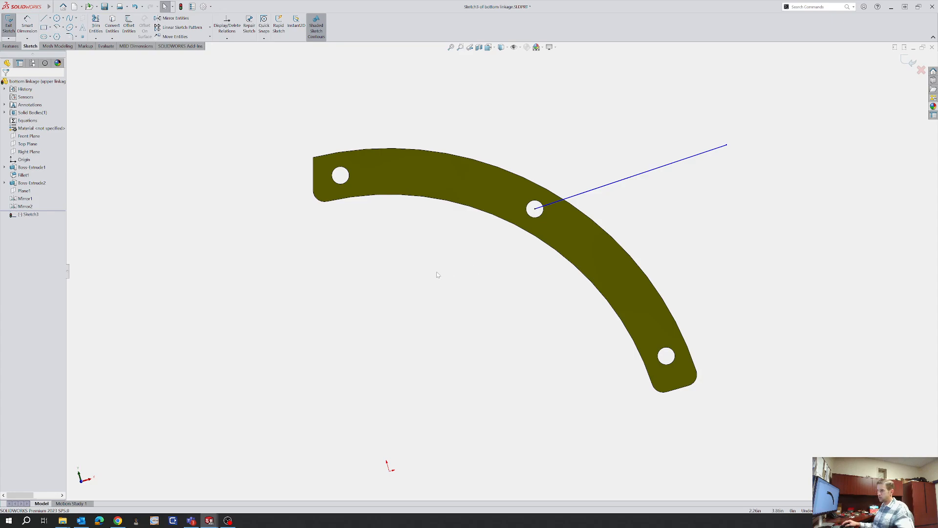
Sketch a circle centred on the line's outer endpoint and make it equal to the hole at the linkage's lower end
key(c)
click(727, 146)
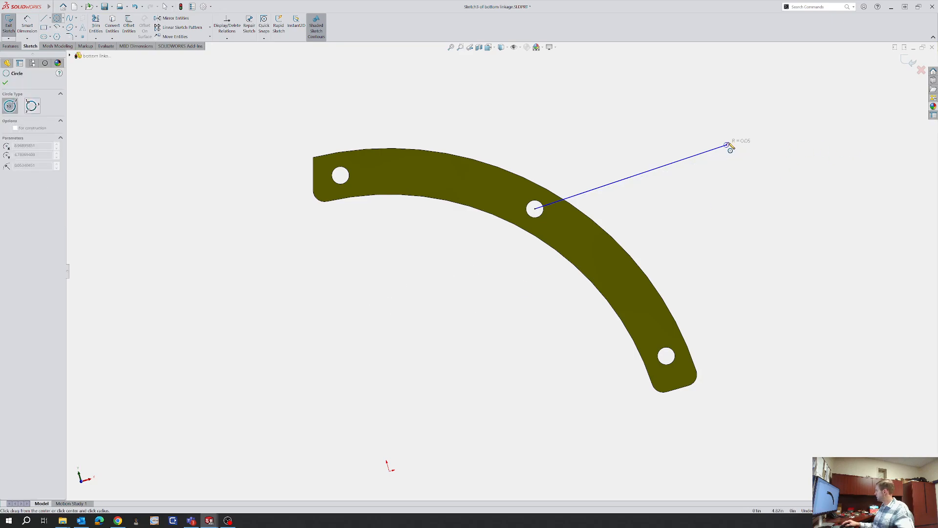
click(732, 147)
key(Escape)
click(730, 148)
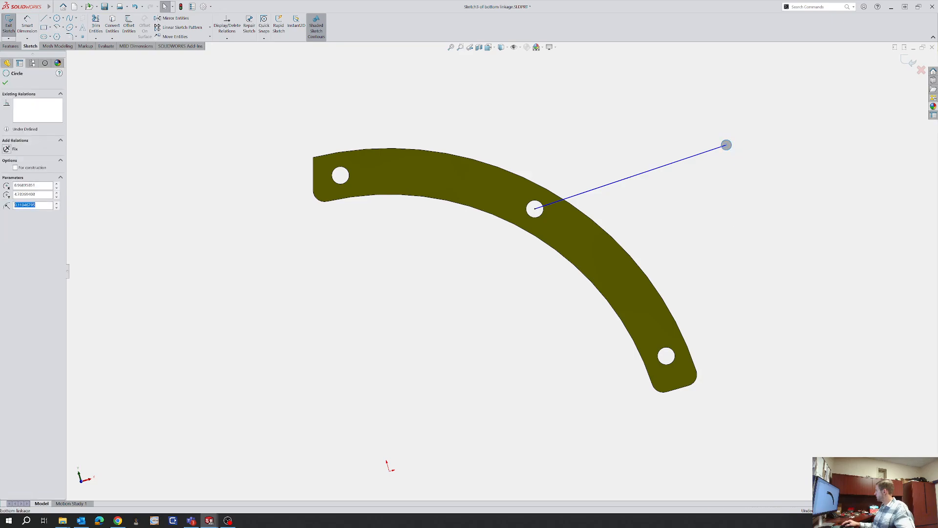
ctrl+click(674, 362)
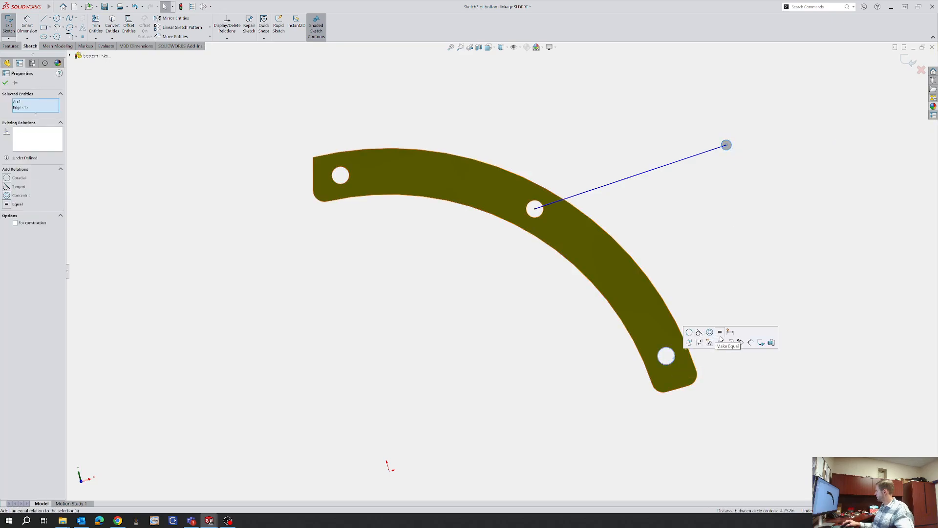
click(712, 261)
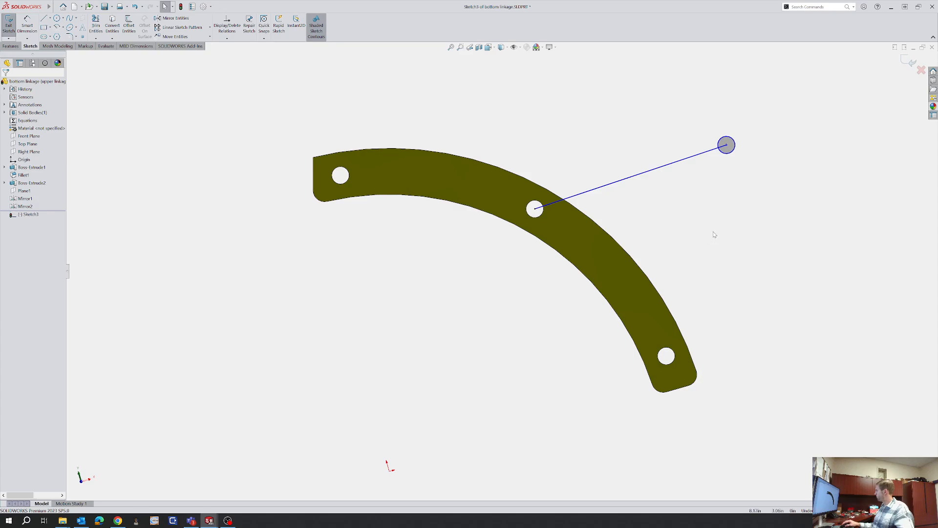
key(l)
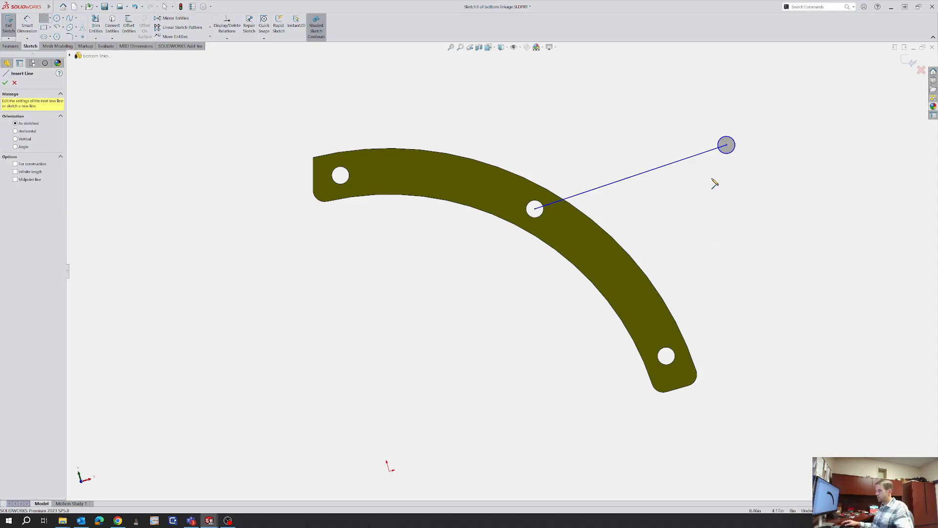
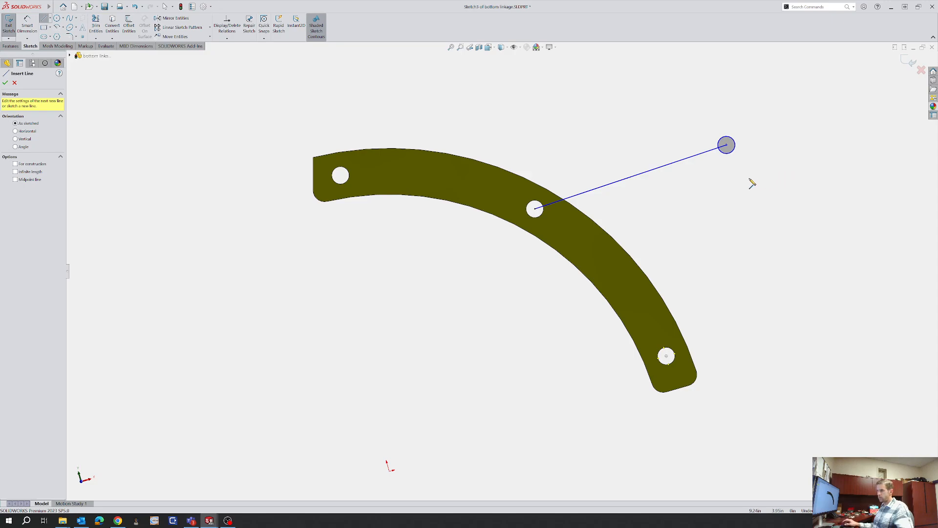
click(667, 356)
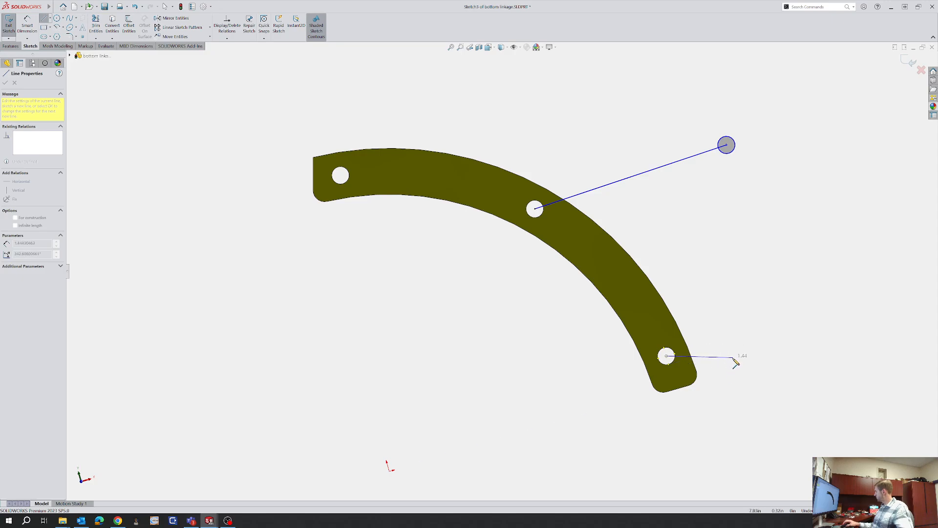
key(Escape)
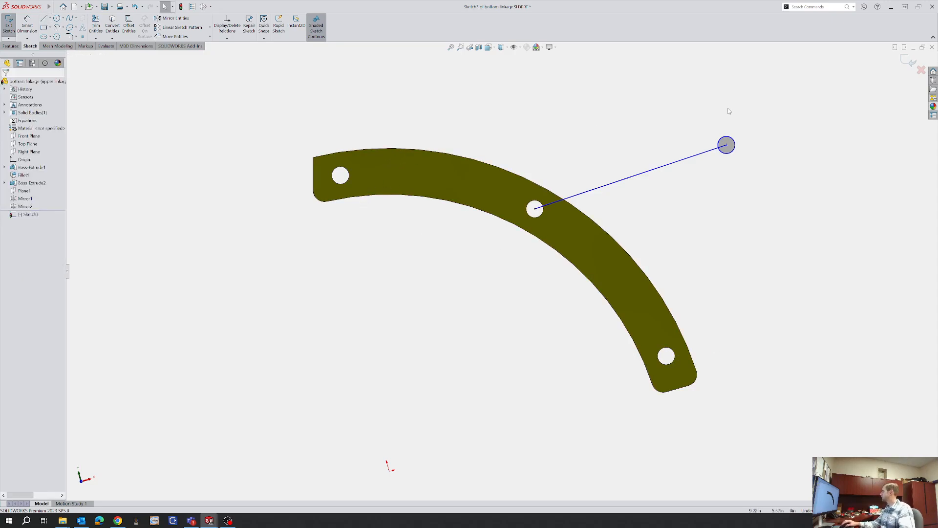
Shift the circle's centre so its connecting line is about 4.37 in long, and convert that line to construction geometry
click(727, 145)
drag(727, 145, 721, 130)
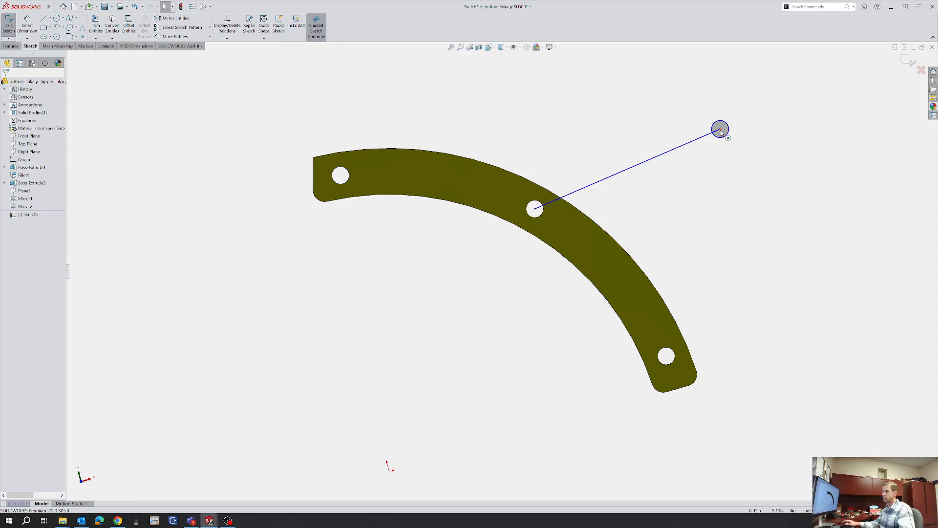
click(670, 154)
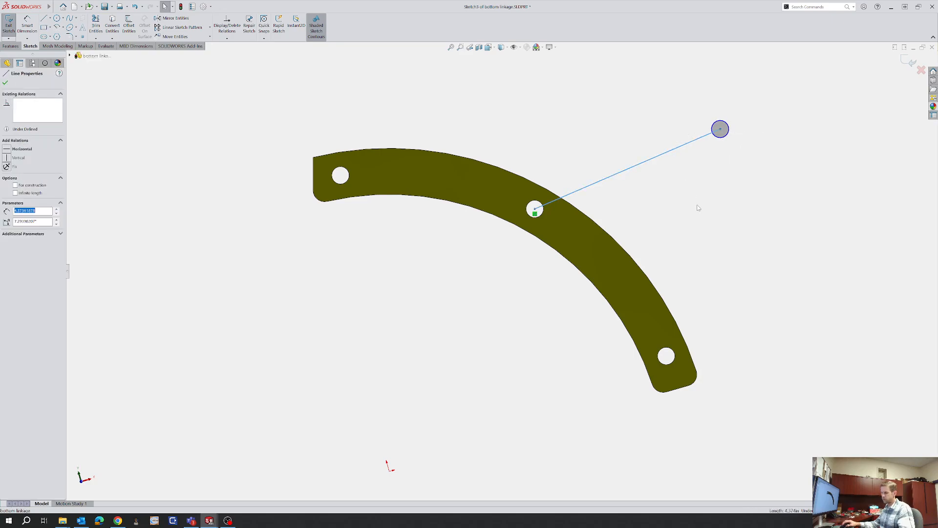
click(693, 210)
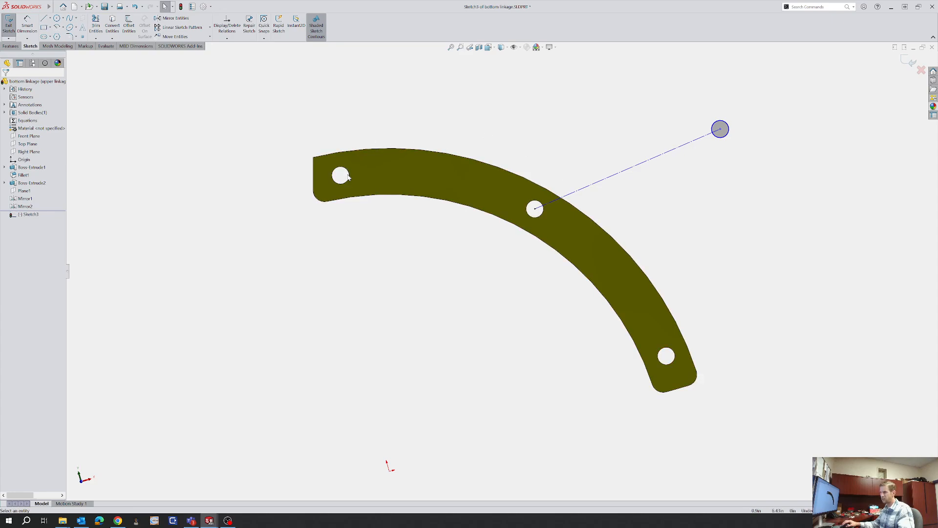
Sketch a line perpendicular to the slanted end from its midpoint and a near-vertical line up from the lower hole's centre, crossing it
key(l)
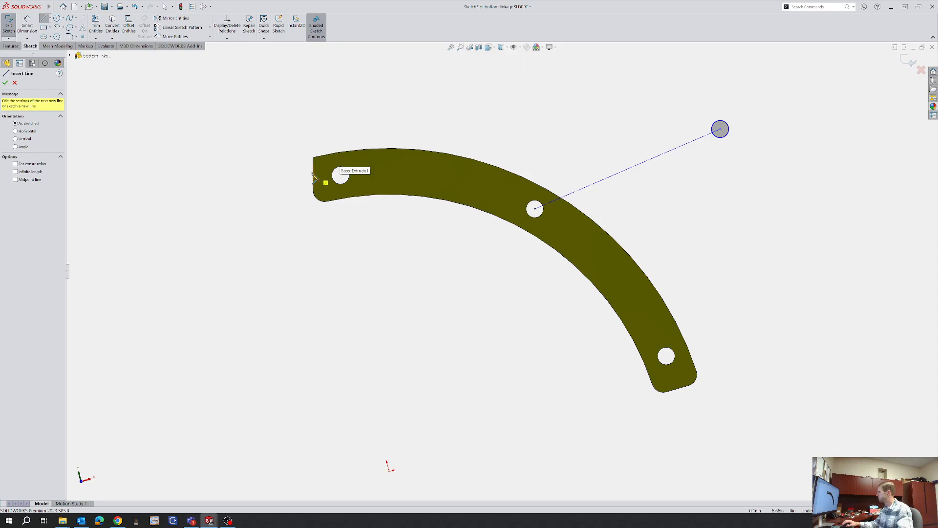
click(313, 174)
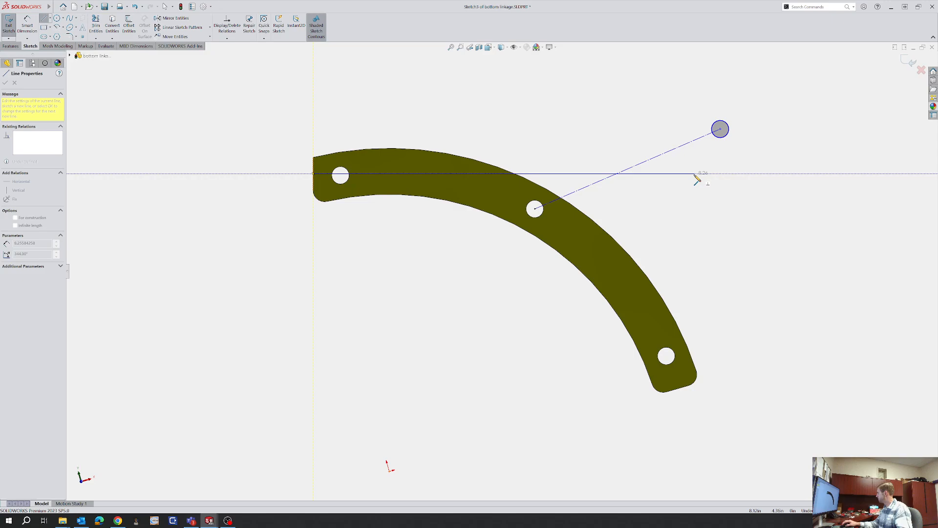
click(673, 174)
key(Escape)
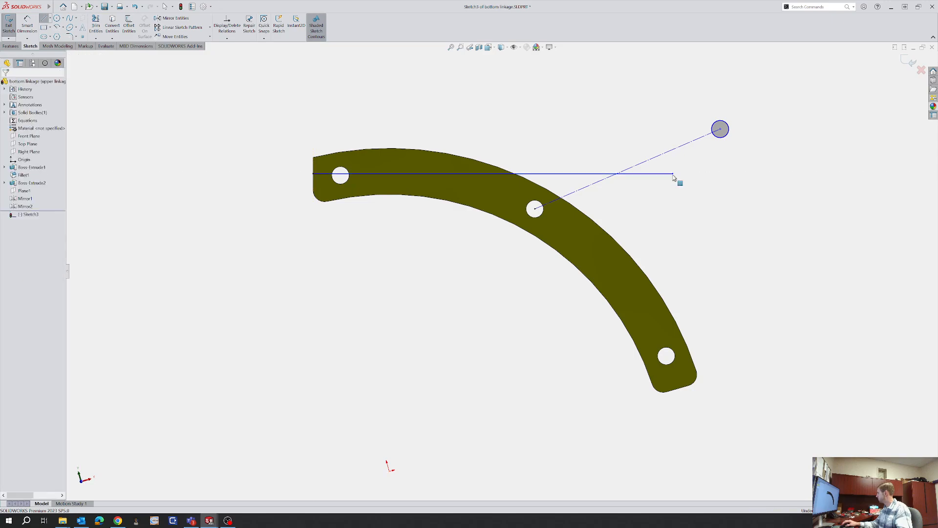
key(l)
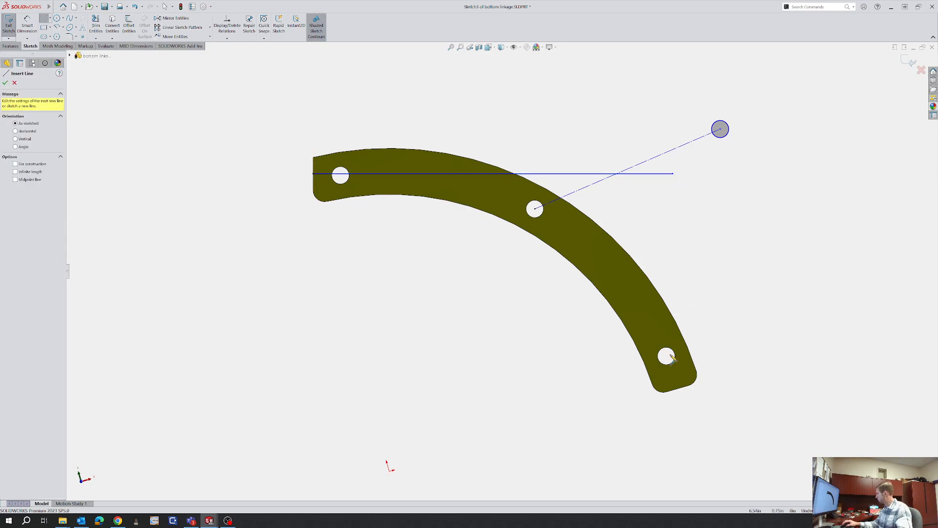
click(666, 356)
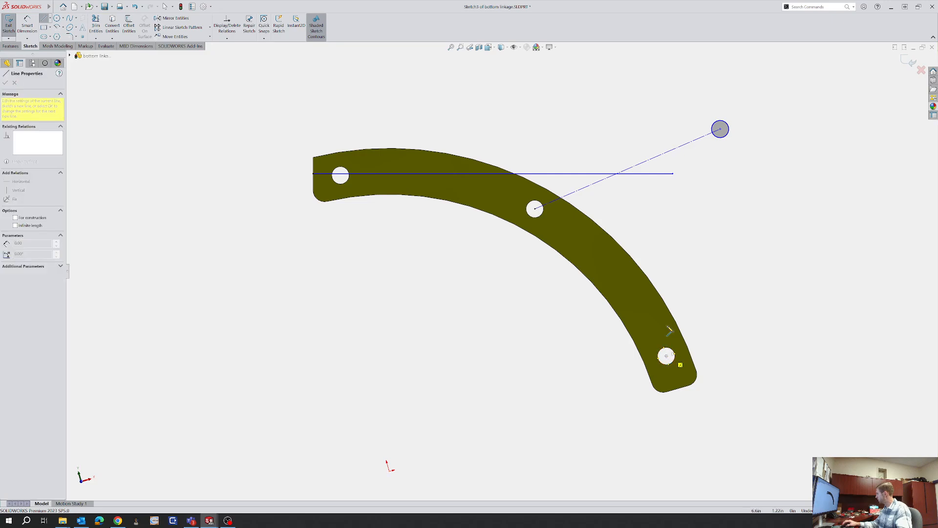
click(669, 162)
key(Escape)
Trim the overhanging ends where the two new lines meet and convert both lines to construction geometry
scroll(683, 186, down, 3)
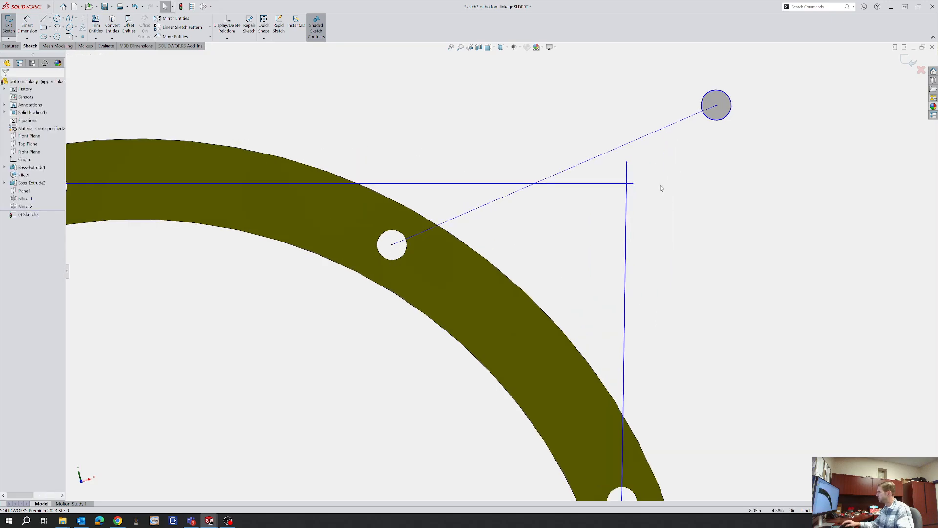
key(t)
click(627, 180)
key(Escape)
click(626, 214)
click(644, 201)
click(606, 184)
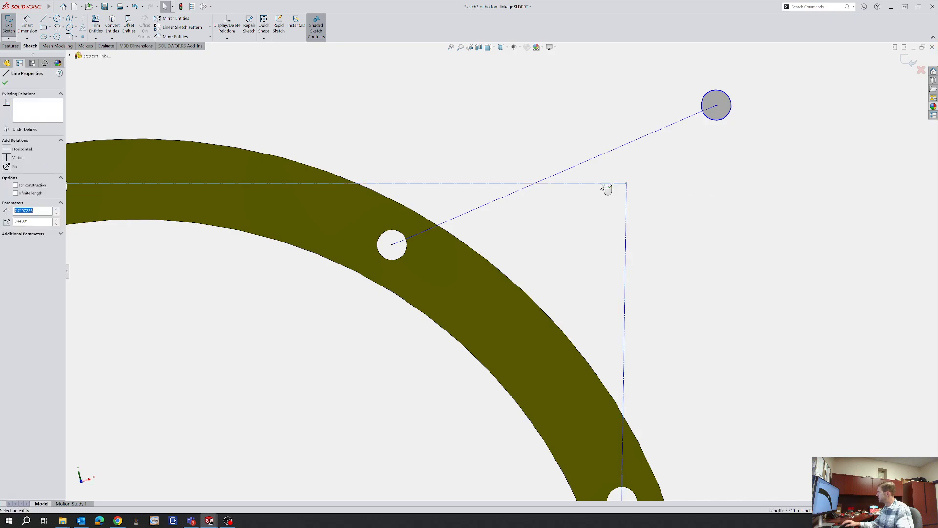
click(625, 172)
scroll(623, 259, up, 3)
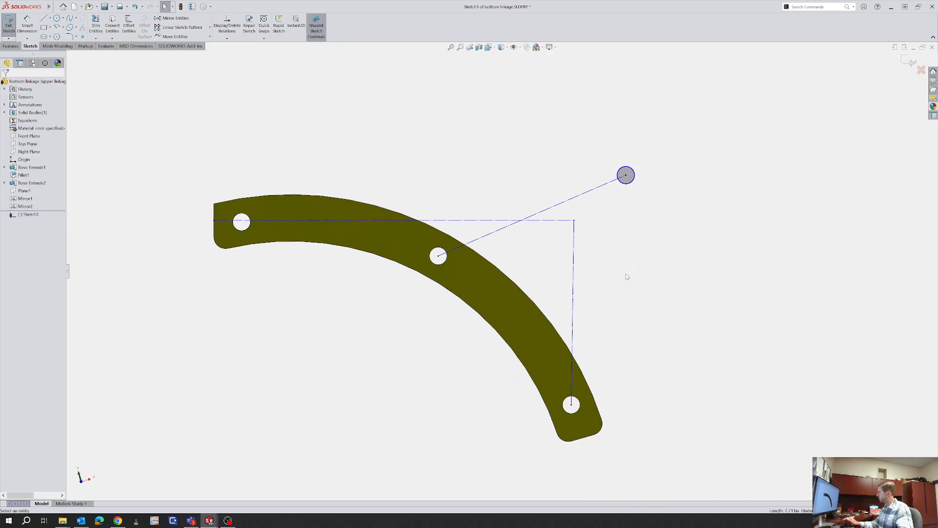
Sketch a line about 1.9 in long outward from the lower hole's centre, away from the curved linkage
key(l)
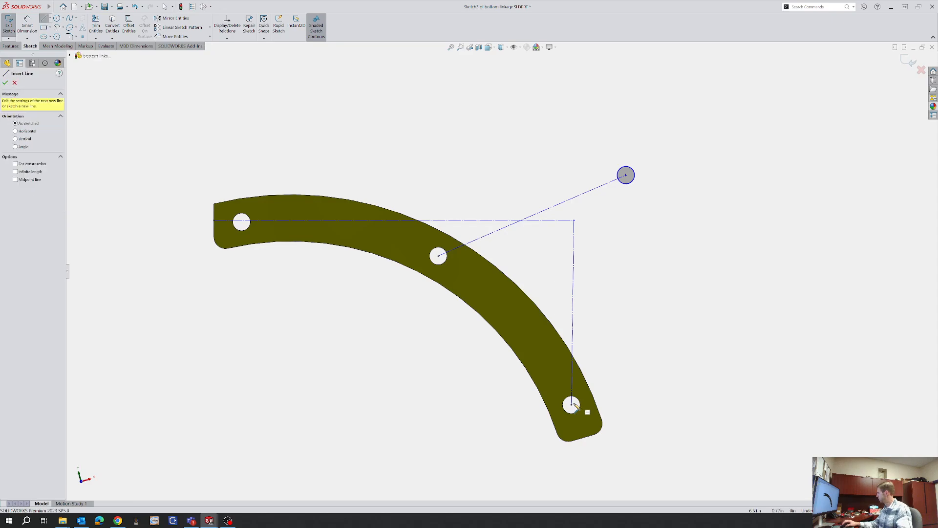
click(571, 404)
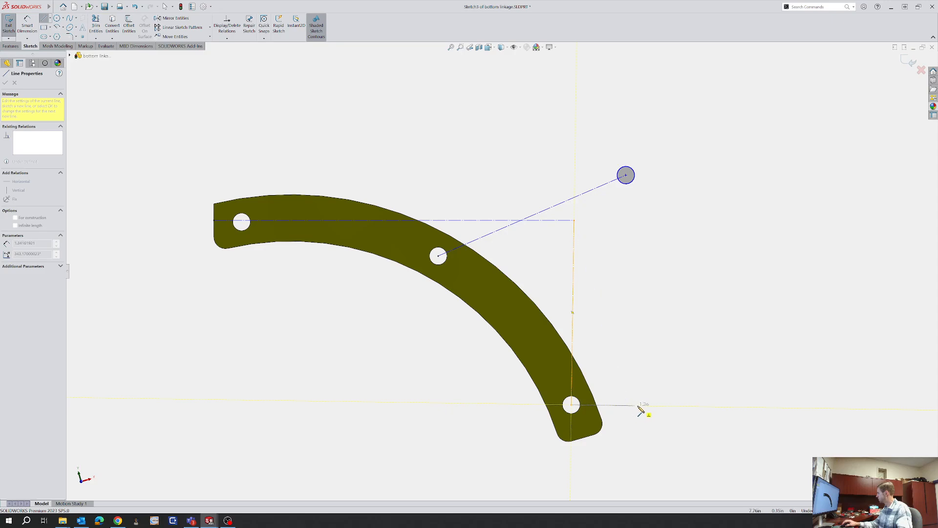
click(661, 404)
key(Escape)
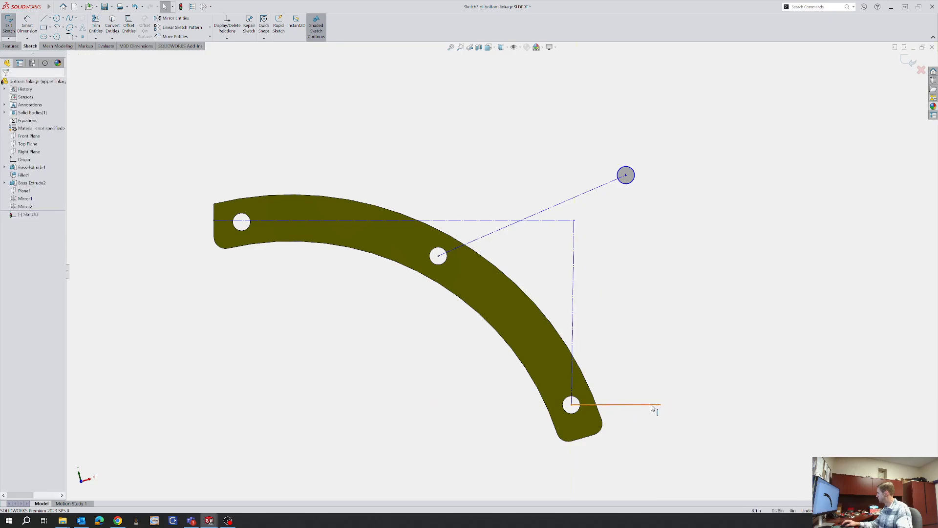
Make the new line at the lower hole perpendicular to the near-vertical construction line and convert it to construction geometry
click(652, 405)
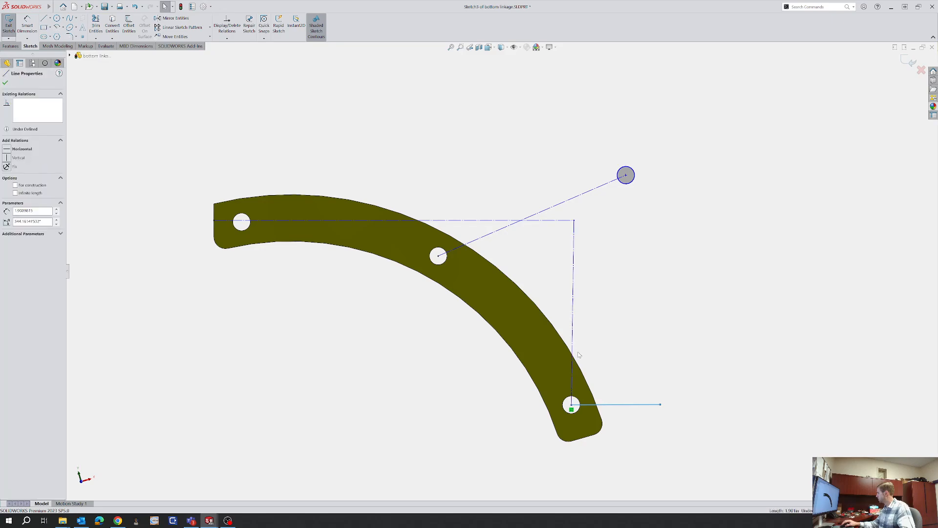
ctrl+click(573, 345)
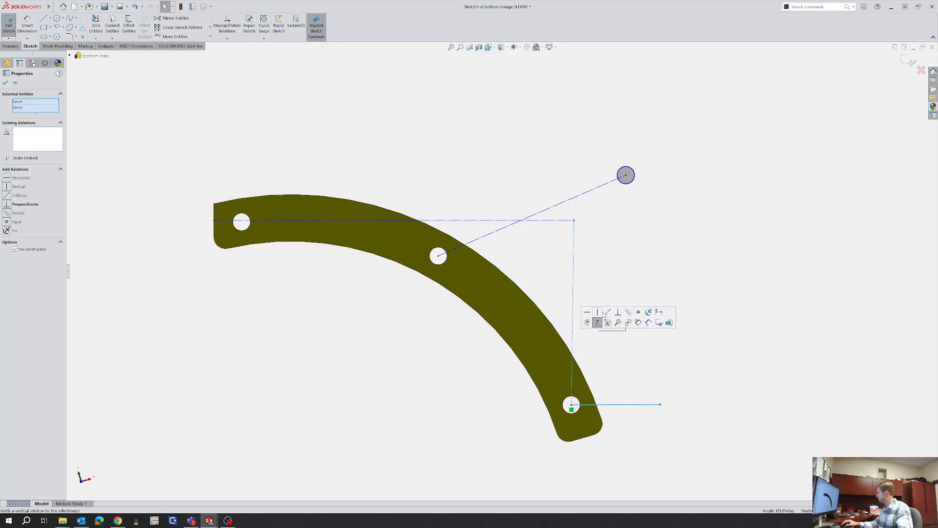
click(618, 313)
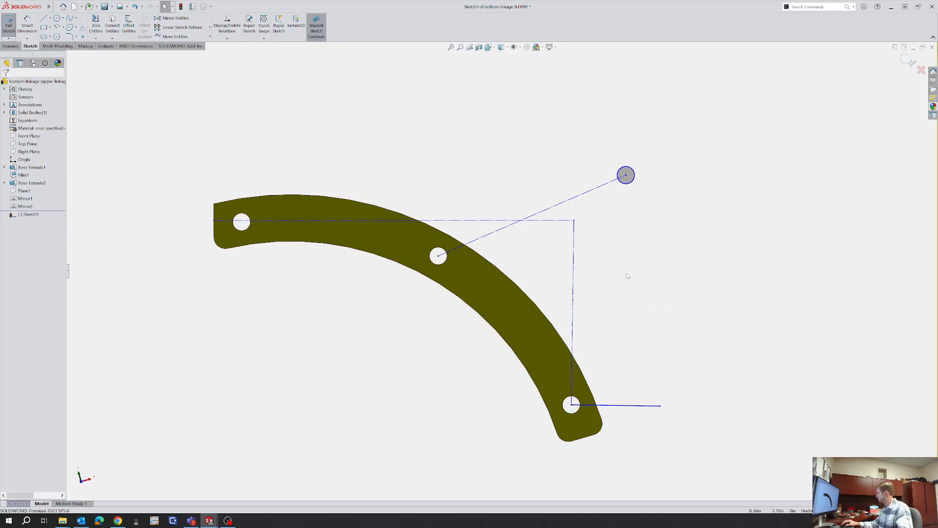
click(648, 409)
click(348, 311)
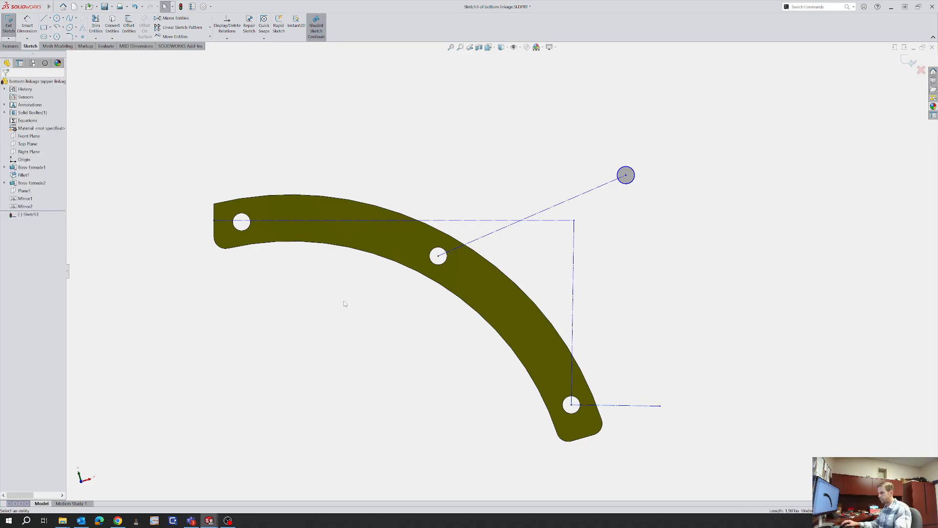
Make the long horizontal construction line perpendicular to the straight end edge beside the upper hole
key(l)
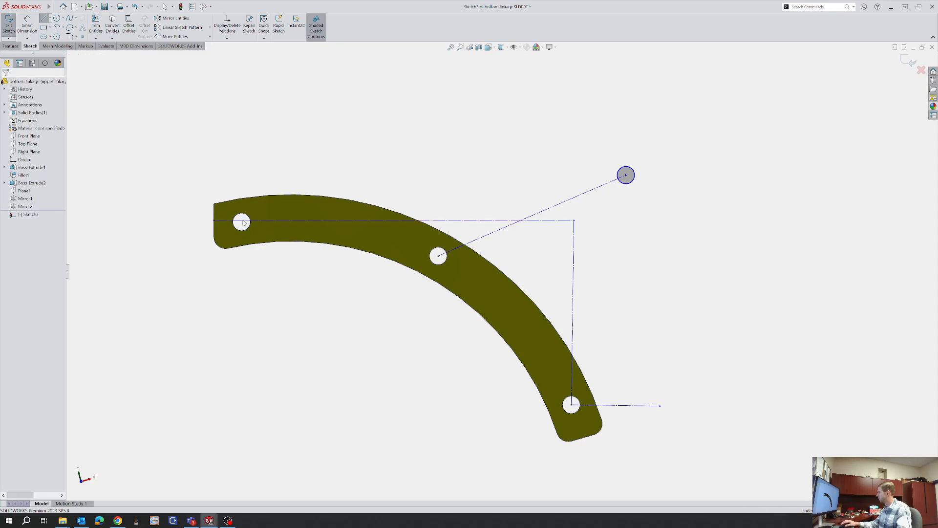
key(Escape)
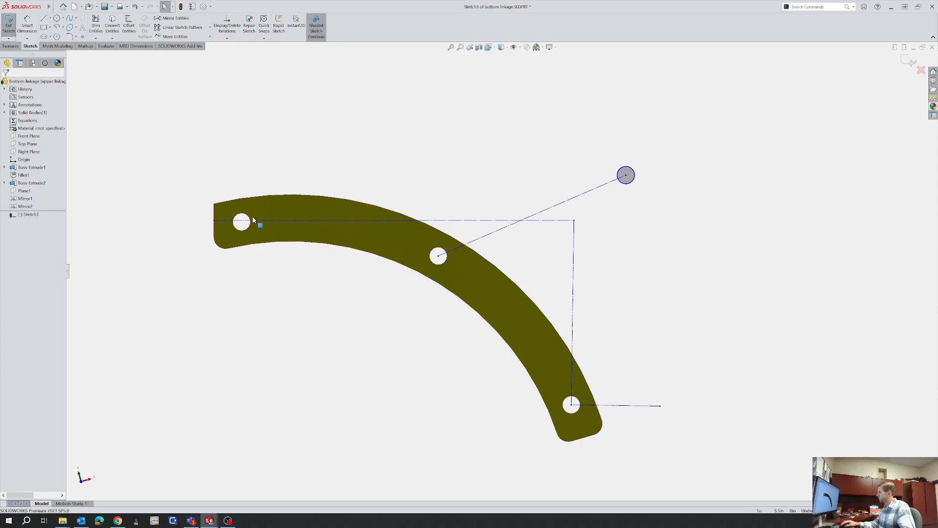
drag(257, 220, 261, 220)
key(Escape)
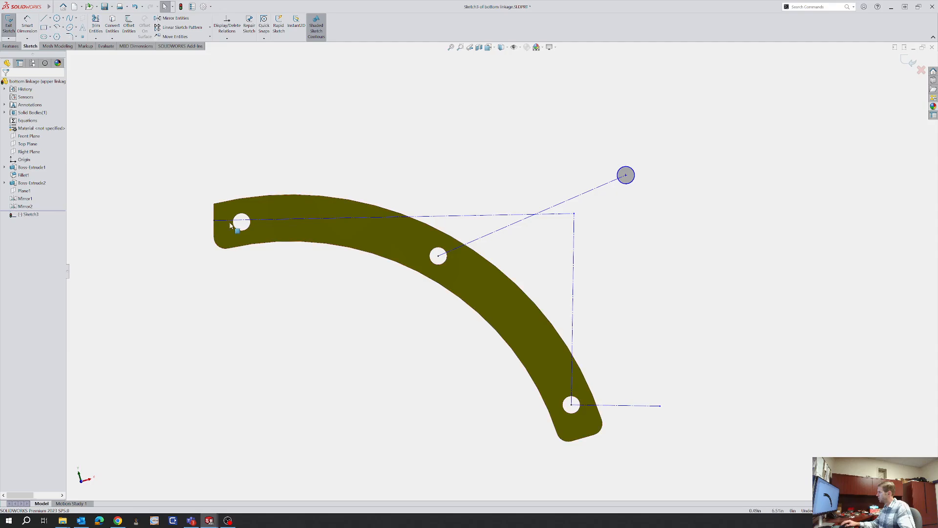
click(225, 221)
ctrl+click(215, 217)
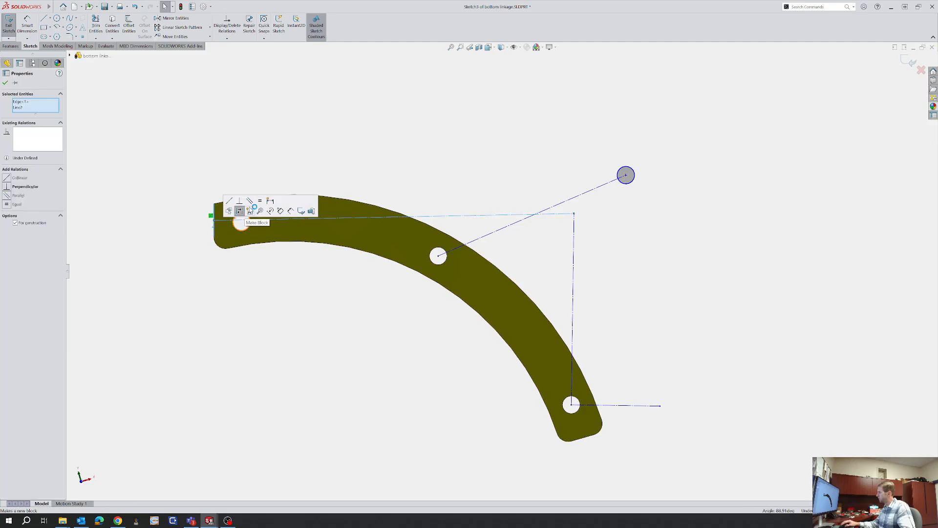
click(239, 211)
Sketch a slanted line about 1.1 in long downward from the upper hole's centre and convert it to construction geometry
key(l)
scroll(304, 245, up, 4)
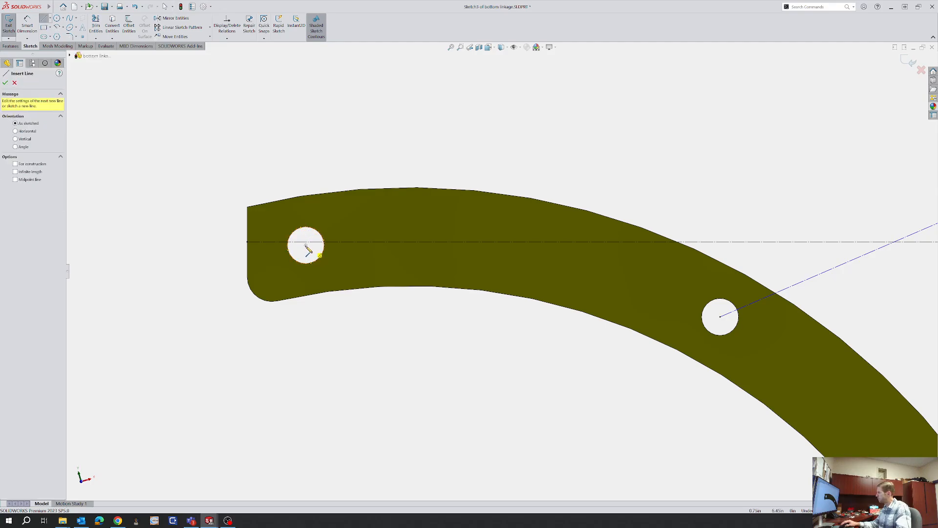
click(305, 244)
click(262, 347)
key(Escape)
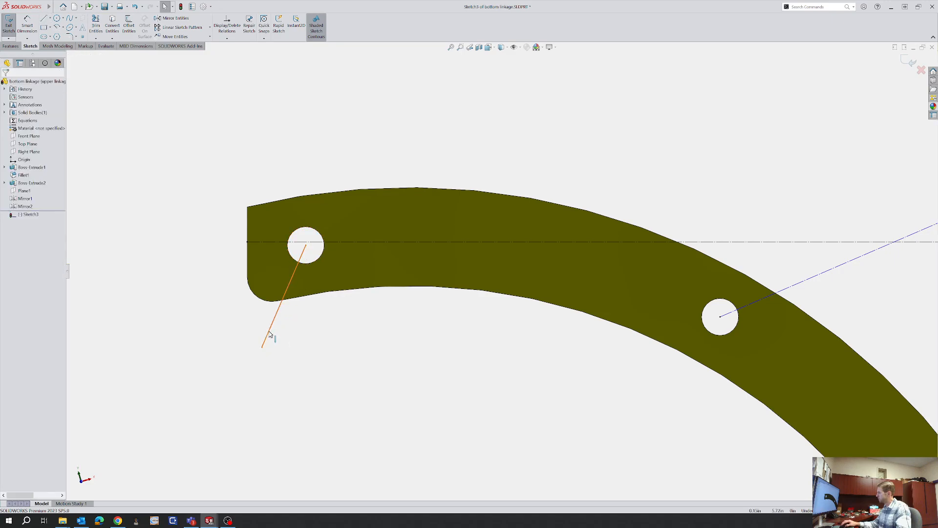
click(269, 333)
click(300, 306)
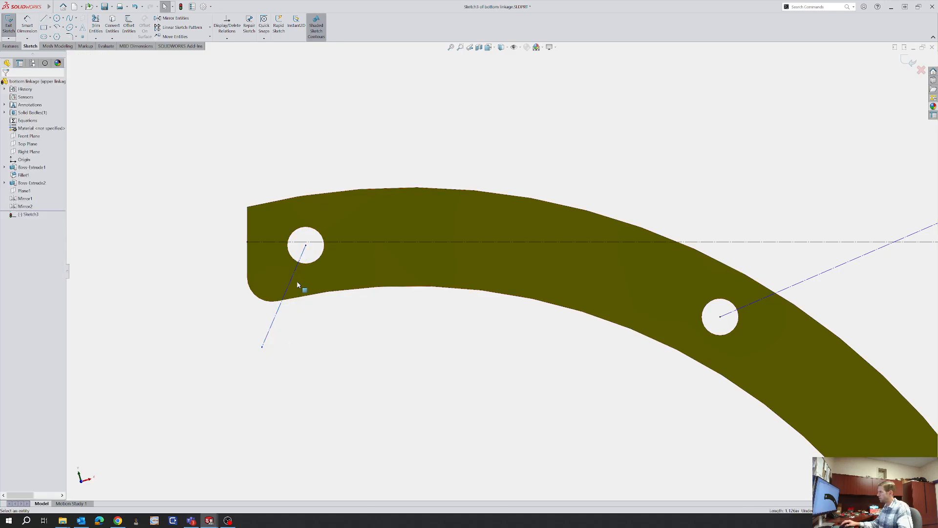
Try to make the upper hole's centre point coincident with the long construction line
click(312, 242)
ctrl+click(307, 245)
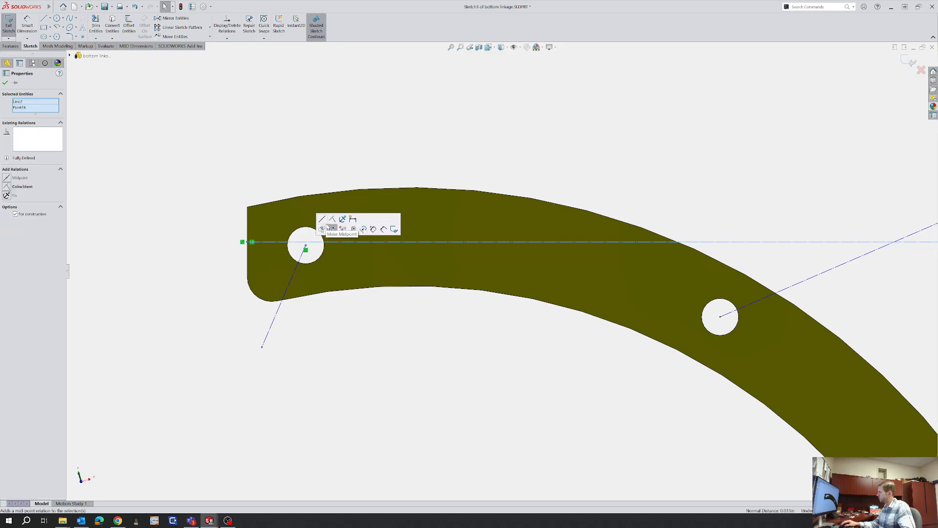
click(332, 220)
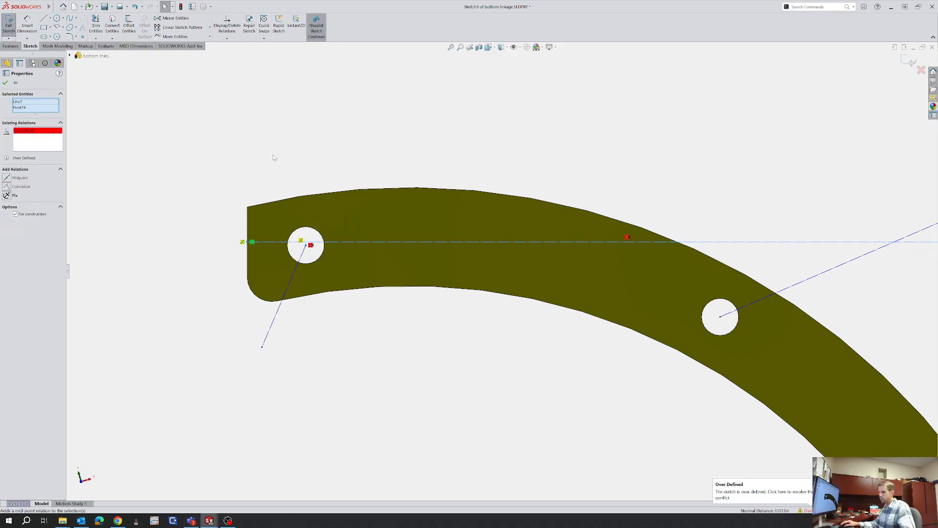
key(ctrl+z)
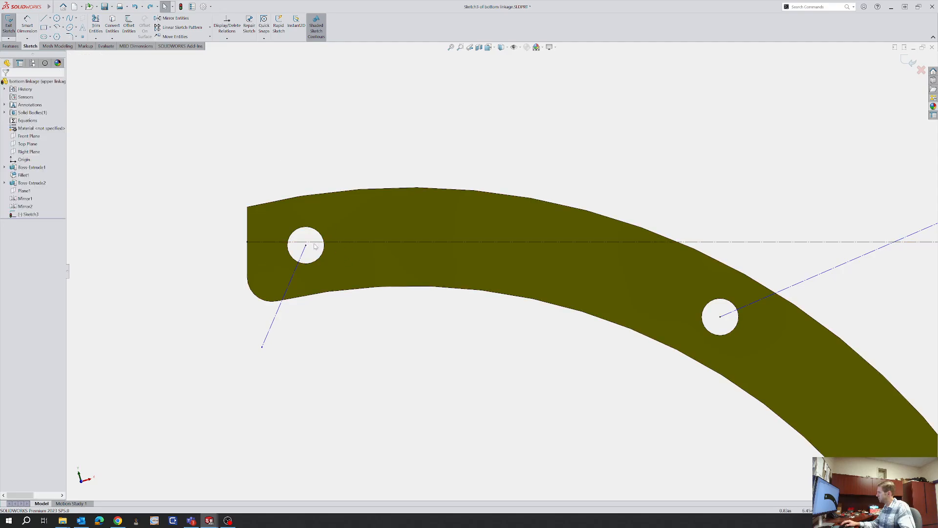
Delete the midpoint relation tying the long construction line's start to the linkage's straight end edge
click(316, 242)
scroll(502, 269, up, 5)
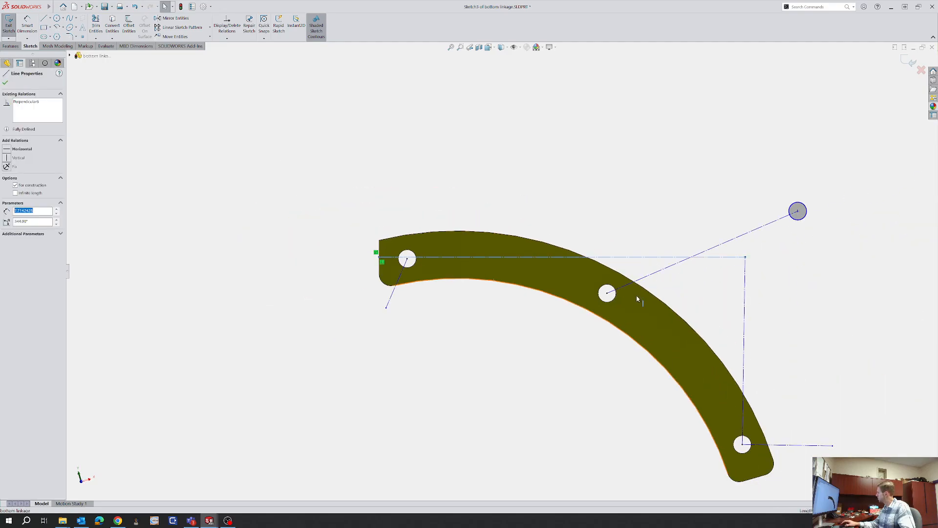
scroll(671, 297, down, 3)
click(810, 318)
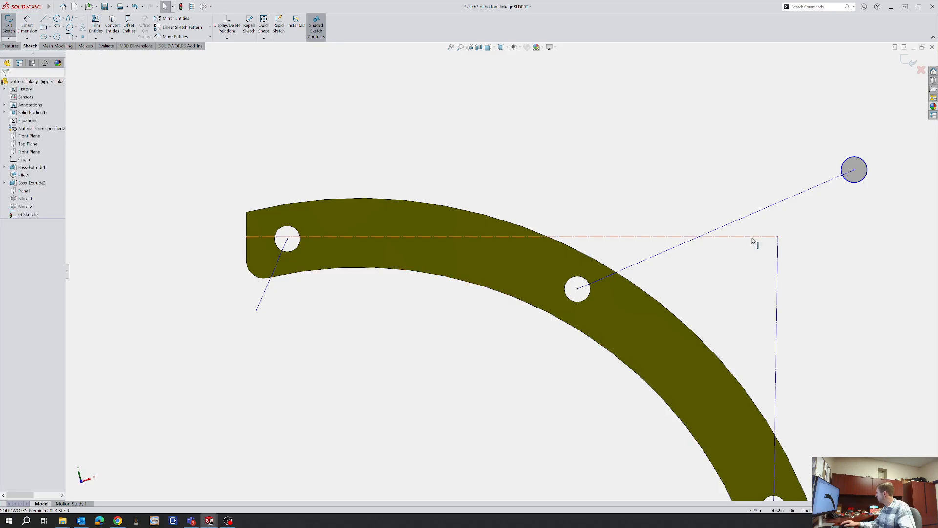
scroll(533, 293, up, 4)
scroll(677, 336, down, 4)
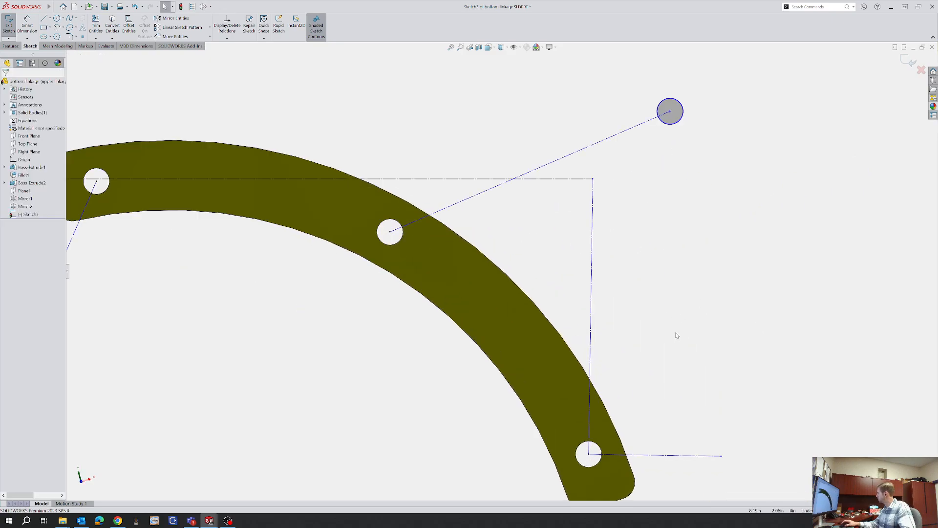
scroll(294, 211, down, 2)
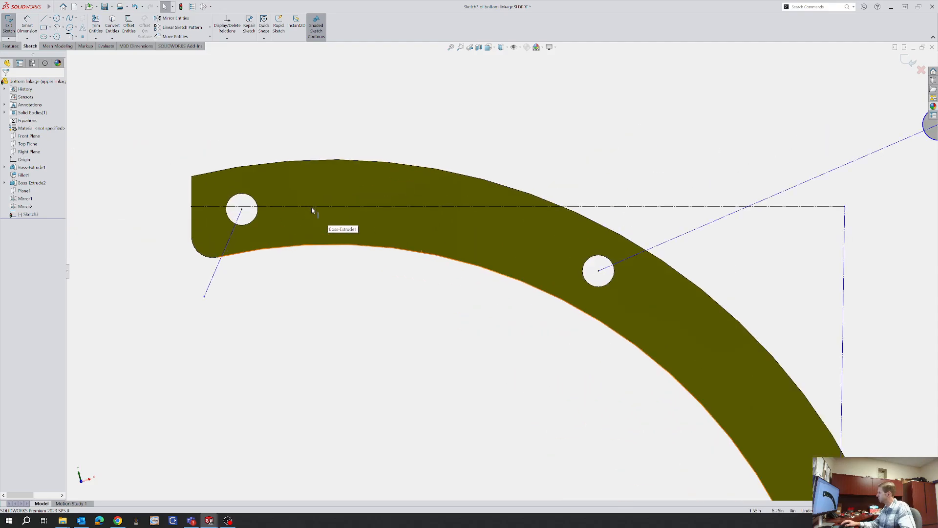
click(312, 207)
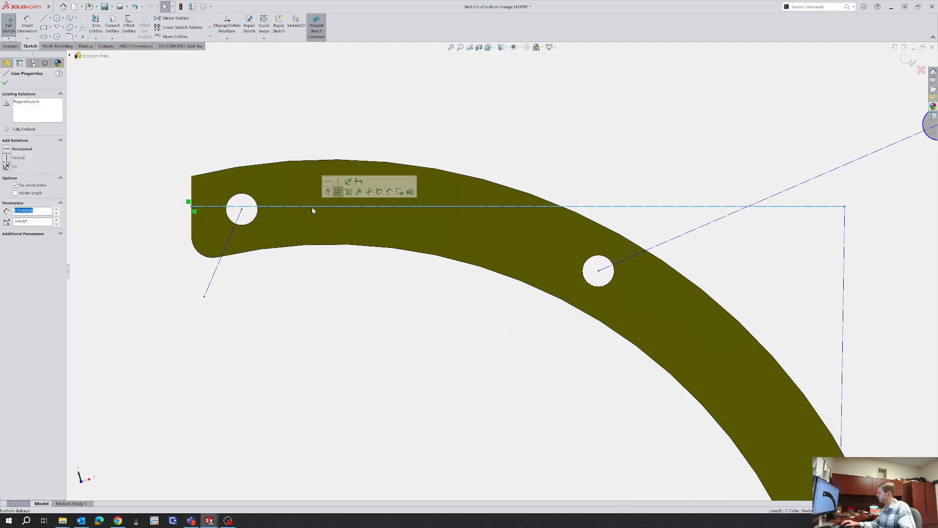
click(161, 146)
click(190, 207)
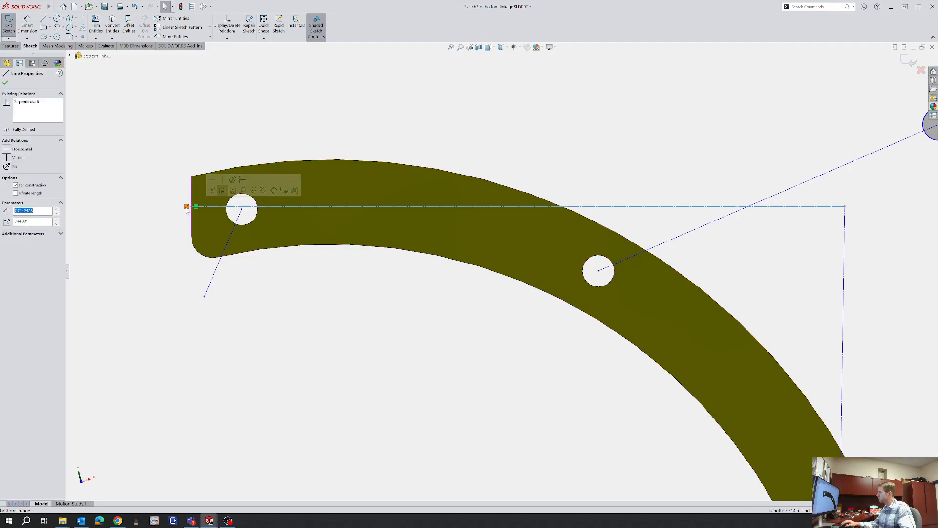
key(Escape)
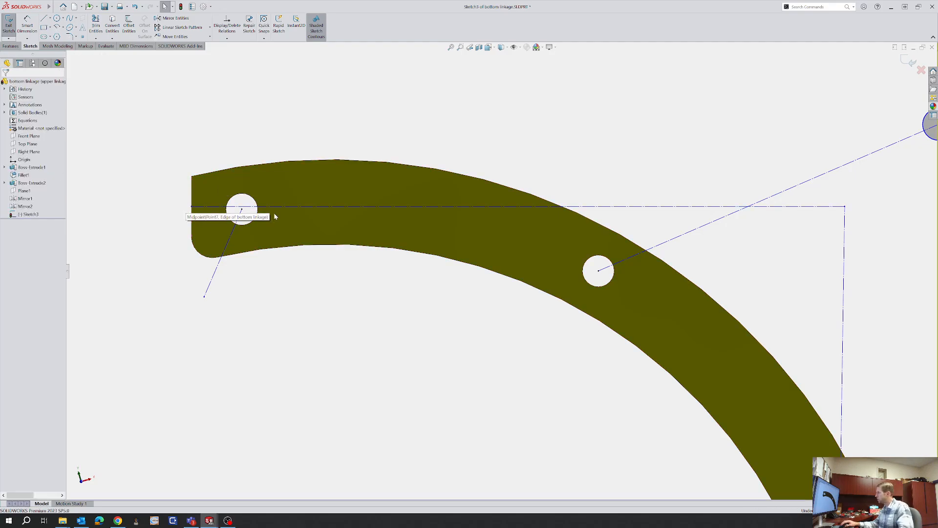
Make the long construction line coincident with the upper hole's centre point
click(242, 208)
ctrl+click(242, 210)
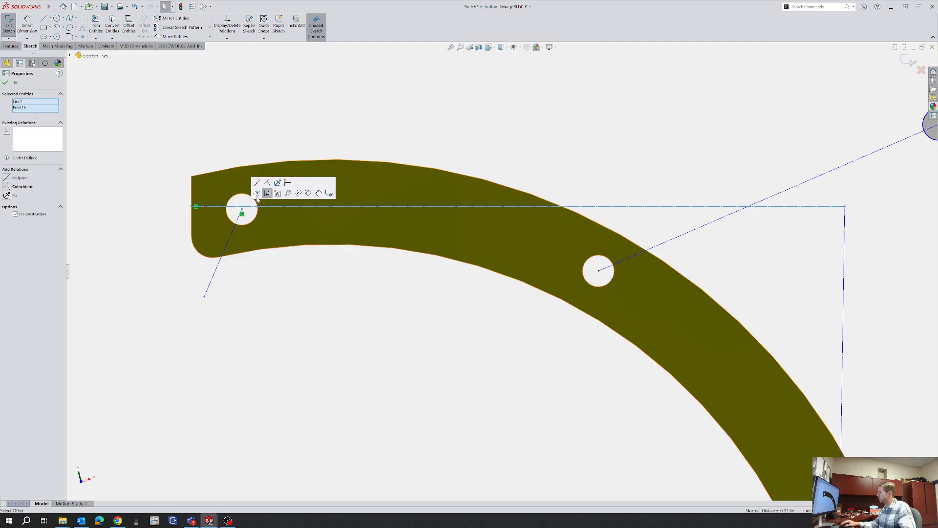
click(250, 183)
key(ctrl+z)
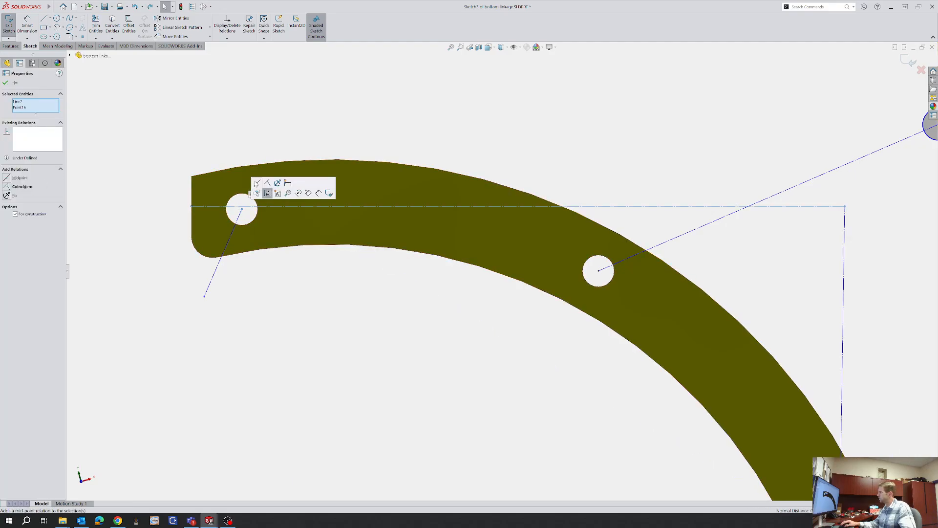
key(Escape)
Tilt the near-vertical construction line to check its freedom and make it perpendicular to the long construction line
scroll(566, 237, up, 4)
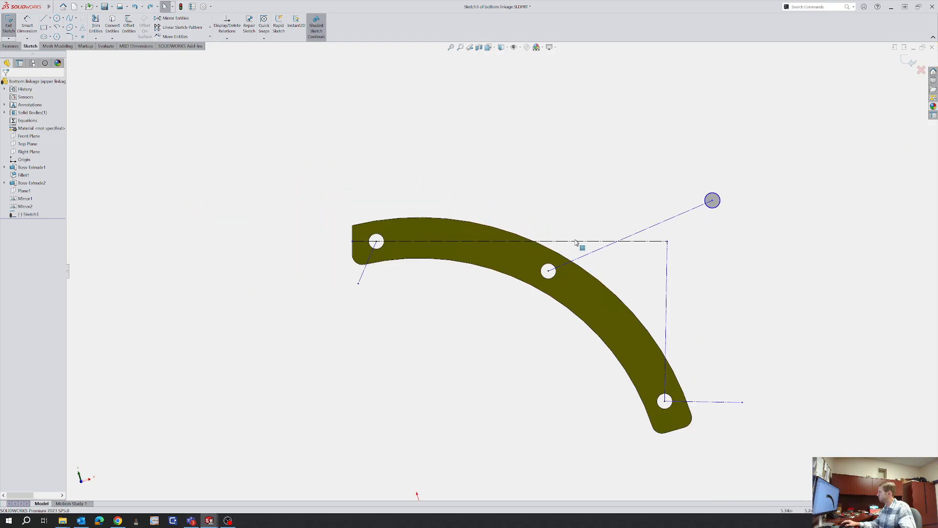
scroll(589, 259, down, 4)
scroll(693, 290, up, 2)
scroll(644, 392, up, 2)
scroll(644, 394, down, 2)
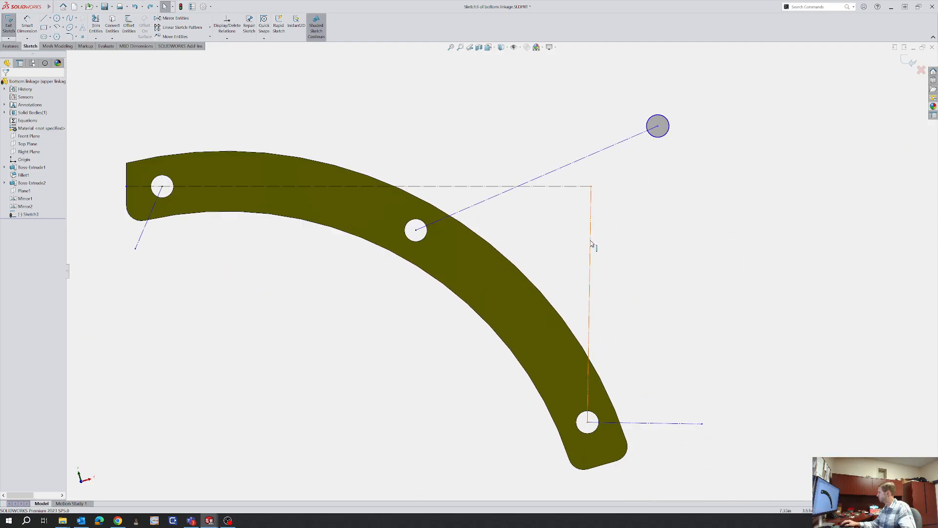
mouse_move(591, 244)
mouse_down()
mouse_move(617, 247)
mouse_move(587, 247)
mouse_move(606, 249)
mouse_up()
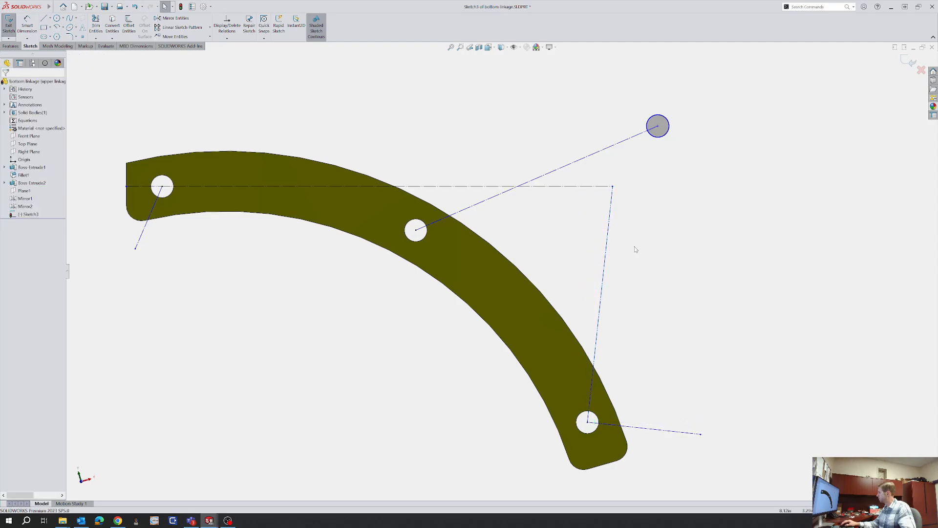
click(607, 237)
ctrl+click(609, 186)
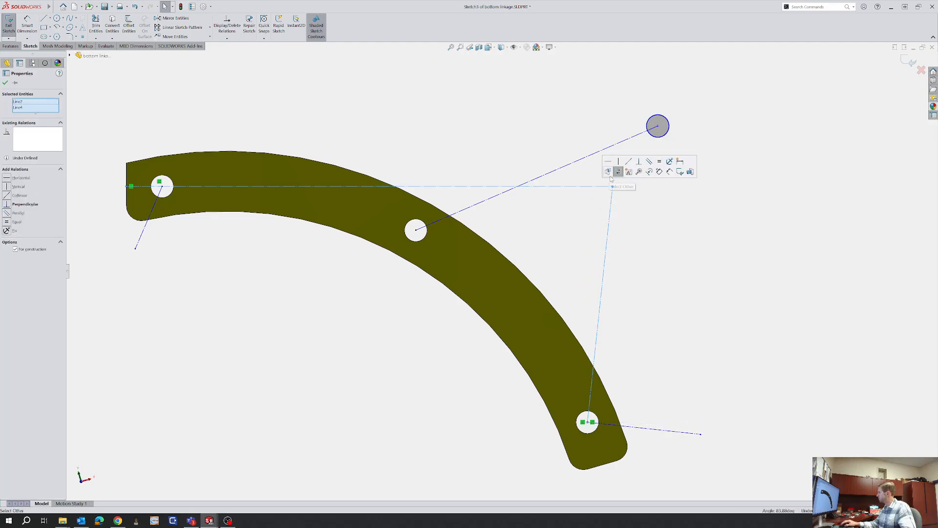
click(639, 161)
click(666, 291)
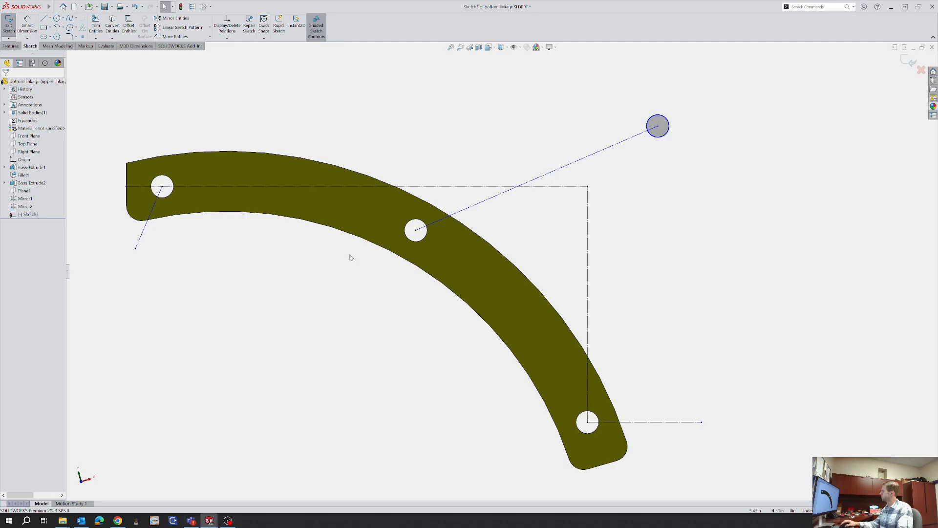
Sketch a line from the new circle's centre down to the lower construction line and trim the overhang beyond it
key(l)
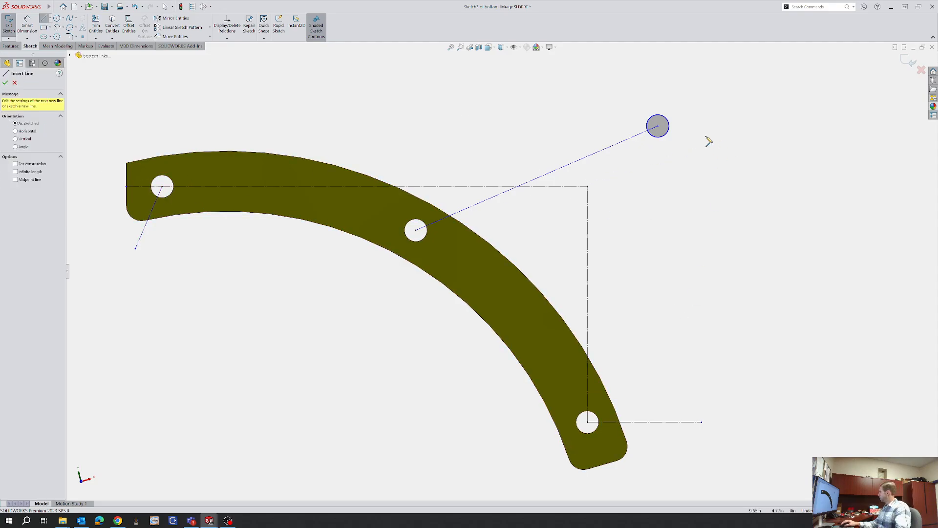
click(658, 126)
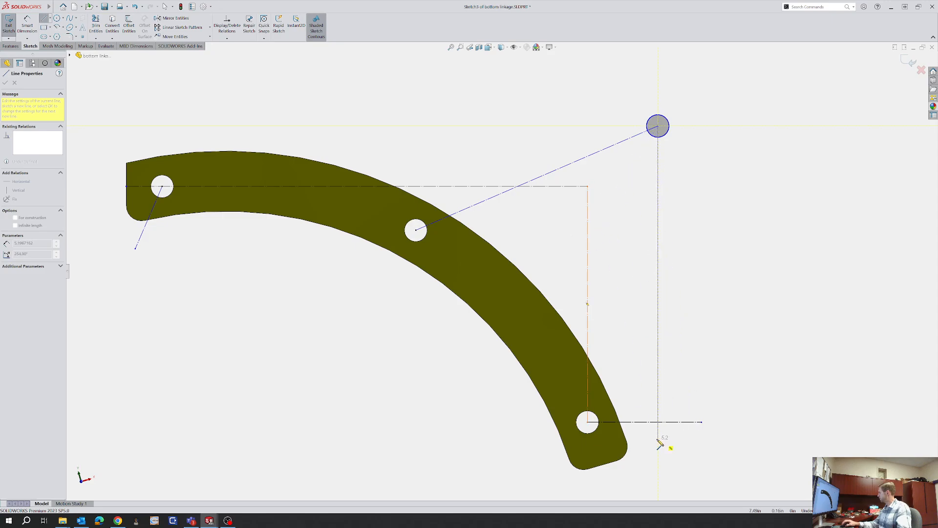
click(659, 423)
key(t)
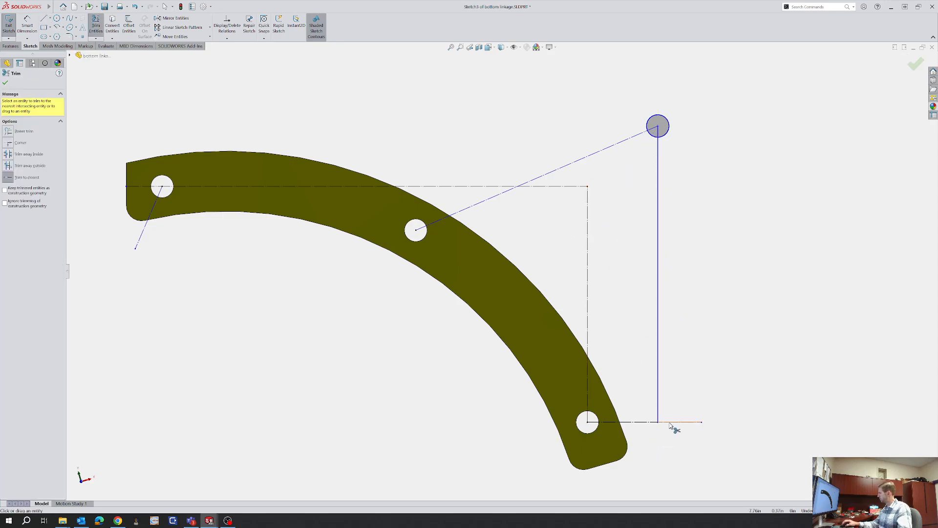
click(670, 423)
key(Escape)
Swing the short construction line above the linkage's upper end hole and make it perpendicular to the long construction line
key(l)
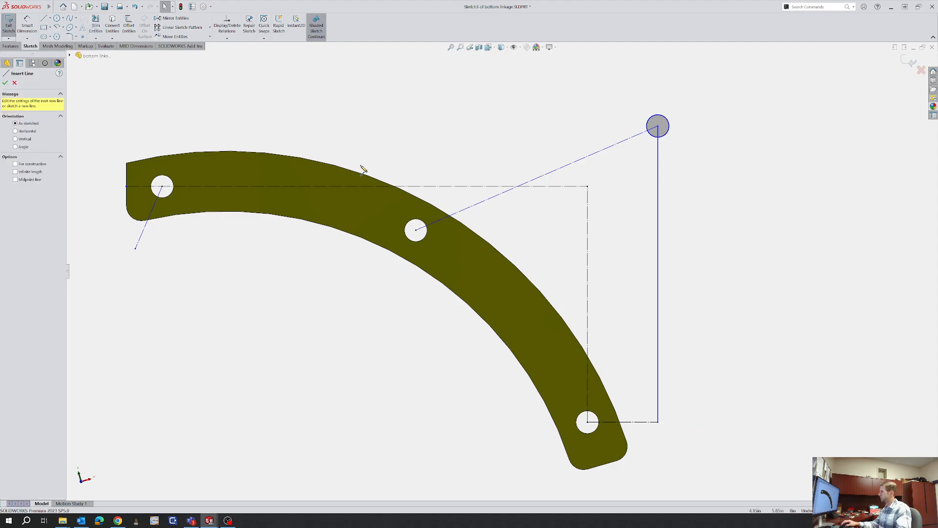
key(Escape)
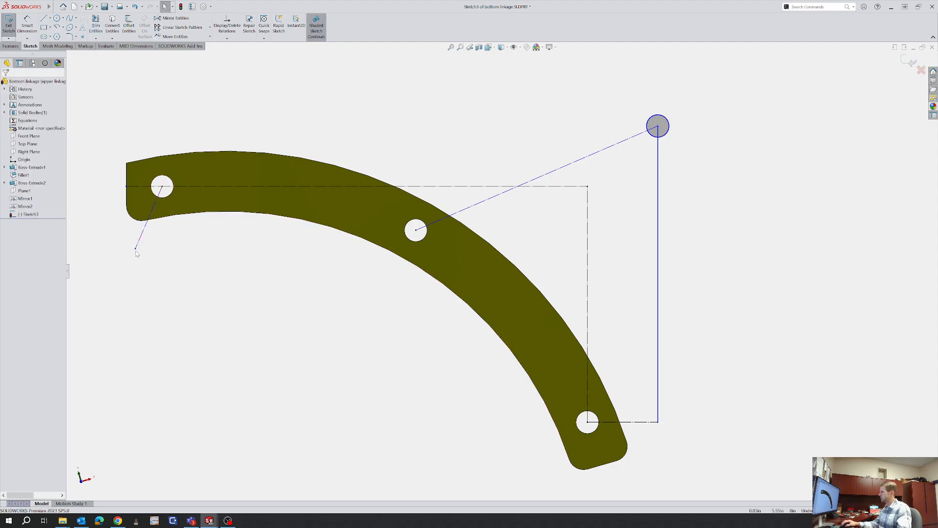
drag(136, 249, 156, 116)
click(158, 139)
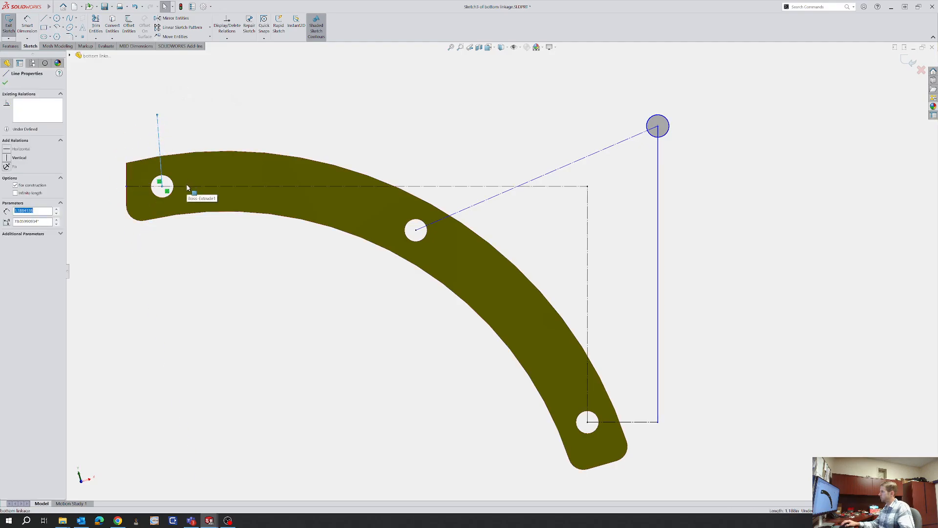
ctrl+click(187, 187)
click(238, 165)
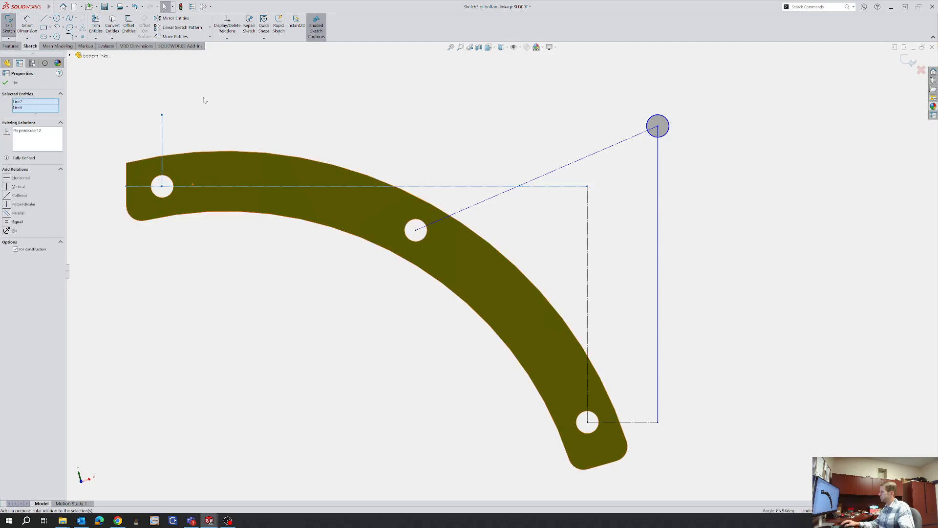
key(Escape)
Draw a construction line from the short line's free end to the new circle's centre, perpendicular to the short line
key(l)
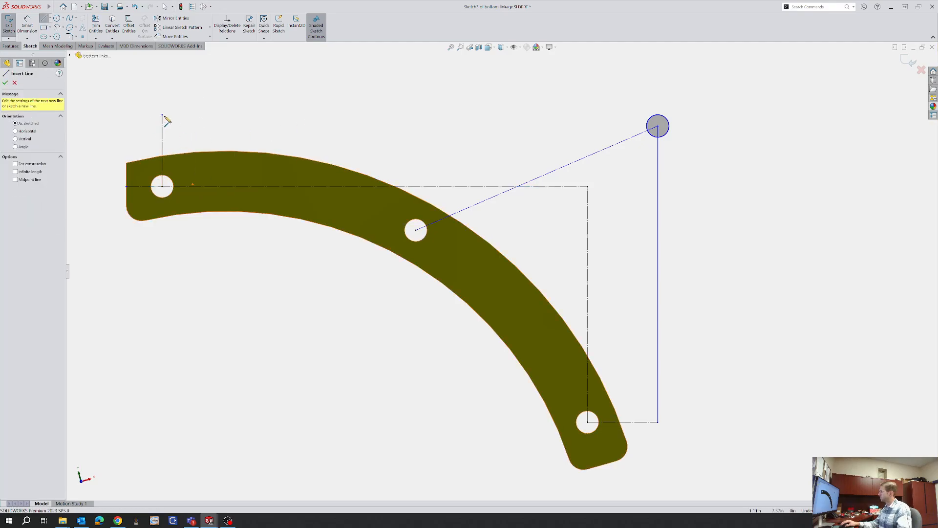
click(162, 115)
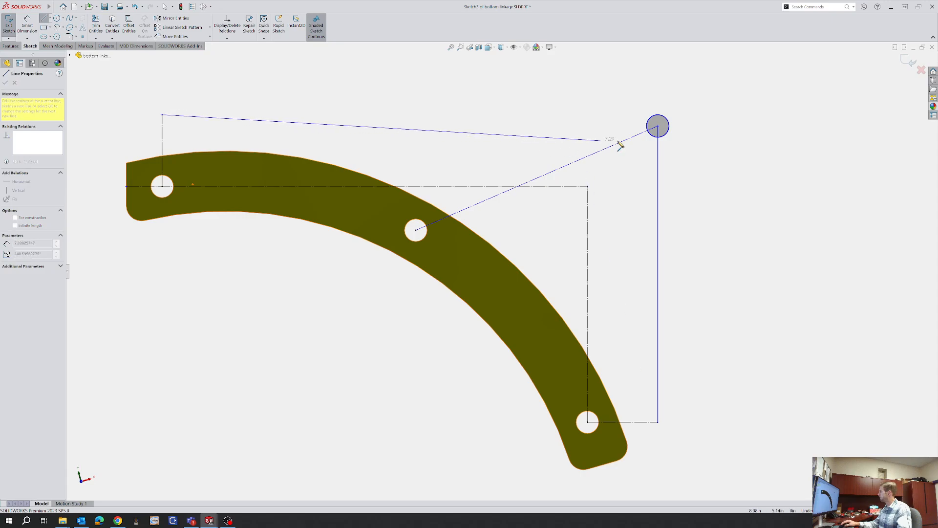
click(658, 126)
key(Escape)
click(403, 122)
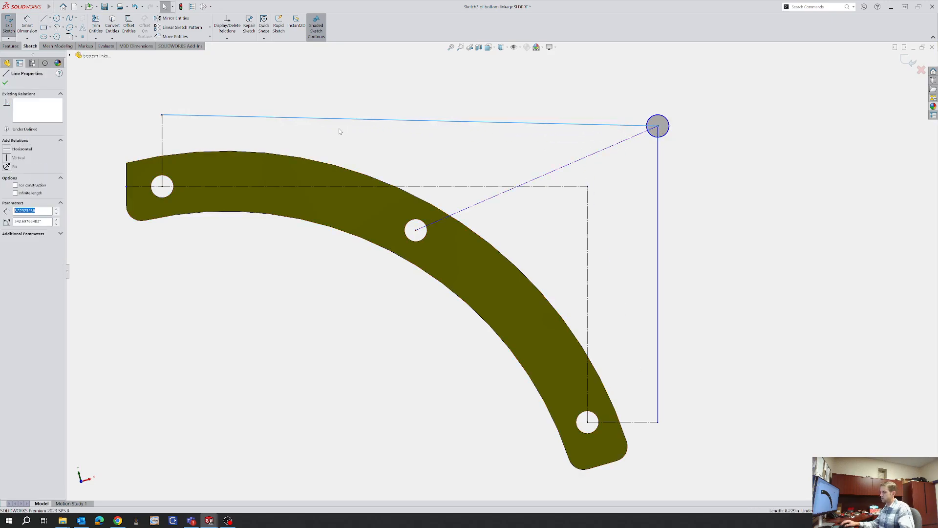
key(c)
click(167, 116)
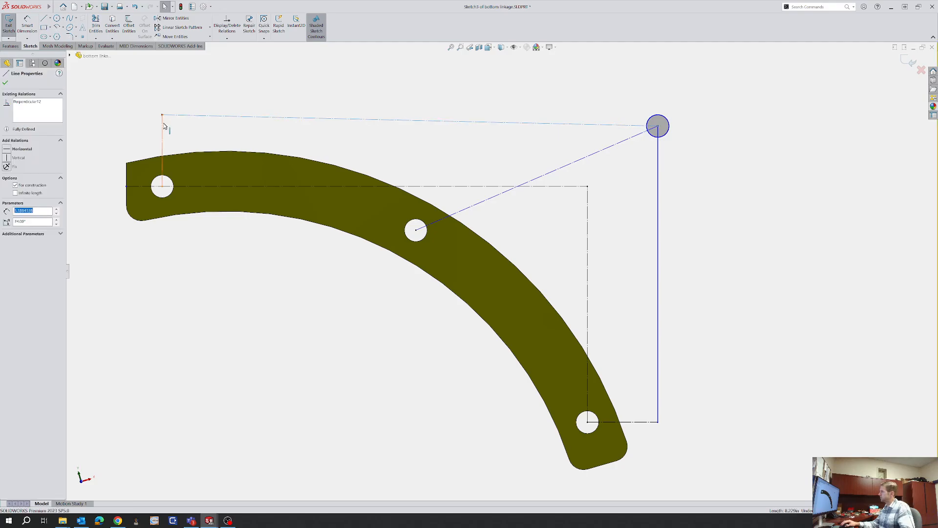
ctrl+click(162, 125)
click(190, 106)
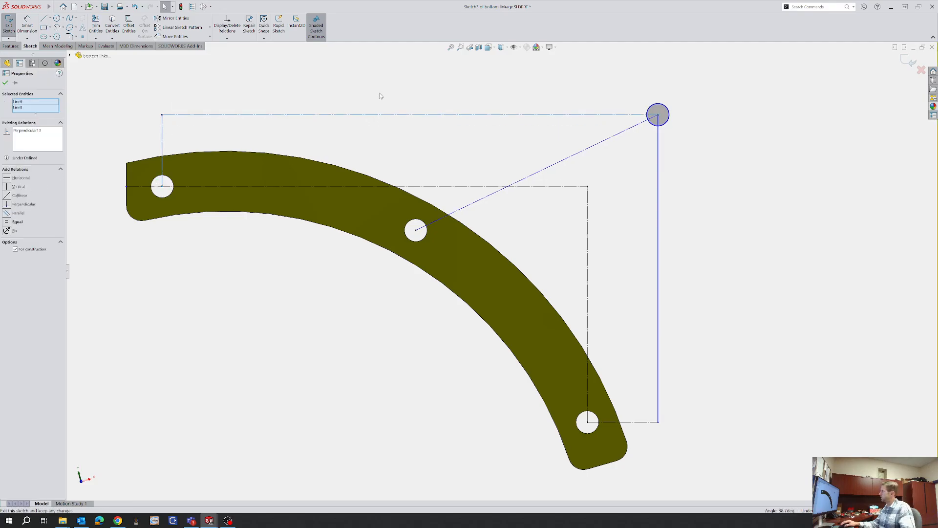
click(523, 155)
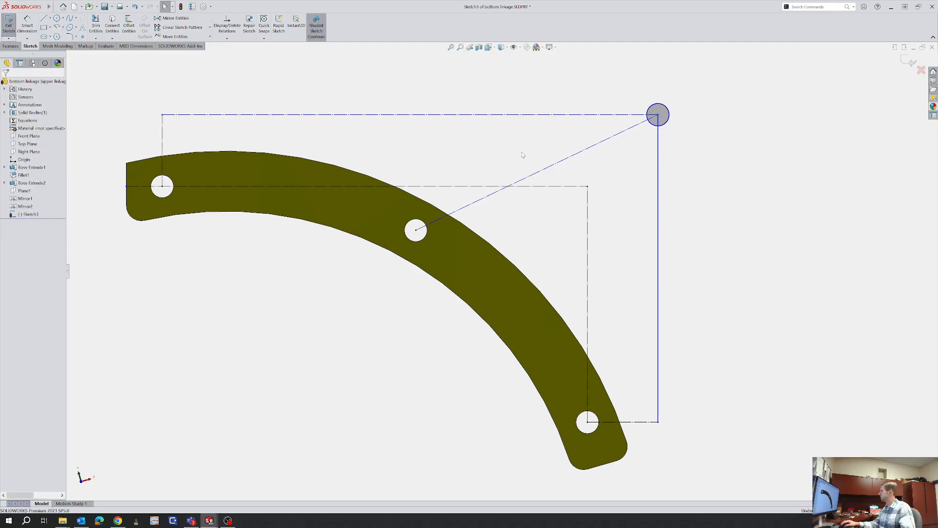
Convert the line below the new circle to construction geometry and move the circle and the short line's endpoint to check their freedom
click(657, 236)
key(c)
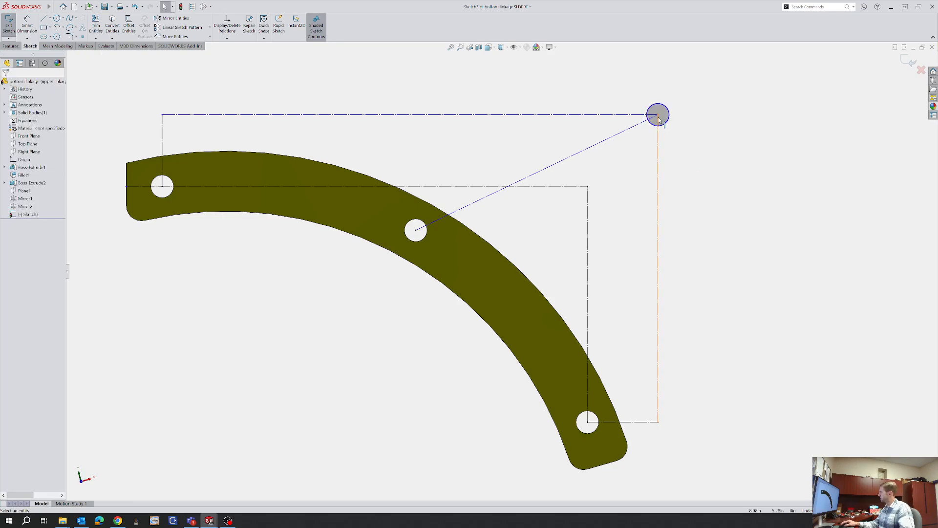
drag(655, 119, 614, 137)
key(Escape)
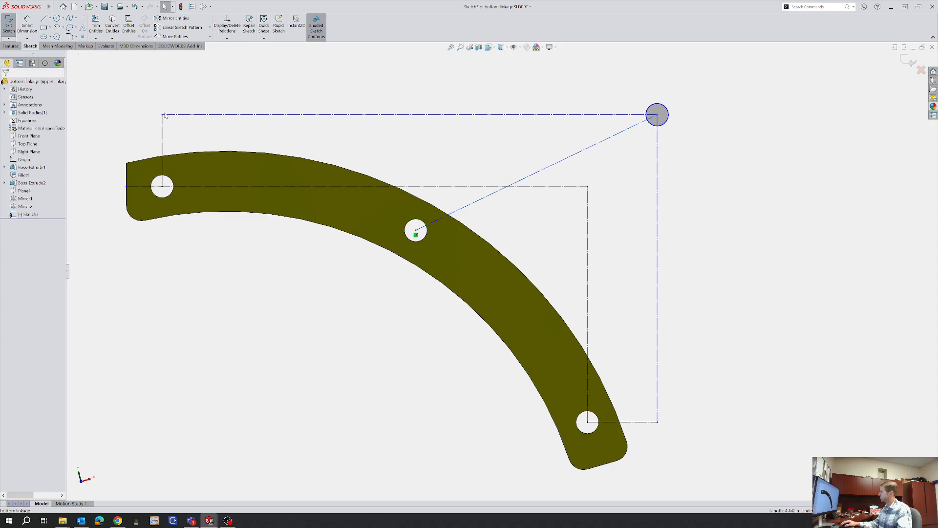
click(163, 149)
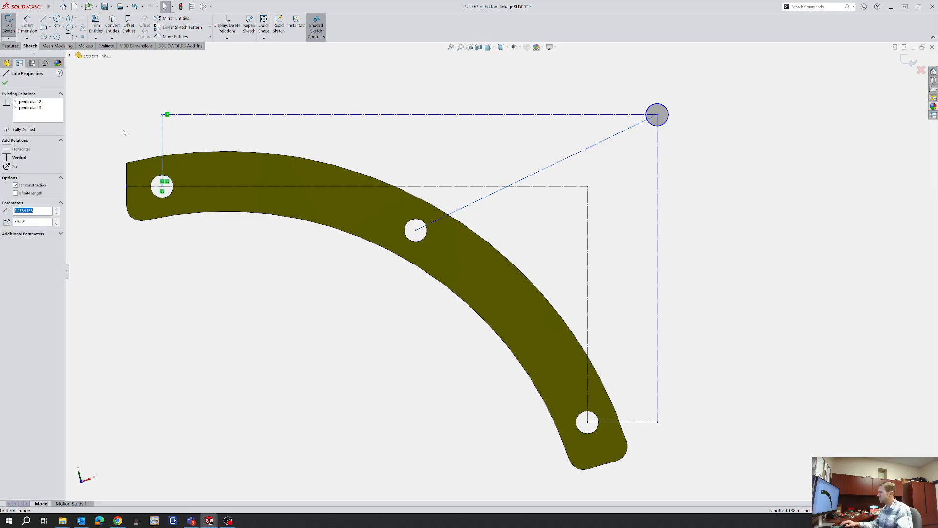
key(Escape)
drag(162, 115, 163, 126)
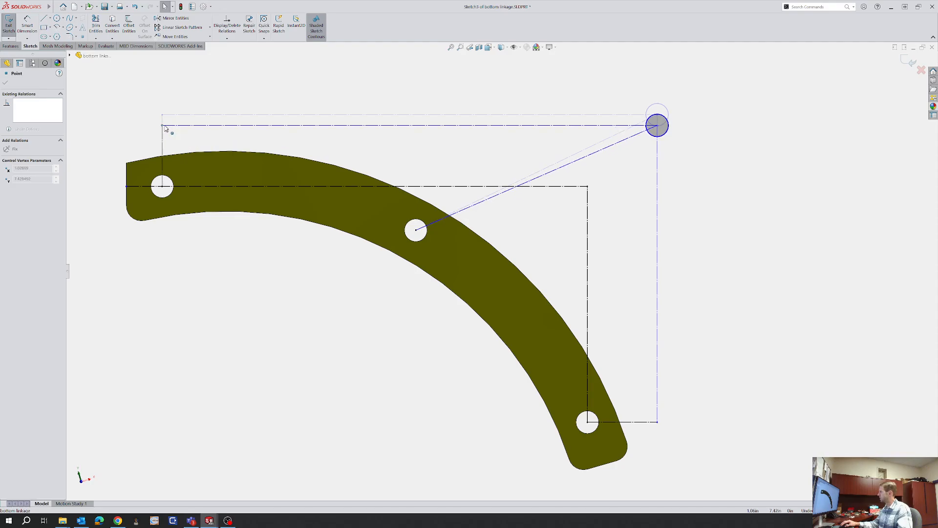
key(Escape)
Try dimensioning the short construction line at the upper end hole twice, deleting each trial dimension
key(d)
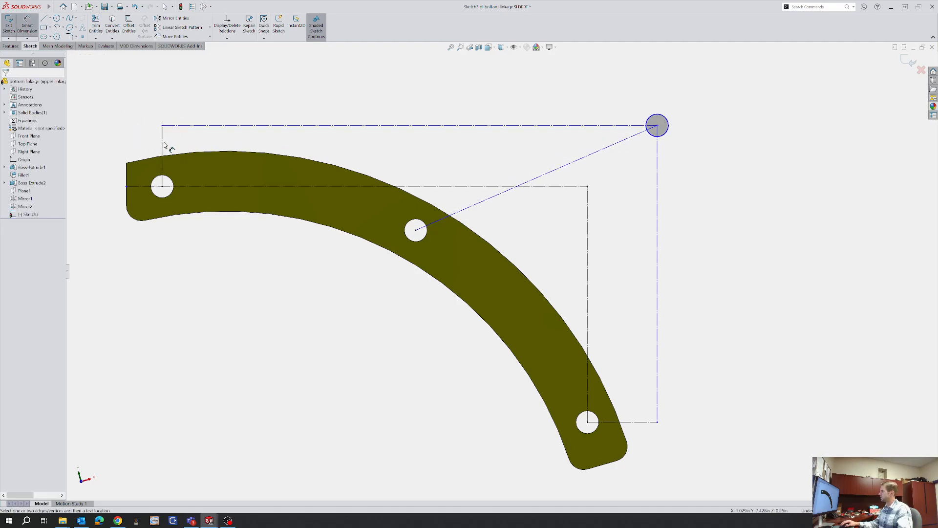
click(163, 145)
click(148, 143)
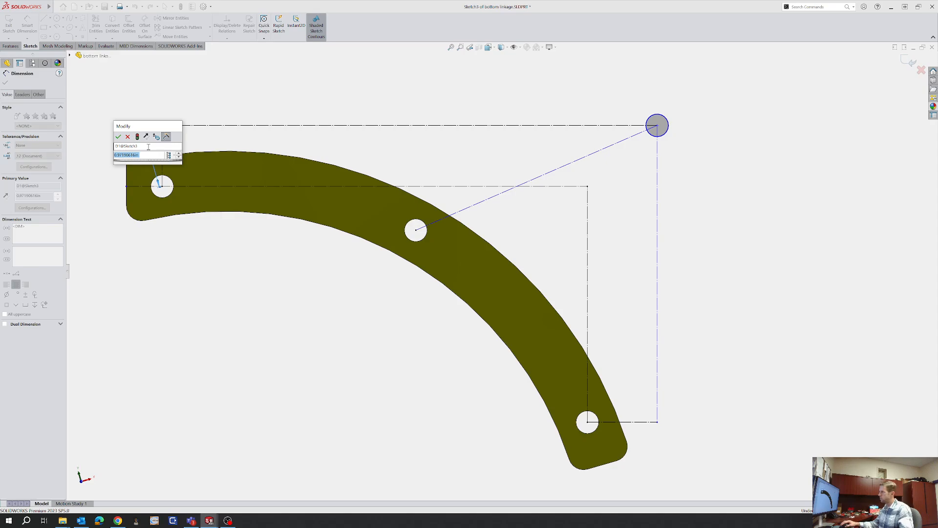
key(Return)
key(Escape)
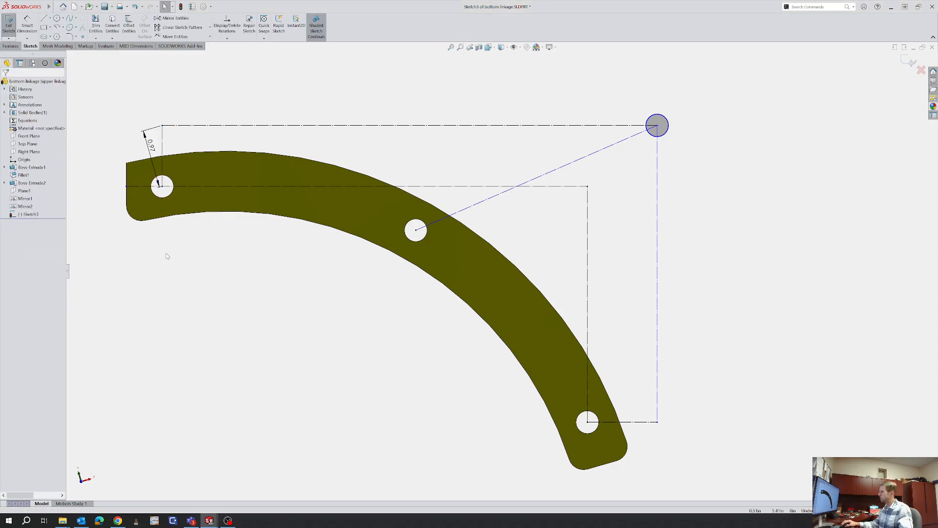
key(Delete)
key(d)
click(161, 155)
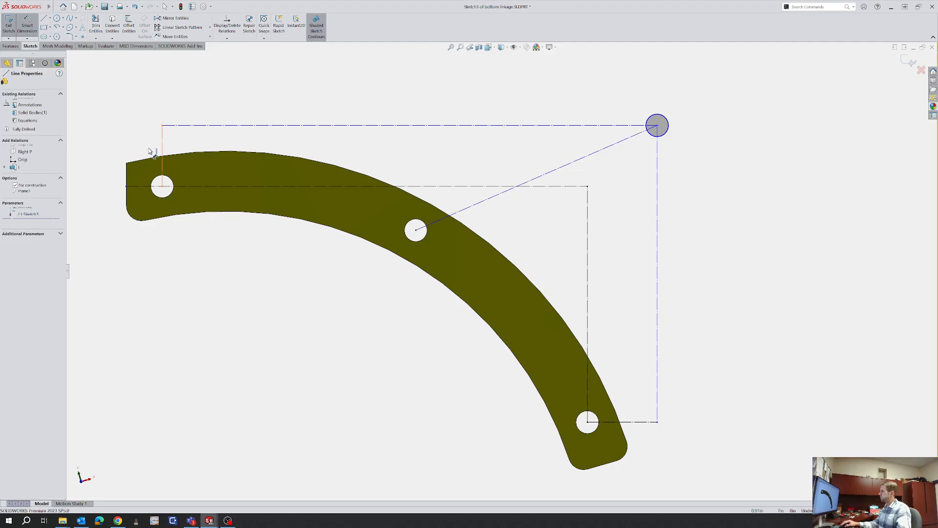
click(96, 192)
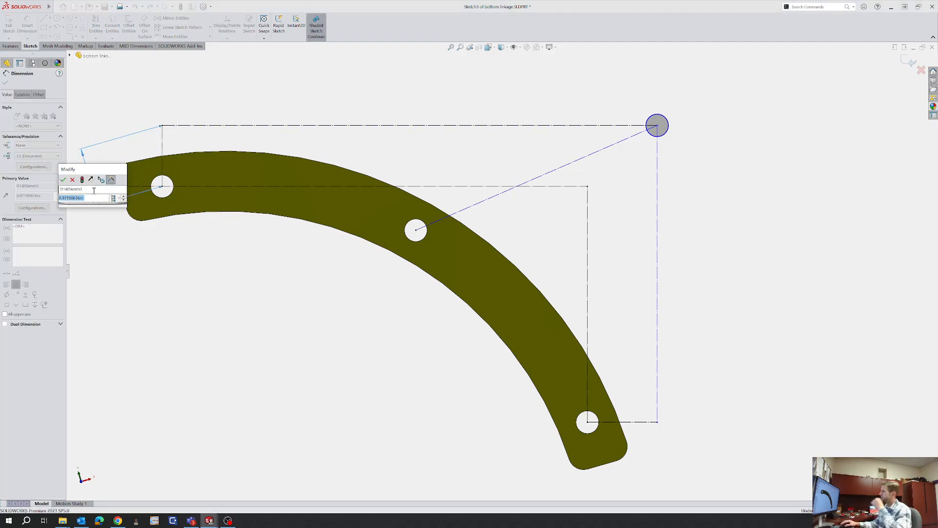
key(Return)
key(Escape)
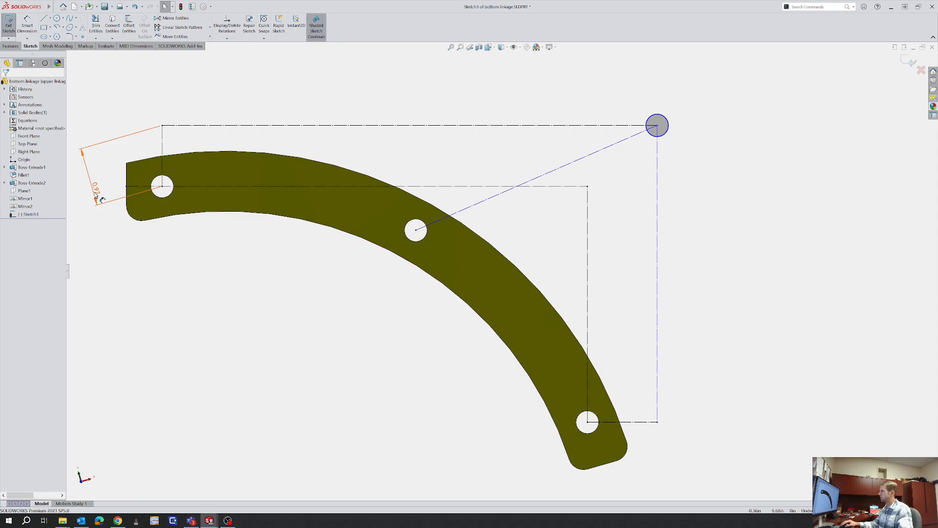
key(Delete)
Dimension the short construction line at the upper end hole to 0.5 in
right_drag(170, 337, 178, 274)
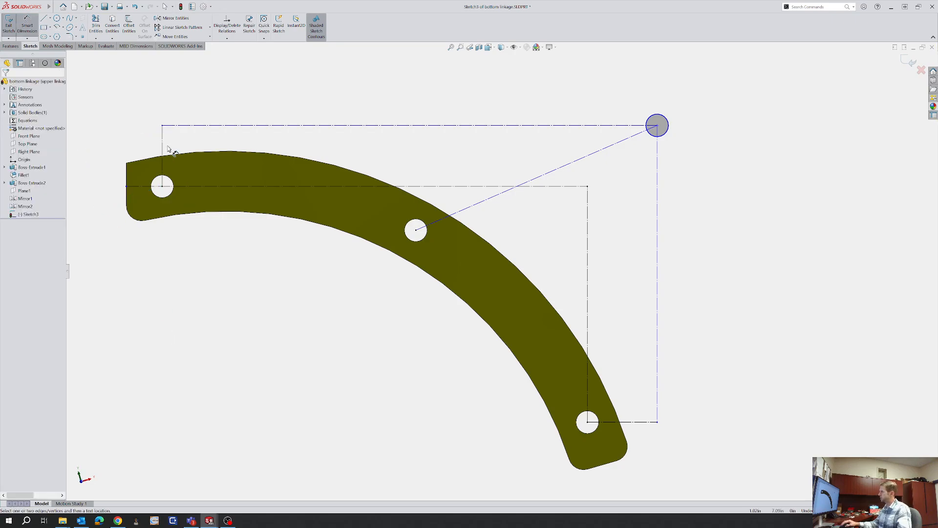
click(162, 149)
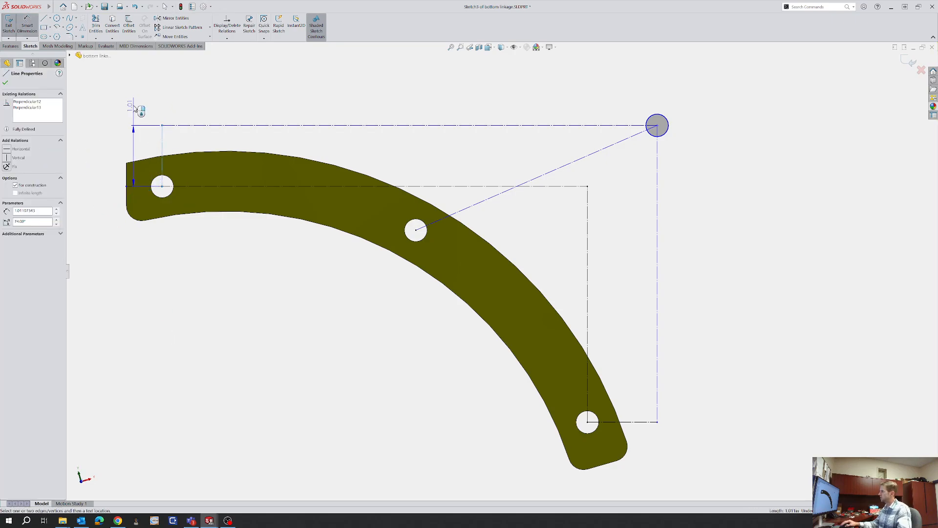
click(135, 109)
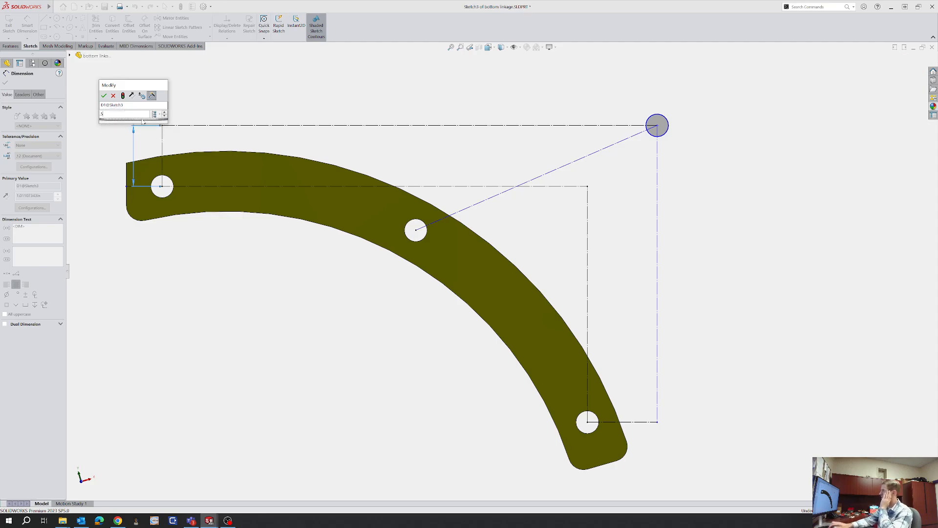
text(.5)
key(Return)
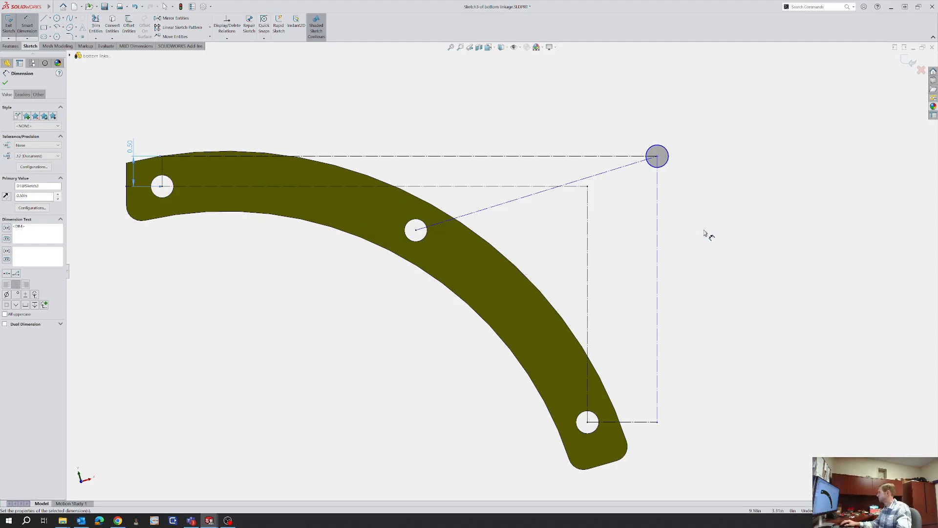
key(Escape)
Dimension the short construction line extending from the lower end hole to 0.5 in
key(d)
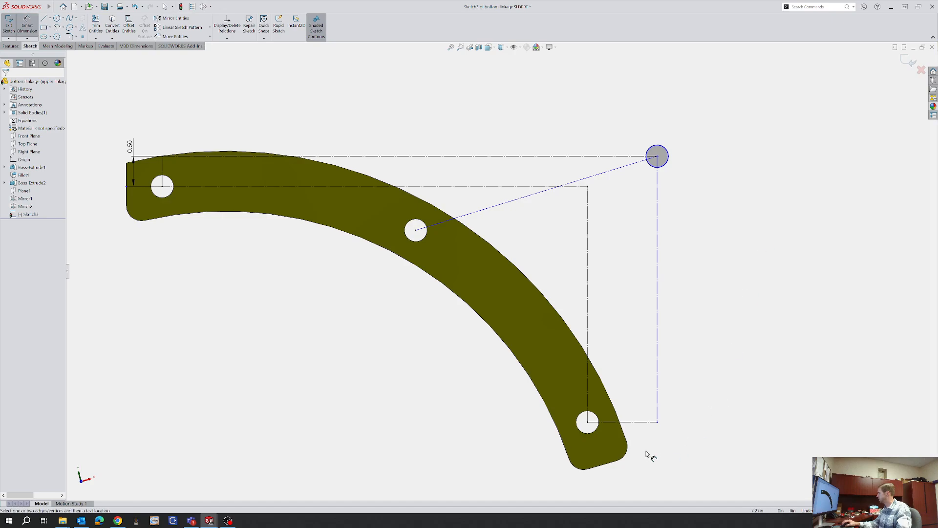
click(649, 422)
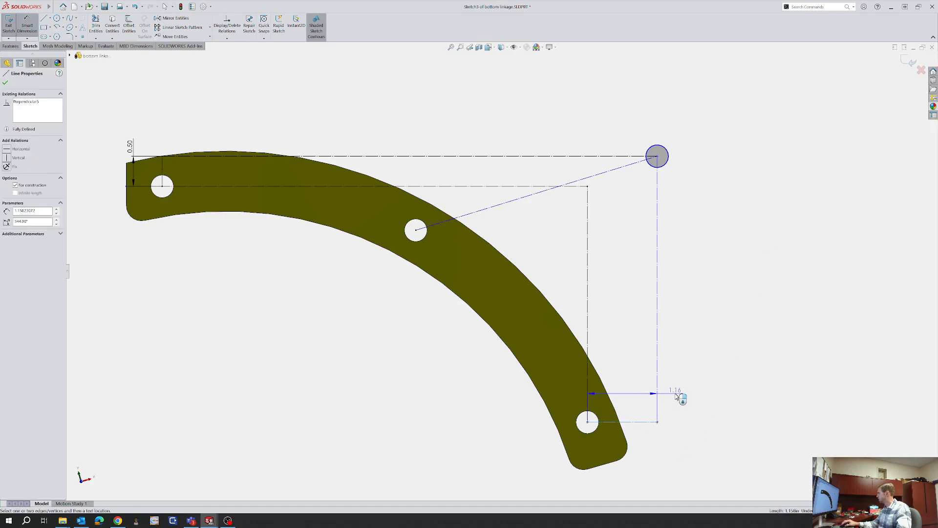
click(676, 397)
text(0.5)
key(Return)
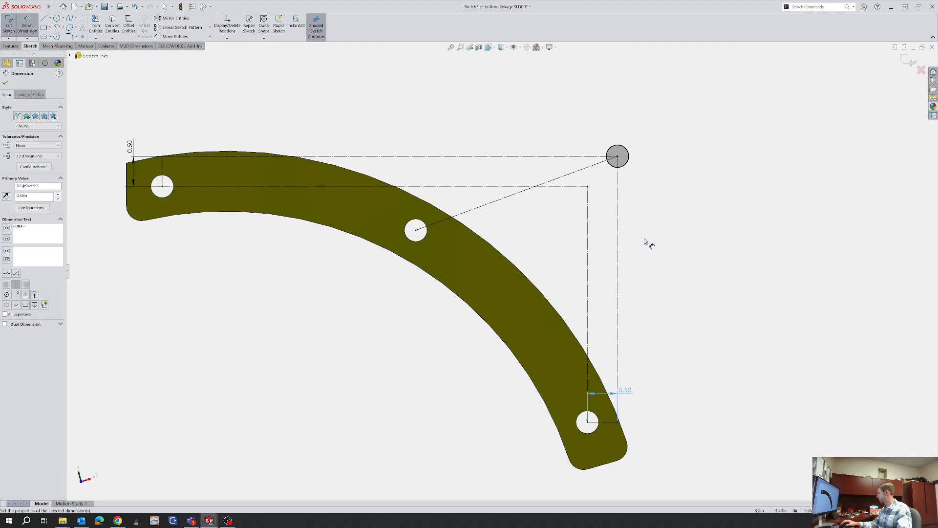
key(Escape)
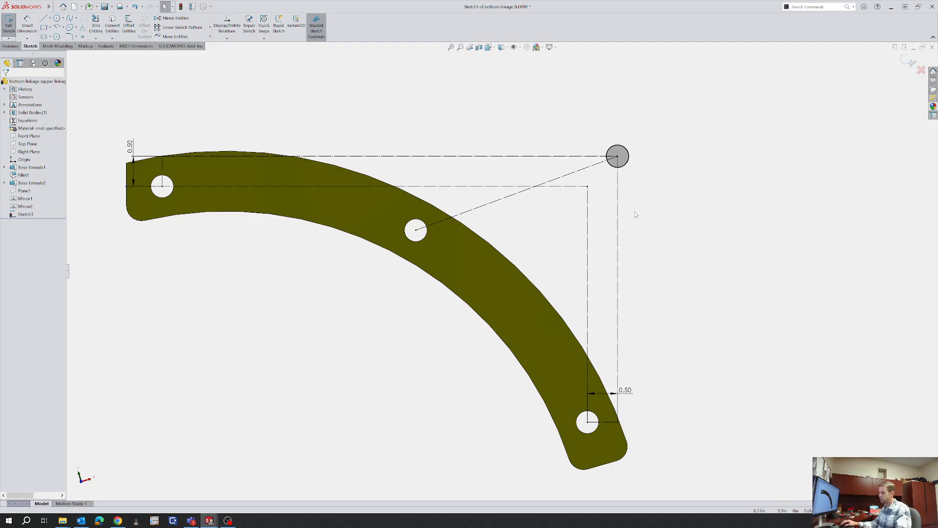
key(l)
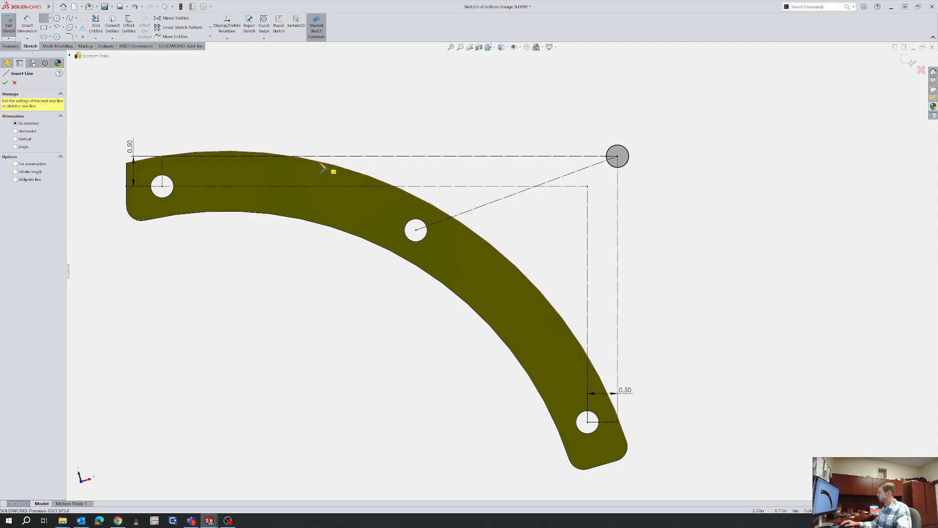
click(130, 158)
key(Escape)
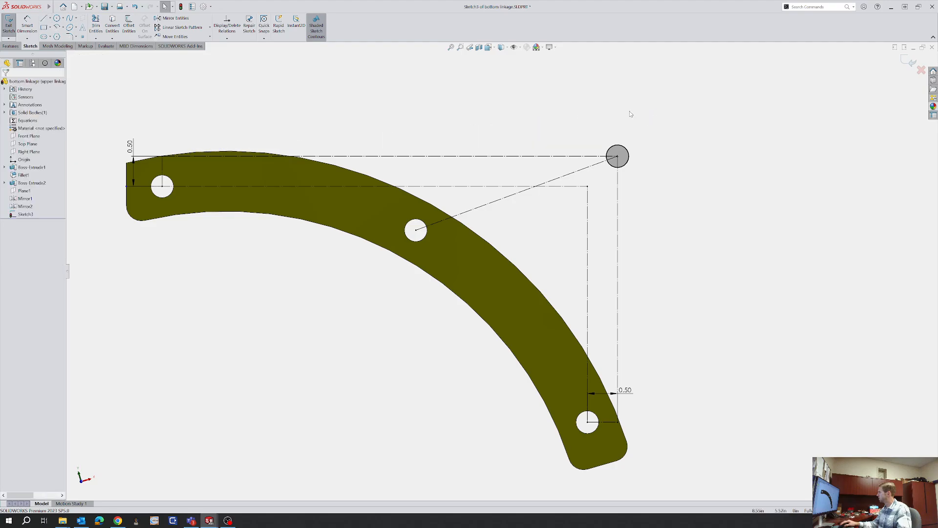
Sketch a larger circle concentric with the new hole circle to outline the material around it
key(c)
drag(619, 157, 660, 172)
key(Escape)
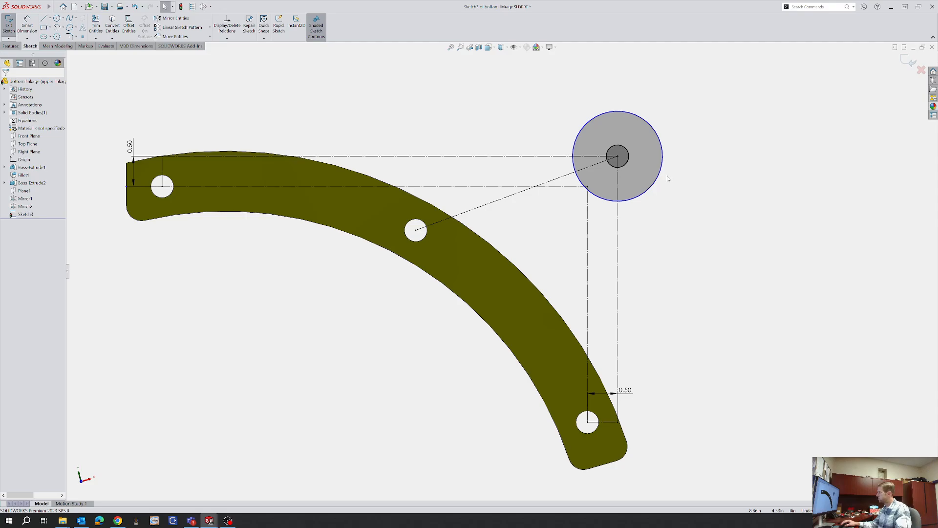
Sketch a line from the linkage's outer edge past the lower side of the larger circle and make it tangent to that circle
key(l)
click(675, 154)
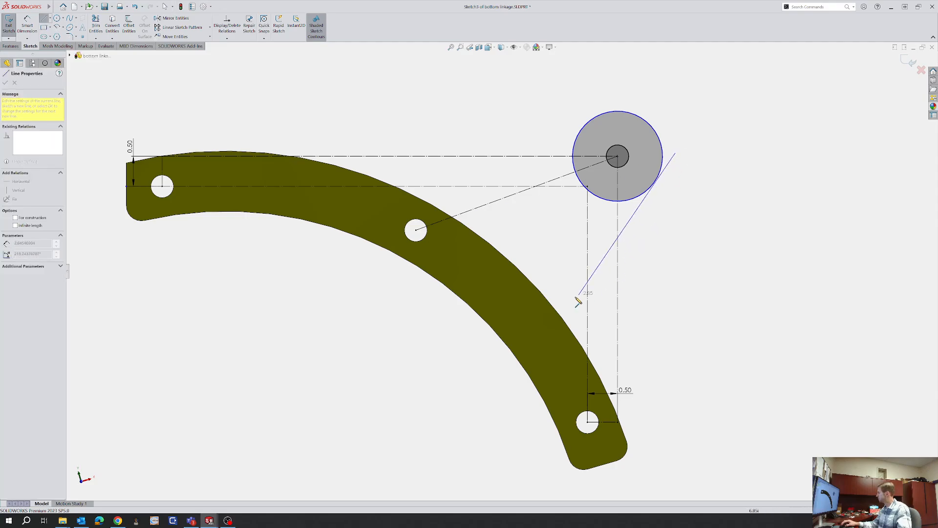
click(551, 303)
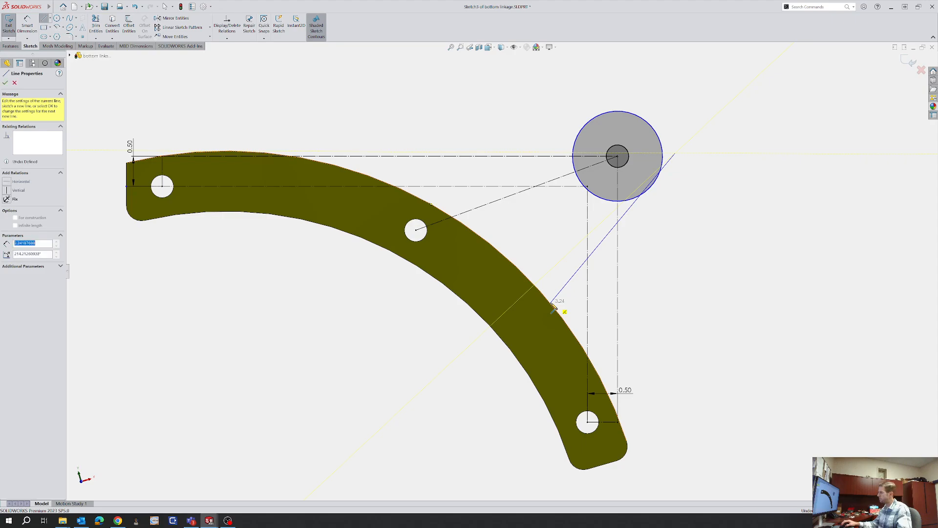
key(Escape)
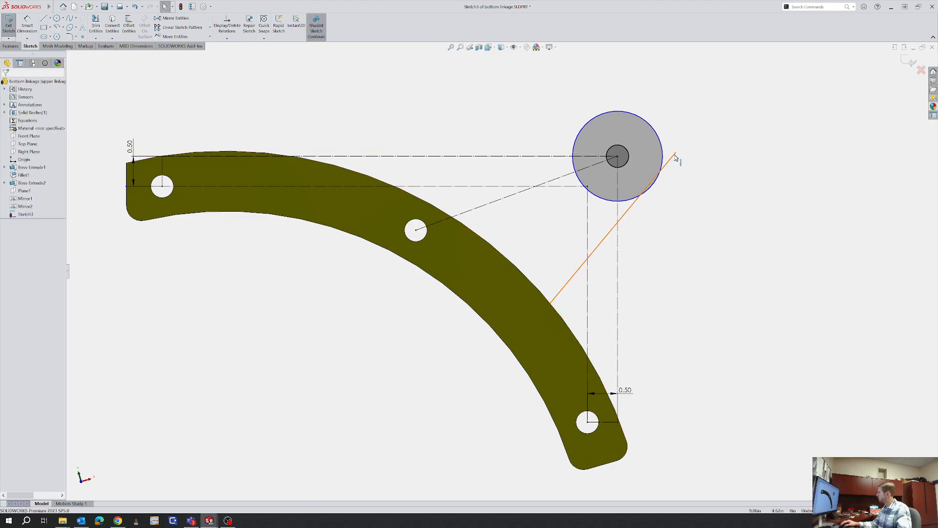
drag(675, 154, 699, 174)
click(677, 194)
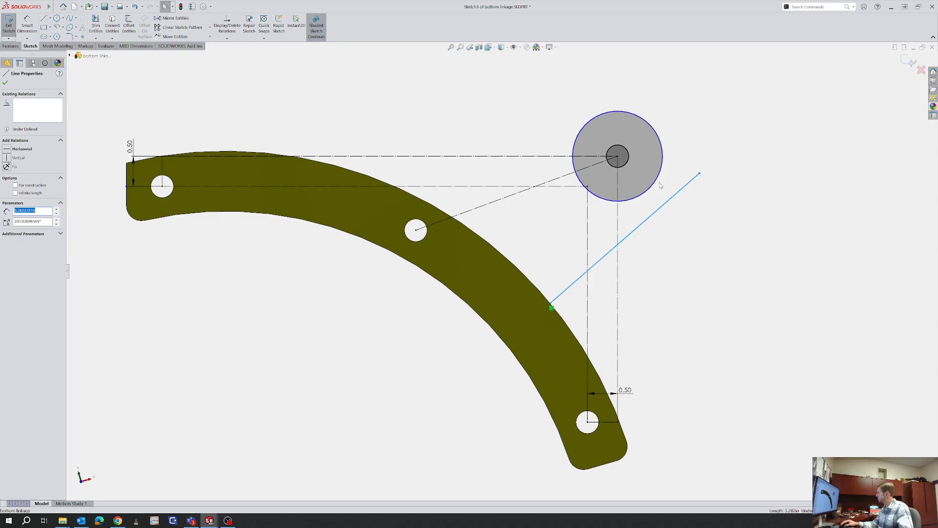
ctrl+click(660, 185)
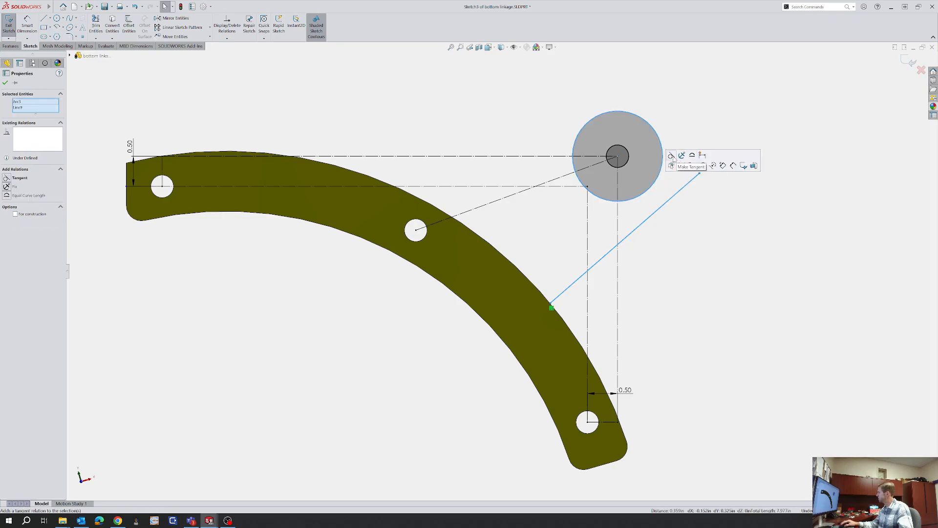
click(672, 156)
key(Escape)
Sketch a second line past the upper side of the larger circle to the linkage's outer edge and make it tangent to the circle
key(l)
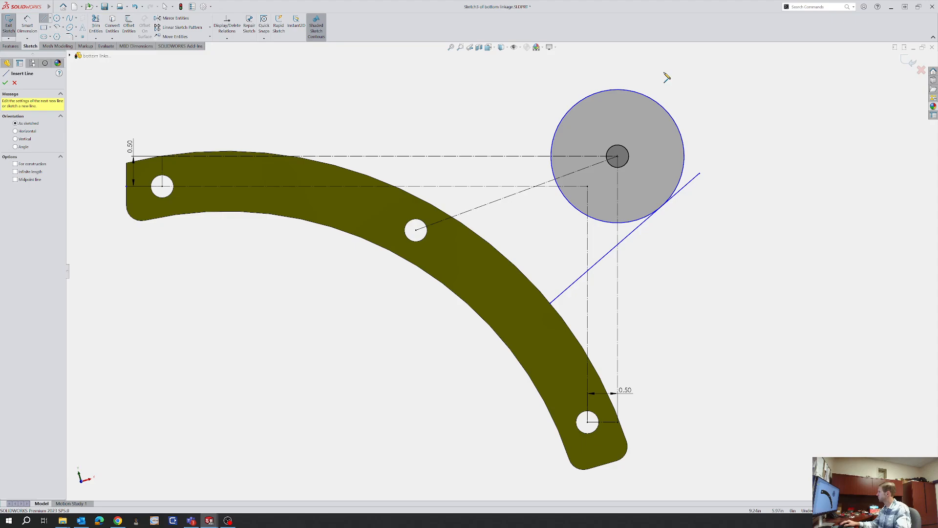
click(667, 72)
click(333, 164)
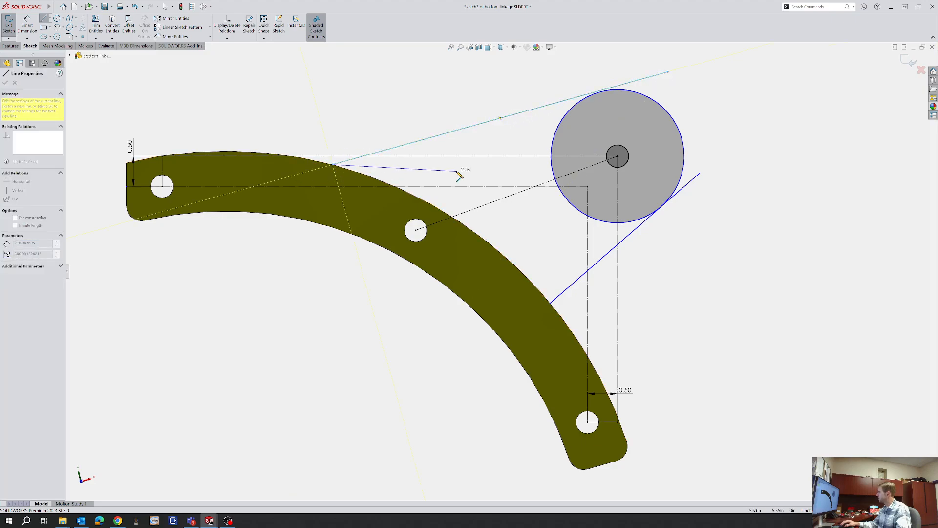
key(Escape)
click(540, 108)
ctrl+click(623, 93)
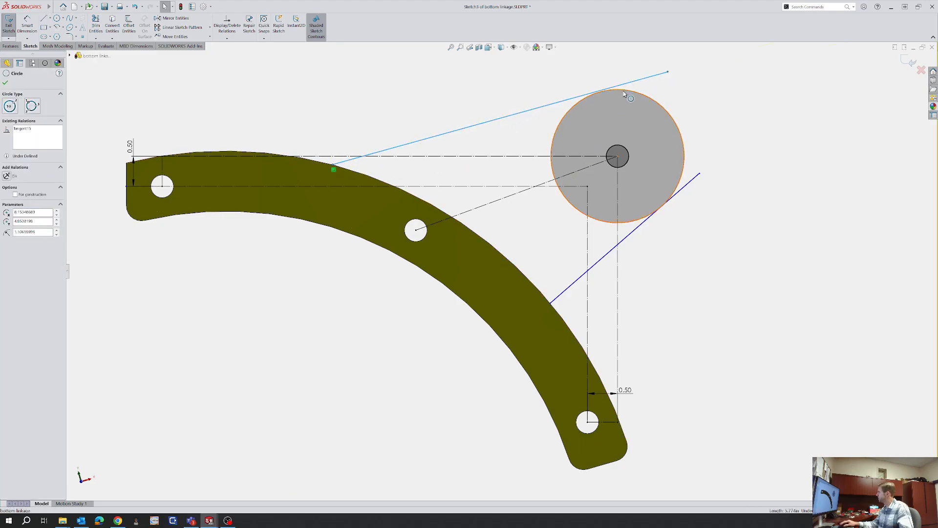
click(639, 64)
key(Escape)
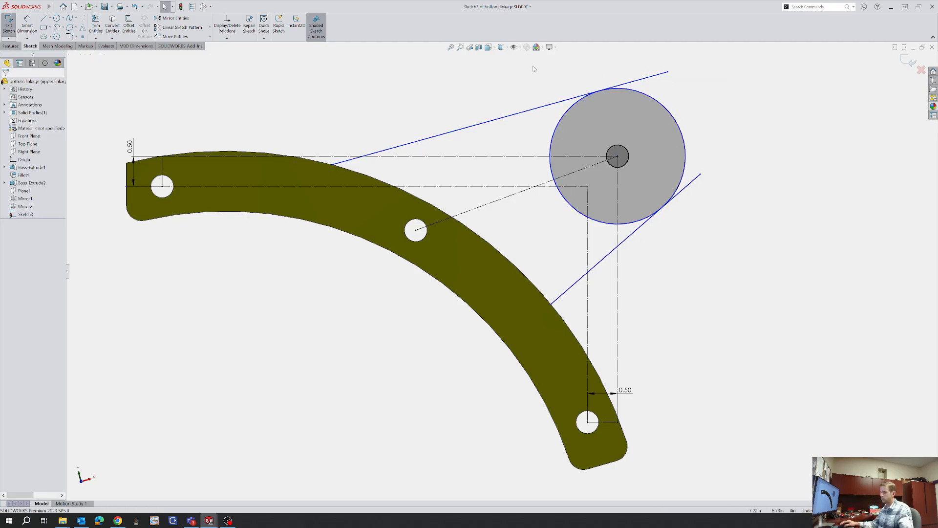
Trim the overhanging ends of both tangent lines and the circle's inner portion, leaving a rounded tip around the new hole
click(96, 24)
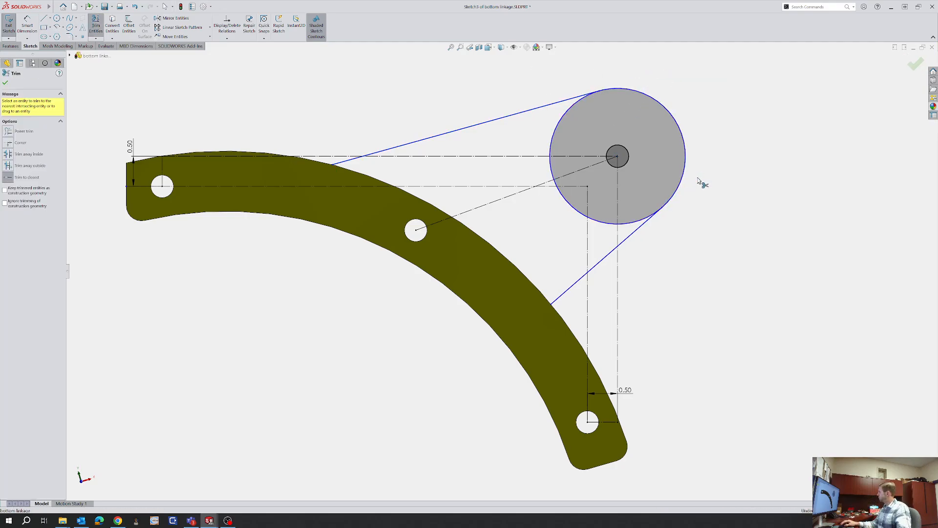
click(629, 224)
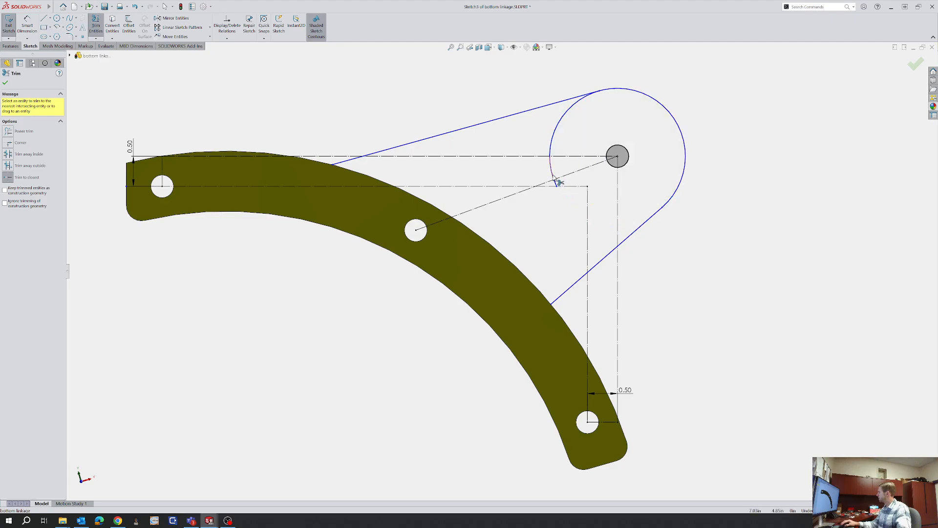
click(553, 150)
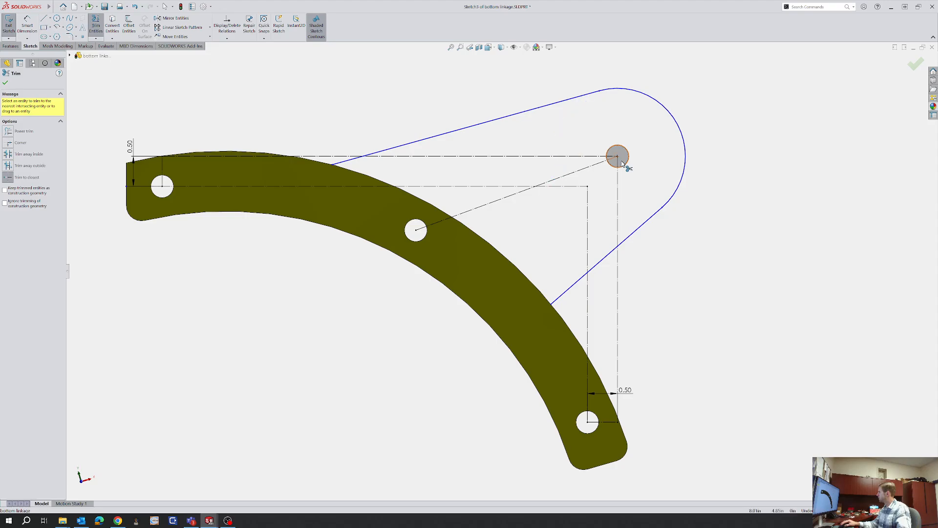
Dimension the gap between the new hole circle and the rounded tip to 0.25 in
right_drag(621, 161, 794, 167)
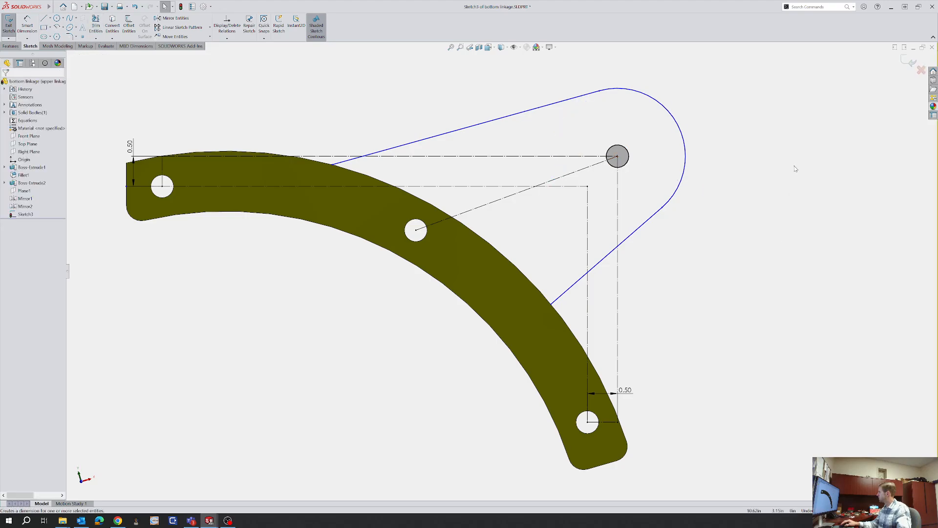
click(629, 155)
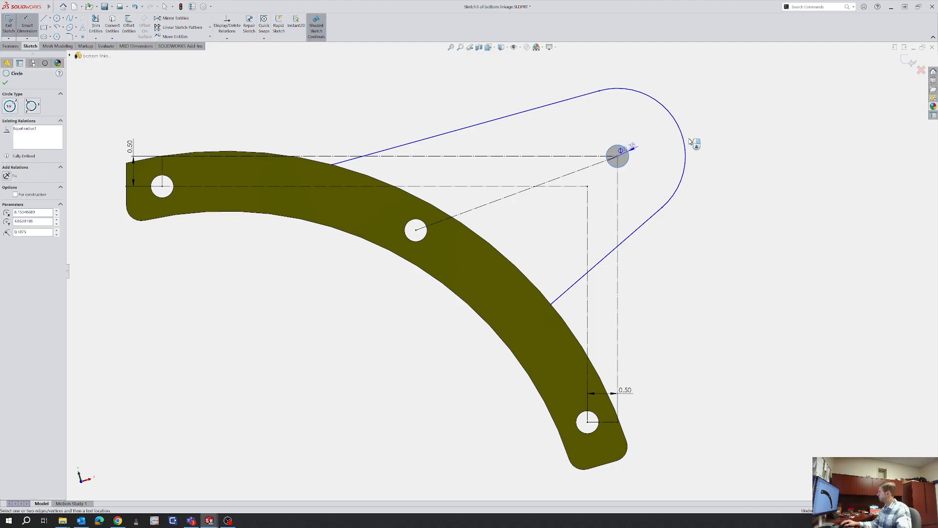
click(684, 145)
click(662, 150)
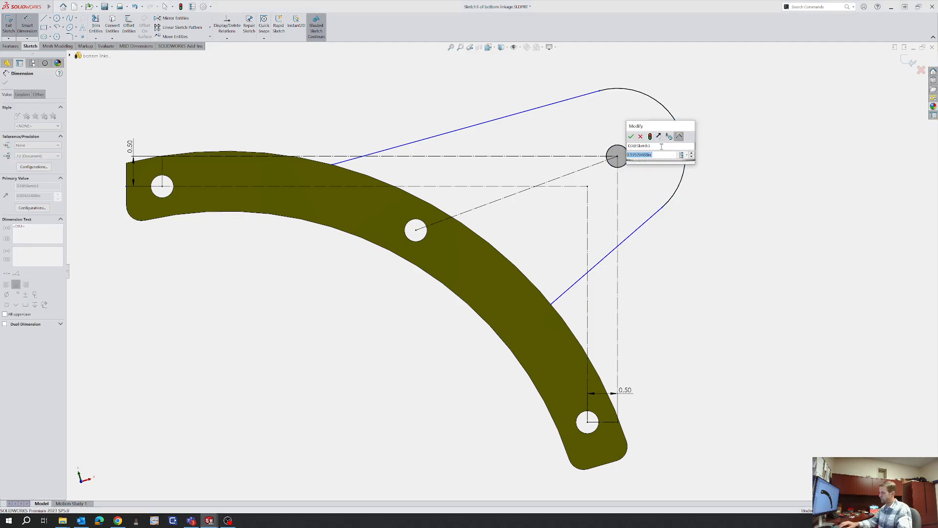
text(.25)
key(Return)
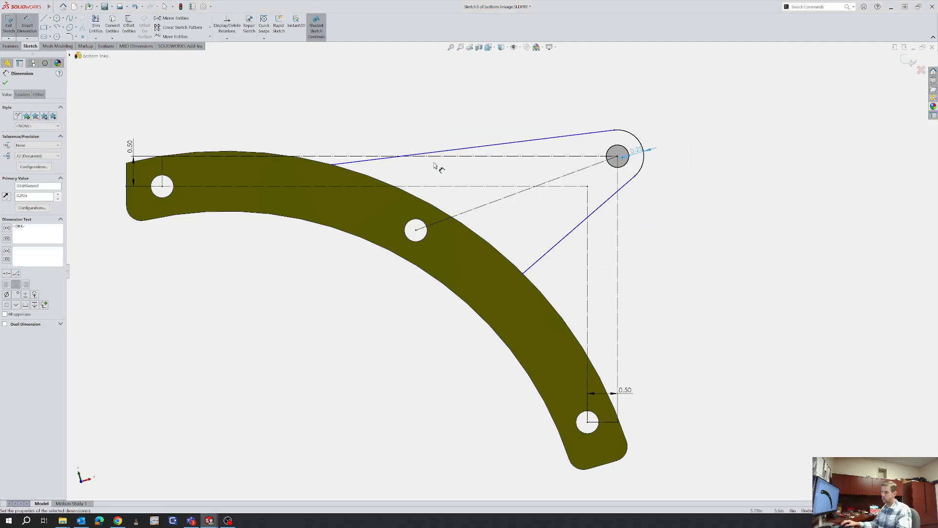
key(Escape)
Sketch a circle centered on the origin that coincides with the linkage's outer curved edge
scroll(370, 198, down, 5)
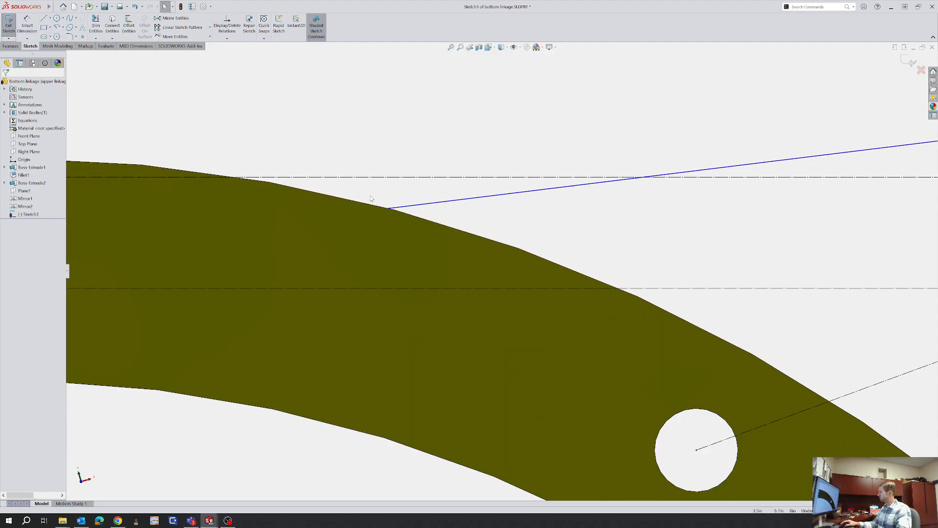
scroll(394, 212, up, 10)
right_drag(518, 336, 522, 383)
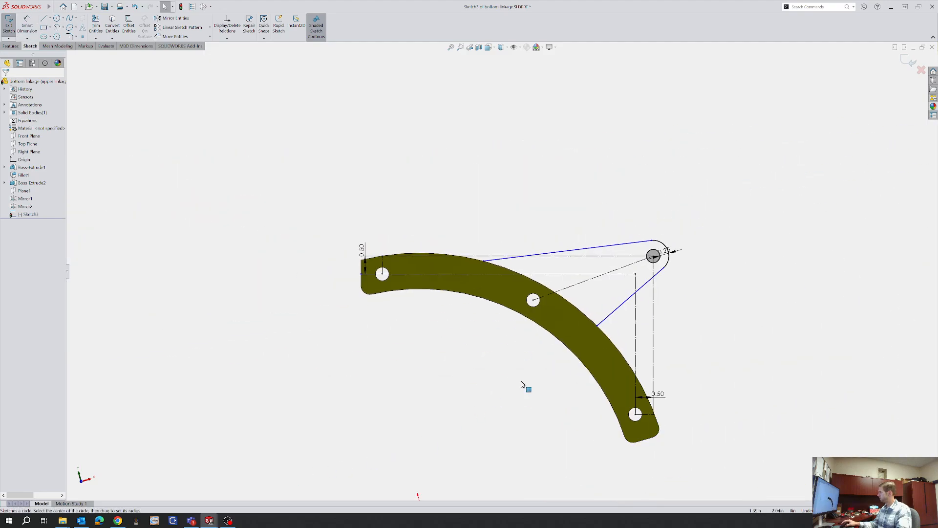
scroll(488, 424, down, 3)
click(431, 420)
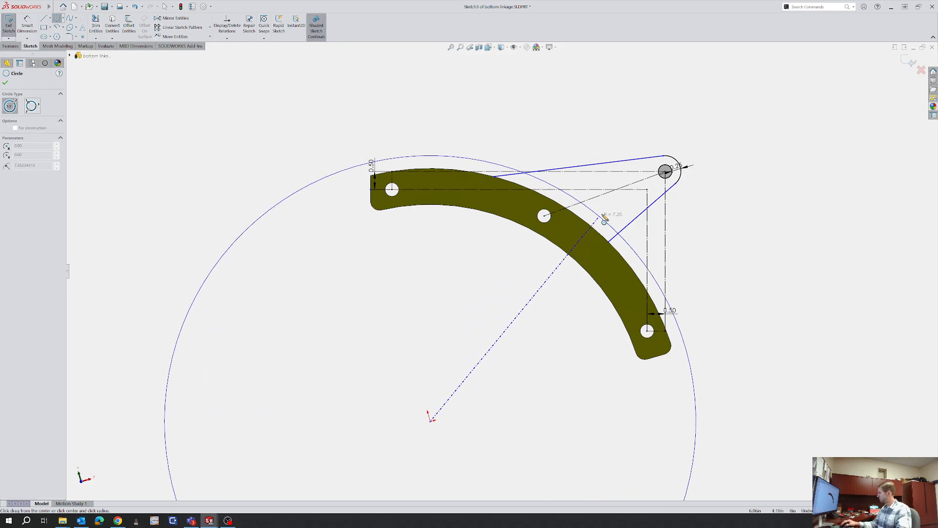
click(610, 249)
key(Escape)
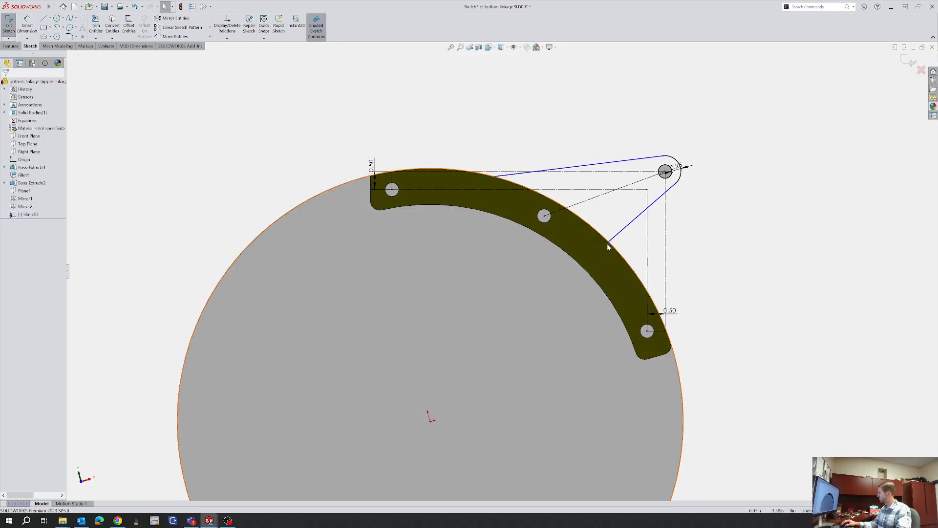
Reduce the origin-centered circle to the arc between the two tangent lines, closing the new outline
key(t)
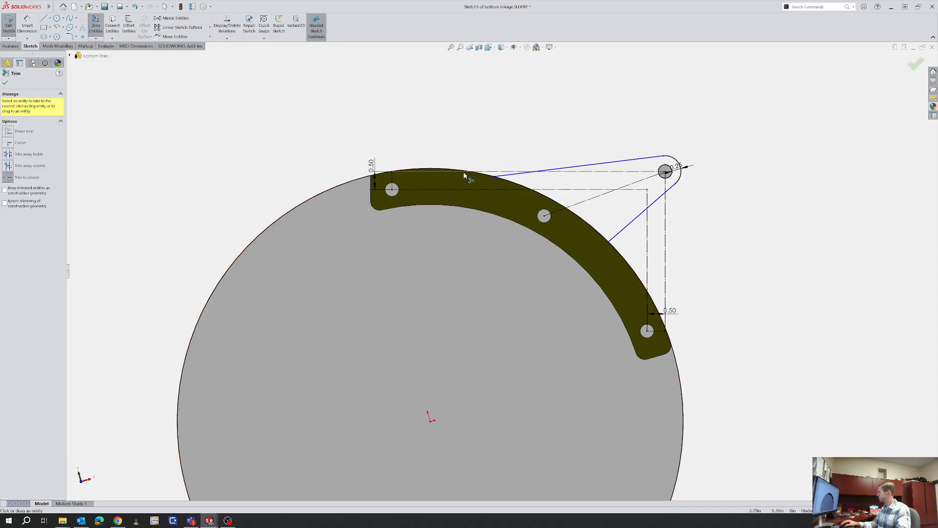
click(483, 177)
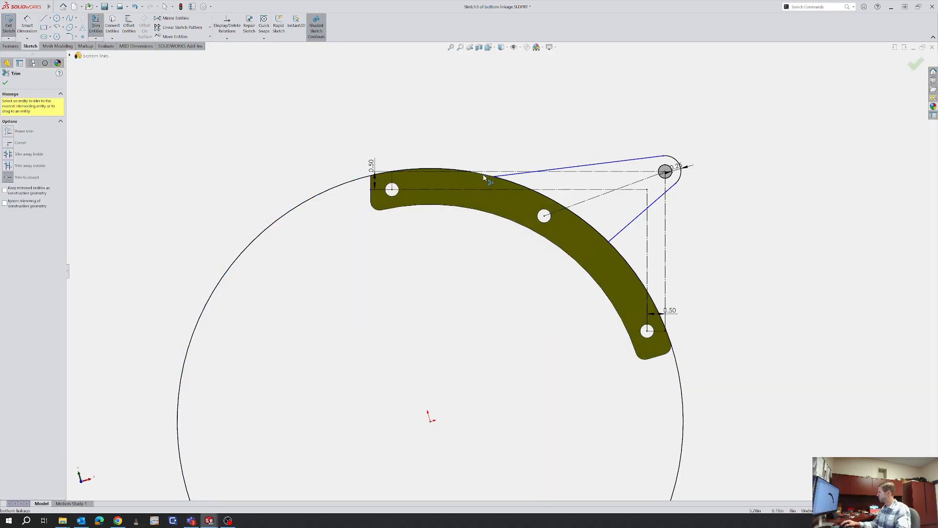
click(615, 251)
key(Escape)
click(684, 423)
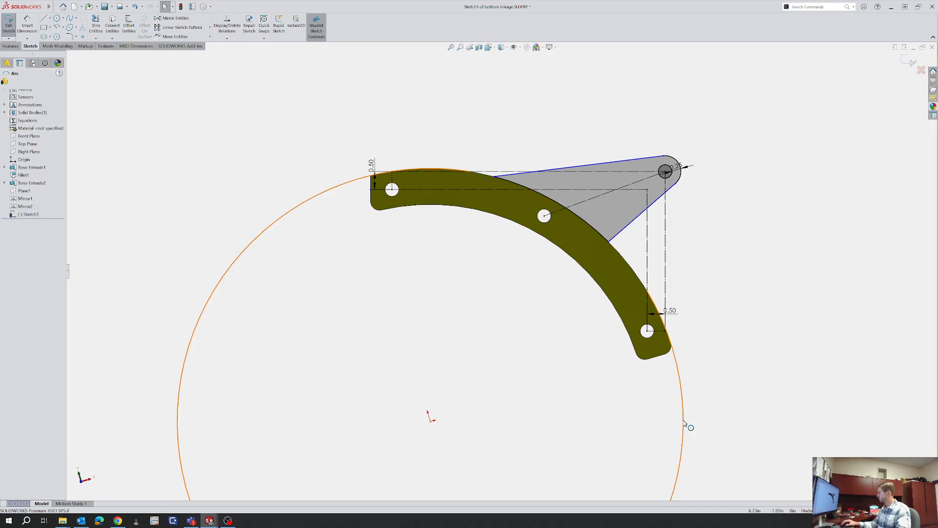
key(Delete)
Move the lower tangent line's end point up along the linkage's outer arc to narrow the new outline
scroll(652, 160, down, 4)
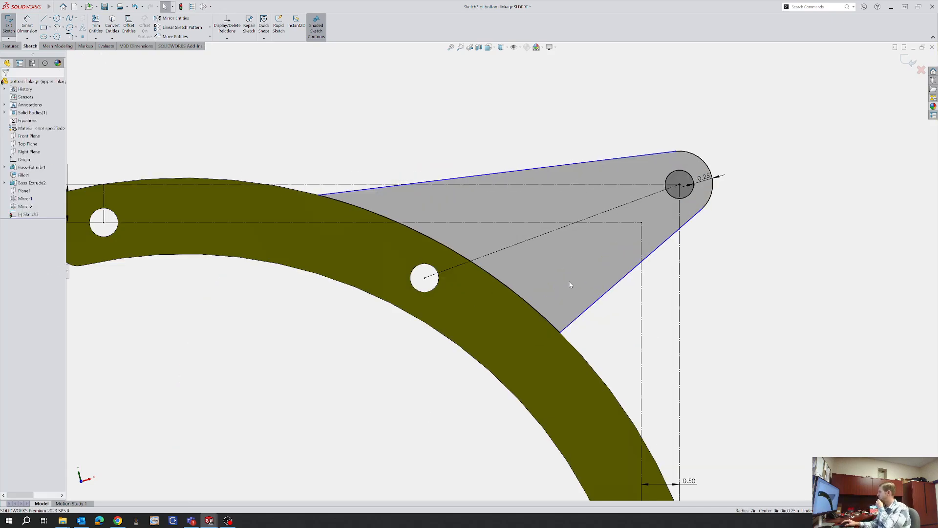
scroll(362, 228, down, 8)
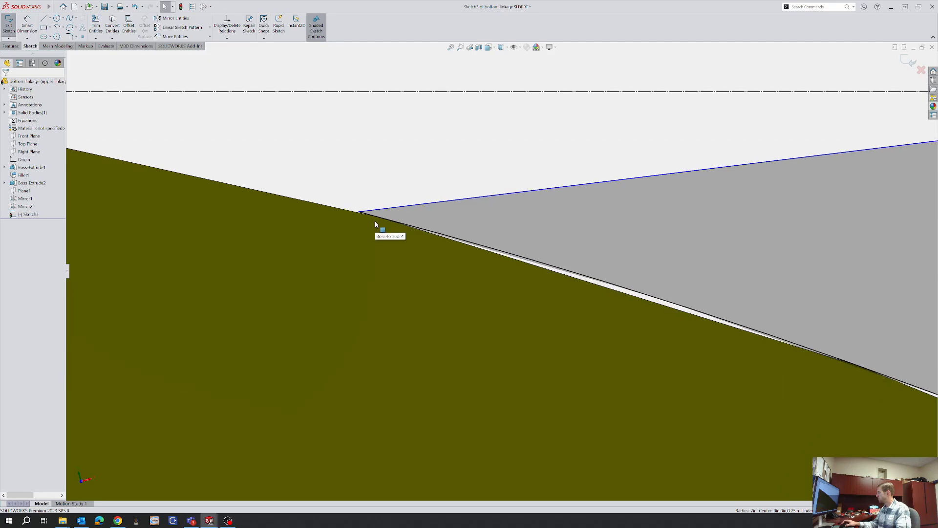
scroll(733, 329, up, 10)
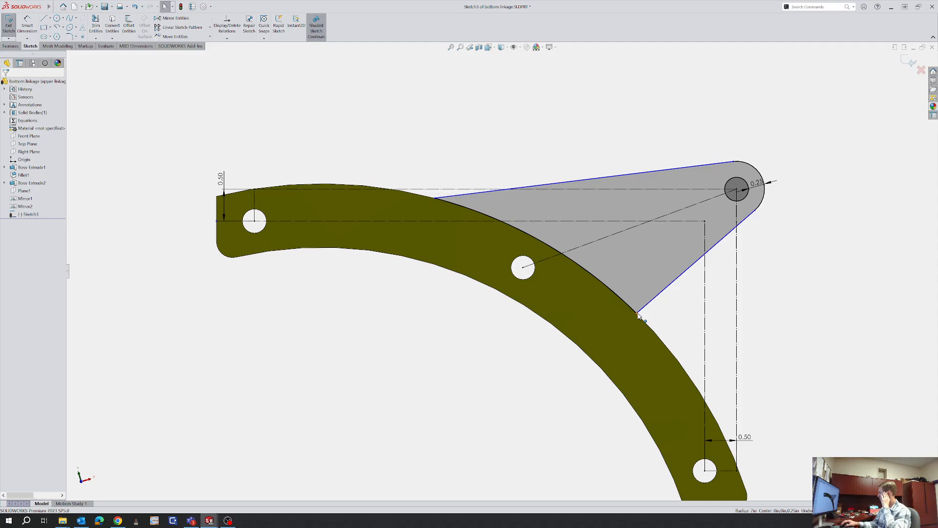
drag(638, 314, 613, 298)
click(815, 322)
right_drag(795, 378, 793, 342)
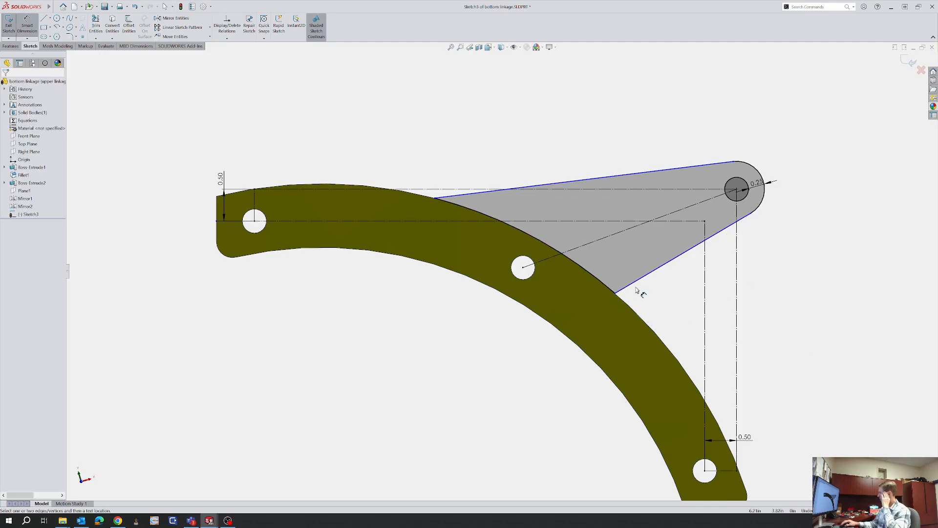
click(633, 288)
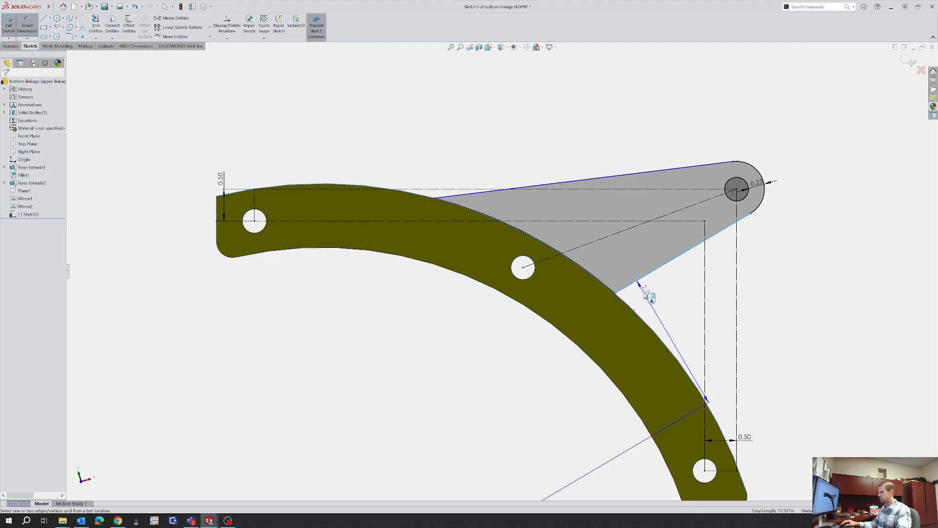
key(Escape)
Start a dimension from the lower tangent line's end point on the linkage's outer arc
scroll(659, 315, up, 3)
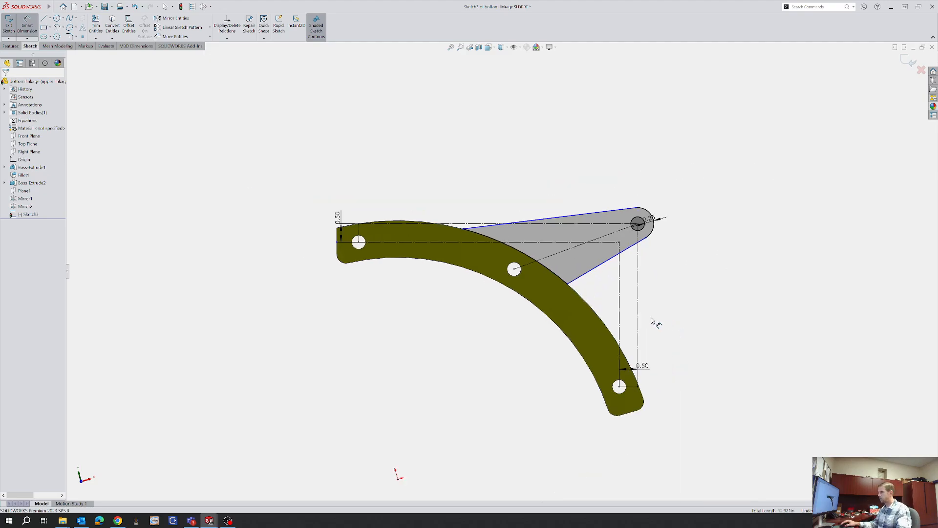
click(568, 287)
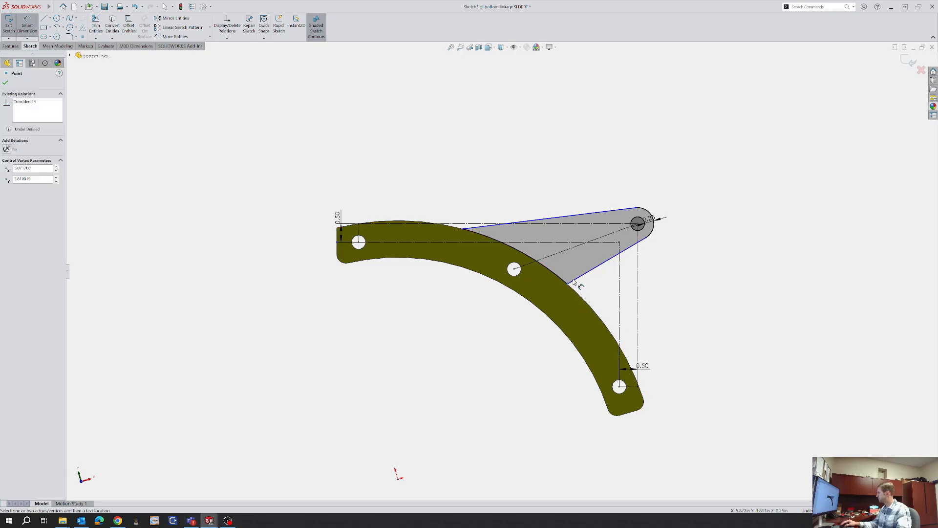
Add an angle dimension to the arm's lower edge where it meets the curved plate, and set it to 150°
click(576, 282)
click(569, 285)
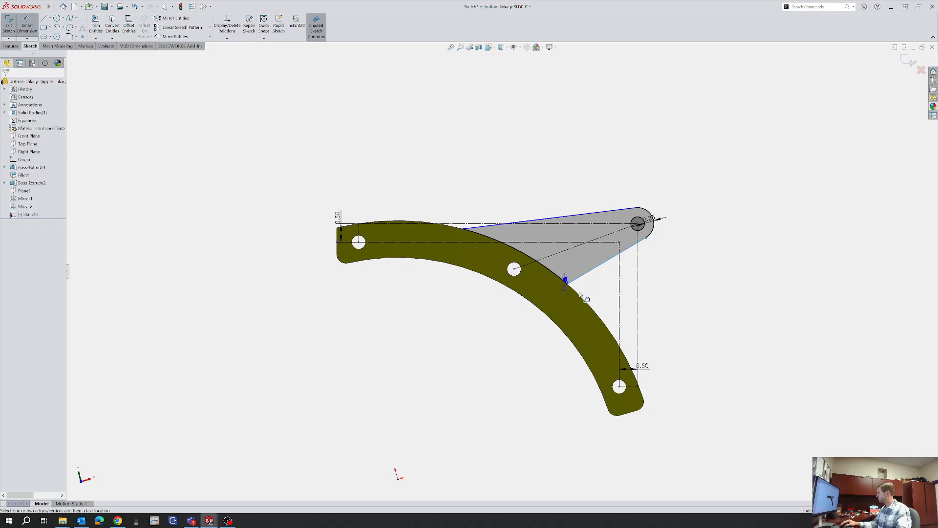
click(567, 308)
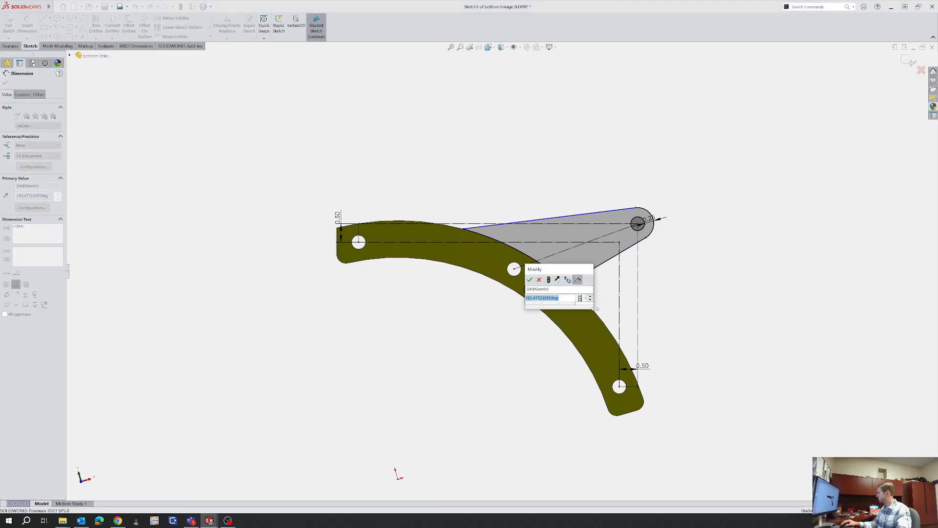
click(530, 279)
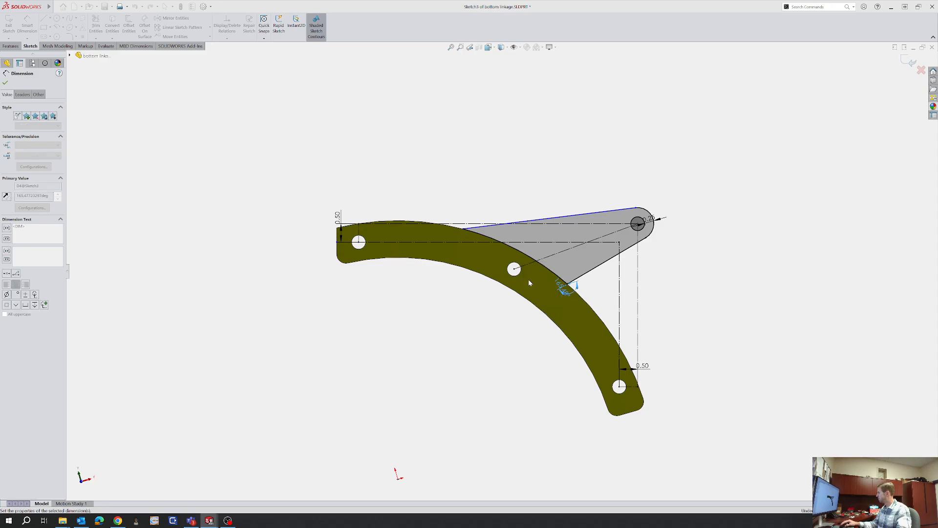
double_click(562, 290)
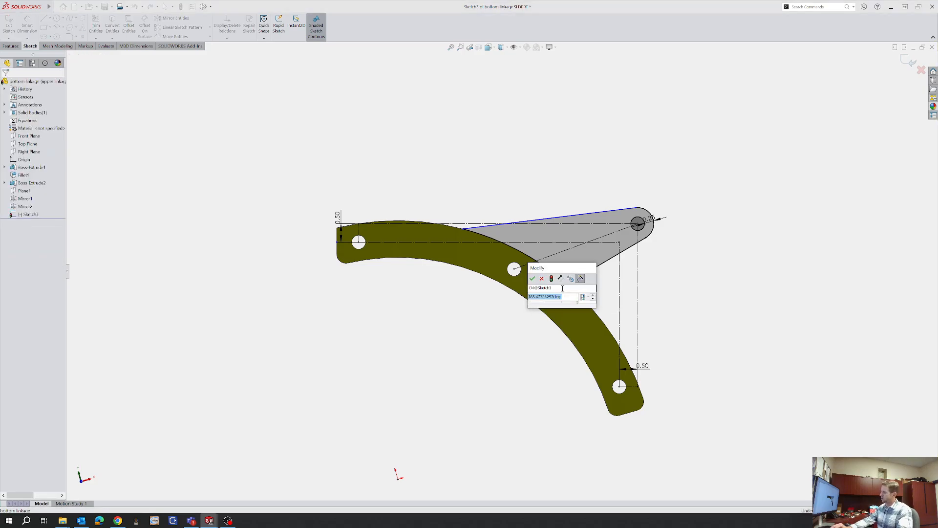
text(150)
key(Return)
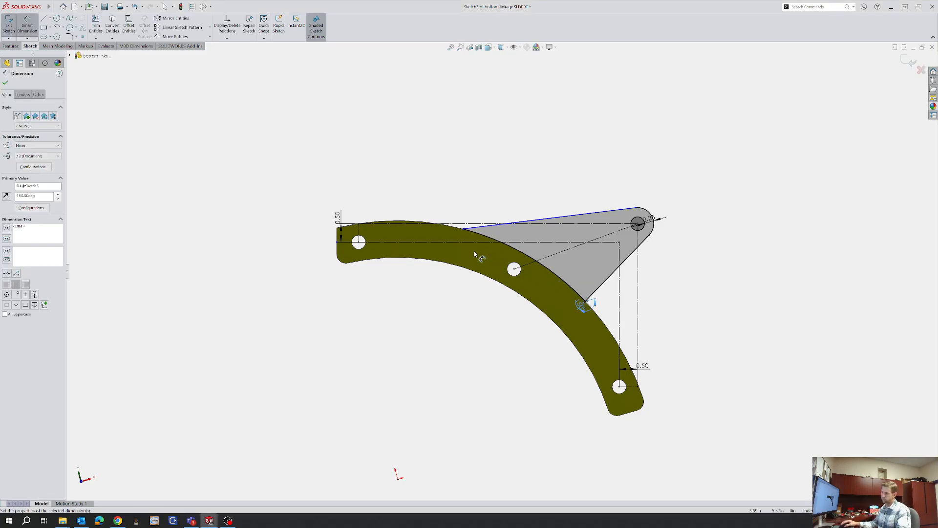
Change the angle dimension of the arm's lower edge to 160°
double_click(581, 307)
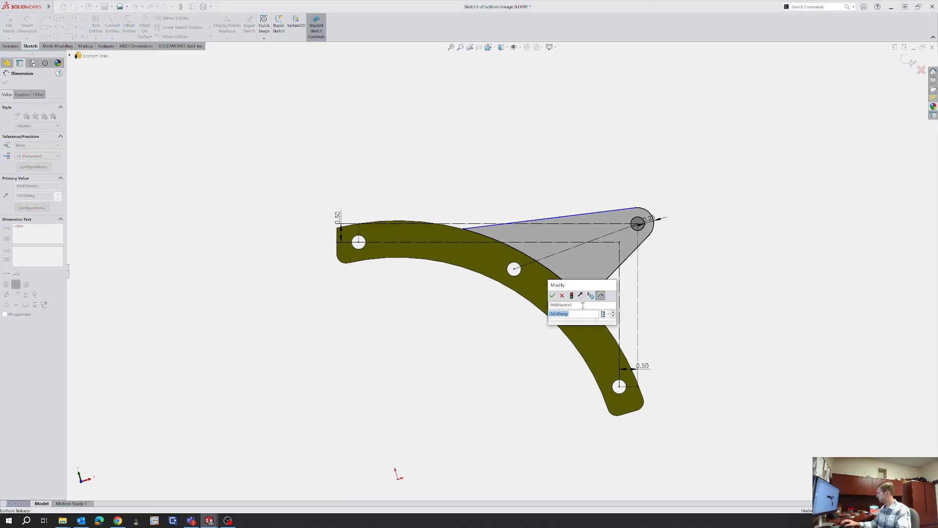
text(160)
key(Return)
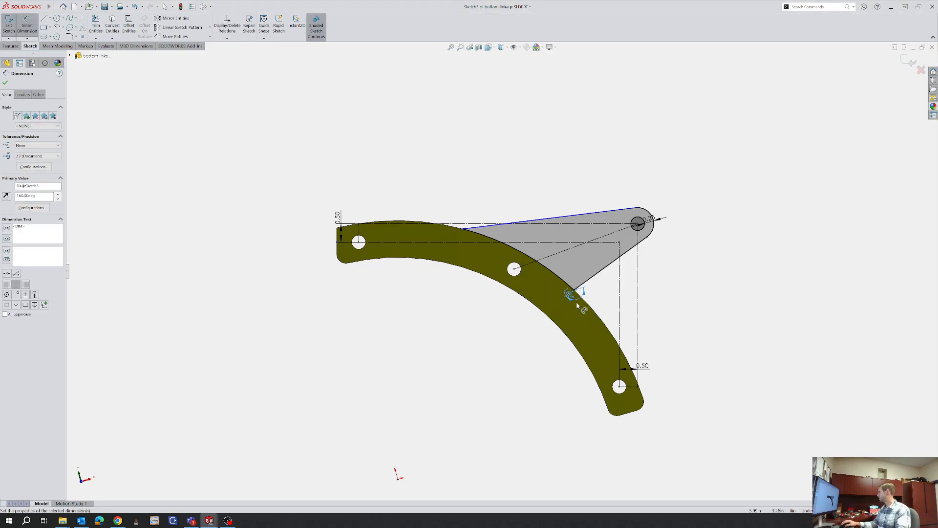
Dimension the angle between the arm's upper edge and the horizontal construction line, and set it to 170°
click(466, 226)
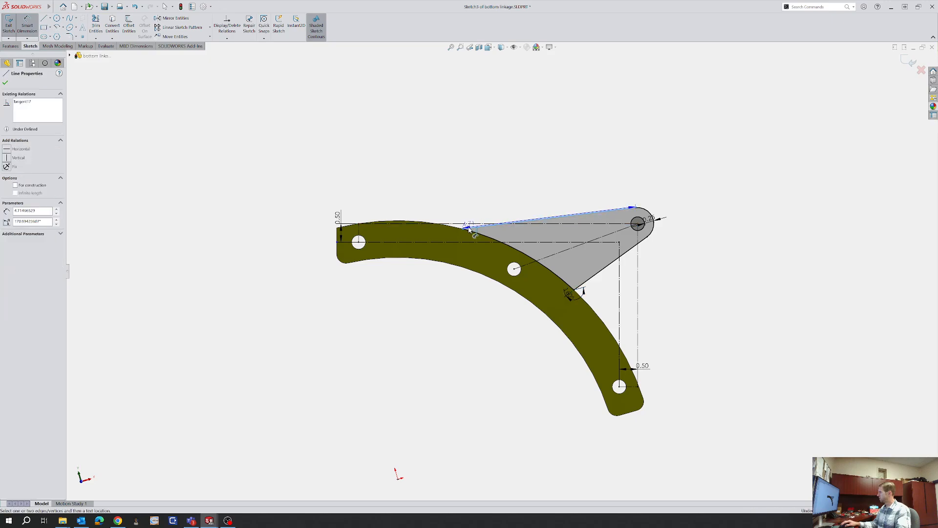
click(465, 225)
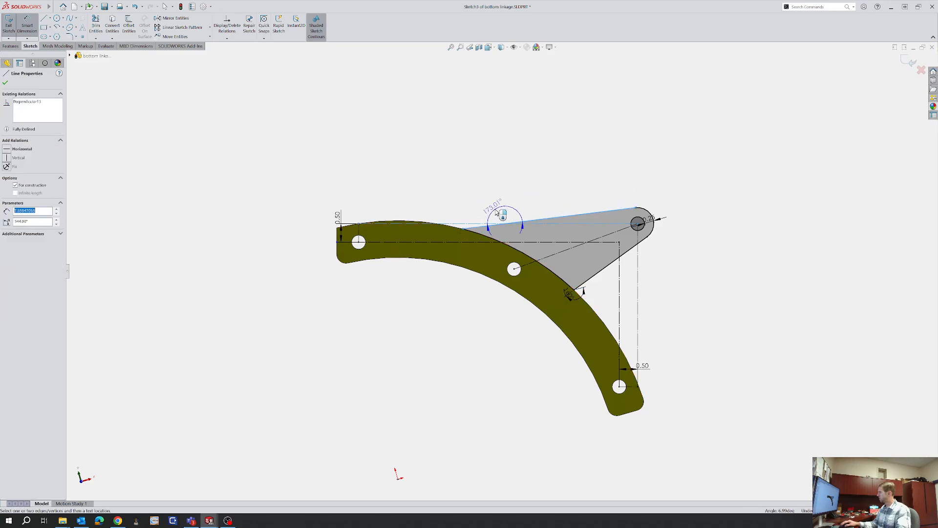
click(497, 212)
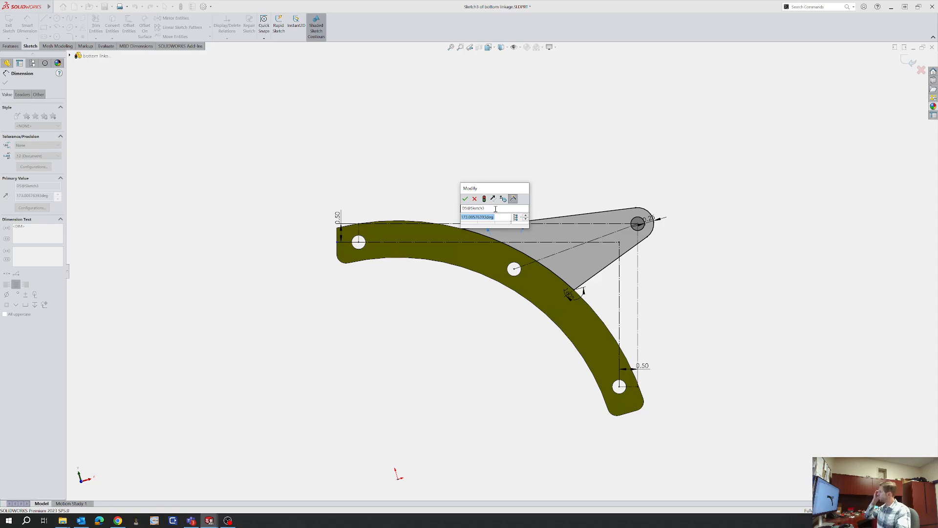
text(170)
key(Return)
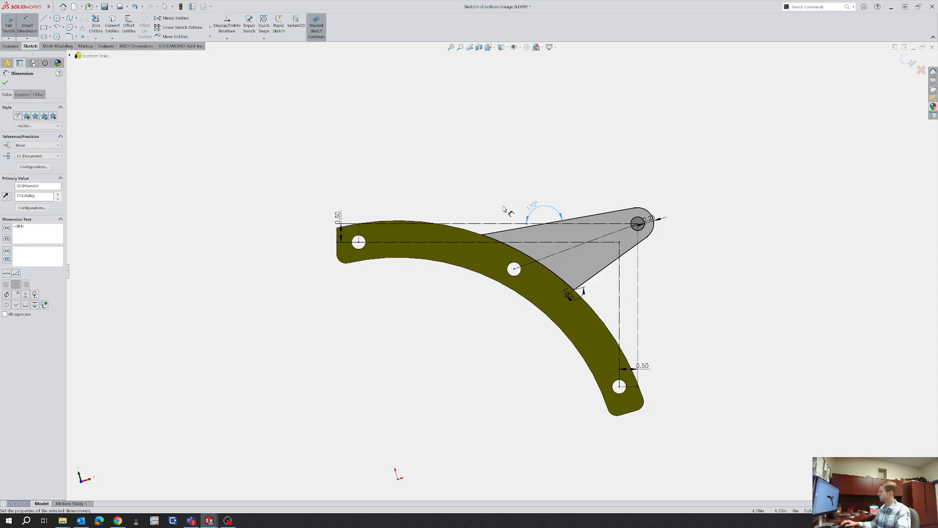
Finish the sketch and extrude the arm profile 0.25 in blind, starting from the inner face of the curved plate and merging the result
click(909, 60)
click(12, 25)
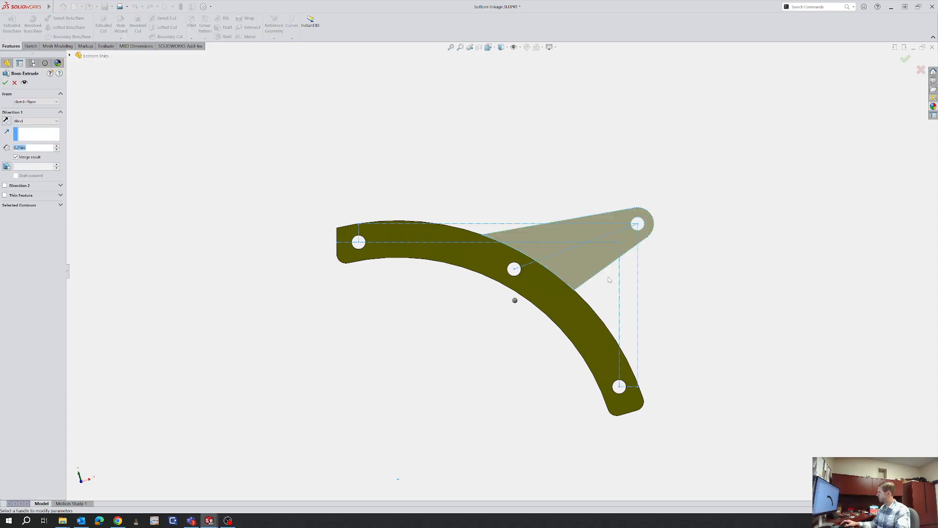
click(34, 101)
click(34, 113)
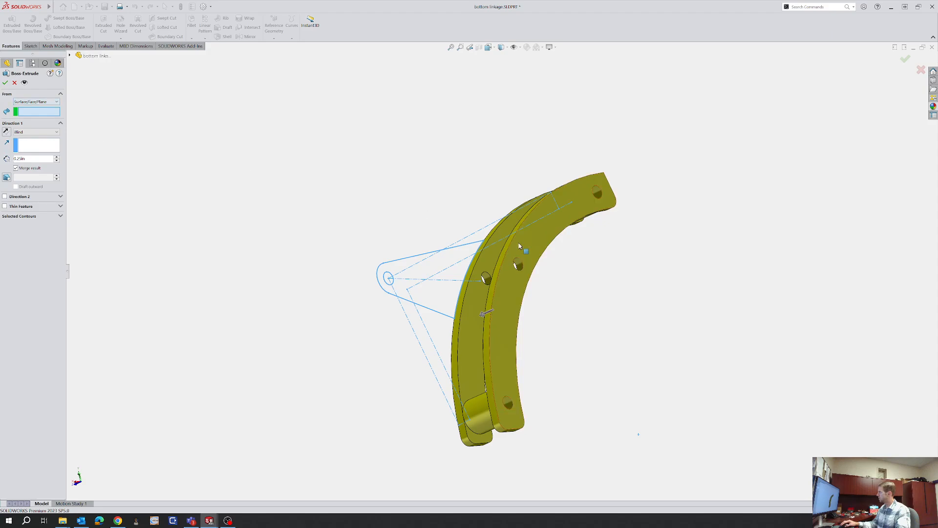
click(489, 263)
right_click(488, 262)
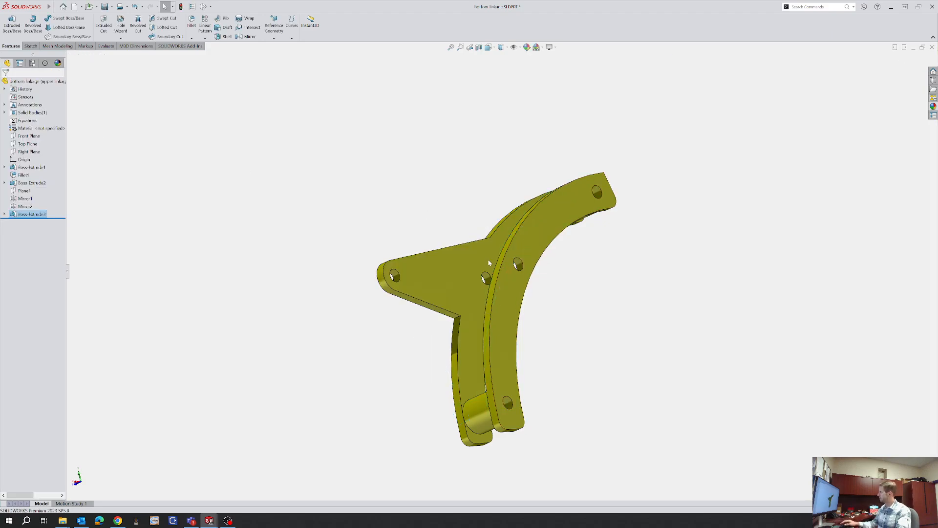
Fillet the two edges where the arm meets the curved plate with a 0.25 in radius
middle_drag(488, 259, 566, 294)
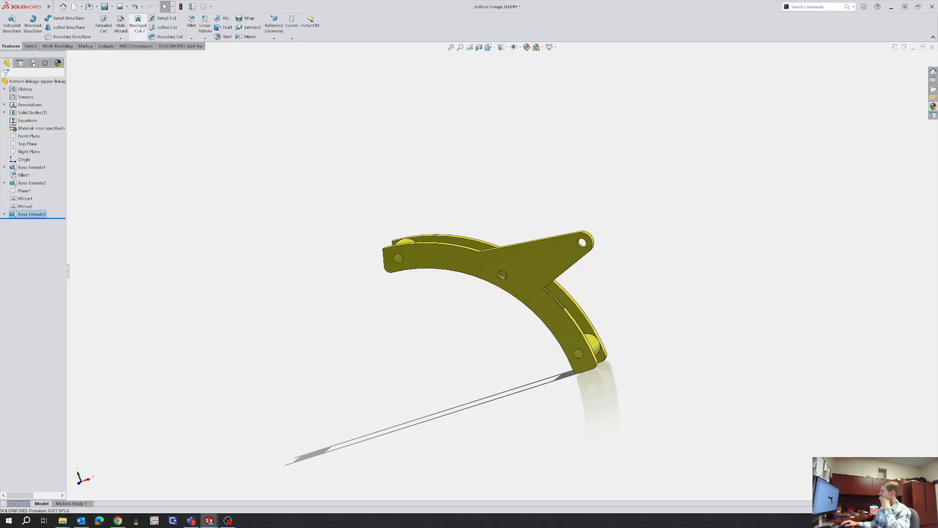
middle_drag(502, 254, 498, 280)
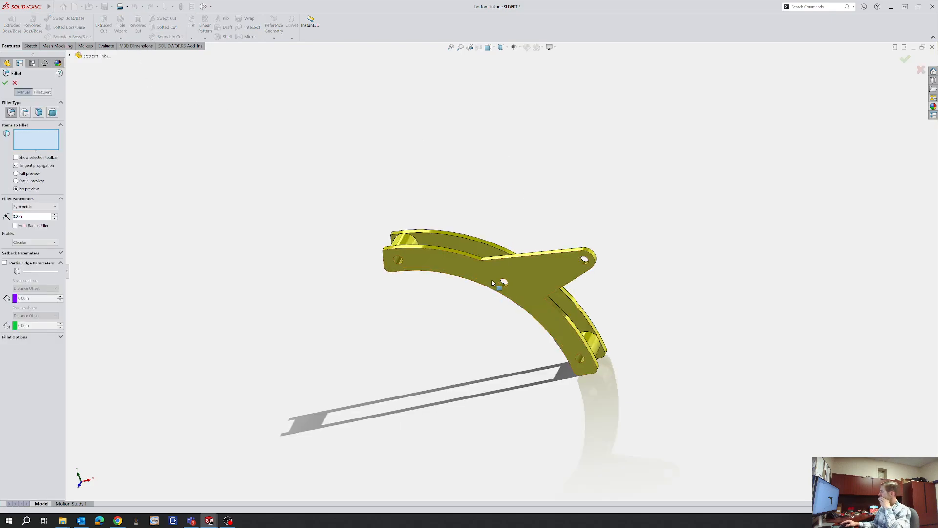
scroll(482, 250, down, 6)
click(485, 243)
middle_drag(488, 242, 549, 268)
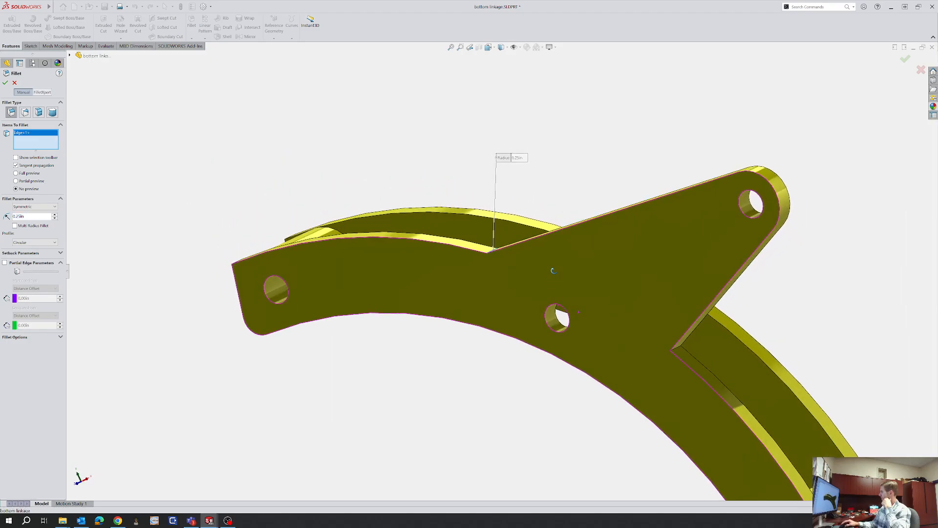
click(677, 347)
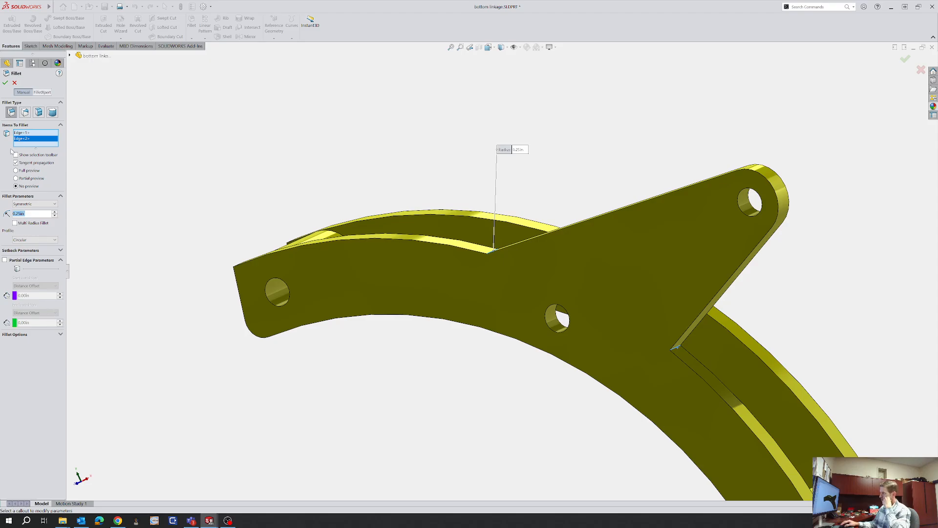
click(5, 83)
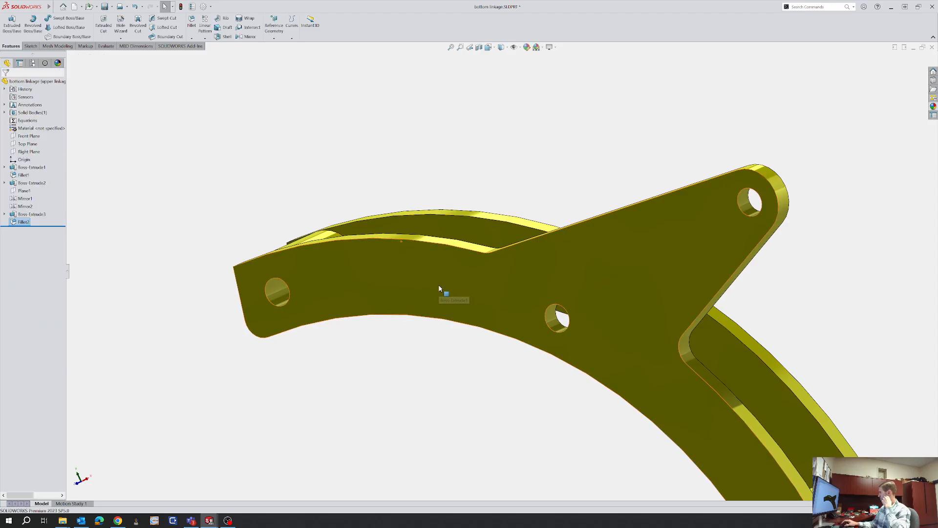
Try to mirror the arm's extrusion and its corner fillet about Plane1
scroll(439, 288, up, 1)
middle_drag(439, 288, 524, 324)
scroll(525, 324, up, 3)
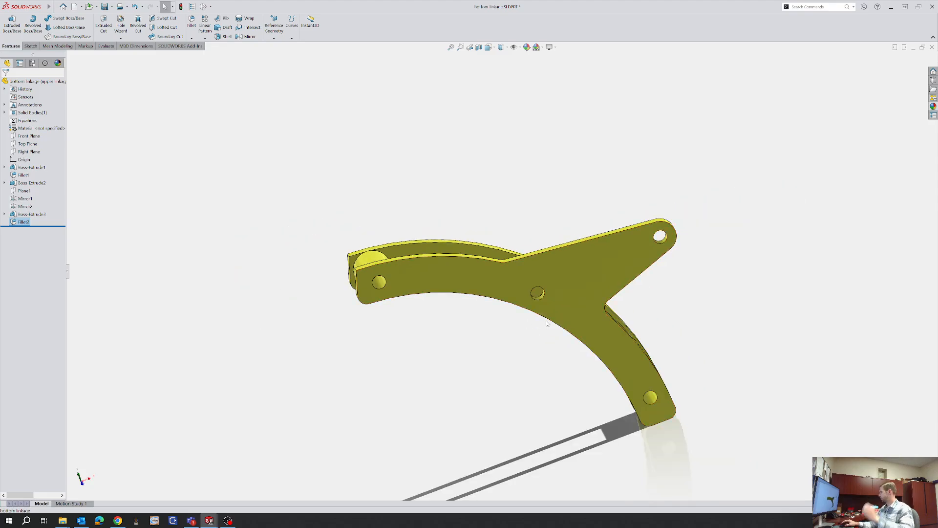
middle_drag(526, 324, 459, 293)
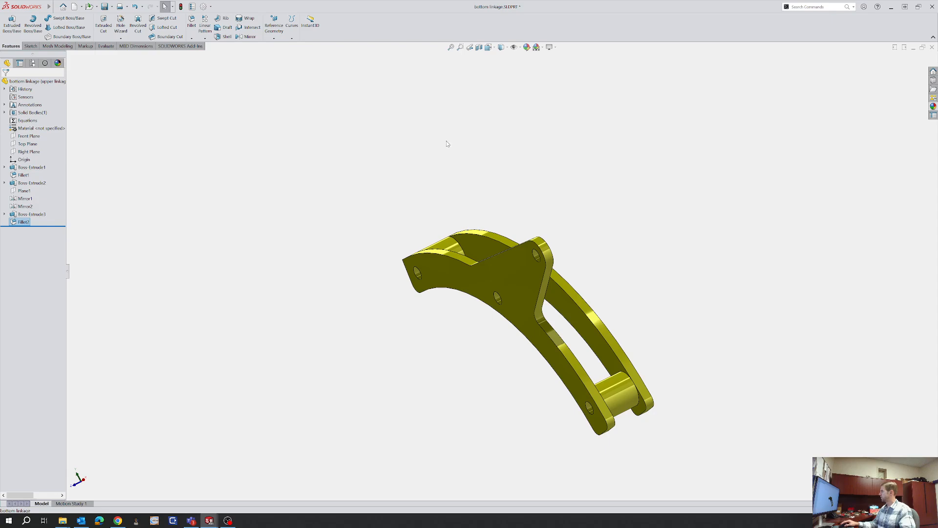
click(252, 37)
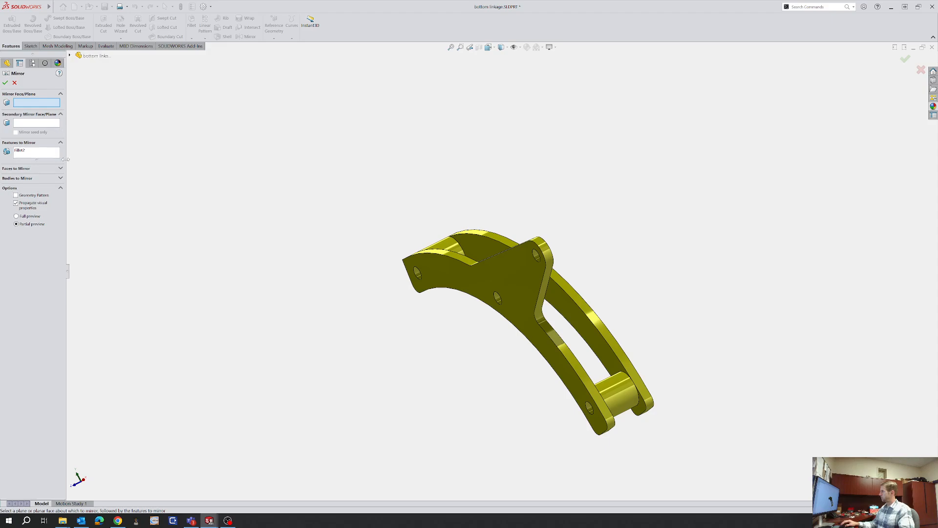
click(52, 156)
click(69, 56)
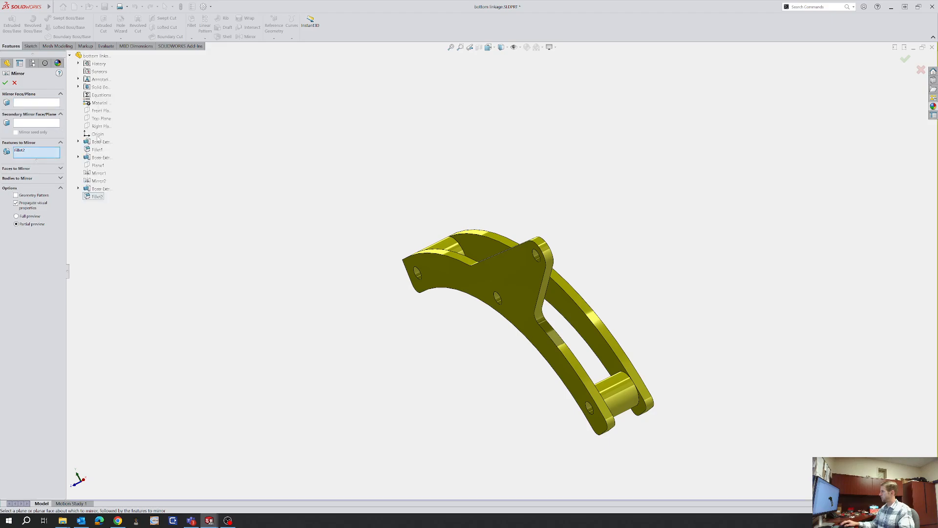
click(99, 190)
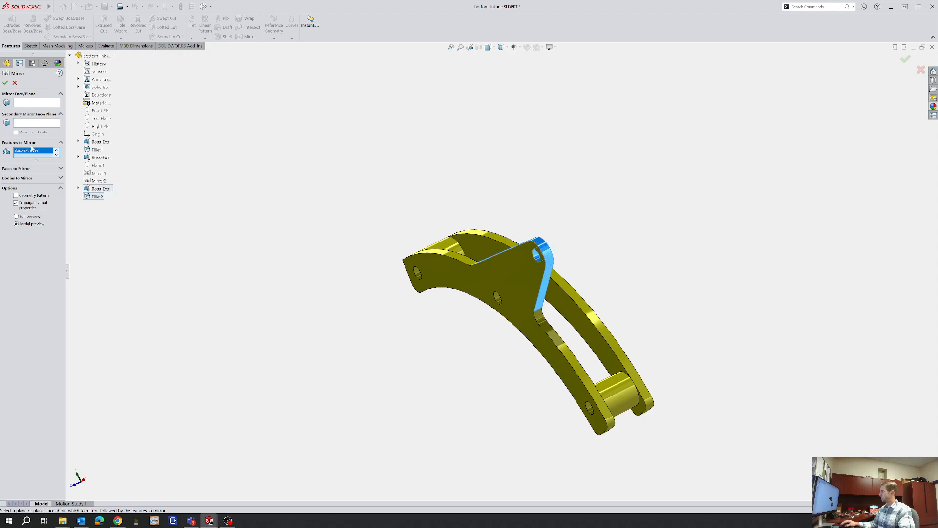
click(97, 196)
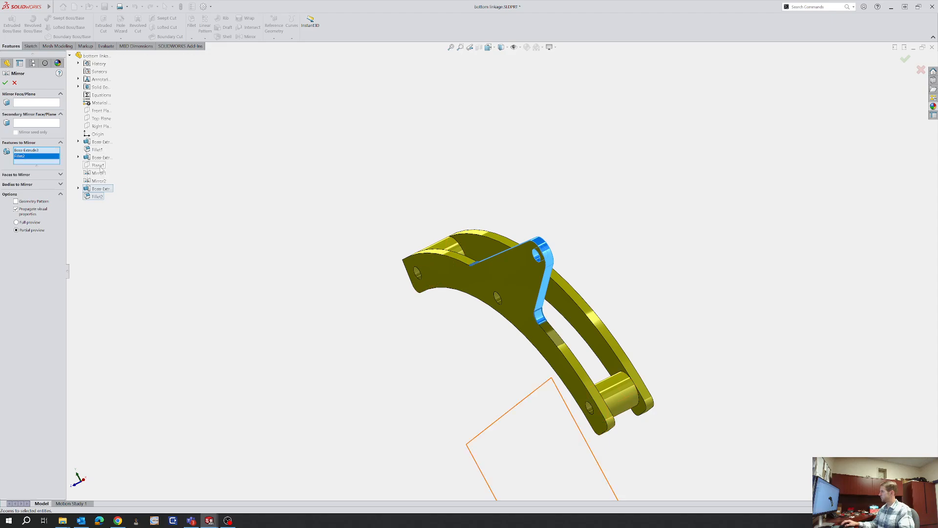
click(41, 104)
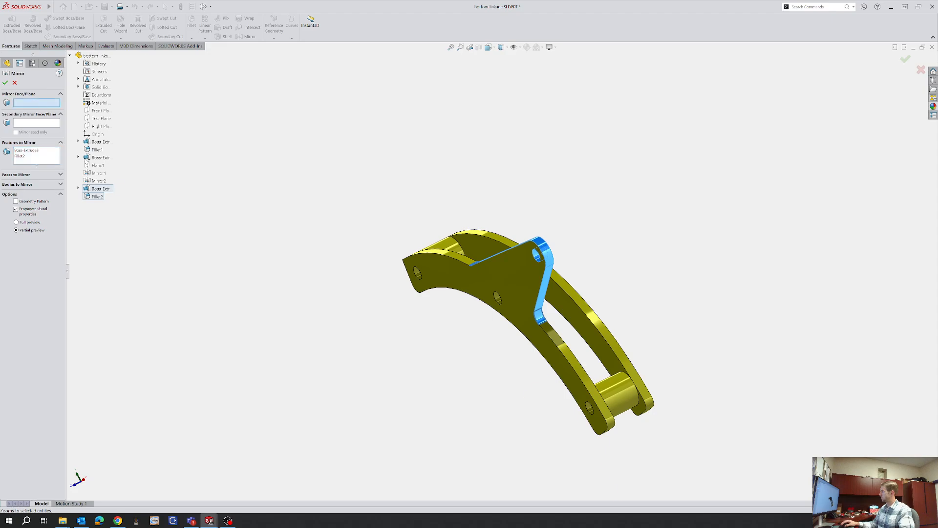
click(98, 165)
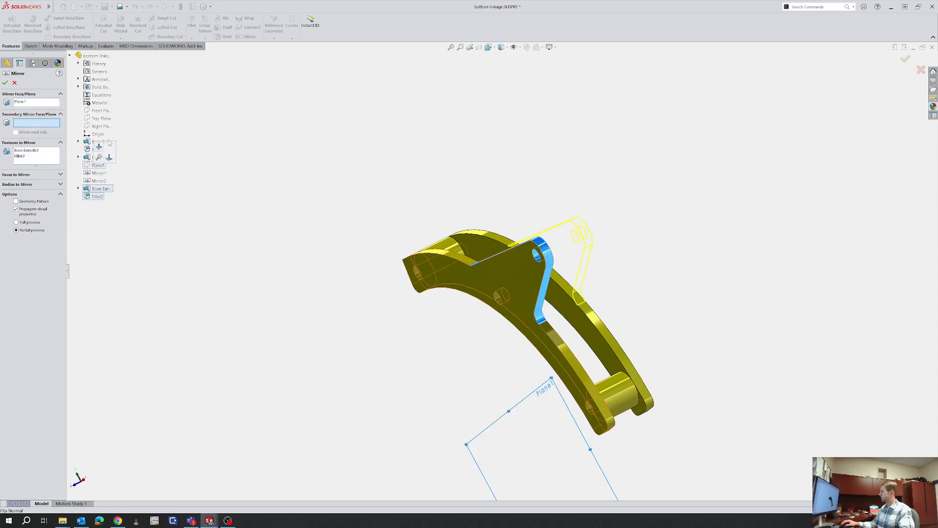
click(6, 83)
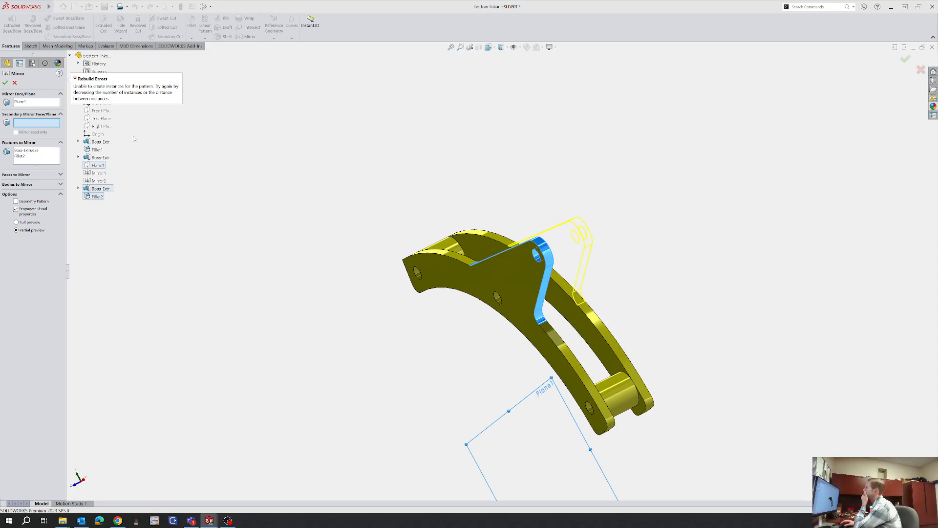
Remove the fillet from the features to mirror and mirror only the arm's extrusion about Plane1
middle_drag(513, 277, 731, 276)
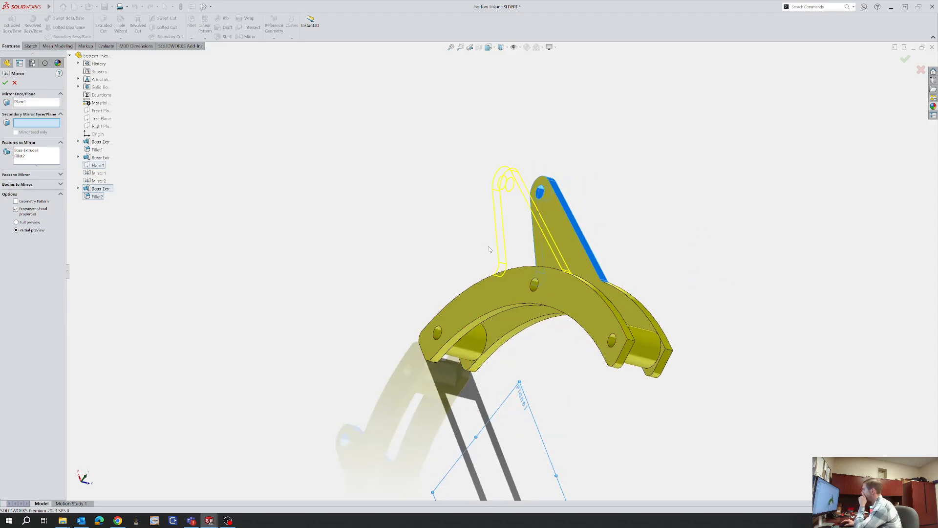
click(18, 156)
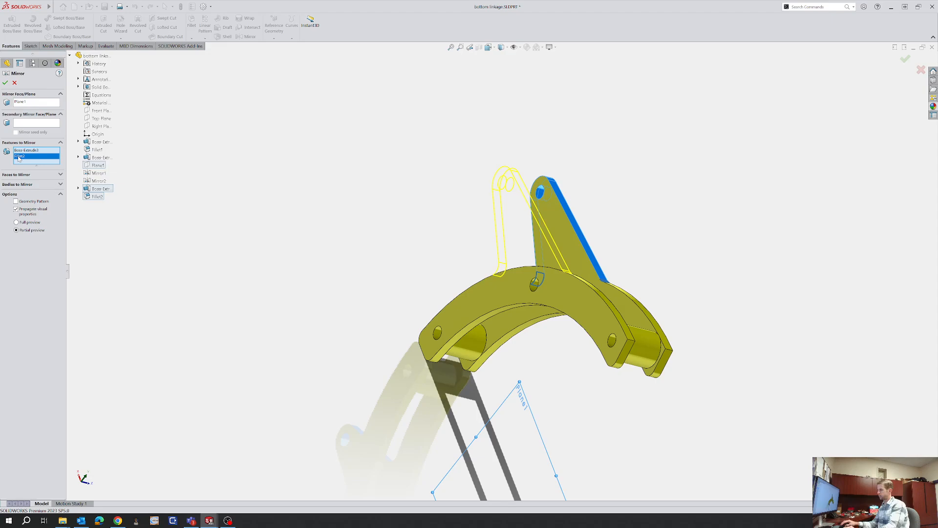
key(Delete)
click(5, 83)
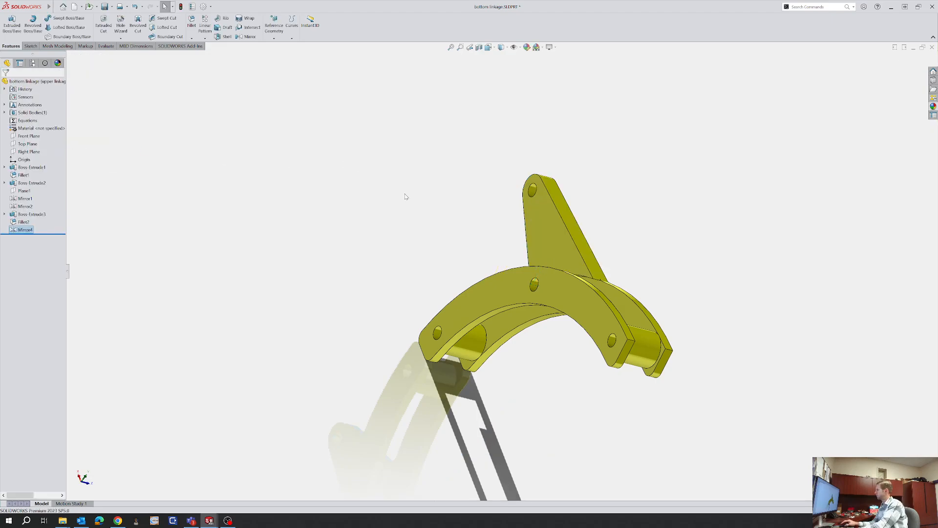
Inspect the mirrored arm edge-on and delete the last mirror feature
middle_drag(404, 195, 386, 218)
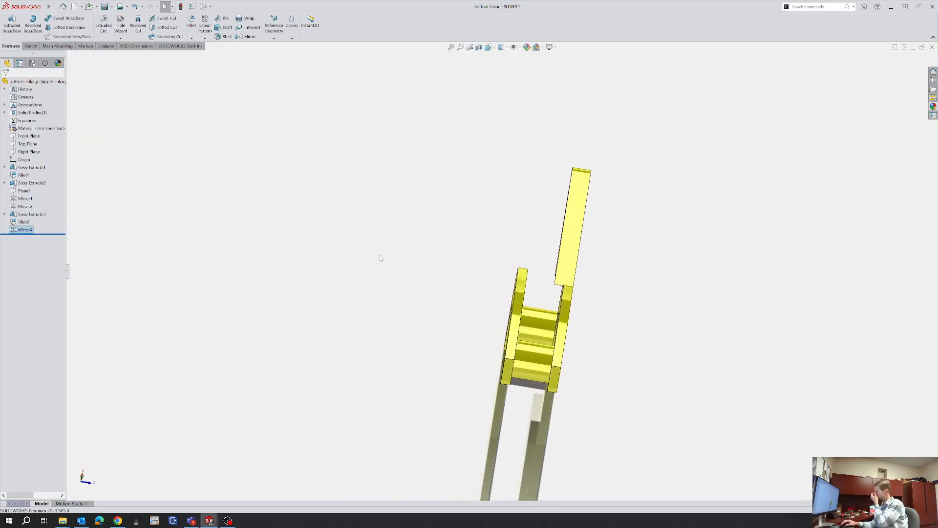
scroll(382, 258, up, 1)
scroll(569, 338, down, 1)
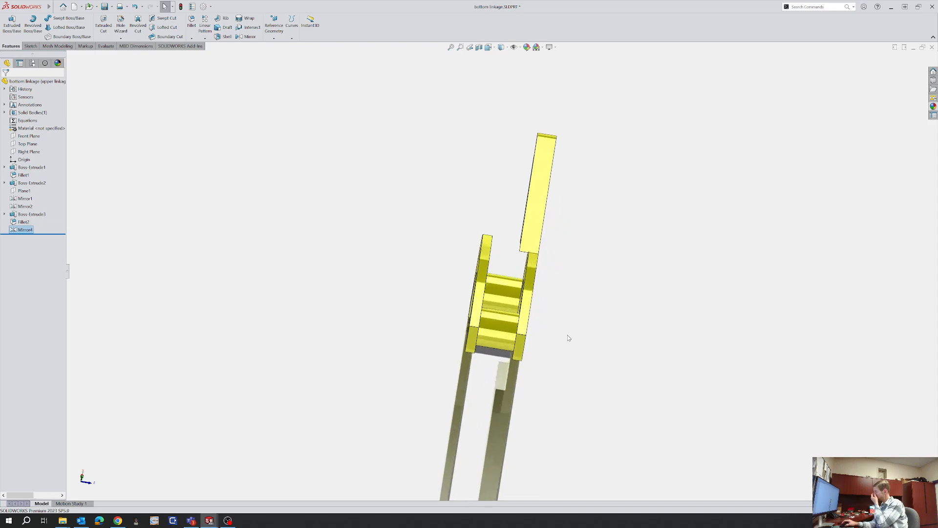
click(21, 231)
key(Delete)
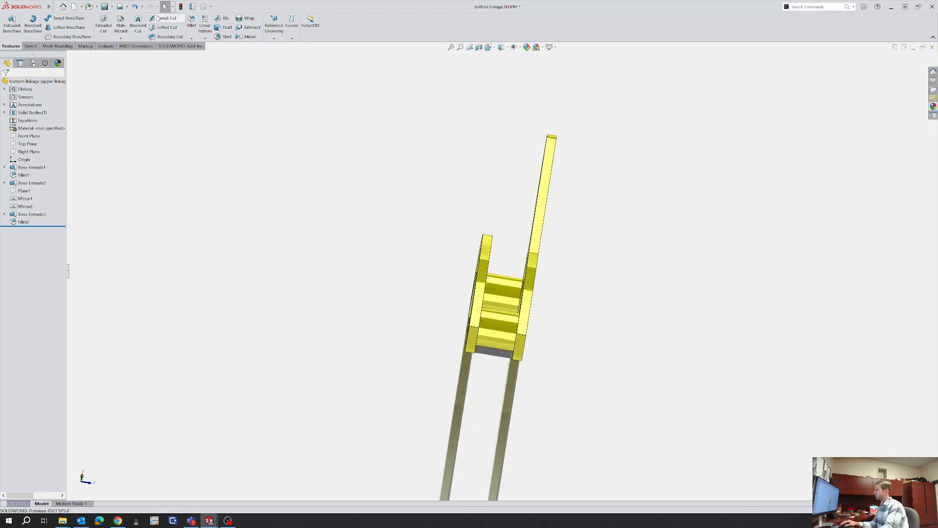
Try to mirror the triangular arm's extrusion about Plane1
click(247, 37)
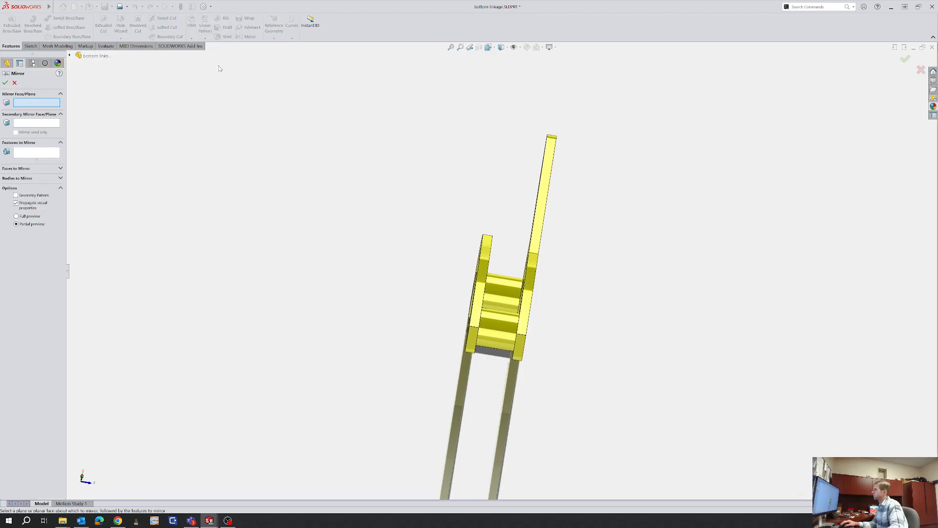
scroll(501, 304, up, 1)
middle_drag(501, 304, 437, 280)
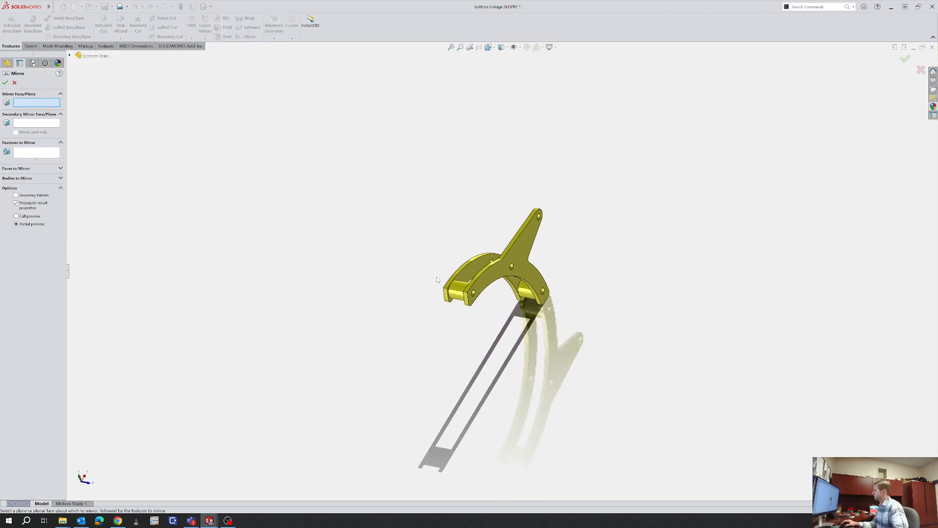
click(70, 56)
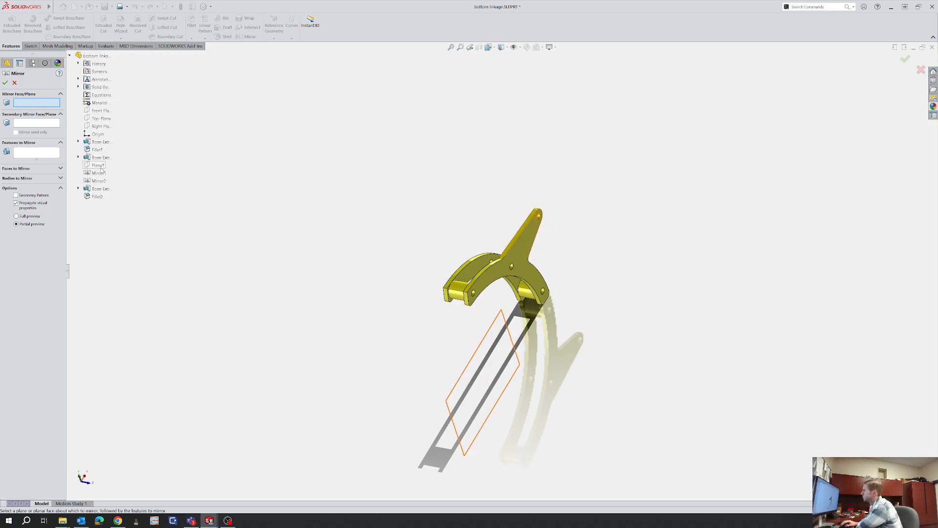
click(98, 165)
click(36, 155)
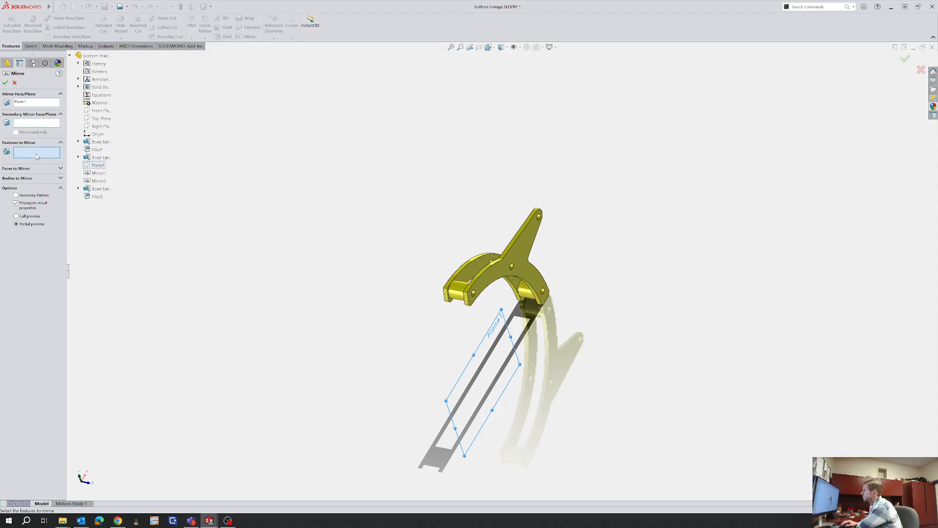
click(521, 244)
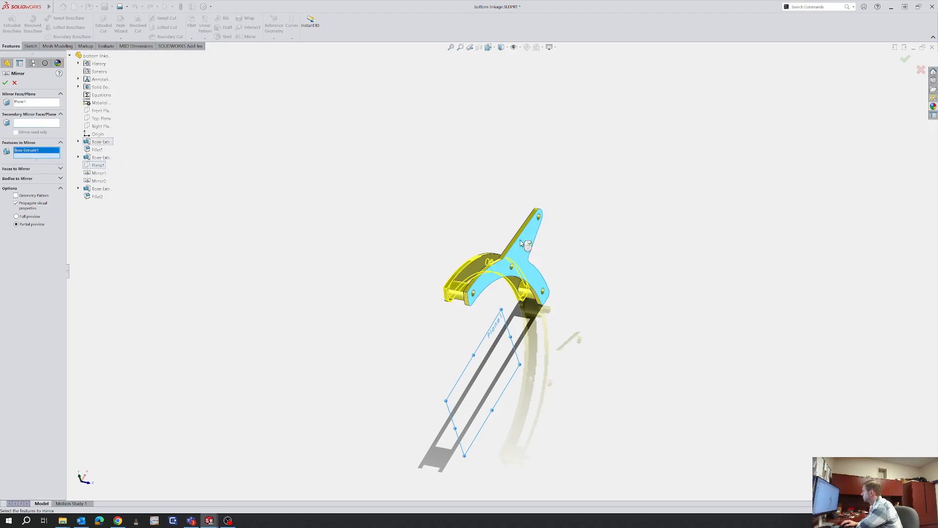
click(521, 244)
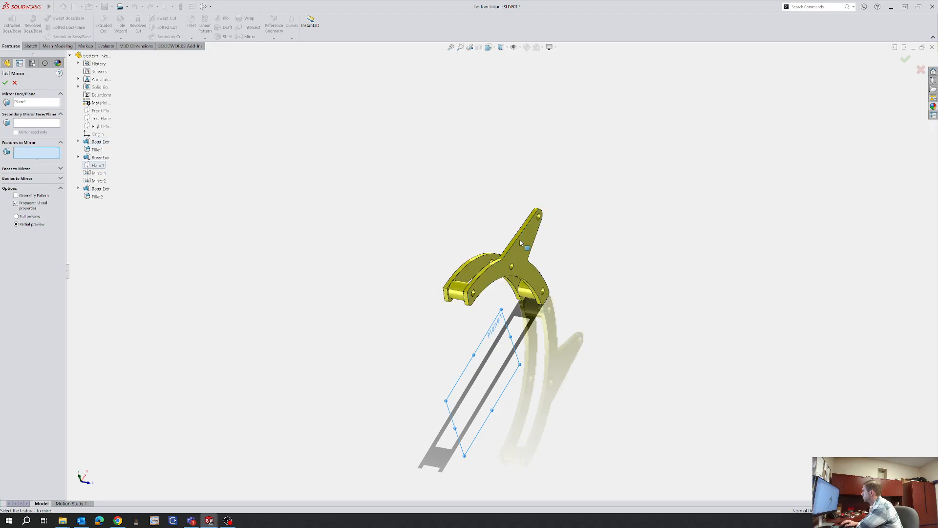
click(99, 190)
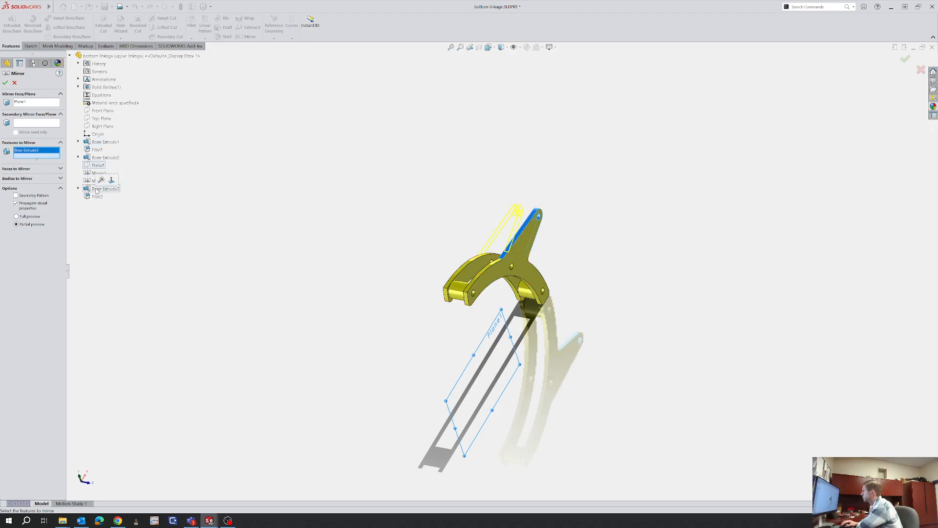
double_click(96, 191)
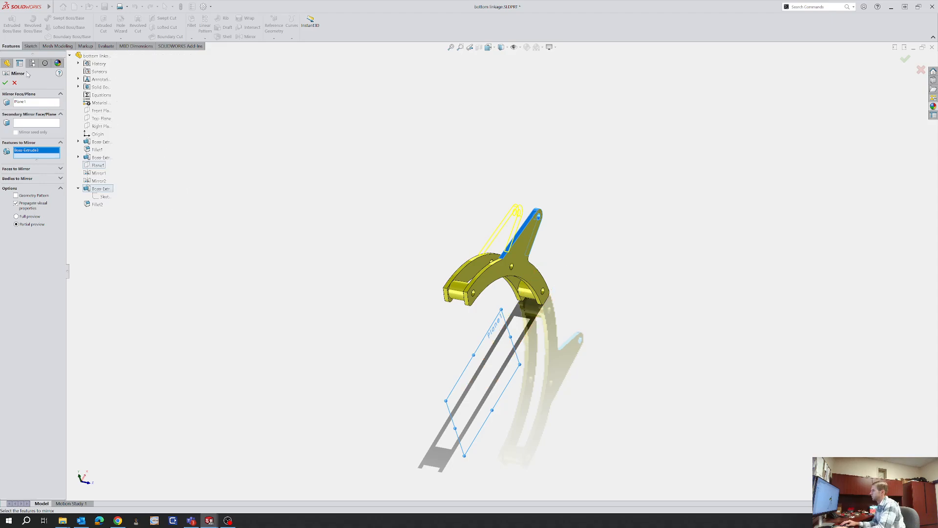
click(5, 83)
Inspect the arm side of the part and undo the last mirror
scroll(515, 267, down, 3)
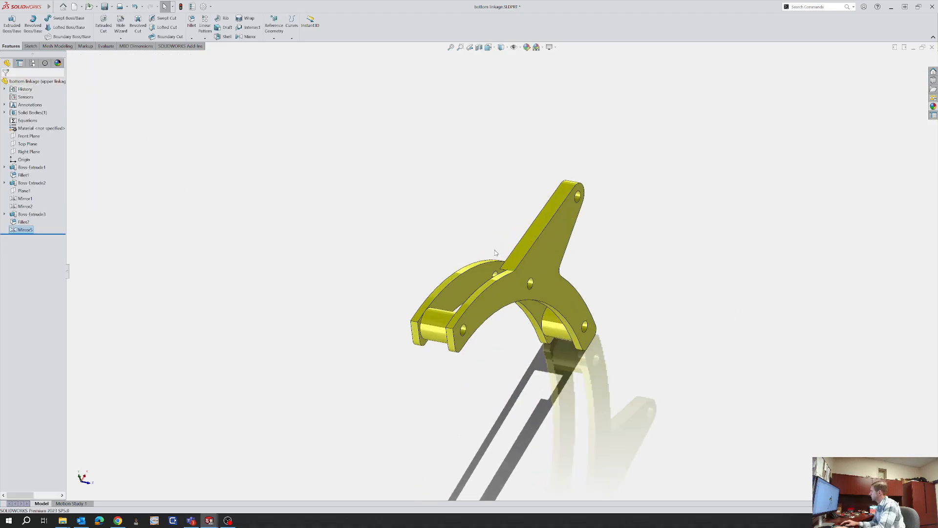
mouse_move(516, 268)
middle_down()
mouse_move(547, 256)
mouse_move(555, 271)
mouse_move(531, 262)
middle_up()
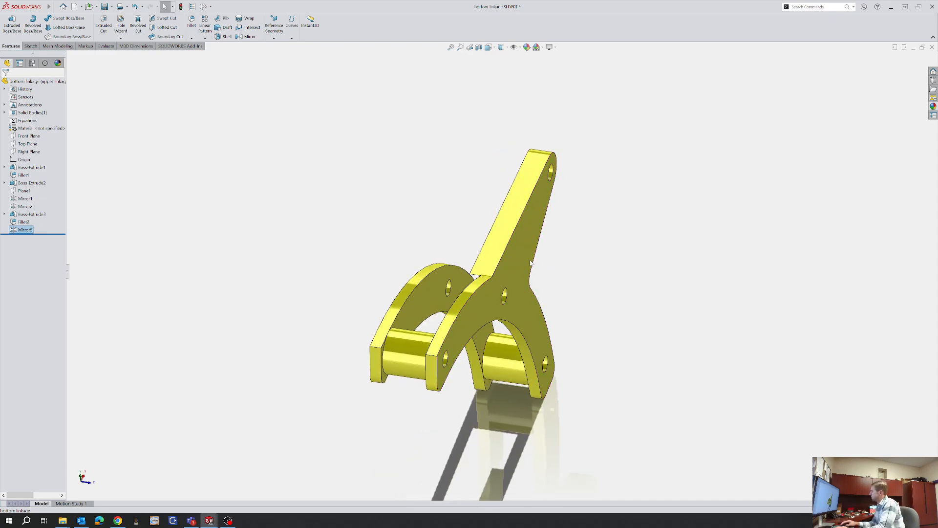
key(ctrl+z)
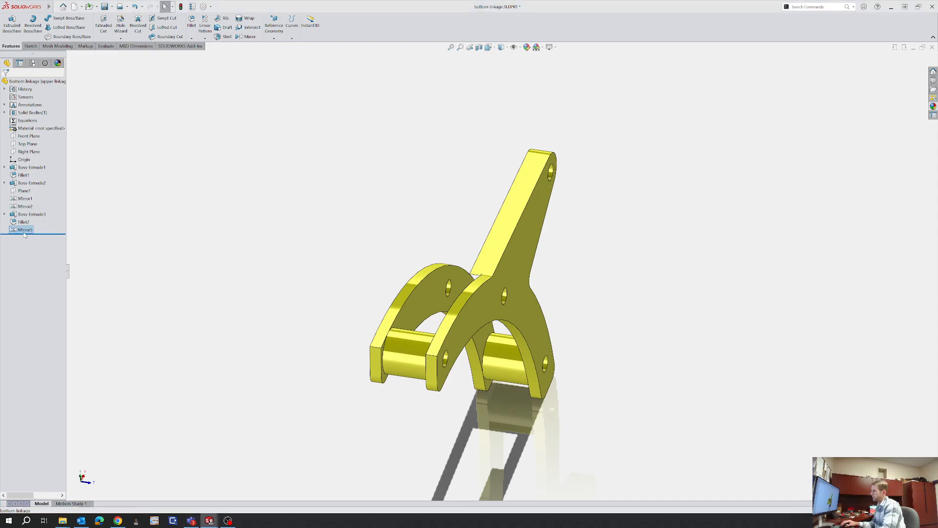
Start a sketch on the opposite plate's outer face and convert the arm face's outline into sketch entities
middle_drag(294, 260, 410, 258)
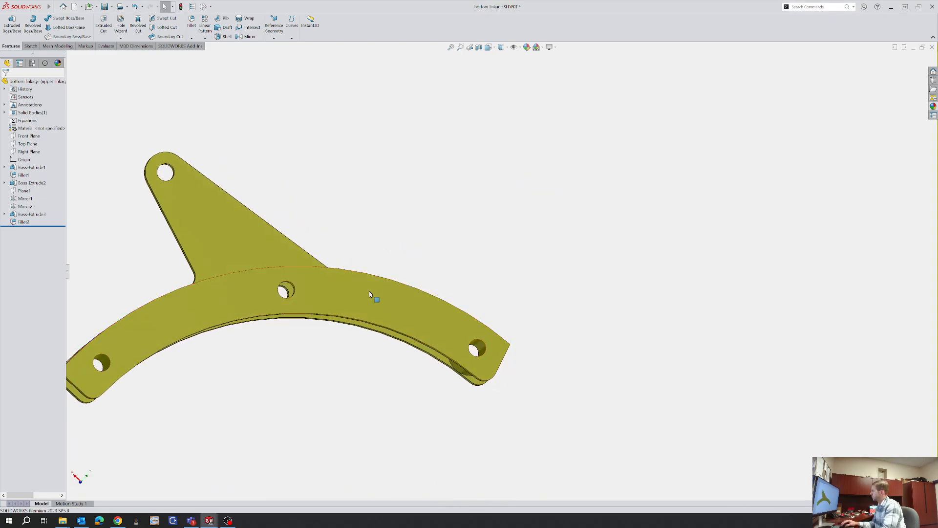
click(375, 297)
click(395, 276)
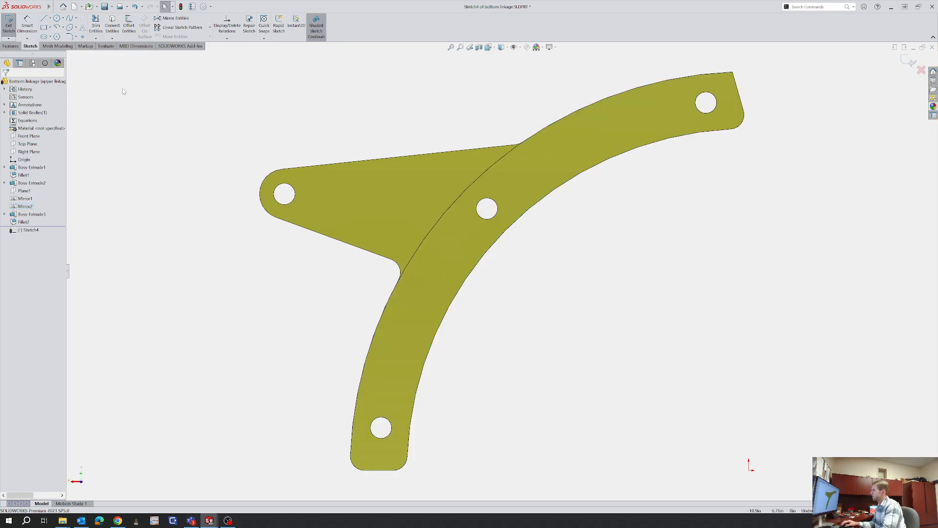
click(384, 190)
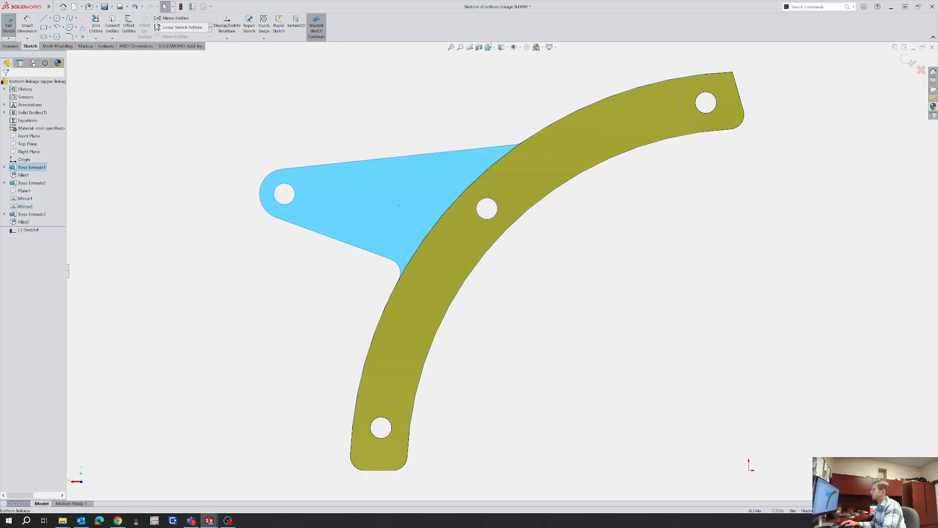
click(117, 31)
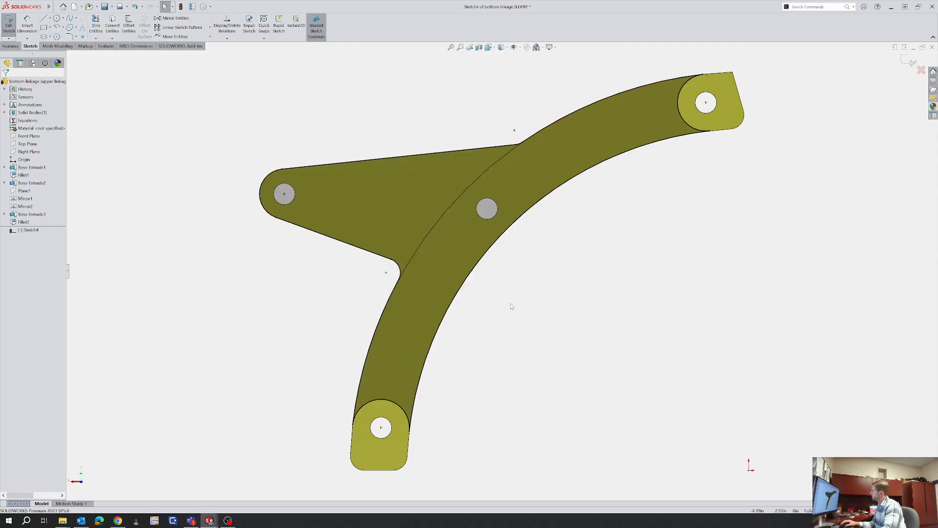
Draw a circle centred on the origin that follows the curved plate's outer edge
right_drag(536, 329, 545, 376)
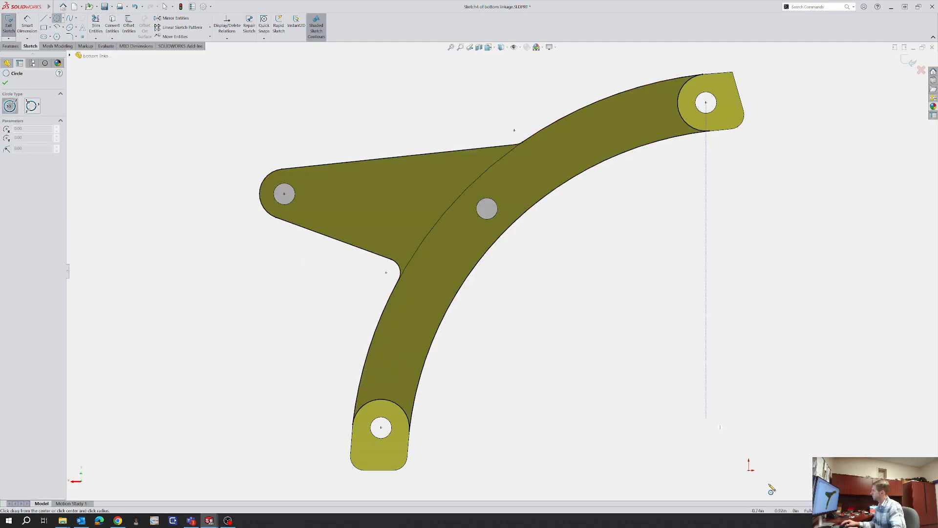
click(750, 468)
click(448, 219)
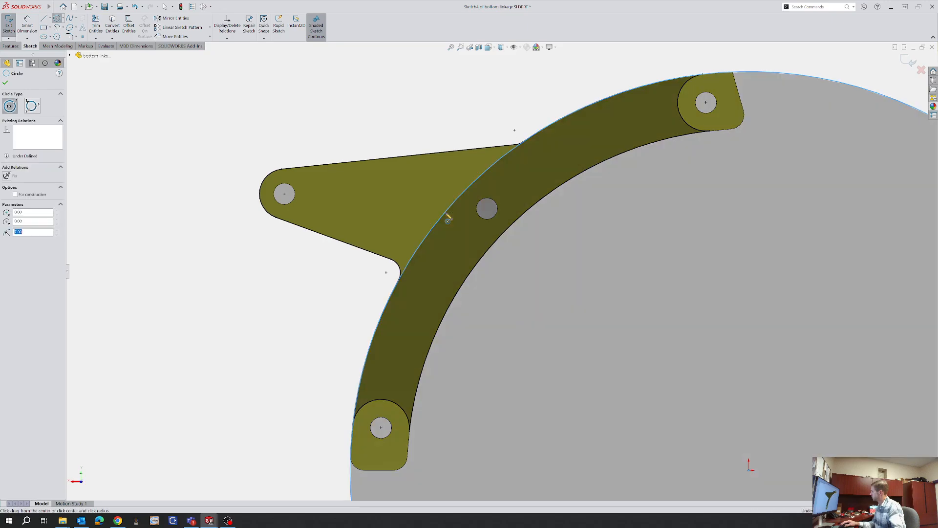
key(Escape)
Trim the converted plate edges and the rest of the circle, leaving only the closed triangular arm outline
right_drag(383, 271, 364, 323)
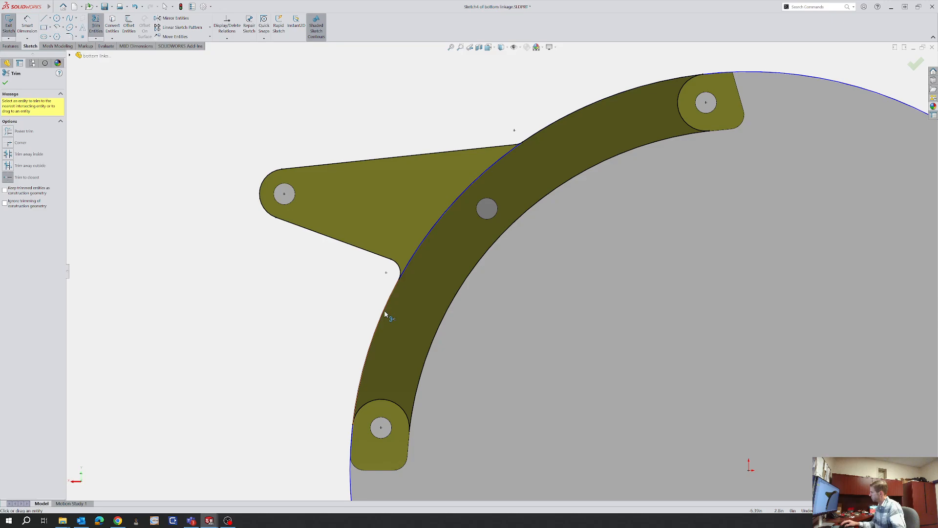
click(385, 314)
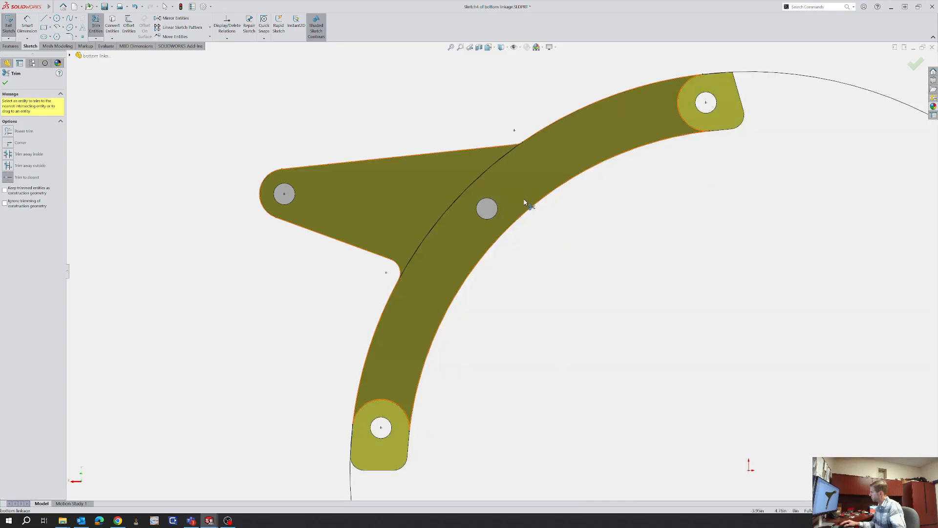
click(541, 136)
click(677, 119)
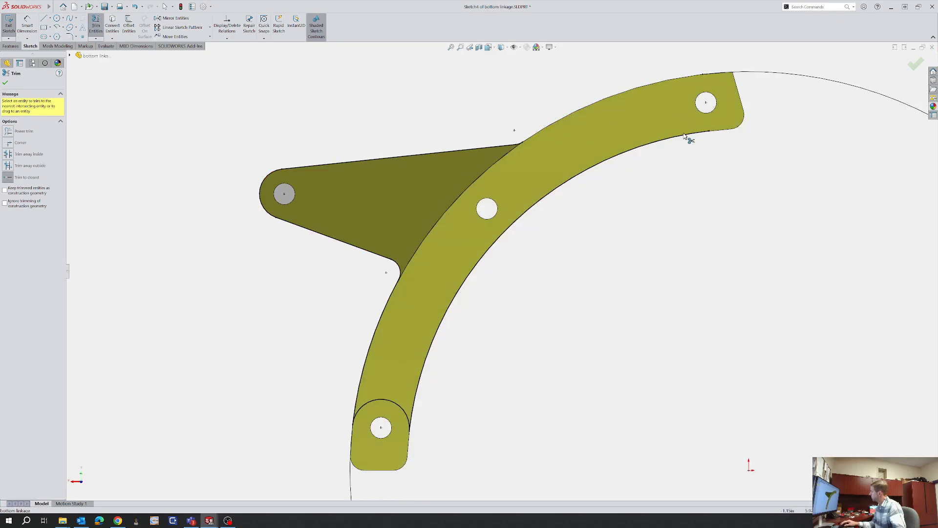
click(718, 73)
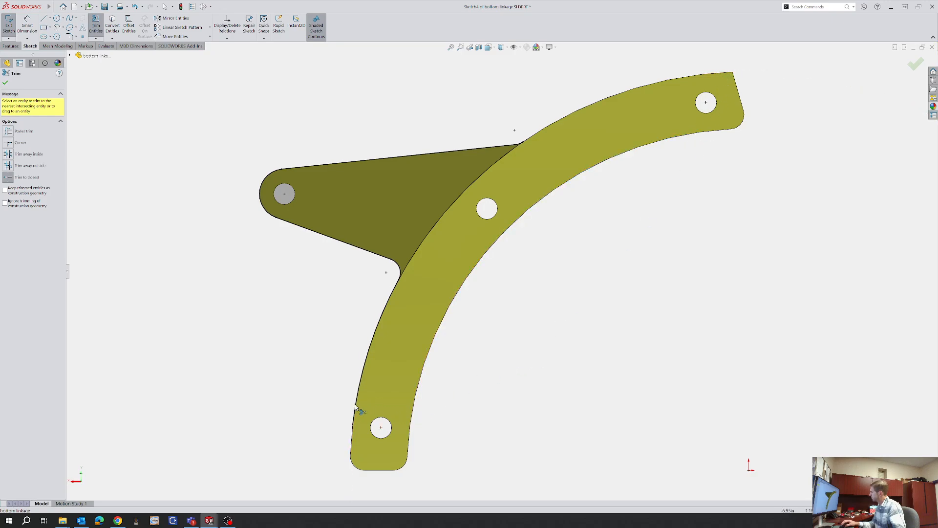
key(Escape)
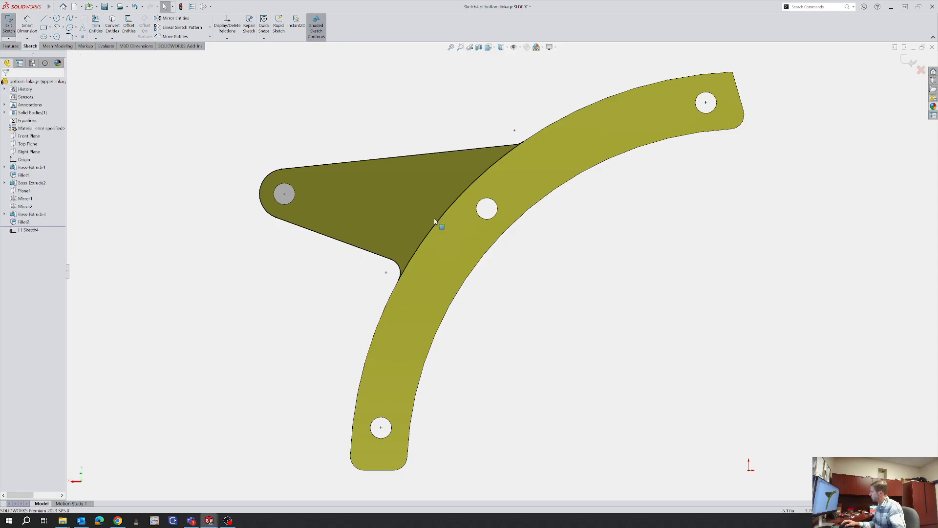
Convert the edge of the arm's tip hole into the sketch and exit the sketch
click(285, 195)
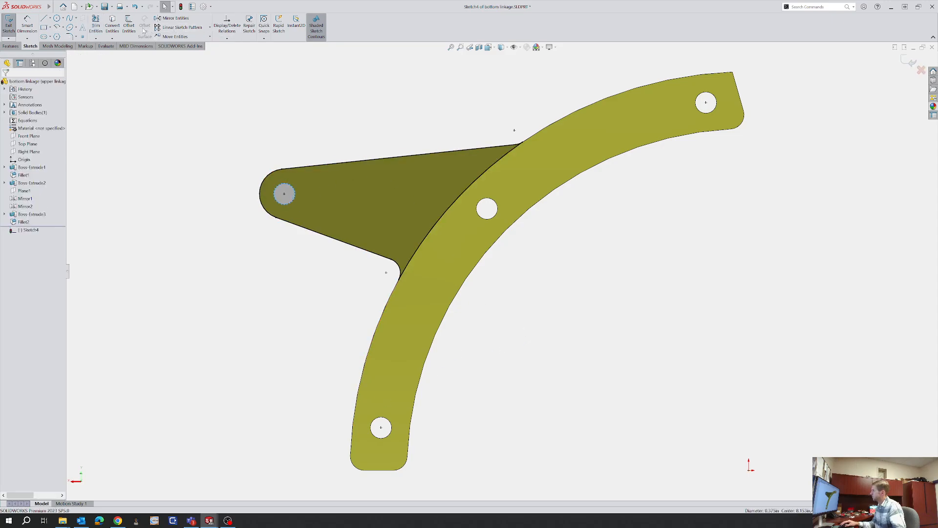
key(Escape)
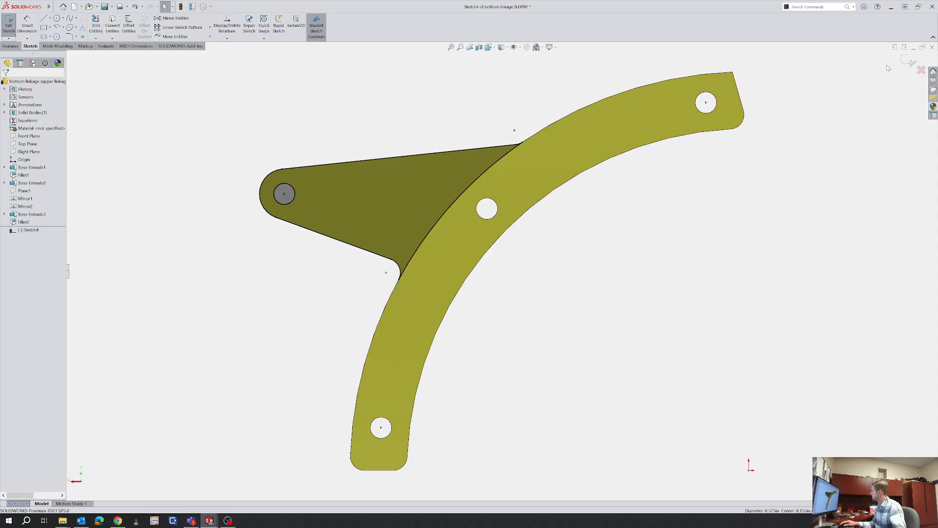
click(909, 61)
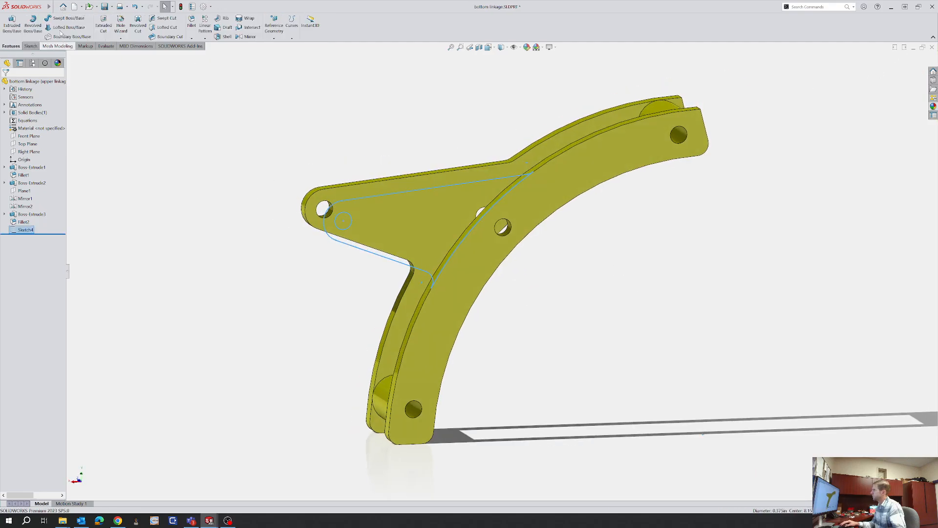
Extrude the arm sketch up to the inner face of the plate it was sketched on, using Up To Surface
click(12, 25)
middle_drag(420, 274, 253, 213)
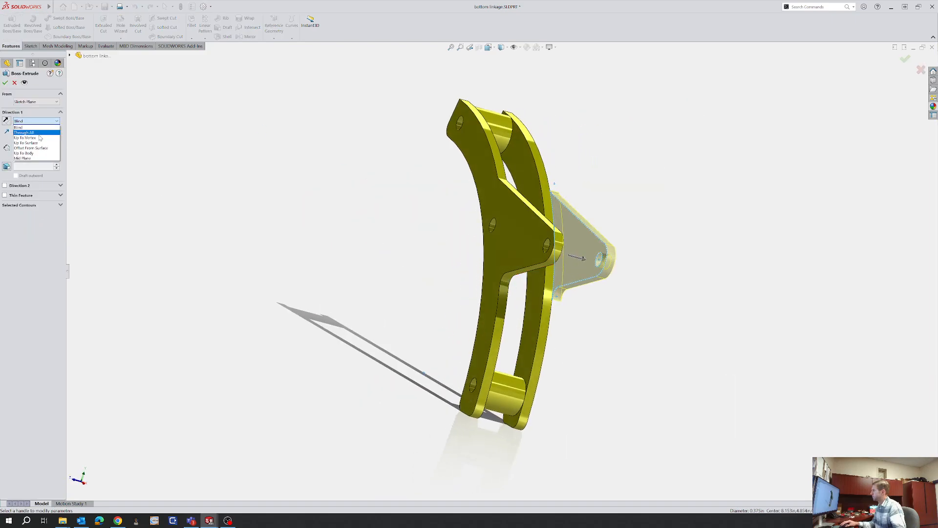
click(27, 141)
click(540, 304)
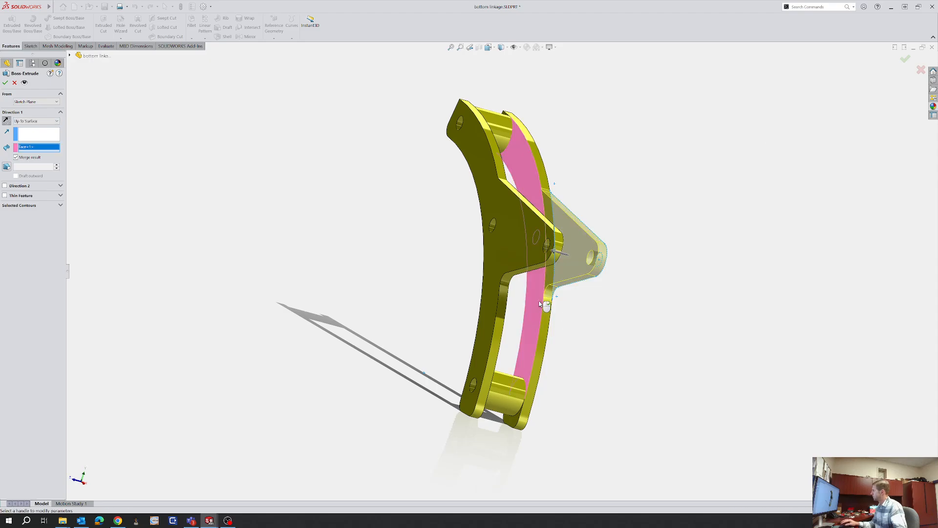
right_click(540, 303)
Save the bottom linkage part and switch to the renu mower assembly
middle_drag(537, 301, 311, 284)
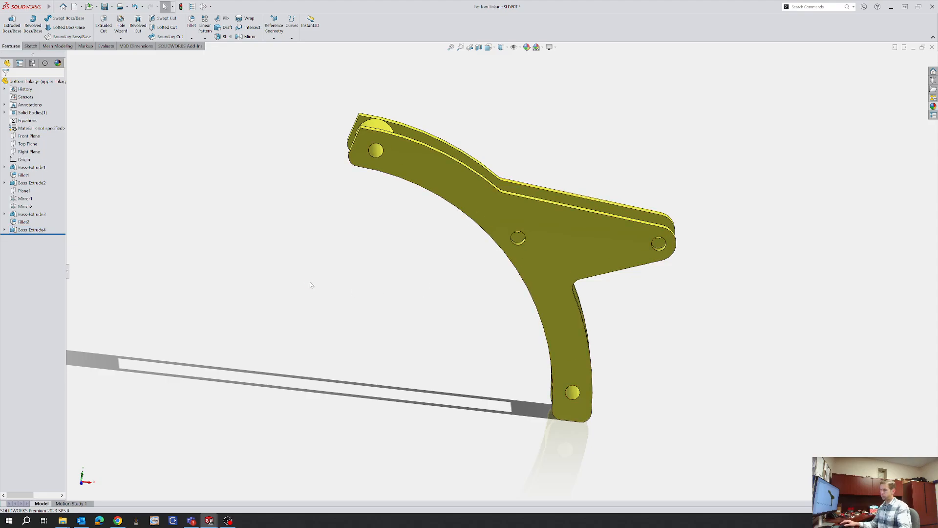
key(ctrl+s)
mouse_move(209, 520)
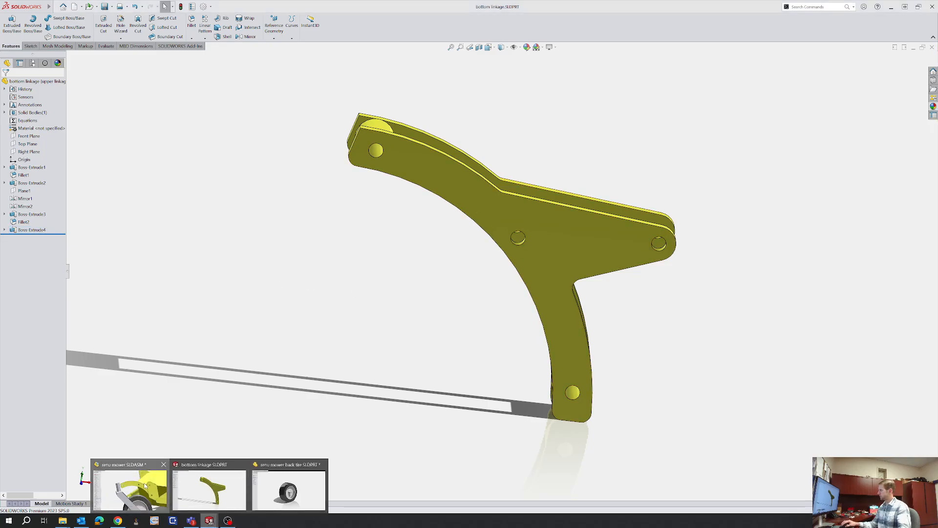
click(130, 486)
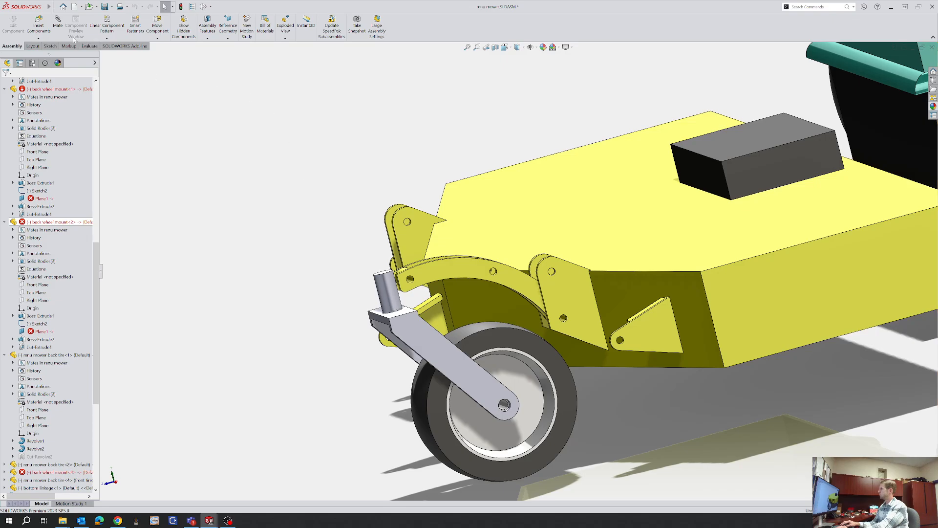
Insert the bottom linkage part into the assembly, placing it beside the rear wheel mount
click(38, 24)
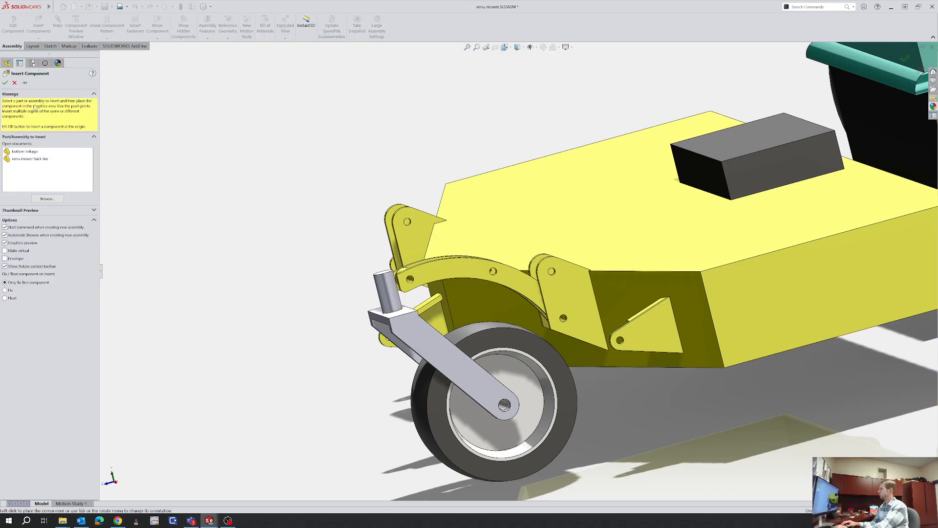
click(29, 153)
click(335, 197)
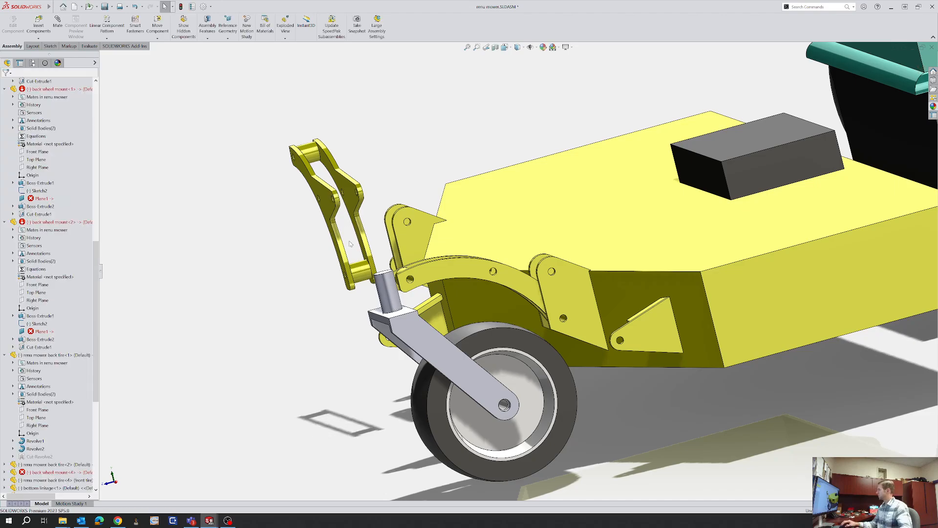
Add a concentric mate between the linkage's end tube and the upper hole of the deck bracket by the wheel, with flipped alignment
click(58, 22)
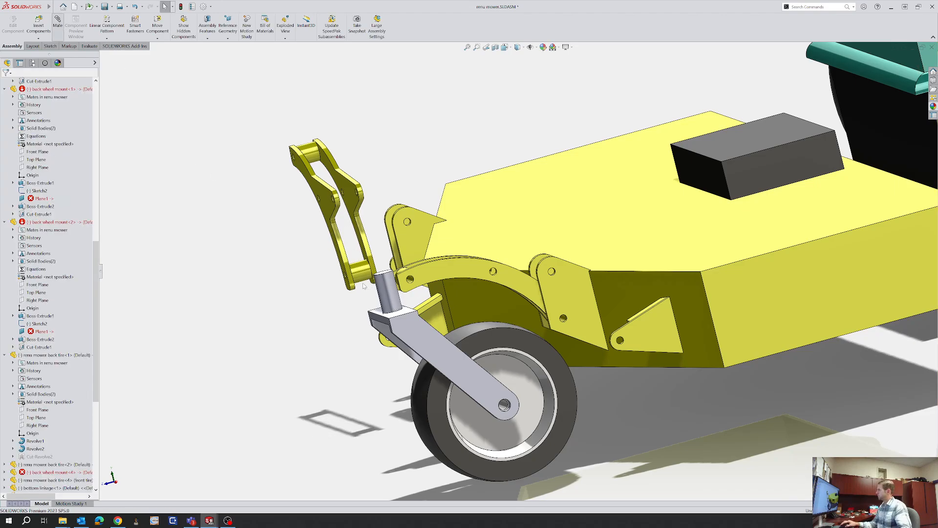
scroll(363, 285, down, 4)
click(429, 265)
scroll(719, 296, up, 2)
scroll(627, 255, down, 1)
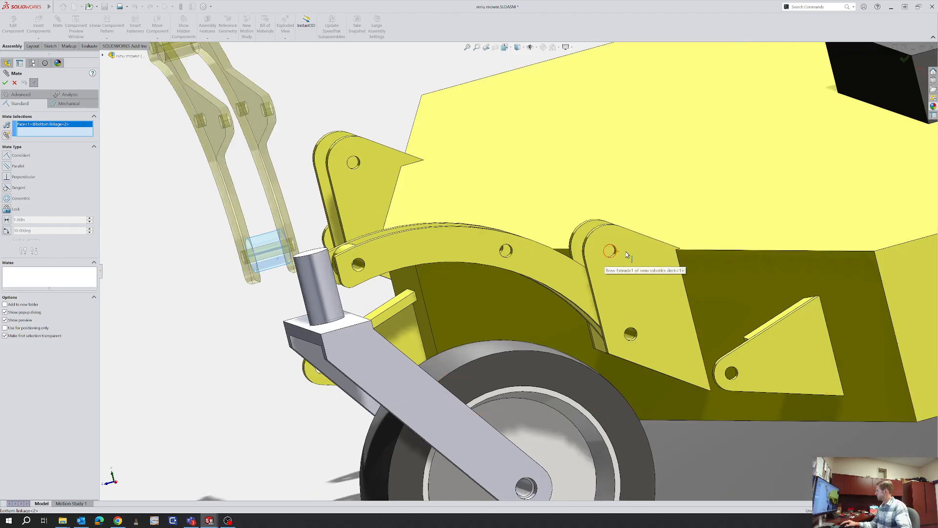
scroll(627, 255, down, 3)
click(593, 259)
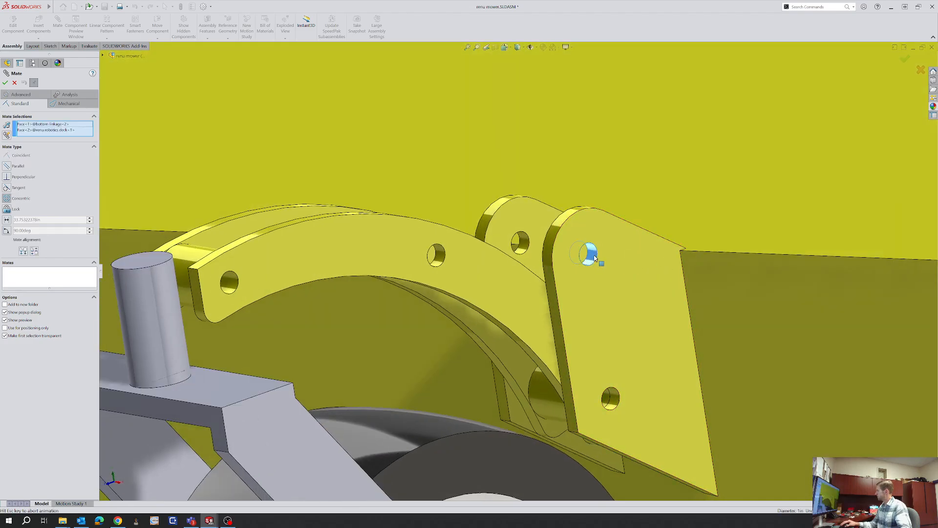
scroll(557, 259, up, 5)
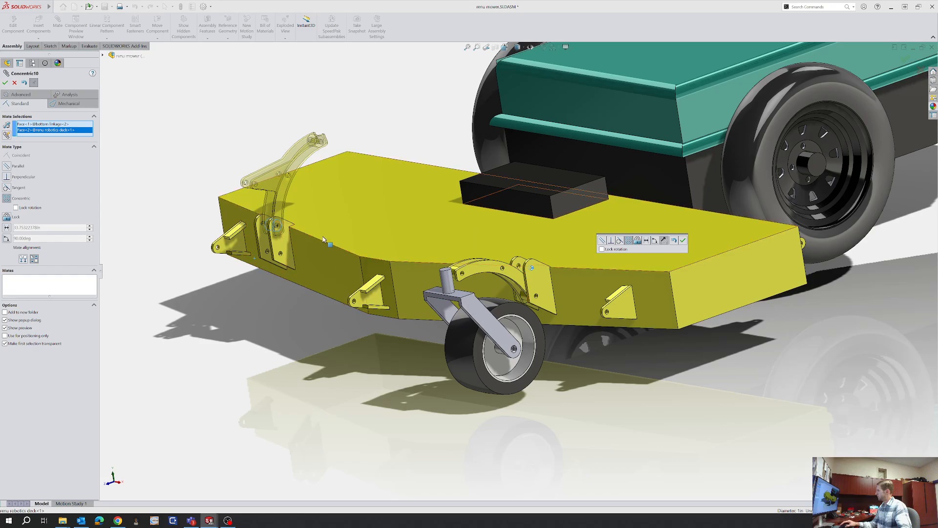
click(663, 241)
click(683, 240)
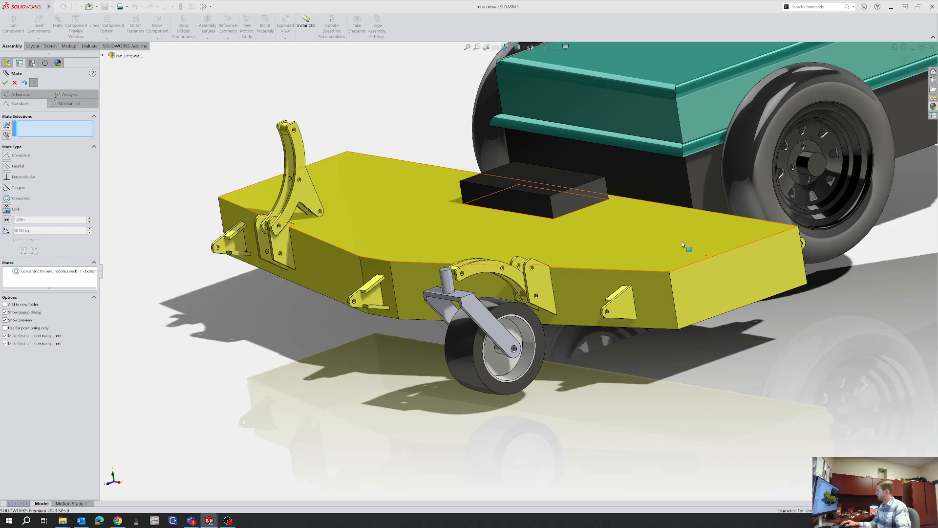
Mate the linkage's side face coincident with the deck bracket's face and swing the linkage down above the lower curved linkage
click(298, 201)
middle_drag(350, 213, 590, 276)
scroll(601, 275, down, 5)
middle_drag(490, 264, 329, 280)
click(438, 271)
click(436, 253)
scroll(348, 168, up, 5)
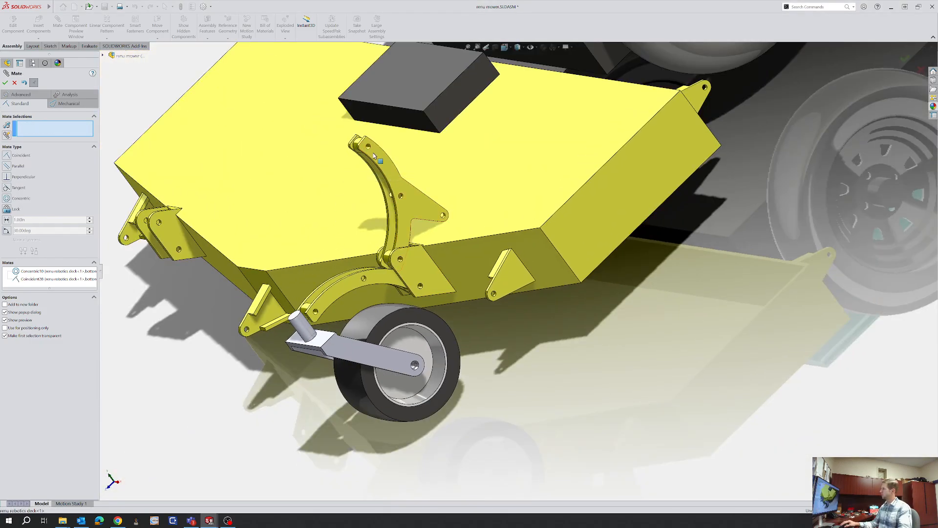
drag(374, 152, 281, 301)
middle_drag(281, 313, 309, 301)
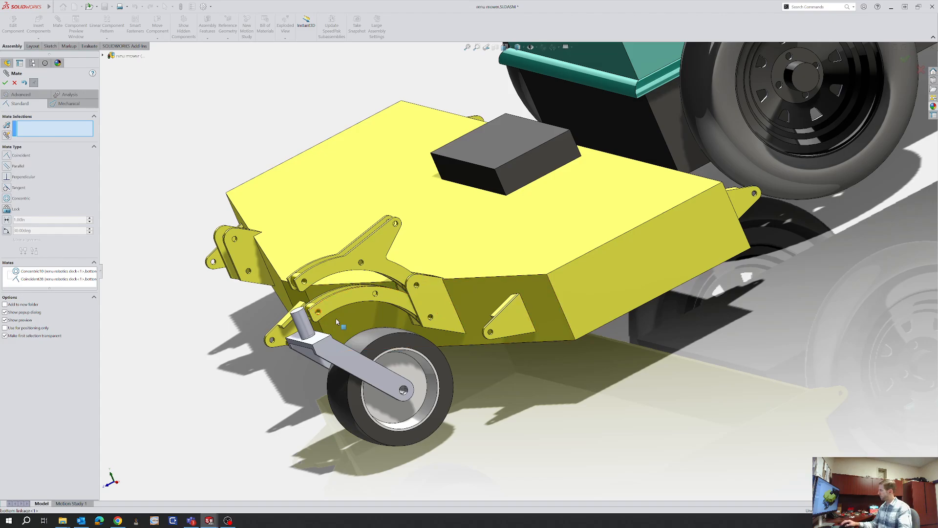
scroll(283, 324, down, 6)
scroll(531, 269, up, 2)
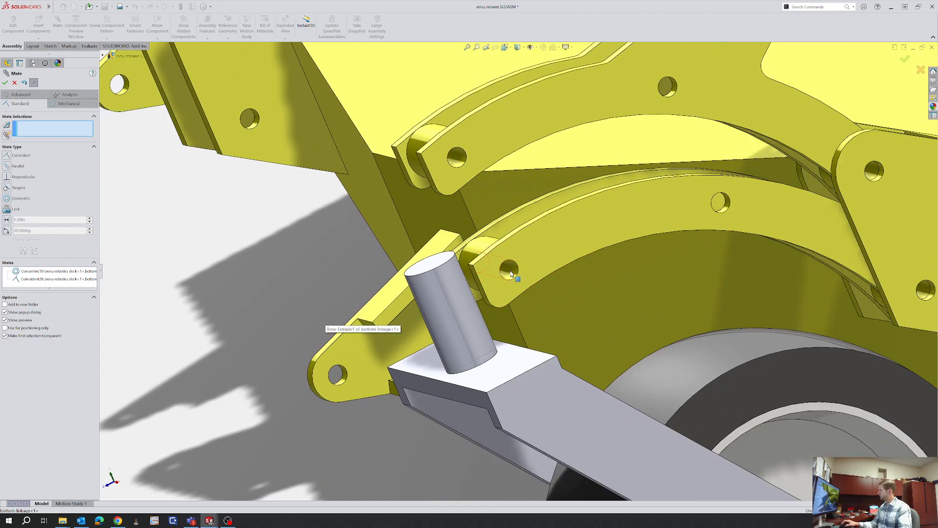
click(454, 163)
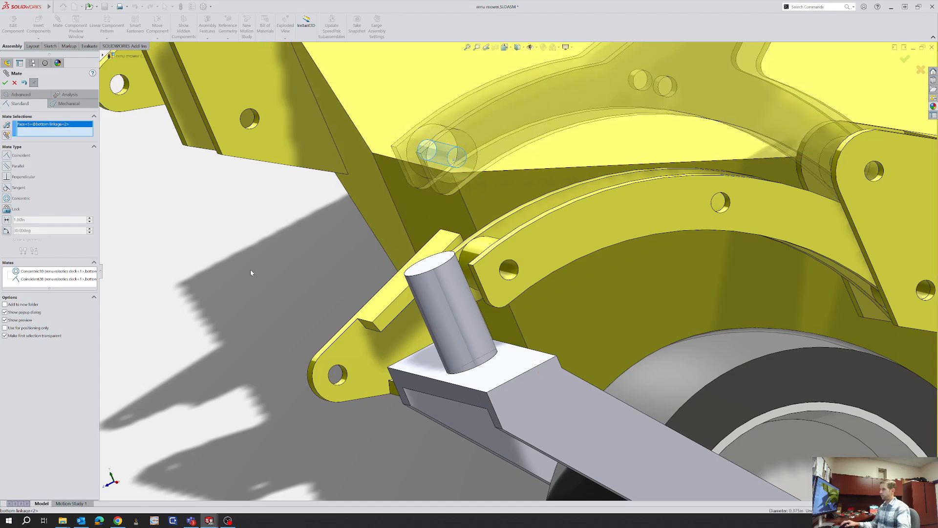
key(Escape)
scroll(569, 294, up, 3)
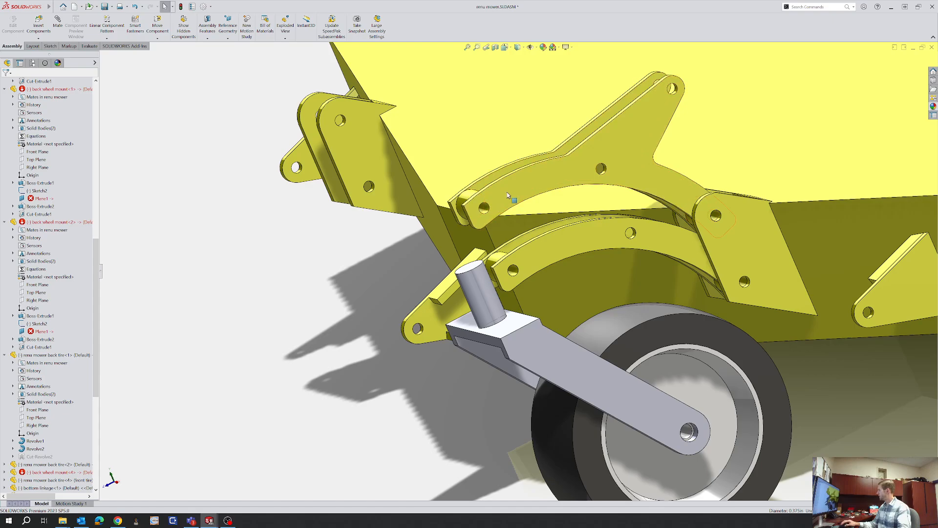
scroll(607, 193, up, 2)
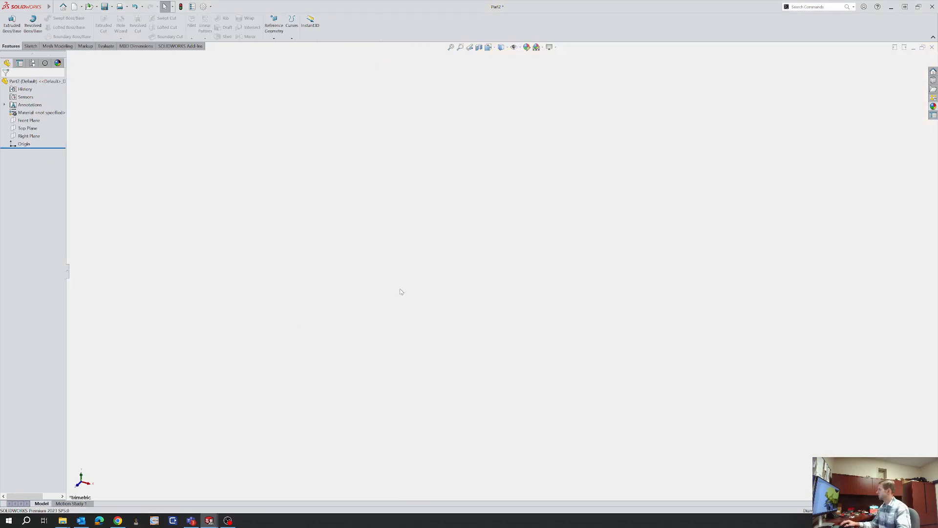
Start a sketch on the Front Plane of the new part
click(35, 47)
click(9, 22)
click(360, 156)
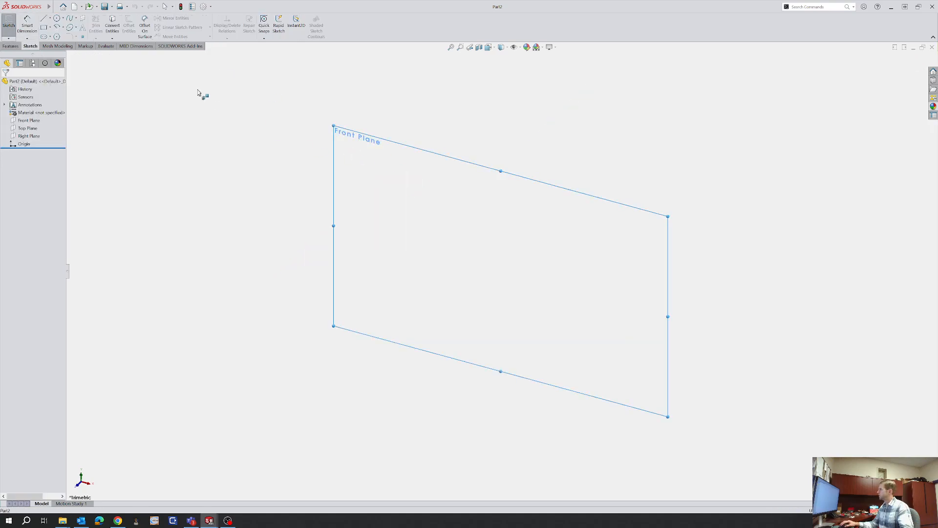
click(45, 36)
click(504, 271)
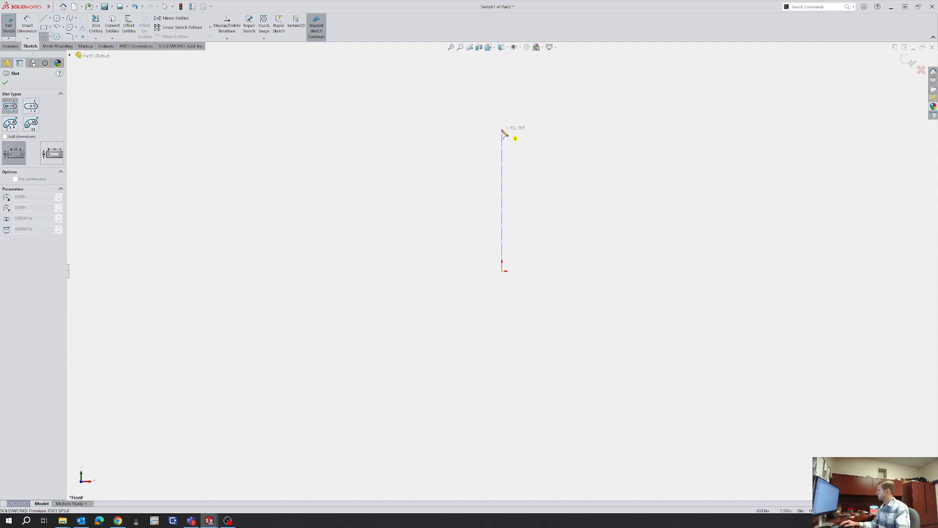
key(Escape)
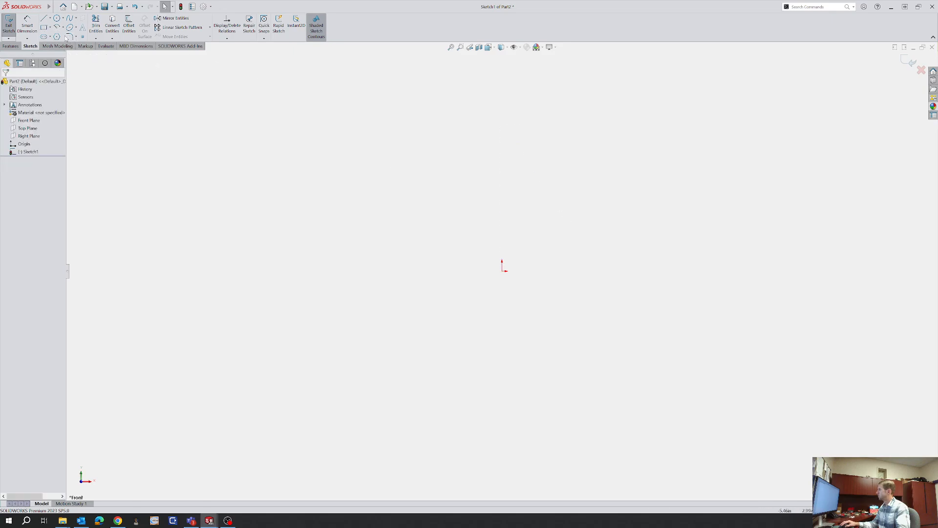
Sketch a vertical straight slot upward from the origin, about 1.89 in between centres and 1.09 in wide
click(45, 37)
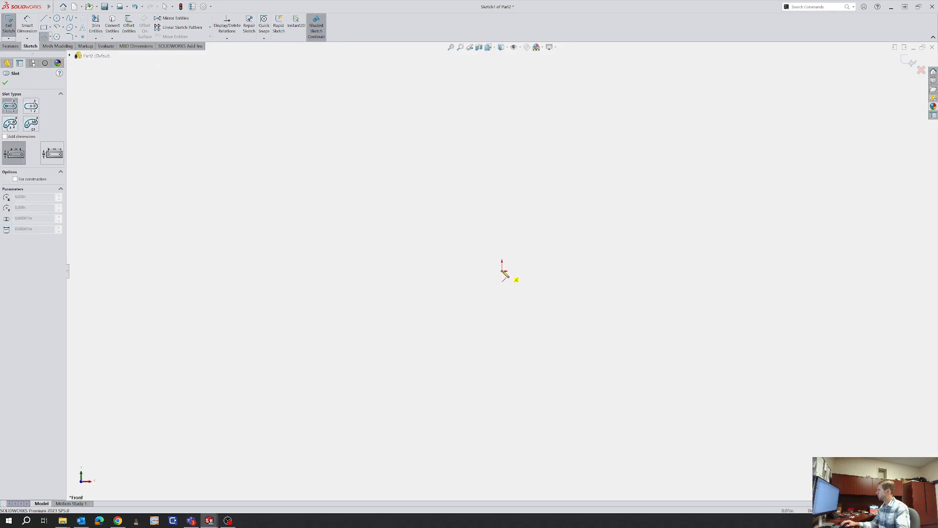
click(503, 270)
click(502, 132)
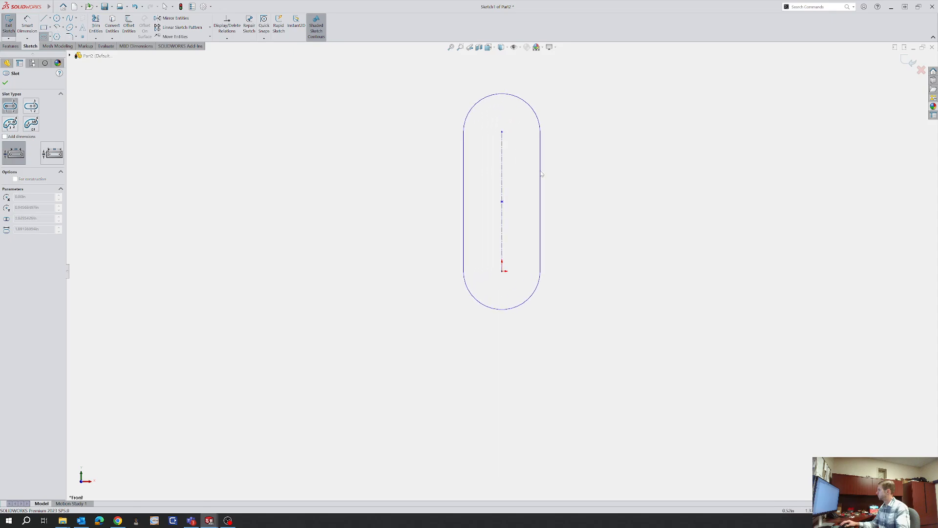
click(542, 174)
key(Escape)
right_drag(610, 222, 605, 180)
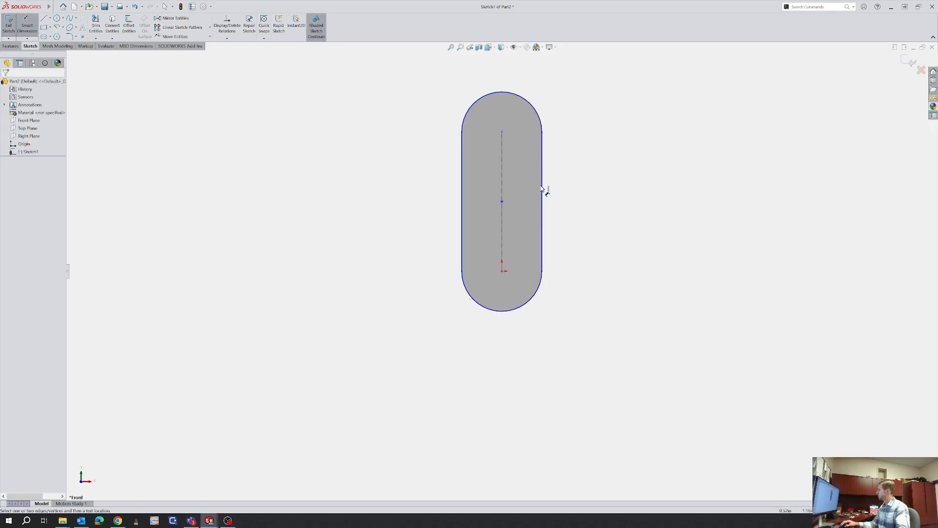
click(539, 116)
key(Escape)
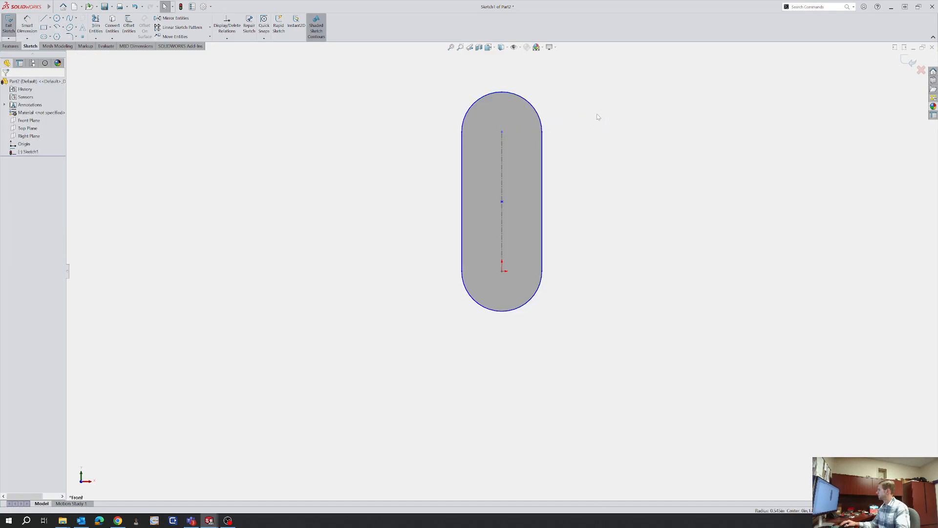
Dimension the slot's width between its two straight sides as 1 in
right_drag(603, 232, 595, 141)
click(543, 198)
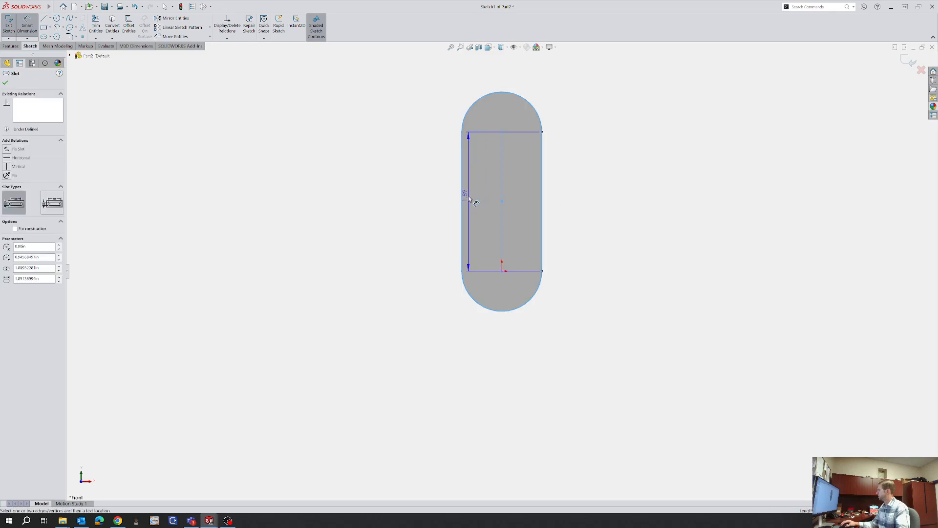
click(462, 201)
click(391, 216)
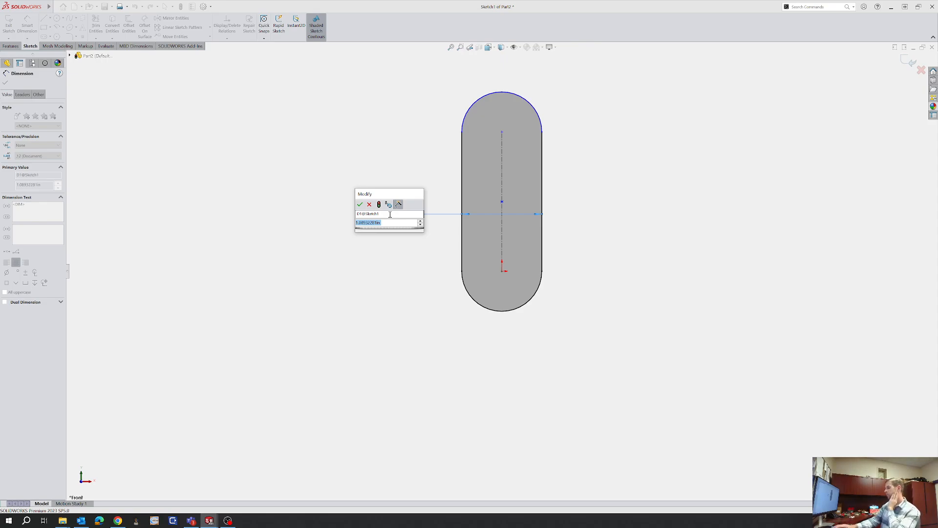
text(1)
key(Return)
key(Escape)
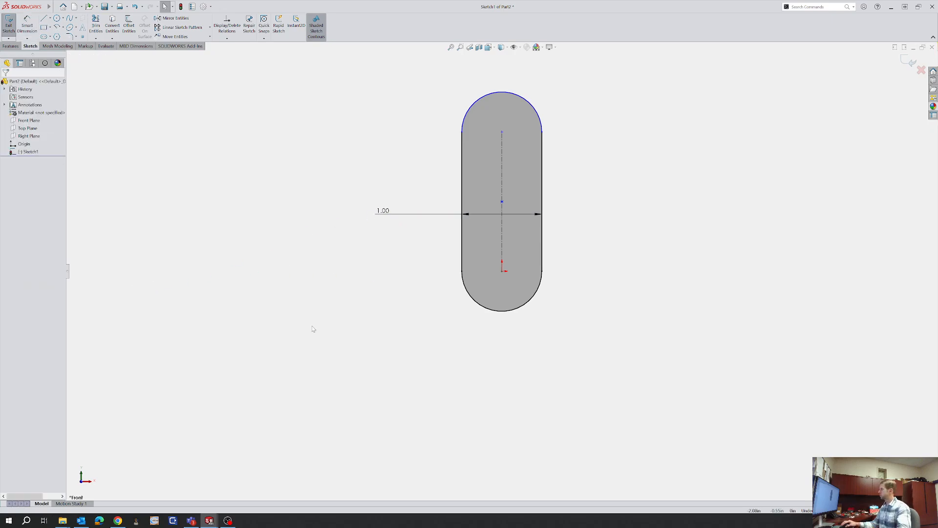
Sketch a circle about 0.3 in in diameter centred on the origin at the slot's lower end
right_drag(314, 329, 362, 325)
click(502, 270)
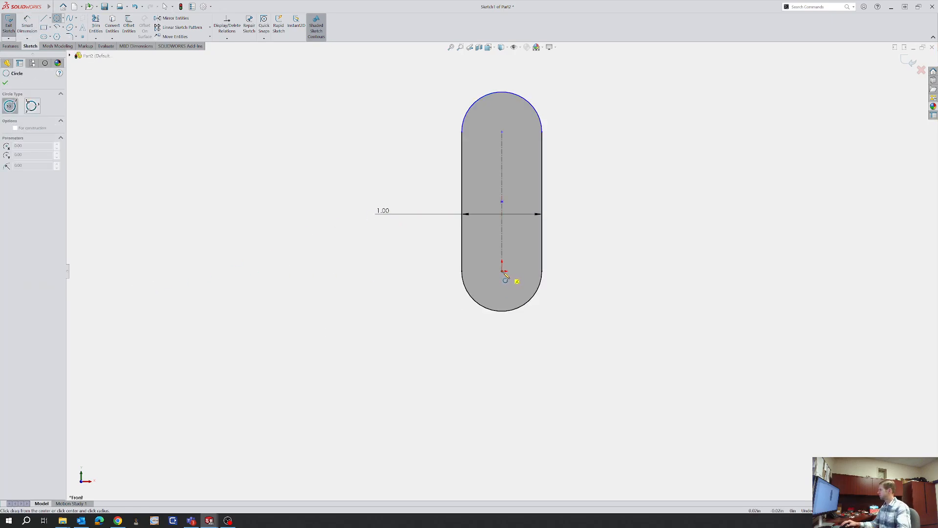
click(514, 271)
key(Escape)
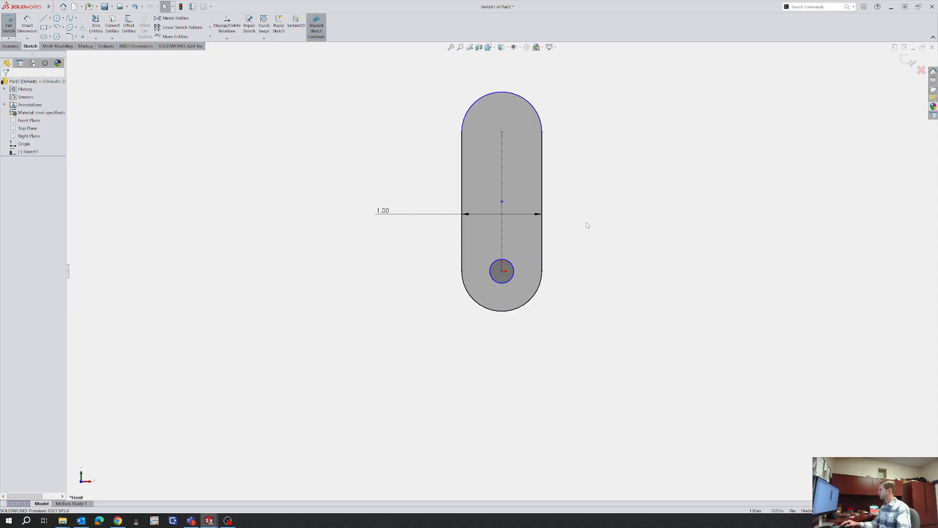
Draw a horizontal line about 1 in long outward from the midpoint of the slot's side and make it construction geometry
right_drag(588, 225, 541, 216)
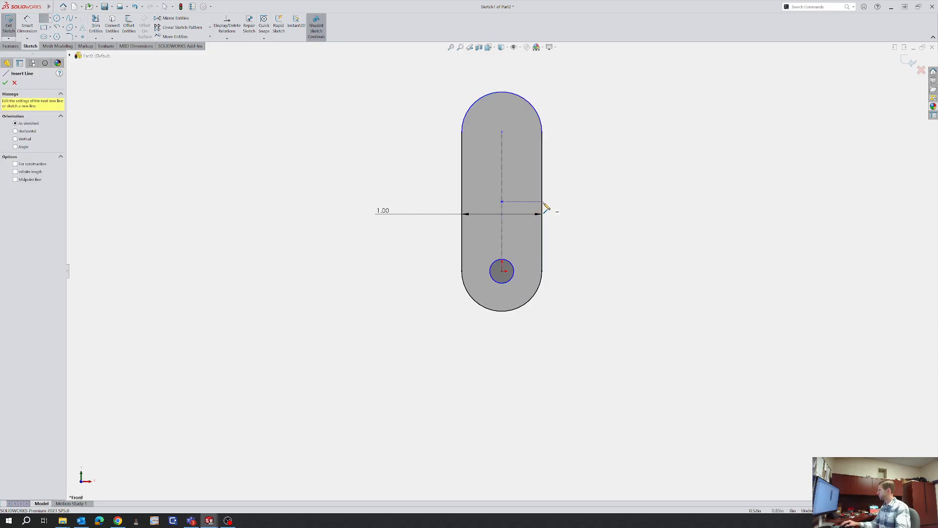
click(542, 201)
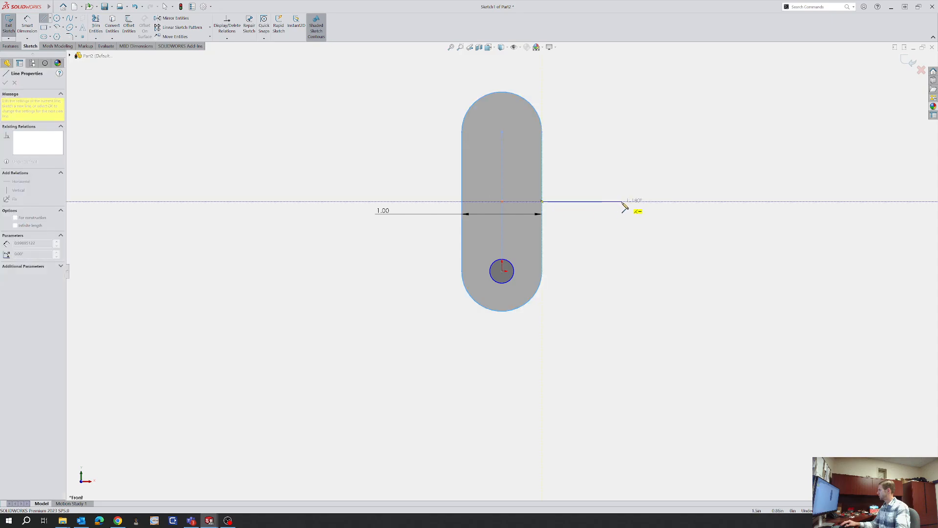
click(622, 201)
key(Escape)
click(605, 202)
click(640, 177)
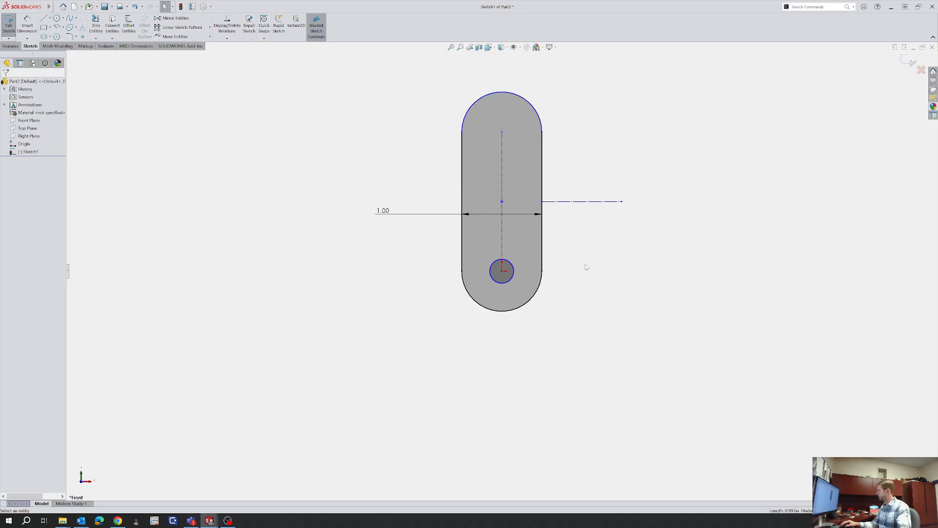
Dimension the lower circle's diameter as 3/8 in
right_drag(586, 260, 504, 291)
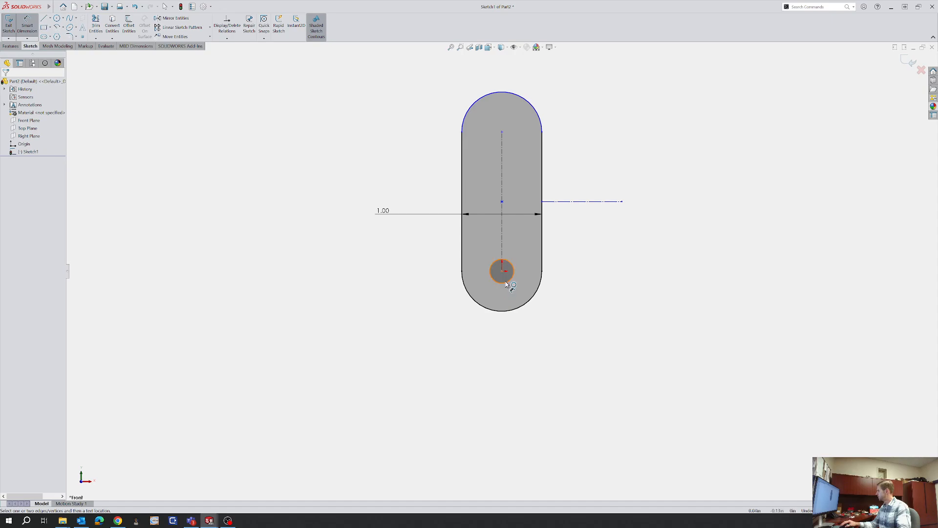
click(506, 285)
click(584, 360)
text(3)
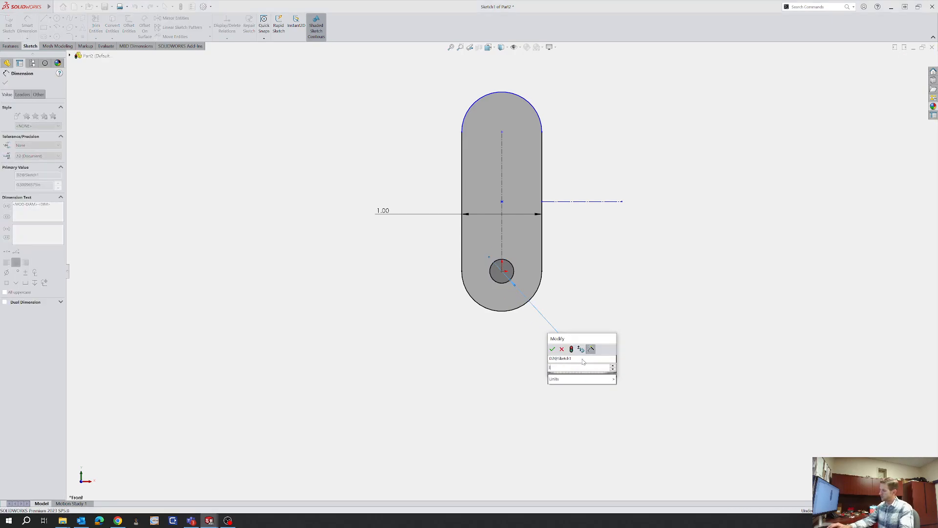
text(/8)
key(Return)
key(Escape)
Mirror the lower circle about the horizontal construction line to the slot's upper end
right_drag(582, 361, 547, 296)
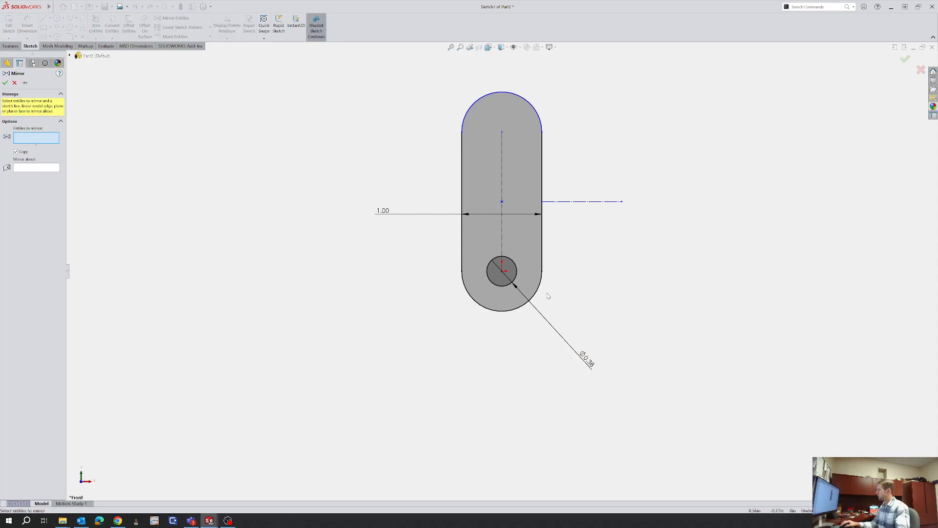
click(516, 273)
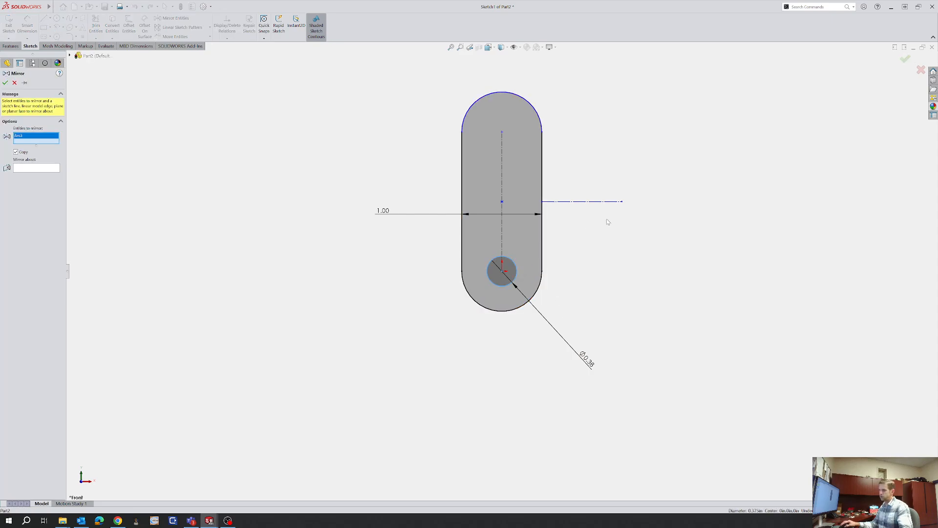
right_click(608, 221)
click(582, 201)
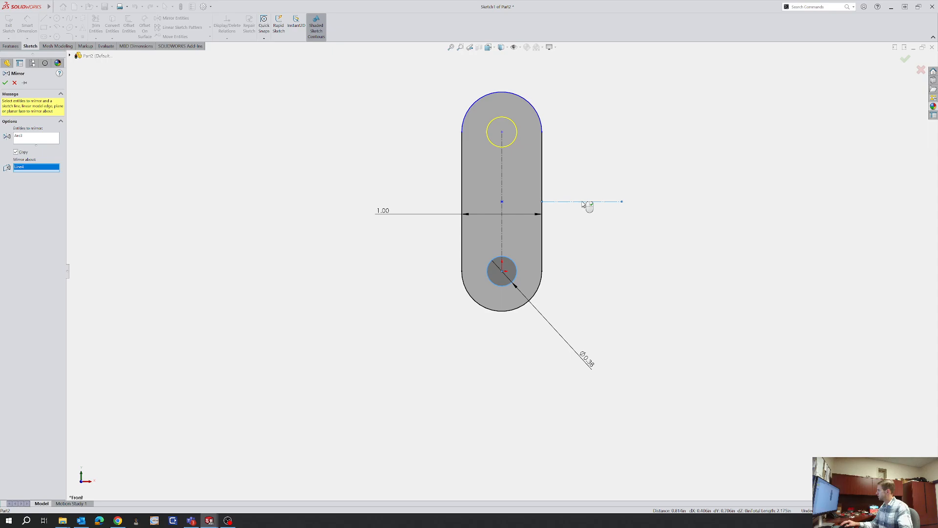
right_click(582, 203)
Dimension the slot's centre-to-centre length as 4 in and fit the sketch in view
right_drag(582, 203, 631, 144)
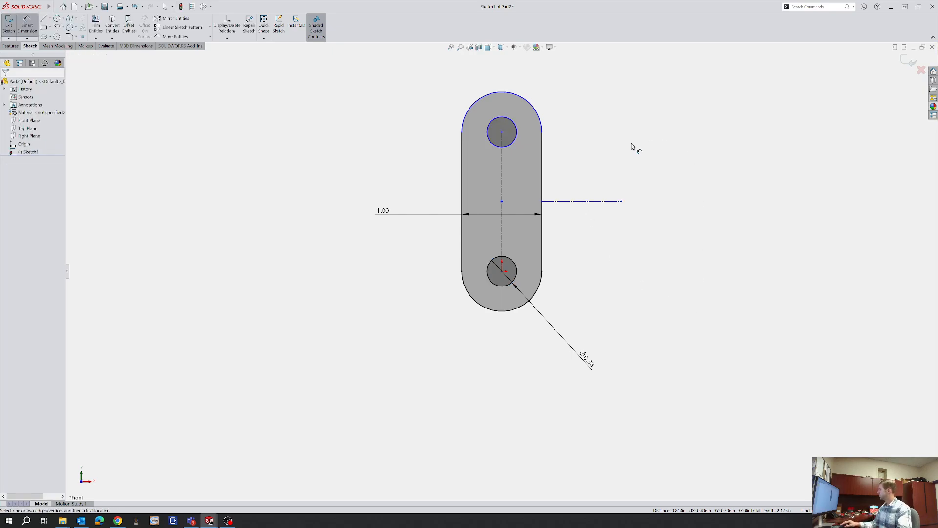
click(502, 193)
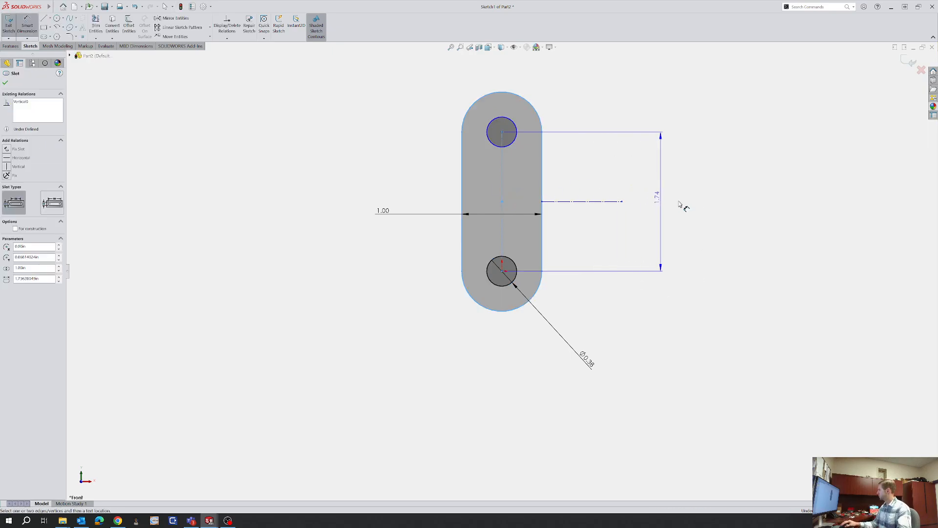
click(726, 203)
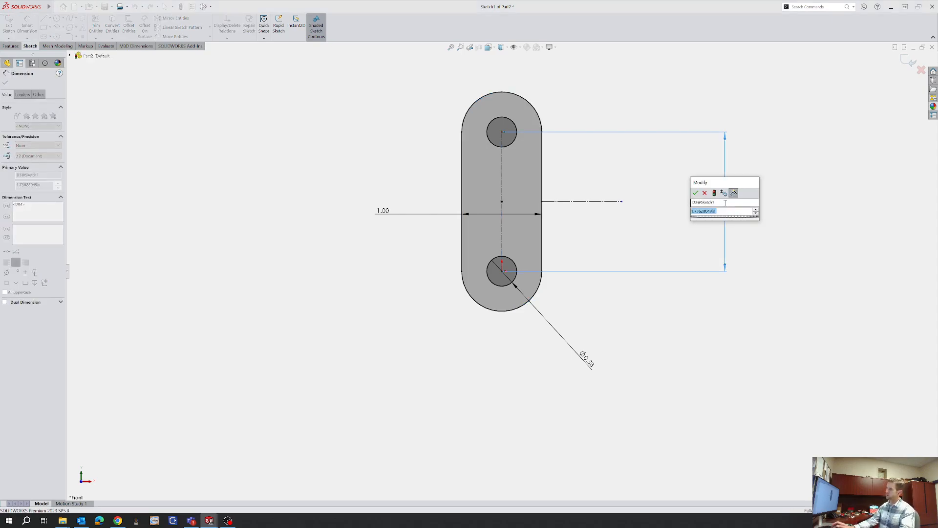
text(4)
key(Return)
key(f)
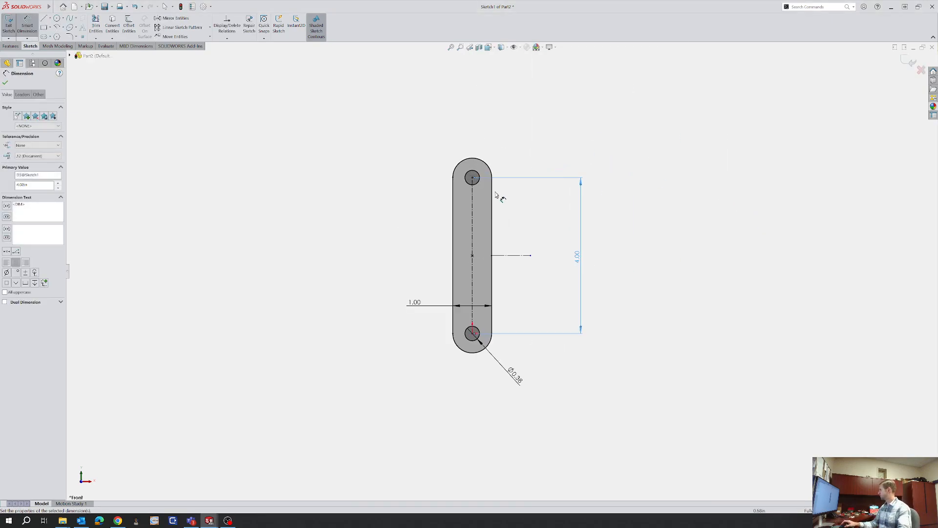
Extrude the two-hole slot sketch as a Blind boss and save the part as mechanism linkage in the renu mower folder
click(909, 61)
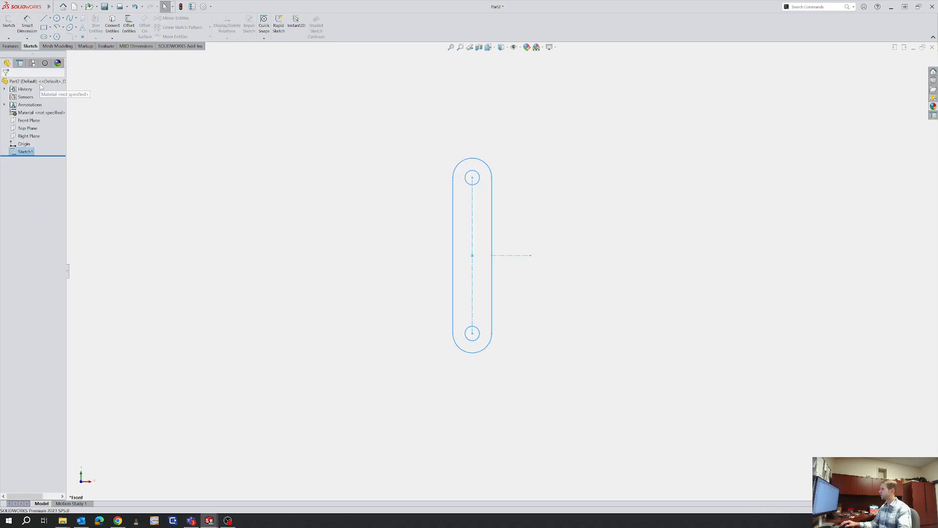
click(12, 45)
click(12, 23)
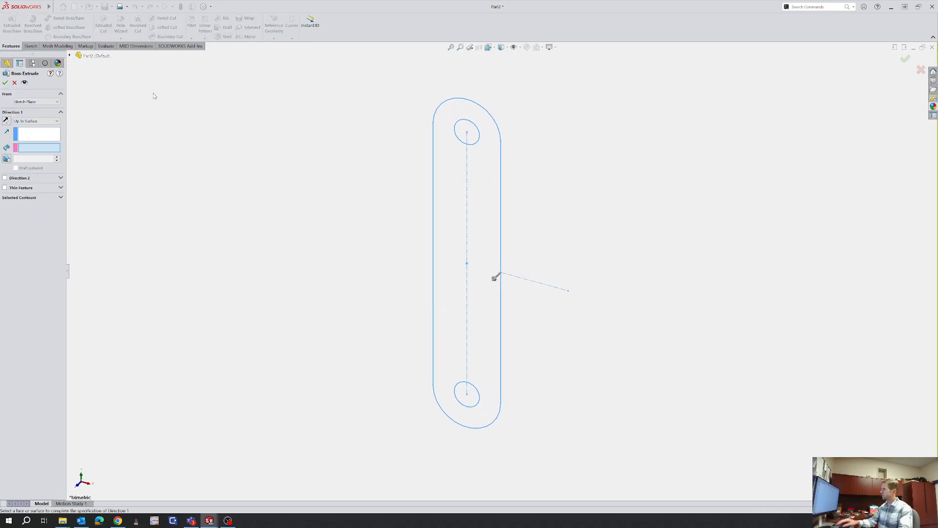
click(54, 122)
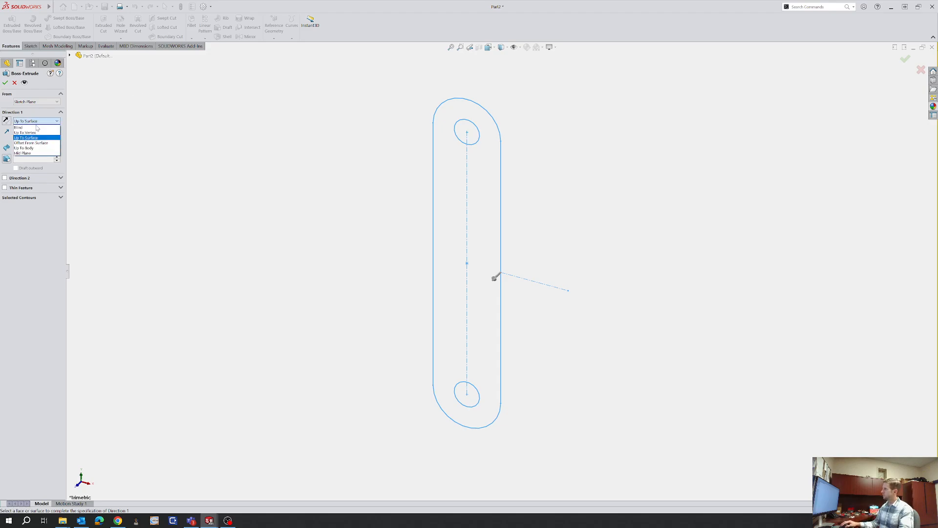
click(34, 126)
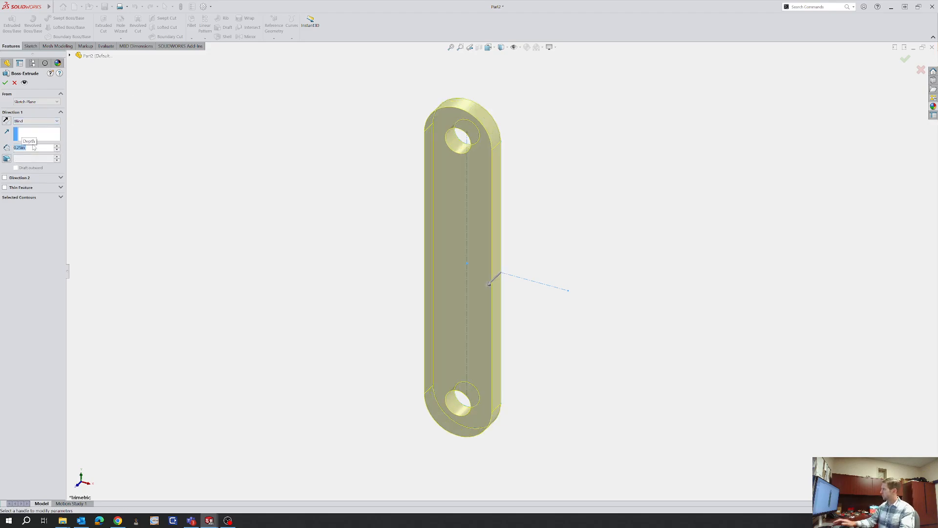
click(5, 82)
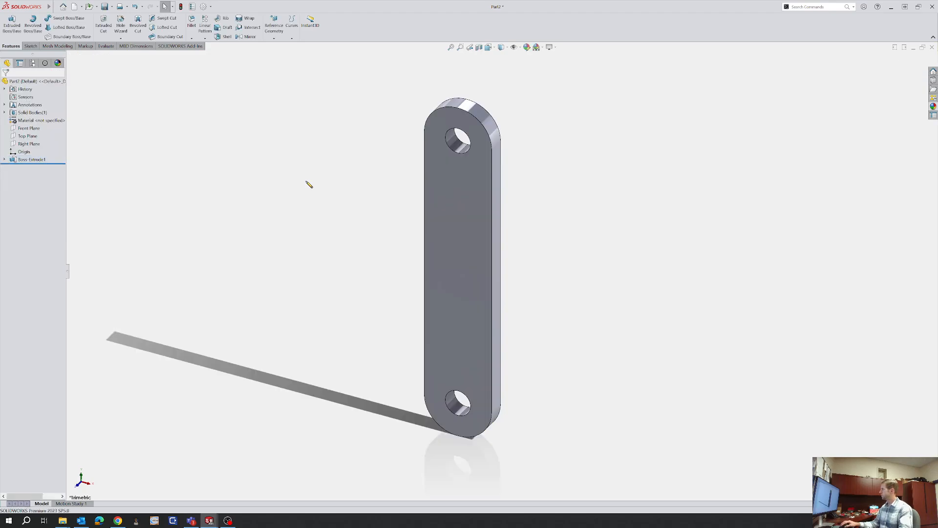
key(ctrl+s)
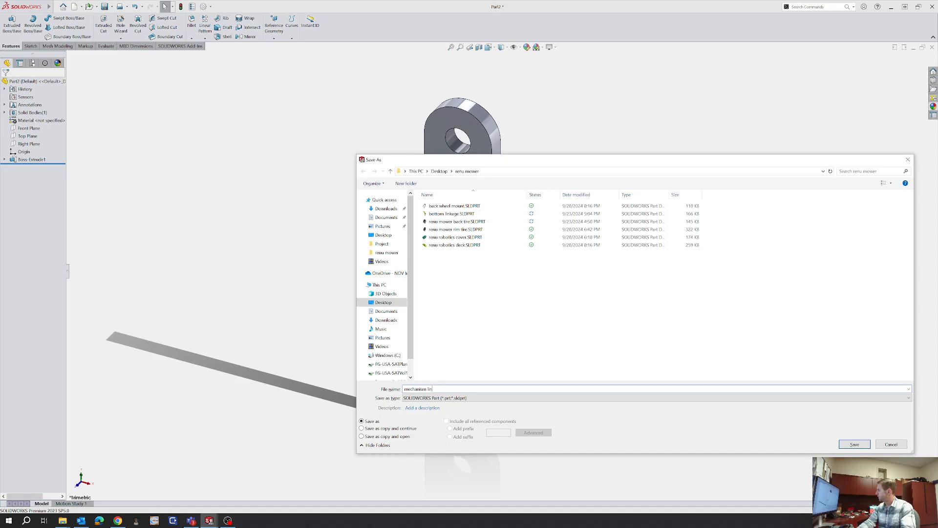
key(Return)
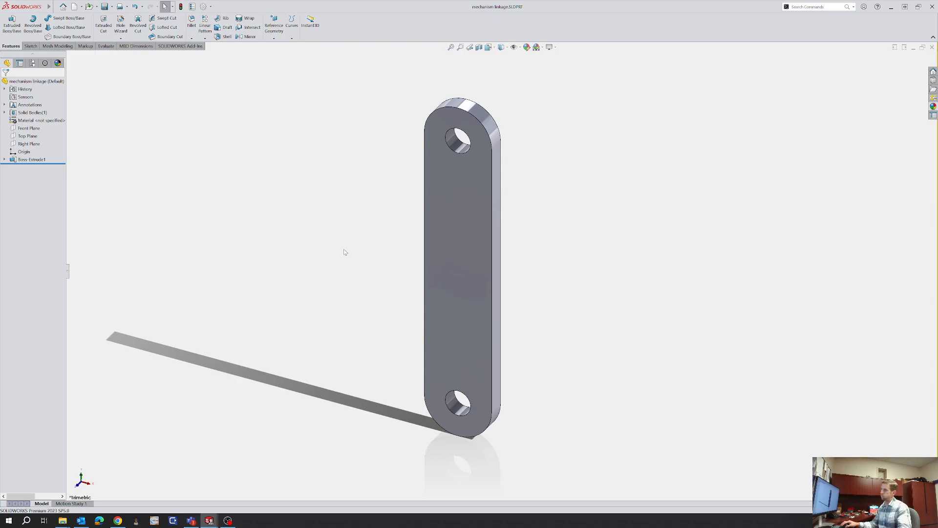
Apply the standard yellow colour to the whole mechanism linkage part and save it
click(466, 253)
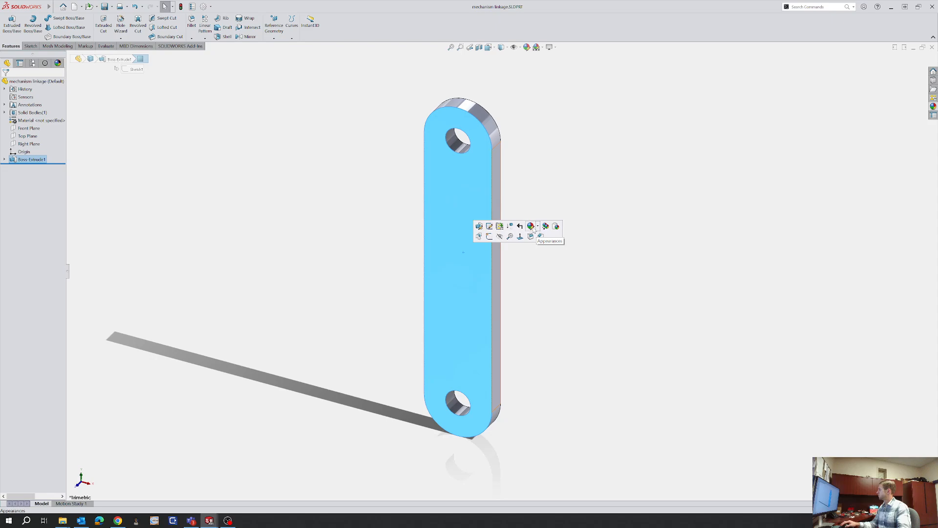
click(531, 227)
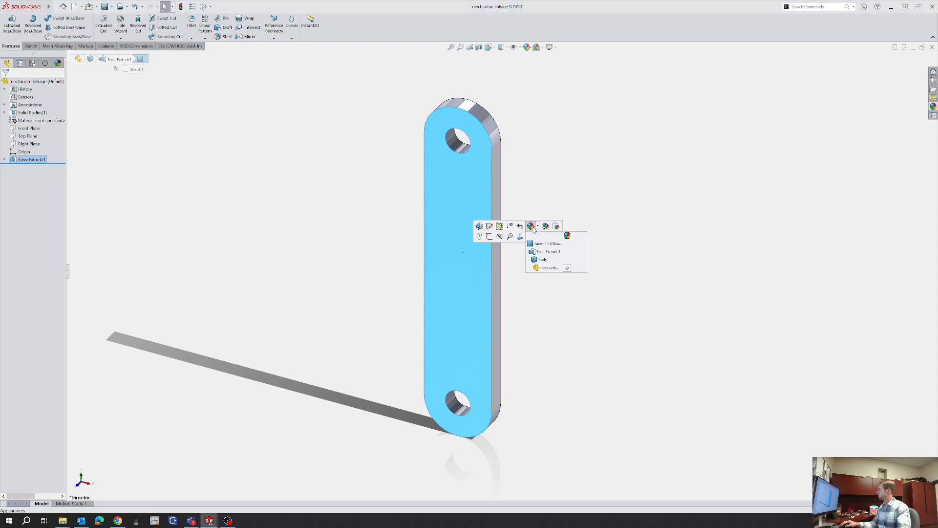
click(553, 268)
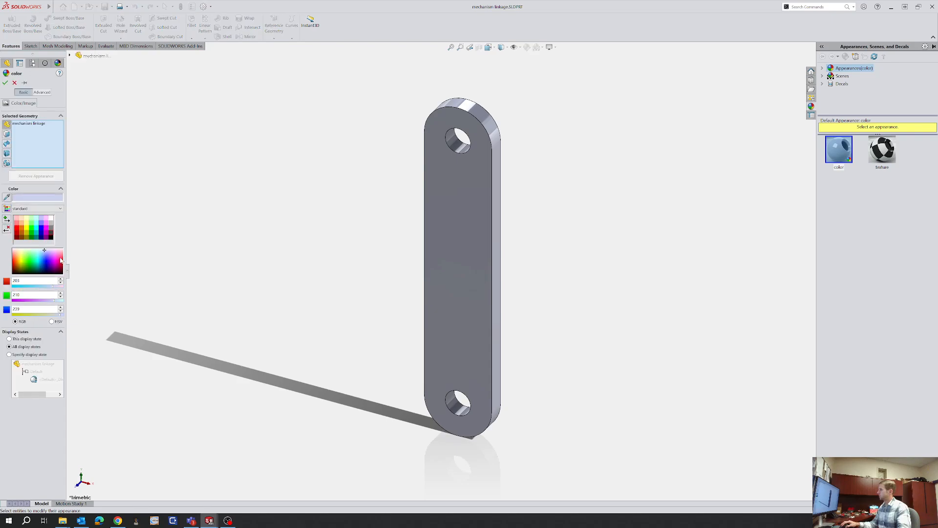
click(28, 230)
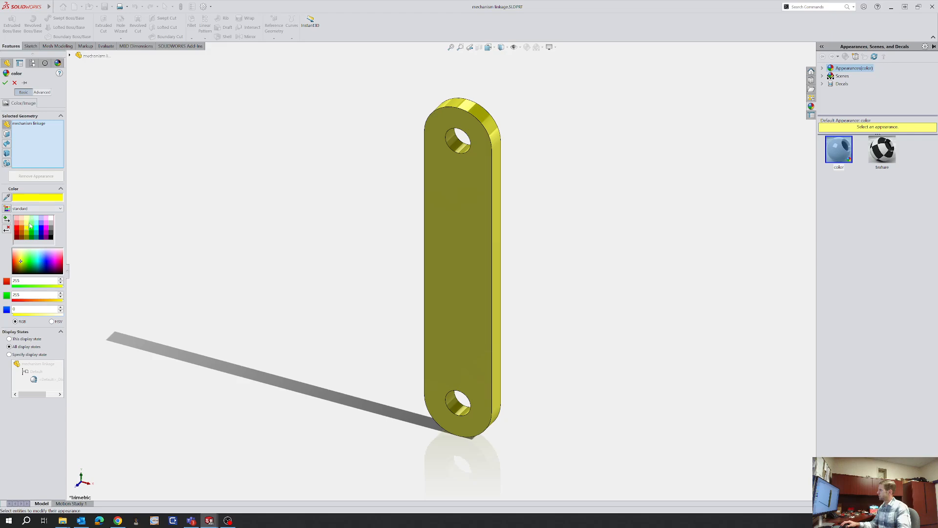
click(4, 82)
key(ctrl+s)
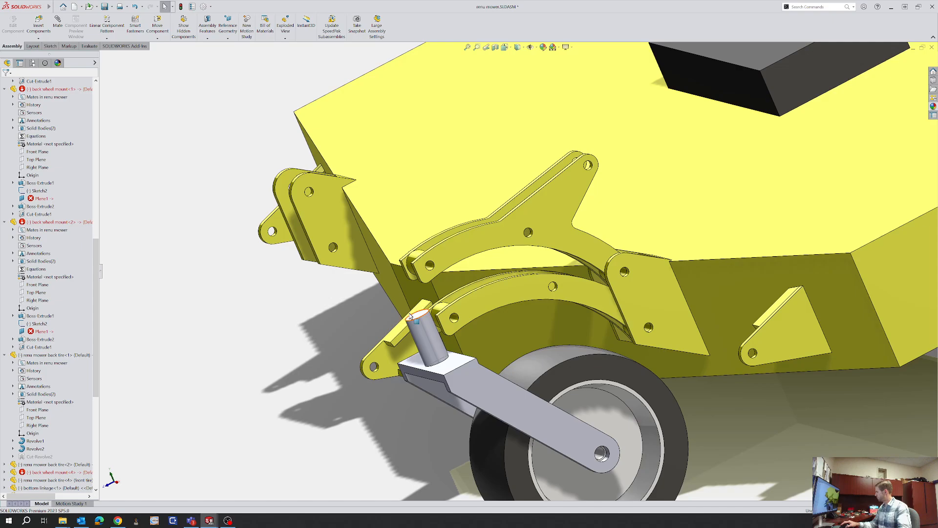
Measure the distance between the free-end holes of the upper and lower curved linkages in the renu mower assembly
scroll(466, 314, down, 2)
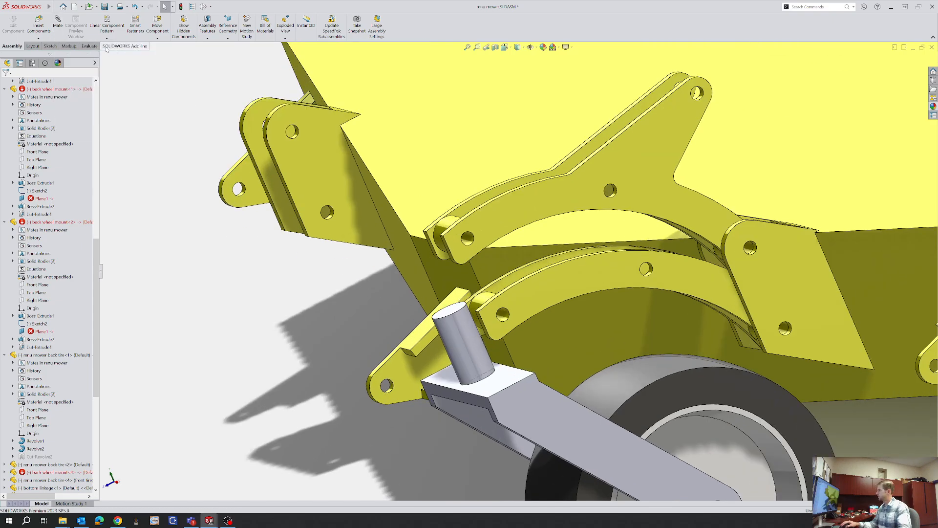
click(88, 46)
click(95, 22)
scroll(630, 337, down, 4)
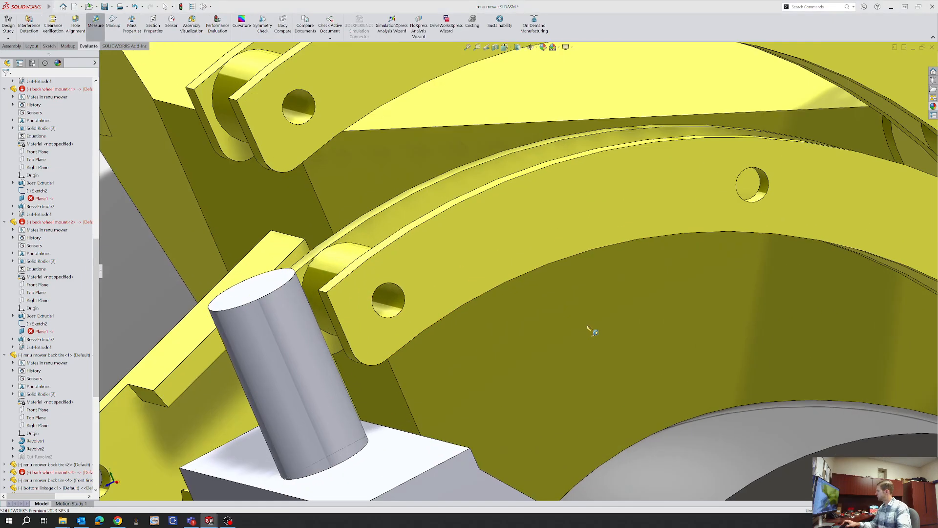
click(396, 308)
click(305, 119)
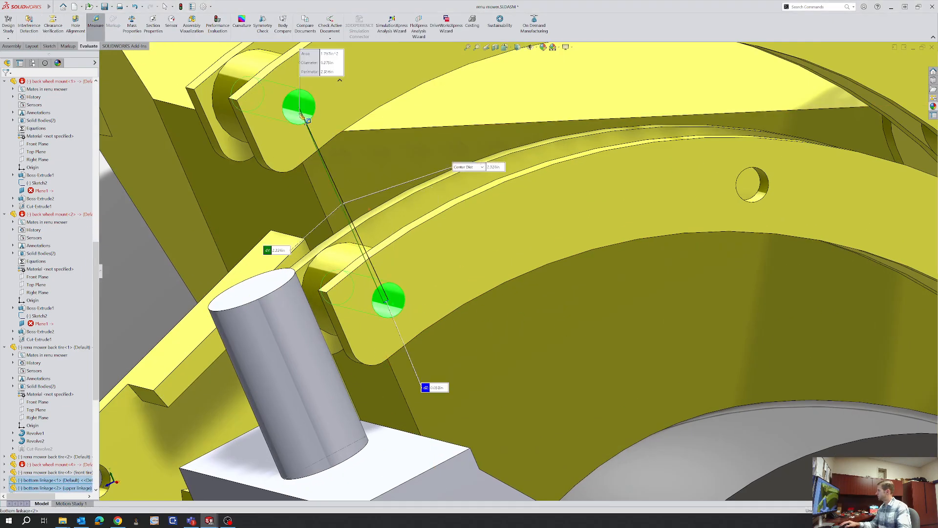
Examine the measured hole spacing and the gap between the two curved linkages from several angles, and close the measurement
scroll(395, 234, up, 3)
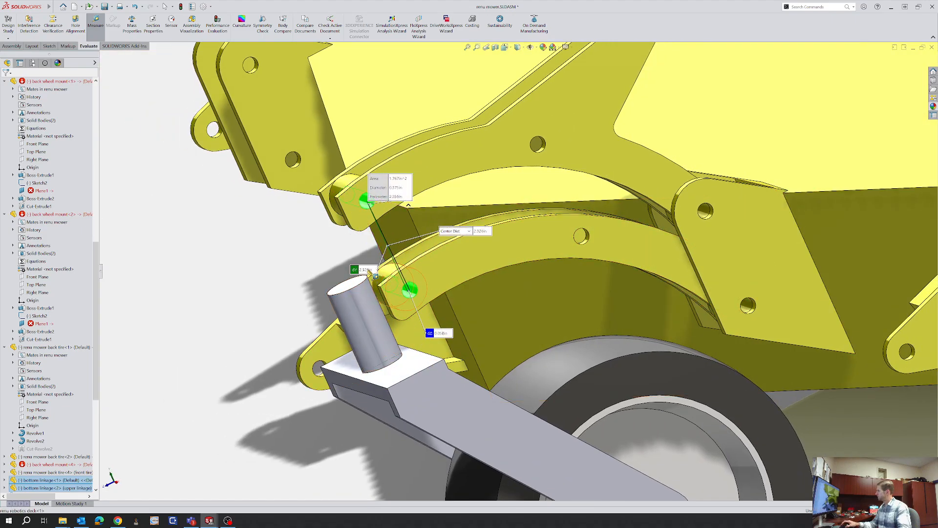
middle_drag(296, 264, 362, 270)
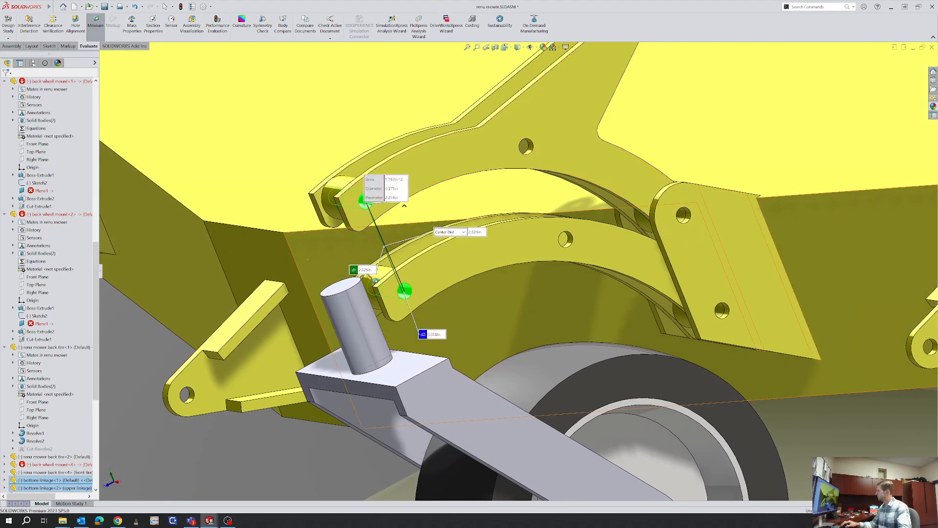
middle_drag(313, 264, 396, 256)
scroll(420, 259, up, 4)
scroll(608, 260, up, 1)
middle_drag(609, 260, 561, 256)
scroll(642, 247, down, 7)
scroll(547, 258, up, 3)
scroll(382, 264, down, 6)
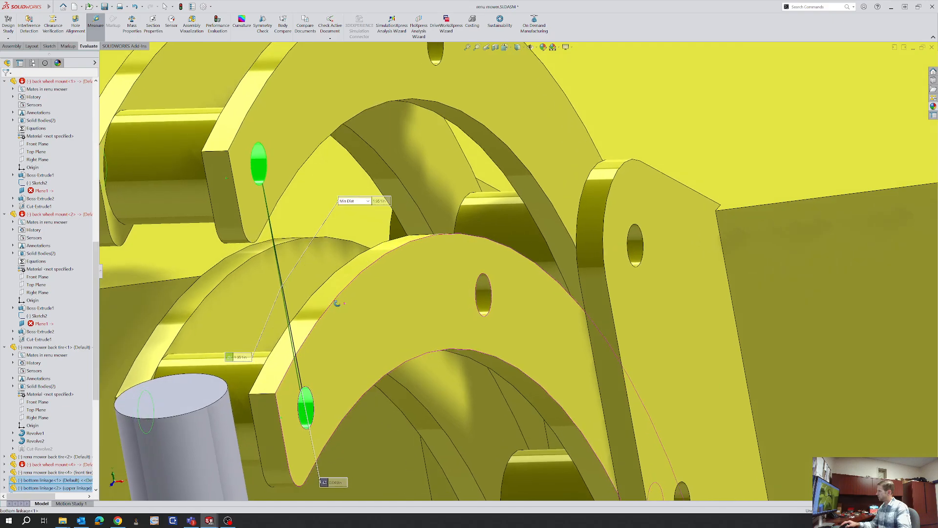
scroll(335, 300, down, 8)
middle_drag(262, 318, 264, 354)
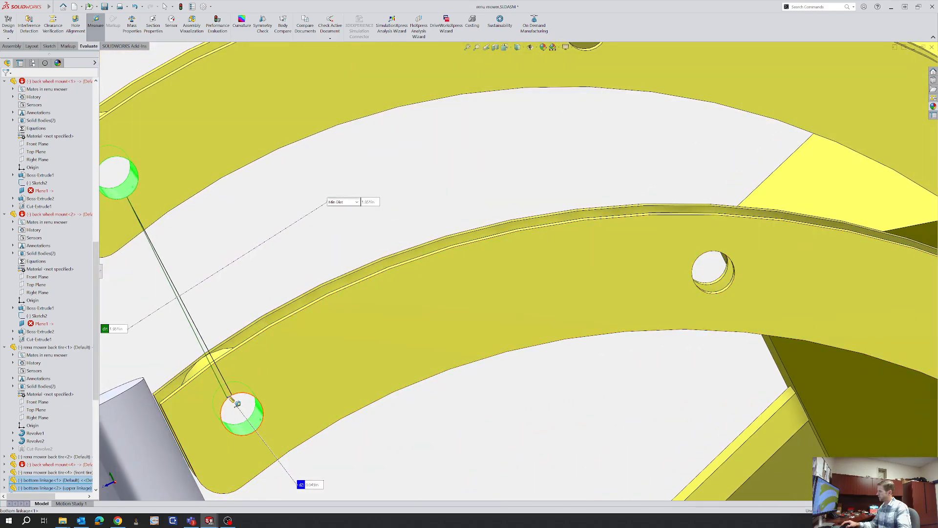
scroll(240, 391, up, 3)
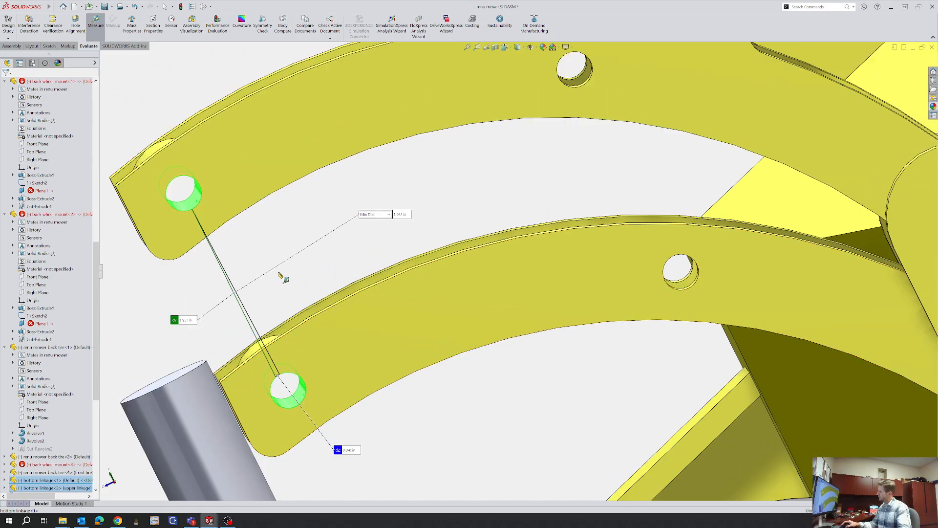
scroll(279, 273, up, 2)
middle_drag(279, 273, 333, 263)
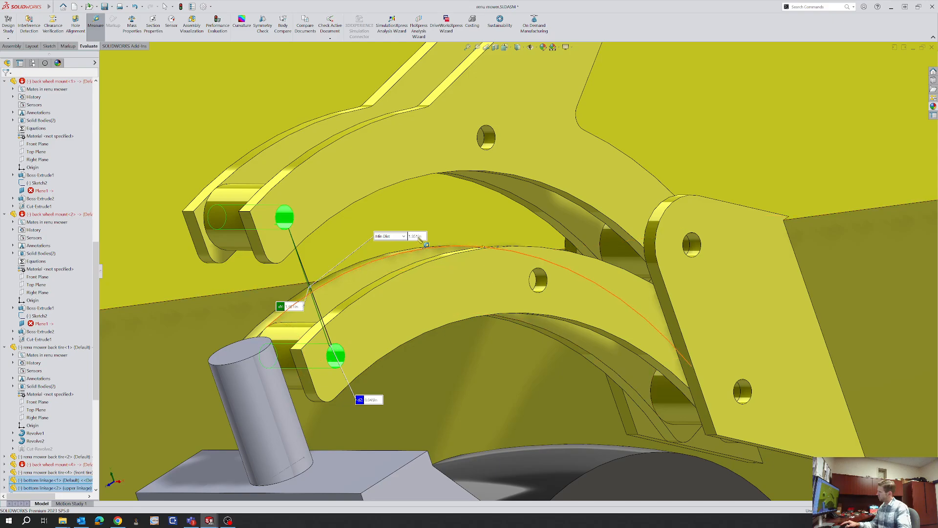
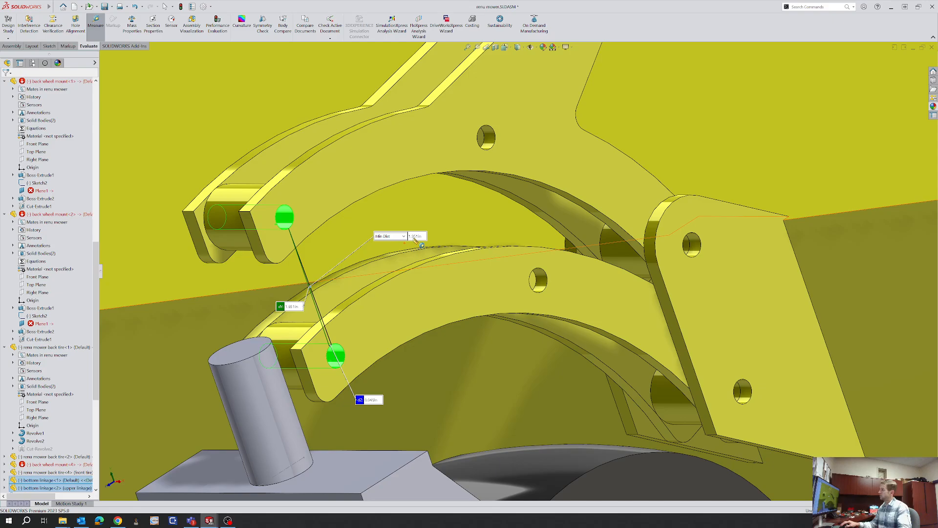
key(Escape)
scroll(231, 265, up, 3)
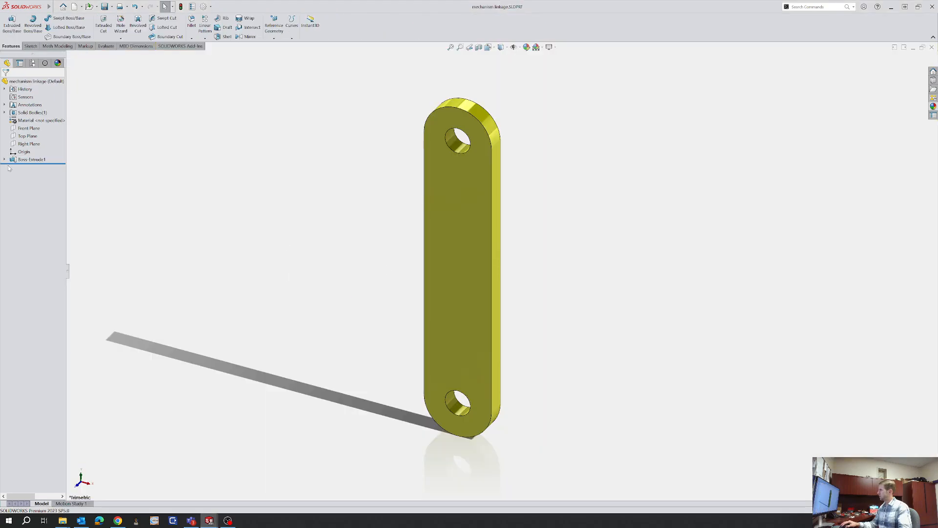
Set the centre-to-centre distance of the holes in the mechanism linkage's extrusion sketch to 2.375 in and exit the sketch
click(4, 159)
click(33, 167)
click(39, 148)
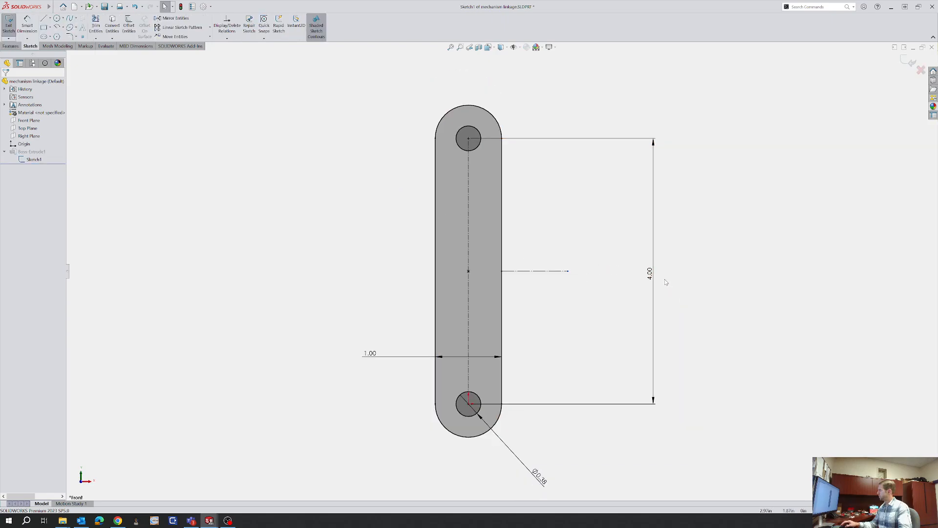
double_click(654, 272)
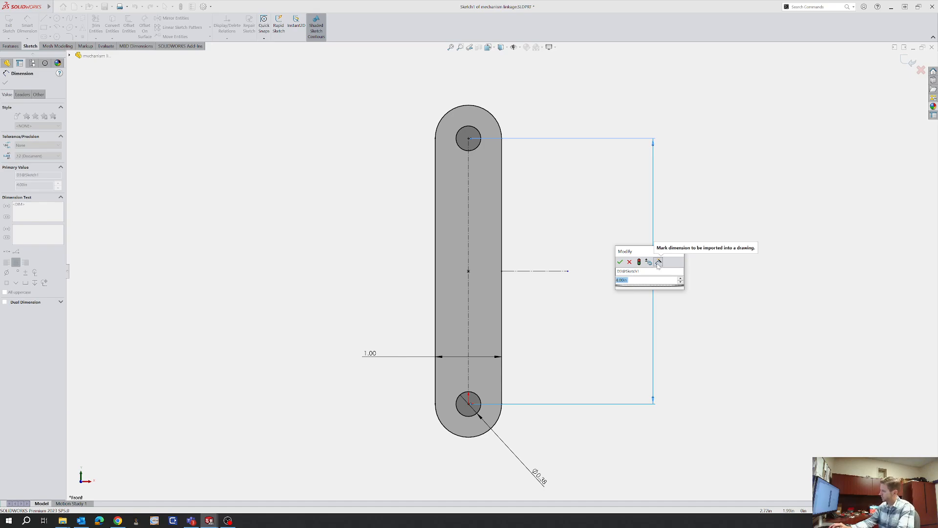
text(2.375)
key(Return)
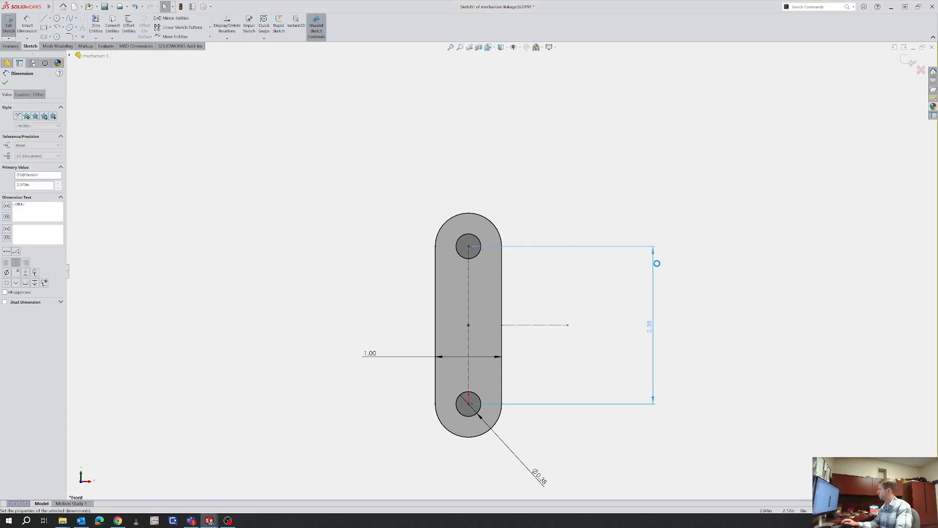
click(907, 63)
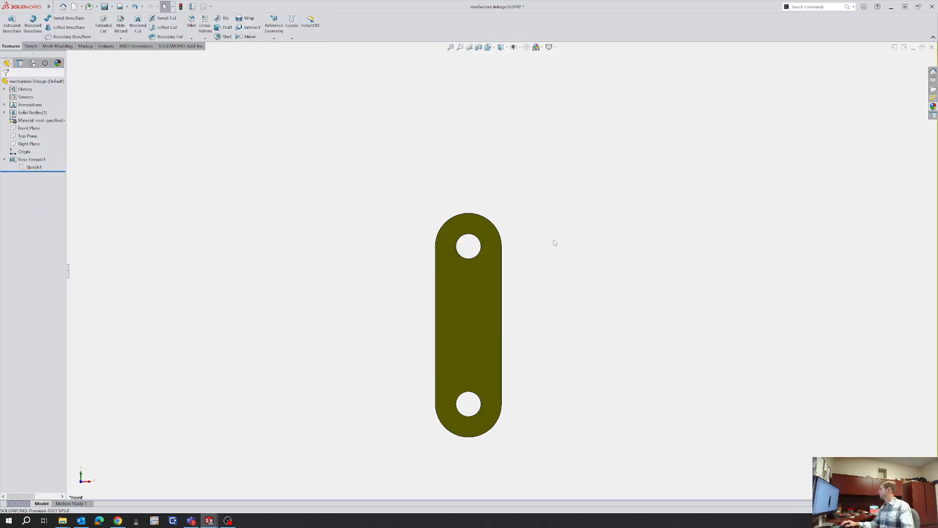
Insert the mechanism linkage part into the renu mower assembly near the curved linkages
mouse_move(209, 521)
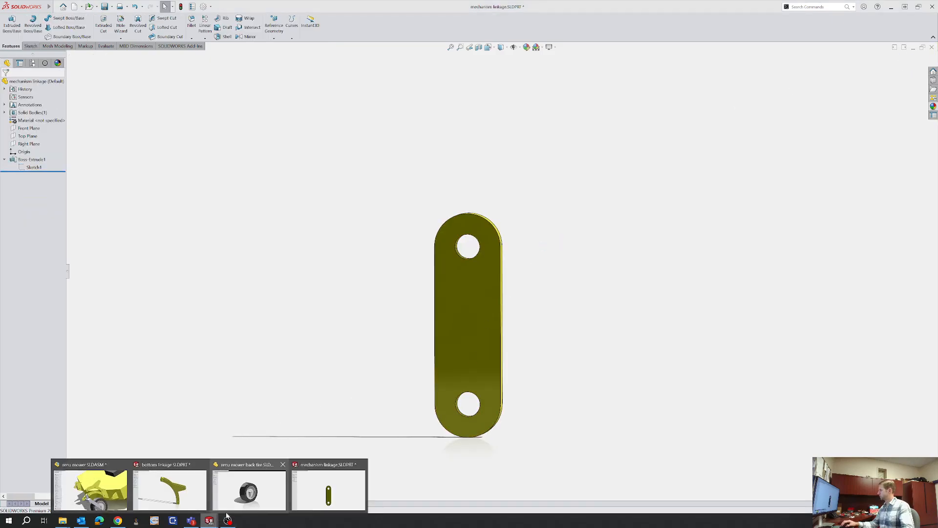
click(95, 485)
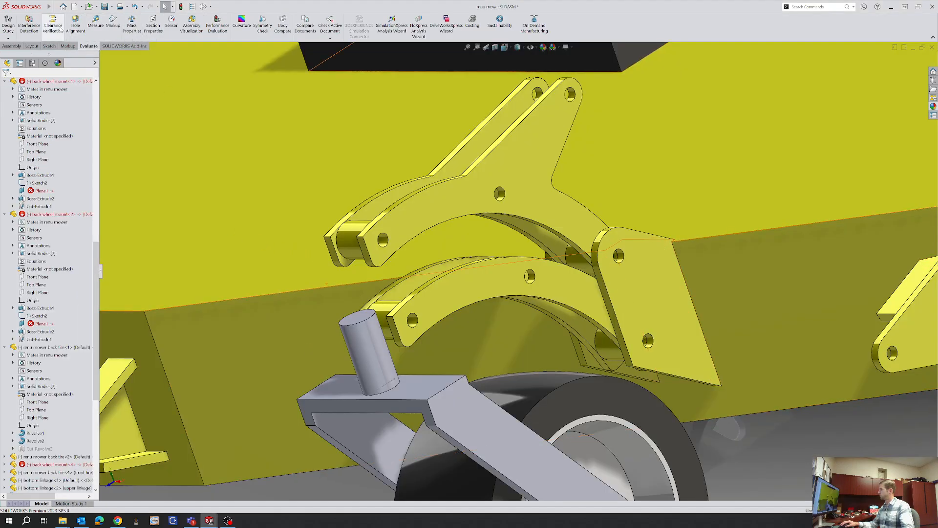
click(12, 46)
click(39, 30)
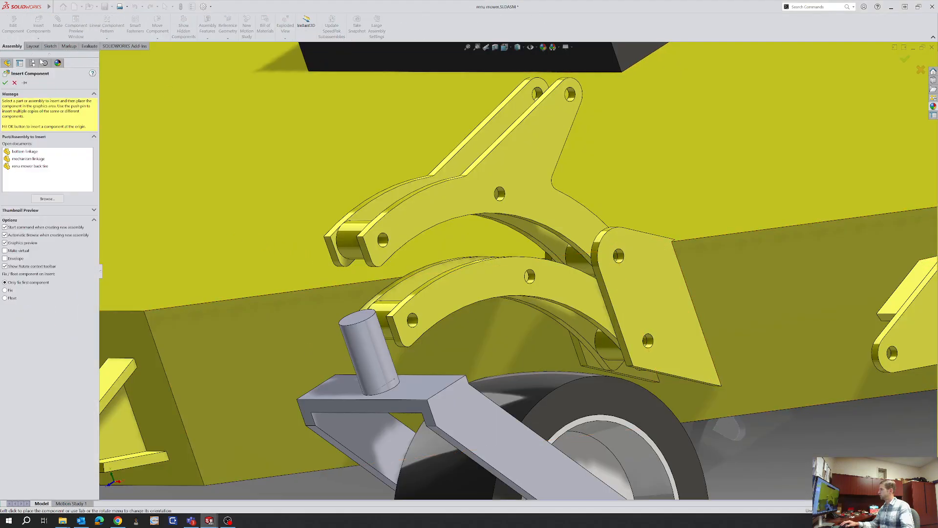
click(30, 159)
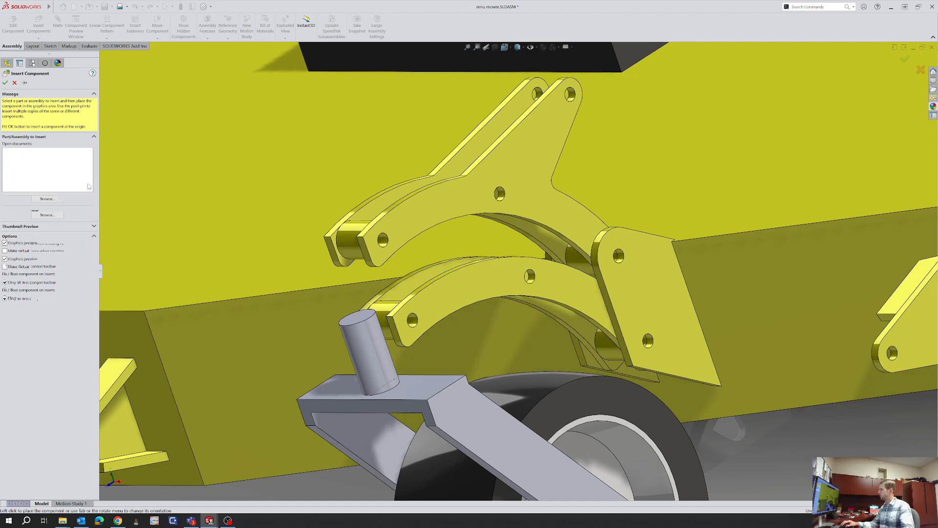
click(325, 240)
Mate one hole of the mechanism linkage concentric with the free-end hole of the upper curved linkage
scroll(461, 226, up, 5)
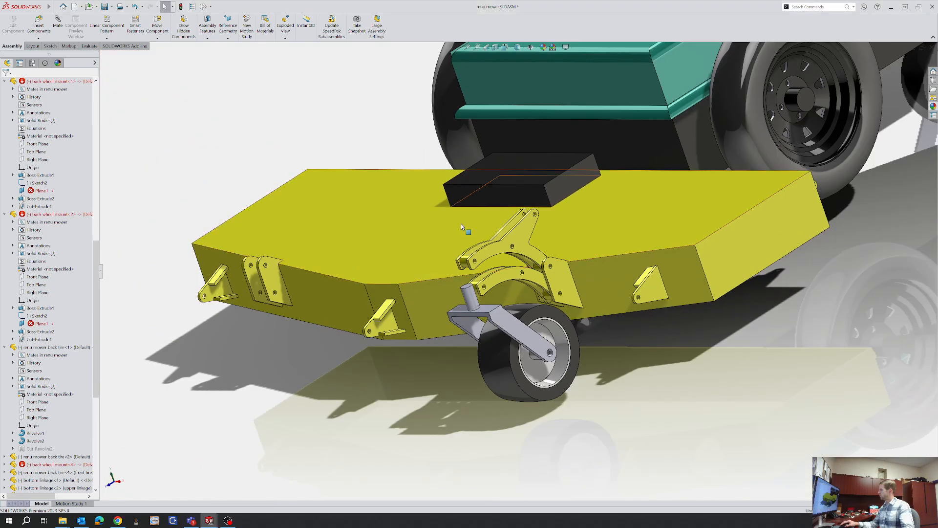
scroll(461, 227, up, 3)
middle_drag(461, 227, 491, 325)
scroll(492, 320, down, 5)
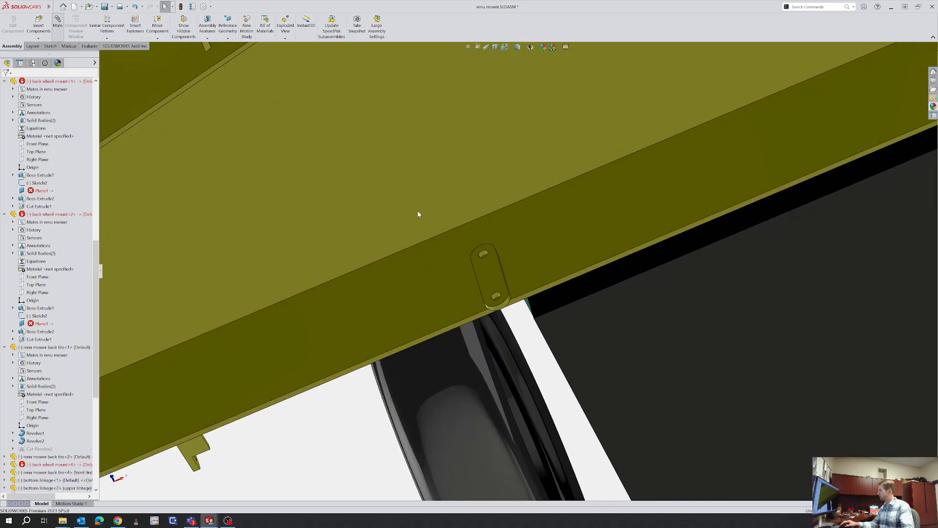
scroll(486, 258, down, 3)
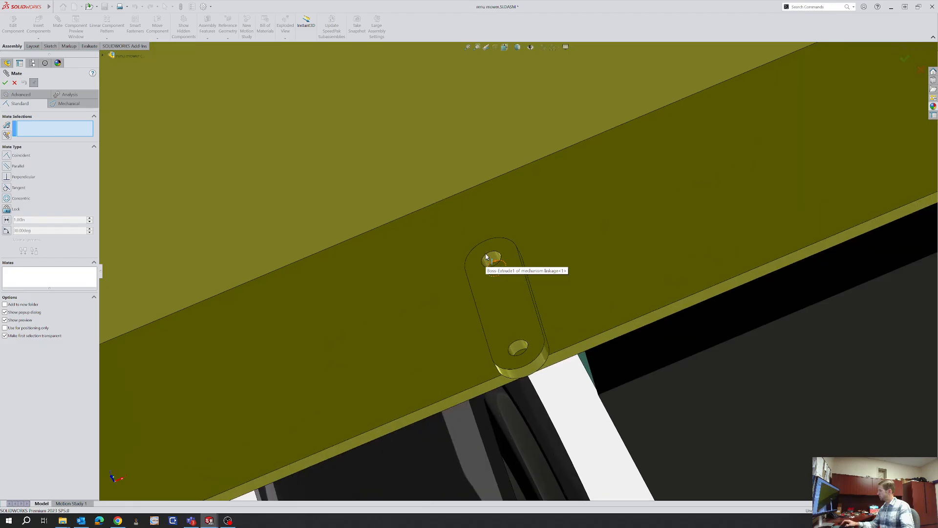
click(503, 263)
scroll(614, 236, up, 10)
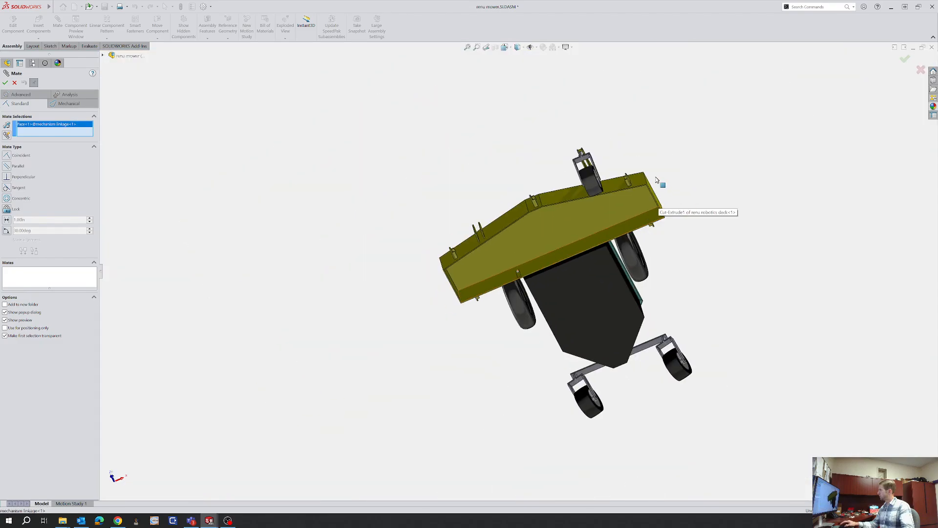
middle_drag(661, 184, 471, 278)
scroll(471, 279, down, 5)
scroll(543, 244, down, 6)
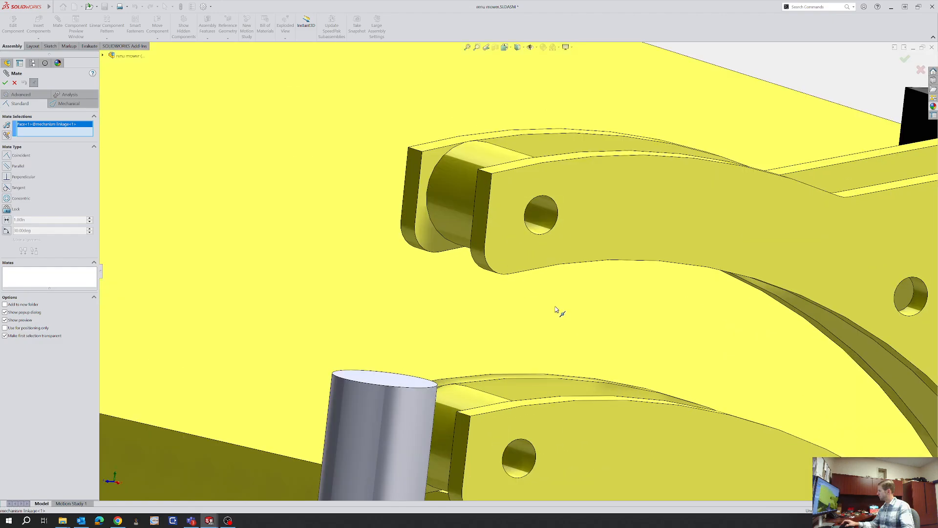
click(541, 224)
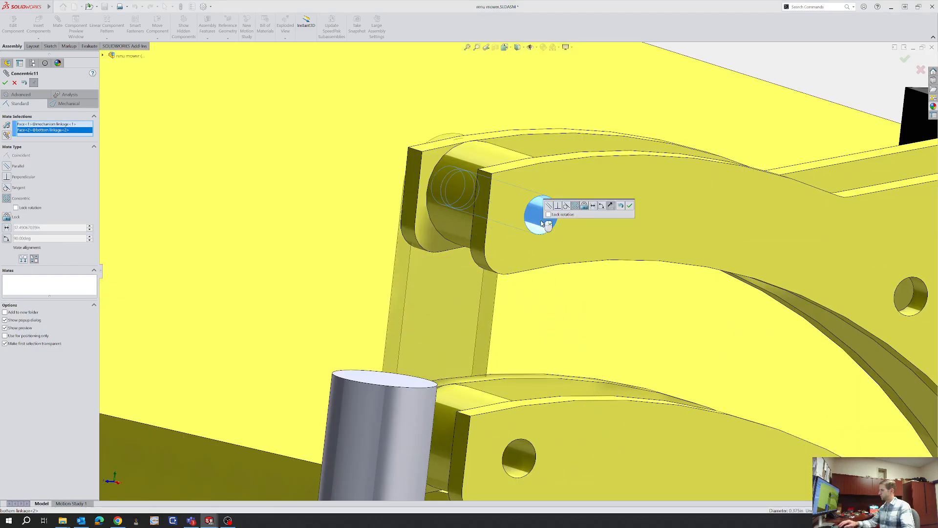
key(Return)
Pull the mechanism linkage clear and mate its flat face coincident with the outer side face of the upper curved linkage
drag(467, 312, 602, 370)
click(503, 246)
middle_drag(491, 264, 555, 269)
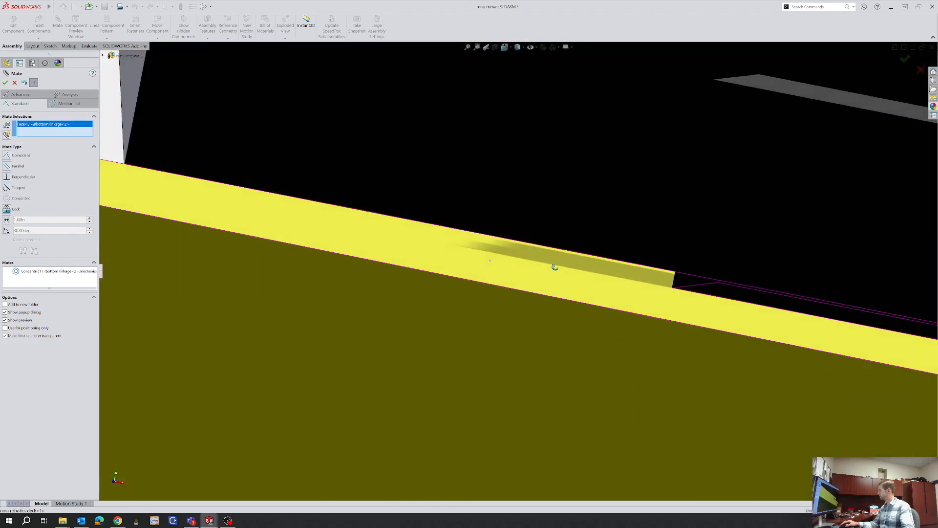
scroll(821, 362, up, 10)
middle_drag(782, 332, 848, 340)
scroll(848, 338, down, 10)
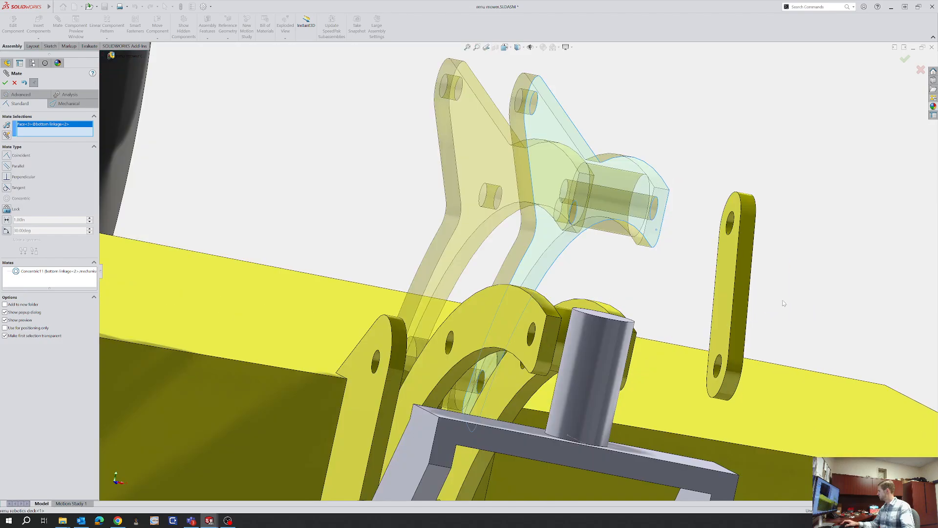
click(718, 292)
key(Return)
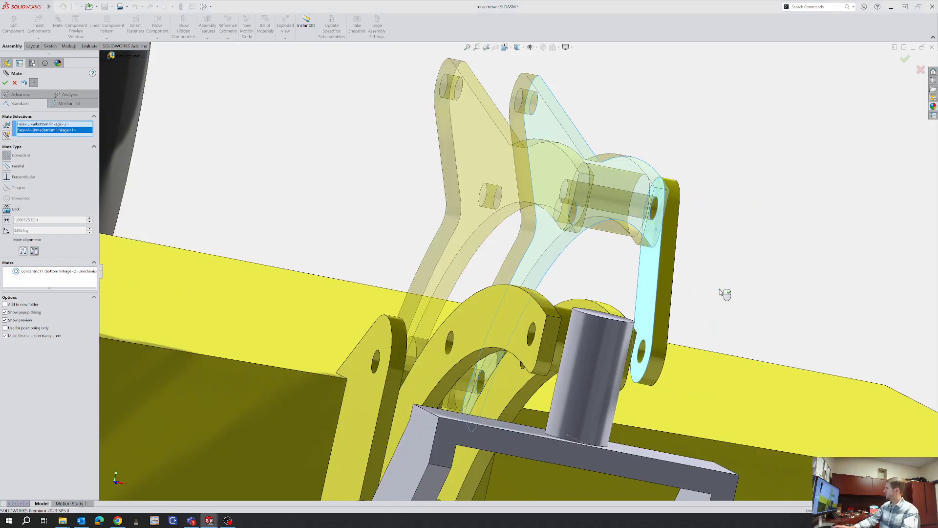
Mate the mechanism linkage's lower hole concentric with the lower curved linkage's free-end hole and finish mating
scroll(720, 292, down, 3)
click(614, 382)
scroll(622, 373, up, 3)
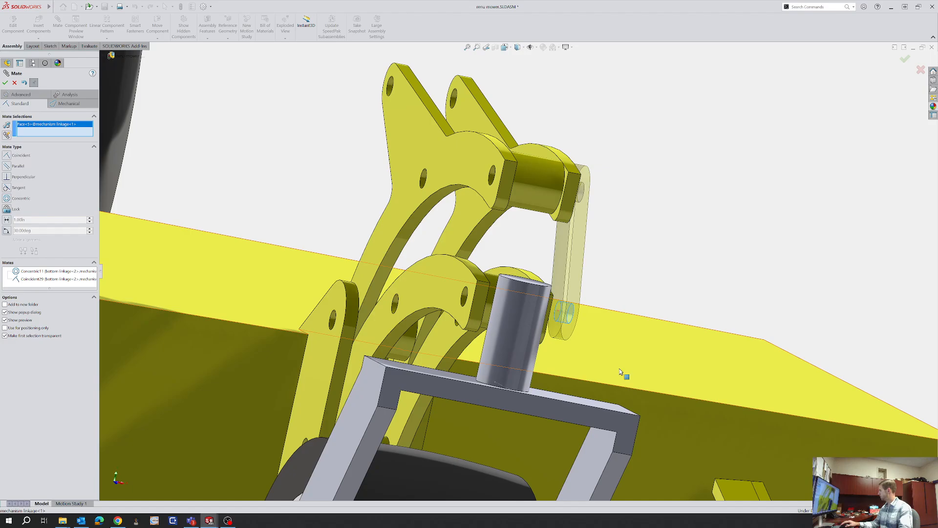
scroll(556, 373, down, 6)
scroll(556, 373, up, 5)
scroll(184, 204, down, 5)
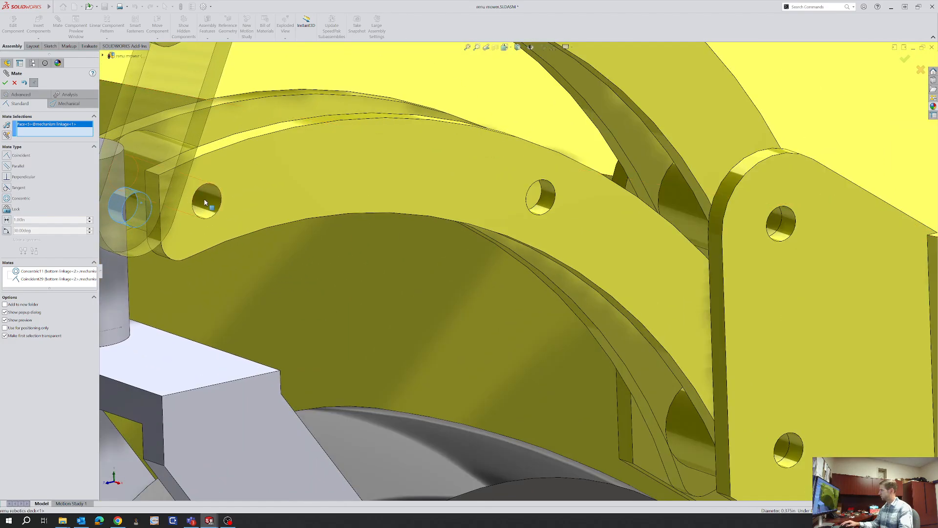
click(205, 202)
key(Return)
scroll(200, 197, up, 5)
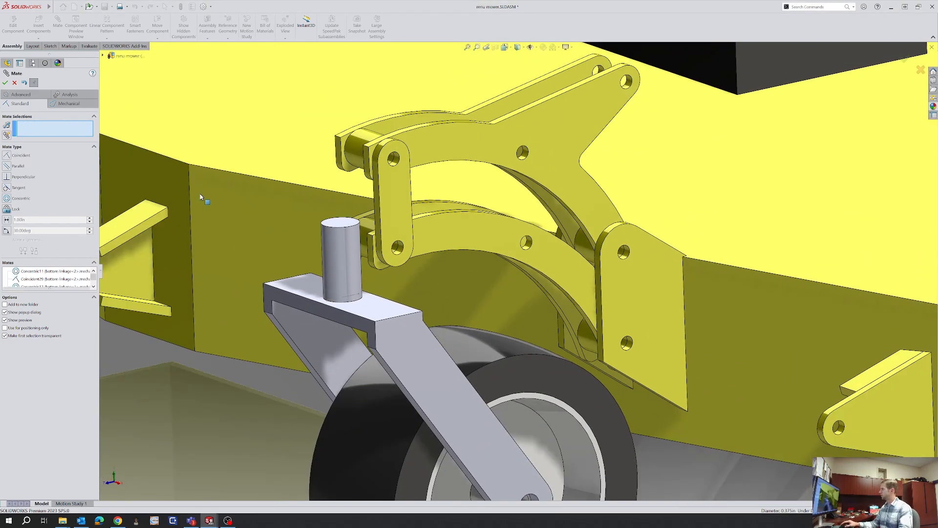
click(5, 82)
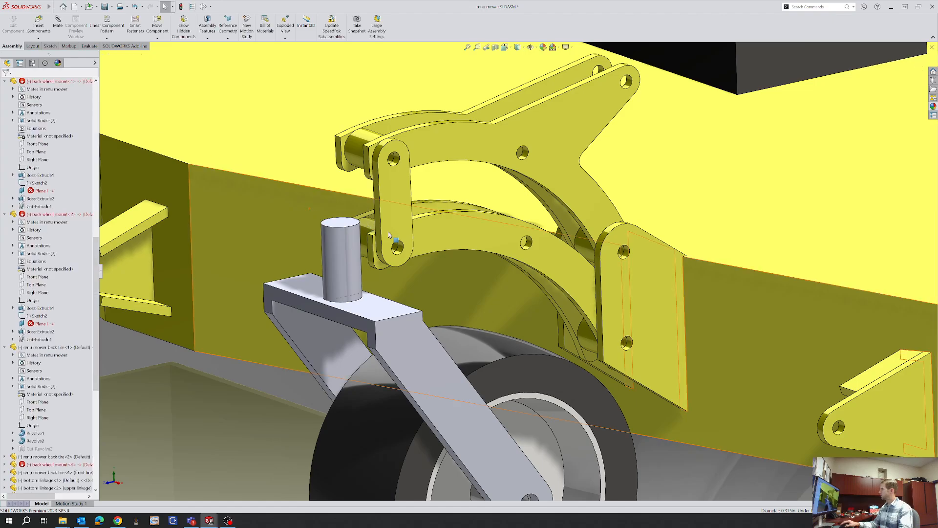
Swing the connected curved linkages to check how the mechanism moves with the mechanism linkage attached
scroll(441, 250, up, 3)
scroll(441, 250, down, 3)
drag(440, 250, 429, 225)
middle_drag(429, 225, 407, 243)
drag(408, 246, 390, 274)
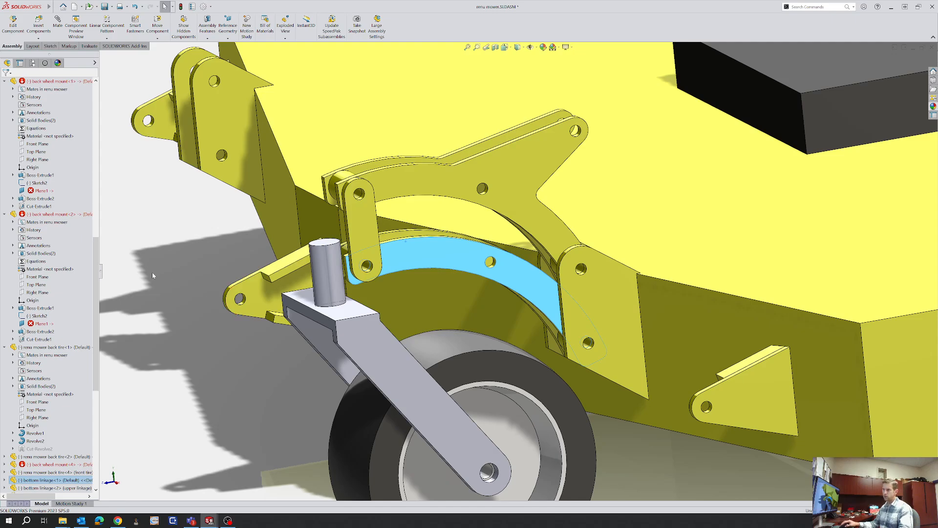
click(212, 258)
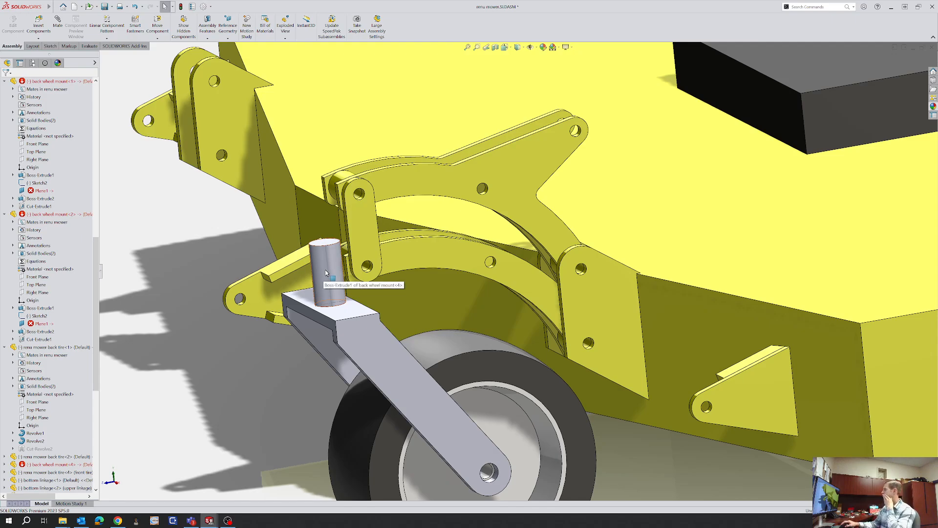
Open the mechanism linkage part from the assembly in its own window and turn it to view its side
click(365, 234)
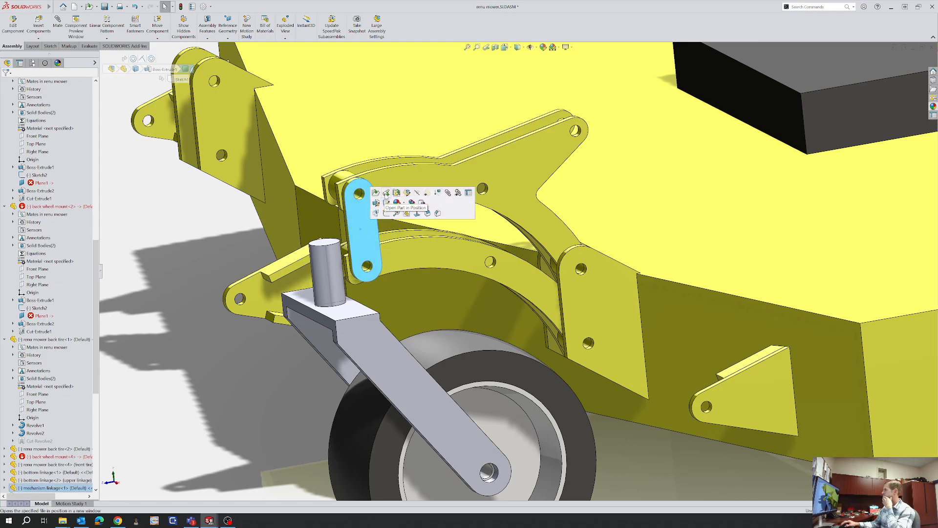
click(376, 193)
middle_drag(364, 300, 448, 333)
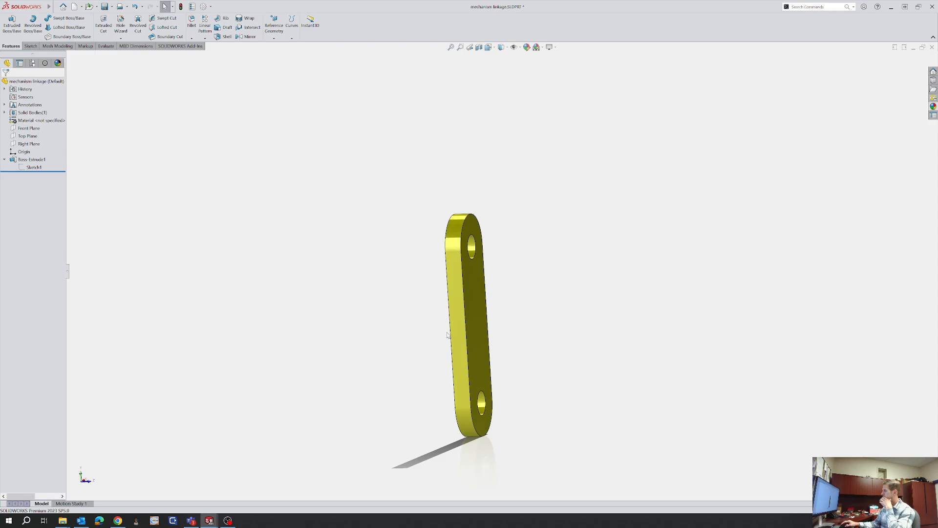
click(281, 40)
click(287, 49)
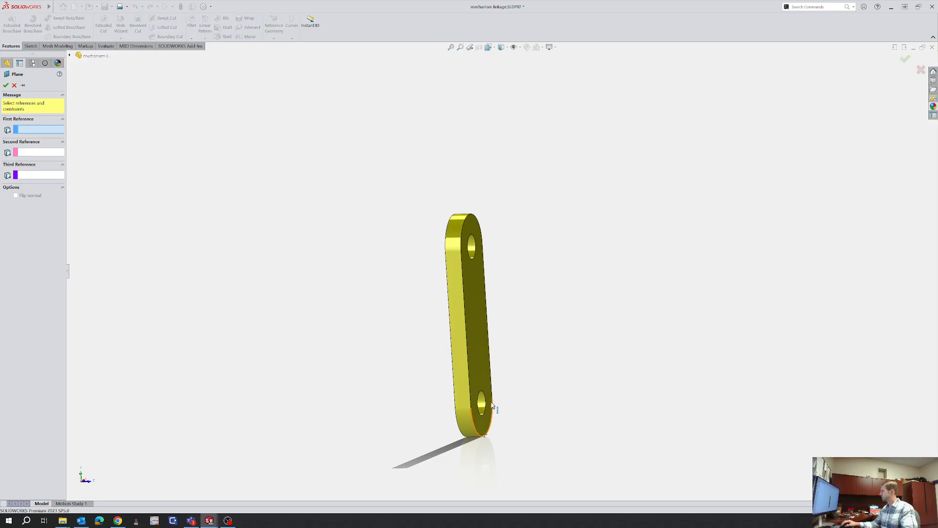
click(482, 406)
middle_drag(515, 391, 507, 322)
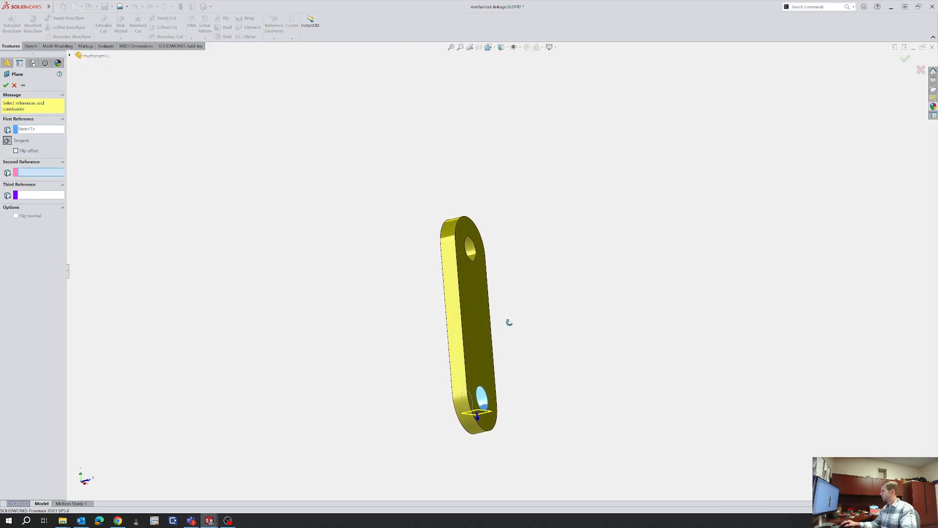
scroll(474, 380, down, 3)
middle_drag(474, 381, 464, 385)
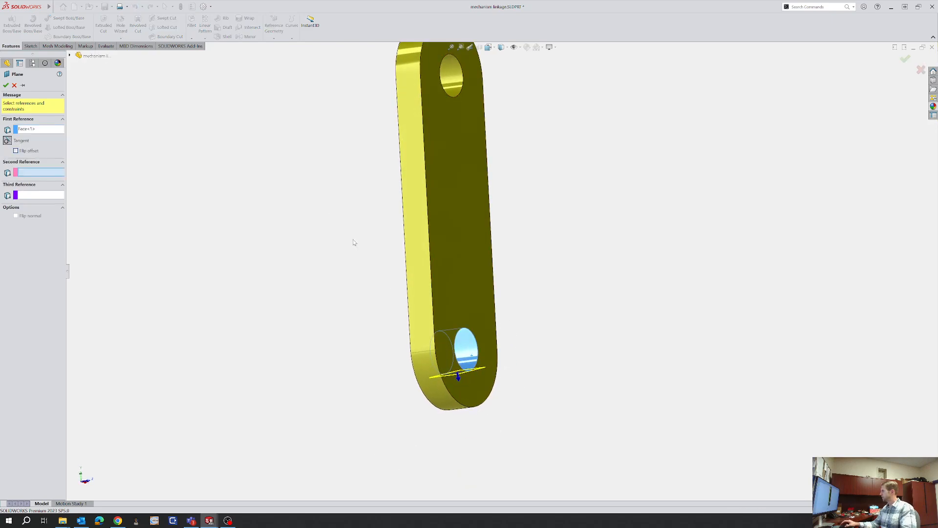
click(70, 55)
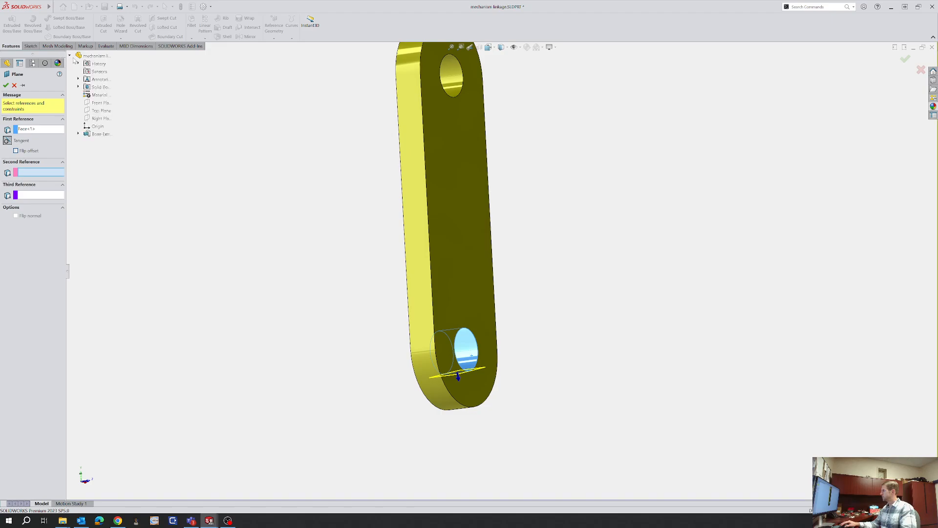
click(97, 111)
middle_drag(490, 226, 472, 256)
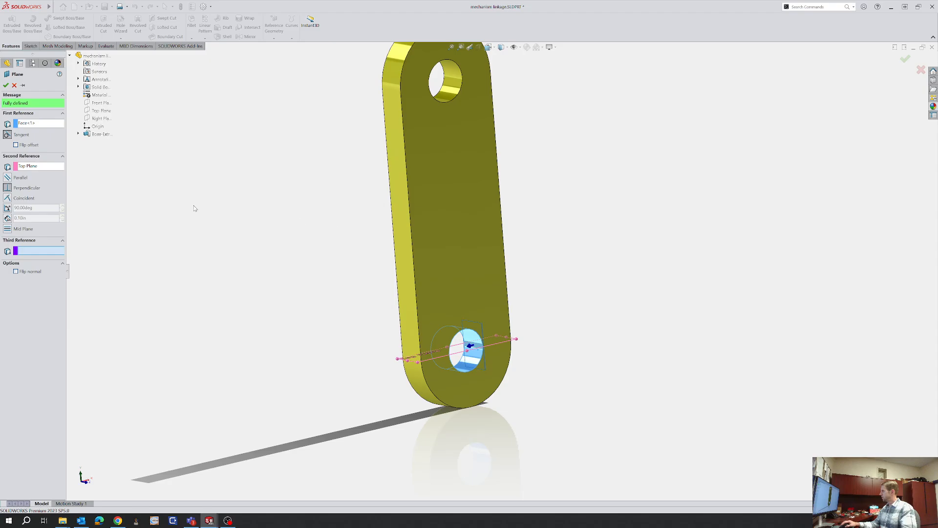
key(Escape)
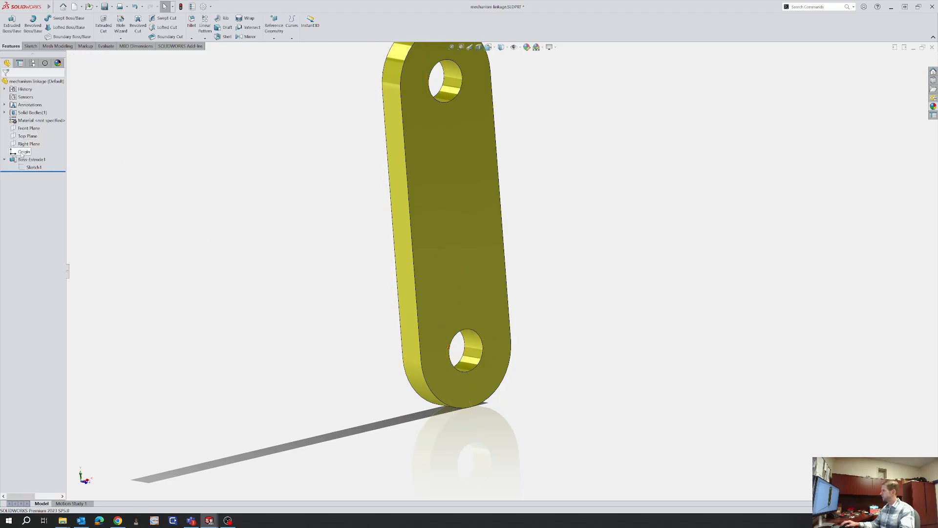
Start a sketch on the mechanism linkage's Top Plane and draw a circle centred off the part, passing through its nearest corner
click(30, 136)
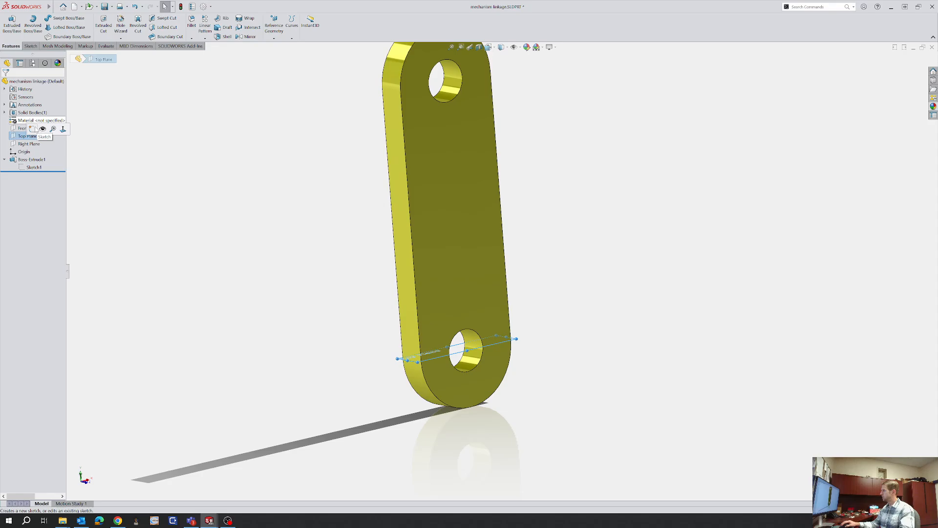
click(35, 130)
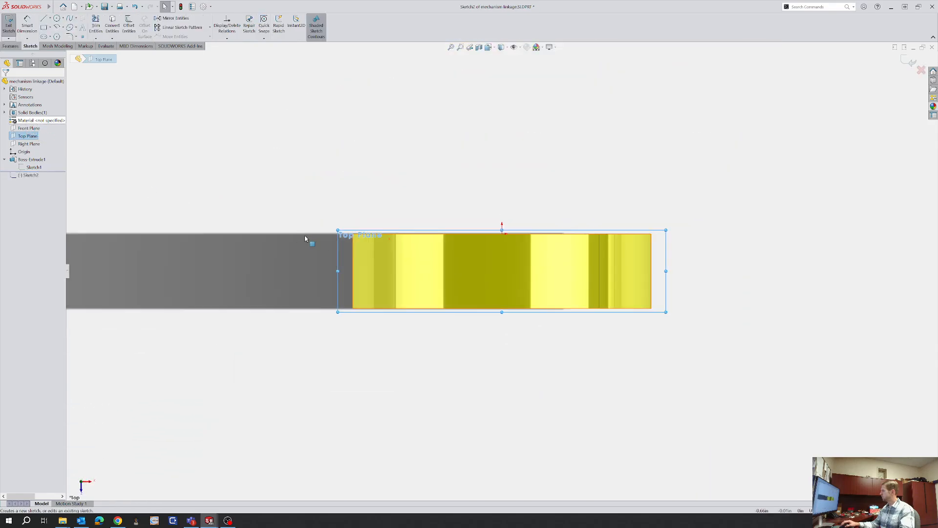
click(351, 169)
right_drag(352, 168, 342, 187)
scroll(341, 187, up, 3)
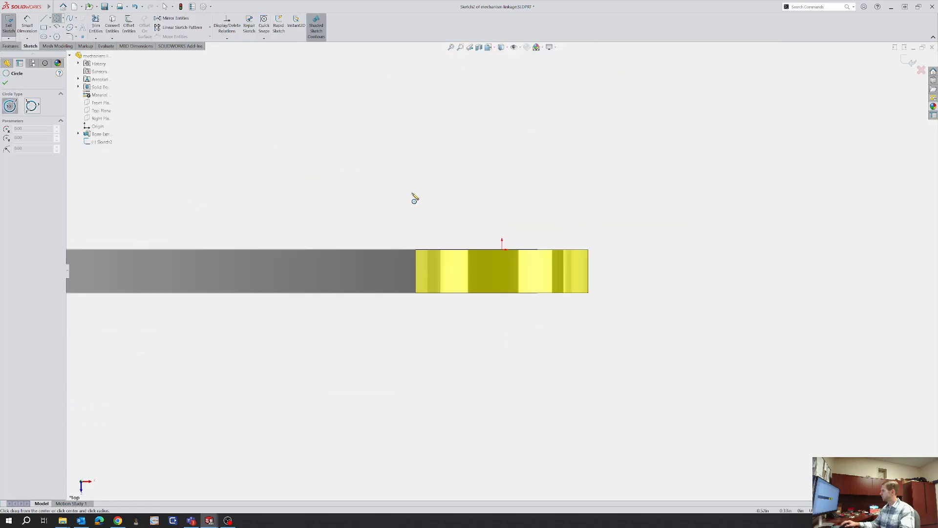
click(376, 148)
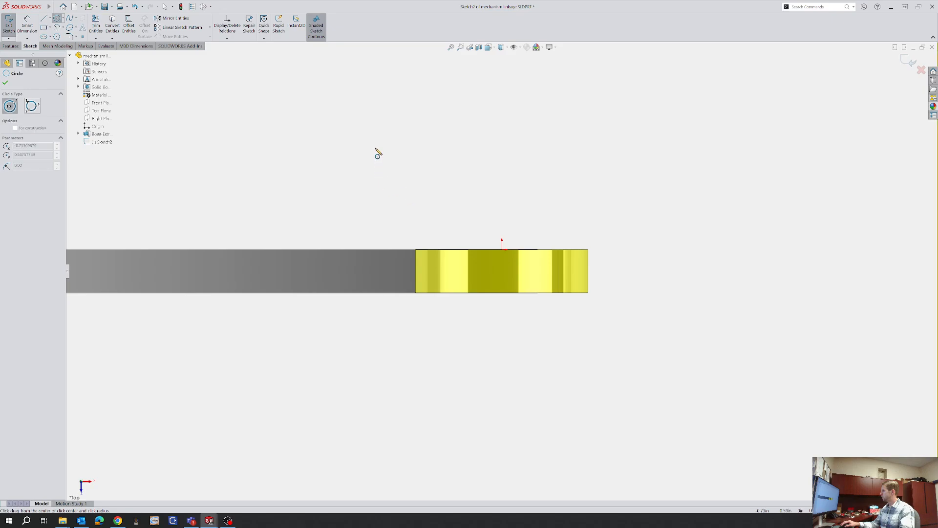
click(417, 250)
key(Escape)
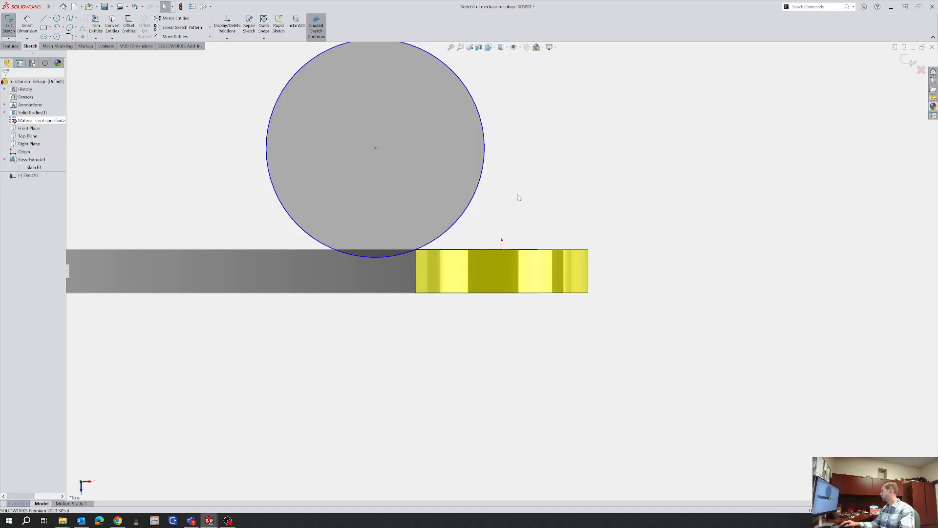
Move the circle's centre farther from the linkage while keeping it through the corner, and set its diameter to 2 in
drag(373, 149, 282, 177)
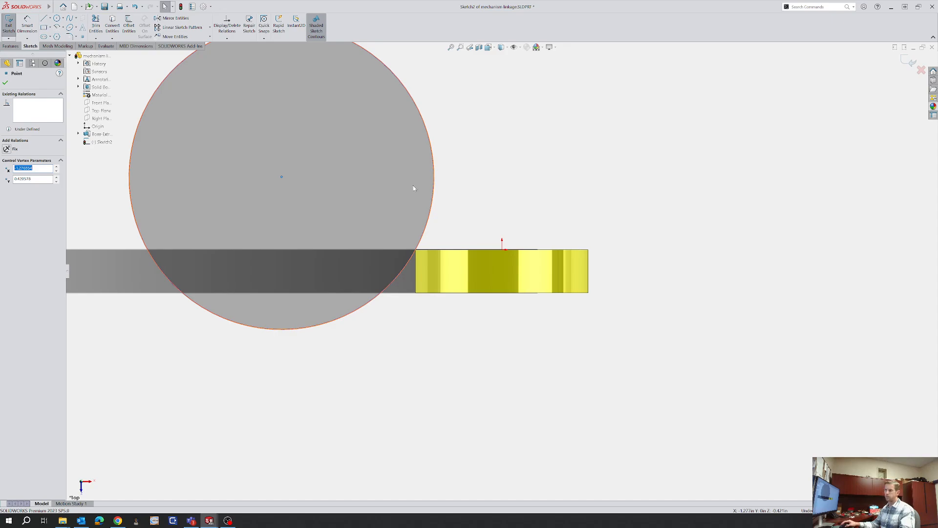
scroll(512, 202, up, 1)
click(501, 246)
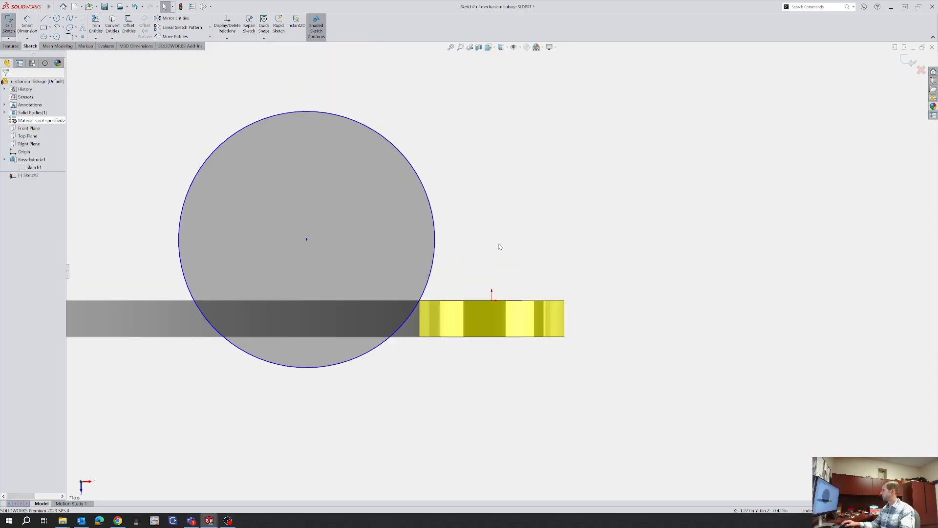
right_drag(500, 247, 495, 215)
click(433, 191)
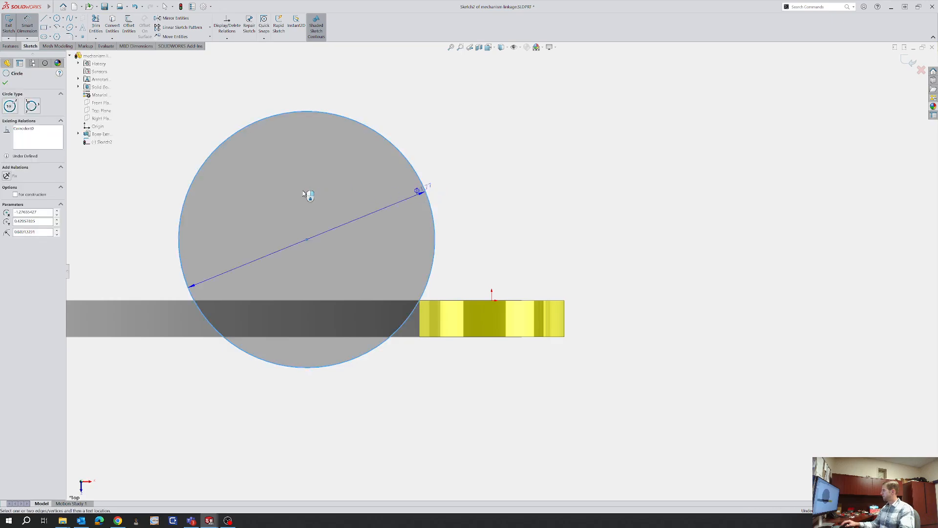
click(145, 211)
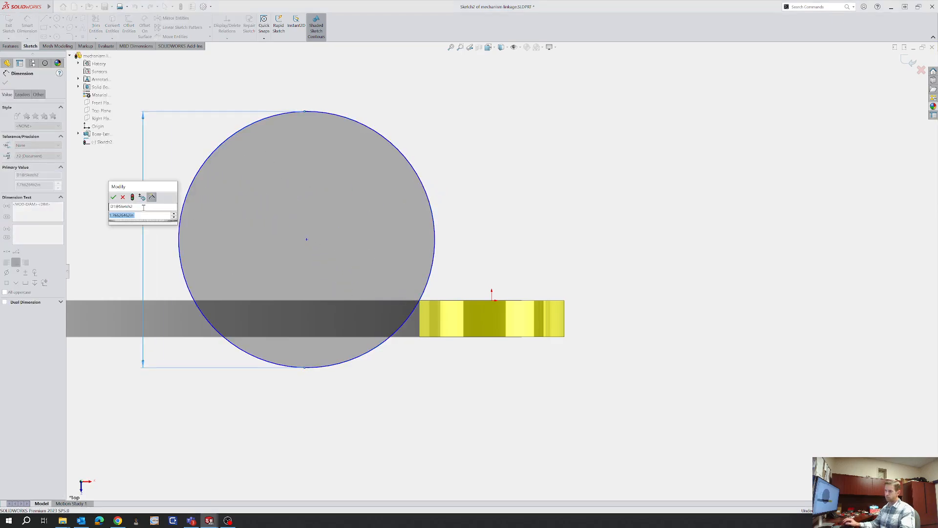
text(2)
key(Return)
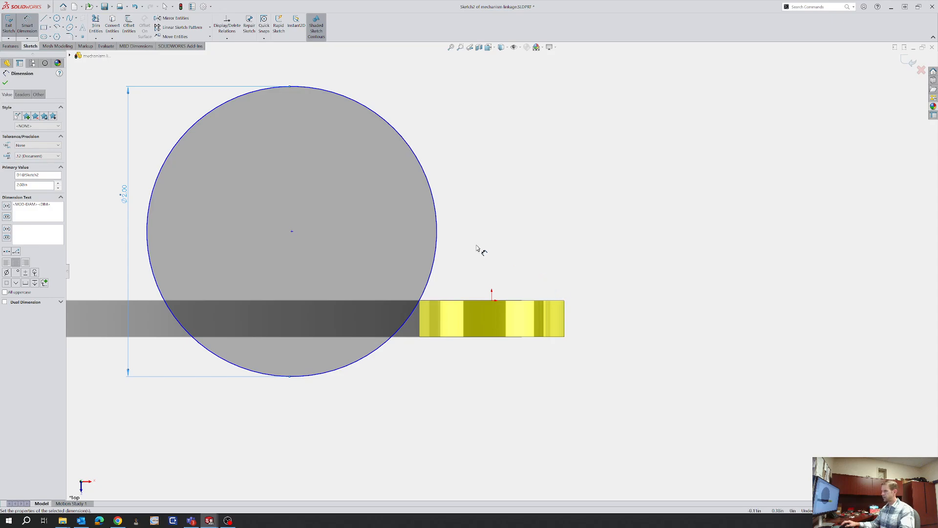
key(Escape)
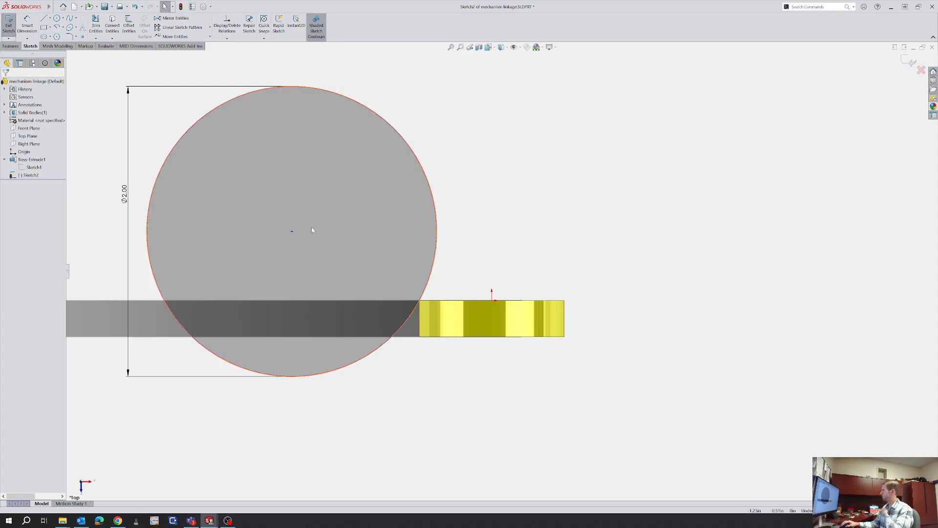
mouse_move(291, 233)
mouse_down()
mouse_move(278, 249)
mouse_move(285, 240)
mouse_up()
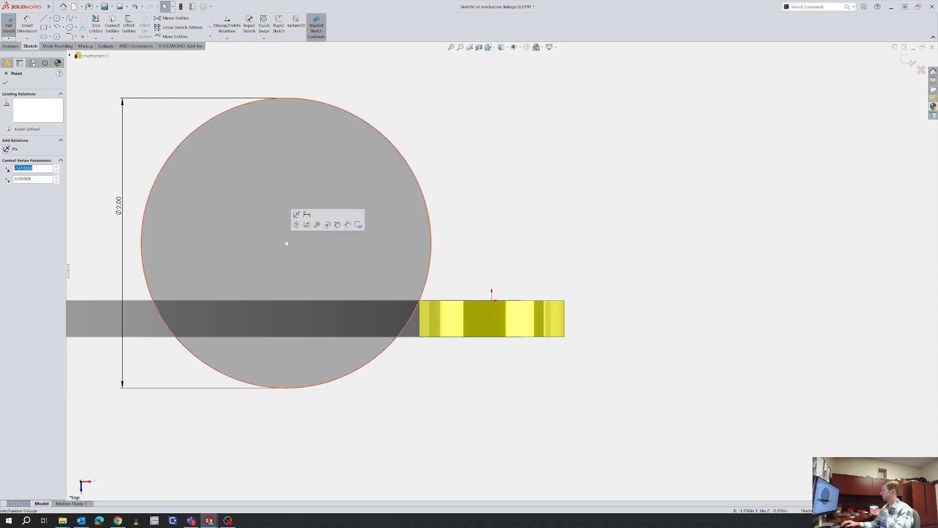
Sketch a vertical line up from the origin and a second line from its end to the circle's nearest side, and make that one horizontal
key(l)
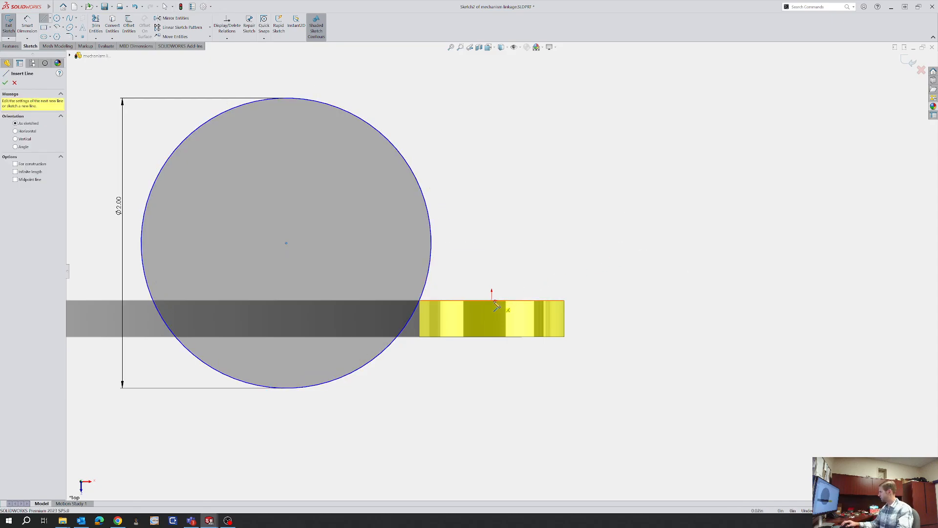
click(492, 300)
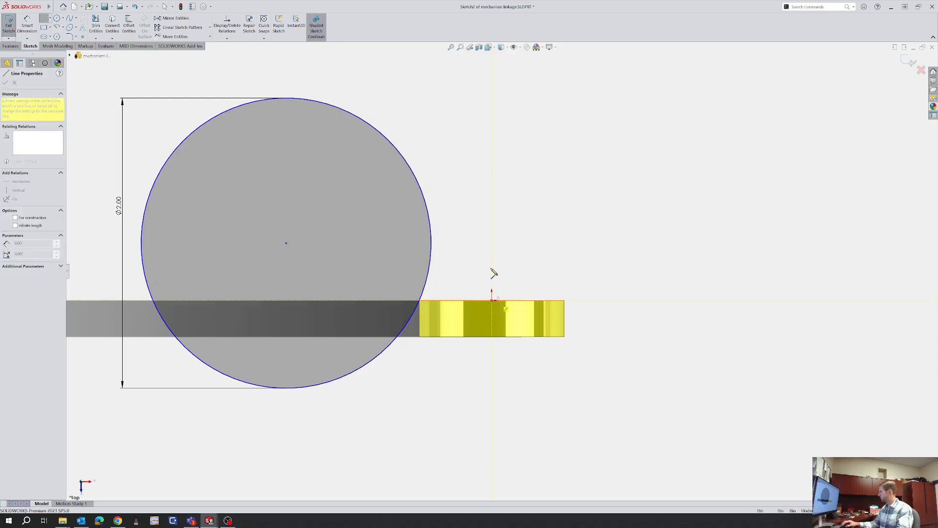
click(492, 229)
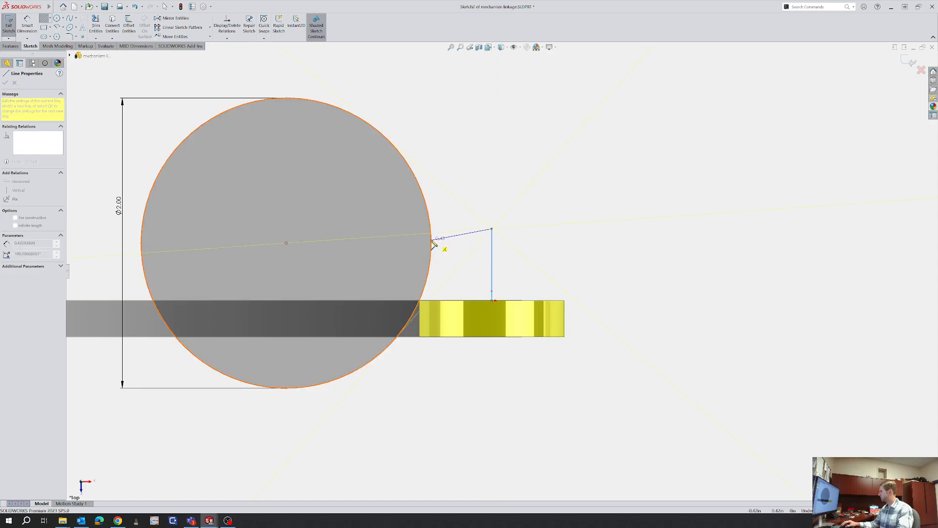
click(431, 242)
key(Escape)
click(444, 240)
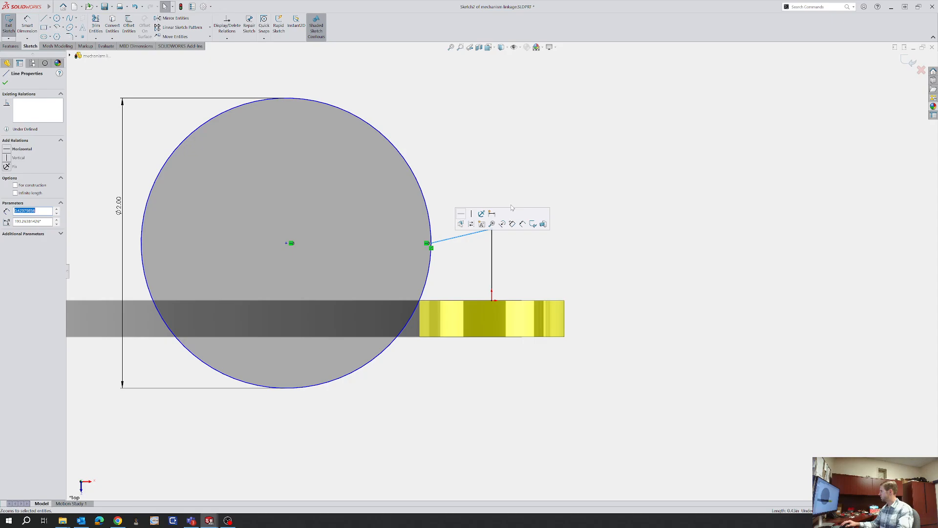
click(464, 214)
click(486, 224)
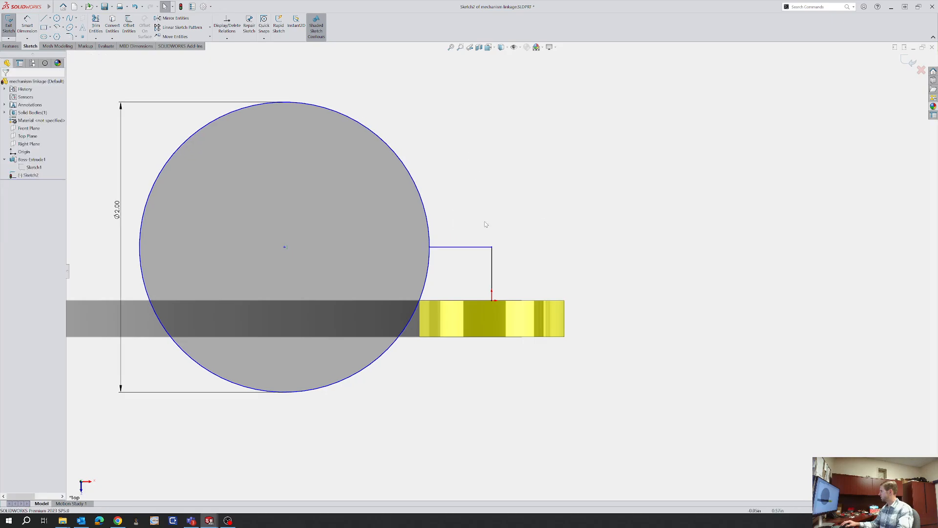
Convert both lines joining the origin to the circle into construction geometry
click(493, 268)
mouse_move(490, 263)
right_down()
mouse_move(547, 263)
mouse_move(572, 252)
right_up()
click(482, 248)
Dimension the vertical construction line and set its length to 1 in
right_drag(626, 281, 620, 239)
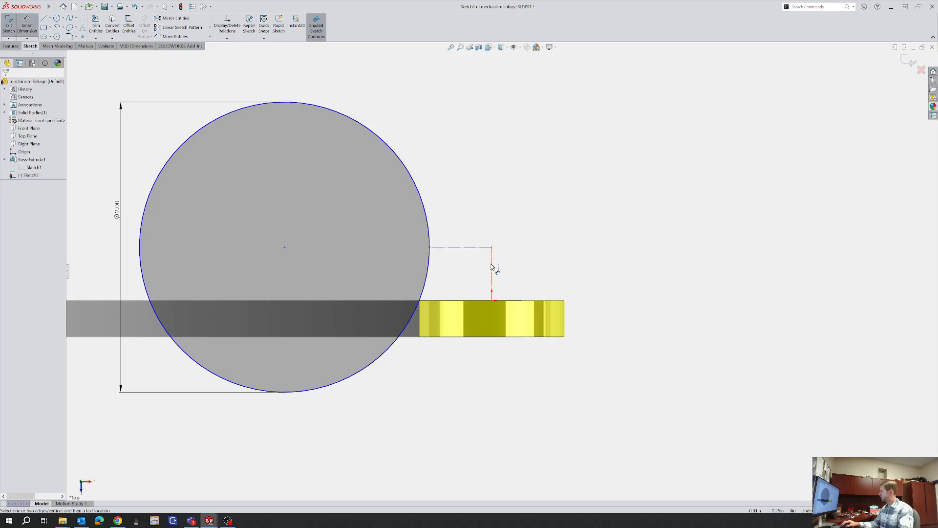
click(492, 269)
click(580, 272)
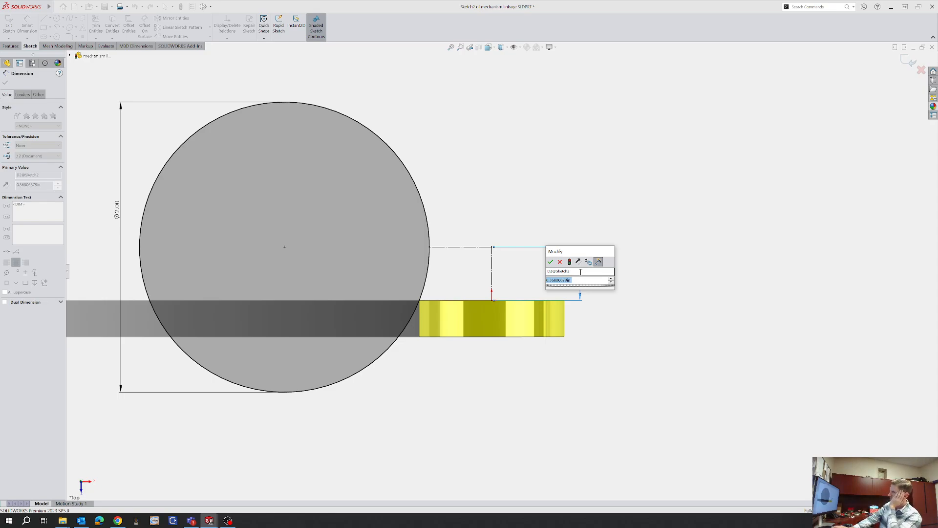
text(1)
key(Return)
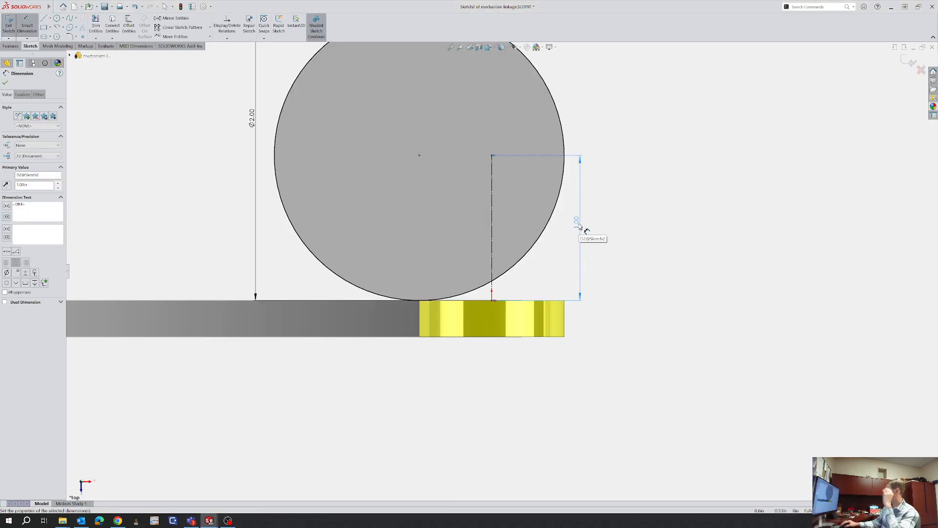
key(Escape)
Undo the 1 in length of the vertical construction line and delete its dimension
click(420, 157)
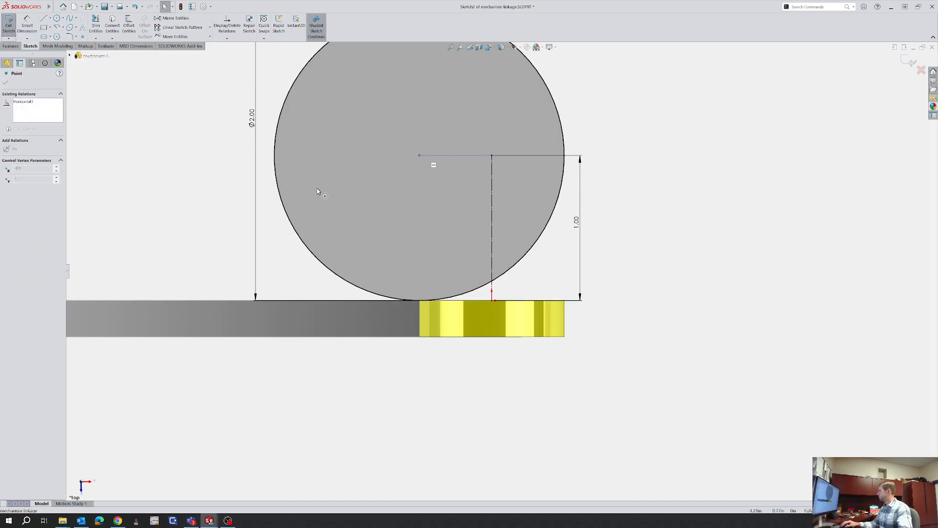
scroll(562, 247, up, 3)
scroll(551, 257, down, 2)
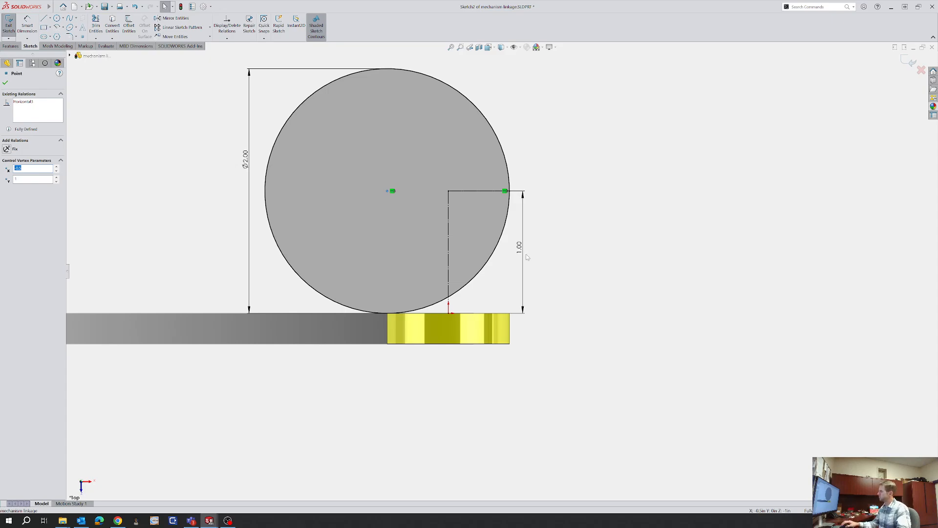
key(Escape)
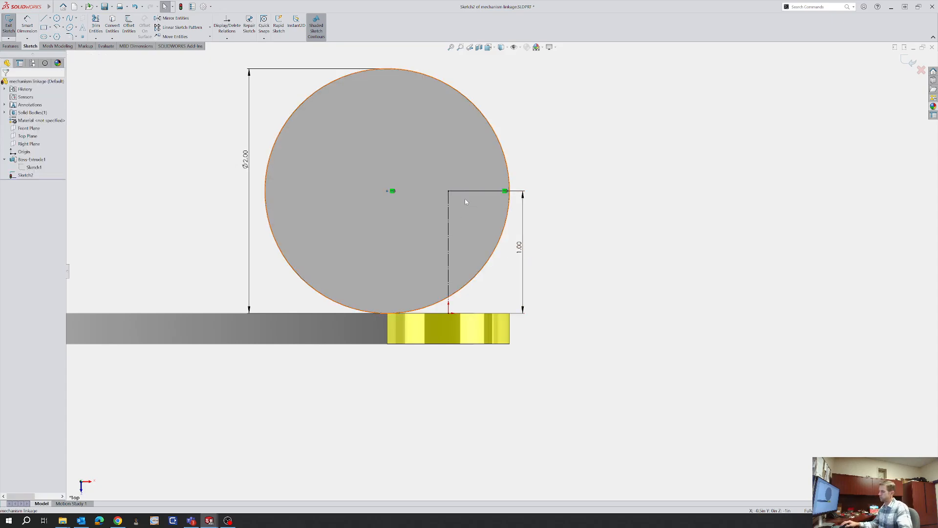
key(ctrl+z)
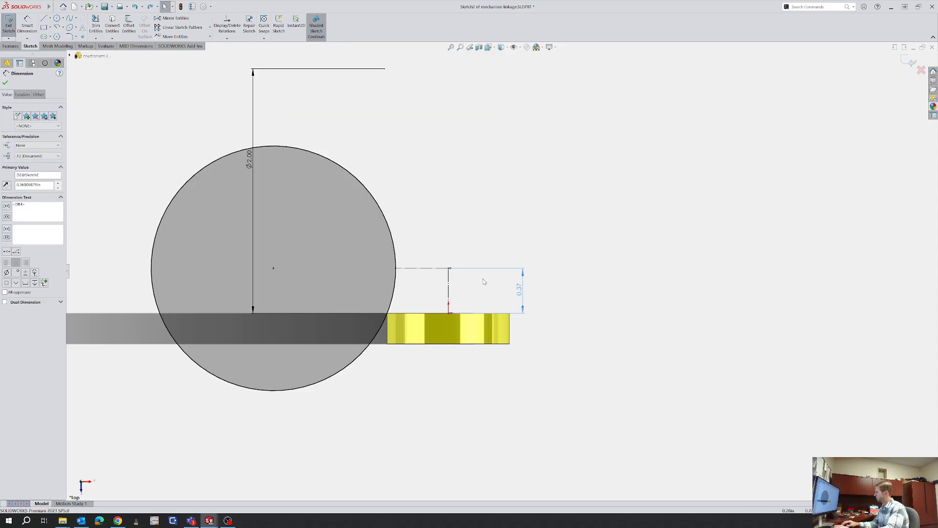
key(Delete)
Raise the upper end of the vertical construction line and dimension it at its drawn length of about 0.68 in
drag(449, 269, 449, 230)
click(563, 288)
right_drag(563, 287, 563, 244)
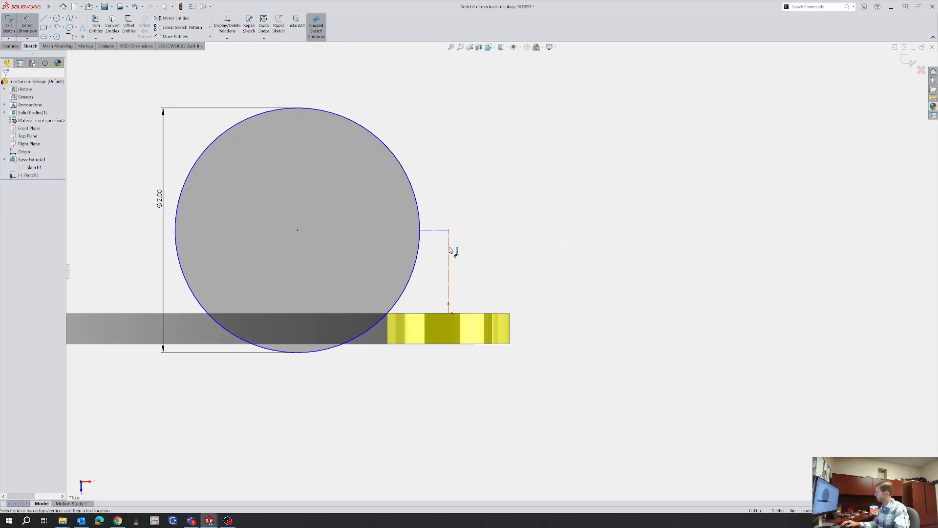
click(449, 250)
click(472, 249)
key(Return)
key(Escape)
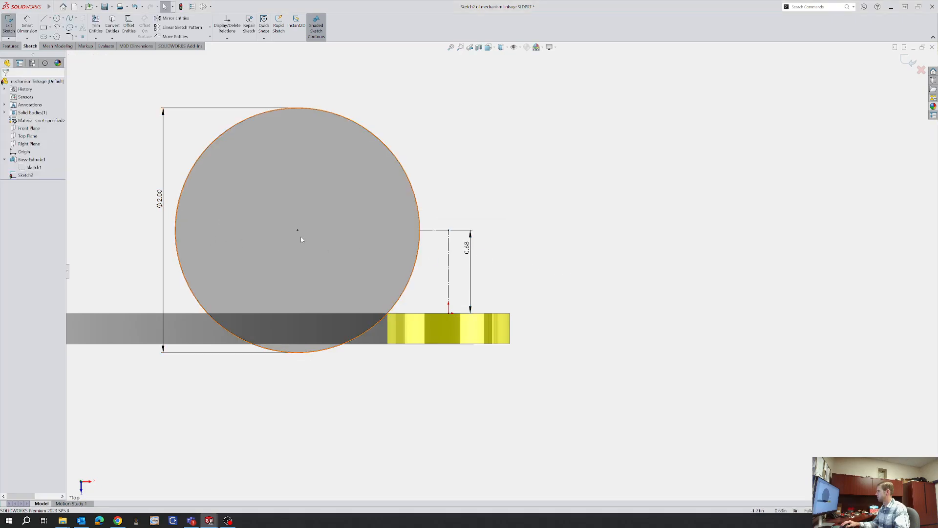
Set the circle's diameter to 3 in
click(163, 206)
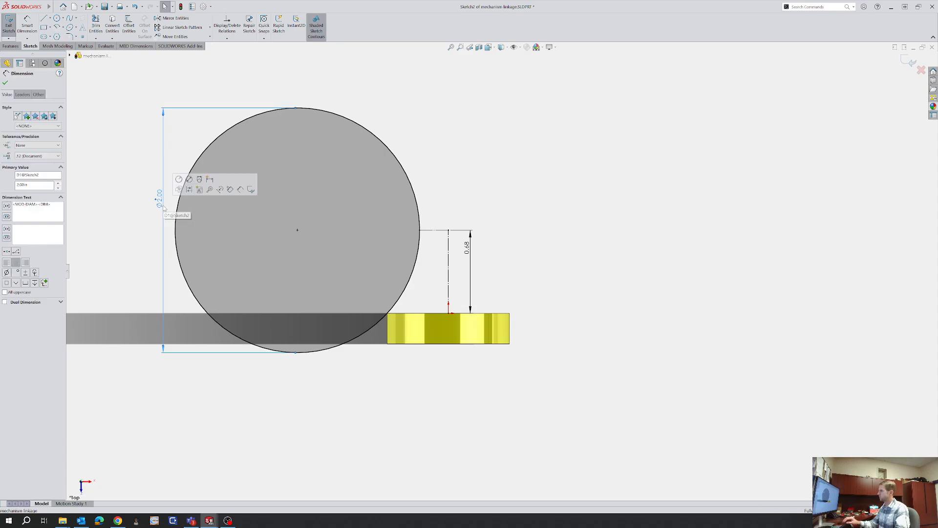
double_click(161, 201)
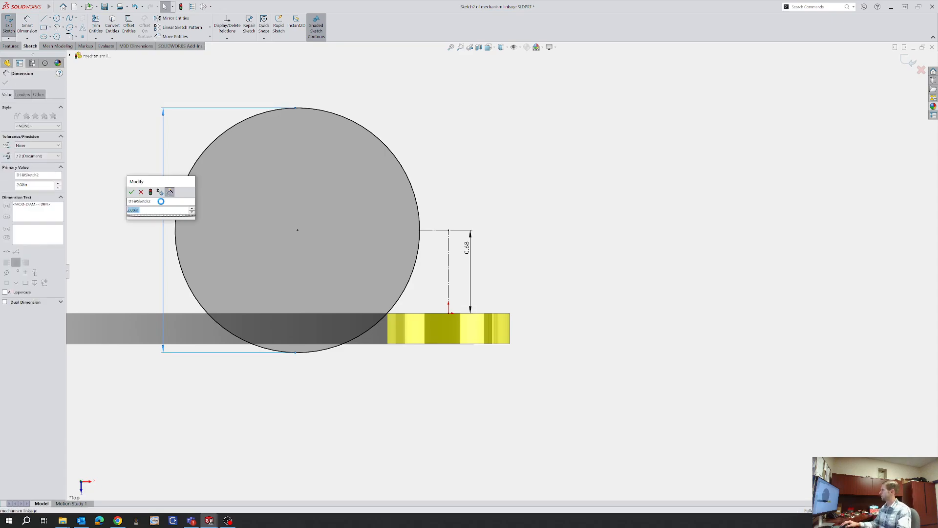
text(3)
key(Return)
key(Escape)
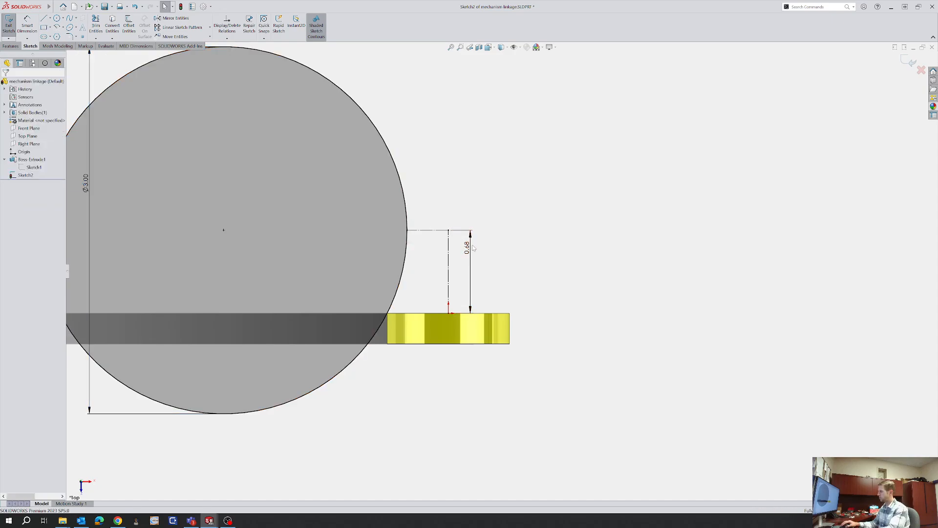
Delete the vertical construction line's length dimension and pull its upper end farther up along with the circle
click(467, 248)
key(Delete)
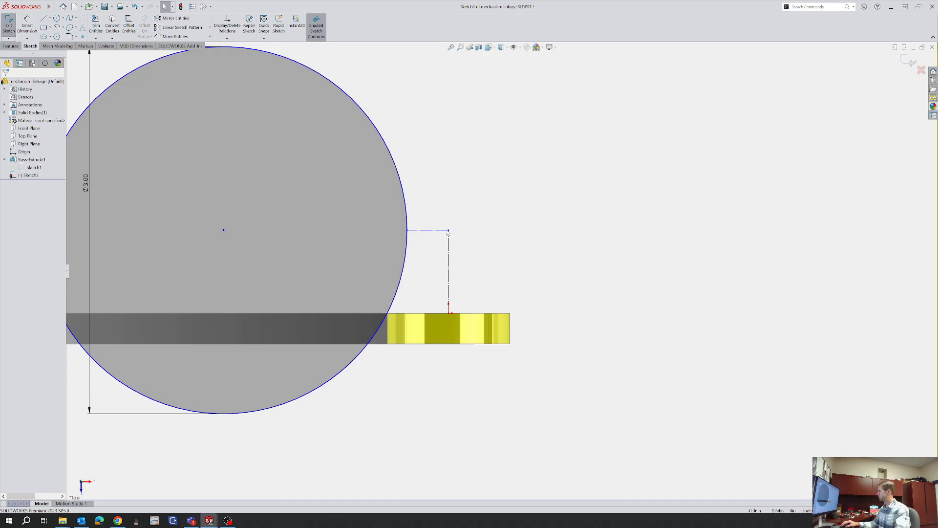
drag(449, 230, 448, 180)
Dimension the lengthened vertical construction line from the origin and set it to 1 in
right_drag(581, 249, 572, 193)
click(447, 243)
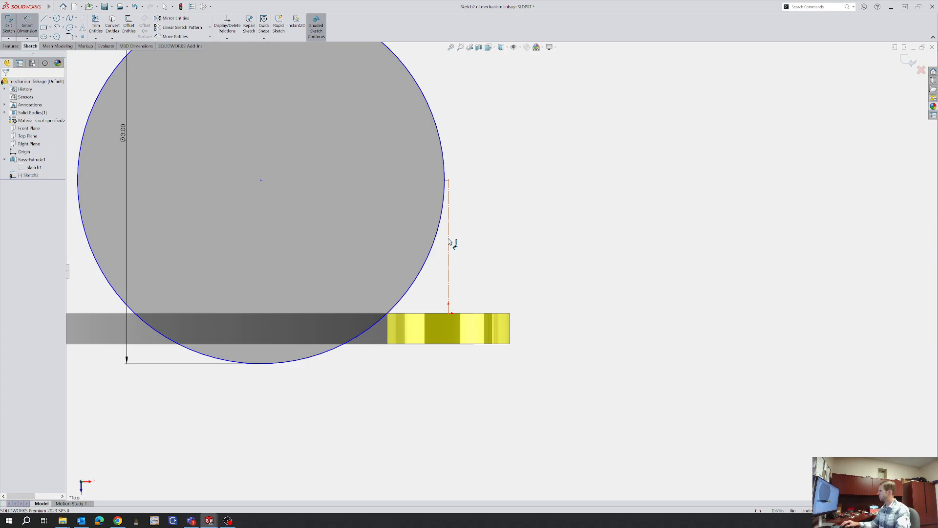
click(470, 238)
text(1.08854353in)
key(Return)
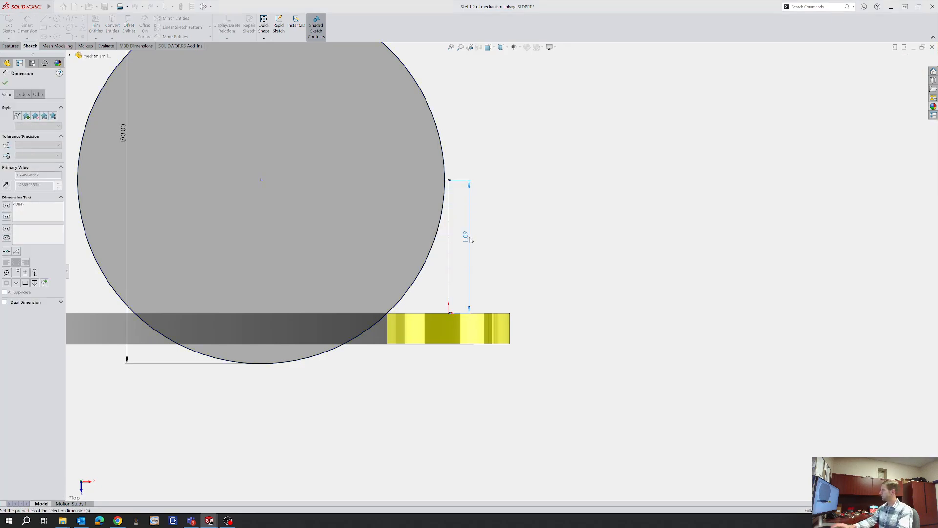
scroll(437, 239, up, 4)
key(Escape)
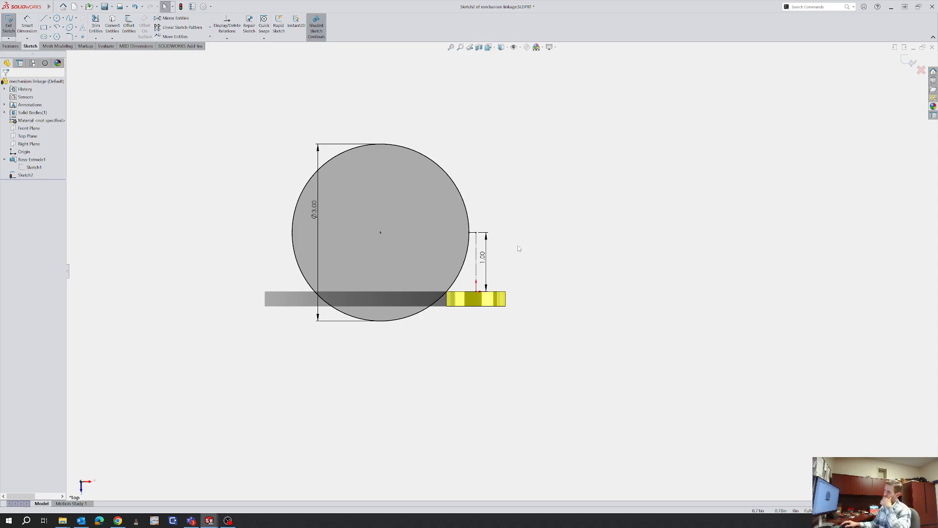
Delete the 1 in dimension and both construction lines joining the origin to the circle
scroll(493, 269, down, 2)
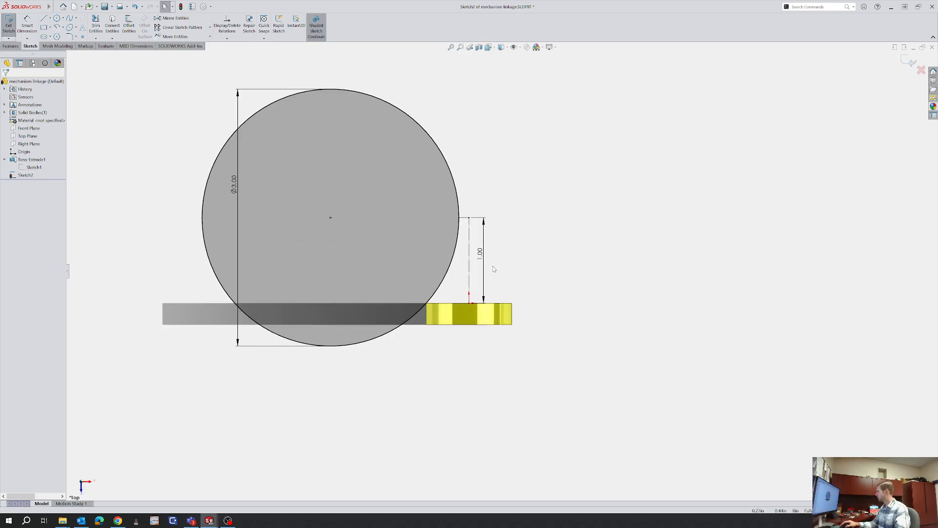
click(484, 260)
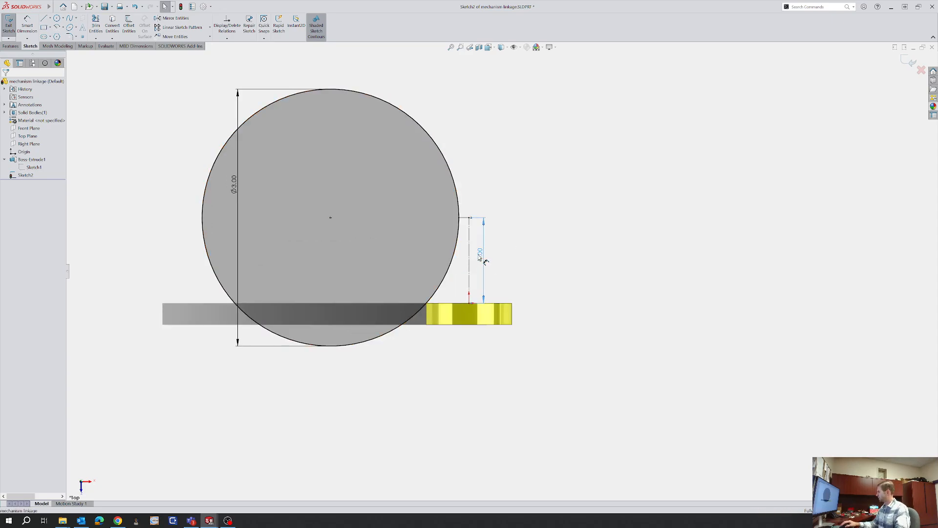
key(Delete)
click(468, 223)
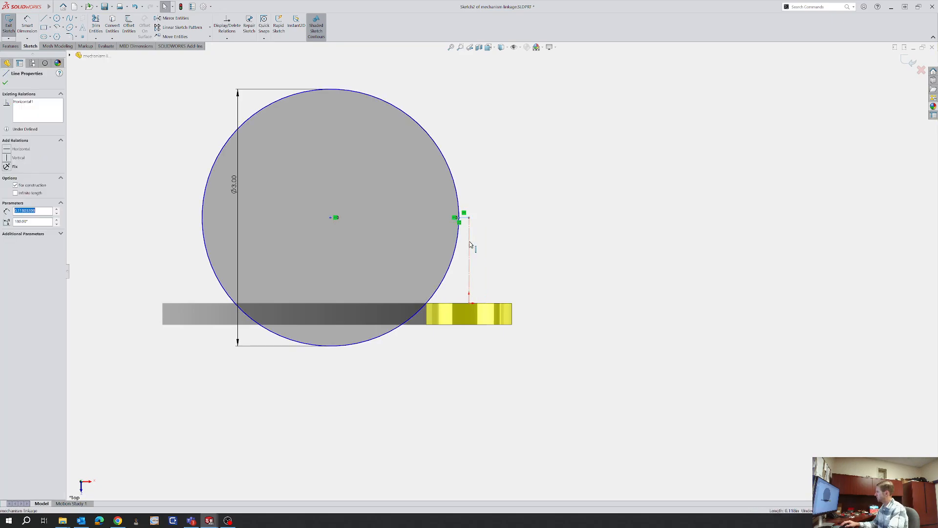
click(492, 249)
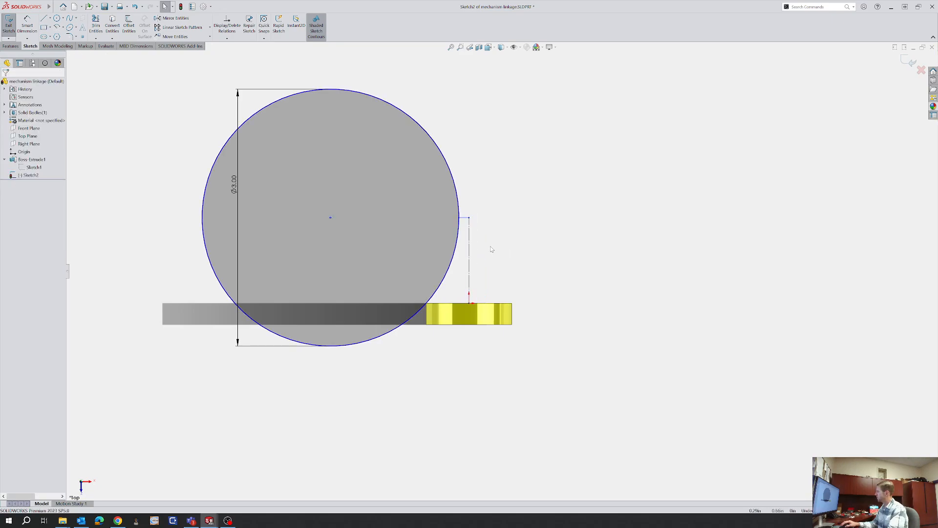
click(467, 227)
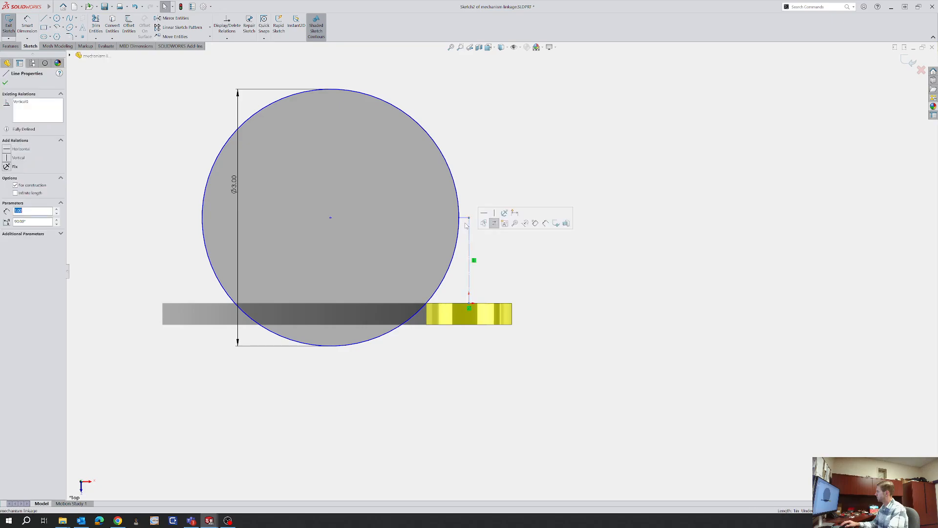
key(Delete)
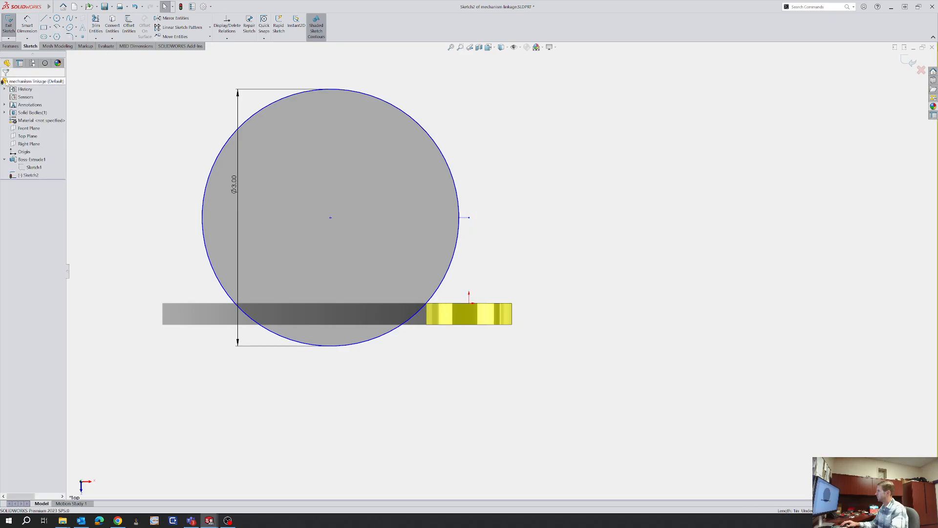
scroll(474, 229, down, 3)
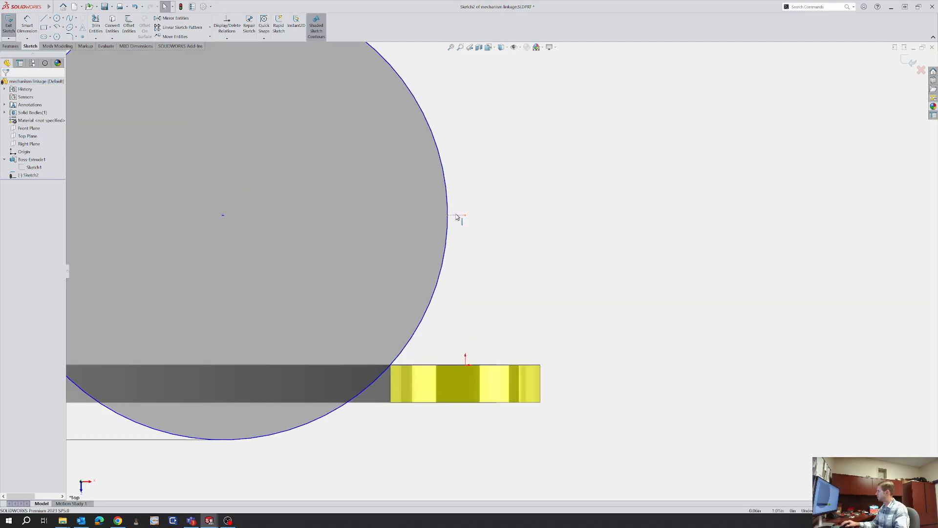
click(456, 215)
key(Delete)
Try a slightly different position for the circle's centre, and delete the circle from the sketch
scroll(491, 247, up, 3)
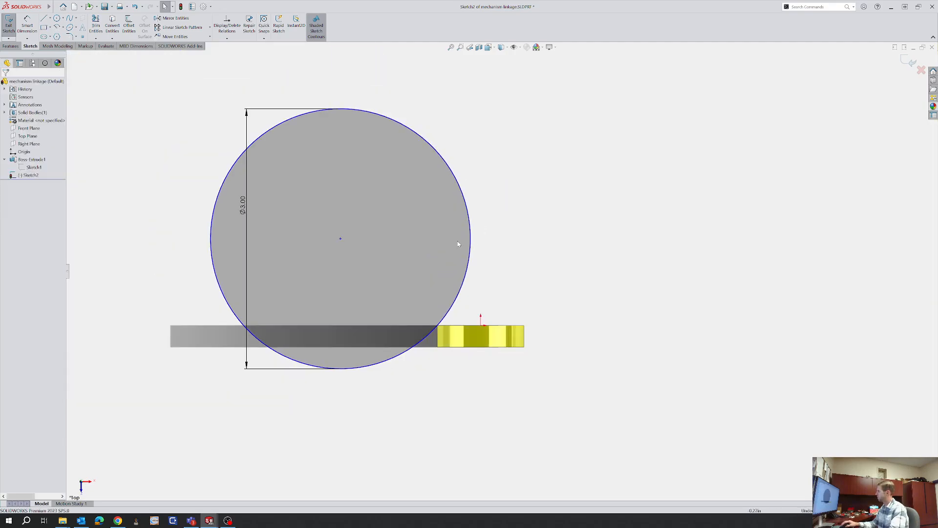
mouse_move(335, 243)
mouse_down()
mouse_move(308, 279)
mouse_move(297, 322)
mouse_move(322, 253)
mouse_up()
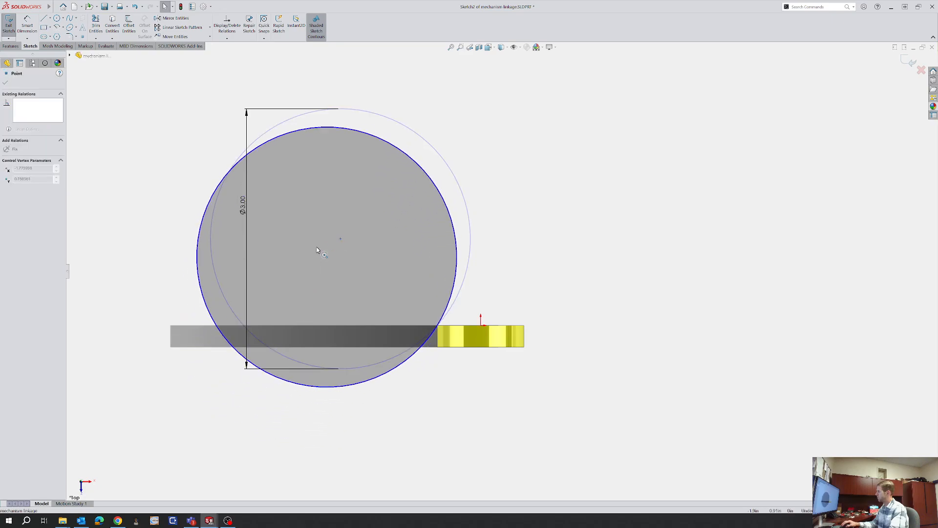
click(459, 255)
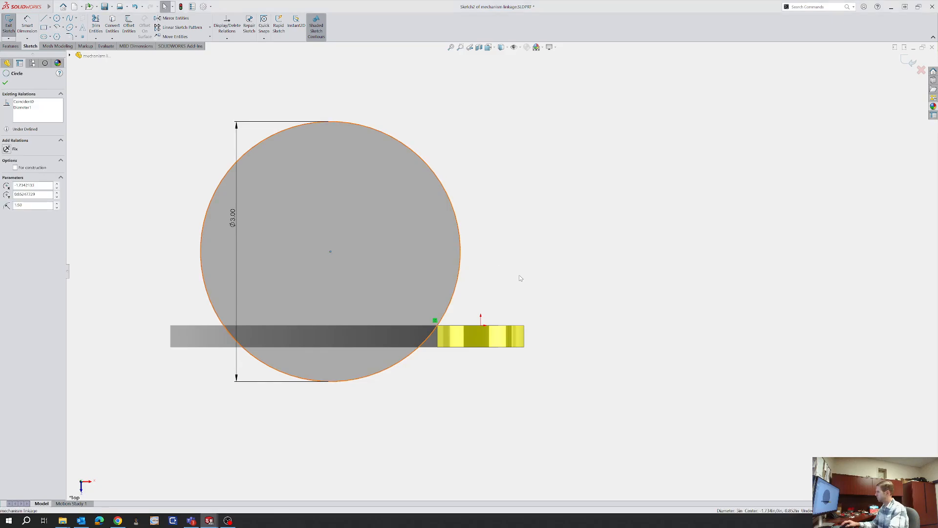
key(Delete)
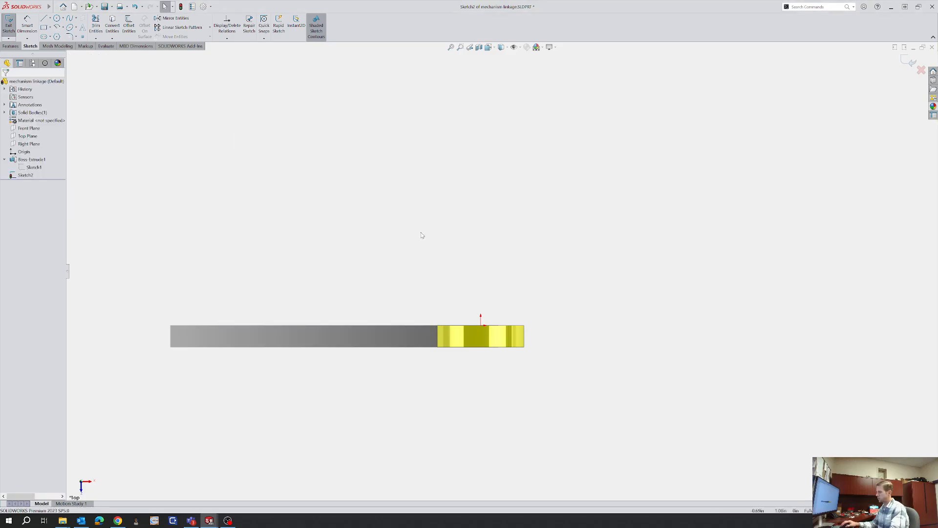
Sketch a vertical line up from the linkage's upper corner where the arm meets the end section, and make it construction geometry
key(l)
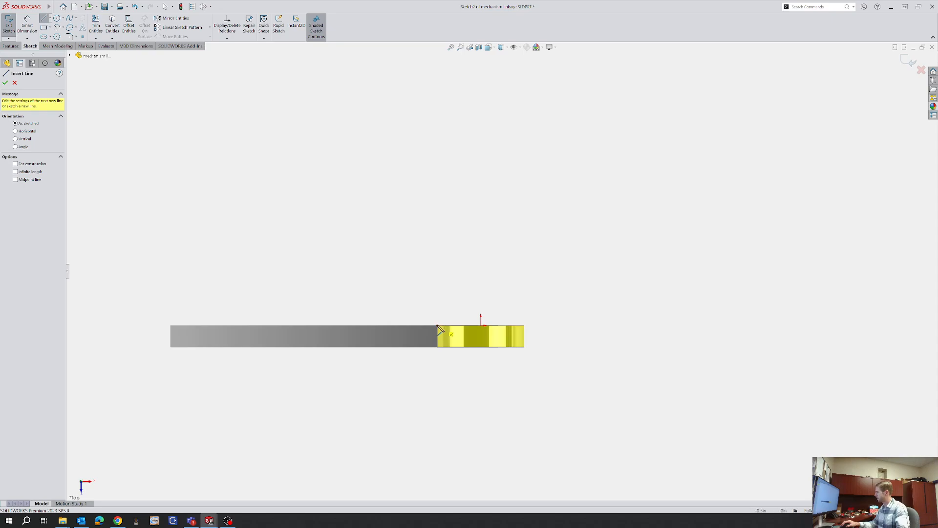
click(438, 326)
click(438, 253)
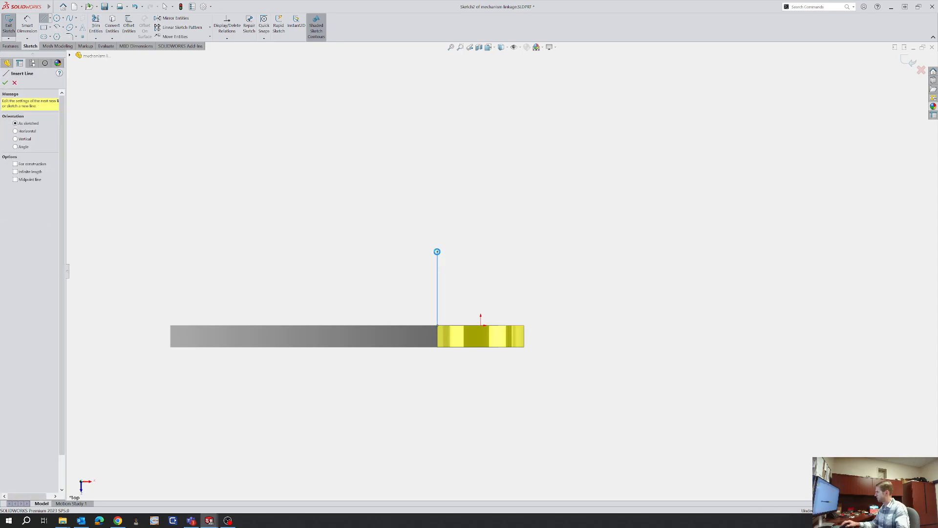
key(Escape)
click(437, 272)
click(475, 245)
click(595, 316)
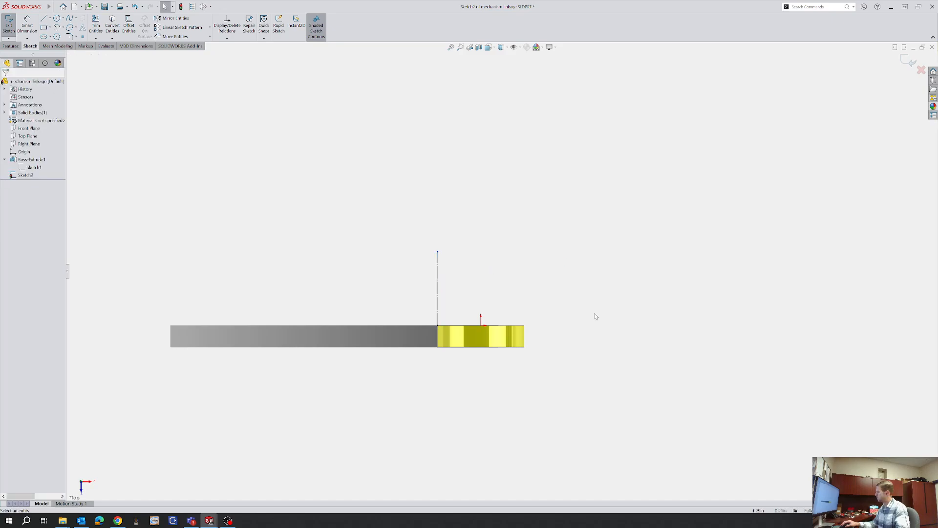
Dimension the vertical construction line rising from the linkage corner and set its length to 1 in
key(d)
click(439, 302)
click(469, 297)
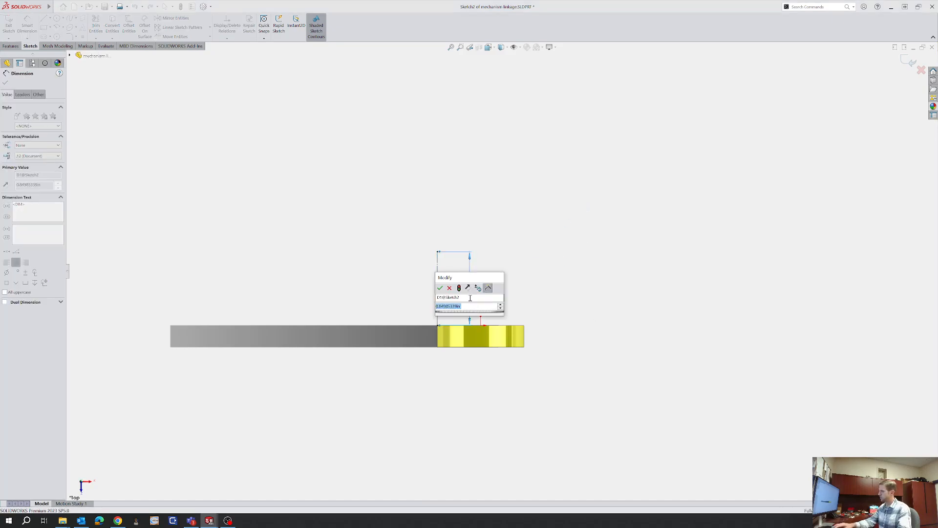
key(Return)
key(Escape)
Sketch a circle about 2.04 in in diameter above the arm, passing through the construction line's upper endpoint
right_click(362, 217)
click(360, 182)
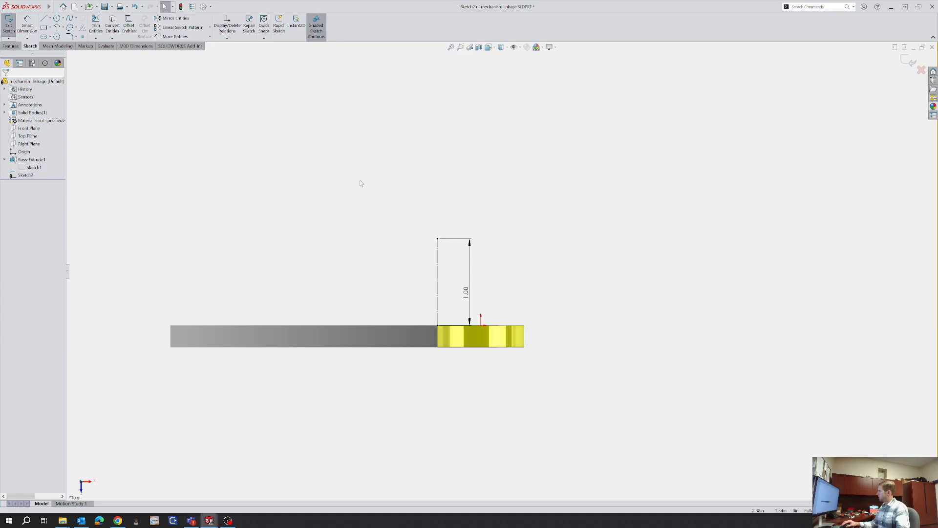
right_drag(360, 182, 352, 260)
drag(350, 239, 437, 239)
key(Escape)
Dimension the circle and set its diameter to 1.5 in
key(d)
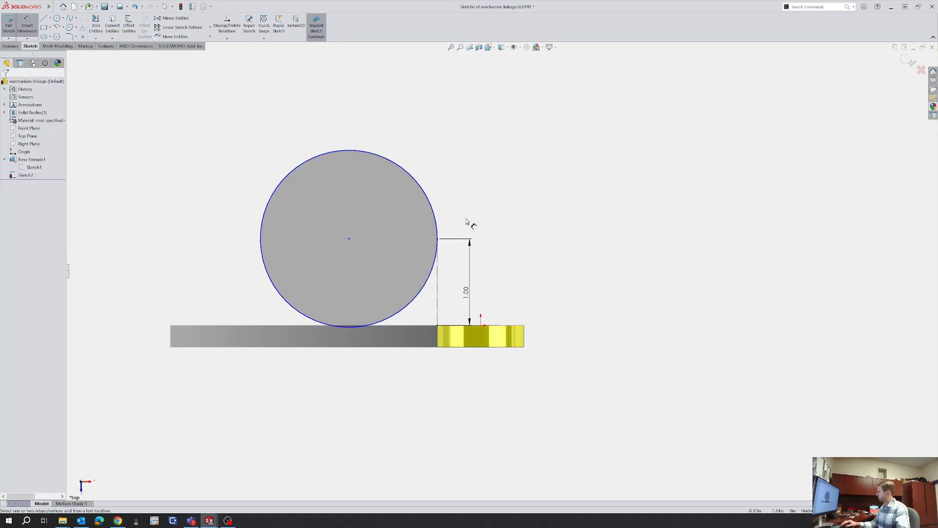
click(434, 212)
click(216, 232)
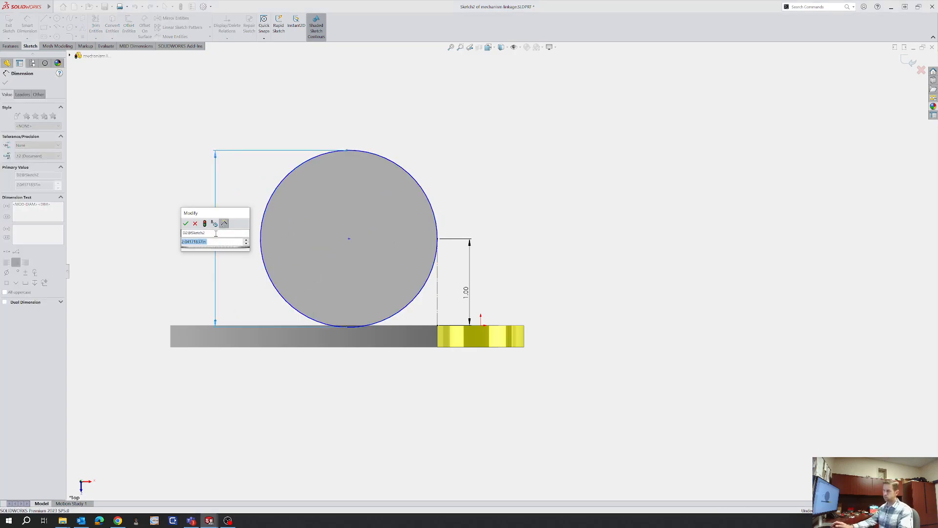
text(1.5)
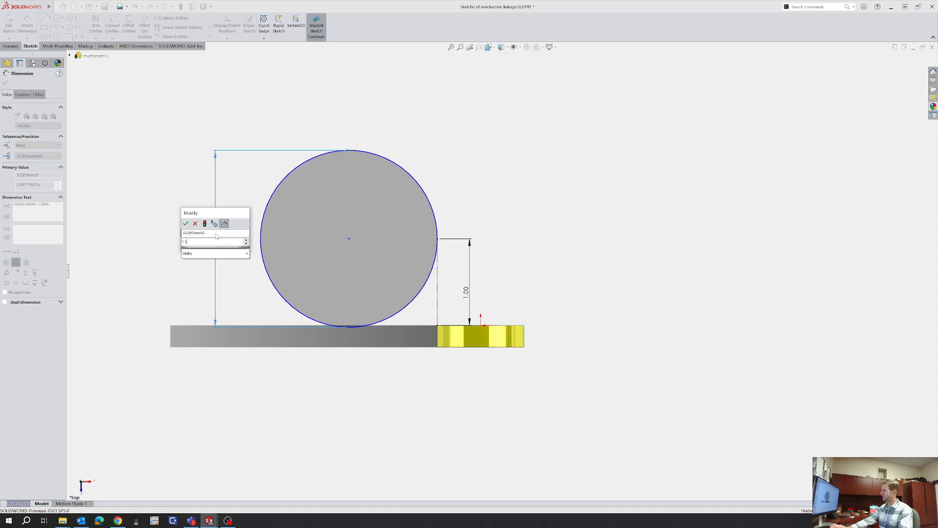
key(Return)
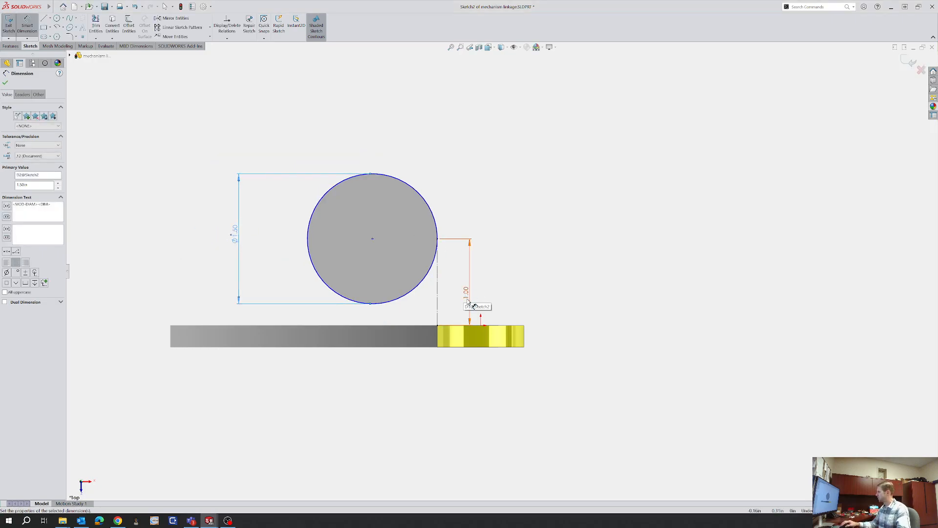
key(Escape)
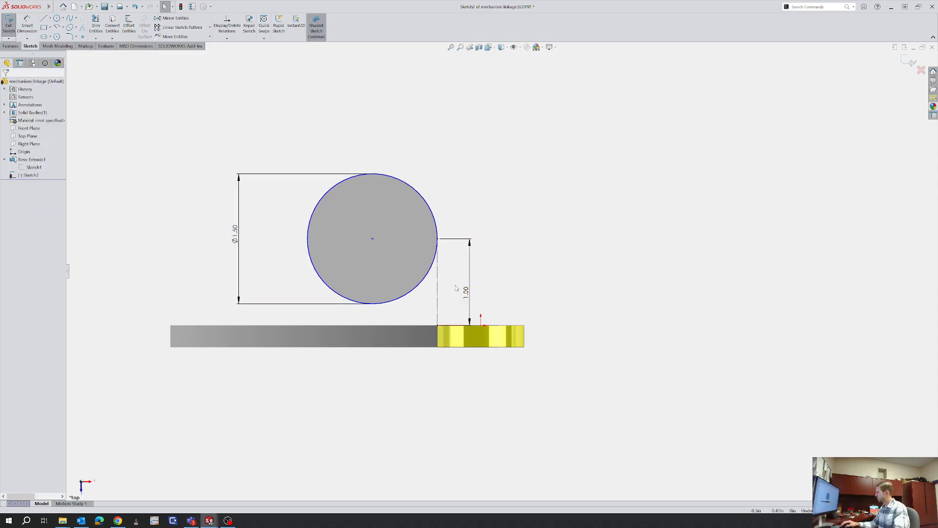
Sketch a neck about 0.15 in wide from the circle's edge down to the linkage corner, and make the construction line solid geometry
key(l)
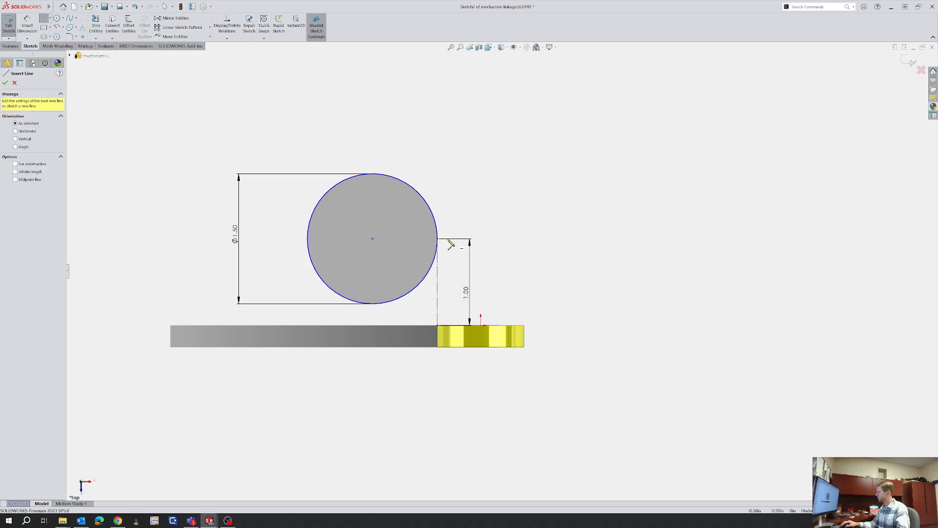
click(450, 238)
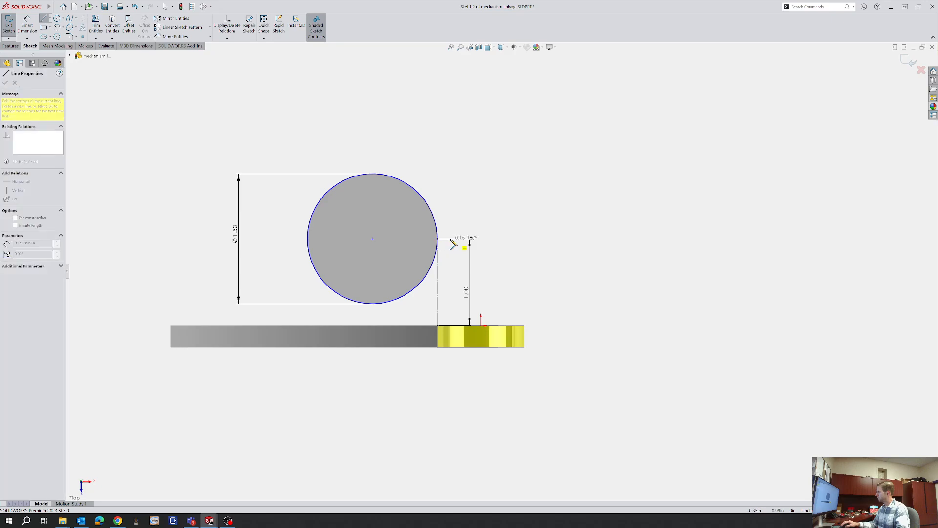
click(451, 325)
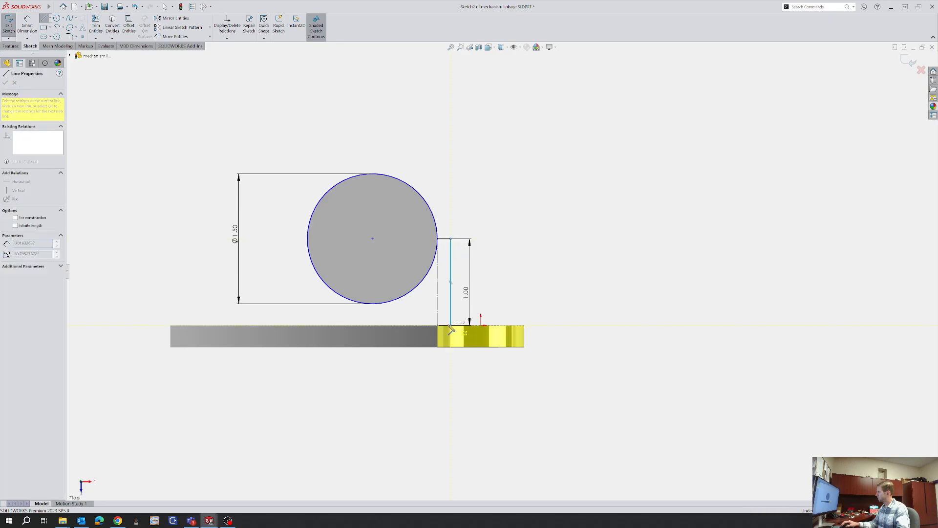
click(437, 325)
key(Escape)
click(437, 313)
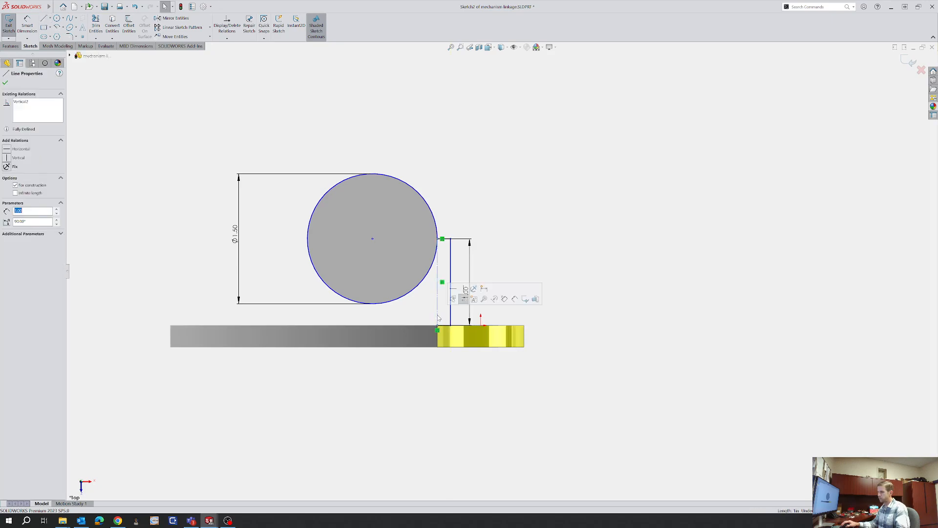
click(465, 297)
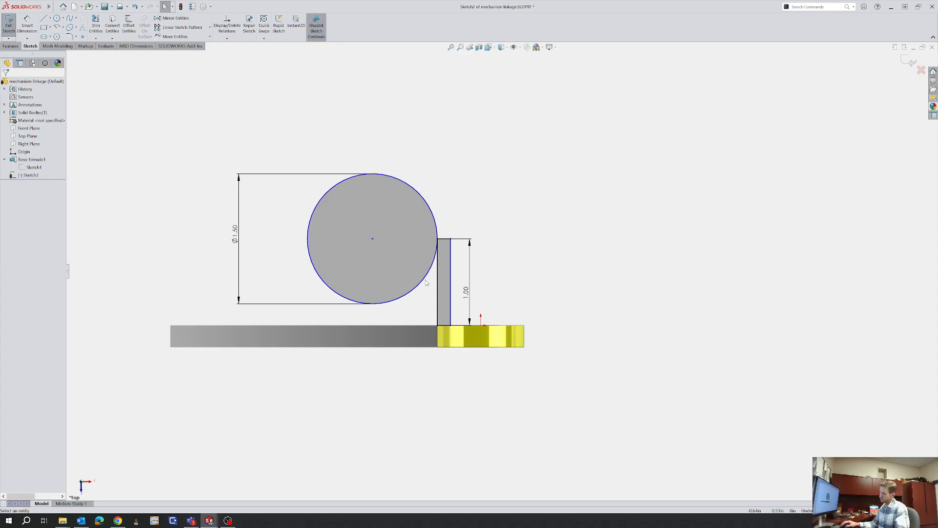
Sketch a short diagonal line crossing from inside the neck through the circle's lower edge
key(l)
click(434, 261)
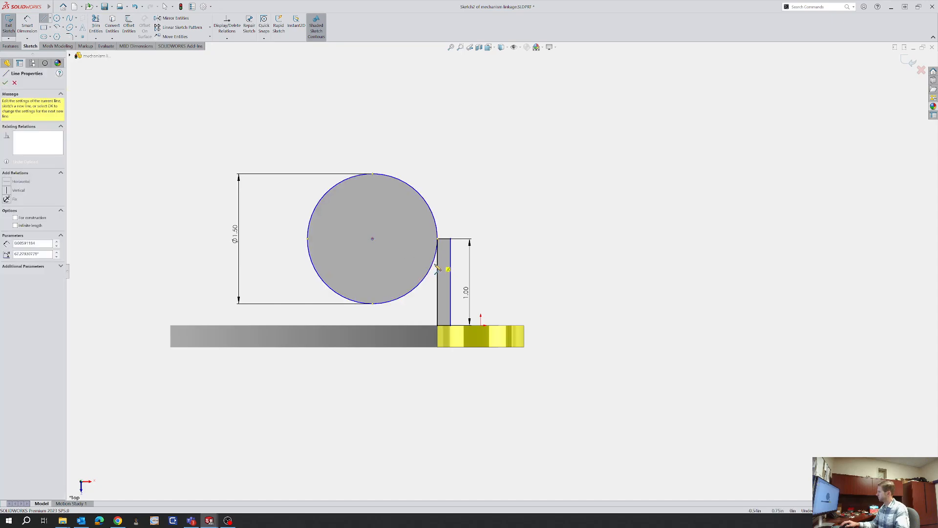
key(Escape)
key(l)
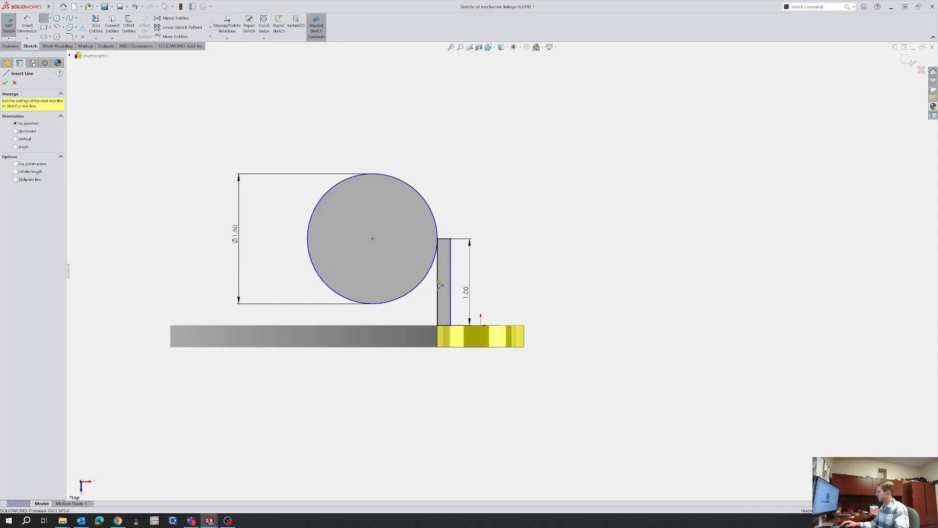
drag(442, 279, 423, 255)
key(Escape)
scroll(436, 282, down, 3)
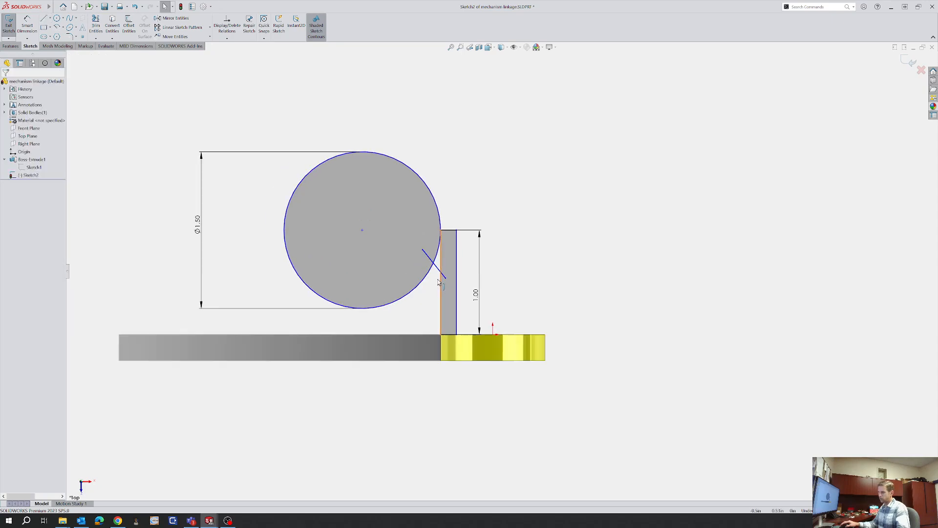
Trim the diagonal's overhanging ends and the circle and neck edges above it so both shapes join into one profile
key(t)
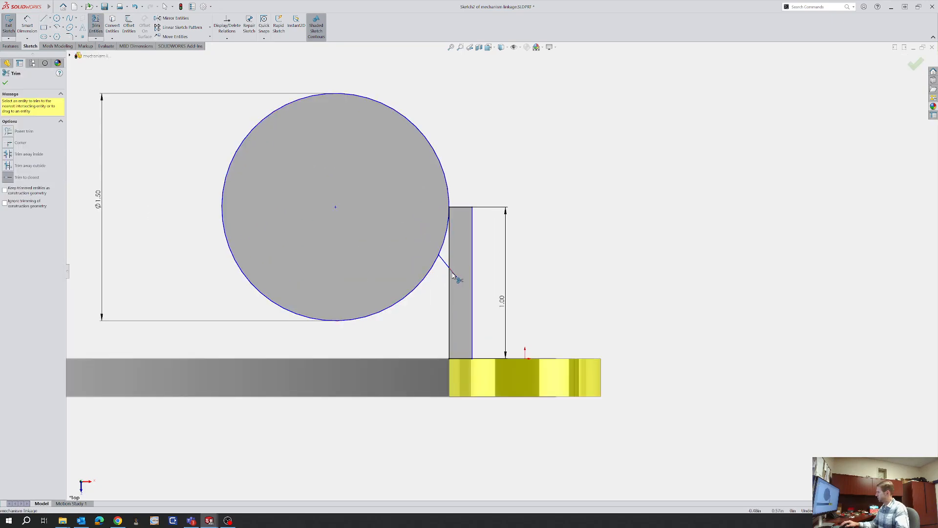
click(449, 254)
click(443, 242)
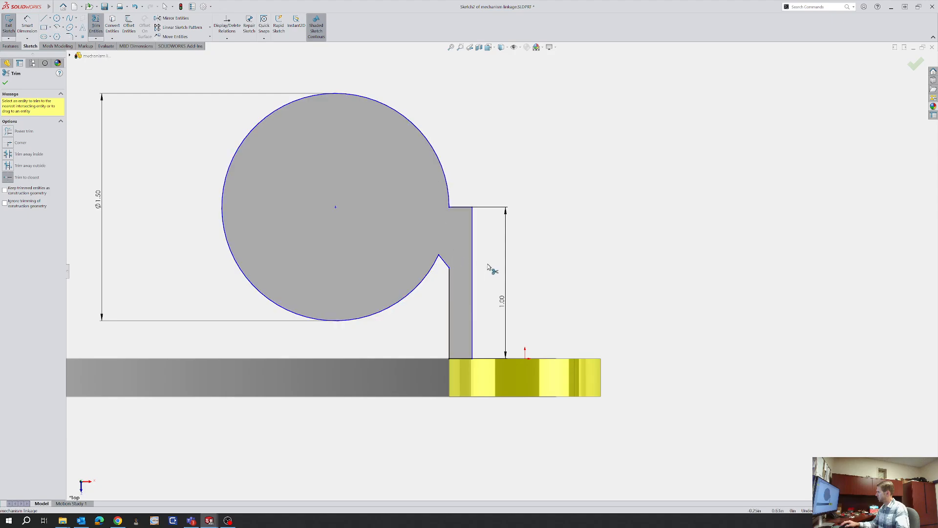
scroll(494, 274, up, 2)
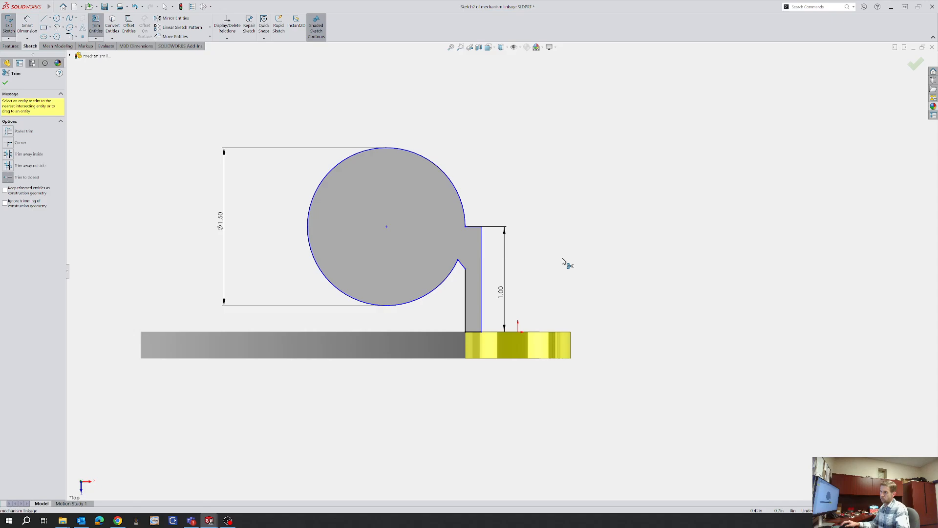
key(Escape)
Set the circle's diameter to 1.75 in and exit the sketch
double_click(222, 222)
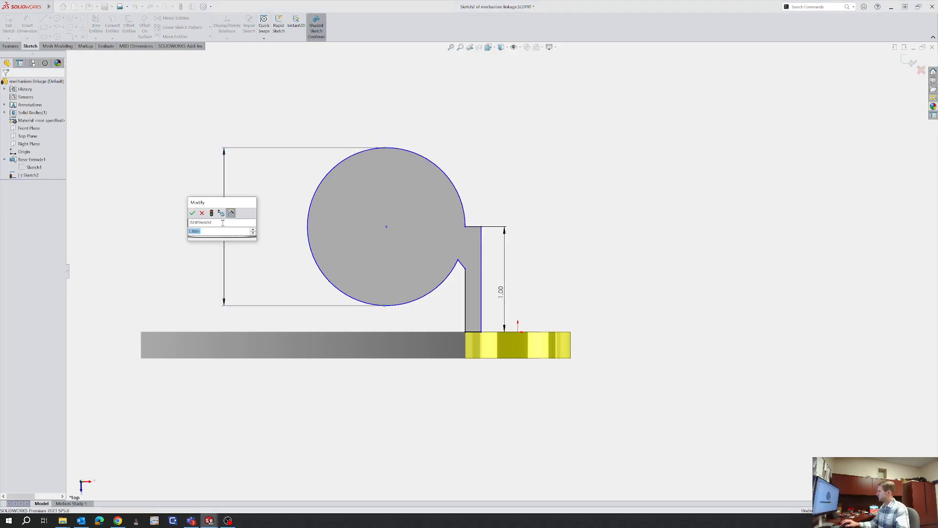
text(1.75)
key(Return)
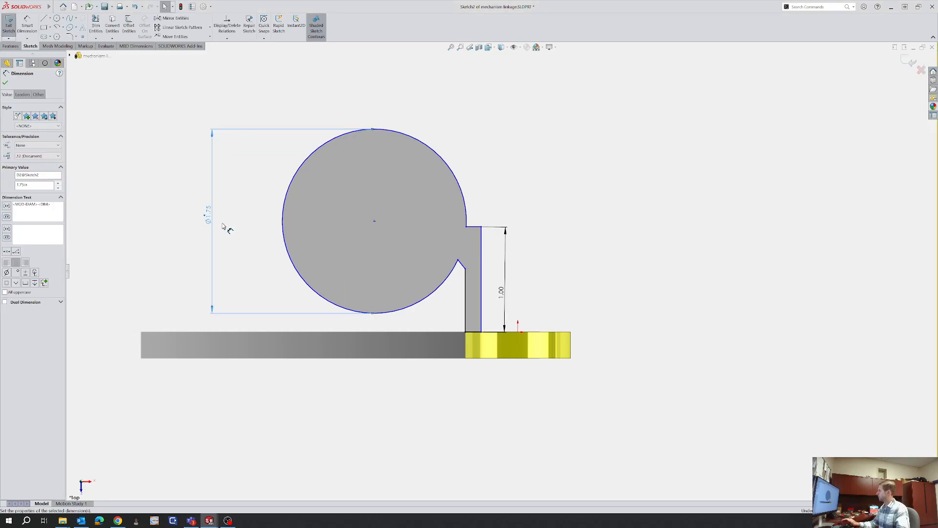
click(578, 263)
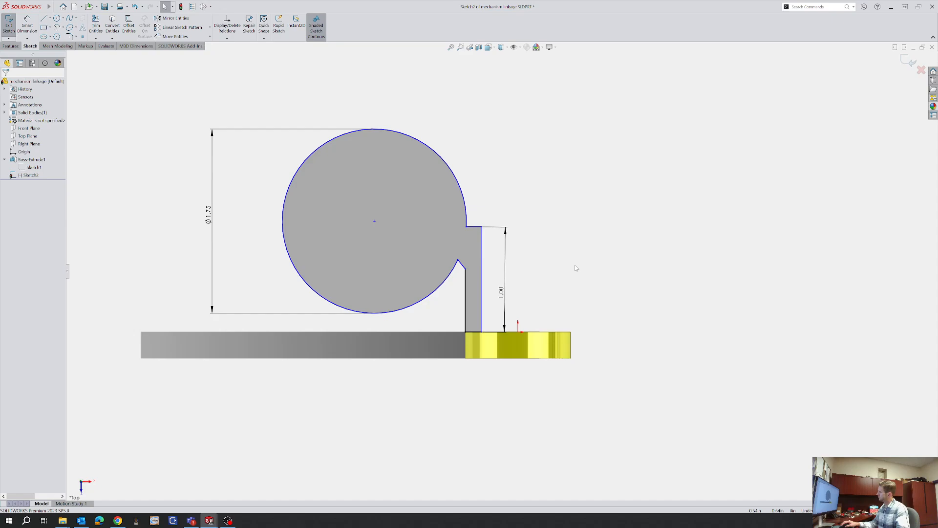
click(911, 64)
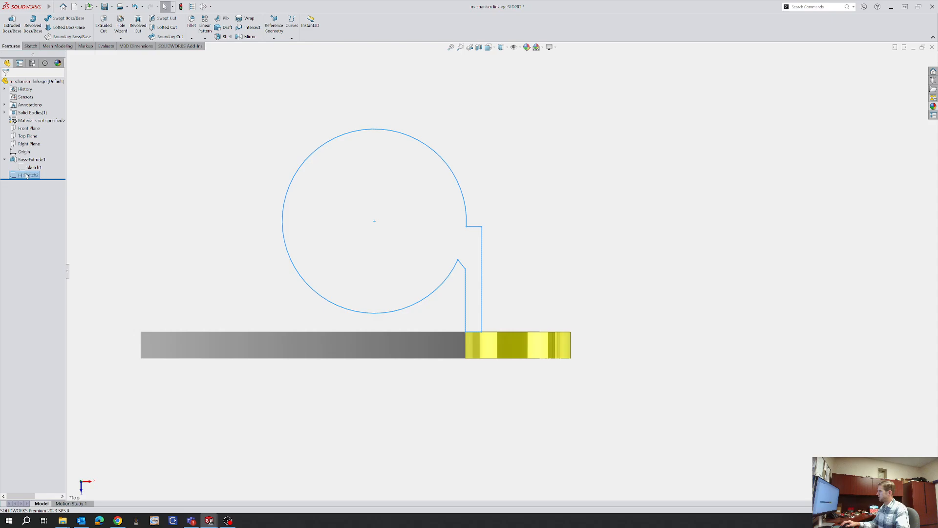
Switch to the renu mower assembly and measure the diameter of the wheel mount's vertical post
click(11, 177)
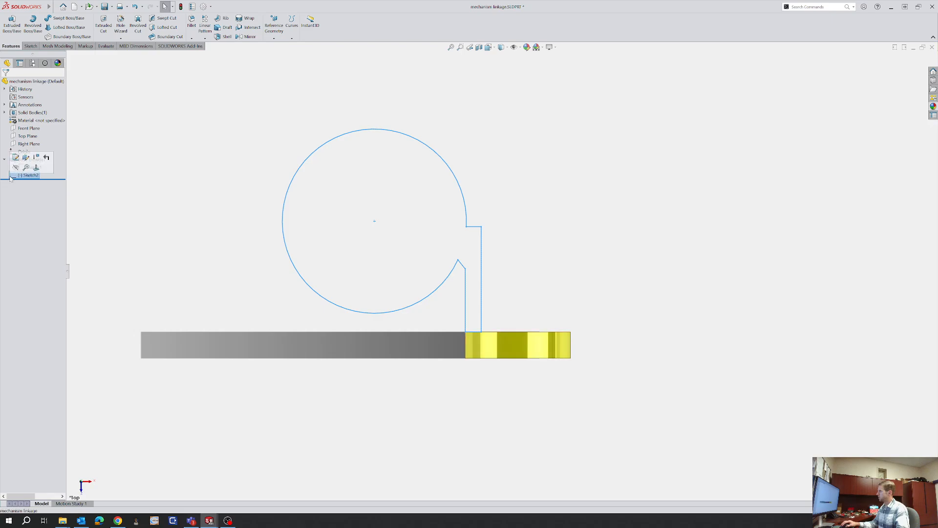
mouse_move(209, 521)
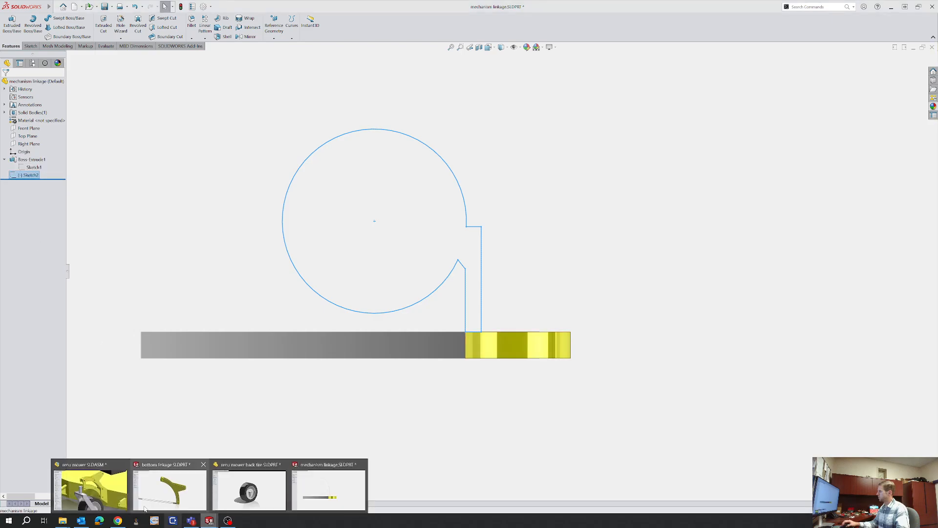
click(90, 489)
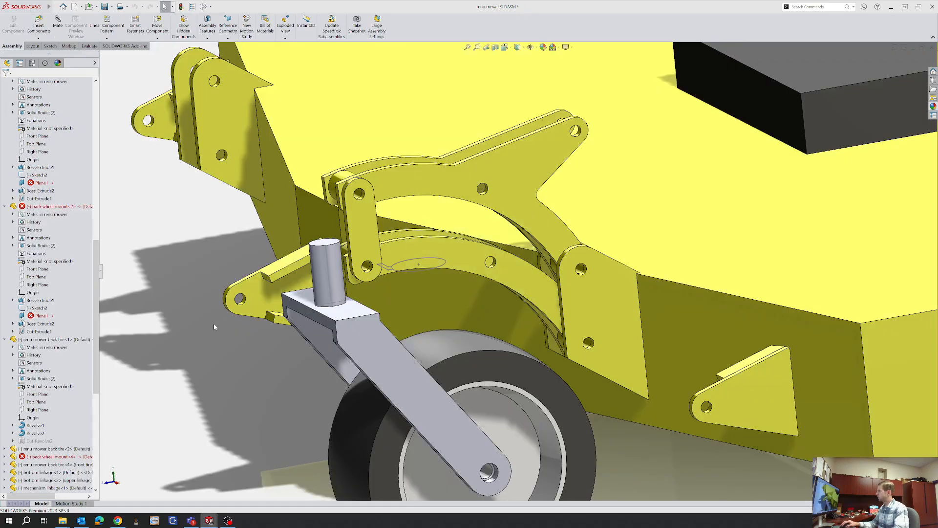
click(89, 46)
click(99, 28)
click(330, 281)
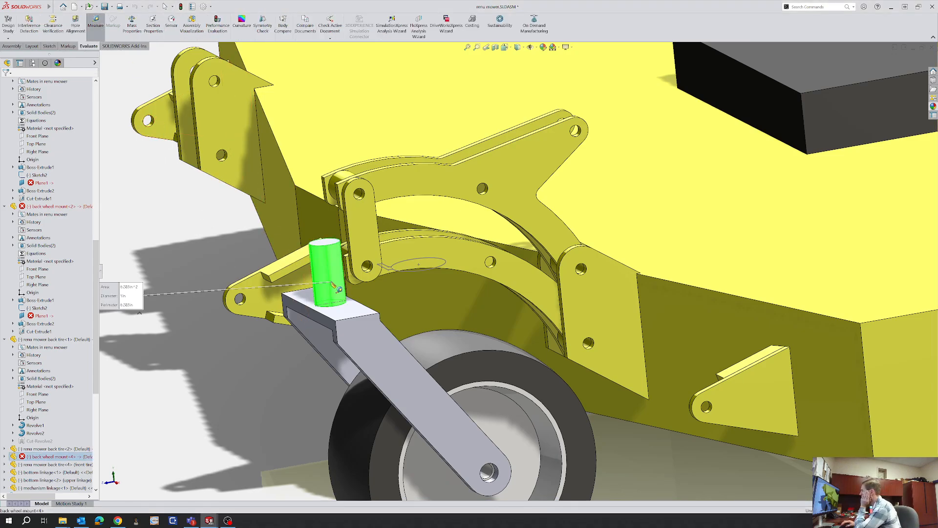
key(z)
key(Escape)
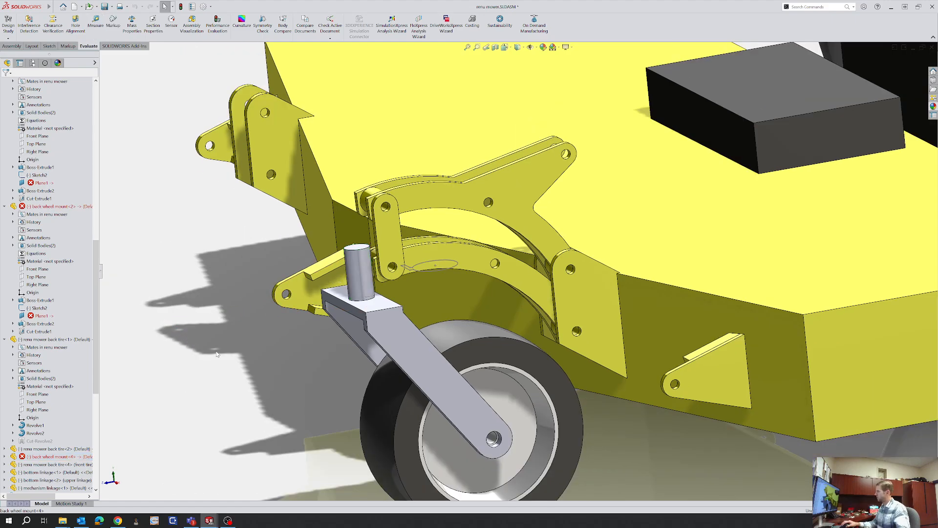
Return to the mechanism linkage part, reopen the profile sketch and draw a concentric inner circle about 1.25 in in diameter
mouse_move(208, 522)
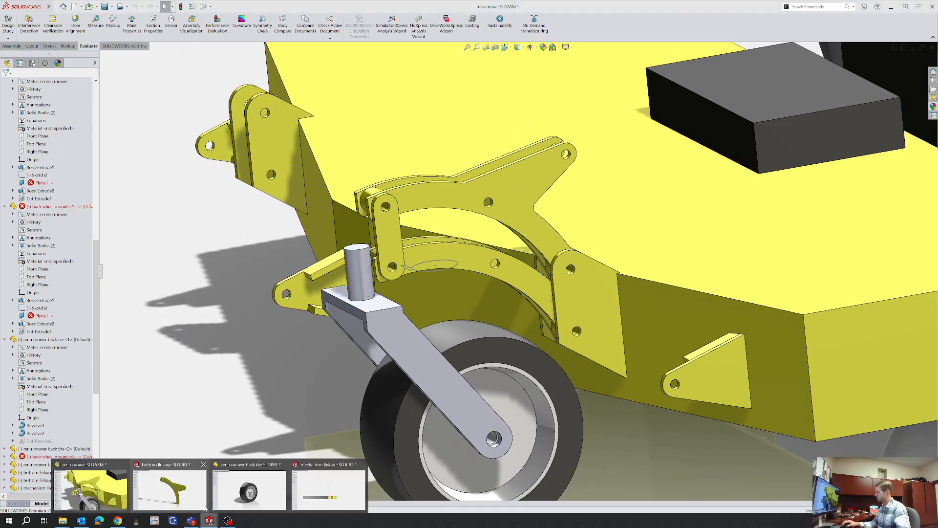
click(343, 499)
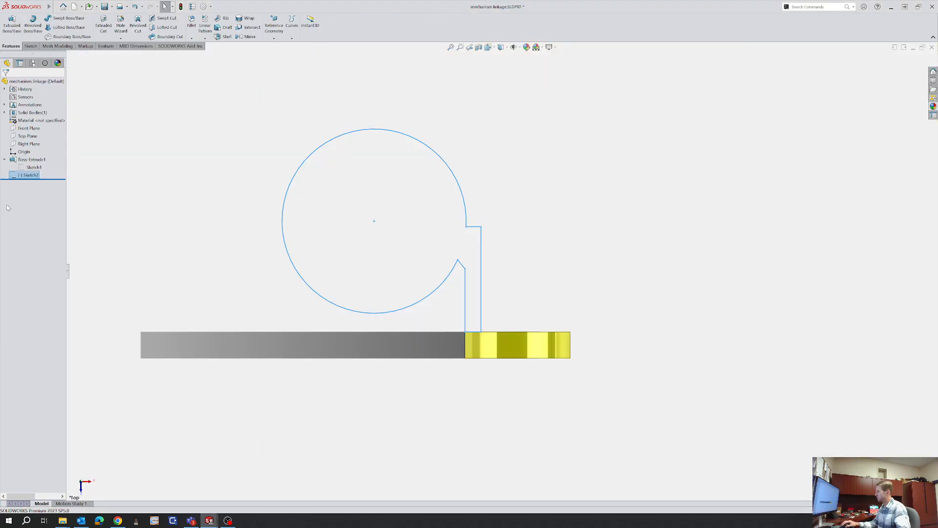
click(20, 164)
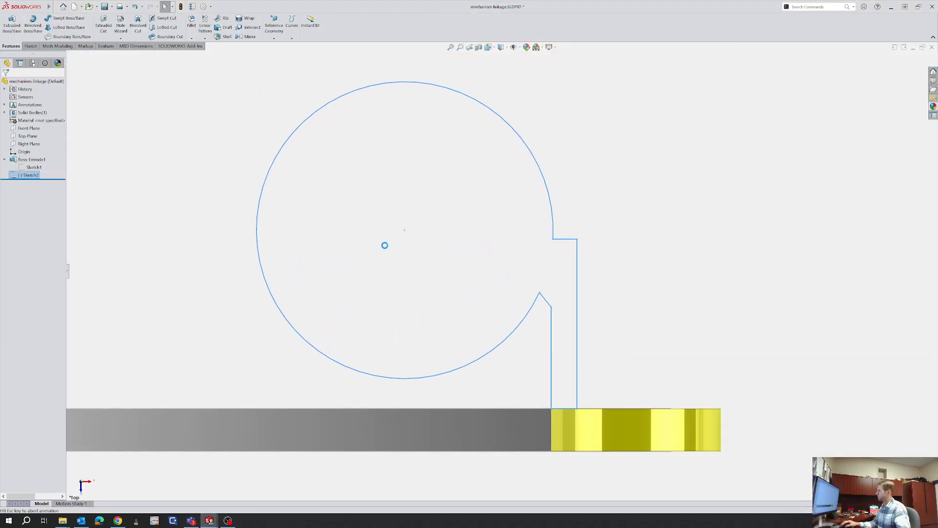
scroll(502, 270, up, 4)
key(c)
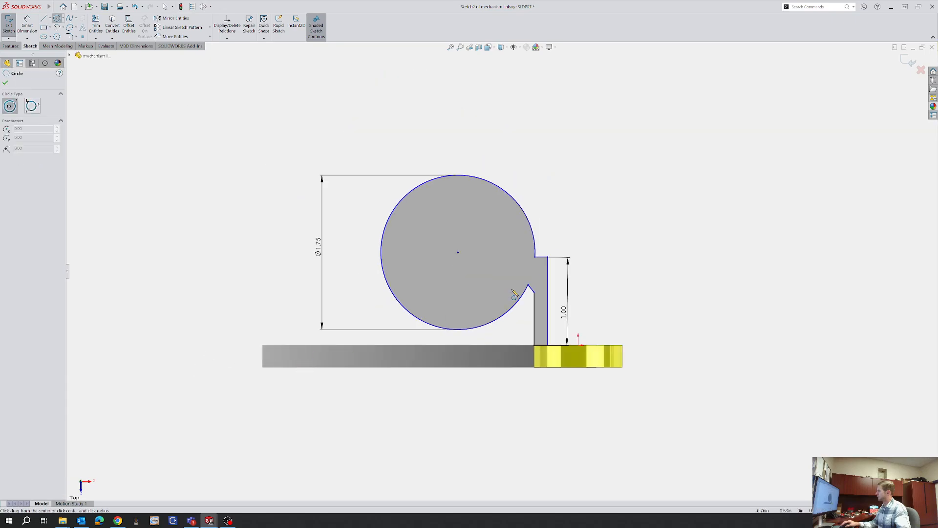
click(458, 253)
click(484, 204)
key(Escape)
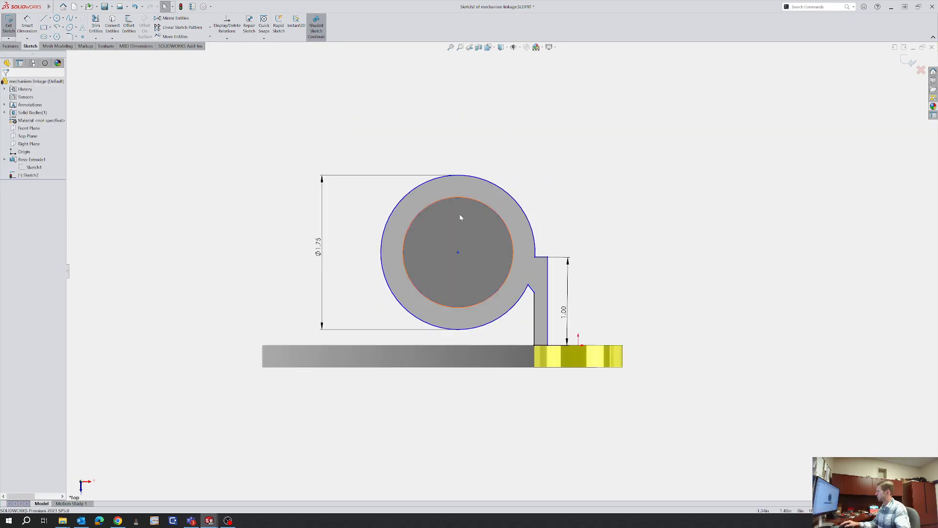
Dimension the inner circle and set its diameter to 1 in
key(d)
click(428, 298)
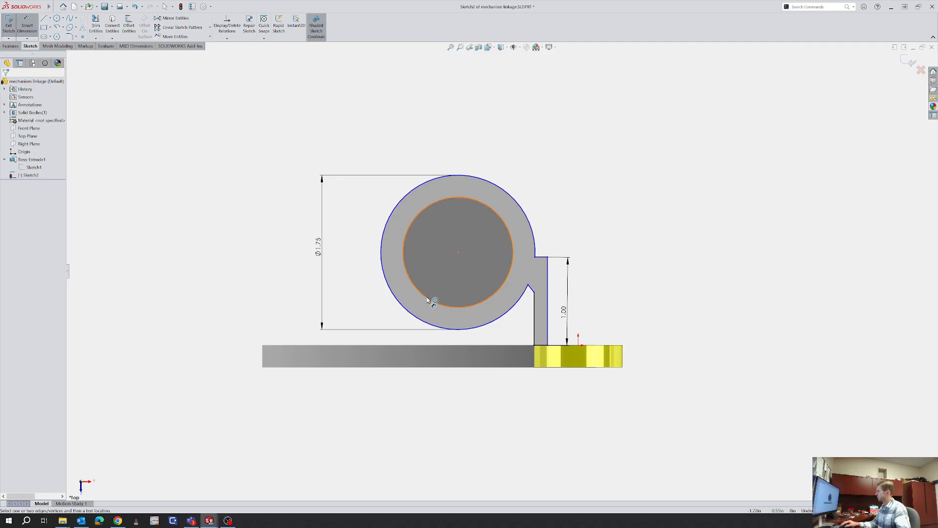
click(405, 363)
text(1.250085in)
key(Return)
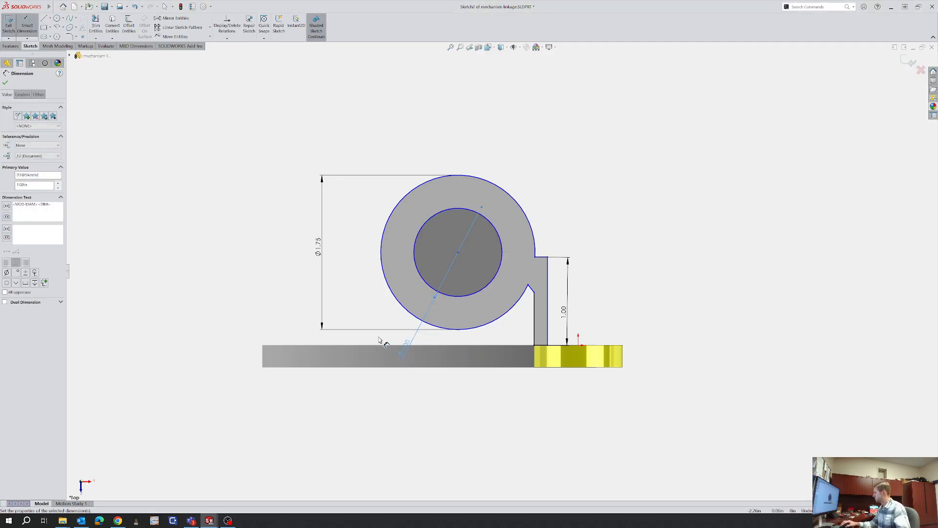
key(Escape)
Set the ring's outer circle diameter to 1.125 in and exit the profile sketch
scroll(253, 245, down, 3)
double_click(153, 245)
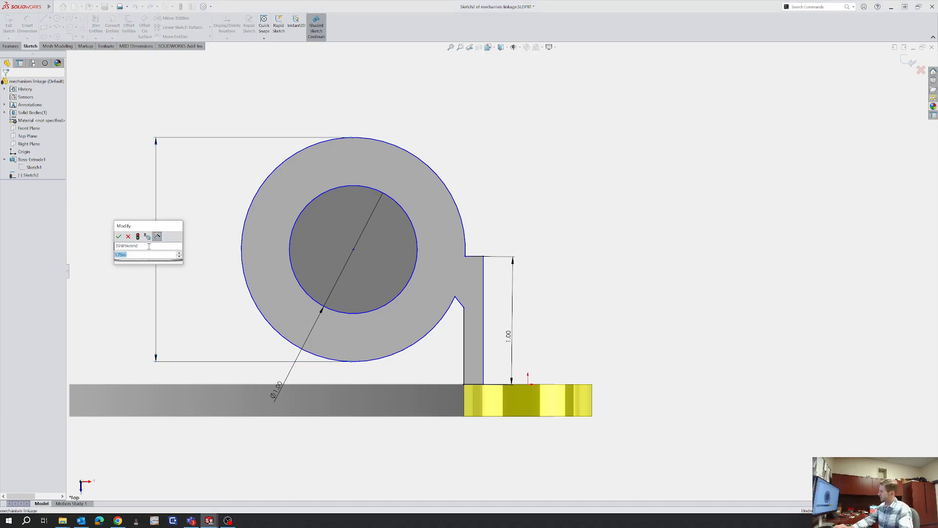
text(1)
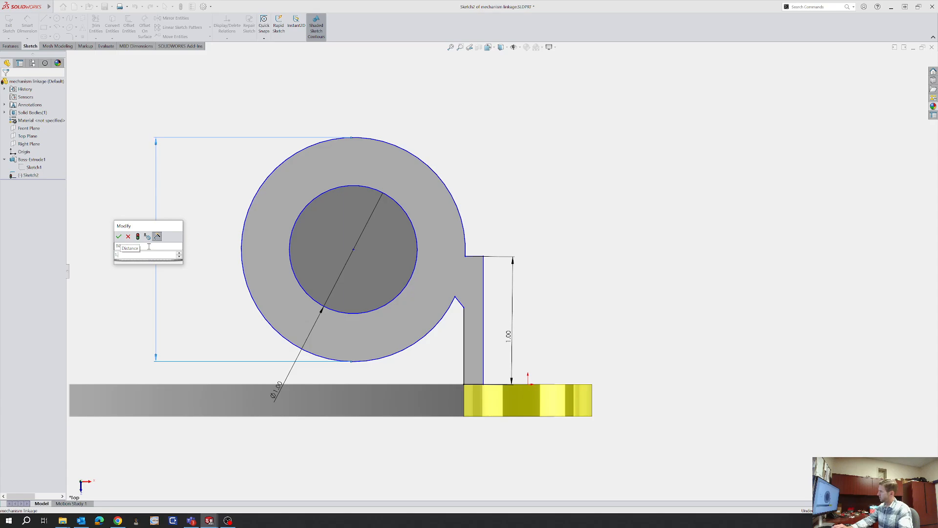
text(.125)
key(Return)
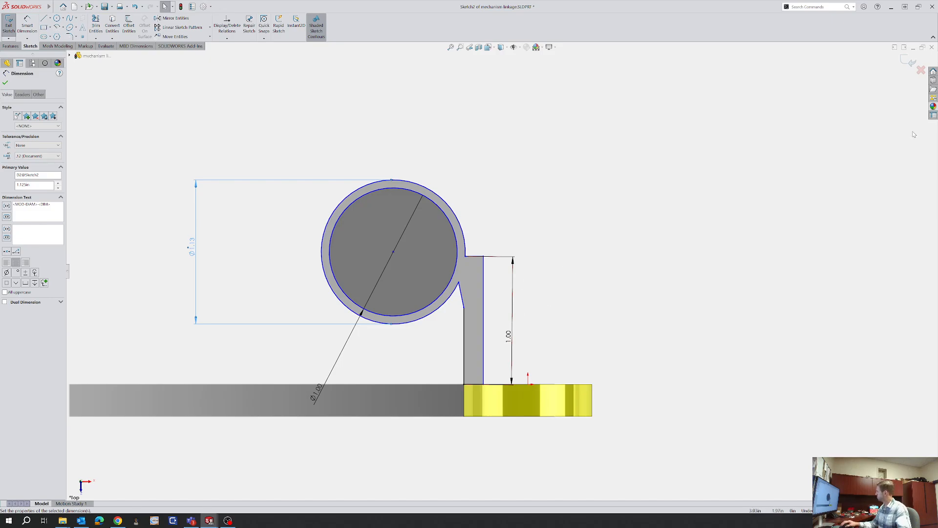
click(909, 61)
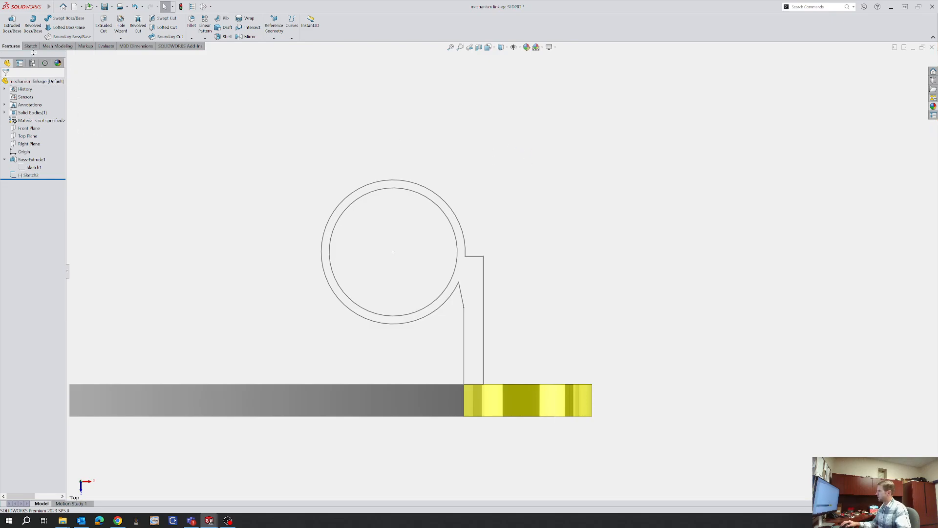
click(11, 23)
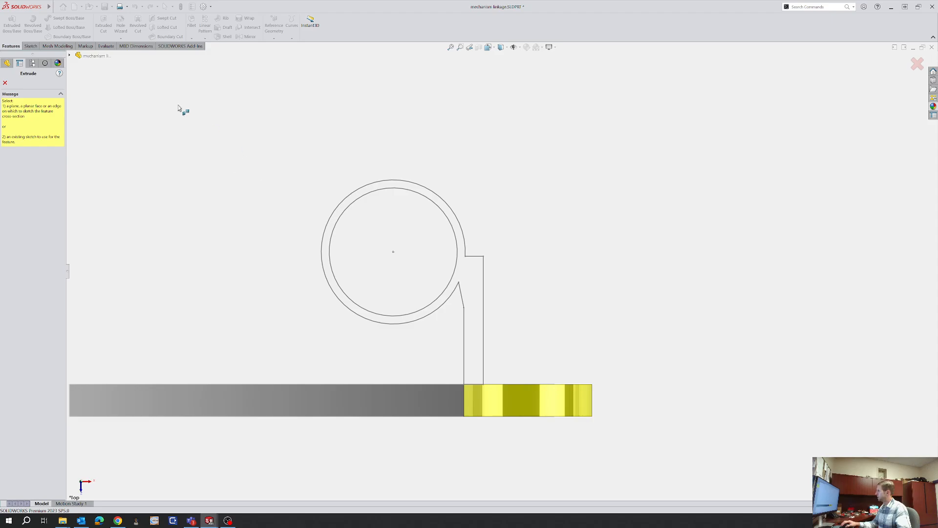
click(70, 56)
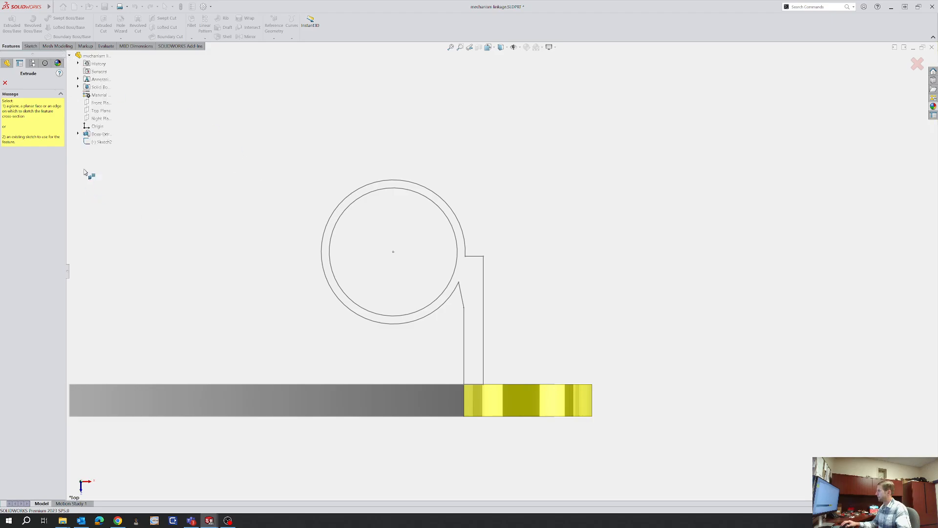
click(101, 142)
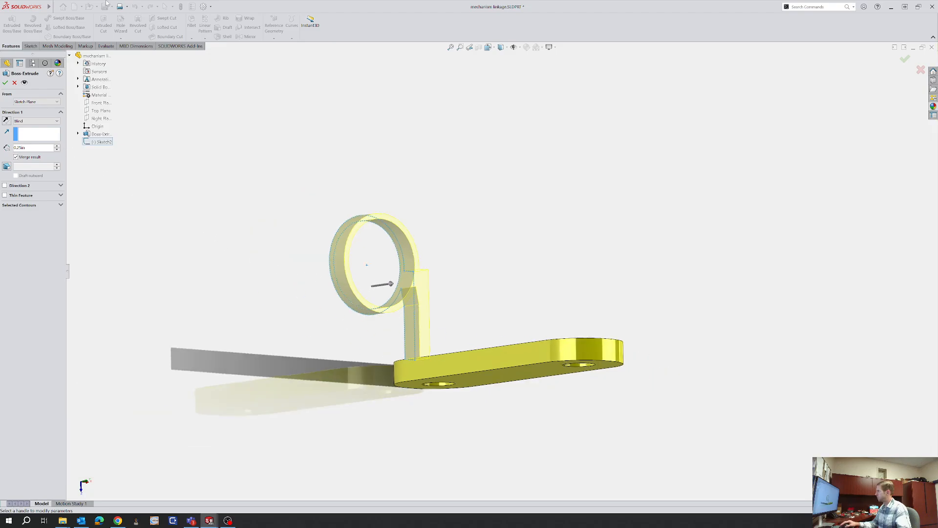
click(15, 84)
Turn on the display of the model's tangent edges
click(55, 7)
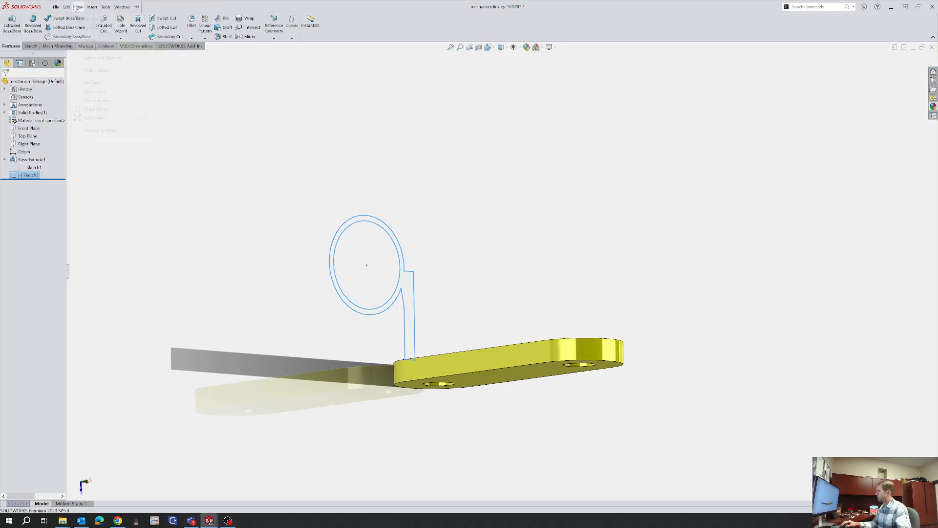
mouse_move(78, 7)
mouse_move(135, 40)
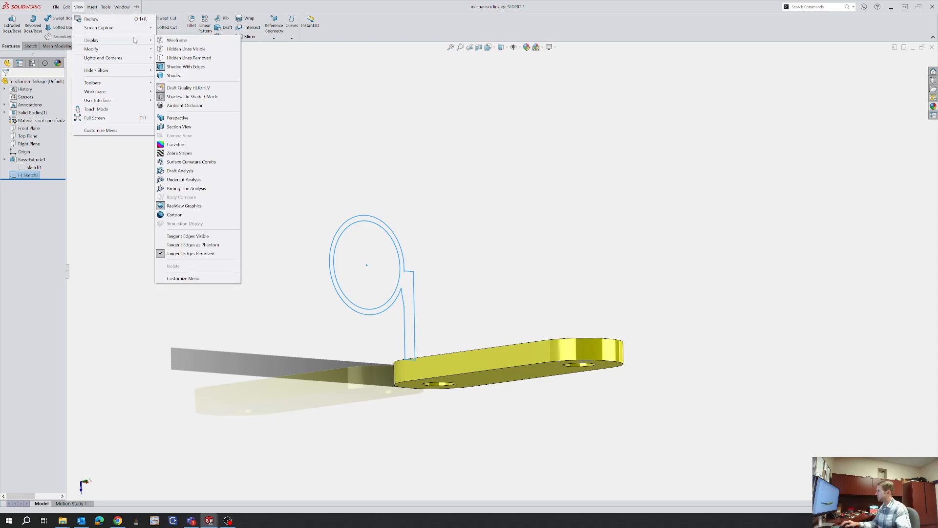
click(186, 244)
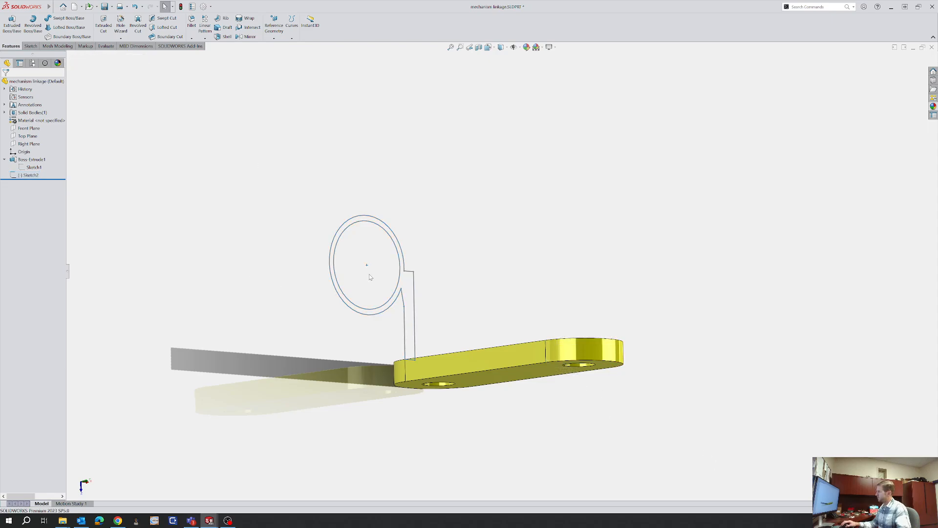
Extrude the ring-and-neck sketch Up To Vertex, ending at the tangent edge at the far end of the plate's straight side, with results merged
click(12, 22)
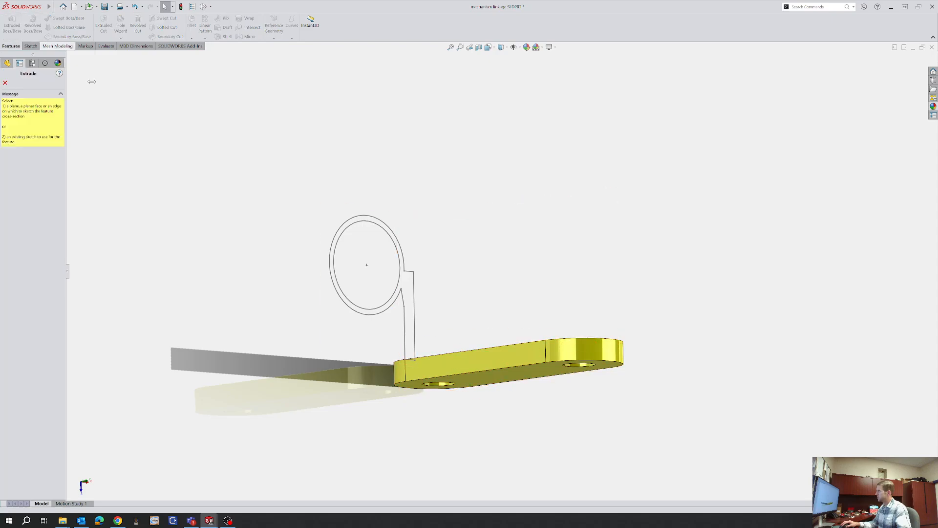
click(101, 142)
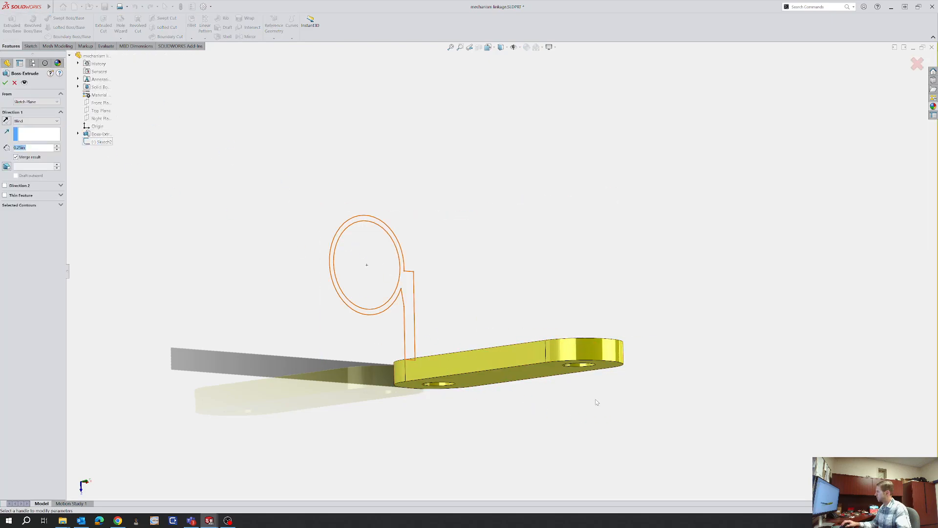
text(2)
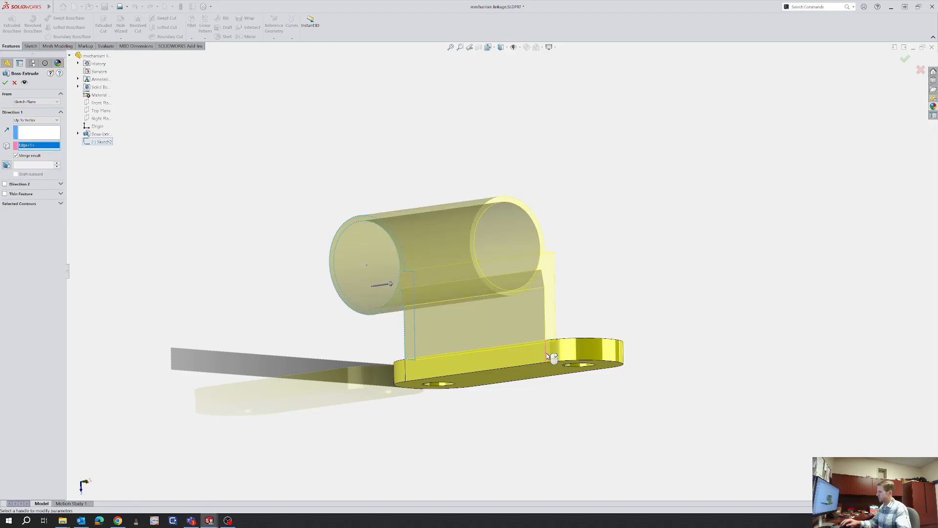
key(Return)
Create a reference plane coincident with the neck's narrow end face beside the tube
mouse_move(546, 356)
middle_down()
mouse_move(531, 267)
mouse_move(601, 310)
mouse_move(550, 355)
mouse_move(557, 352)
middle_up()
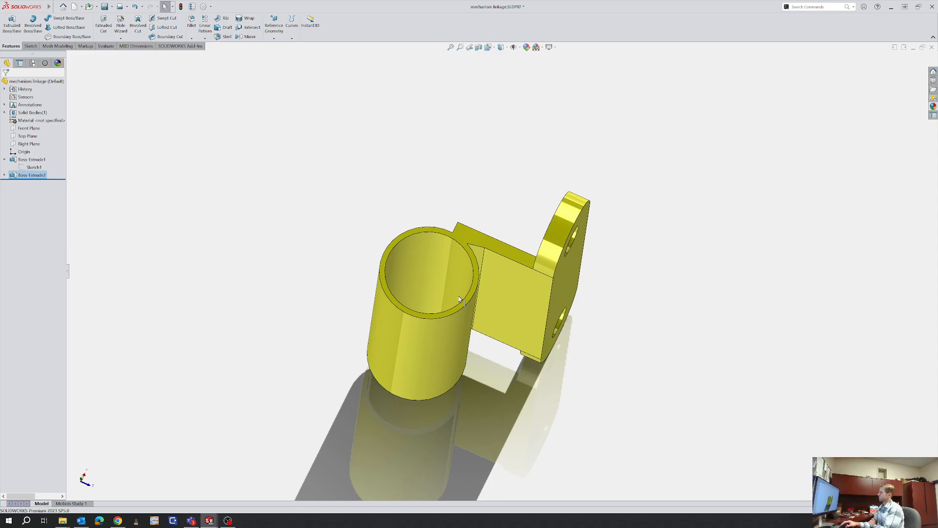
middle_drag(461, 299, 561, 356)
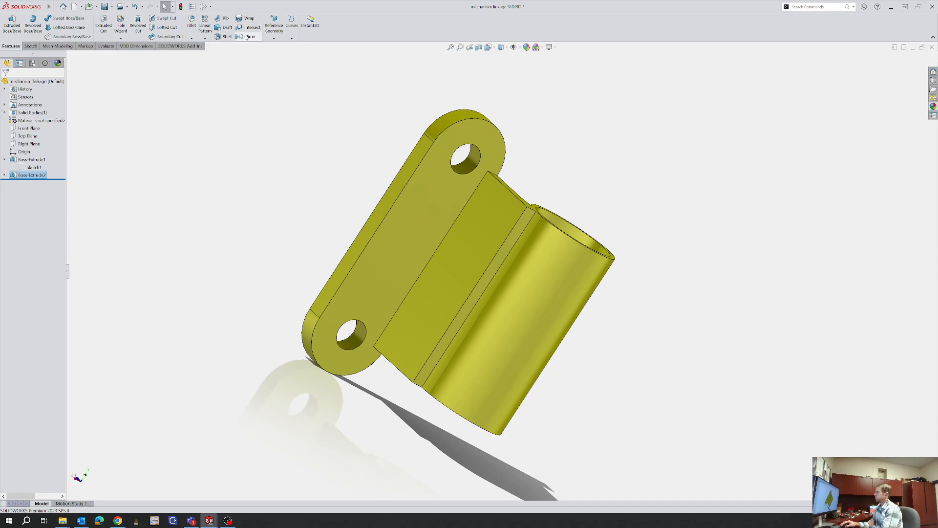
click(272, 29)
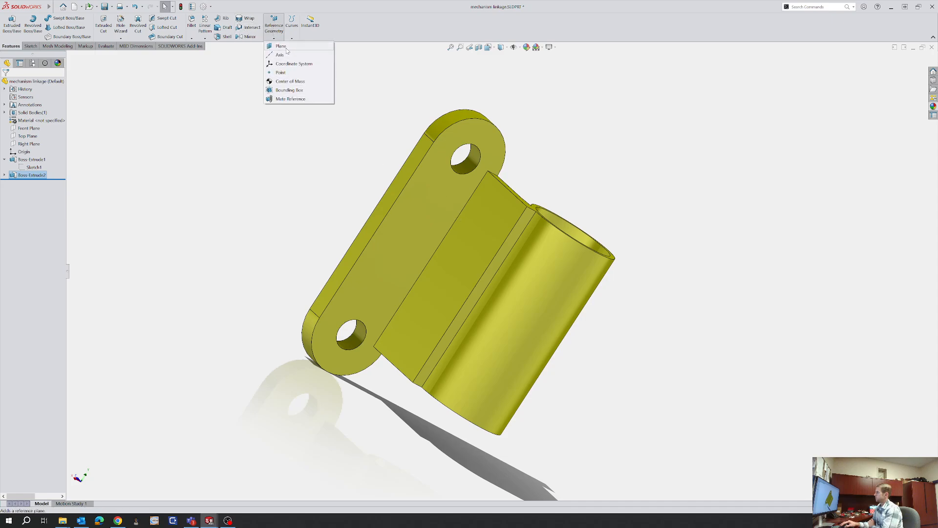
click(286, 47)
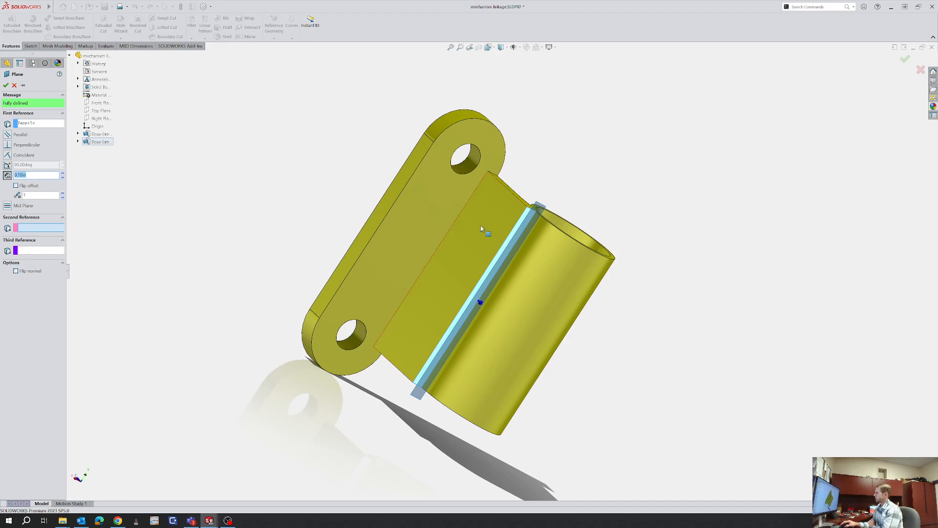
middle_drag(482, 229, 479, 250)
click(7, 155)
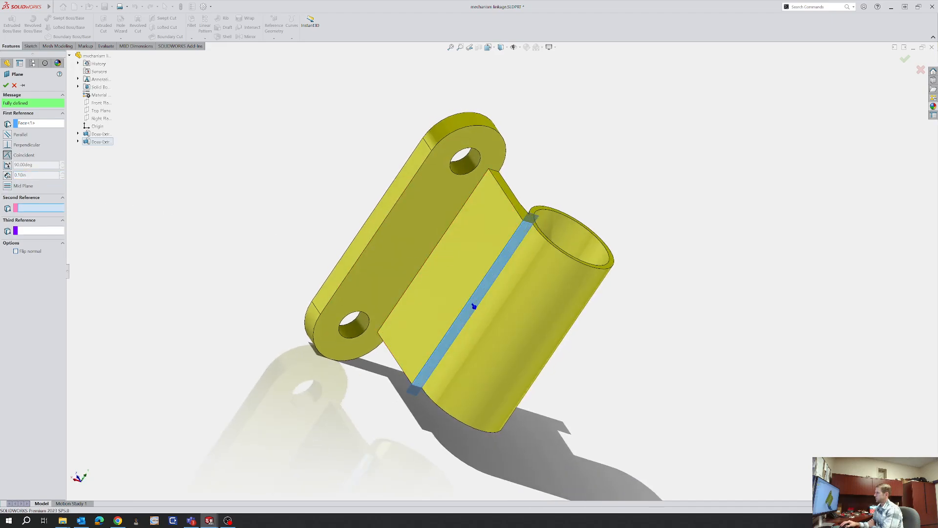
click(5, 86)
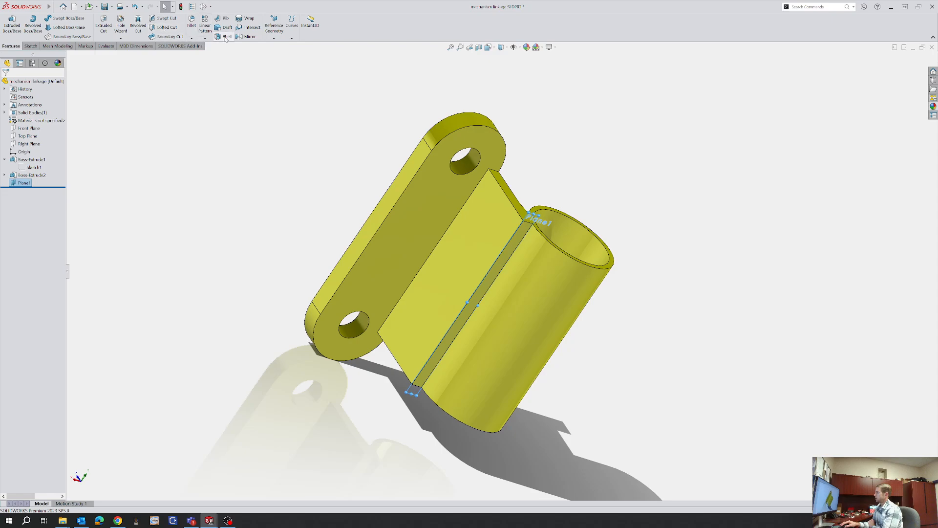
Mirror the plate and the ring-and-neck extrusions about the reference plane on the neck's end face
click(250, 38)
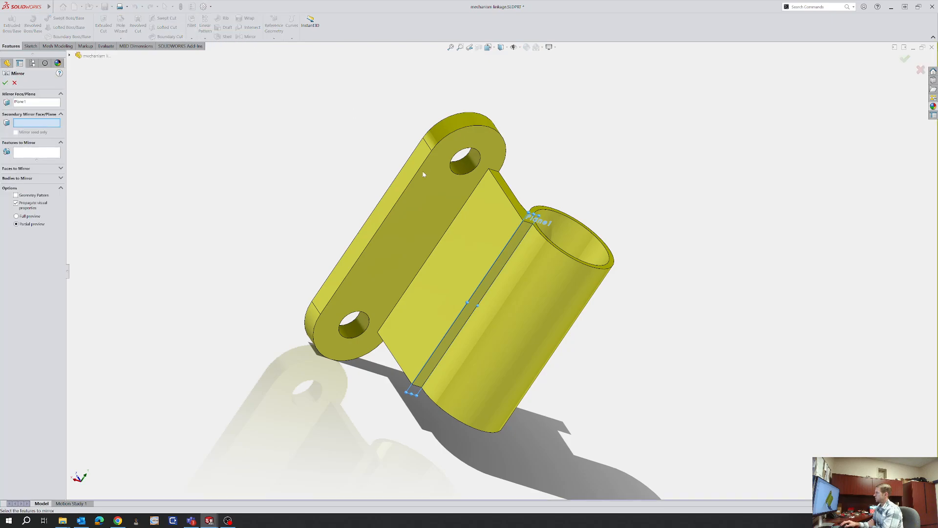
click(38, 156)
scroll(313, 382, up, 3)
mouse_move(331, 409)
mouse_down()
mouse_move(651, 282)
mouse_move(361, 214)
mouse_up()
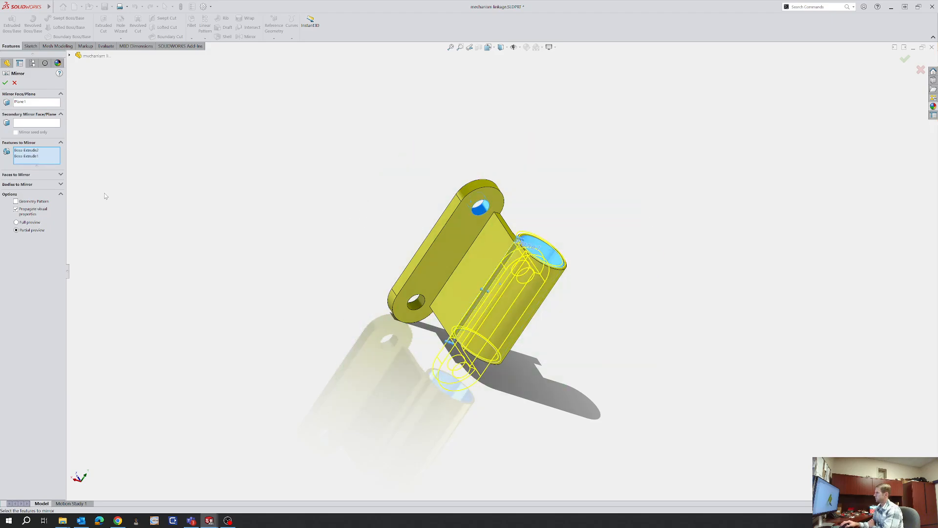
click(5, 83)
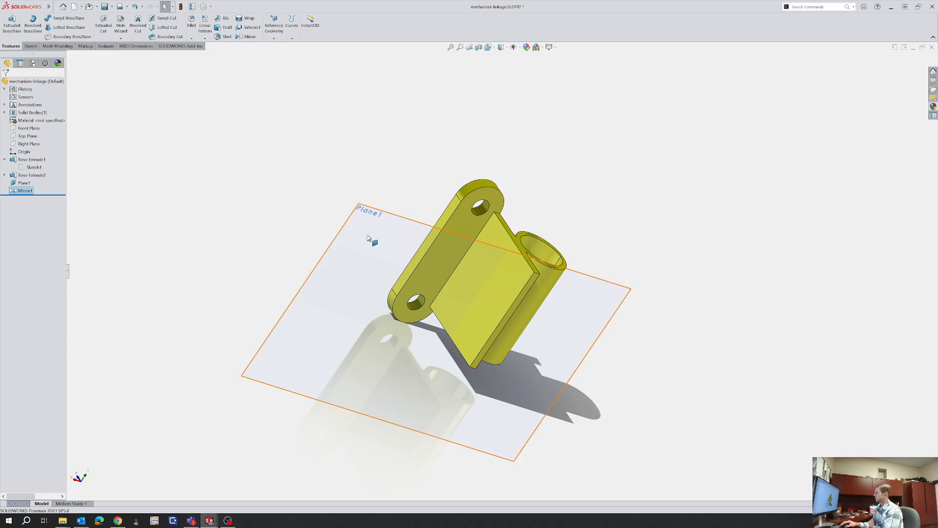
Delete the mirror feature and the reference plane on the neck's end face
scroll(538, 269, up, 3)
scroll(537, 267, up, 3)
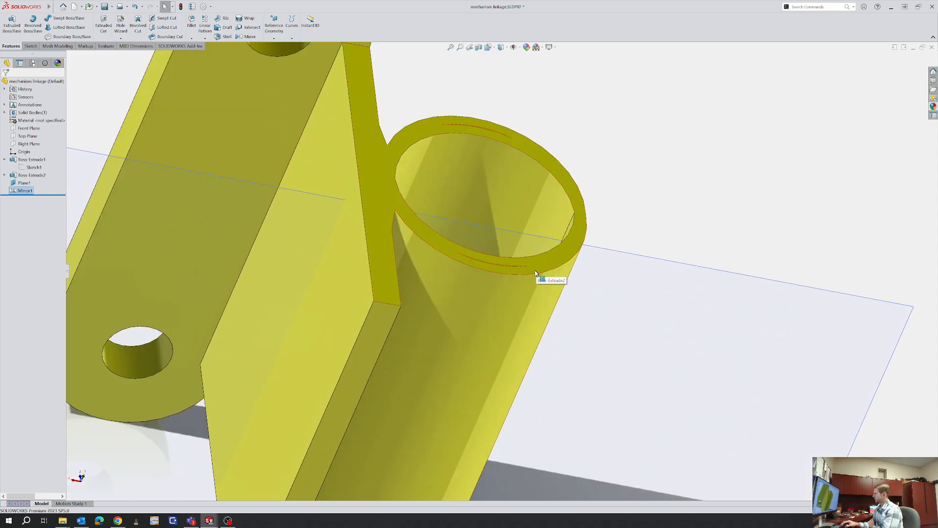
scroll(513, 271, down, 6)
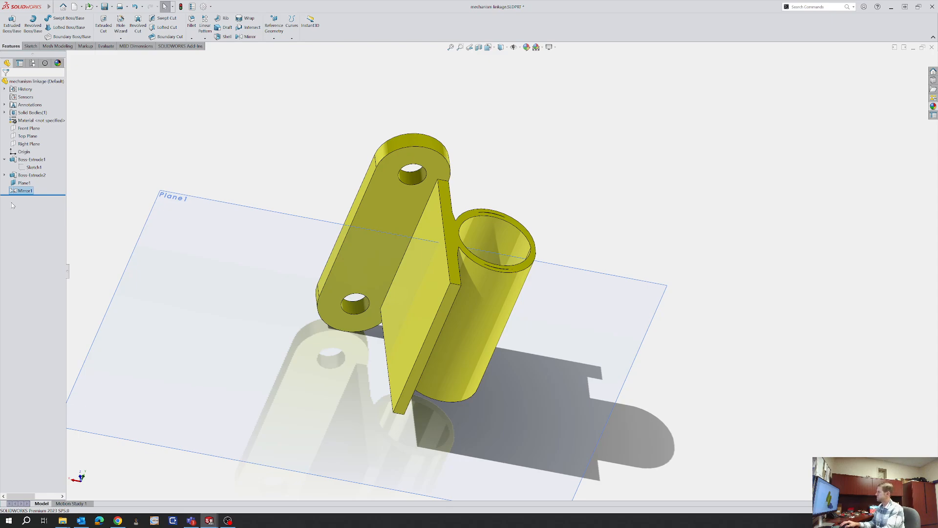
key(Delete)
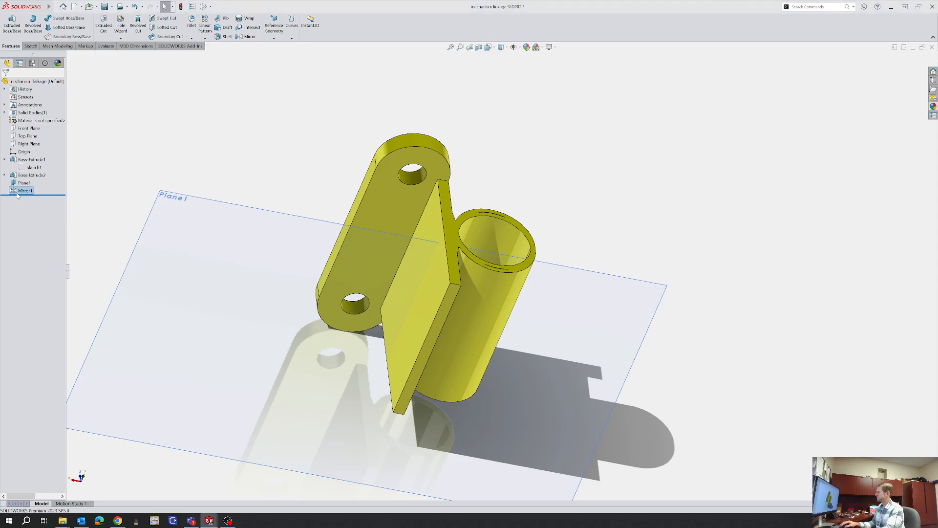
key(Return)
key(Delete)
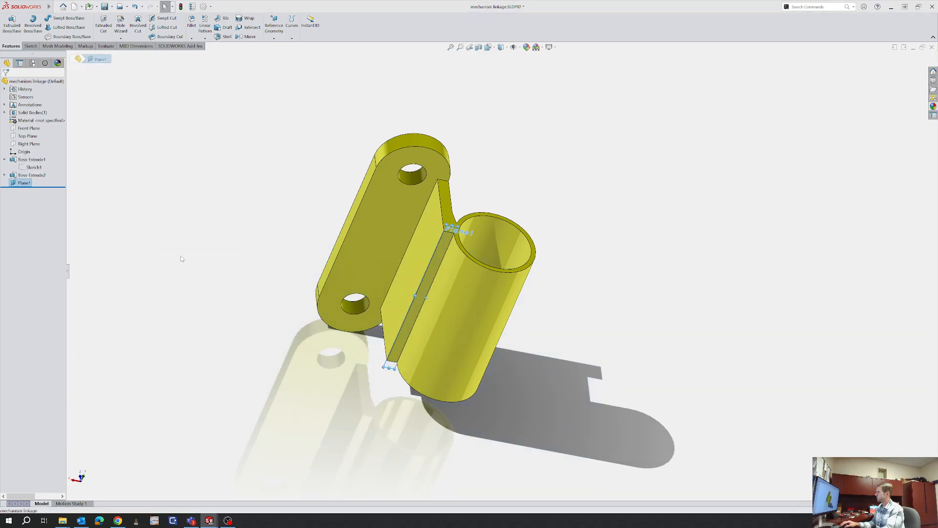
key(Return)
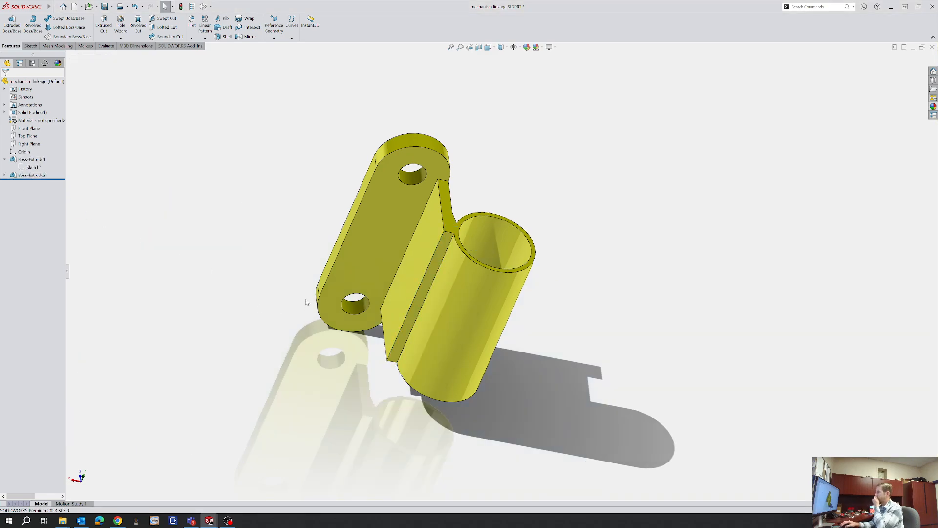
Reopen the ring-and-neck profile sketch and mirror the neck's two long side lines and angled line about its short end line
click(4, 175)
click(22, 183)
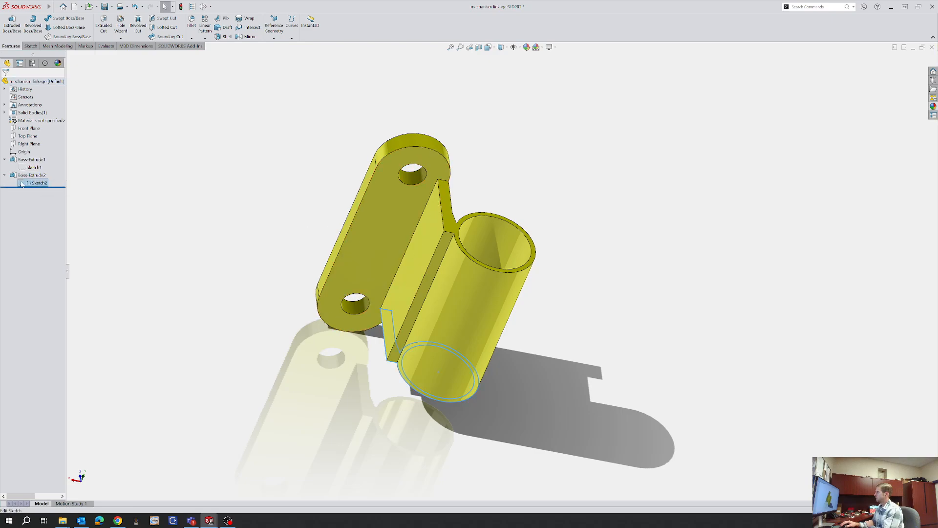
click(28, 164)
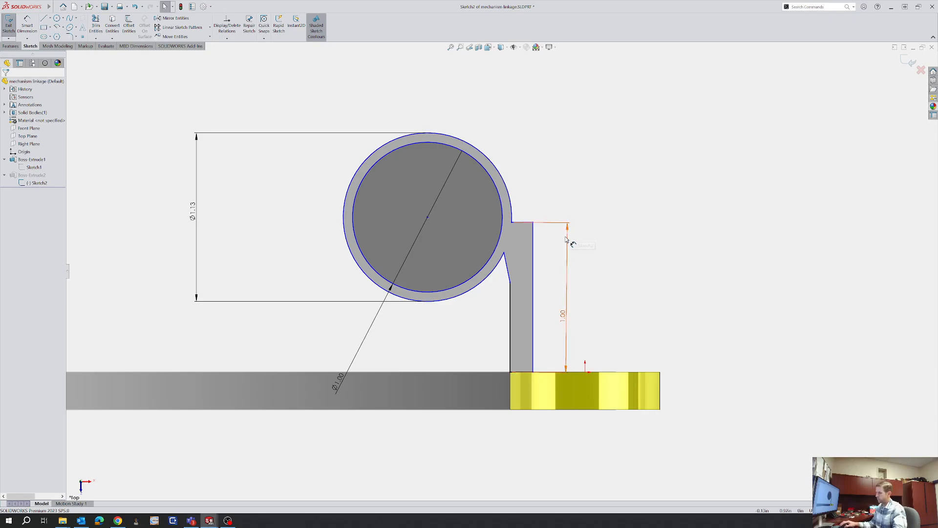
right_drag(570, 240, 544, 263)
click(534, 268)
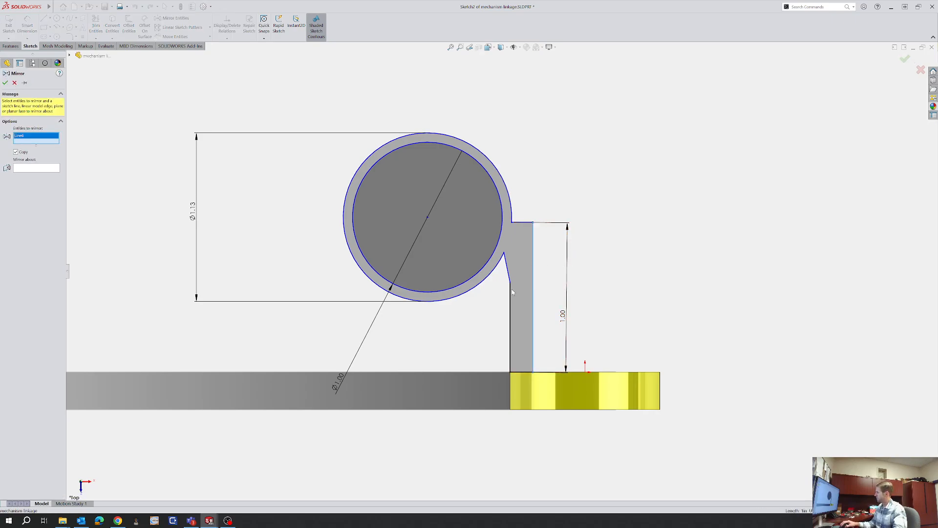
click(512, 293)
click(510, 282)
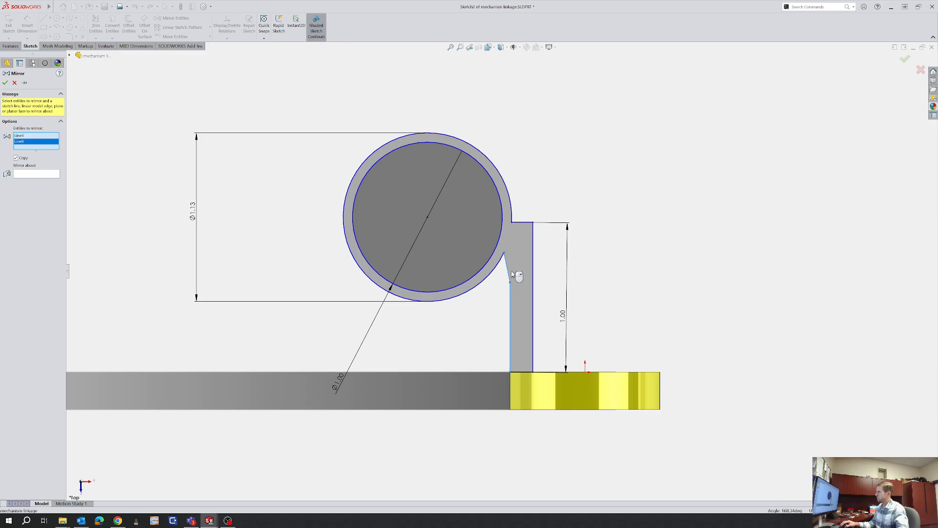
right_click(522, 251)
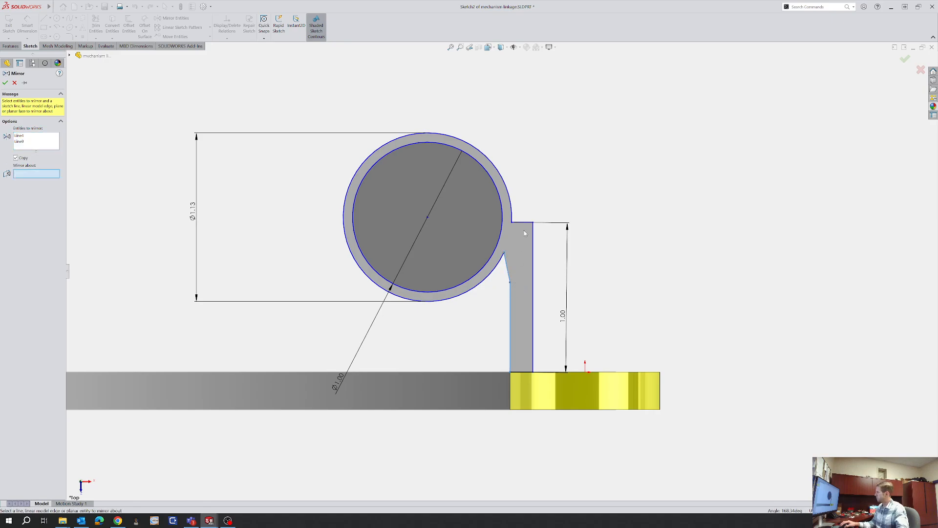
click(527, 222)
right_click(535, 246)
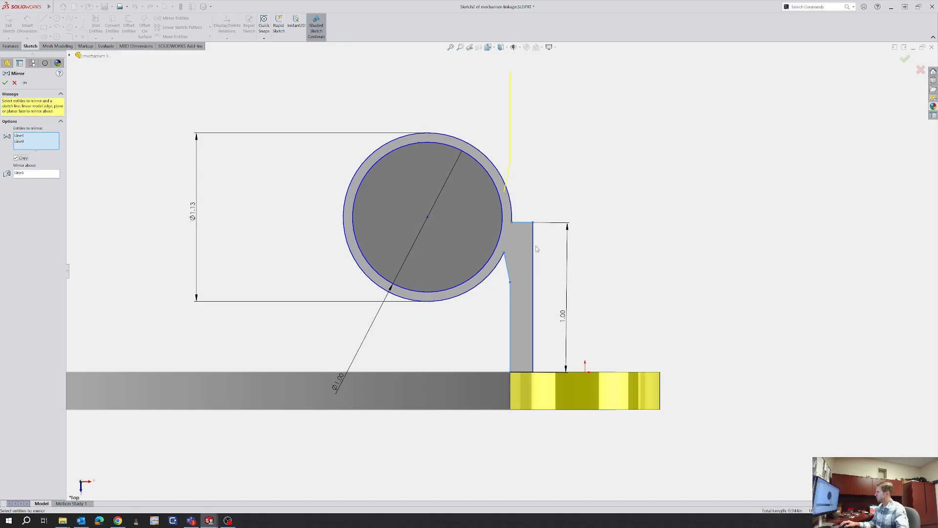
click(533, 250)
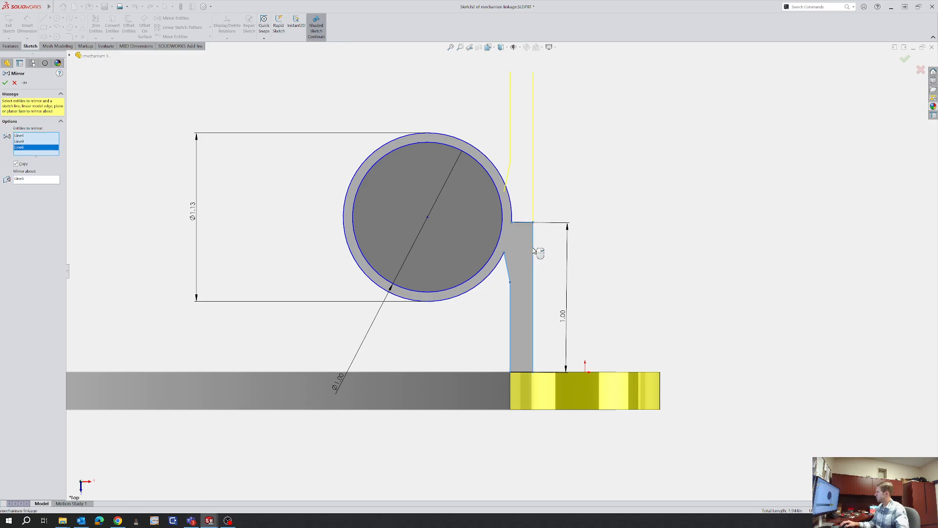
right_click(534, 251)
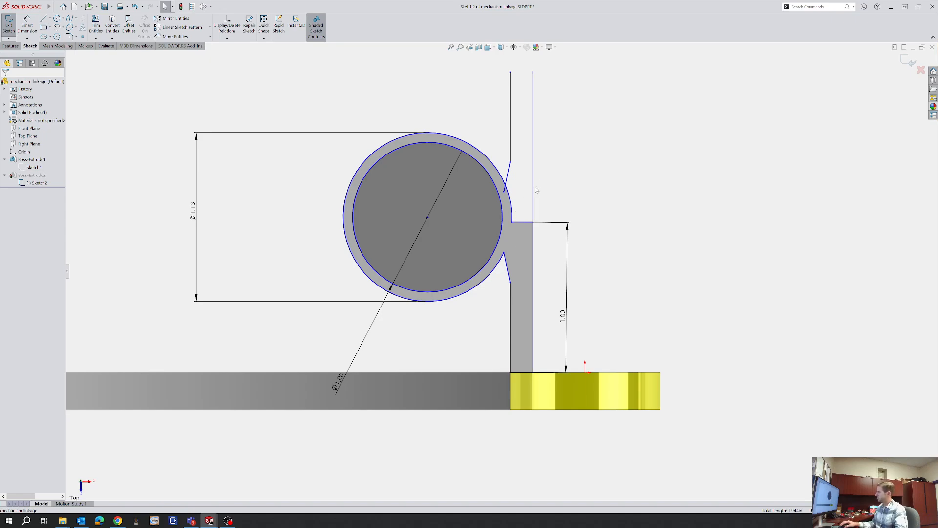
Close the open far end of the mirrored neck profile with a horizontal line joining its two long sides
key(l)
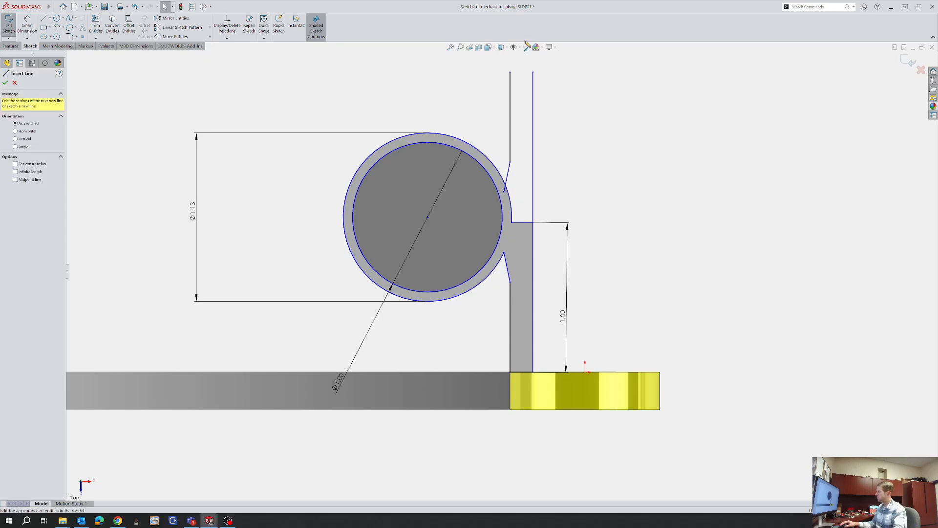
click(511, 72)
click(533, 72)
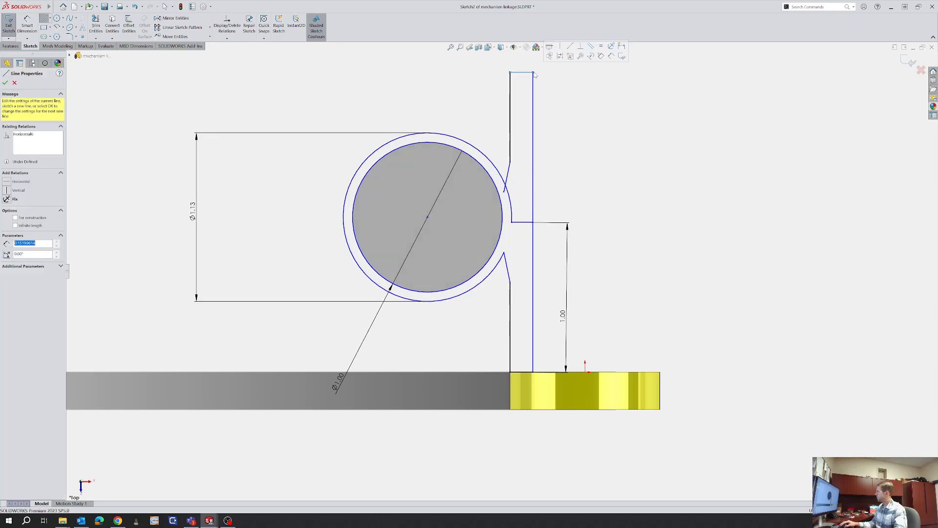
key(Escape)
Trim the outer circle's arc, the old short end line and the stray angled-line end inside the neck, and exit the sketch
key(t)
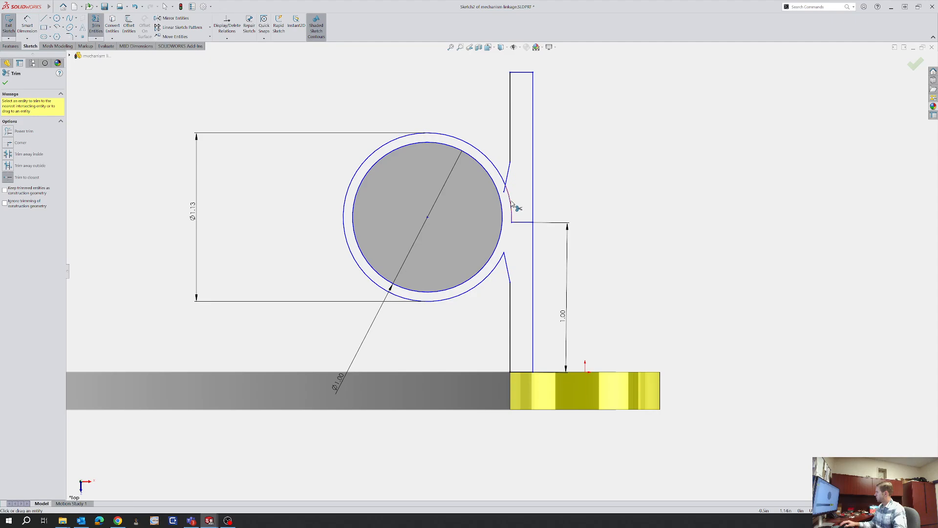
click(521, 223)
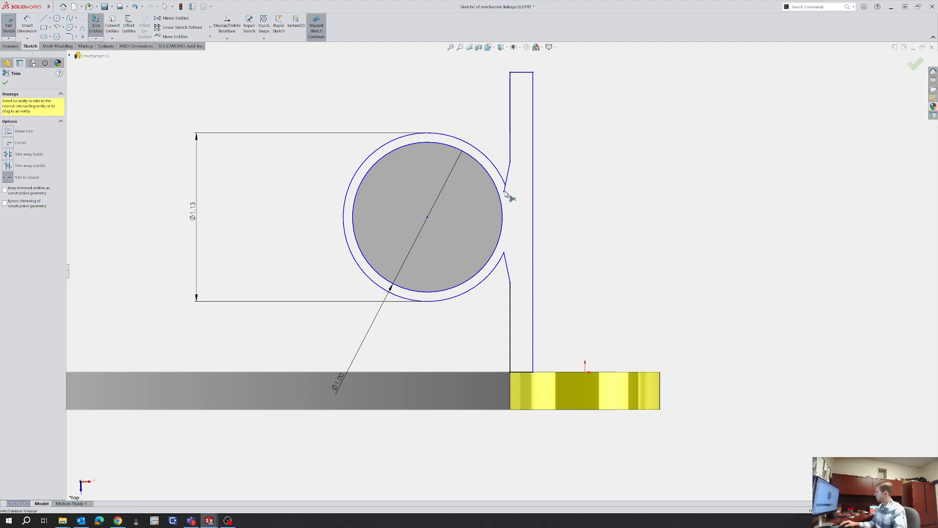
click(507, 193)
key(Escape)
key(f)
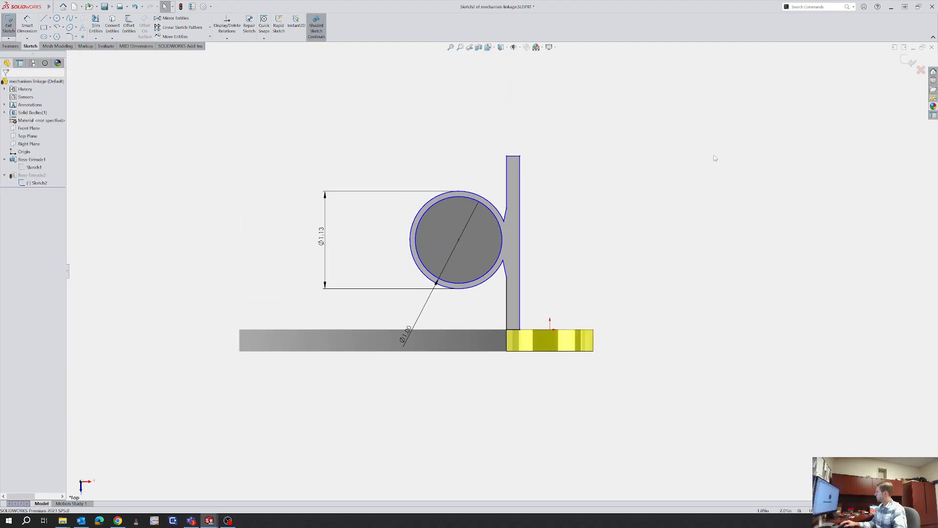
click(909, 62)
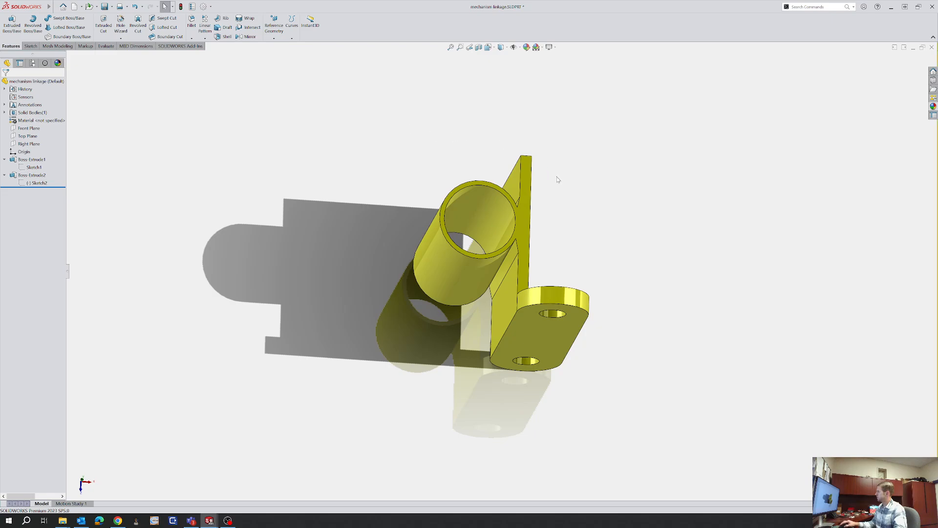
Start a sketch on the mirrored neck's narrow end face and convert the outline of the two-hole plate's face into it
middle_drag(554, 178, 524, 204)
click(519, 206)
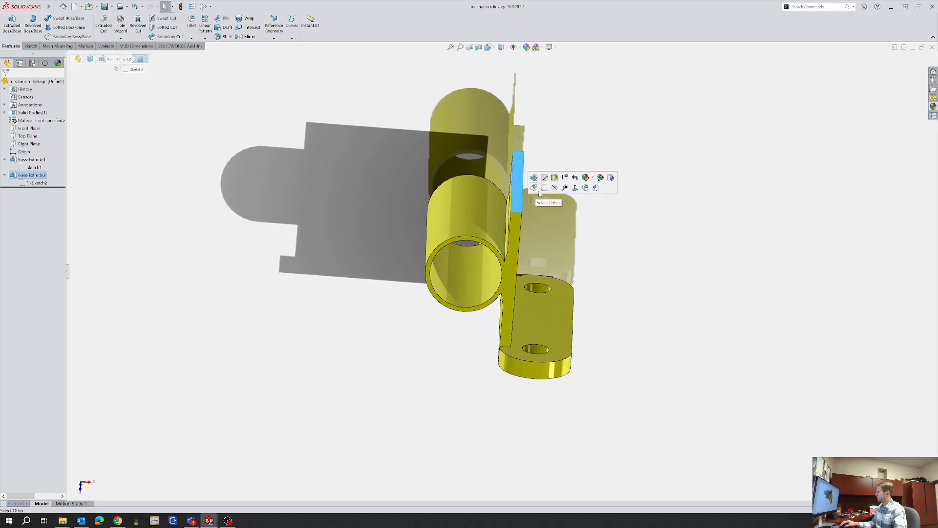
mouse_move(538, 245)
middle_down()
mouse_move(553, 197)
mouse_move(548, 238)
middle_up()
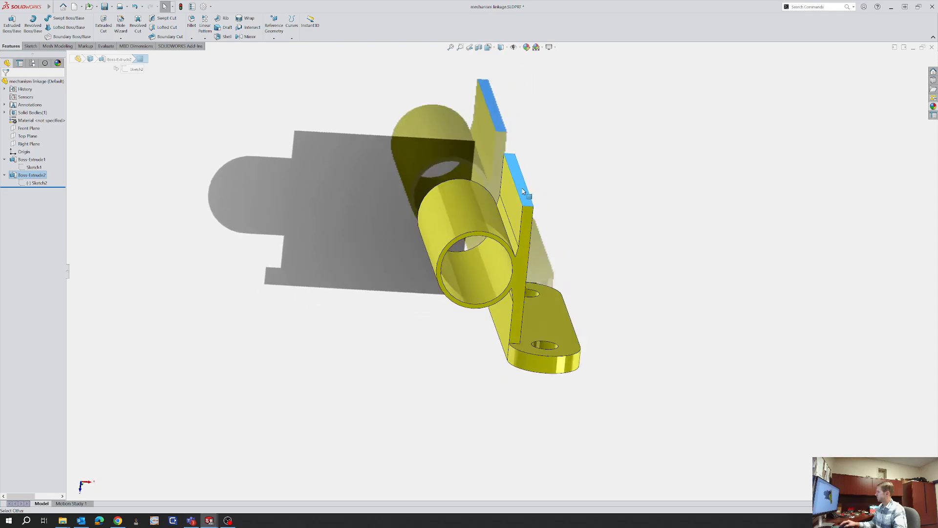
click(524, 189)
click(548, 170)
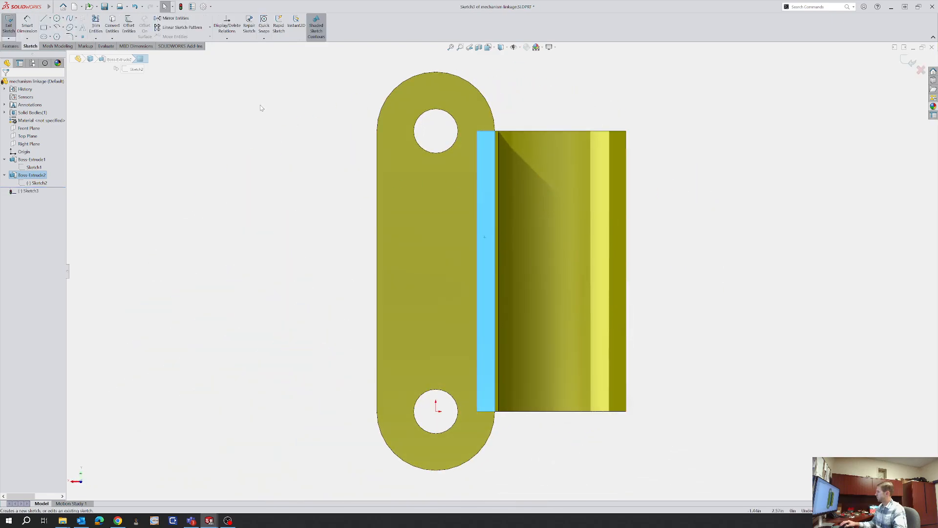
click(283, 159)
click(409, 227)
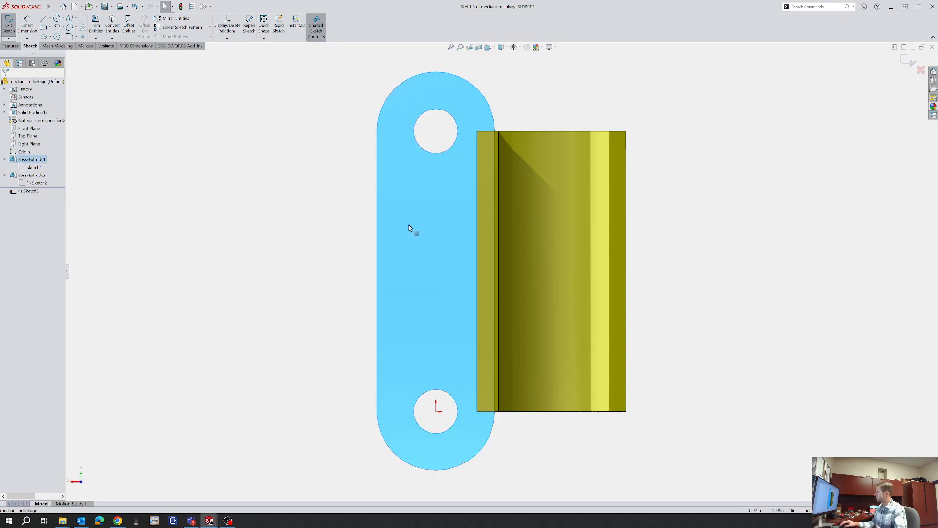
click(112, 27)
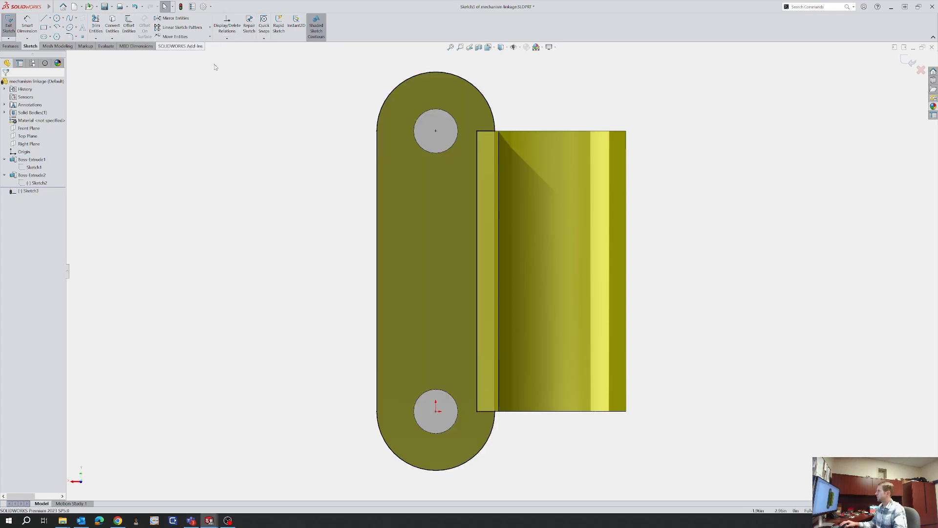
Delete the converted long line and short lines that form the notch around the neck's end face
mouse_move(425, 199)
middle_down()
mouse_move(334, 193)
mouse_move(425, 205)
mouse_move(430, 425)
mouse_move(419, 438)
middle_up()
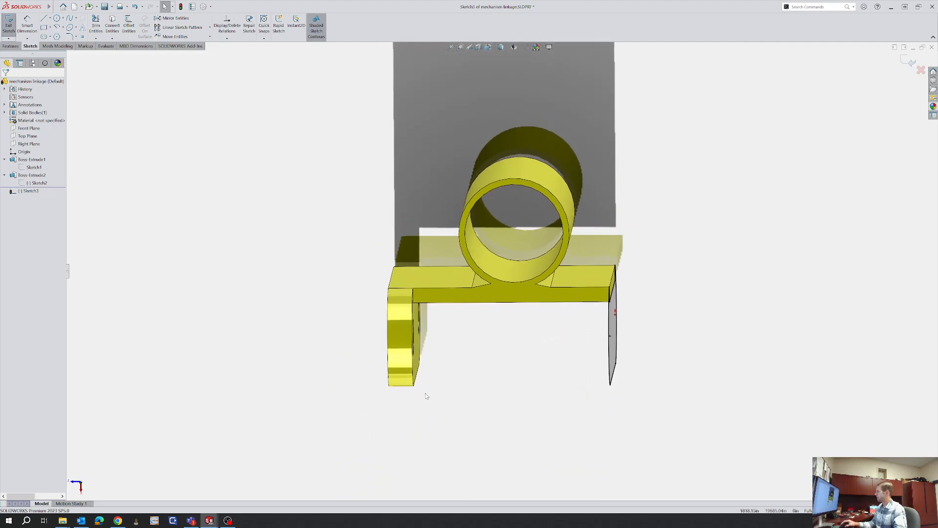
middle_drag(478, 363, 450, 326)
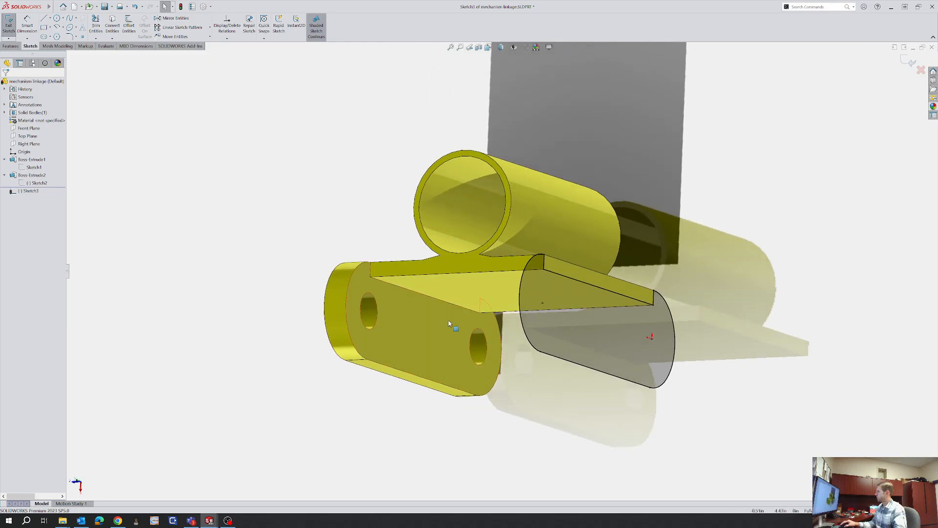
scroll(606, 289, down, 3)
click(565, 277)
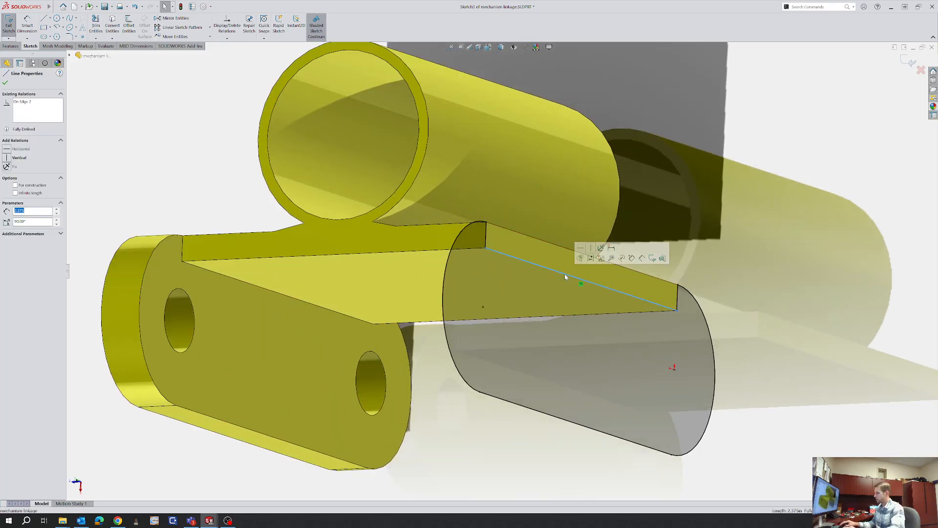
key(Delete)
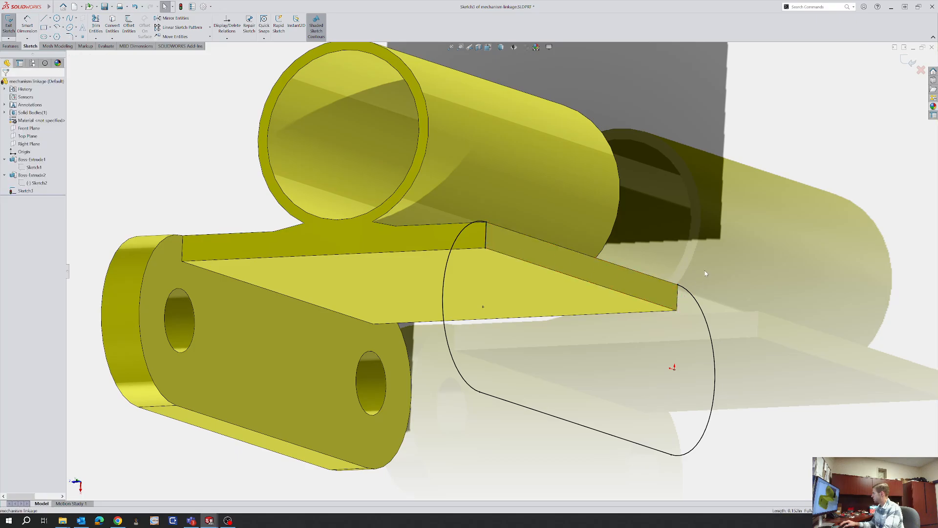
key(ctrl+8)
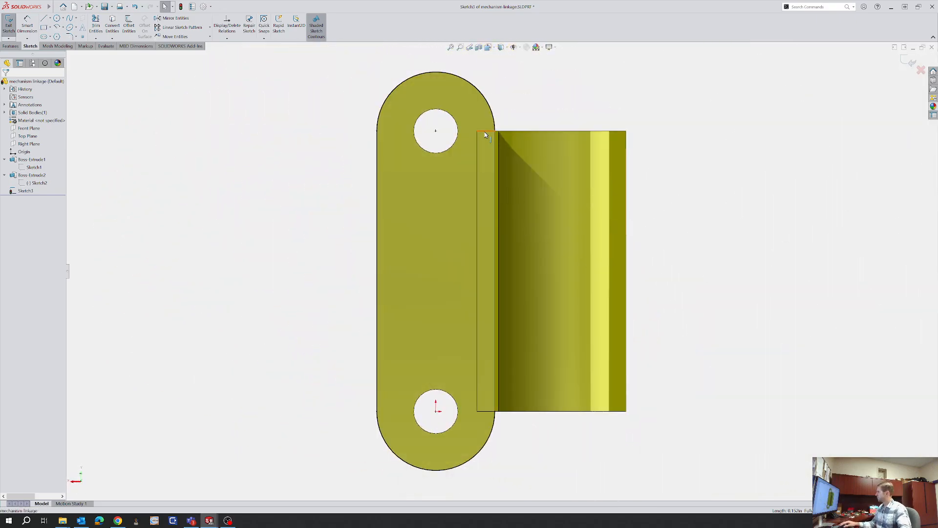
click(485, 131)
key(Delete)
Draw a vertical line joining the ends of the two rounded arcs to close the plate outline
key(l)
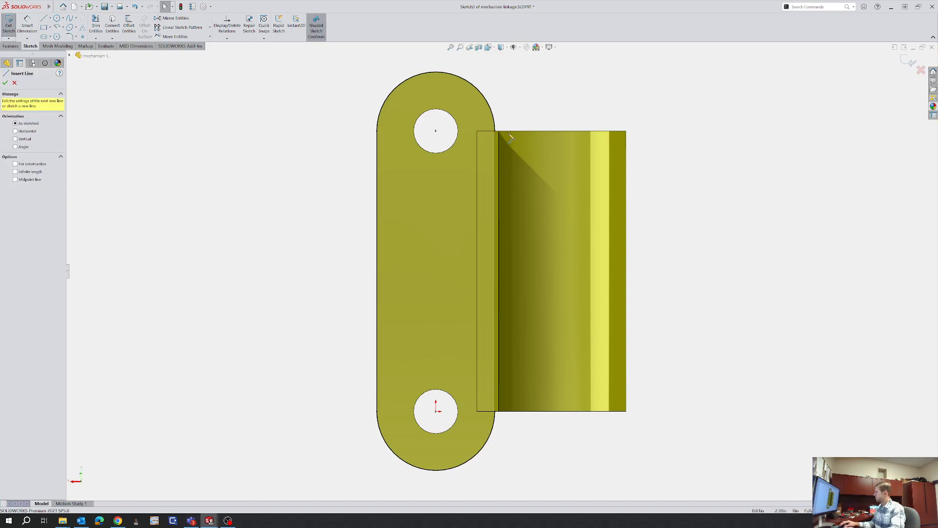
click(495, 131)
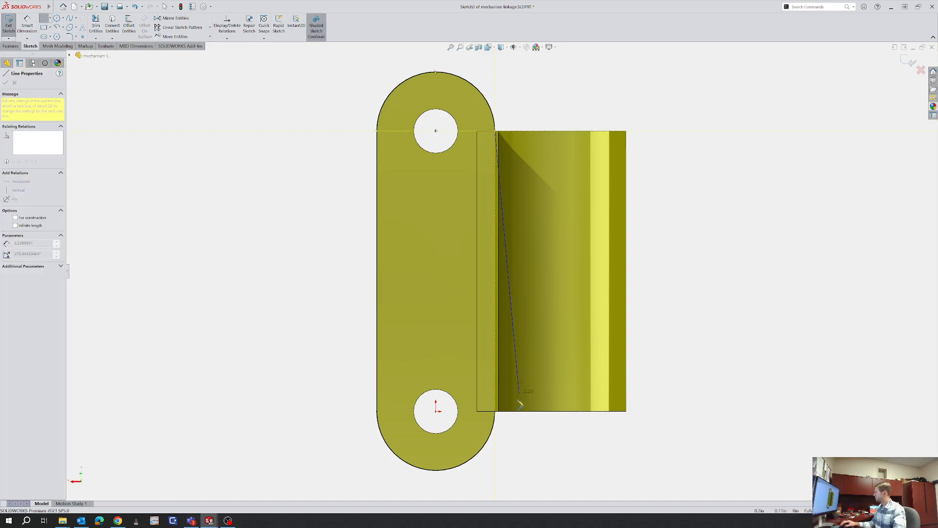
click(495, 411)
key(Escape)
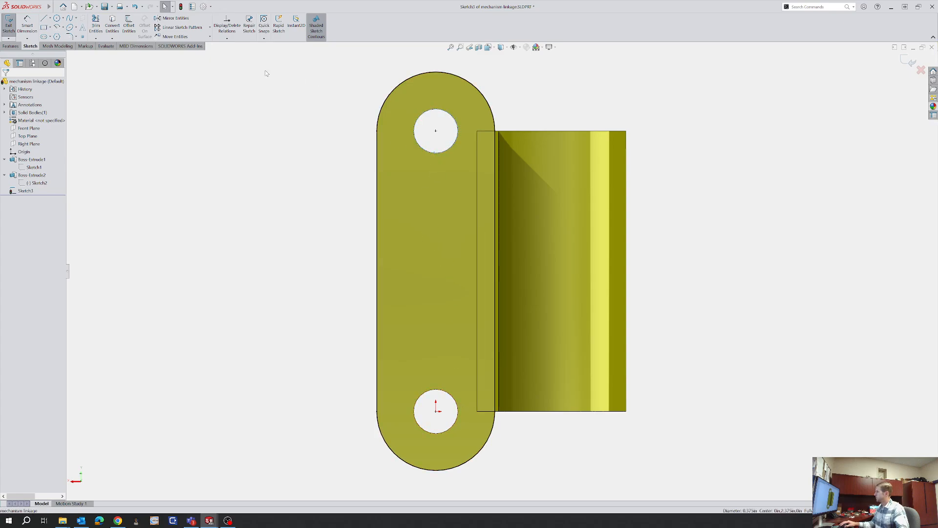
Convert the edges of the plate's two holes into the sketch to complete the second plate's profile
click(113, 25)
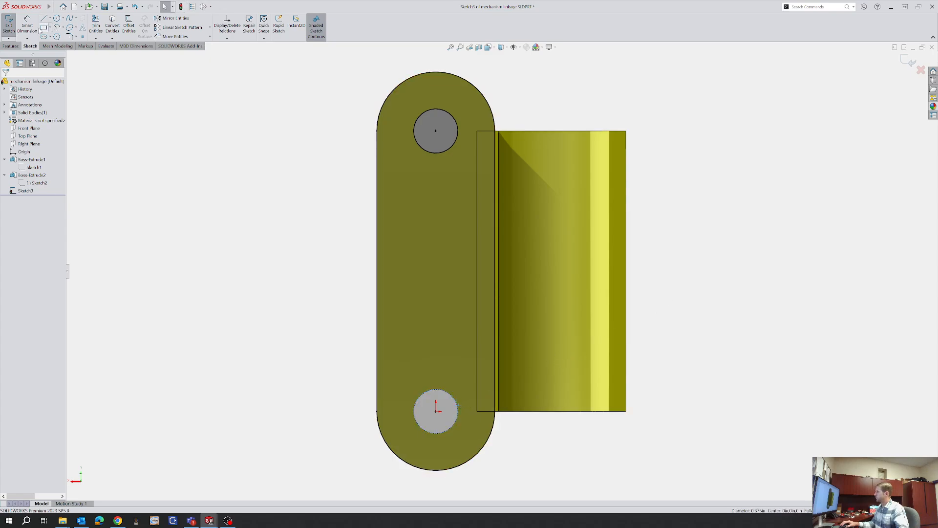
click(112, 31)
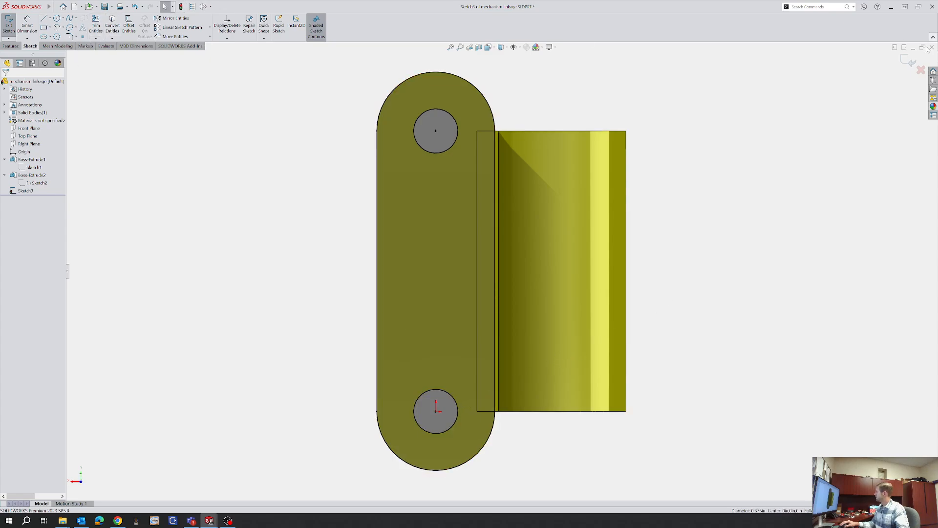
click(913, 60)
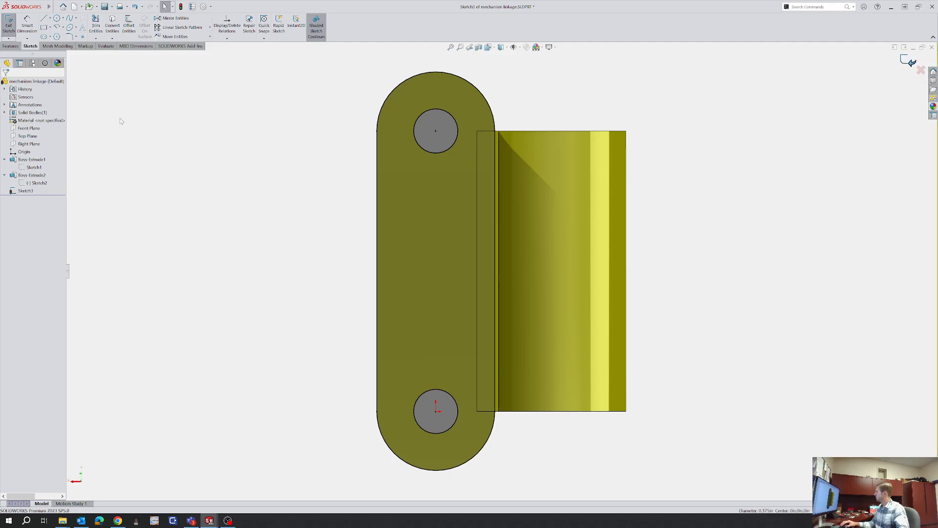
Extrude the second plate's profile as a blind boss 0.25 in deep and save the part
click(12, 25)
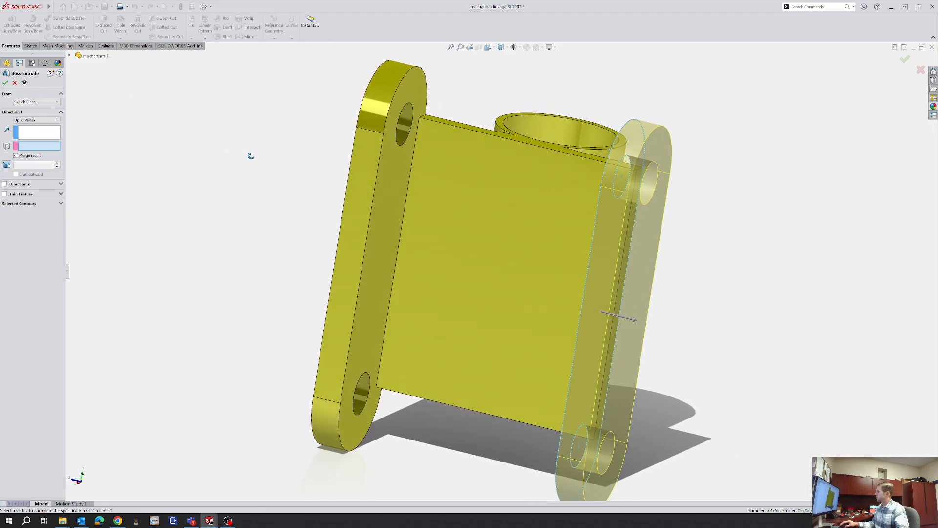
click(22, 121)
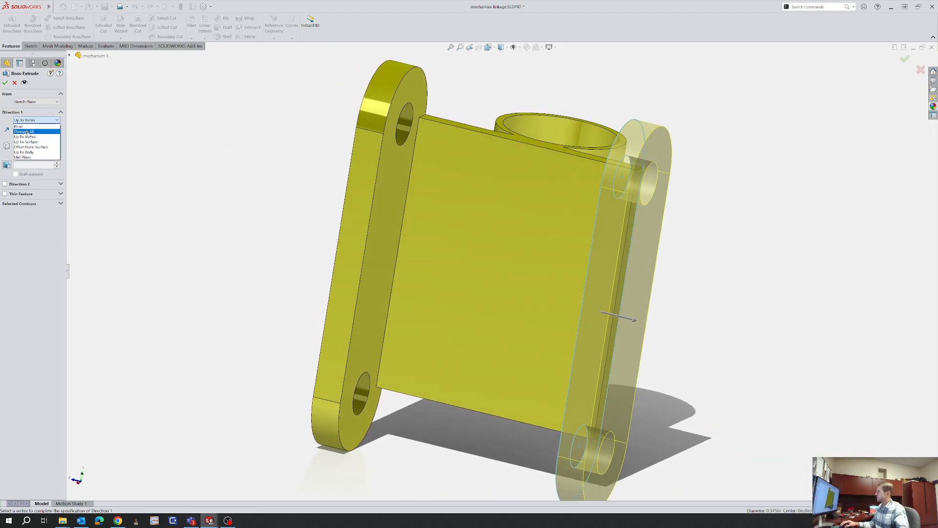
click(28, 127)
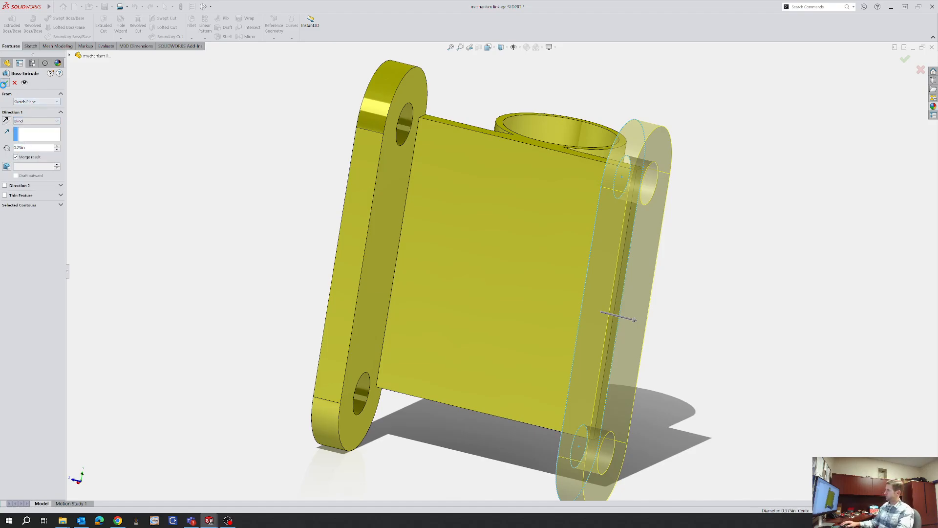
key(Return)
middle_drag(145, 147, 468, 356)
click(321, 314)
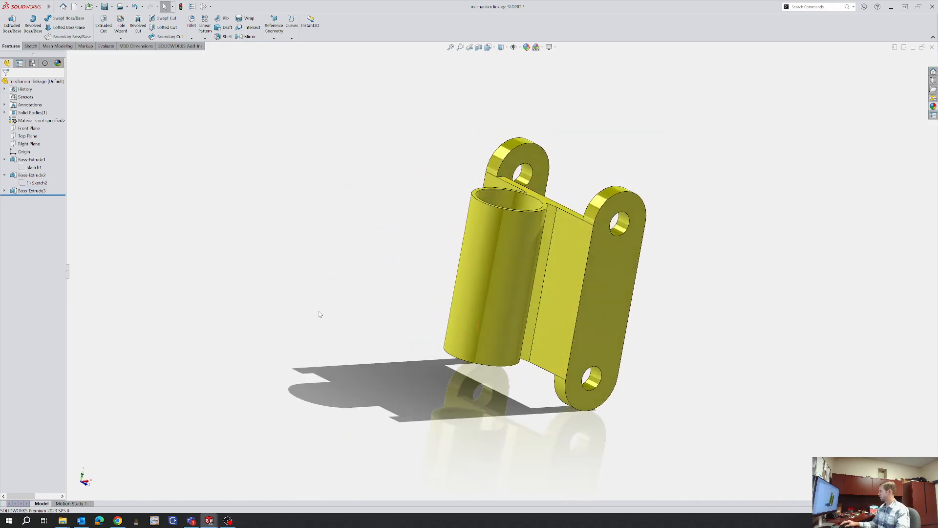
middle_drag(320, 314, 303, 346)
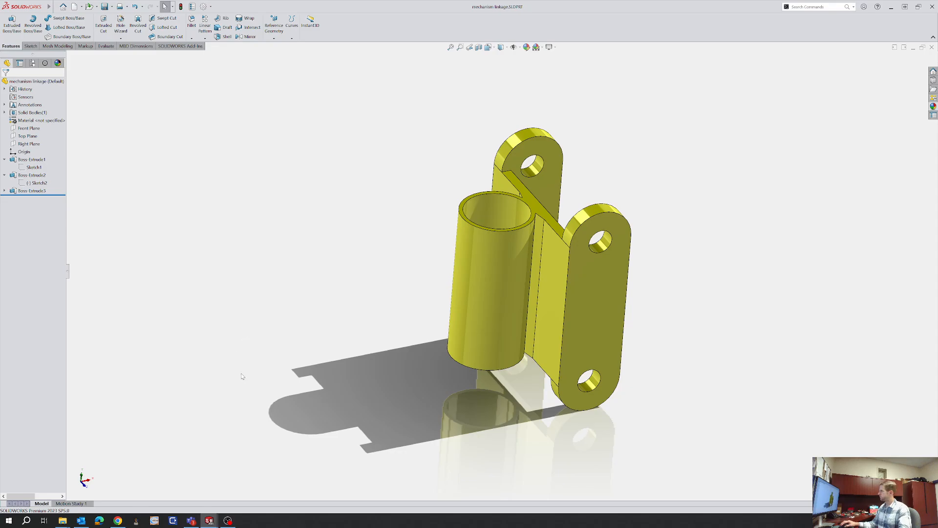
Switch to the renu mower assembly and select the mate Coincident29 between the upper linkage and the mechanism linkage
mouse_move(209, 521)
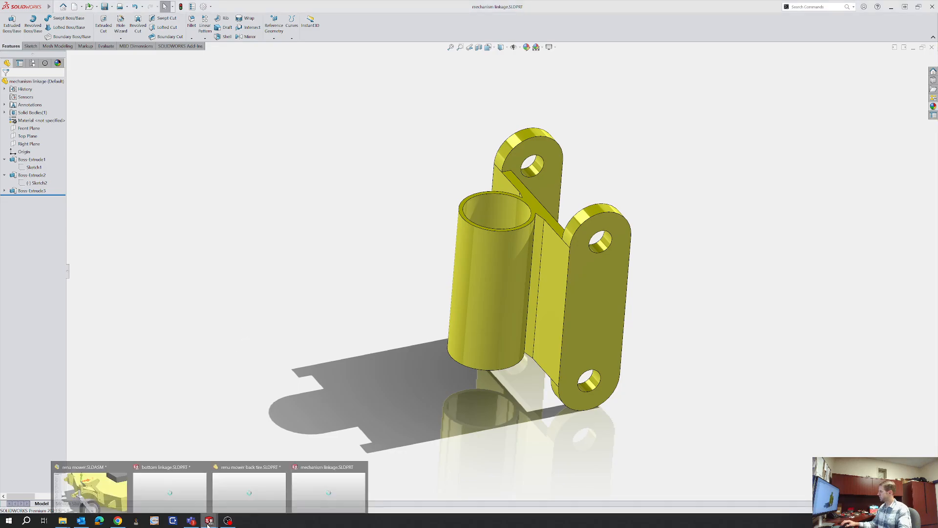
click(99, 498)
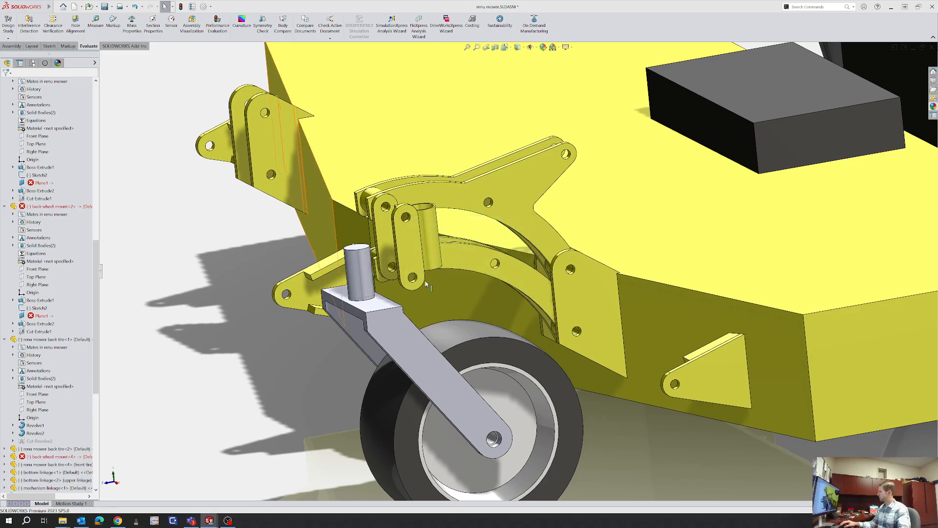
scroll(427, 285, down, 6)
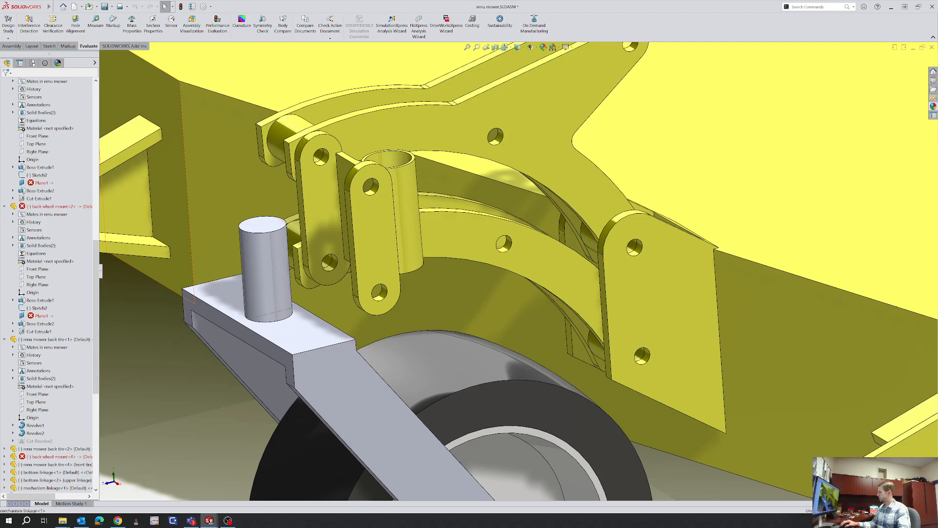
scroll(44, 464, down, 10)
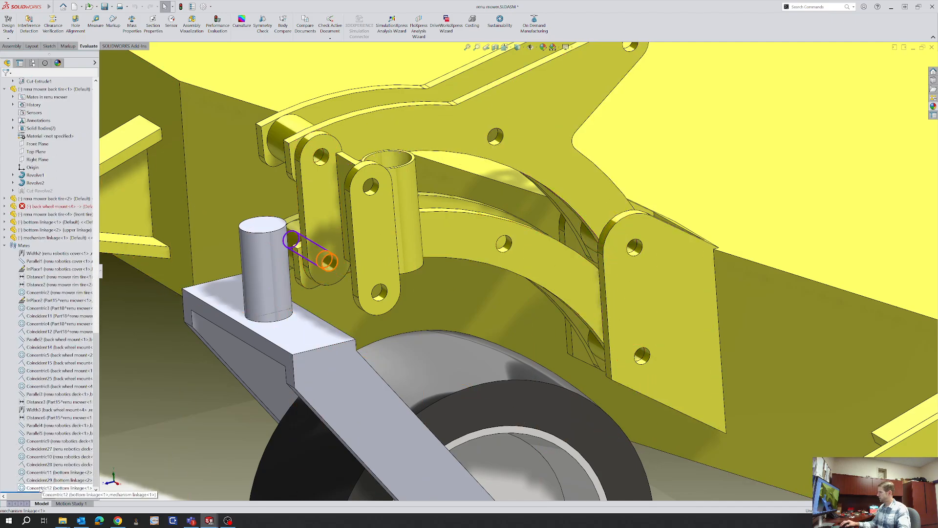
click(39, 480)
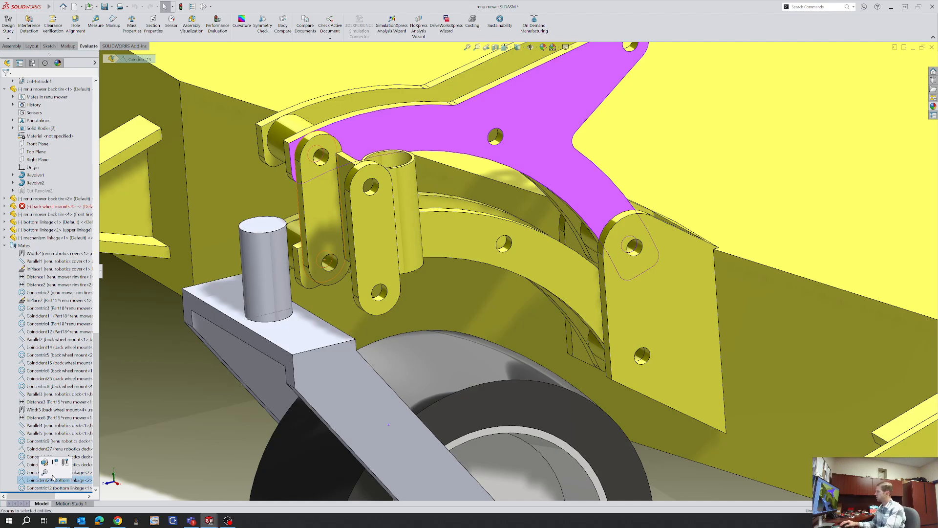
Delete the Coincident29 mate on the upper bottom linkage arm and shift the mechanism linkage to test its freedom
click(39, 480)
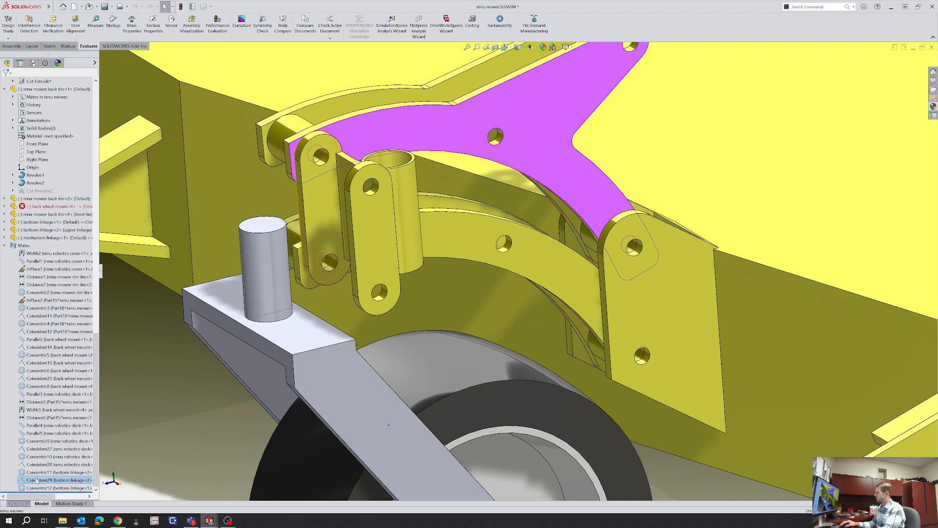
key(Escape)
key(Escape)
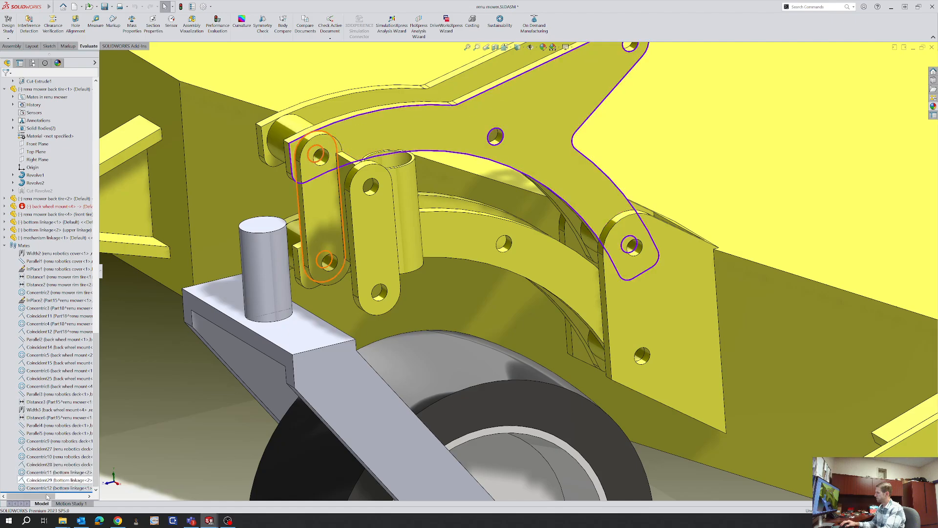
click(37, 482)
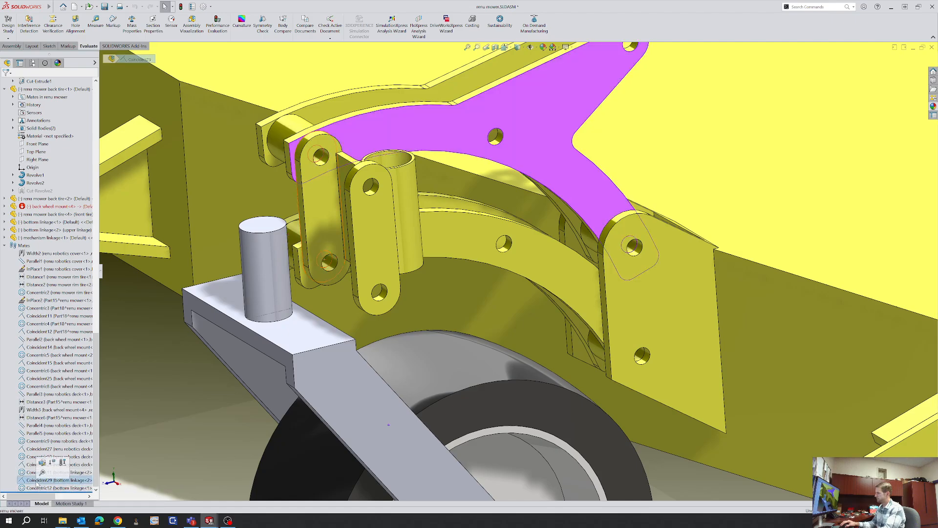
right_click(24, 482)
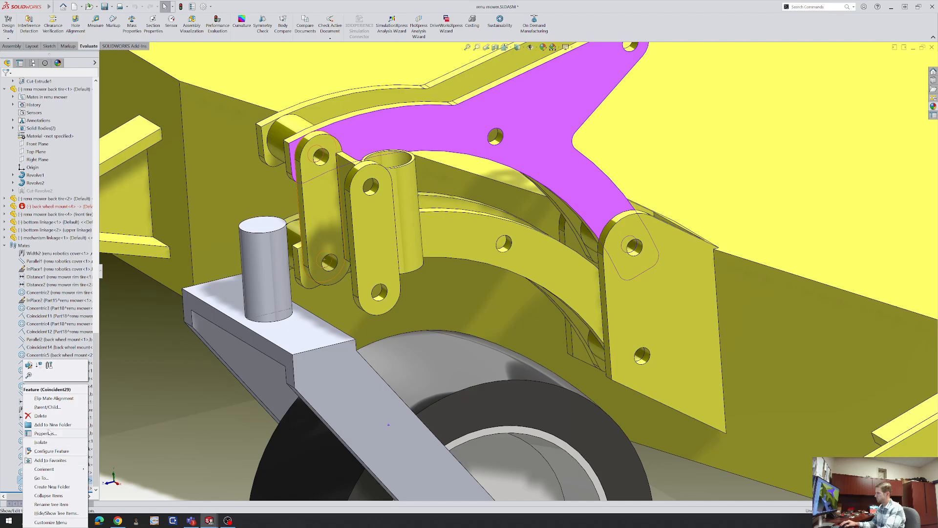
key(Escape)
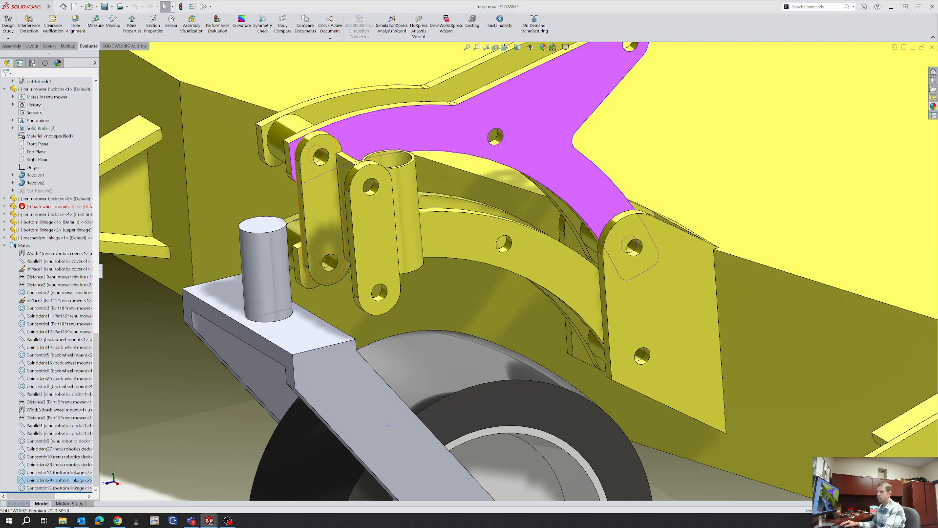
key(Delete)
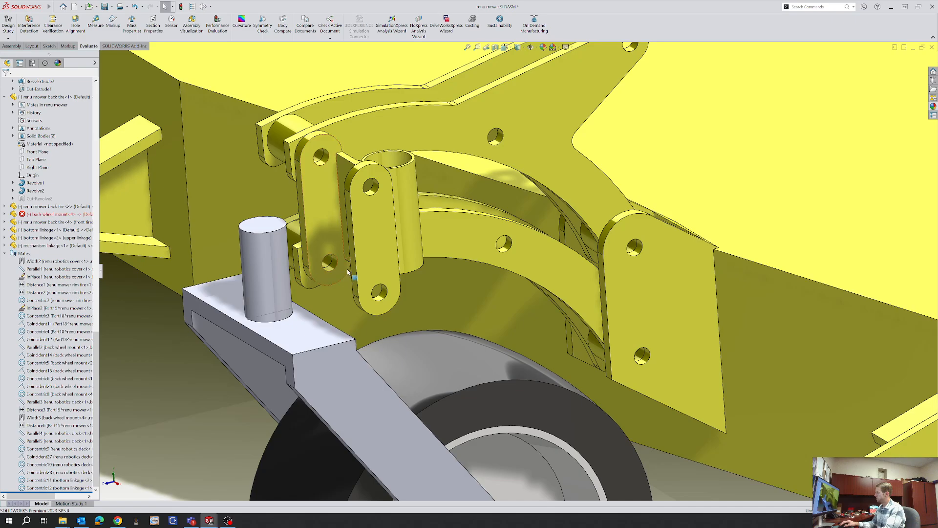
click(370, 276)
drag(370, 276, 396, 269)
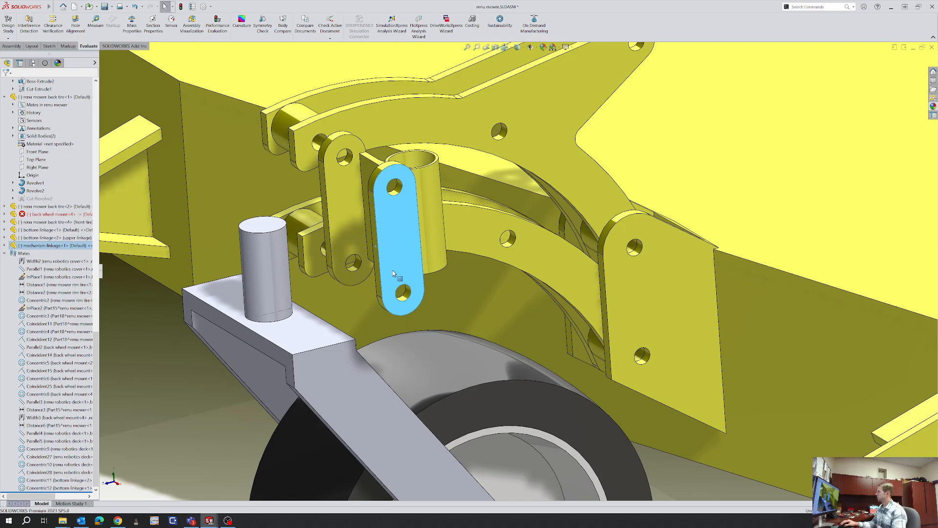
Try reversing the alignment of the Concentric12 mate between the lower bottom linkage arm and the mechanism linkage
click(48, 489)
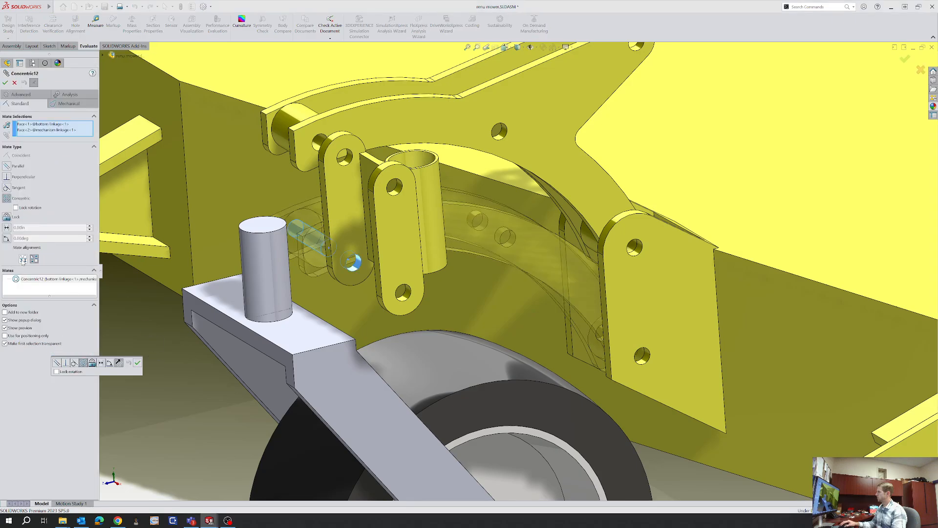
click(23, 259)
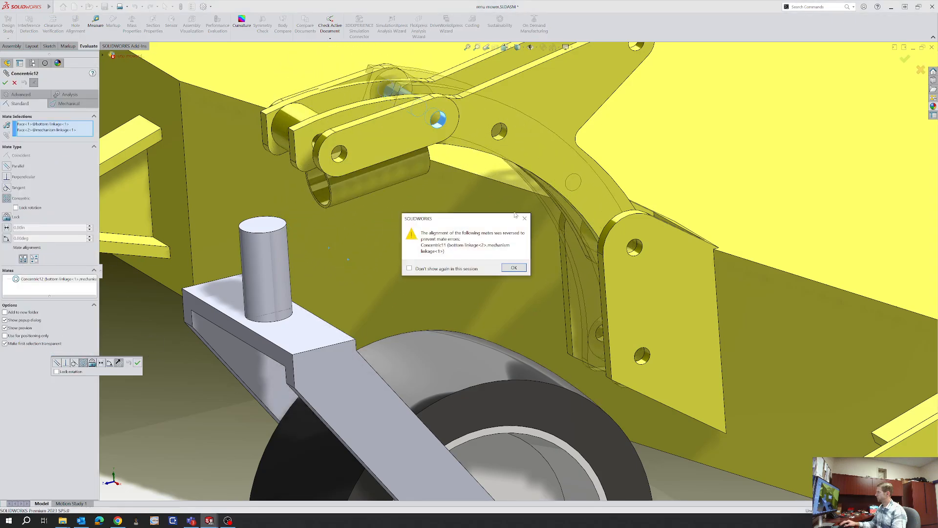
click(516, 270)
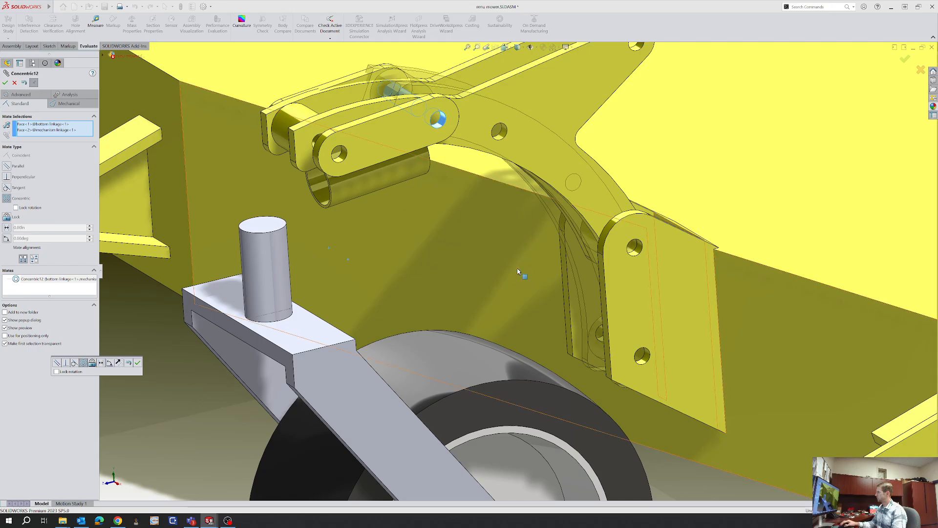
click(5, 83)
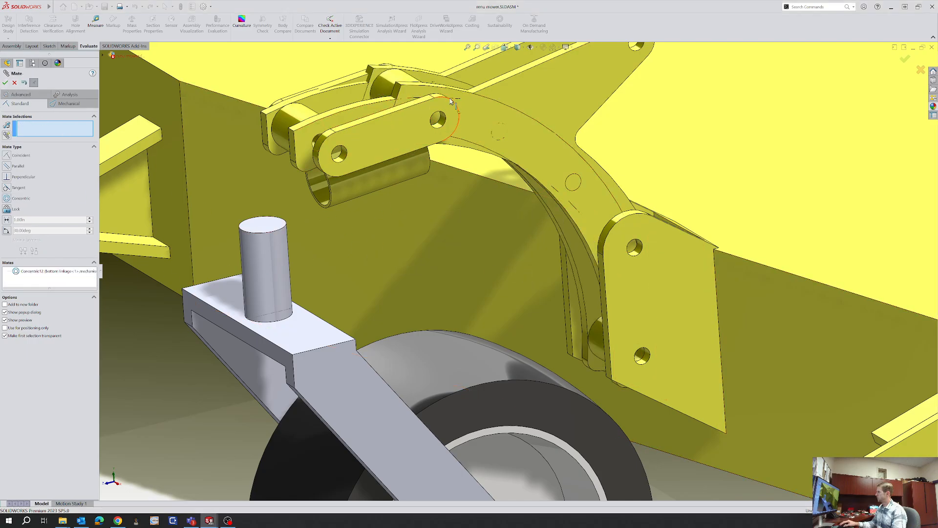
Try adding a coincident mate between the lower linkage arm's side face and the mechanism linkage's side face, then abandon the mate edits
click(473, 111)
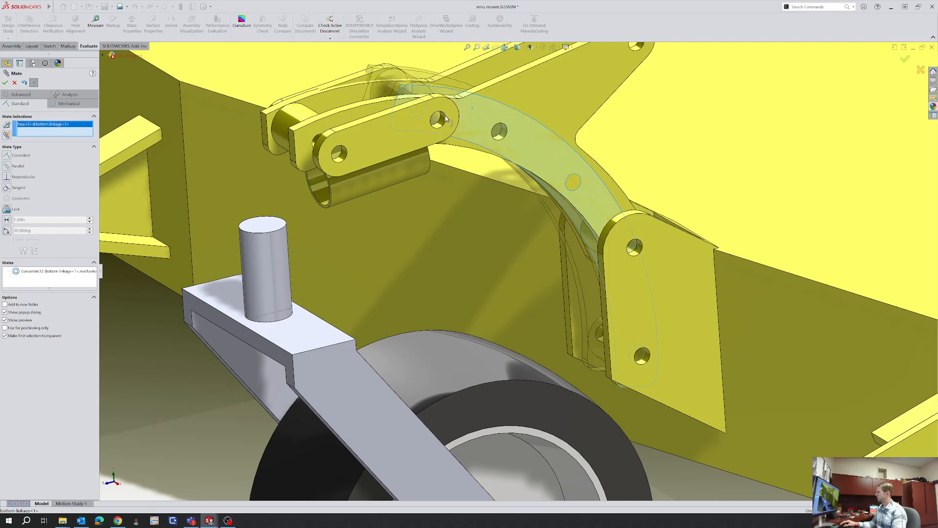
middle_drag(445, 118, 454, 171)
click(454, 171)
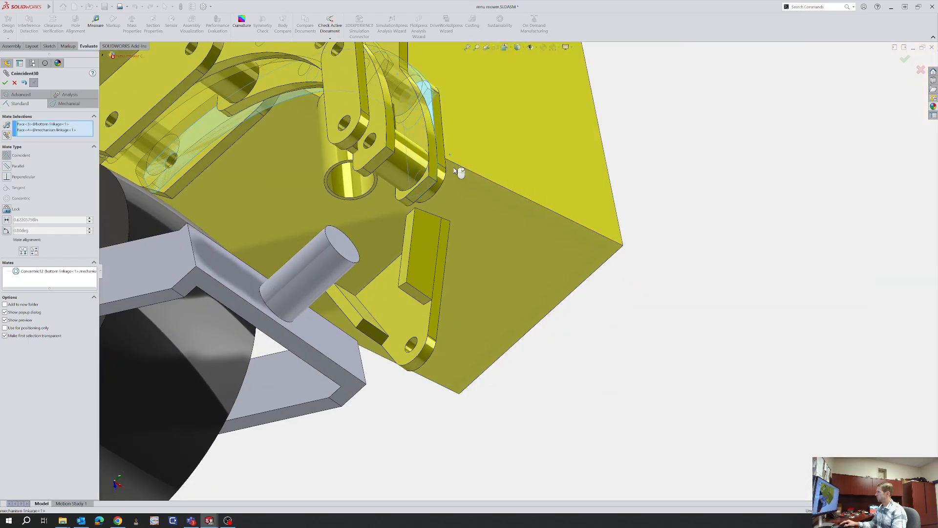
click(446, 153)
middle_drag(459, 191, 342, 196)
scroll(337, 198, up, 3)
middle_drag(220, 196, 203, 126)
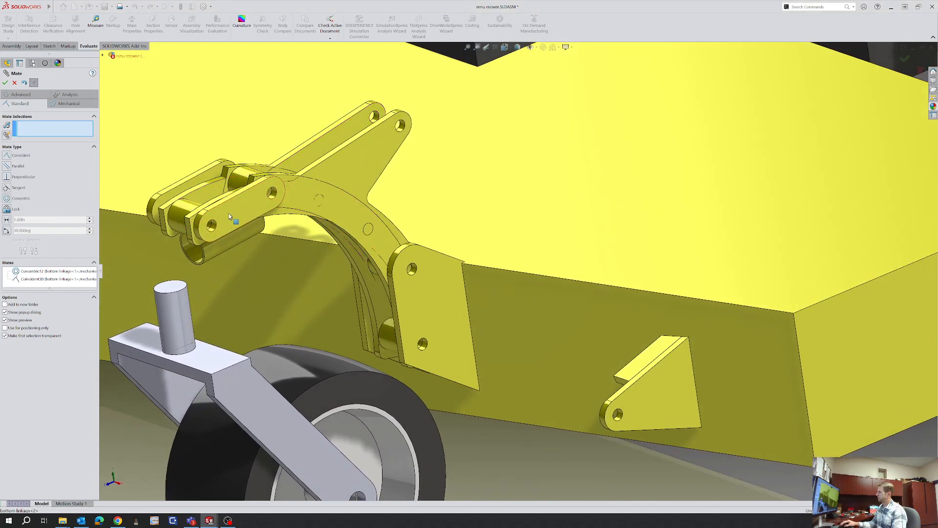
drag(230, 213, 210, 230)
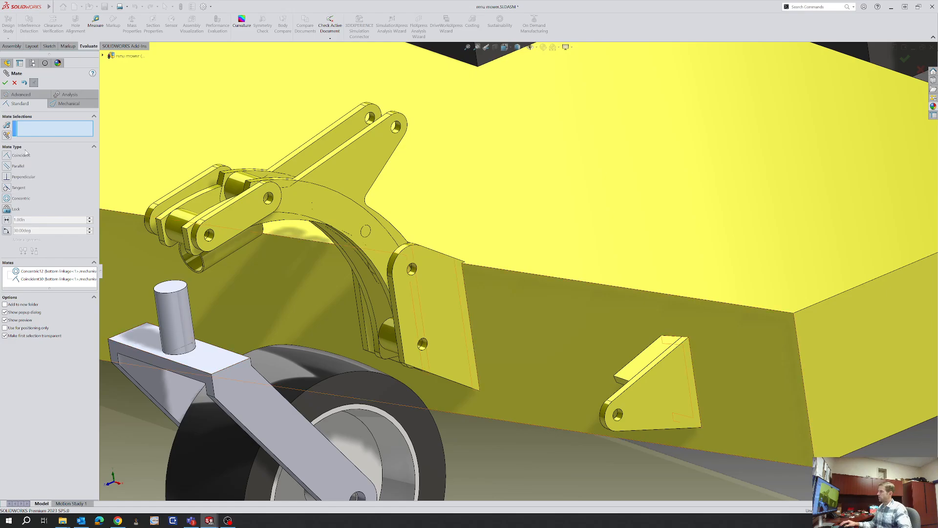
click(14, 83)
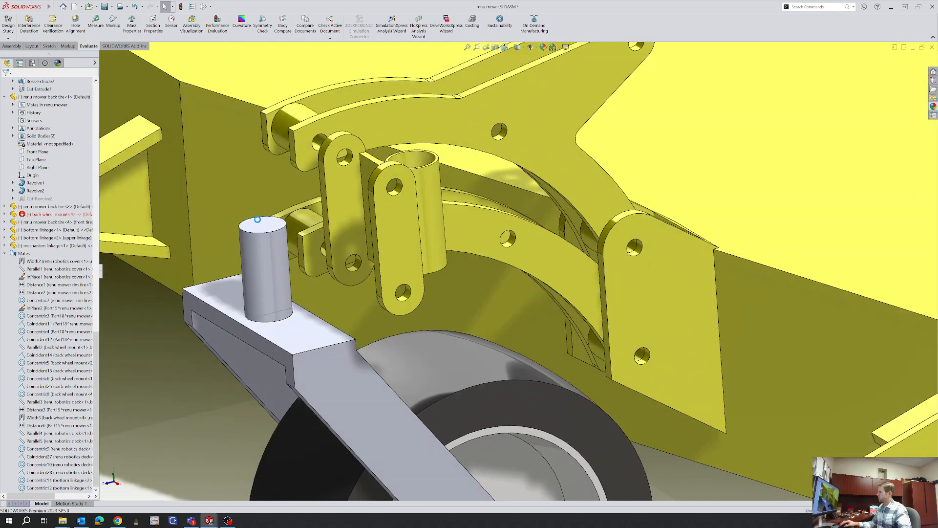
Delete the Concentric11 mate that ties the mechanism linkage to the upper bottom linkage arm
drag(354, 242, 373, 238)
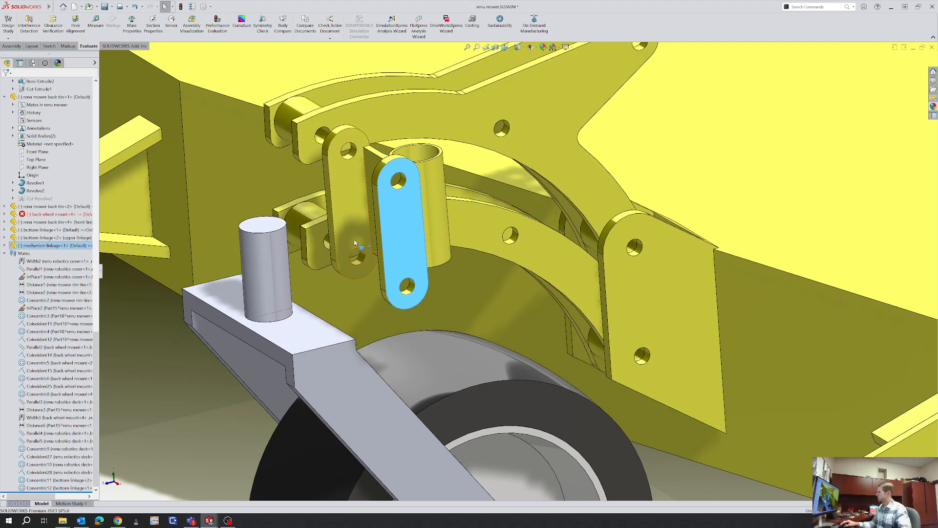
click(41, 489)
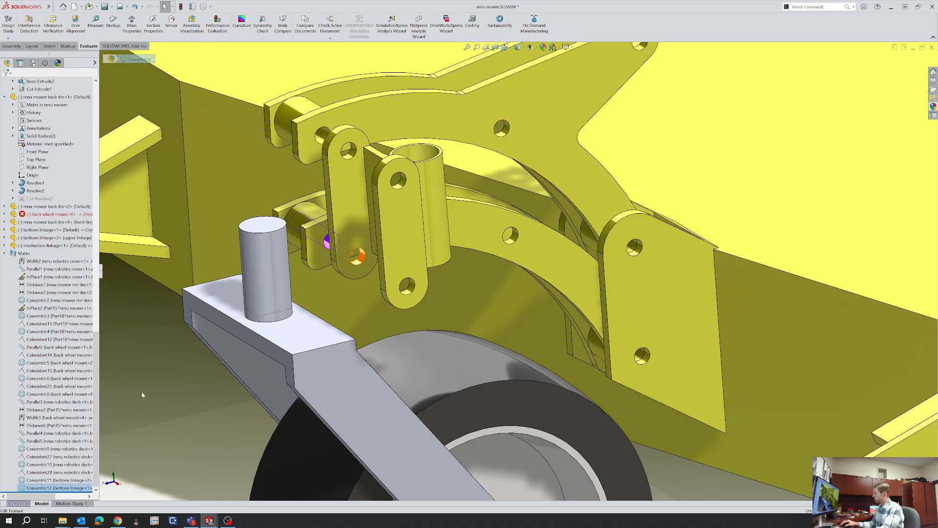
click(42, 480)
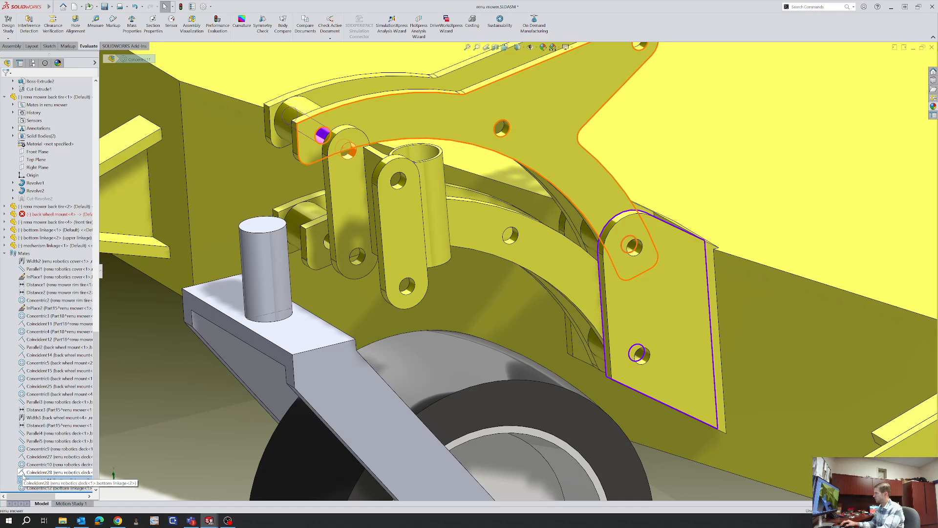
click(25, 473)
click(32, 480)
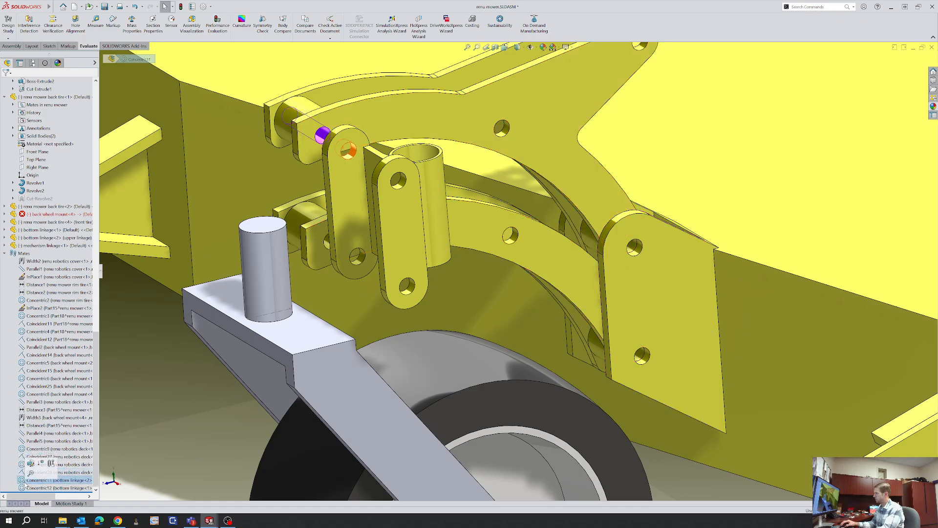
right_click(28, 482)
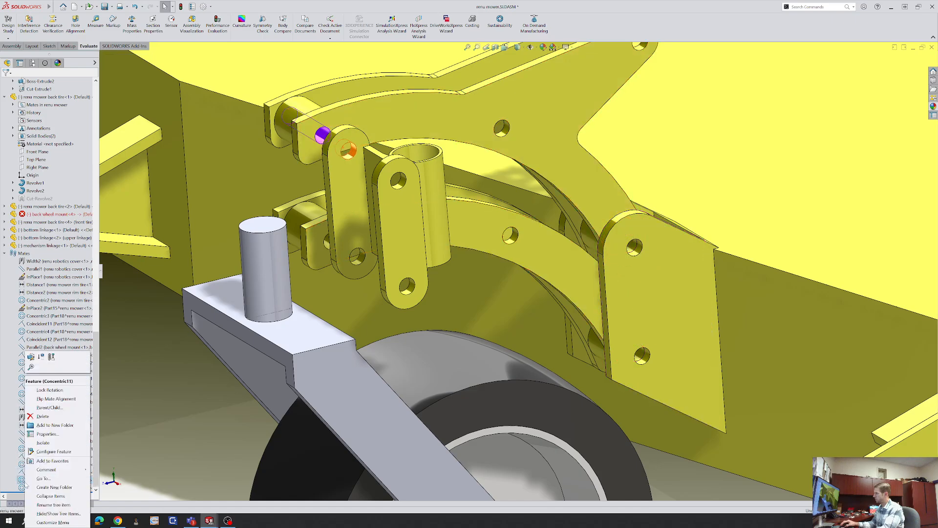
click(45, 419)
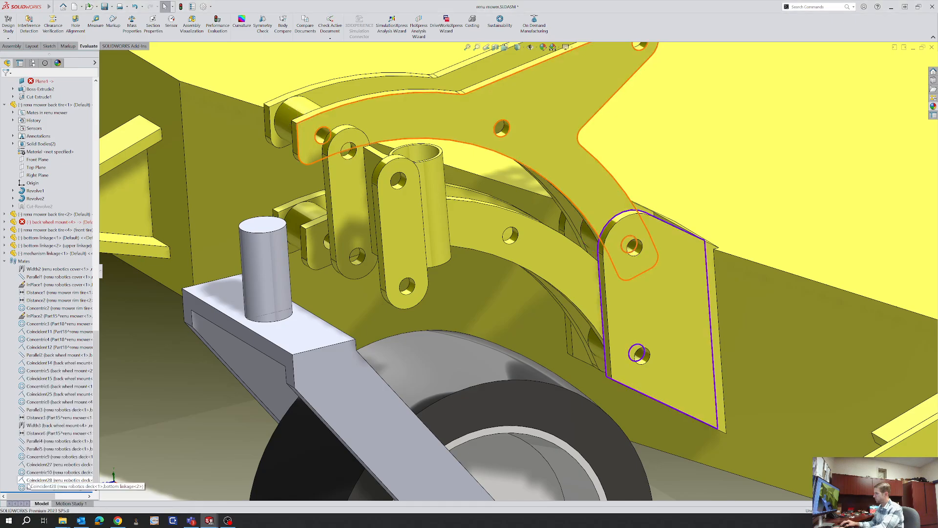
Delete the Concentric12 mate on the lower linkage arm and move the mechanism linkage clear of its old position
click(28, 488)
right_click(28, 489)
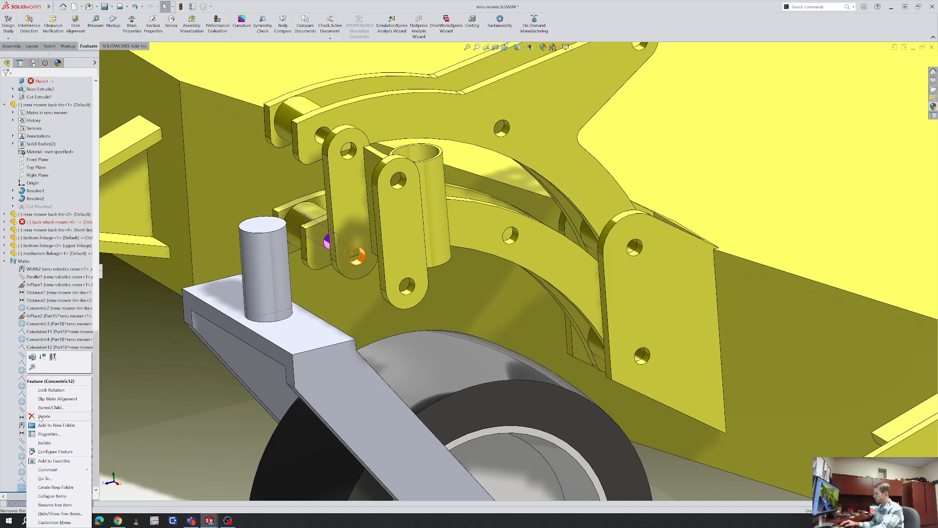
click(40, 416)
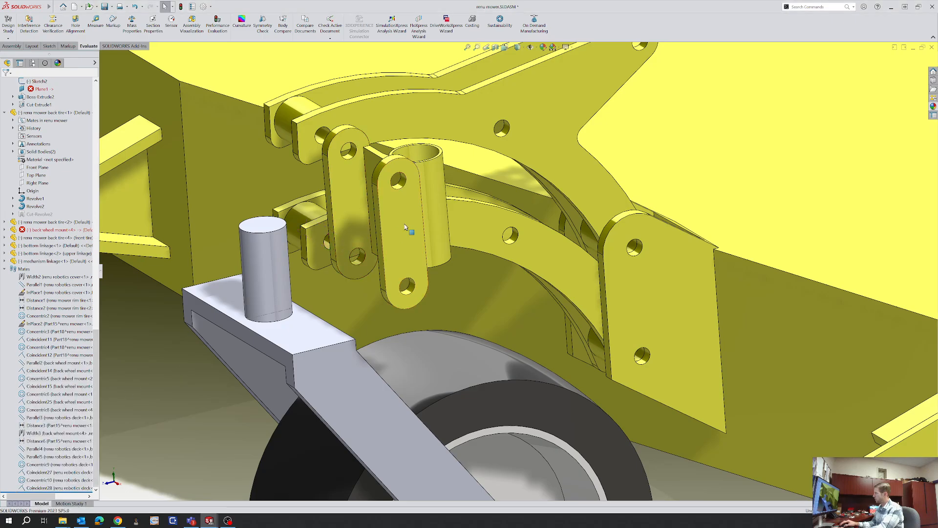
drag(405, 227, 388, 248)
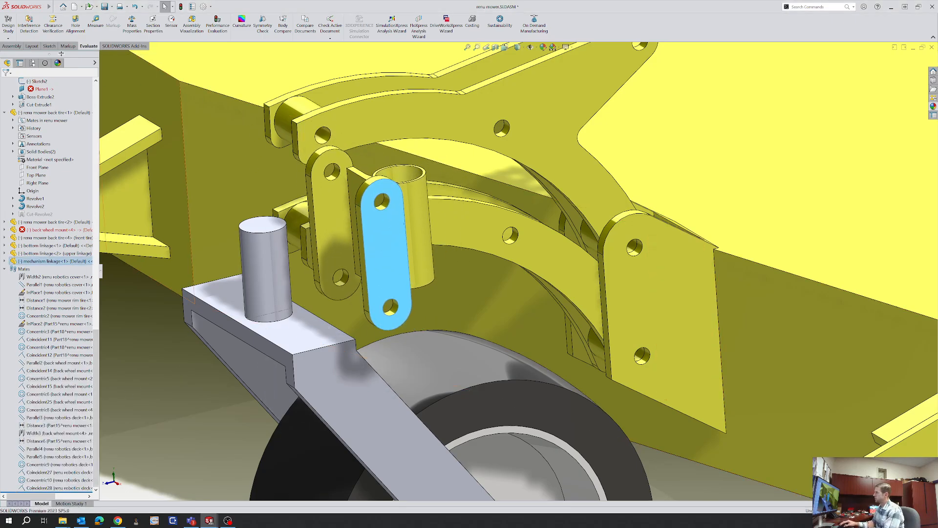
key(Escape)
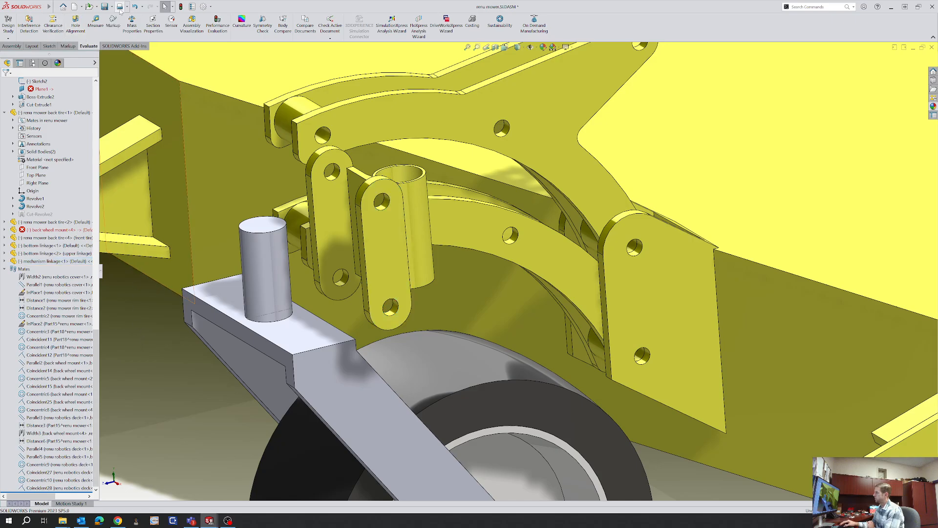
Add a coincident mate with flipped alignment between the mechanism linkage's side plate face and the upper linkage arm's outer face
click(12, 46)
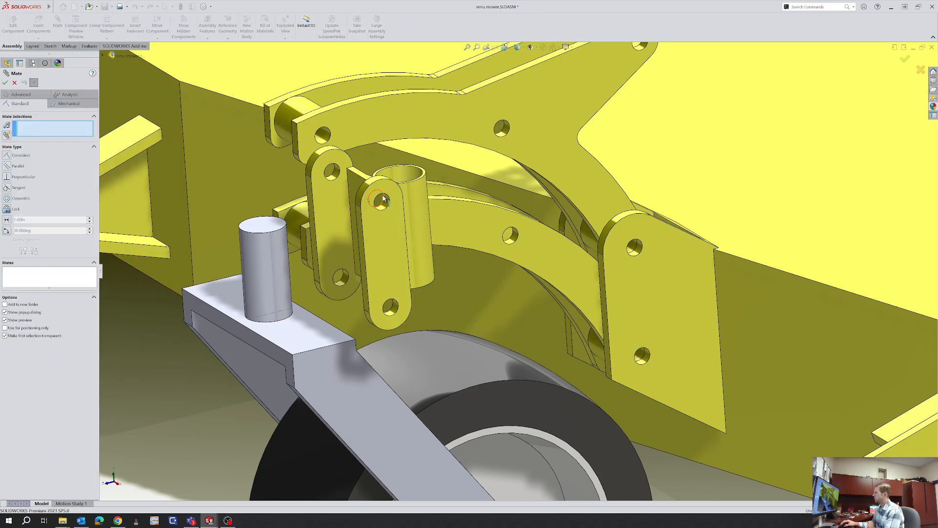
middle_drag(297, 192, 328, 191)
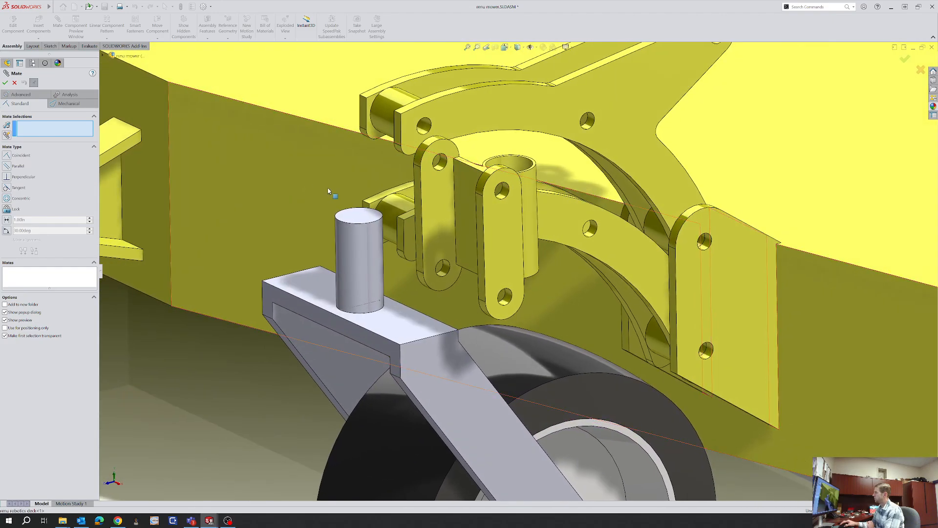
click(439, 210)
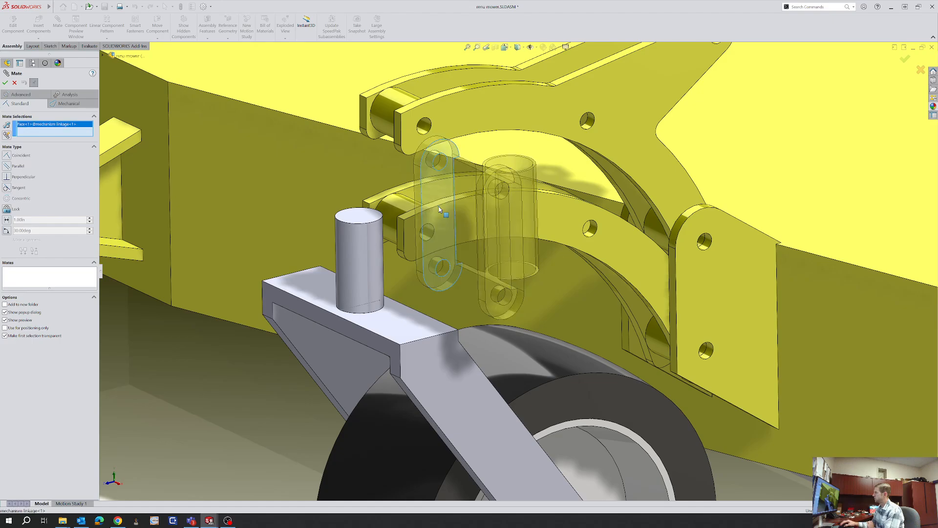
click(446, 114)
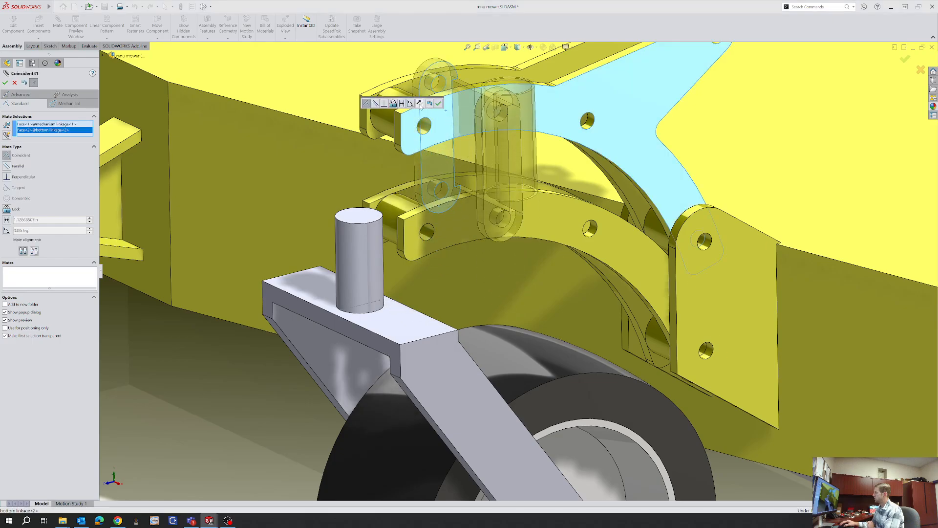
click(418, 104)
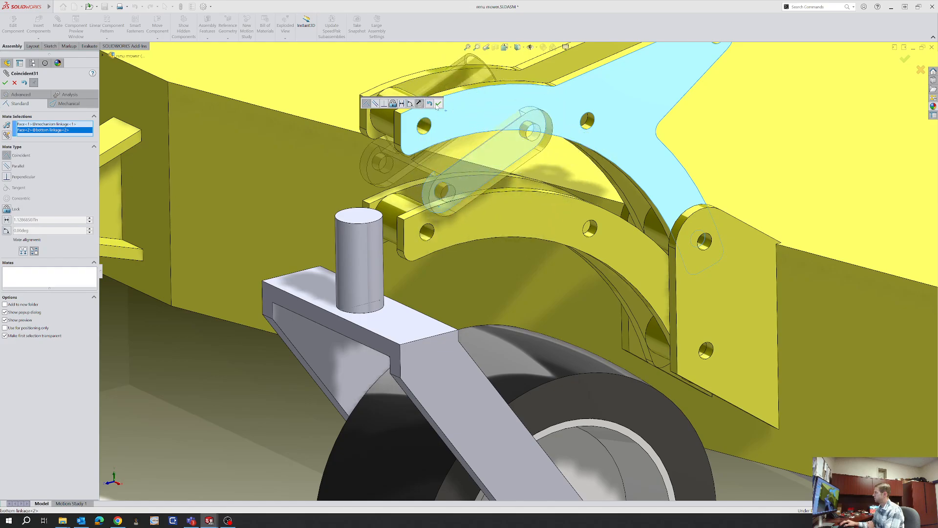
click(438, 104)
Add a concentric mate between a mechanism linkage plate hole and the end hole of the upper linkage arm
click(537, 132)
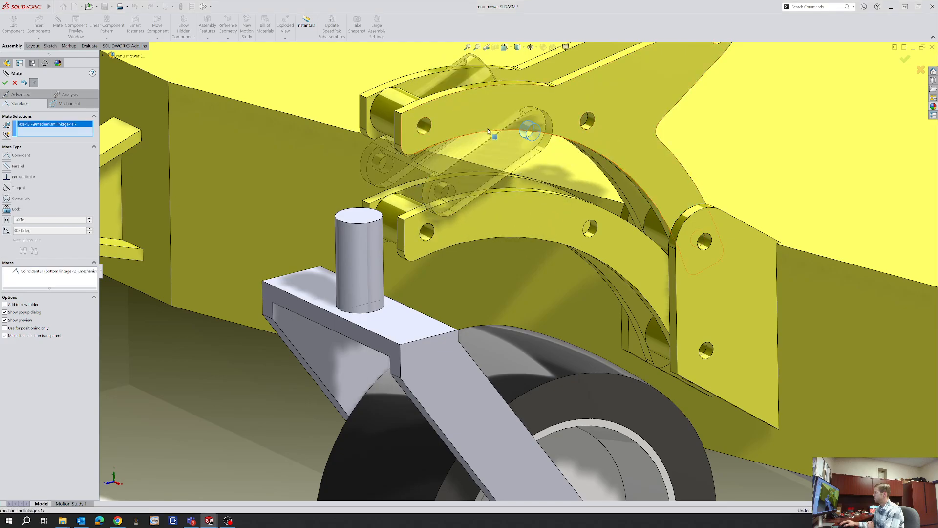
click(425, 129)
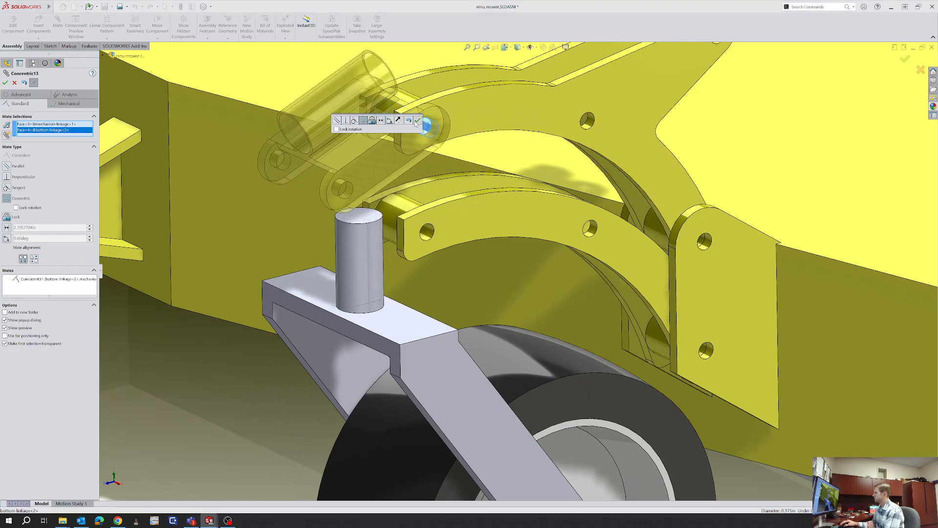
click(417, 121)
Add a concentric mate between the lower linkage arm's end hole and the mechanism linkage's lower plate hole
click(426, 233)
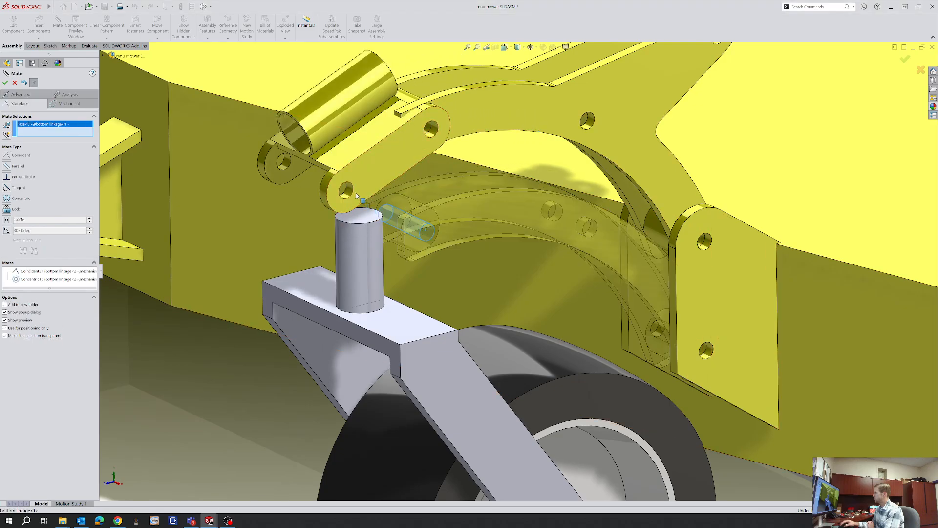
click(350, 194)
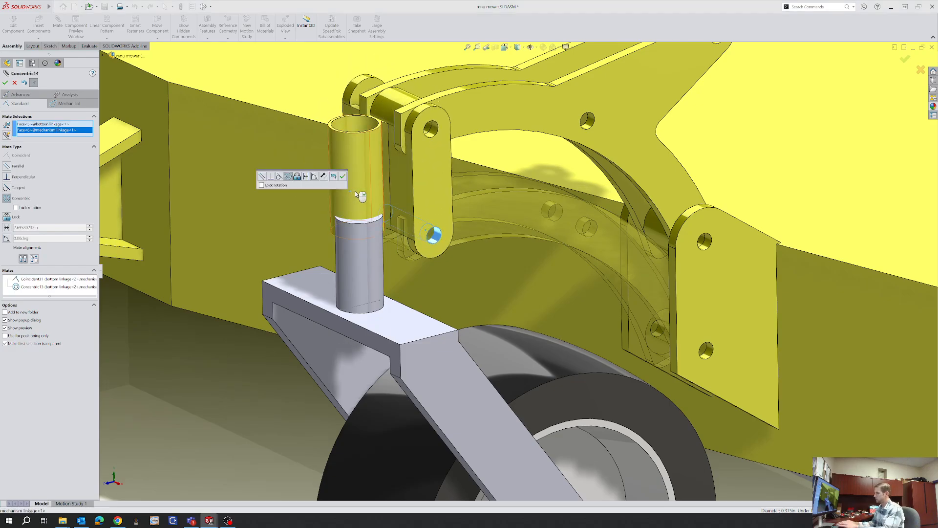
key(Return)
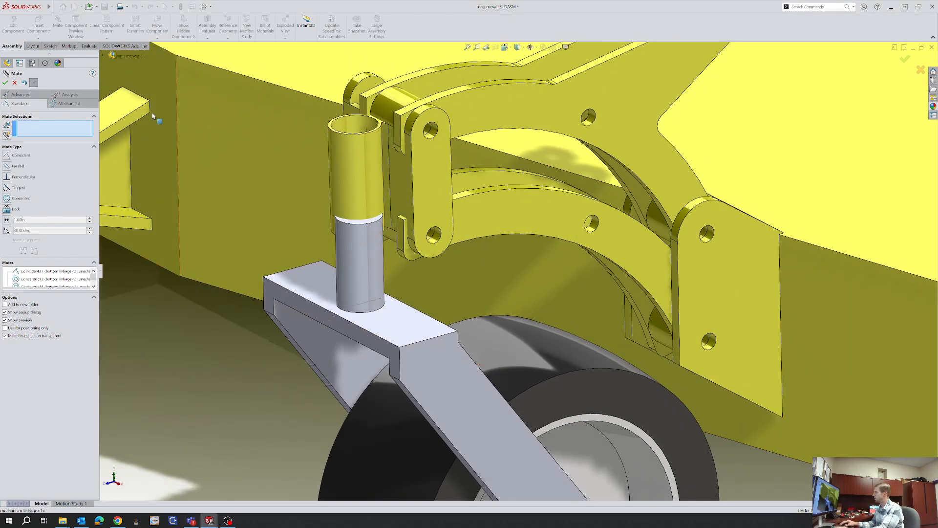
Try a concentric mate between the back wheel mount's post and the mechanism linkage's tube, breaking other mates to satisfy it
click(356, 265)
click(356, 135)
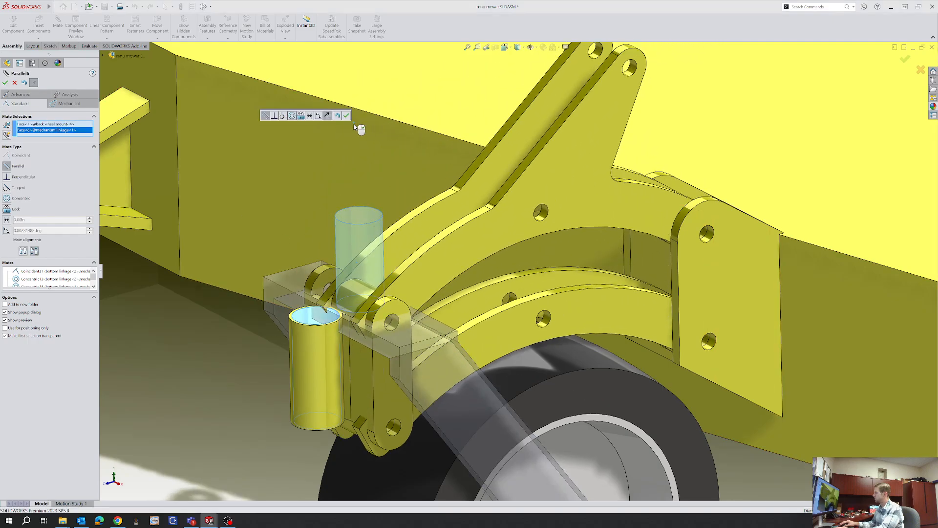
click(7, 198)
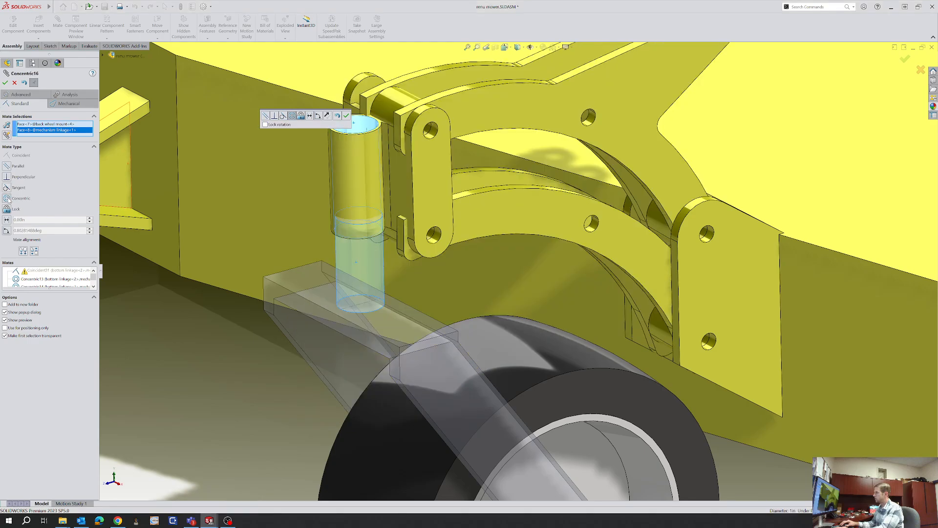
click(347, 116)
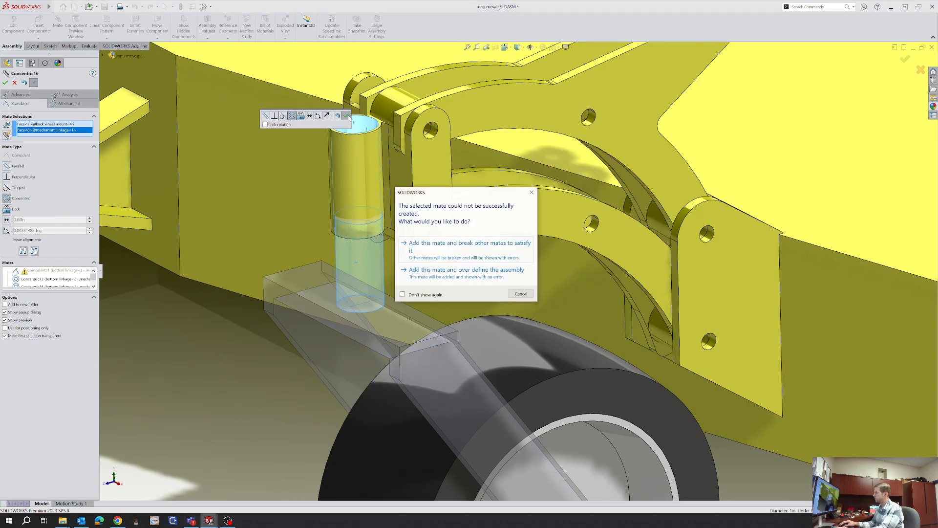
click(445, 258)
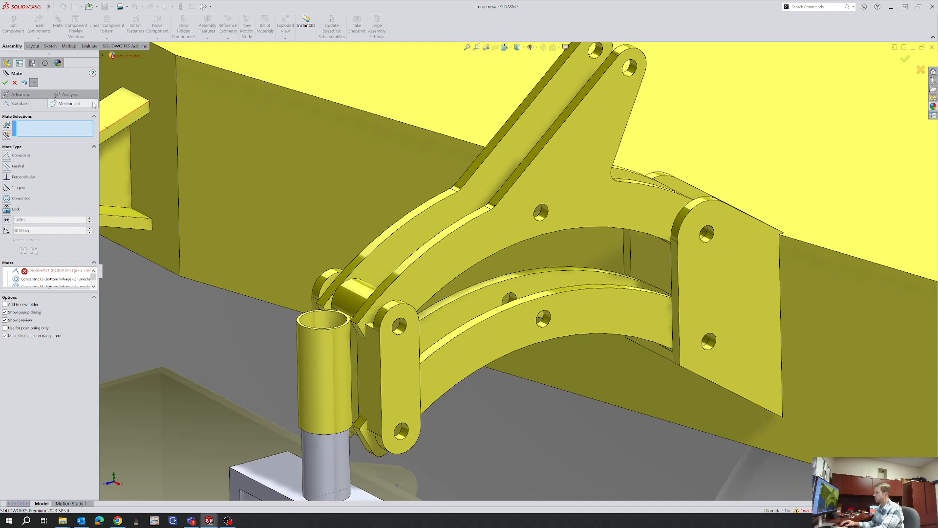
click(14, 83)
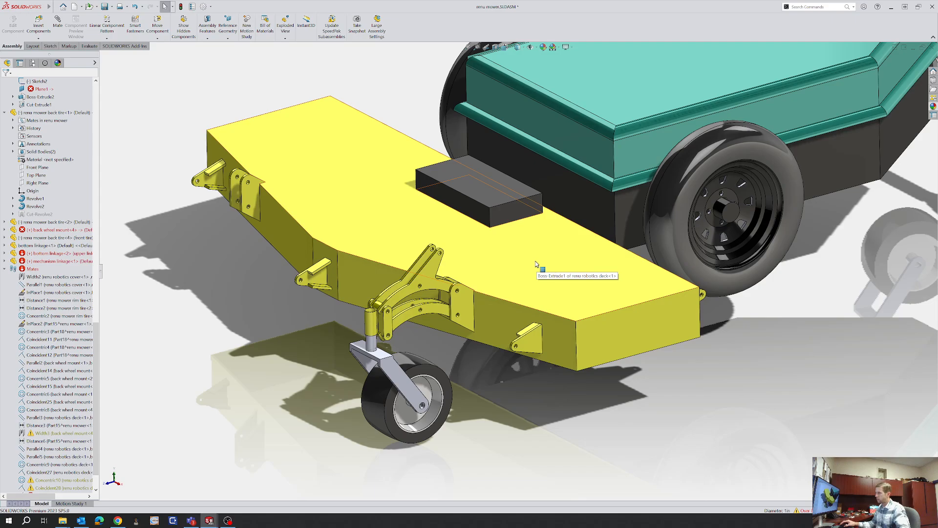
Revert the mates just added to the mechanism linkage and reposition it in front of the linkage arms' free ends
scroll(385, 308, down, 7)
drag(335, 350, 371, 274)
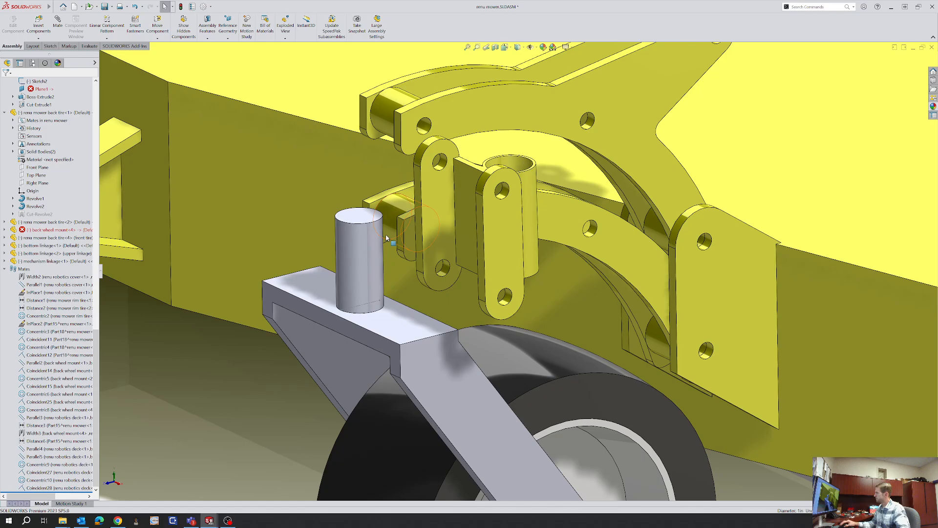
scroll(472, 250, up, 3)
scroll(555, 266, down, 1)
drag(473, 244, 441, 230)
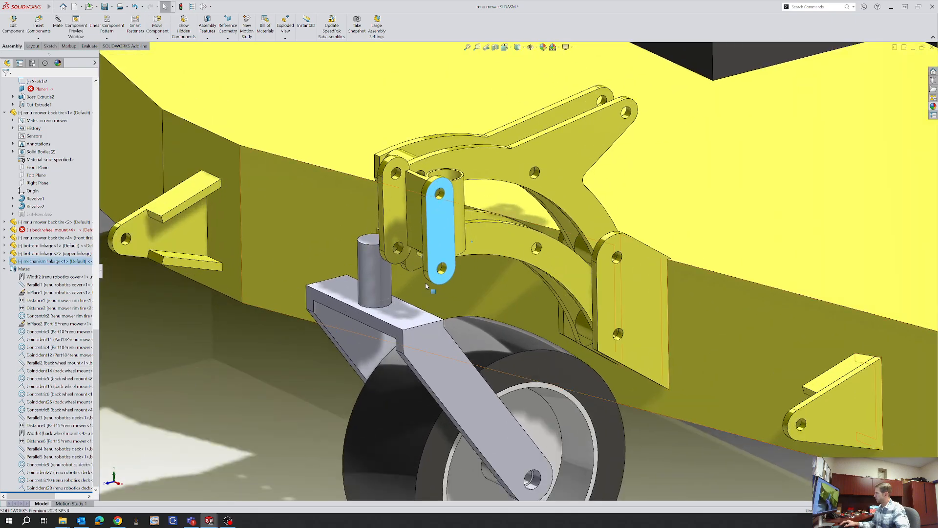
key(Escape)
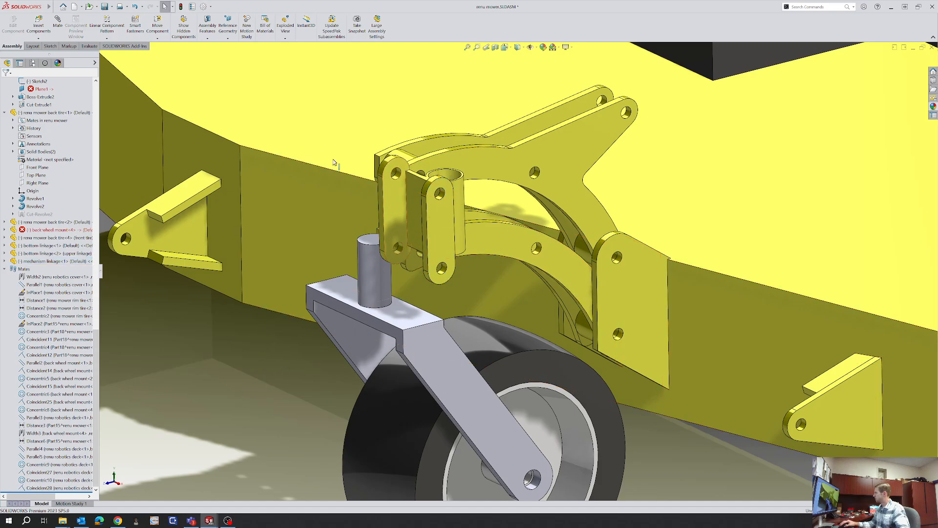
Add a coincident mate with flipped alignment between the mechanism linkage's side plate face and the upper linkage arm's outer face
scroll(421, 186, down, 5)
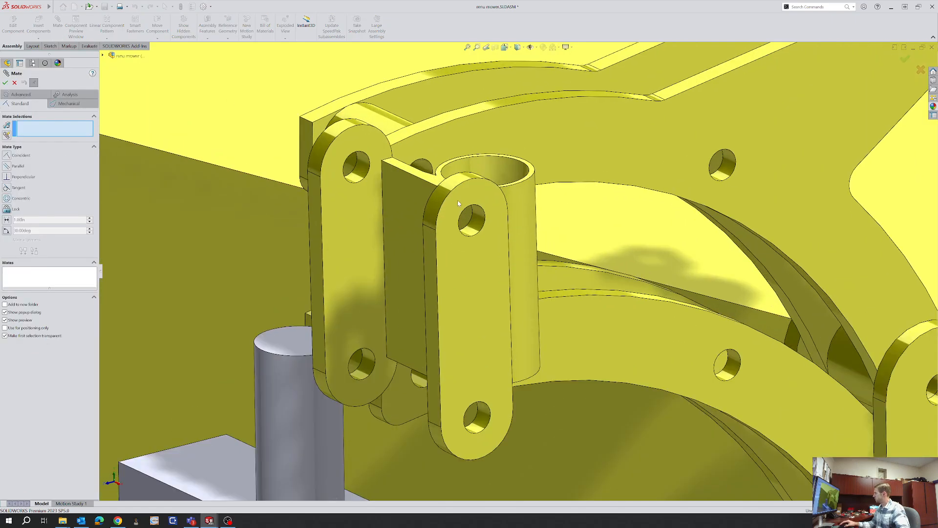
scroll(444, 246, up, 3)
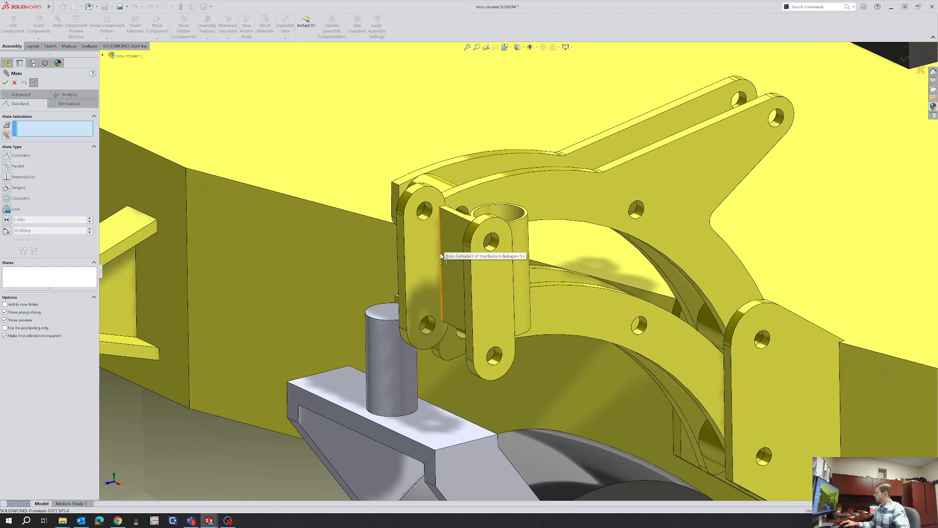
click(440, 247)
click(521, 198)
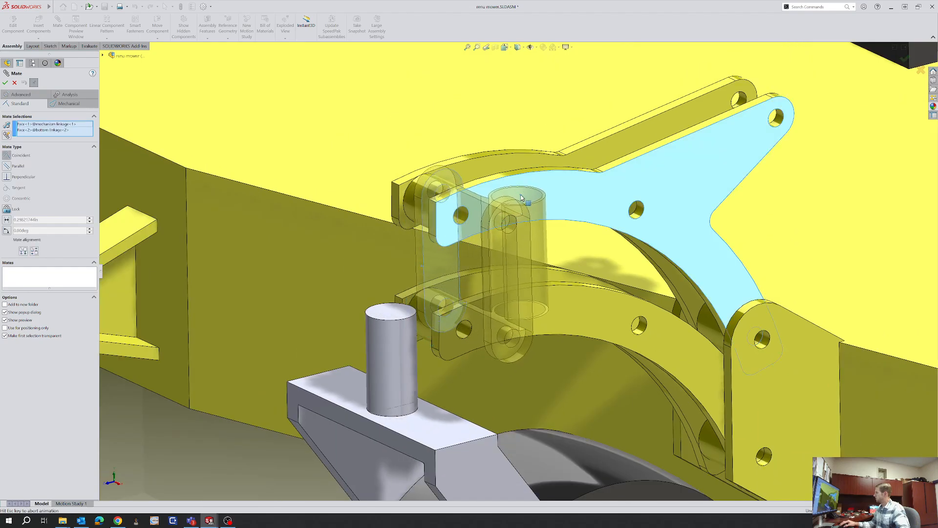
click(581, 188)
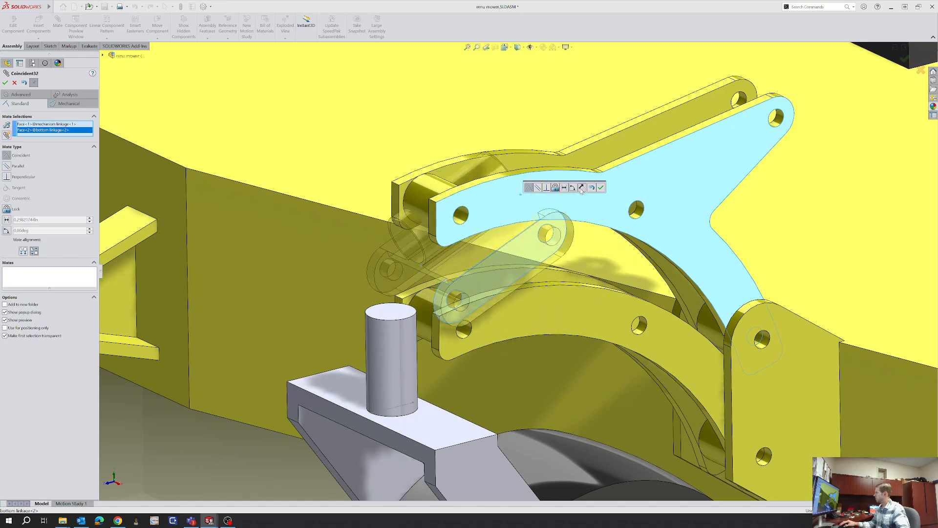
click(601, 187)
Add concentric mates aligning the mechanism linkage's plate holes with the end holes of the upper and lower linkage arms
click(557, 237)
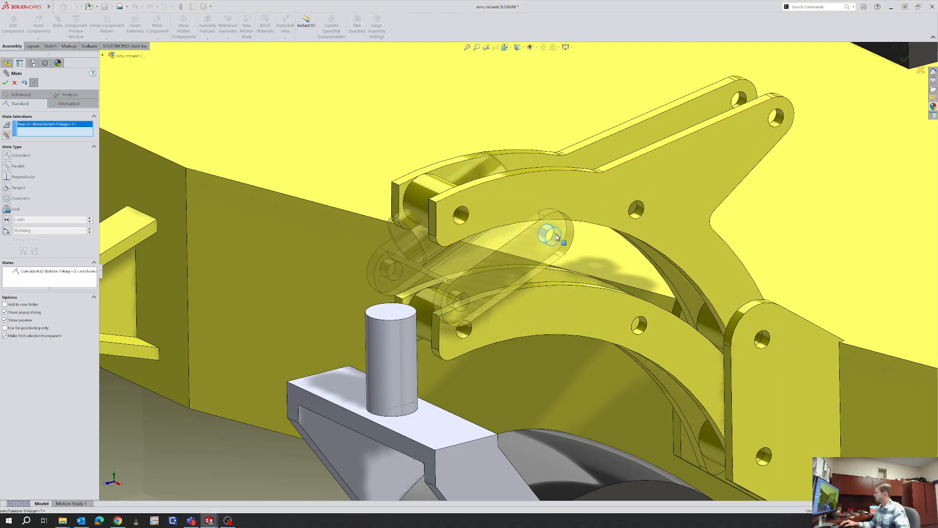
click(462, 222)
click(464, 217)
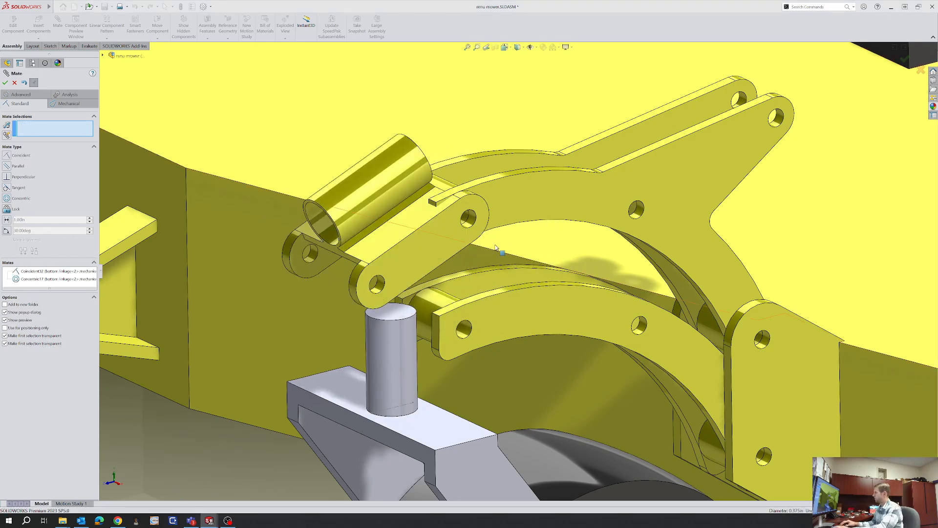
click(383, 288)
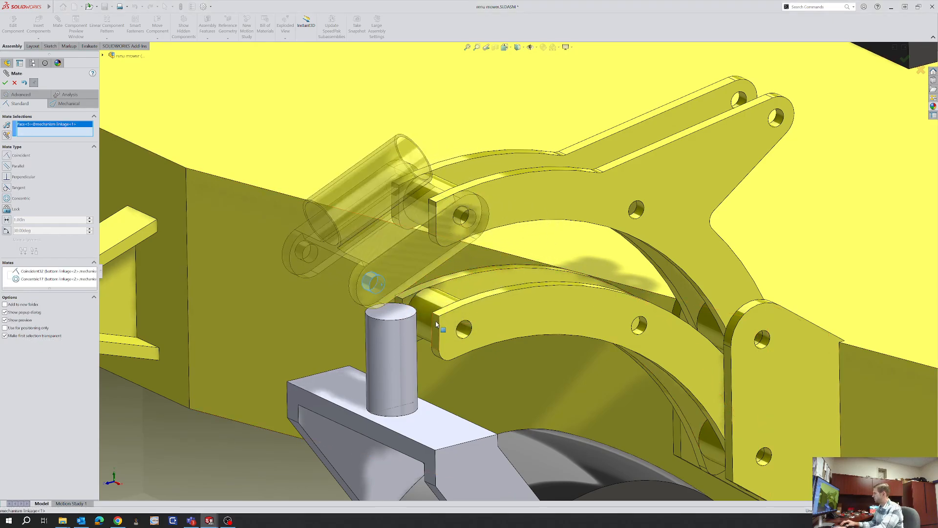
click(462, 327)
click(461, 329)
Try a concentric mate between the back wheel mount's post and the mechanism linkage's tube, without breaking or over-defining other mates
click(391, 356)
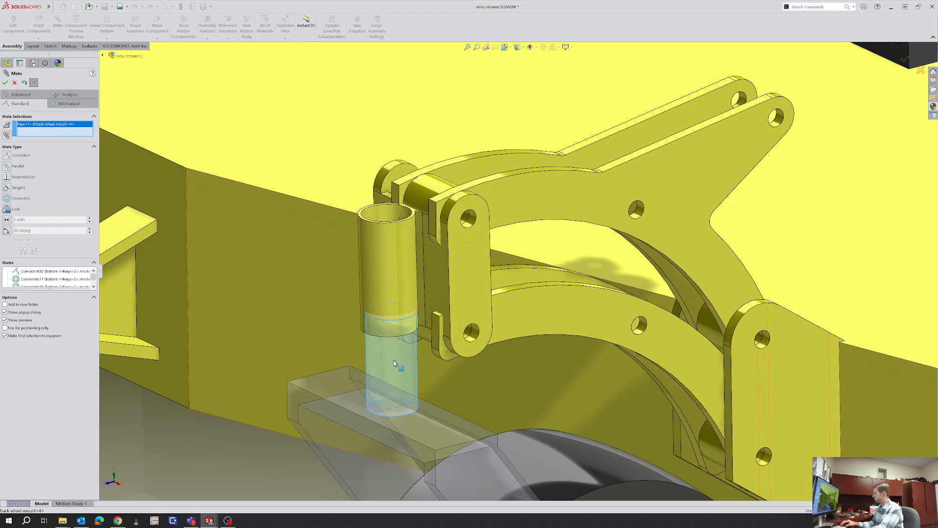
click(377, 214)
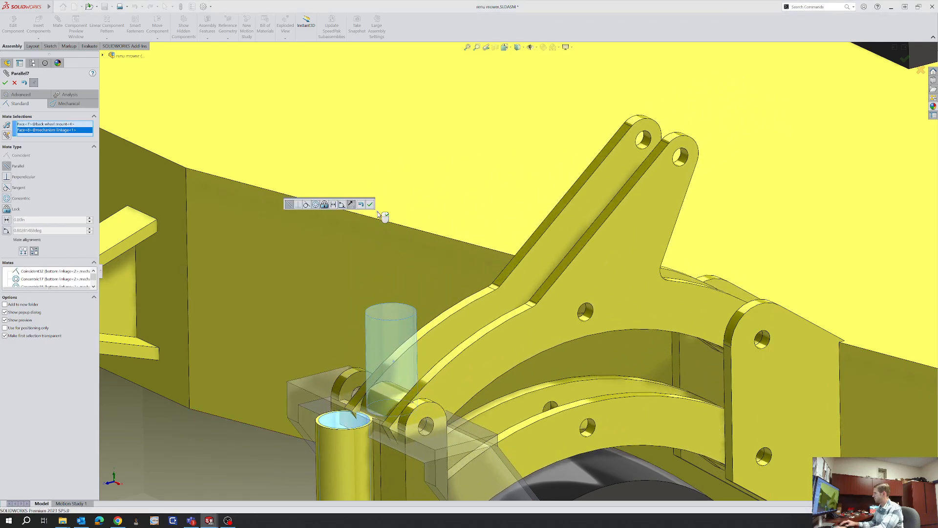
click(20, 199)
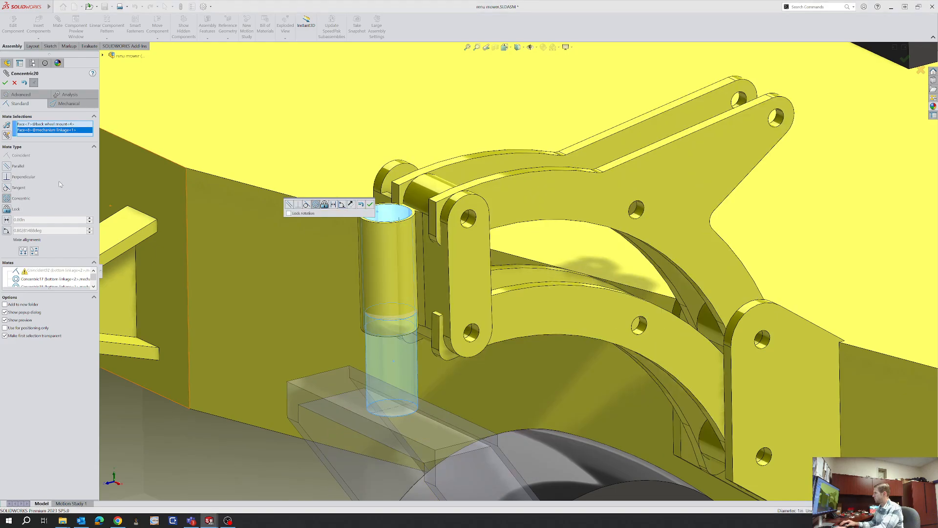
click(370, 205)
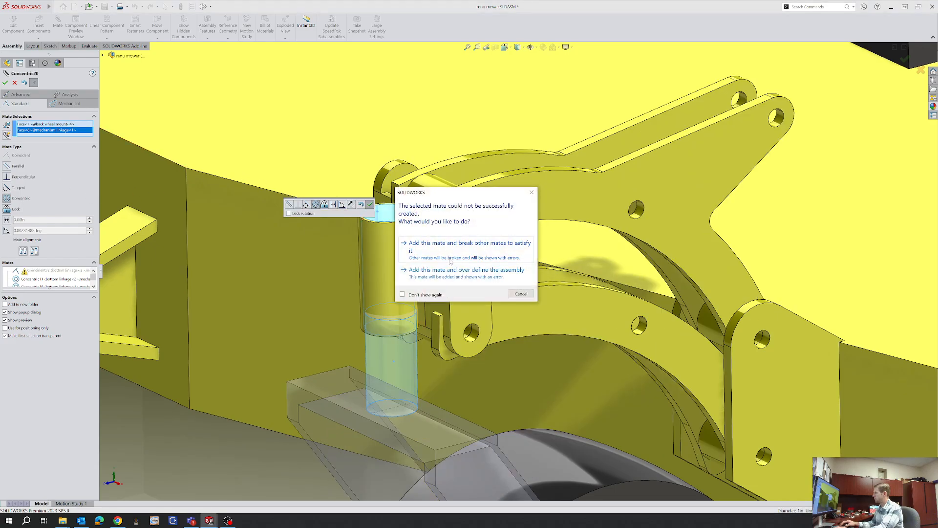
click(517, 295)
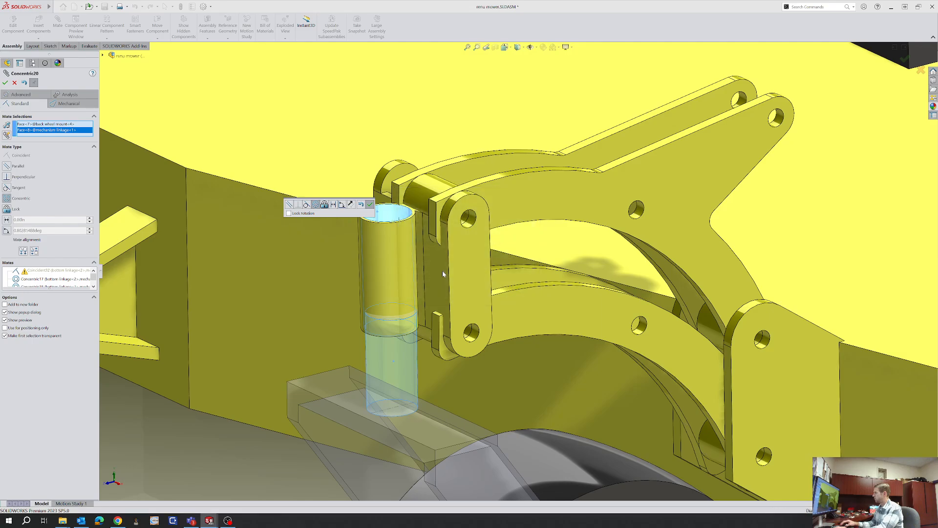
click(15, 84)
Examine from several angles how the mechanism linkage's tube and side plates line up with the wheel mount's post and linkage arms
scroll(396, 293, up, 4)
drag(450, 337, 440, 361)
mouse_move(463, 288)
mouse_down()
mouse_move(456, 312)
mouse_move(460, 299)
mouse_up()
scroll(462, 299, down, 5)
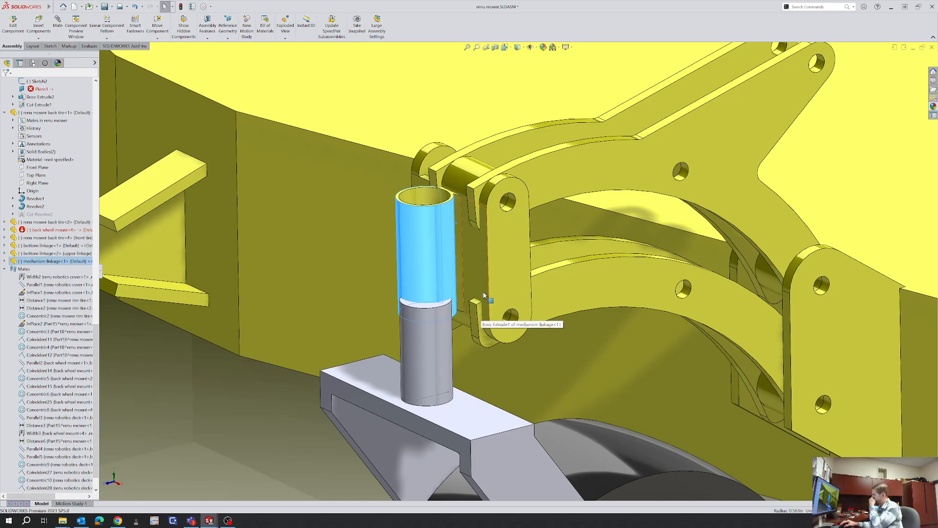
scroll(519, 208, down, 5)
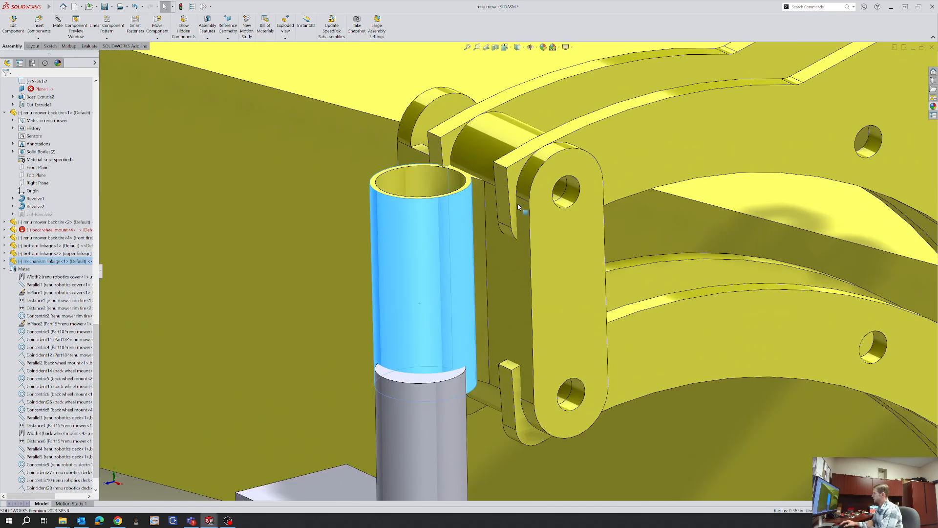
middle_drag(464, 209, 489, 205)
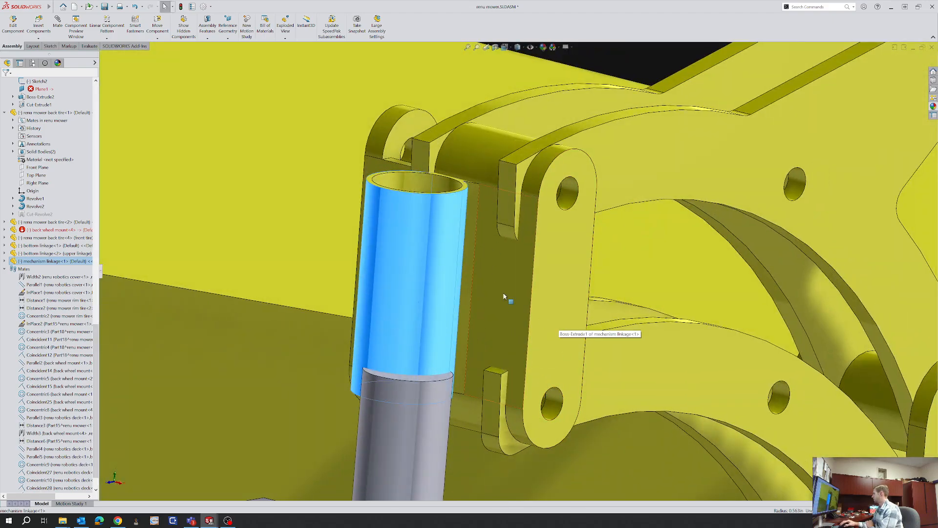
middle_drag(508, 308, 534, 296)
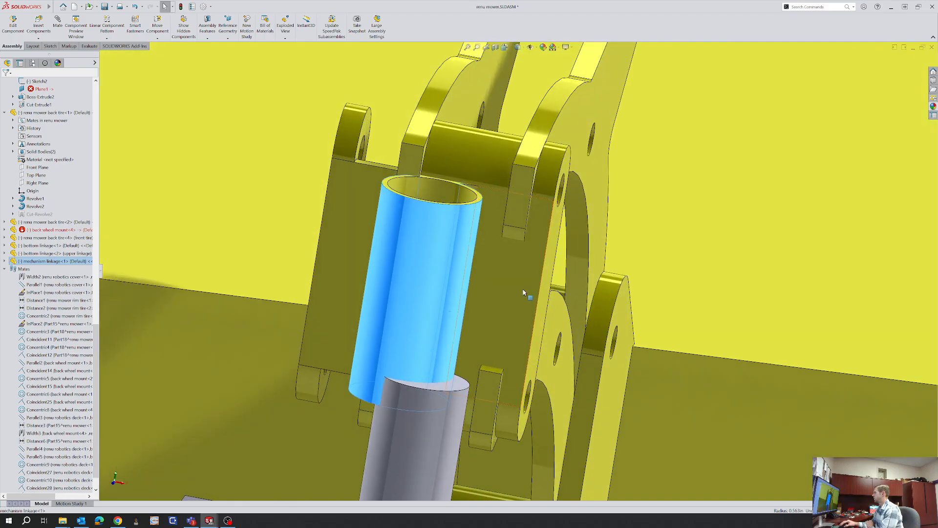
middle_drag(520, 246, 508, 188)
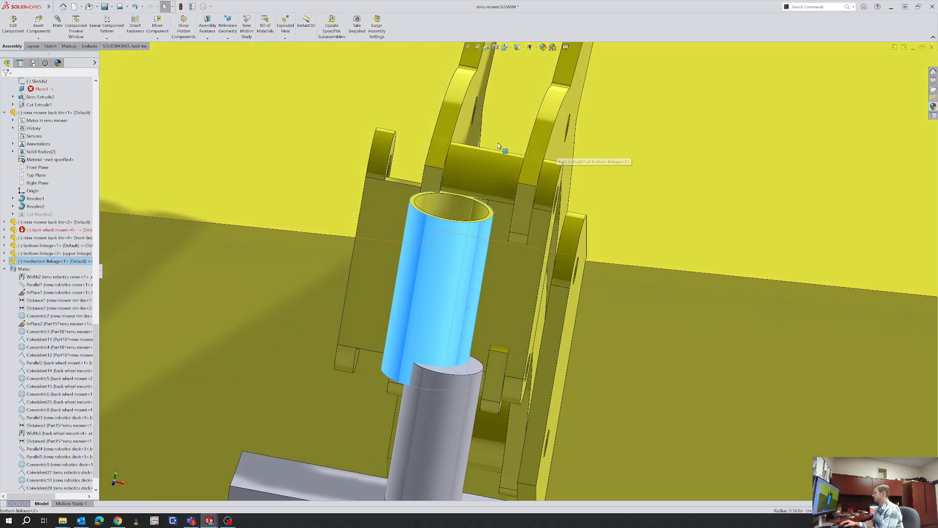
scroll(430, 147, up, 2)
scroll(179, 200, up, 5)
key(Escape)
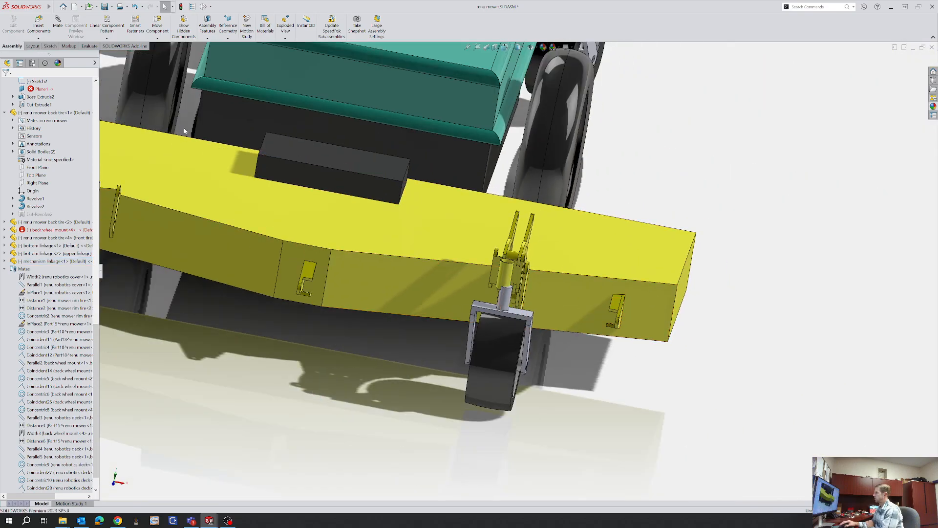
Measure the distance between the two outer side faces of the upper linkage arm
click(89, 45)
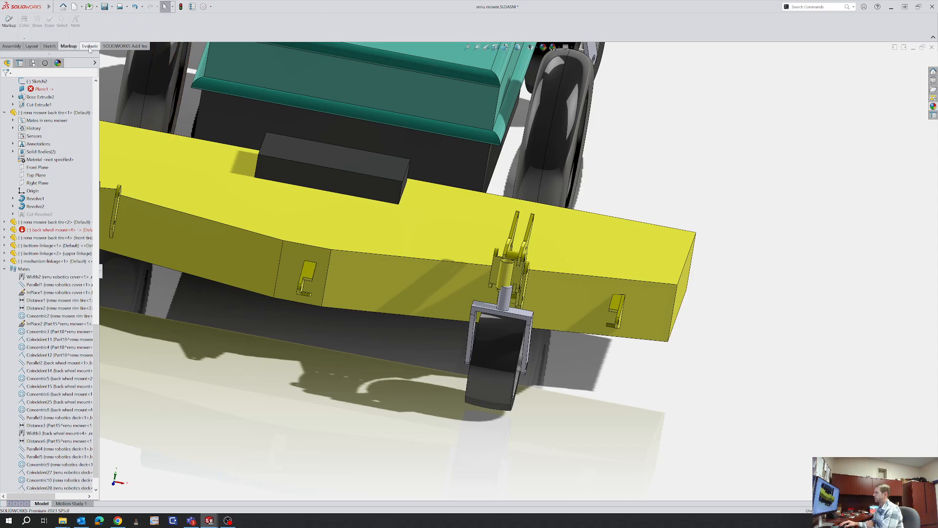
click(95, 24)
scroll(601, 313, down, 8)
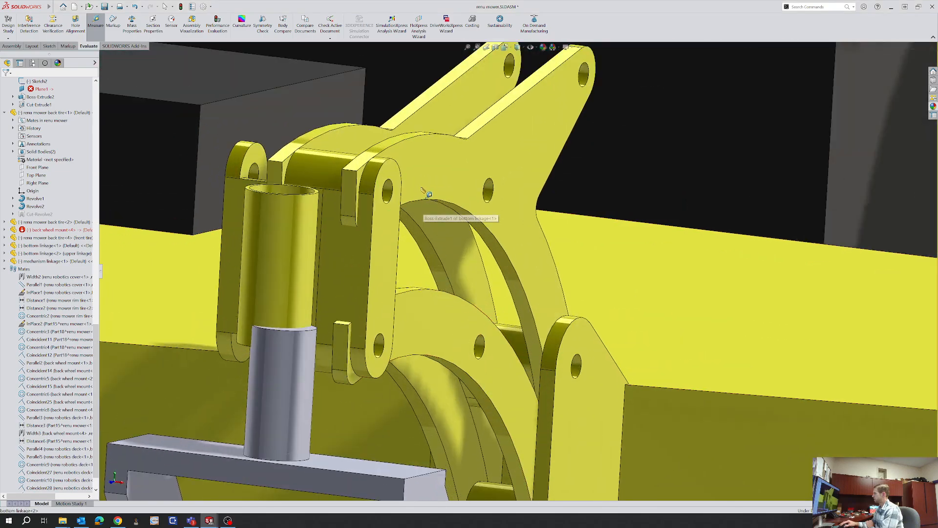
click(422, 188)
scroll(421, 188, up, 1)
middle_drag(422, 188, 543, 206)
click(303, 167)
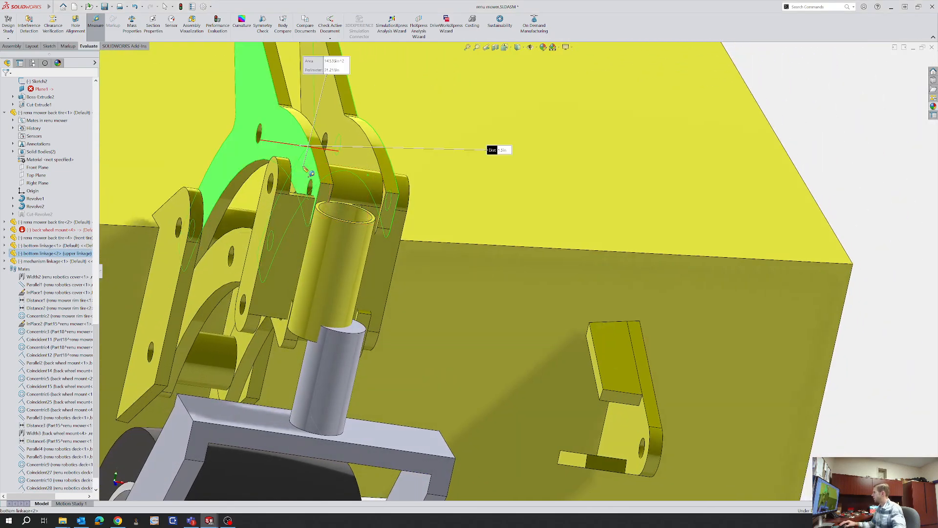
key(Escape)
Open the mechanism linkage part from the assembly and edit the sketch of its tube and connecting plate
middle_drag(371, 233, 342, 234)
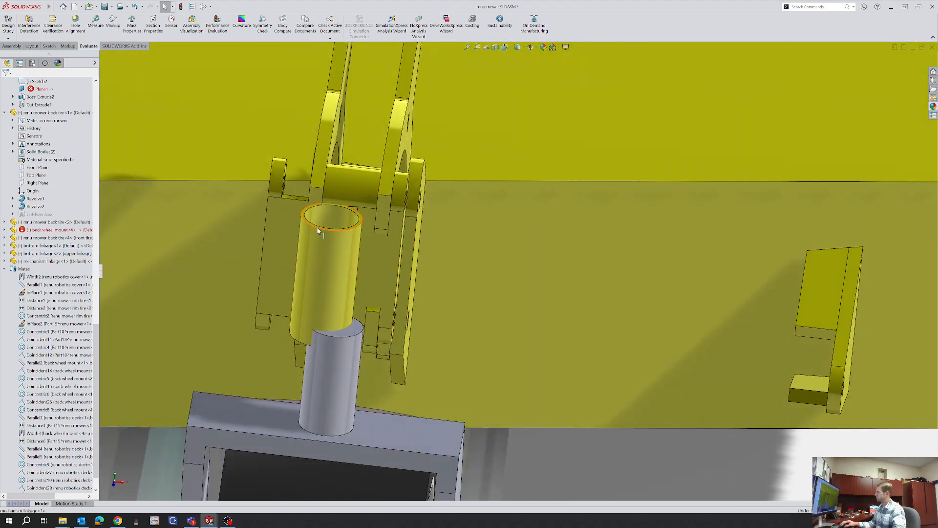
click(296, 215)
click(310, 197)
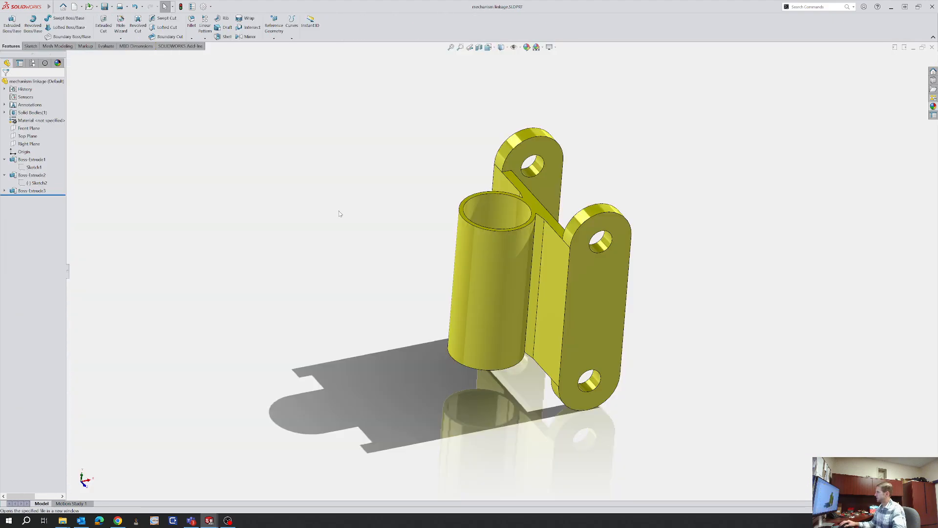
click(22, 183)
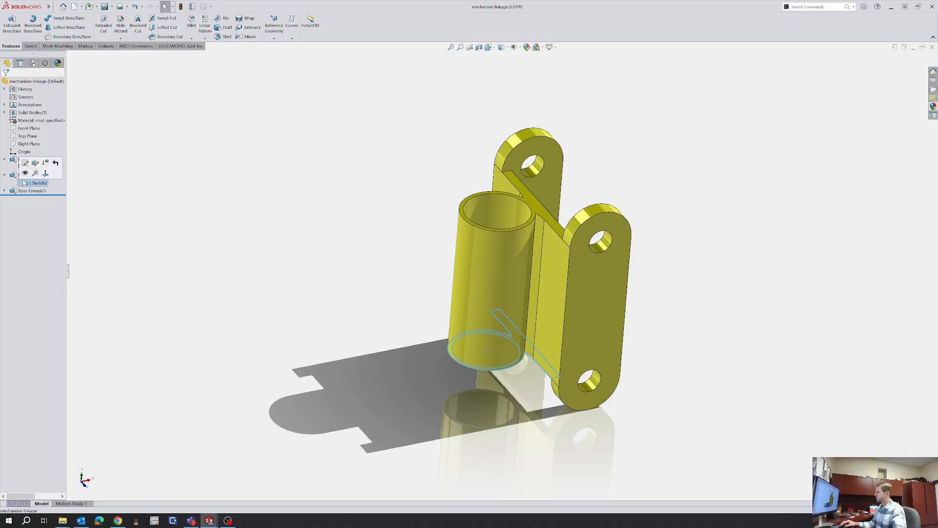
click(25, 163)
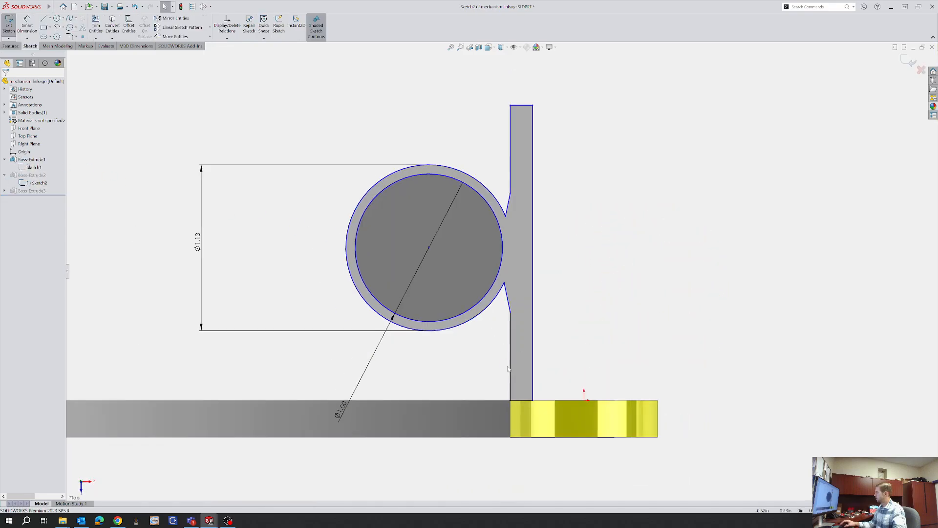
Dimension the connecting plate's long outer edge and set its length to 1.5 in
key(d)
click(524, 271)
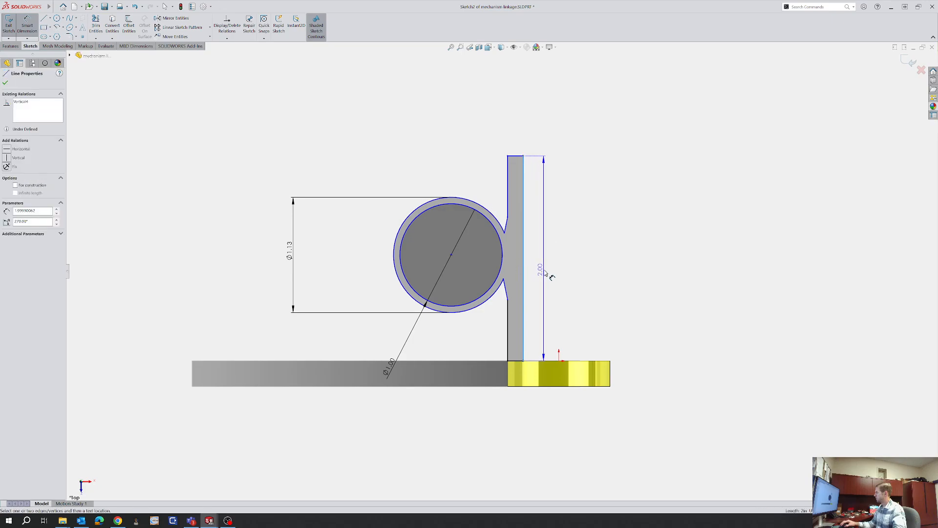
click(547, 274)
text(1.5)
key(Return)
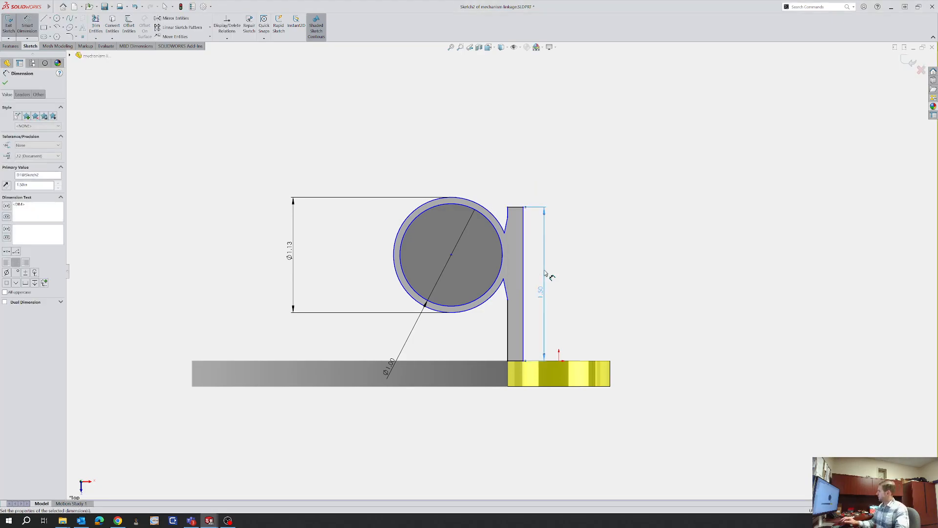
key(Escape)
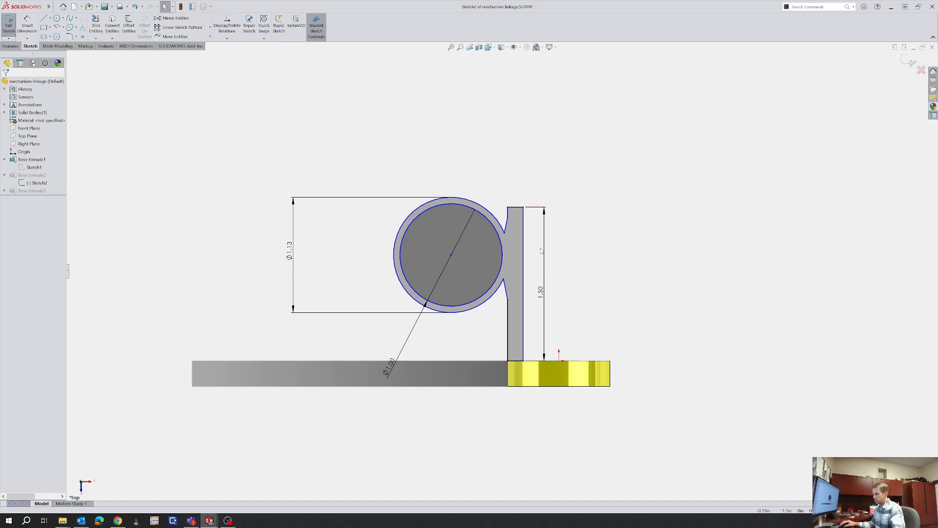
Draw a horizontal construction line from the midpoint of the plate's long outer edge to the tube's centre
key(l)
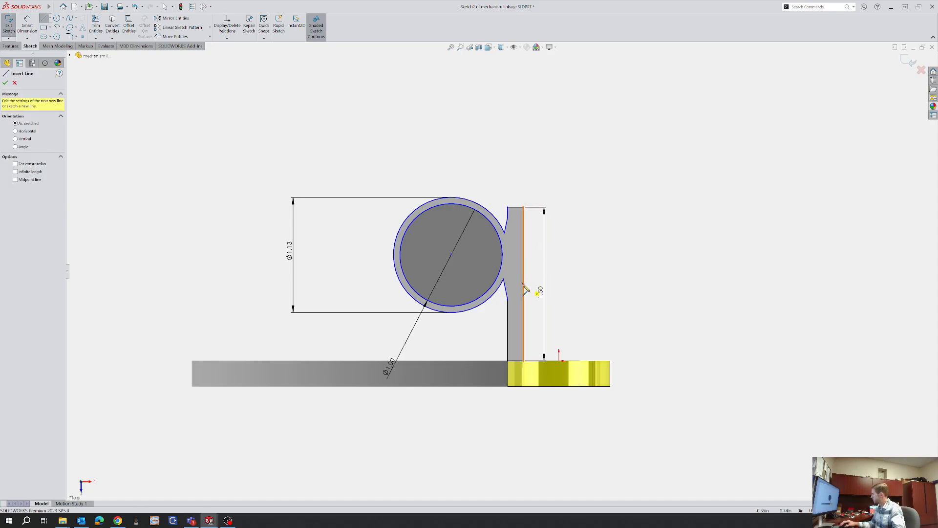
click(523, 283)
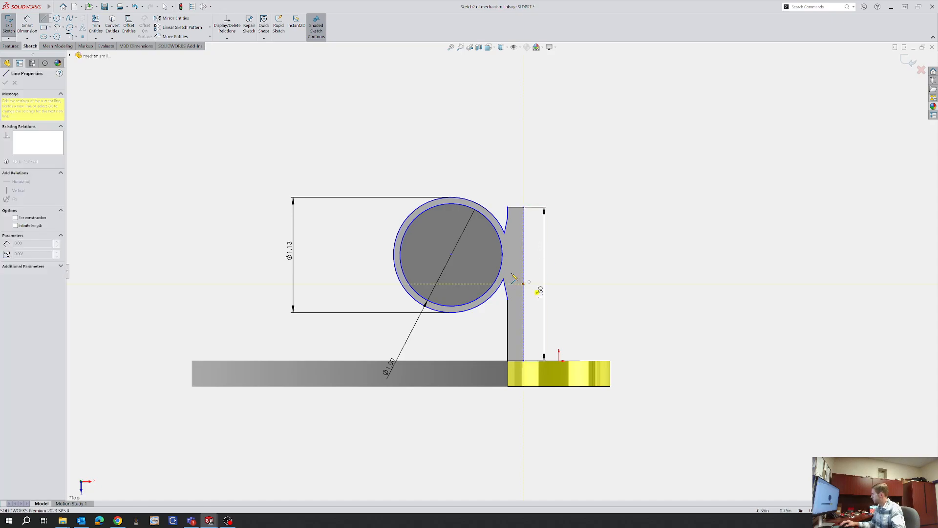
click(451, 255)
key(Escape)
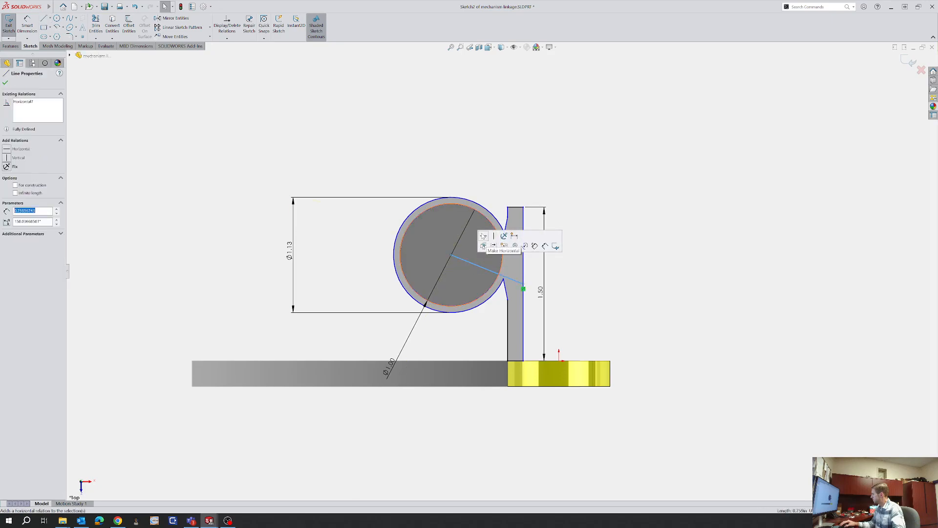
click(483, 246)
click(659, 300)
click(520, 287)
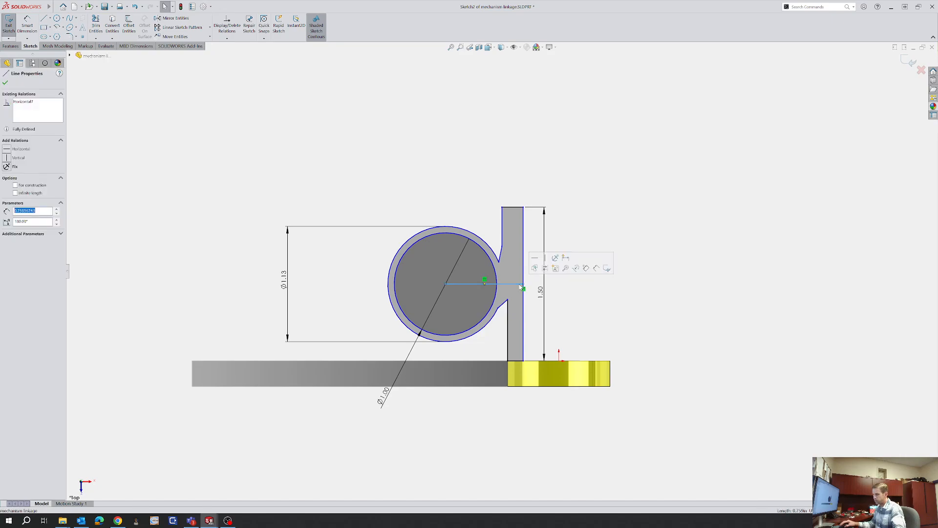
click(545, 268)
click(607, 300)
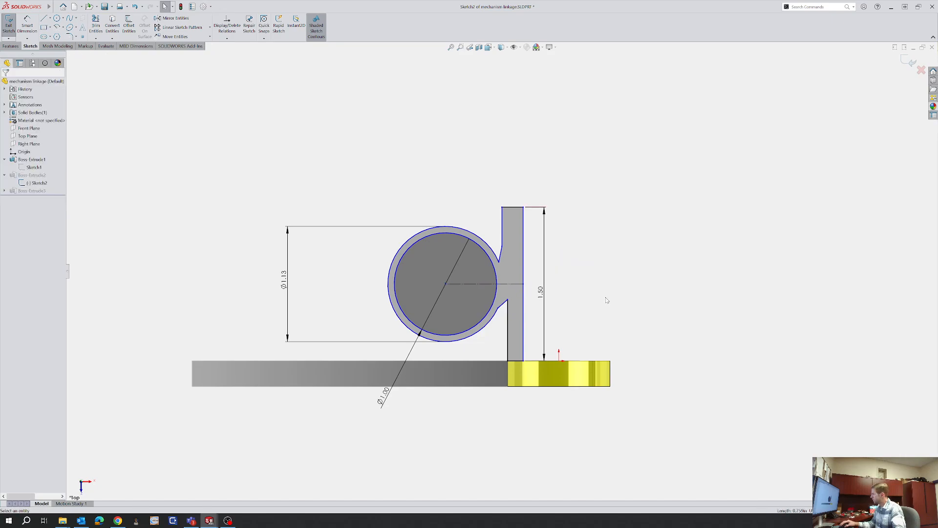
Delete the slanted line and the vertical inner line of the plate profile below the construction line
click(505, 306)
key(Delete)
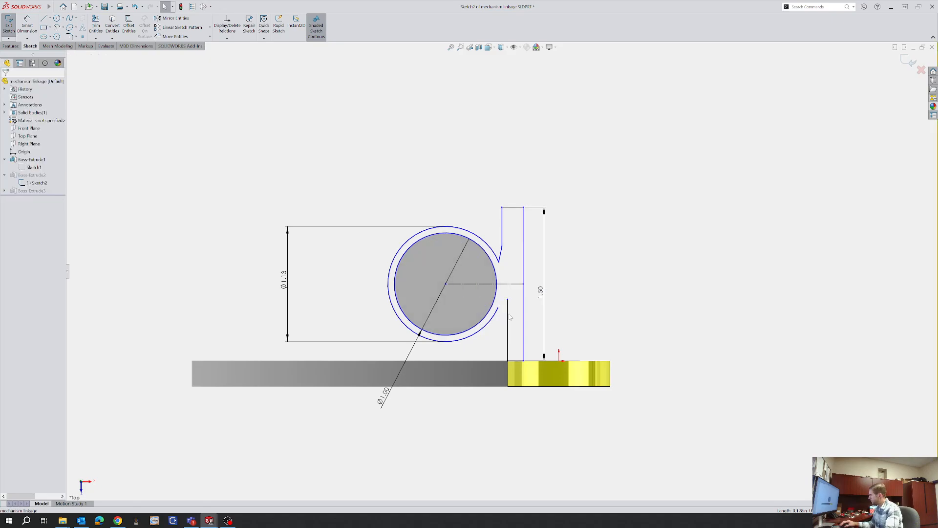
click(509, 314)
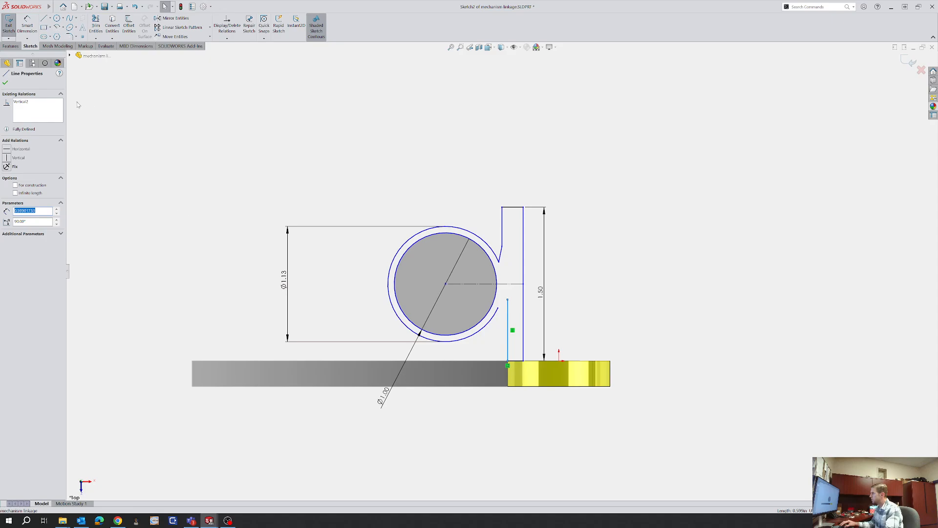
click(5, 83)
click(664, 326)
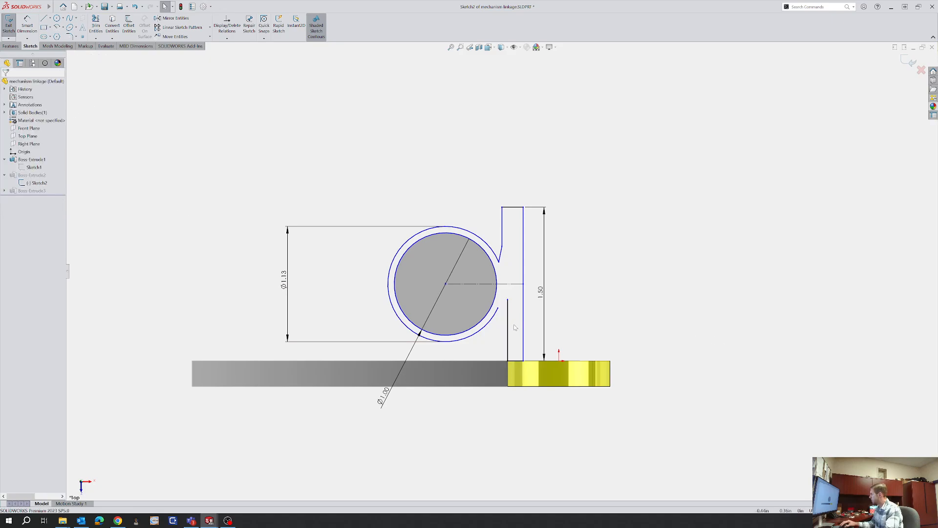
right_click(510, 332)
key(Escape)
right_click(508, 336)
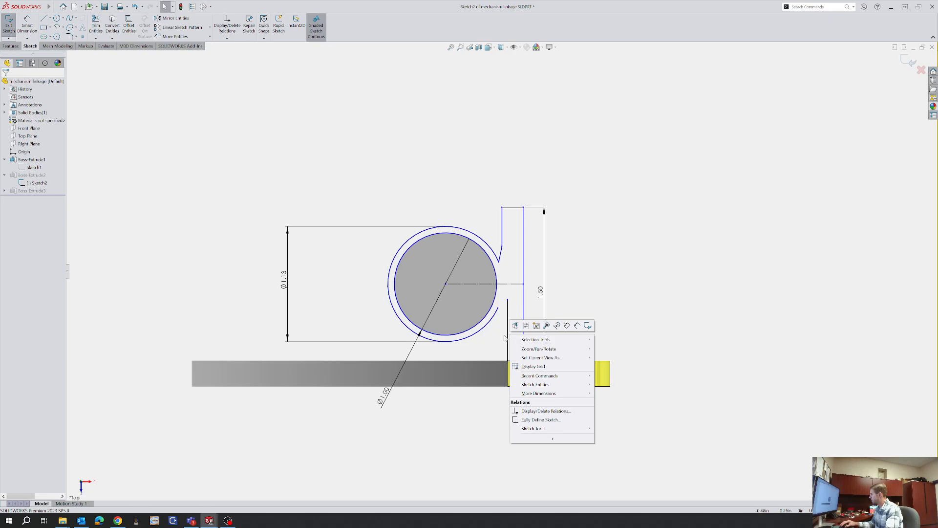
key(Escape)
right_click(508, 338)
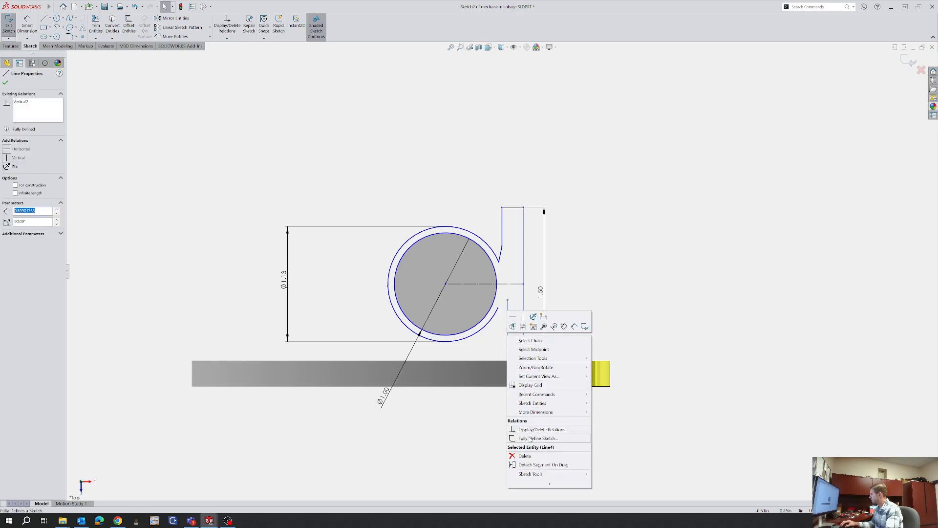
click(524, 456)
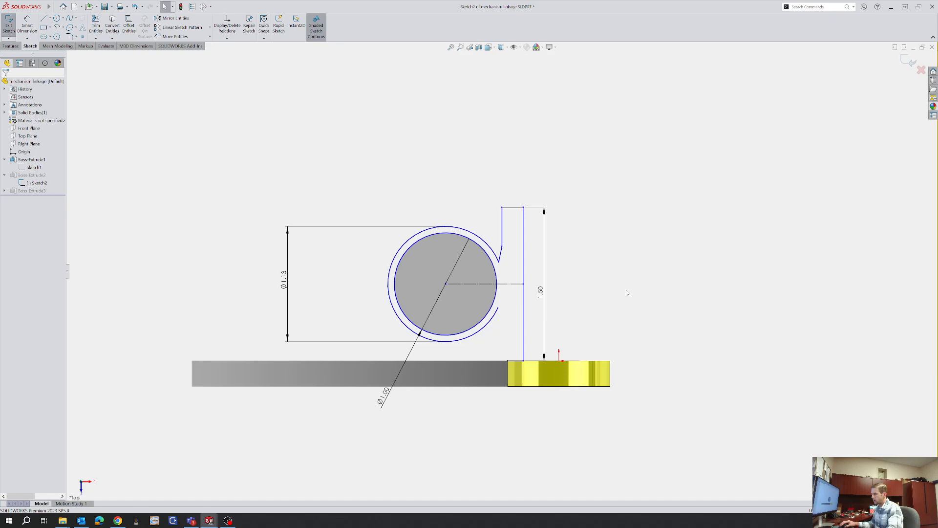
Mirror the remaining vertical inner line and slanted line of the plate profile about the construction line
right_drag(605, 270, 571, 264)
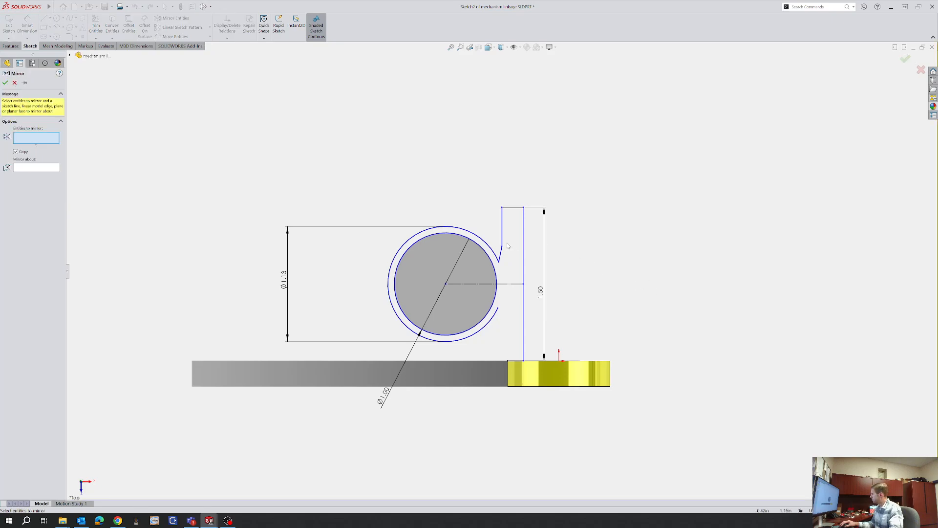
click(502, 243)
click(501, 255)
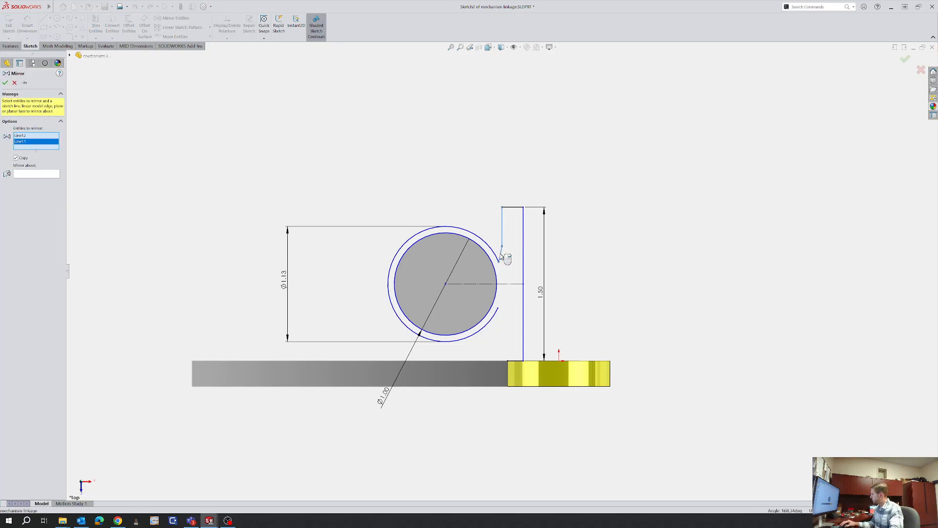
right_click(501, 257)
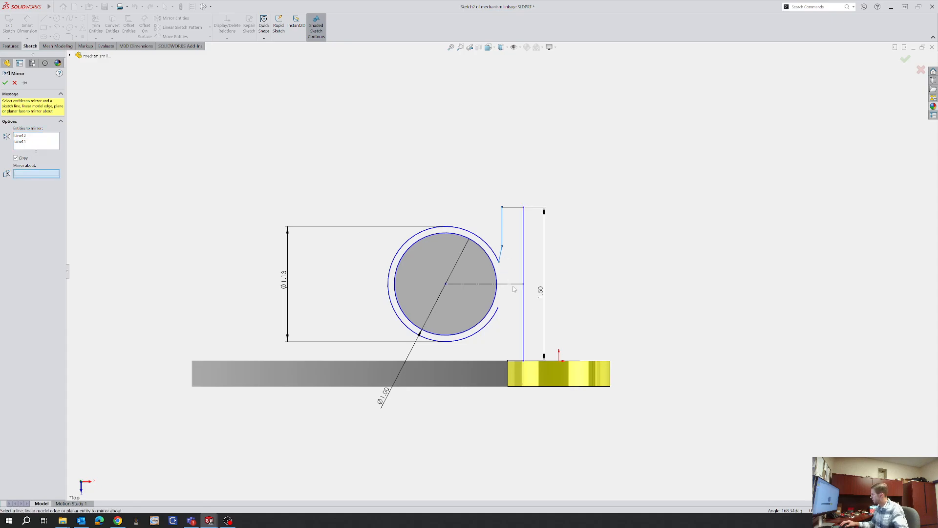
click(513, 285)
right_click(511, 298)
Make the mirrored vertical line's lower endpoint coincident with the end of the plate's bottom edge, and exit the sketch
scroll(507, 318, down, 2)
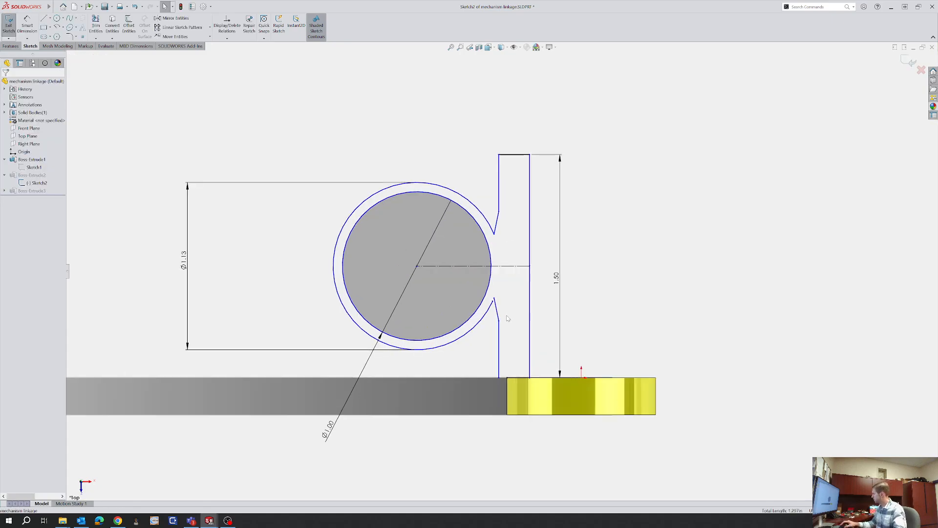
scroll(507, 318, down, 2)
key(t)
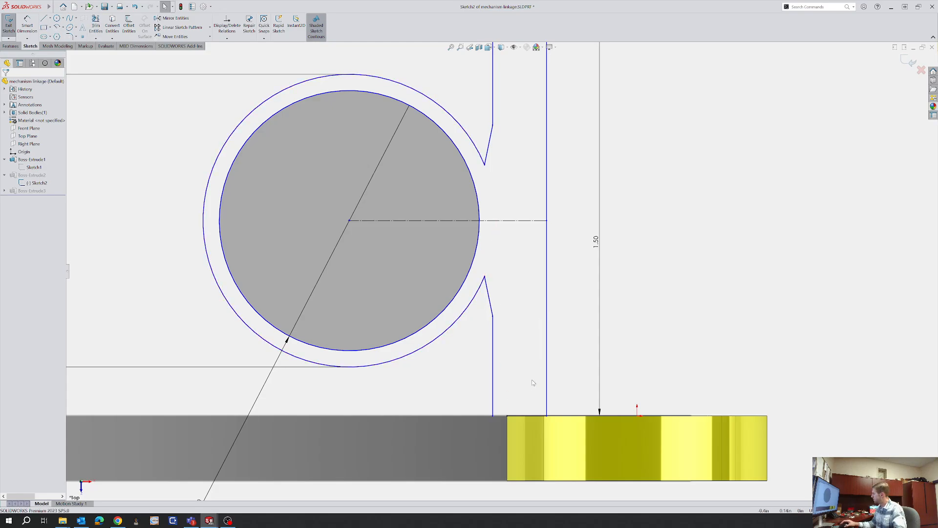
scroll(533, 389, up, 2)
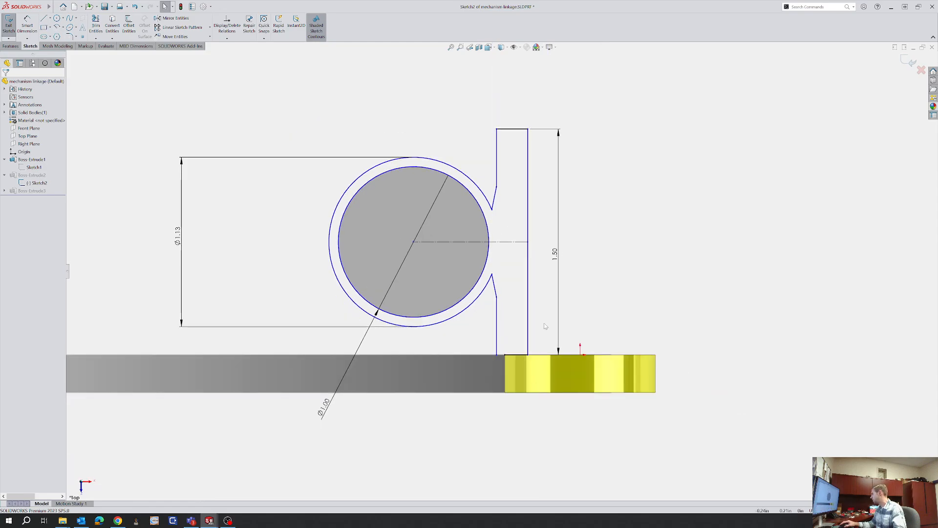
scroll(545, 326, down, 1)
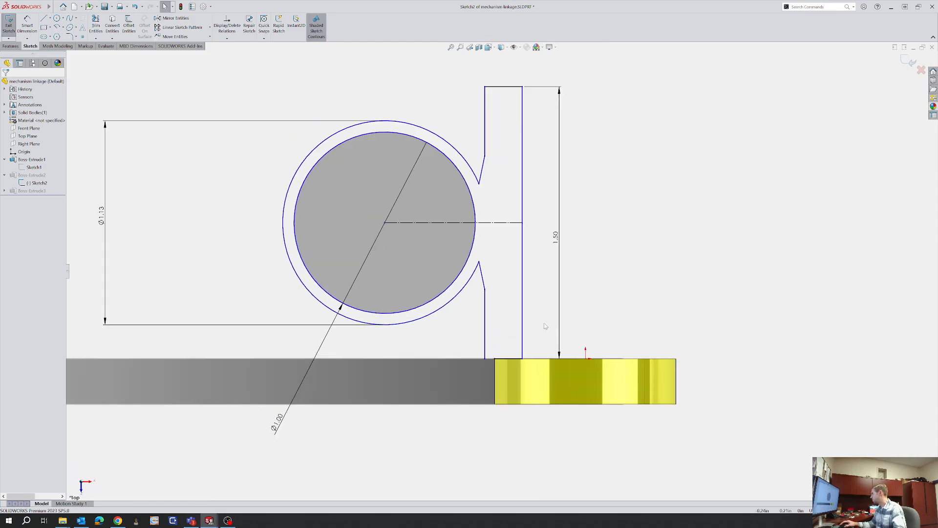
click(485, 353)
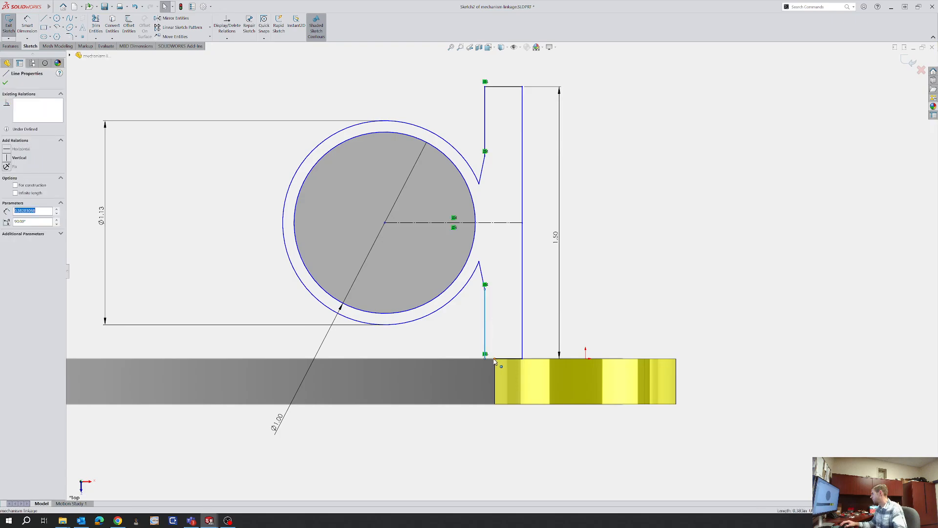
key(Escape)
click(485, 357)
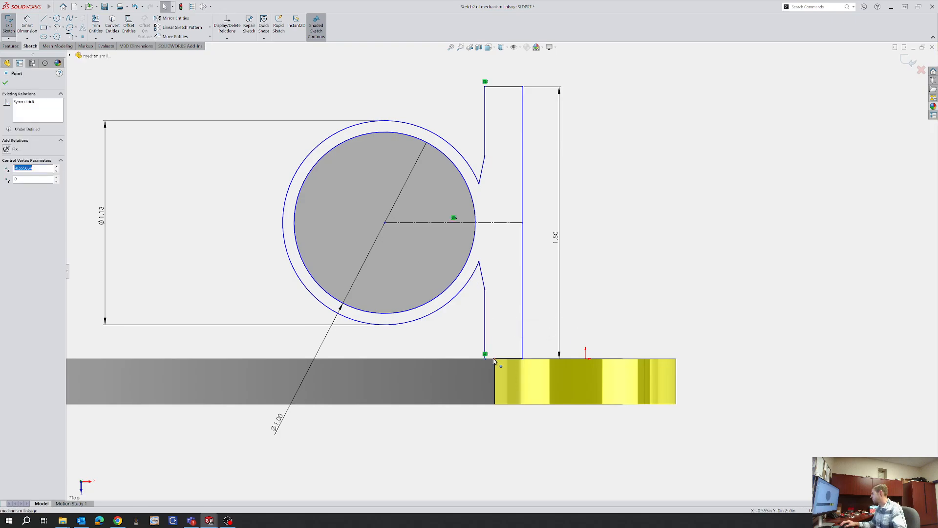
ctrl+click(495, 362)
click(530, 333)
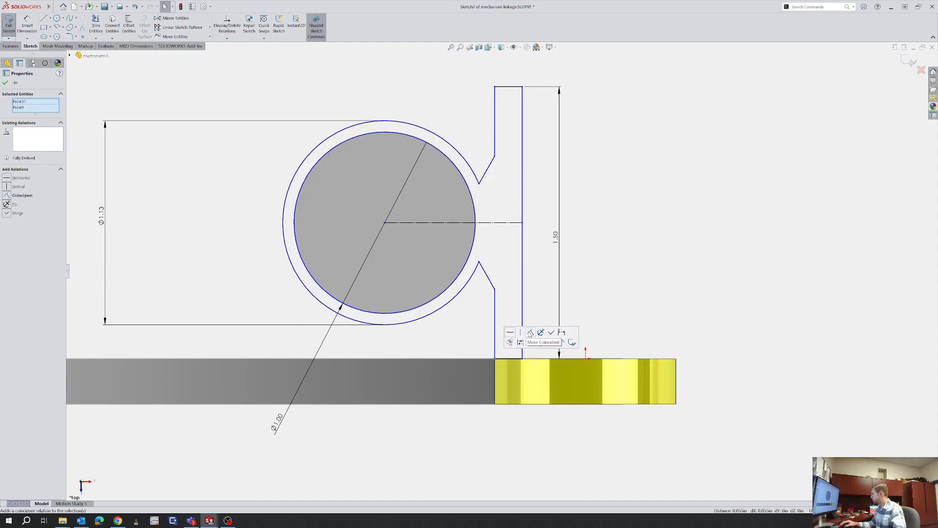
key(Escape)
click(907, 62)
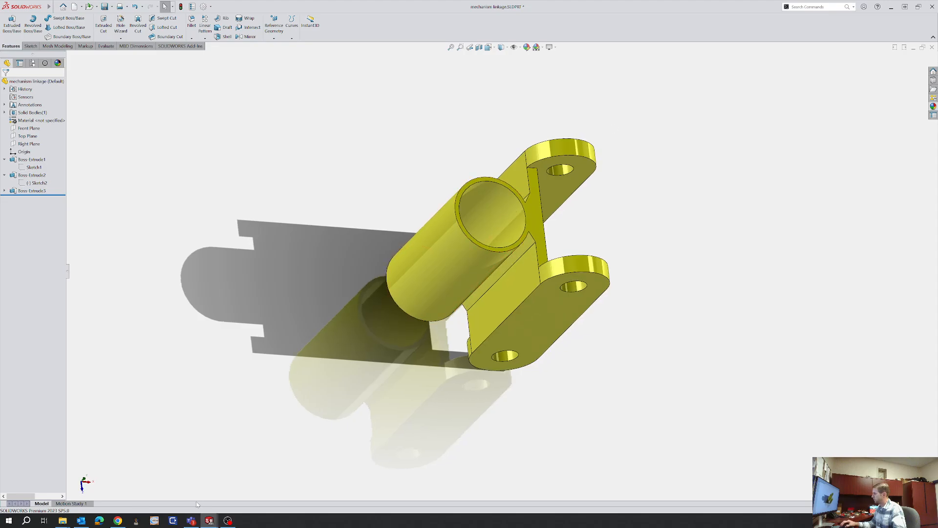
Switch back to the mower assembly and examine how the updated linkage tube lines up with the post and linkage arms
click(209, 520)
click(110, 489)
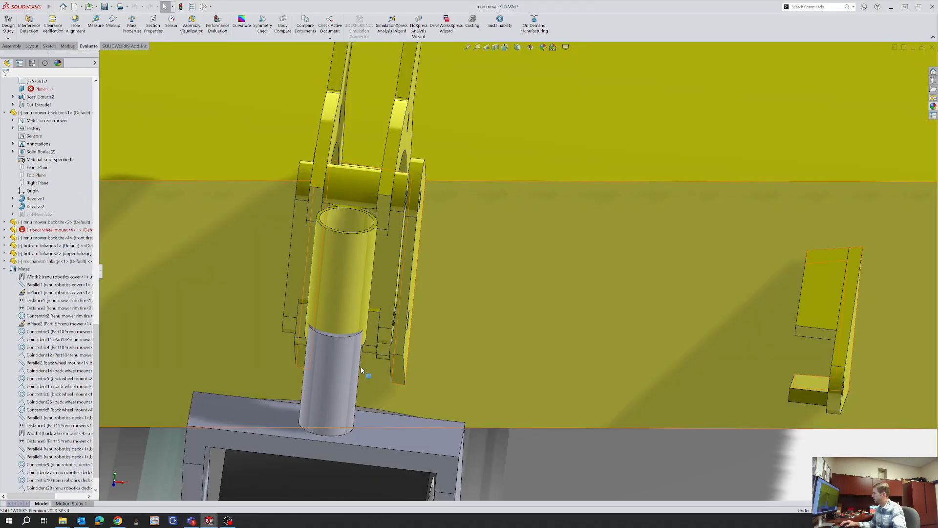
mouse_move(346, 374)
middle_down()
mouse_move(295, 324)
mouse_move(351, 325)
mouse_move(358, 371)
middle_up()
scroll(357, 260, down, 5)
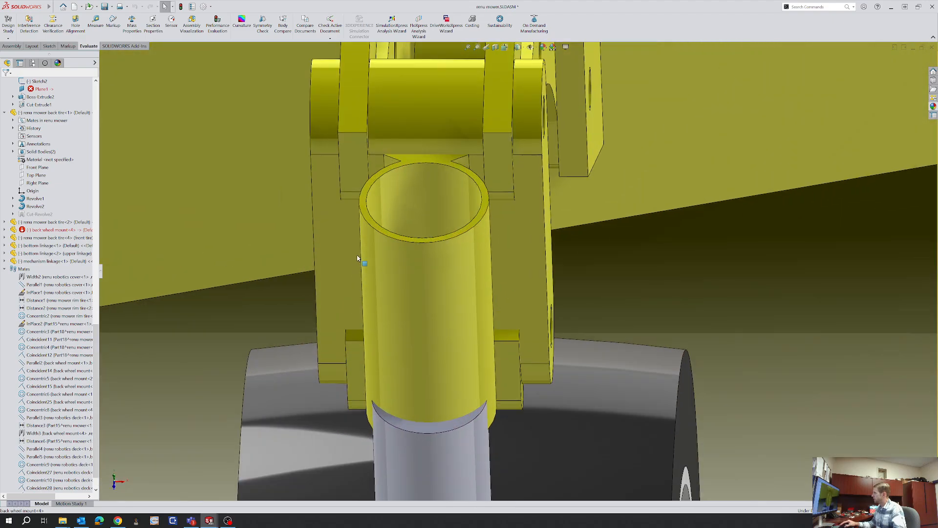
middle_drag(357, 258, 390, 255)
scroll(384, 168, up, 3)
middle_drag(385, 166, 301, 232)
scroll(300, 231, down, 1)
scroll(297, 235, down, 3)
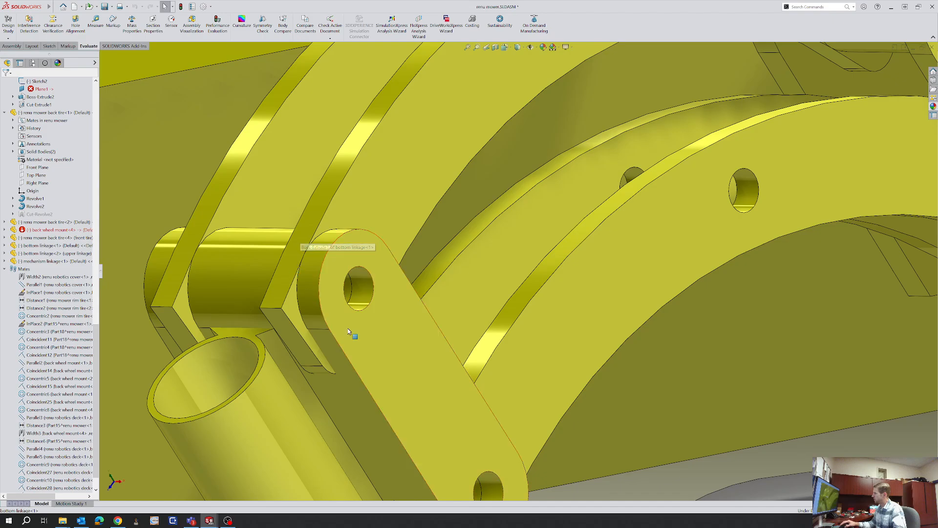
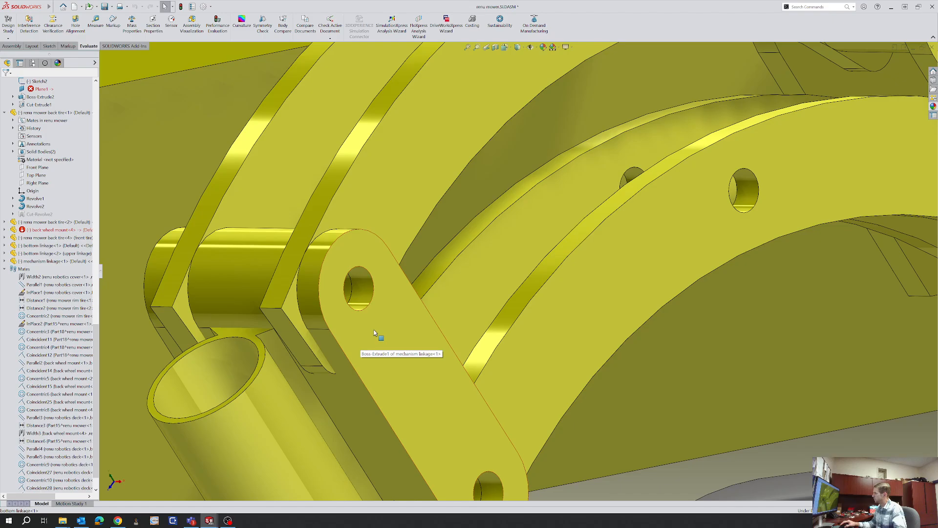
scroll(374, 333, up, 5)
middle_drag(373, 334, 421, 324)
scroll(502, 381, up, 3)
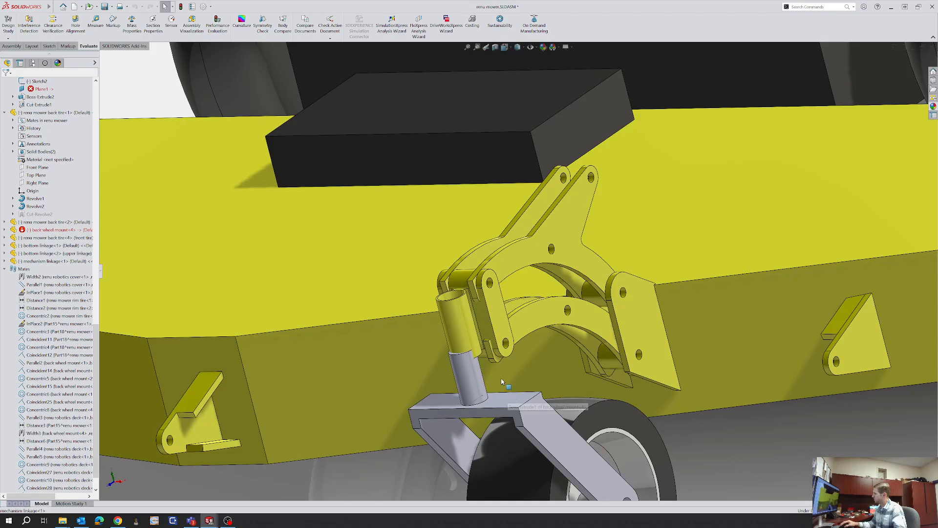
Move the back wheel mount down away from the linkage and add a concentric mate between its post and the linkage tube
drag(470, 381, 402, 442)
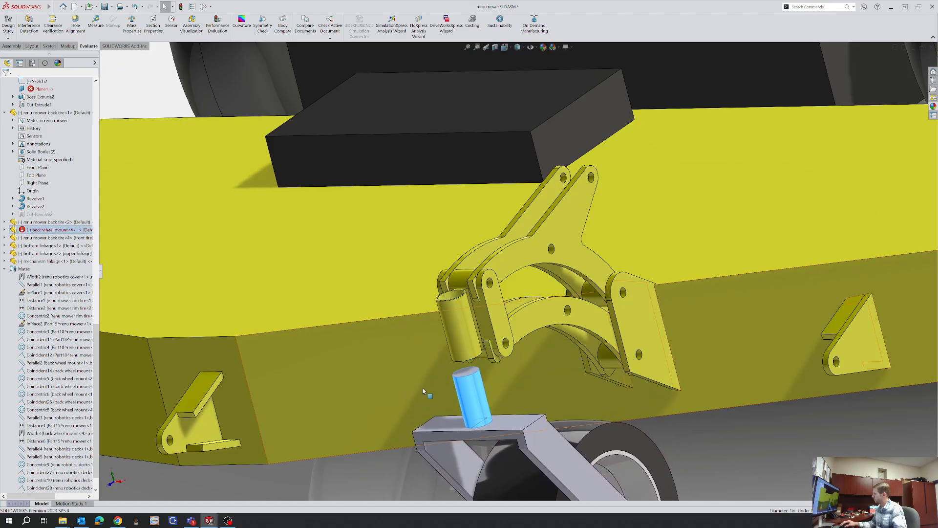
click(396, 473)
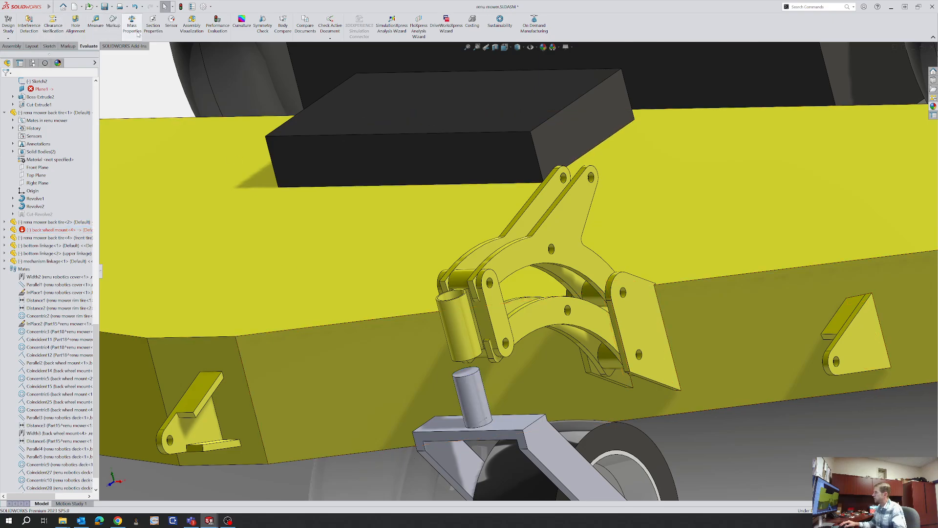
click(32, 46)
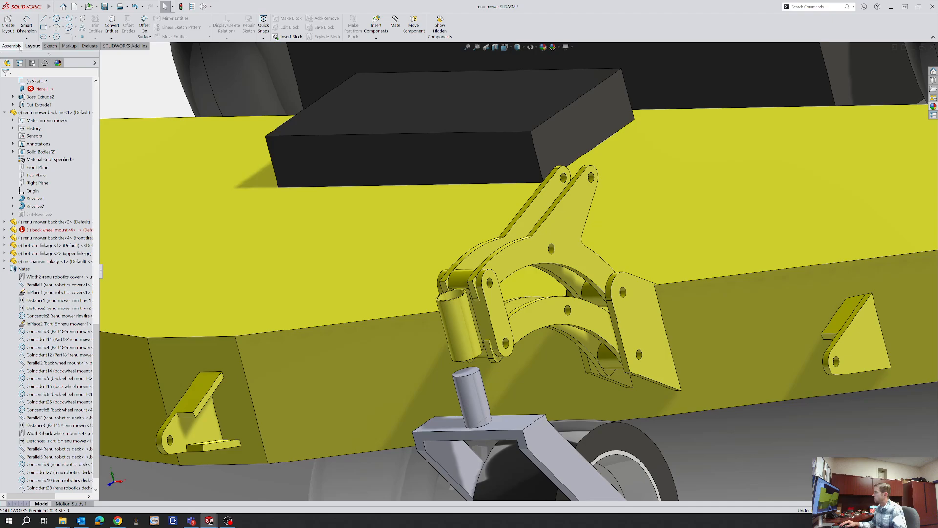
click(12, 46)
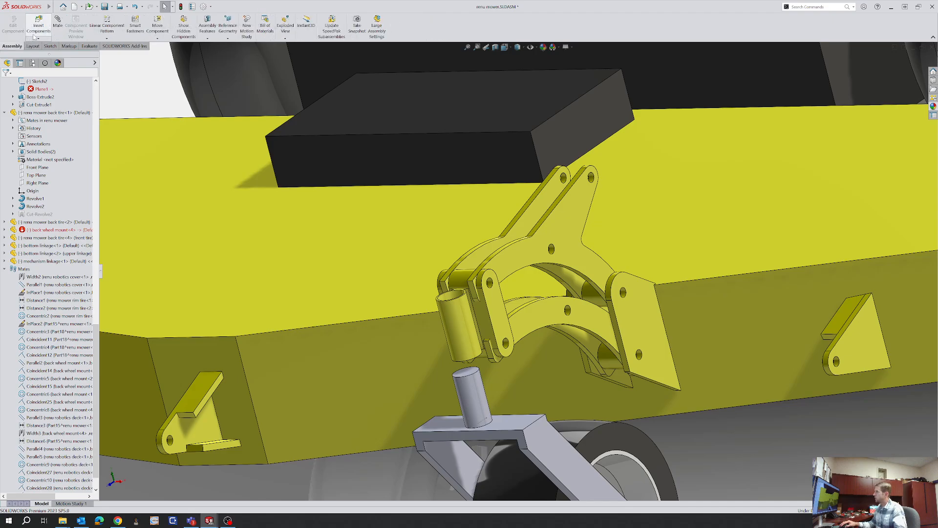
click(470, 391)
click(464, 315)
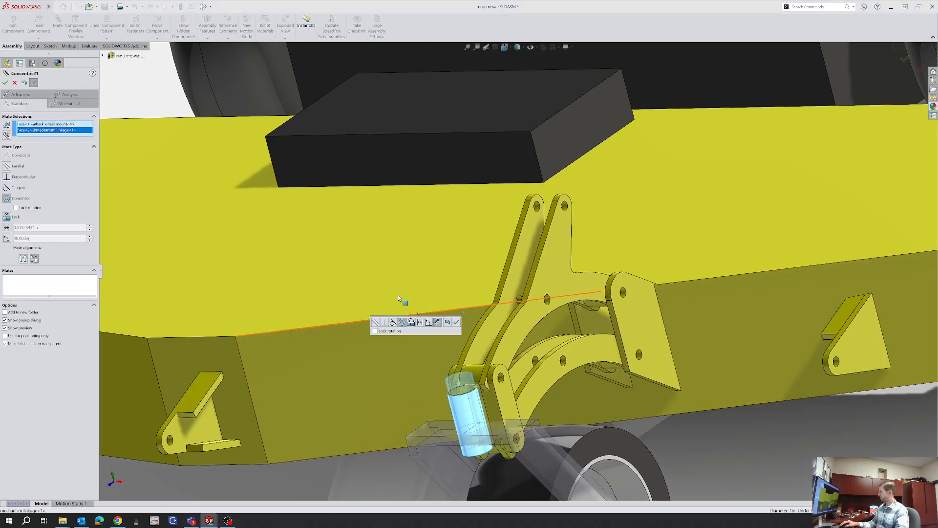
click(5, 82)
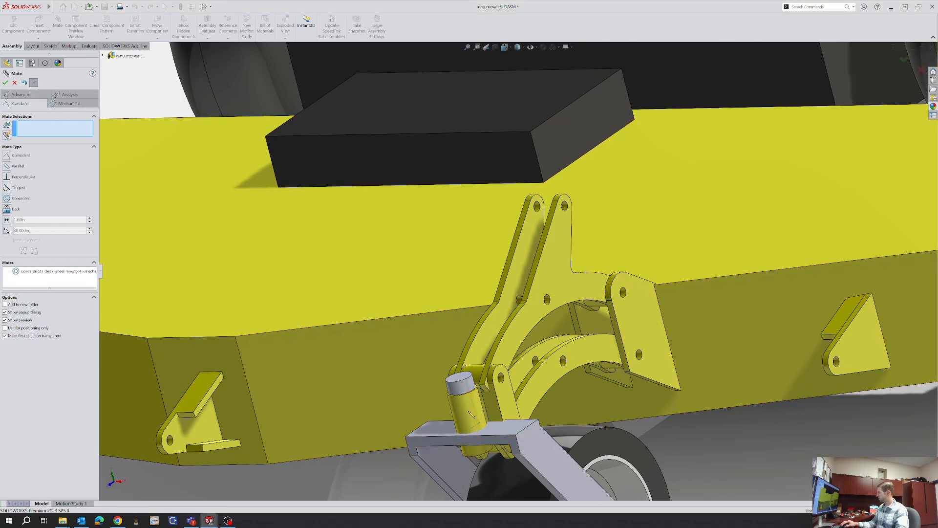
Slide the mount down and add a 0.25 in distance mate between its top face and the linkage tube's lower end face
drag(461, 383, 473, 409)
click(334, 490)
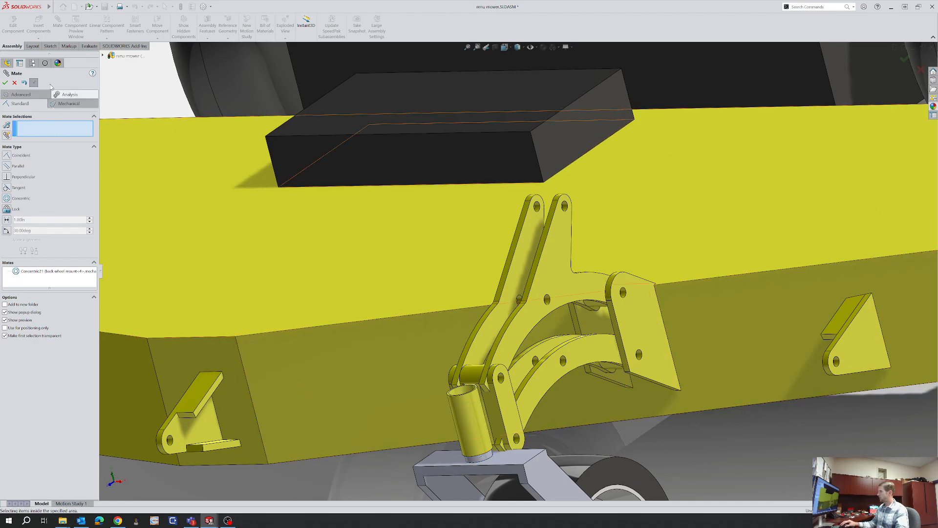
click(516, 459)
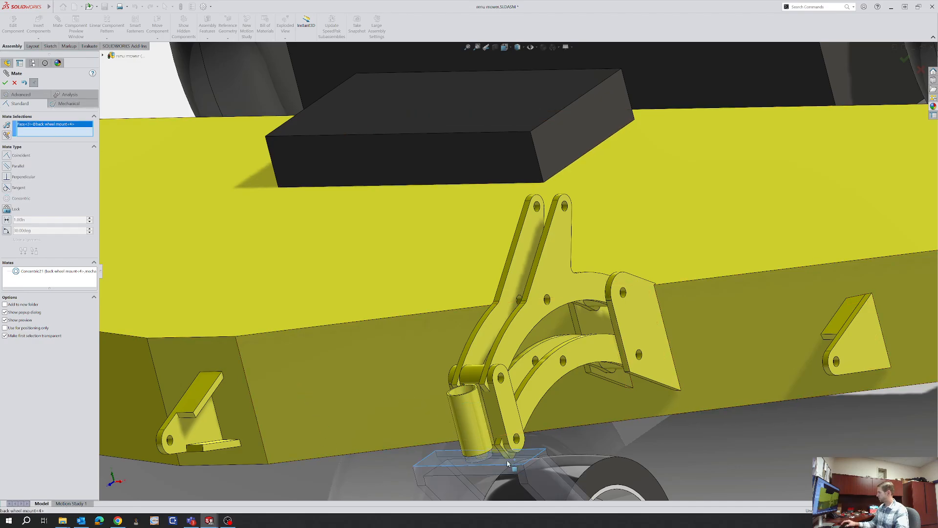
scroll(496, 481, down, 6)
scroll(450, 347, down, 8)
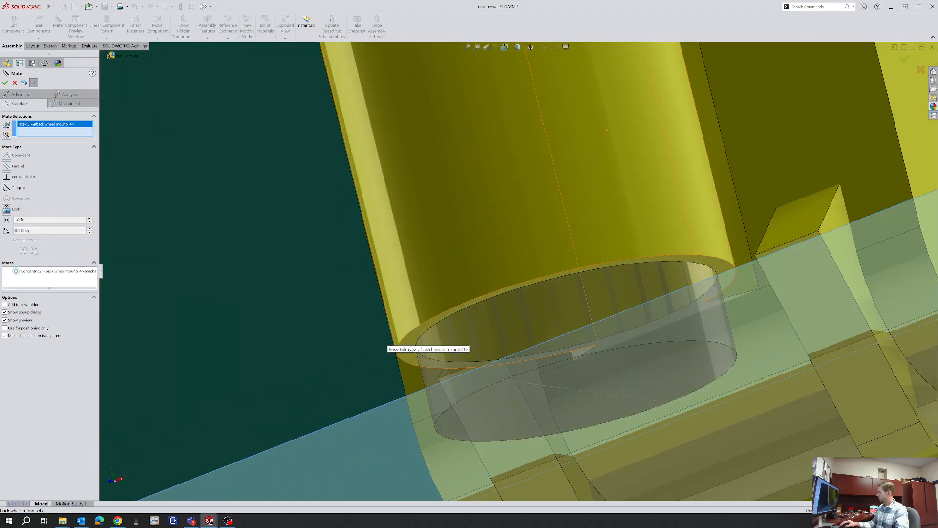
click(411, 349)
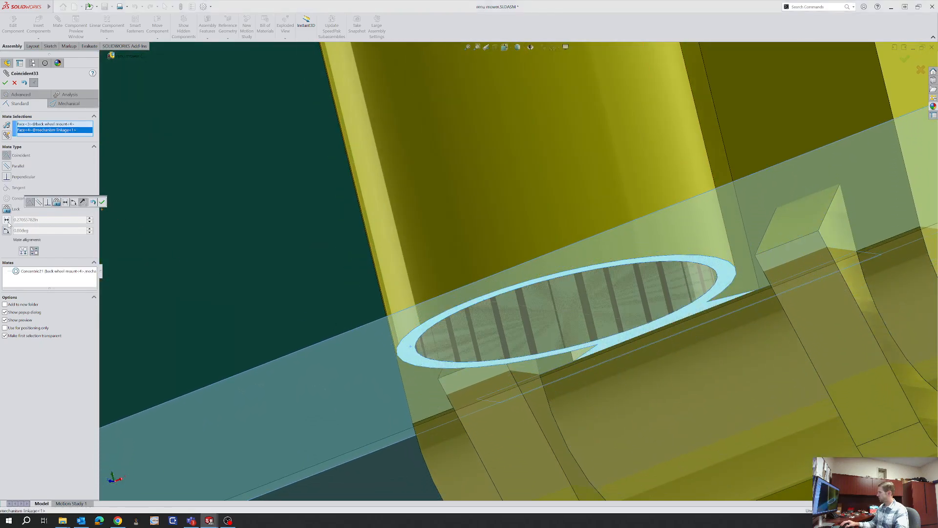
click(7, 220)
text(.25)
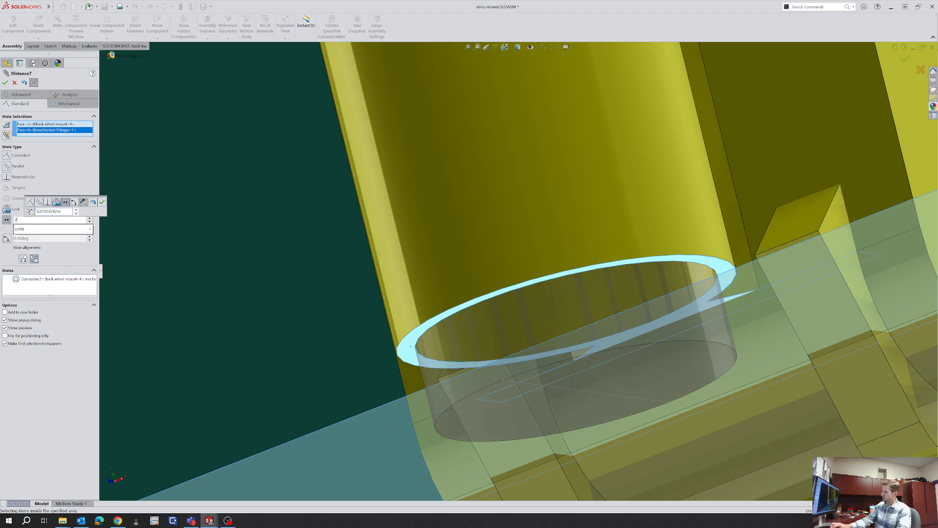
key(Return)
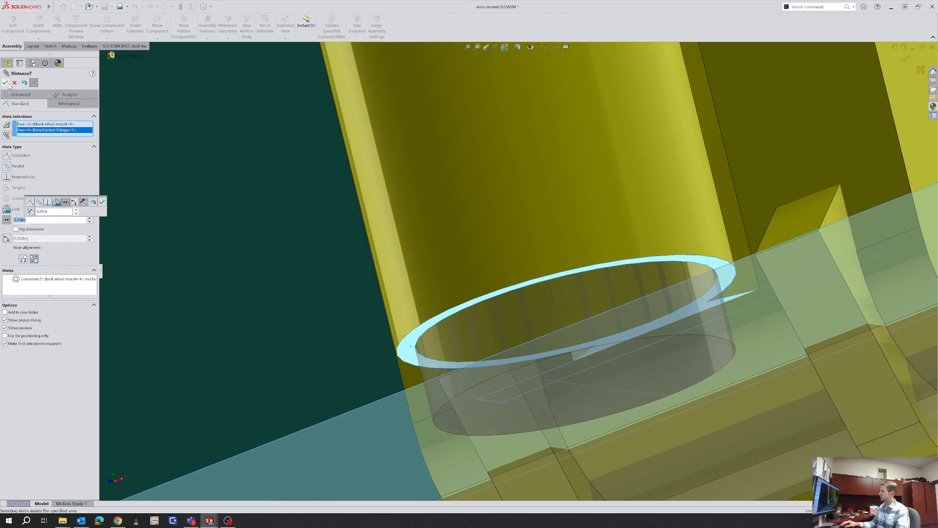
click(8, 84)
click(7, 84)
Examine how the linkage tube, back wheel mount and wheel fit together, and test whether the mated parts move
scroll(445, 282, up, 6)
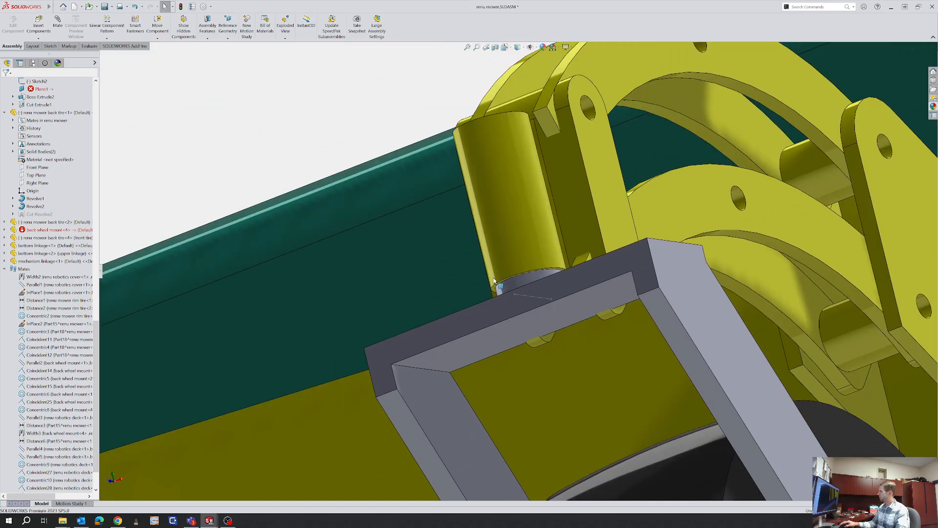
scroll(494, 280, up, 4)
middle_drag(495, 280, 510, 327)
click(514, 234)
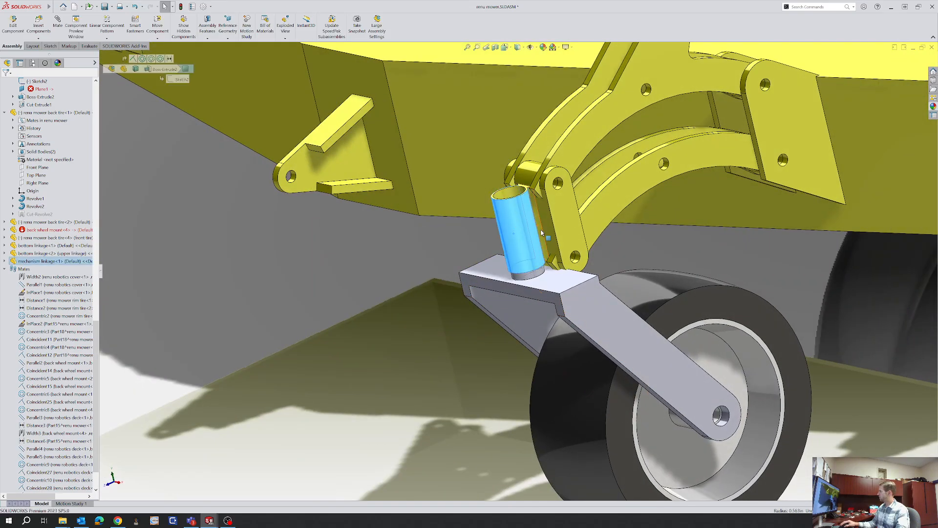
key(Escape)
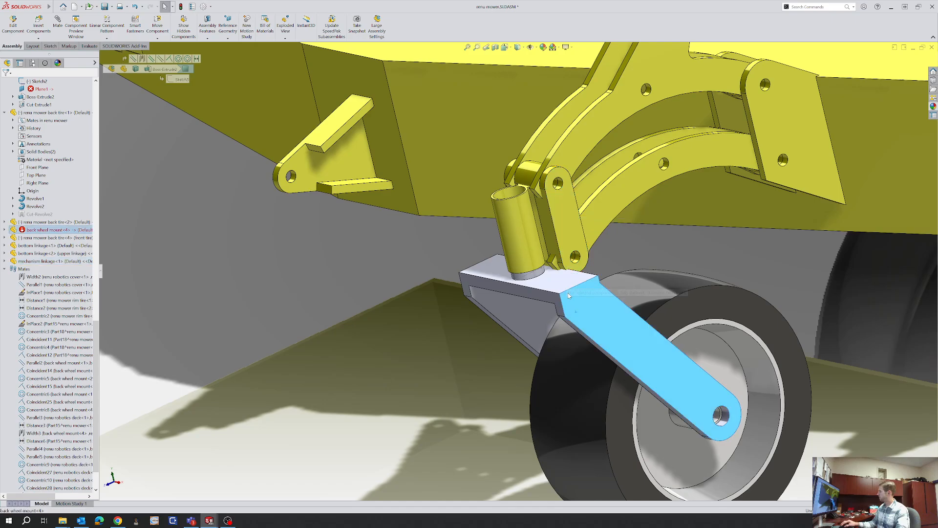
scroll(378, 316, up, 1)
middle_drag(378, 315, 331, 279)
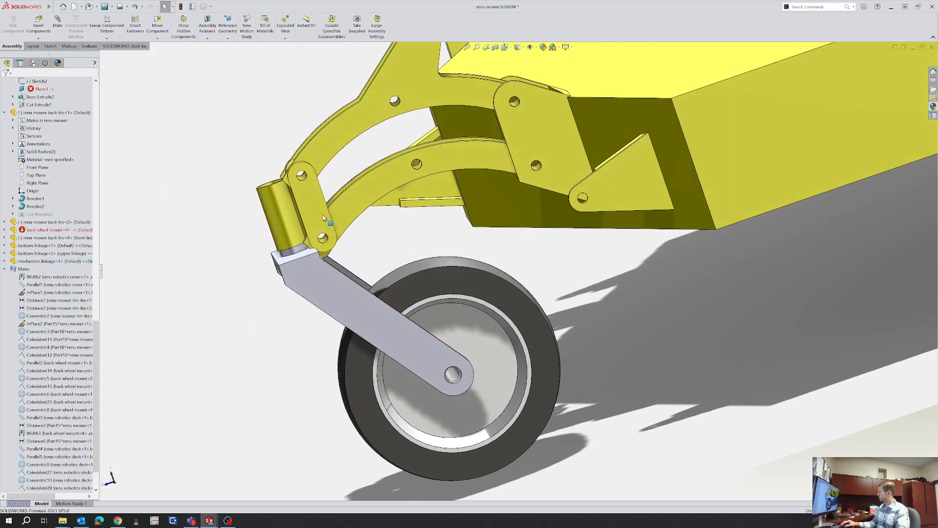
drag(320, 216, 323, 224)
middle_drag(323, 226, 250, 287)
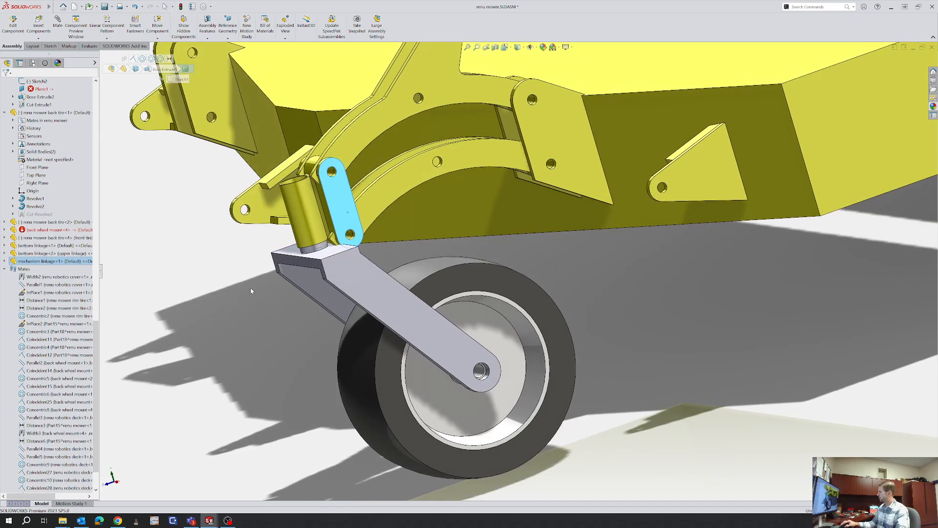
click(367, 279)
scroll(358, 237, up, 4)
middle_drag(421, 273, 448, 236)
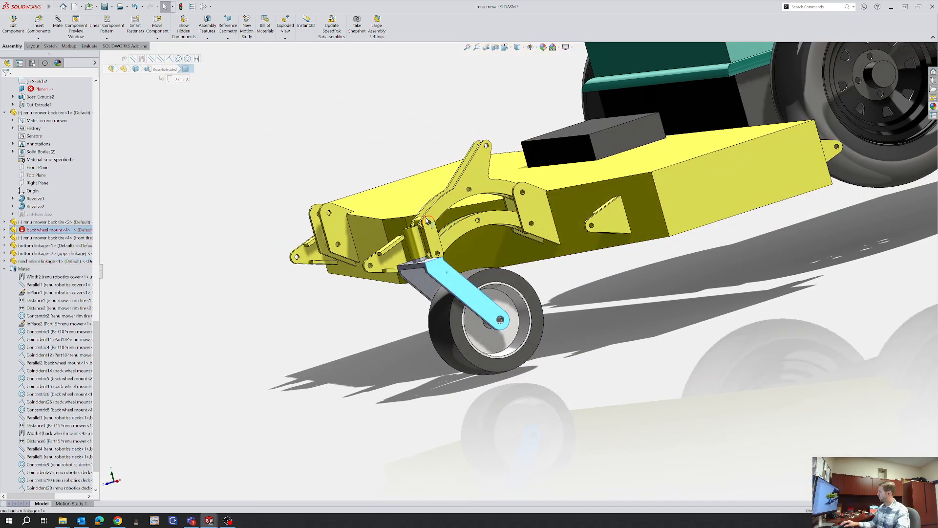
key(Escape)
scroll(433, 241, down, 4)
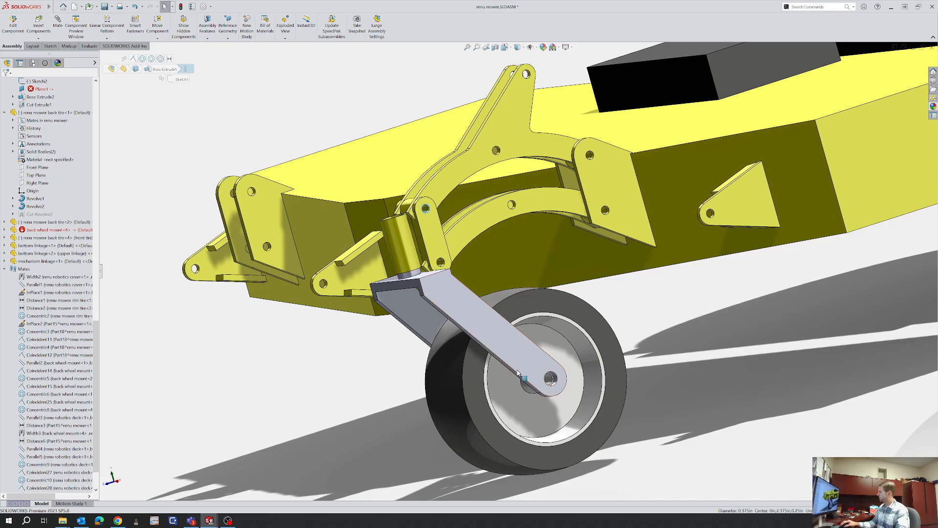
click(471, 403)
click(642, 386)
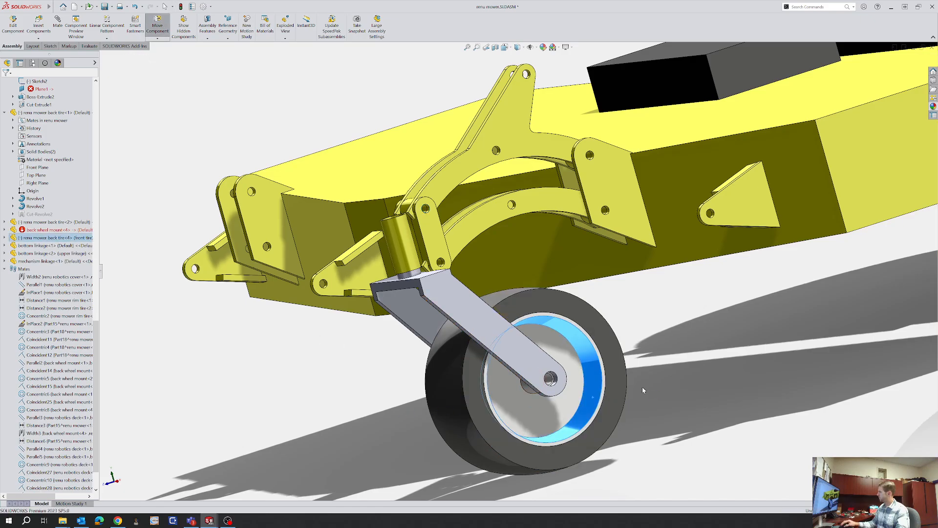
Delete the distance mate and the concentric mate between the back wheel mount and the linkage tube
scroll(48, 426, down, 2)
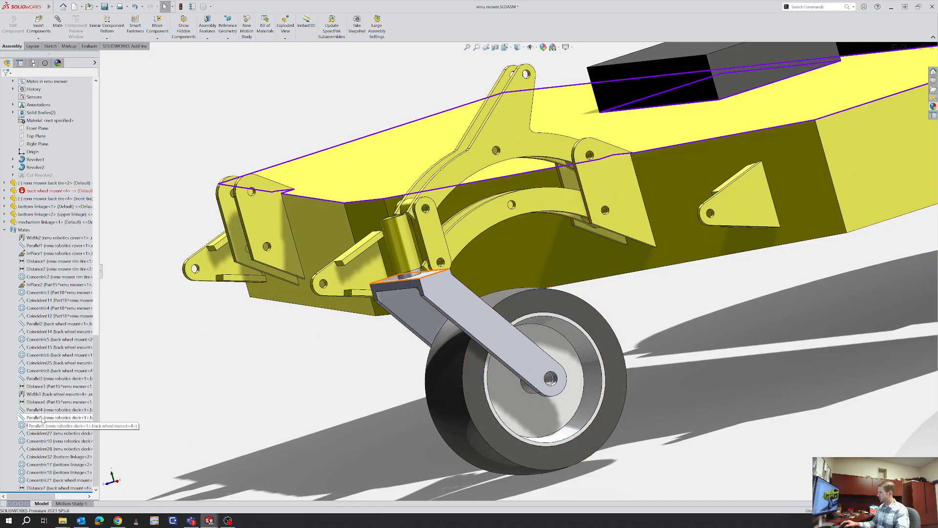
click(49, 488)
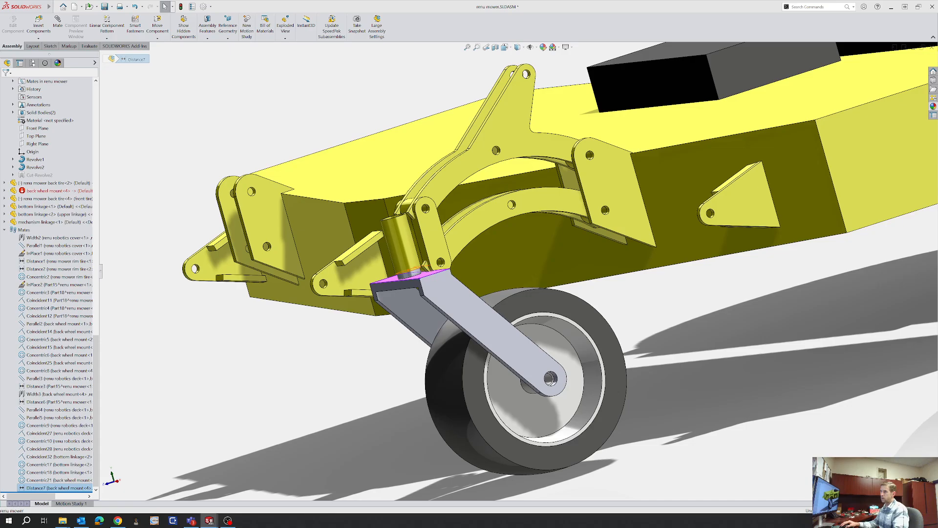
key(Delete)
mouse_move(464, 405)
mouse_down()
mouse_move(475, 436)
mouse_move(465, 394)
mouse_up()
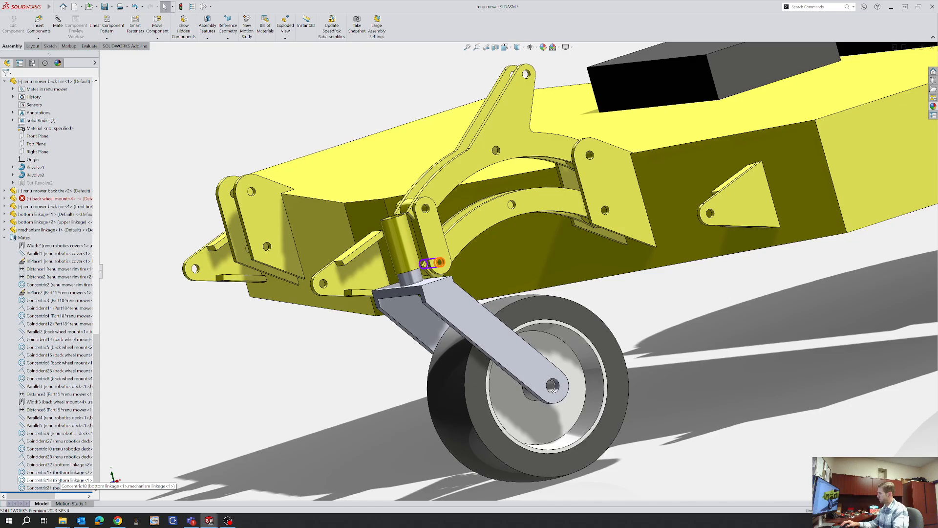
right_click(53, 488)
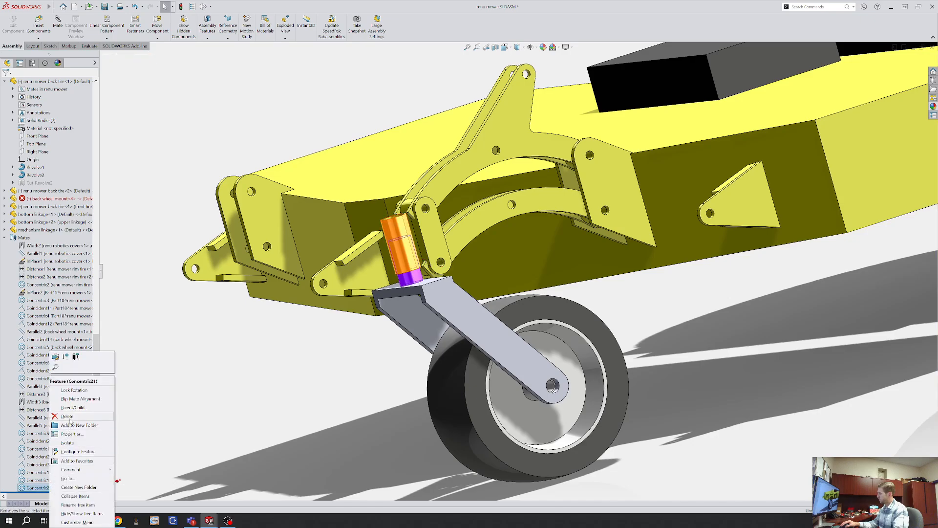
click(70, 418)
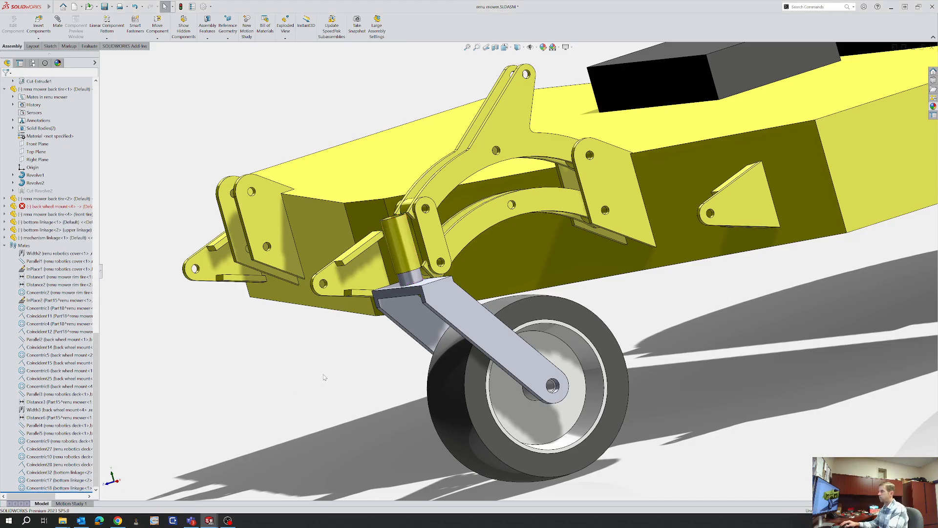
Raise the mechanism linkage and separate the back wheel mount's post from its tube
drag(432, 233, 429, 179)
drag(448, 296, 509, 258)
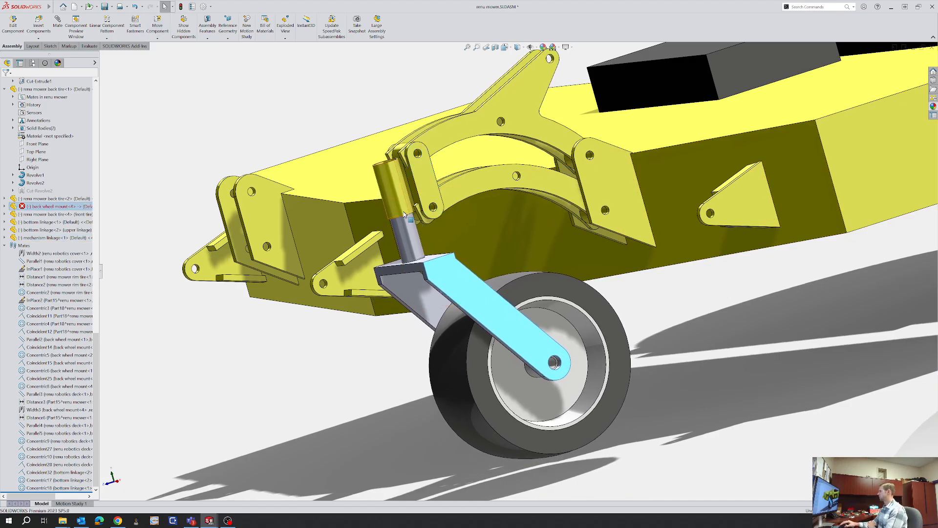
middle_drag(509, 257, 422, 172)
mouse_move(424, 176)
mouse_down()
mouse_move(426, 142)
mouse_move(429, 178)
mouse_up()
scroll(429, 185, down, 3)
scroll(429, 186, down, 2)
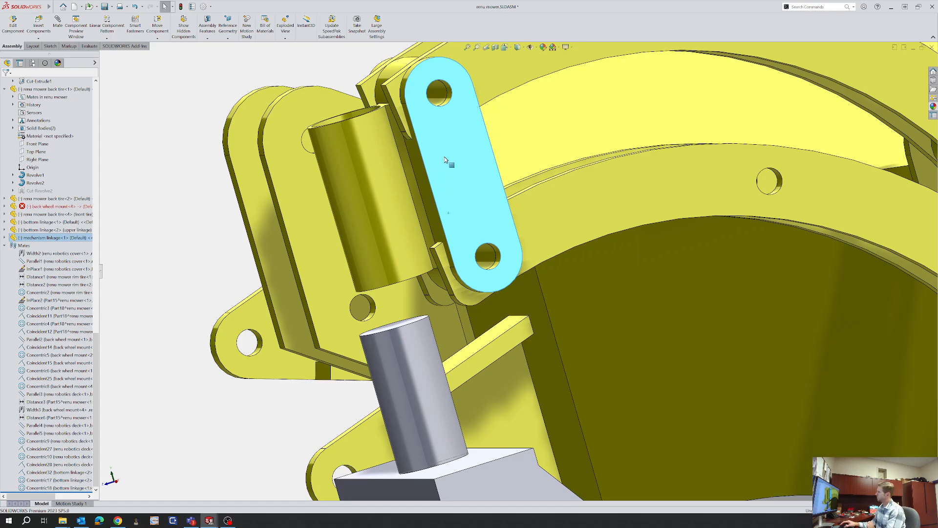
middle_drag(446, 160, 487, 151)
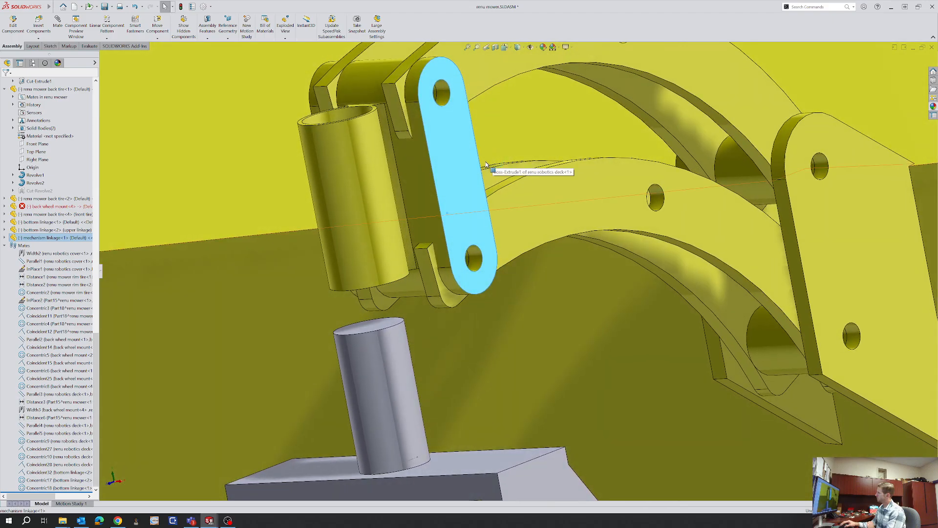
Open the mechanism linkage part in its own window
click(461, 167)
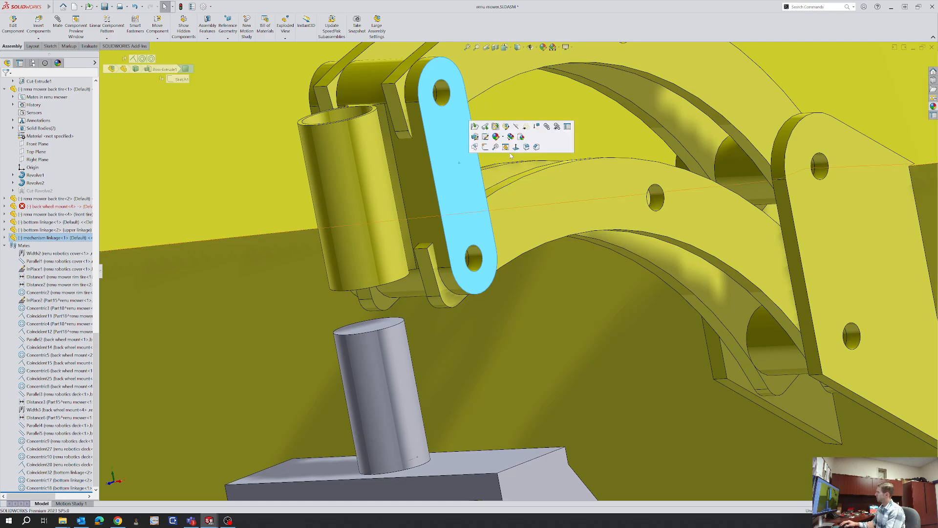
click(477, 131)
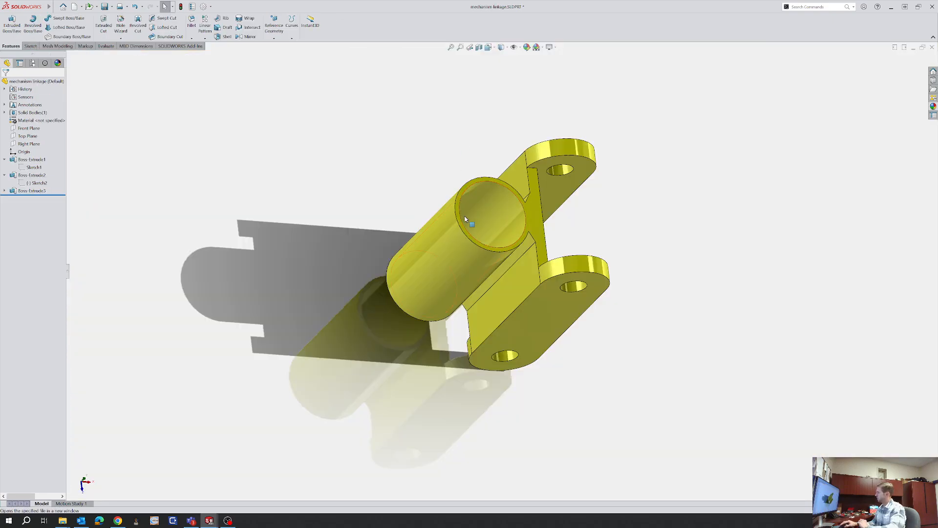
middle_drag(491, 195, 540, 252)
click(540, 252)
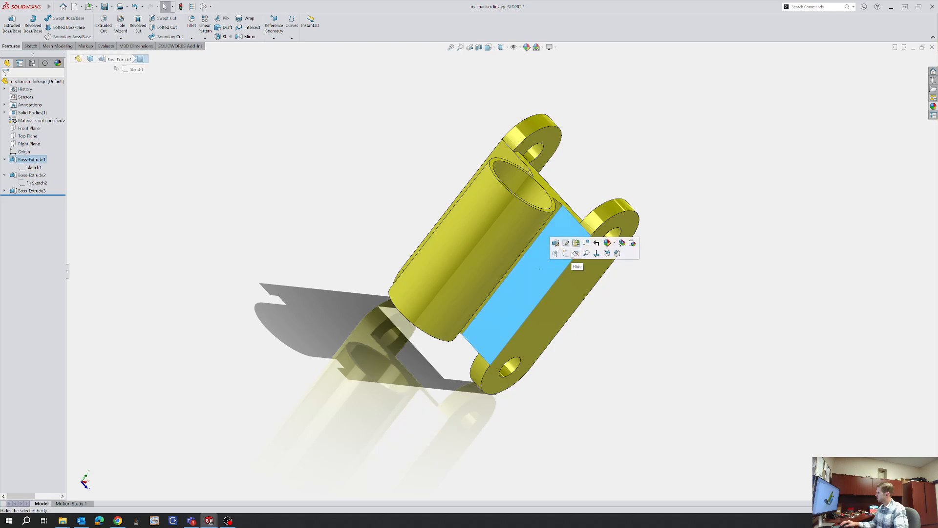
click(597, 254)
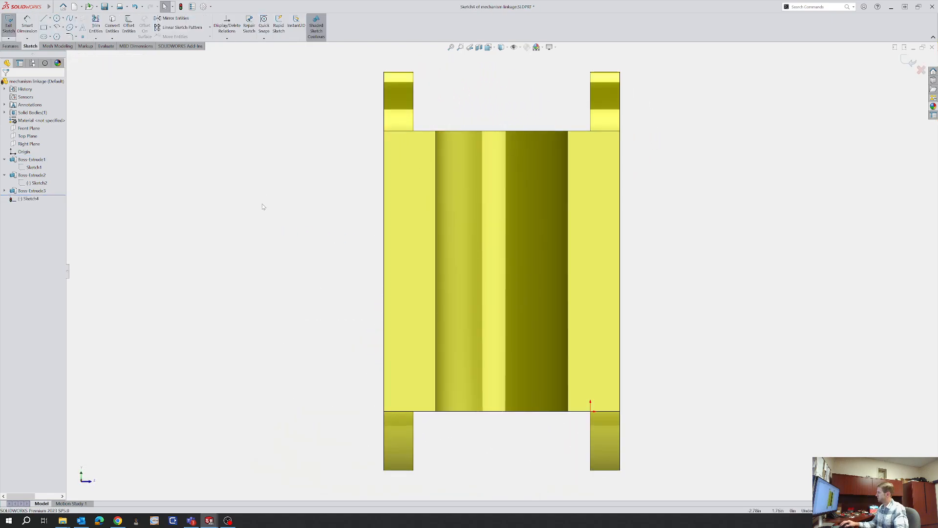
mouse_move(384, 150)
middle_down()
mouse_move(408, 170)
mouse_move(409, 212)
mouse_move(407, 204)
middle_up()
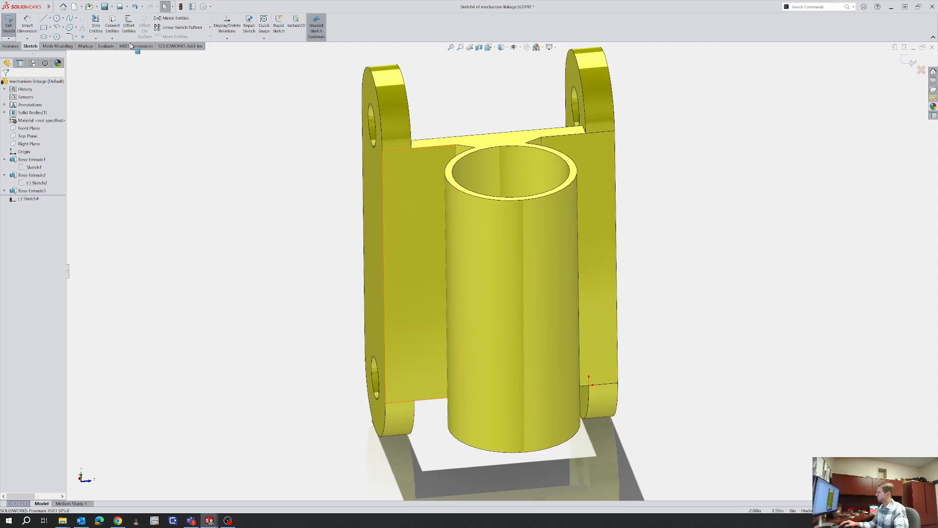
click(10, 30)
Start a sketch on the shared end face of web and tube, and convert the web's outline edges, including both angled ones, into it
click(481, 144)
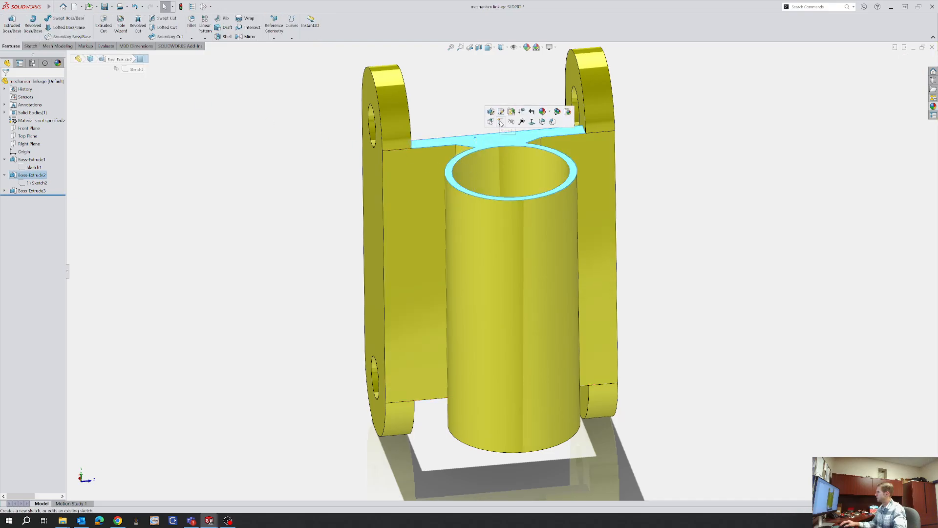
click(500, 123)
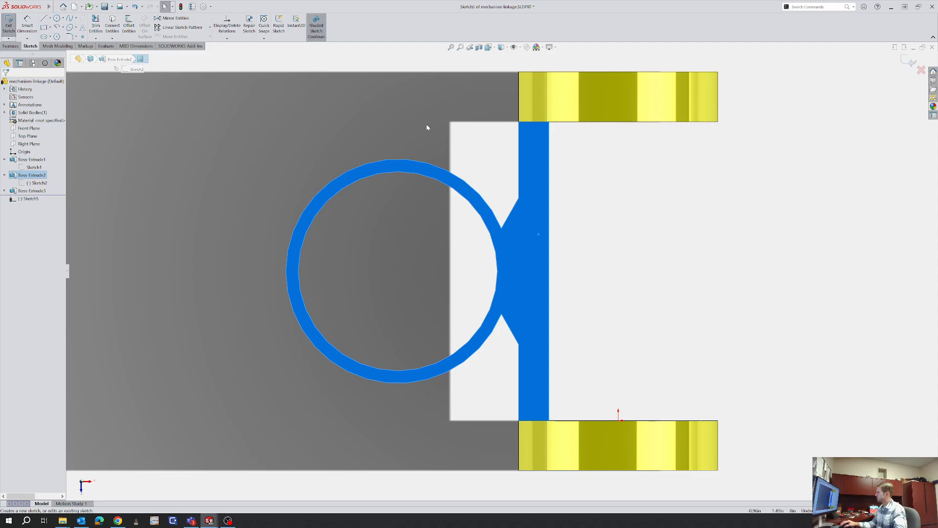
click(426, 124)
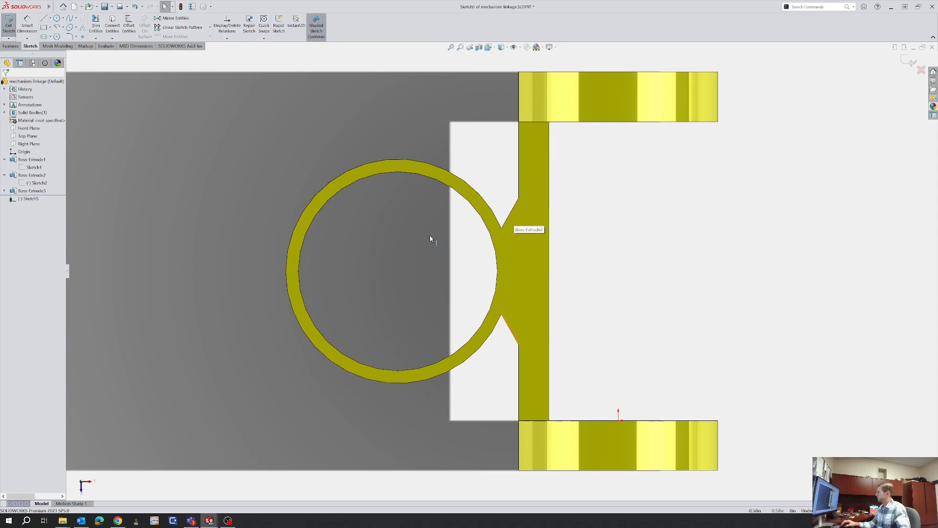
click(112, 28)
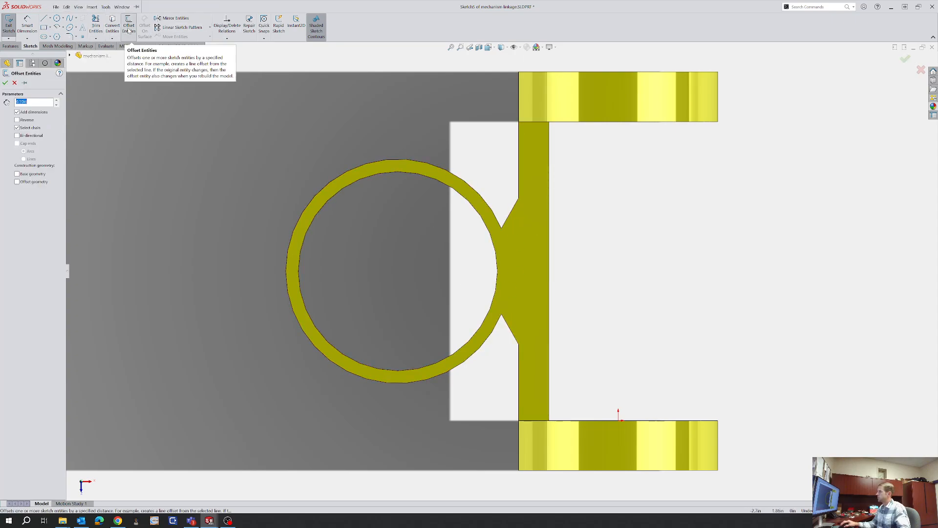
scroll(473, 293, up, 3)
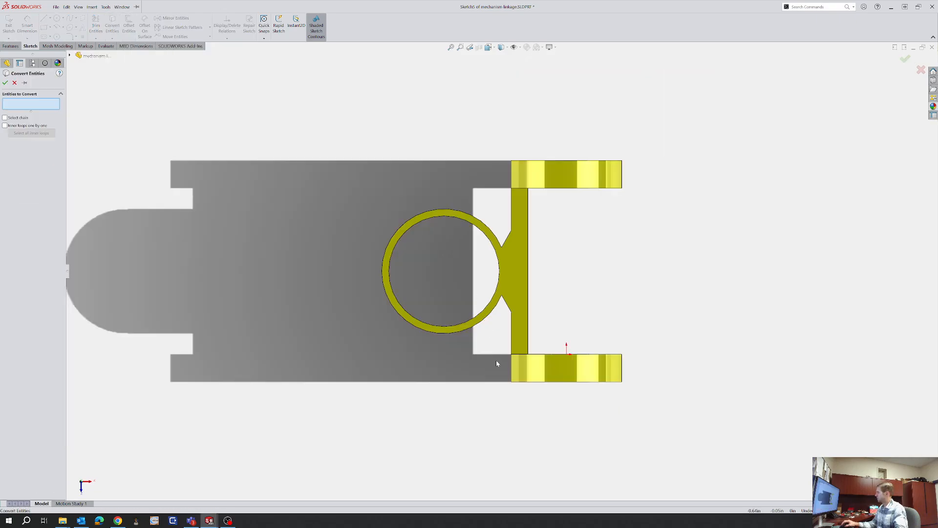
mouse_move(532, 352)
mouse_down()
mouse_move(592, 266)
mouse_move(505, 230)
mouse_move(499, 189)
mouse_up()
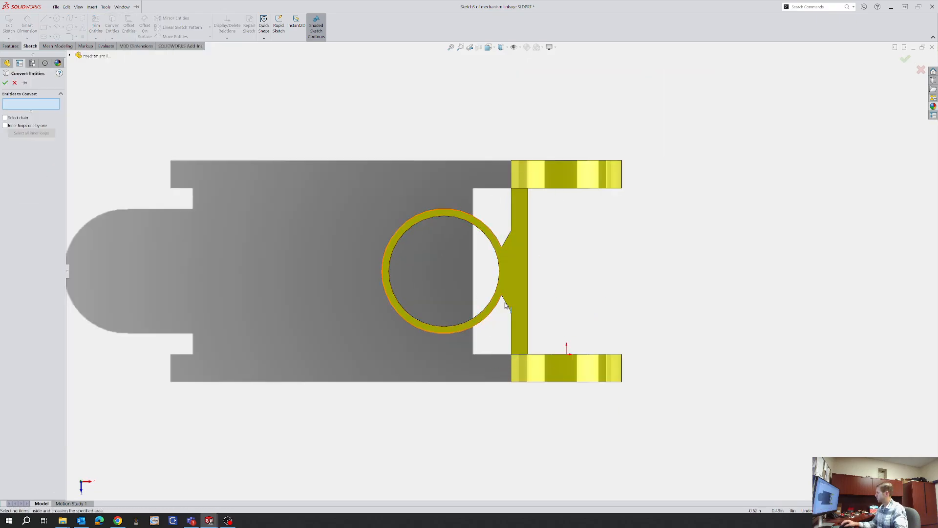
click(529, 308)
scroll(531, 368, down, 2)
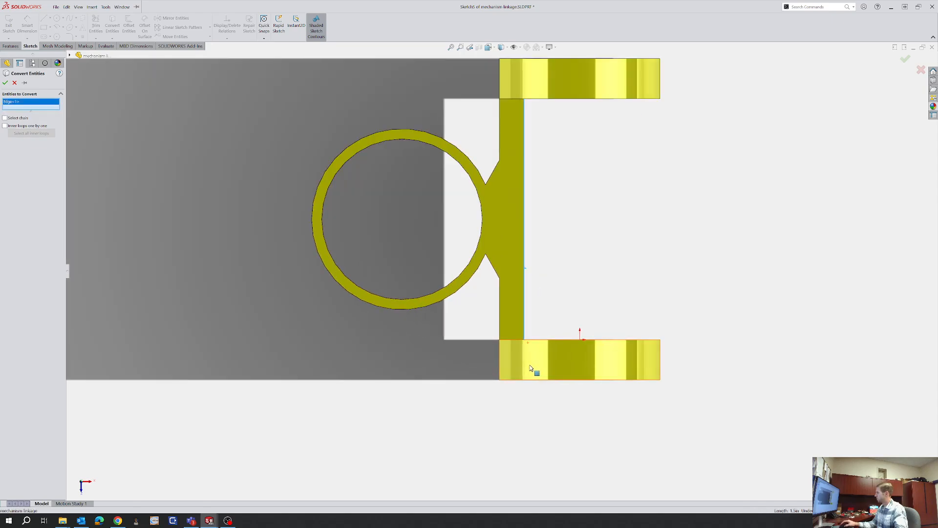
click(514, 343)
click(499, 330)
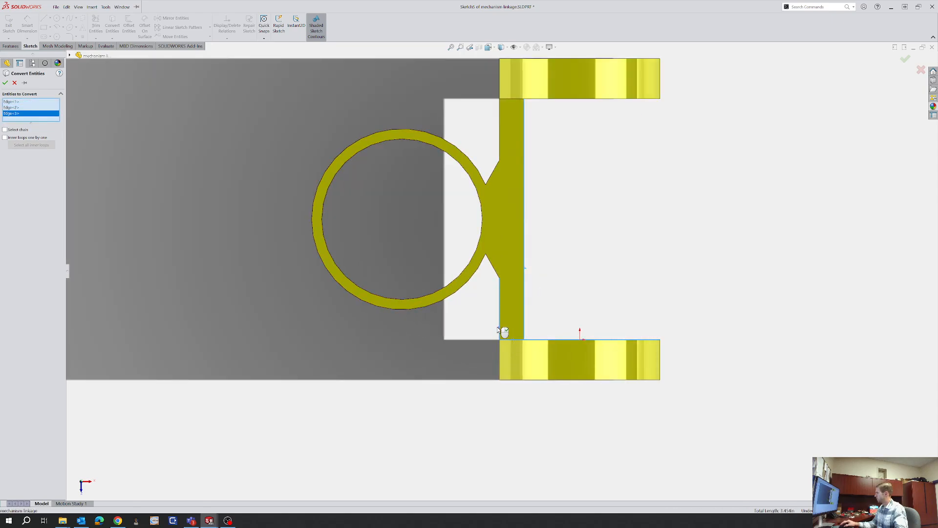
click(495, 270)
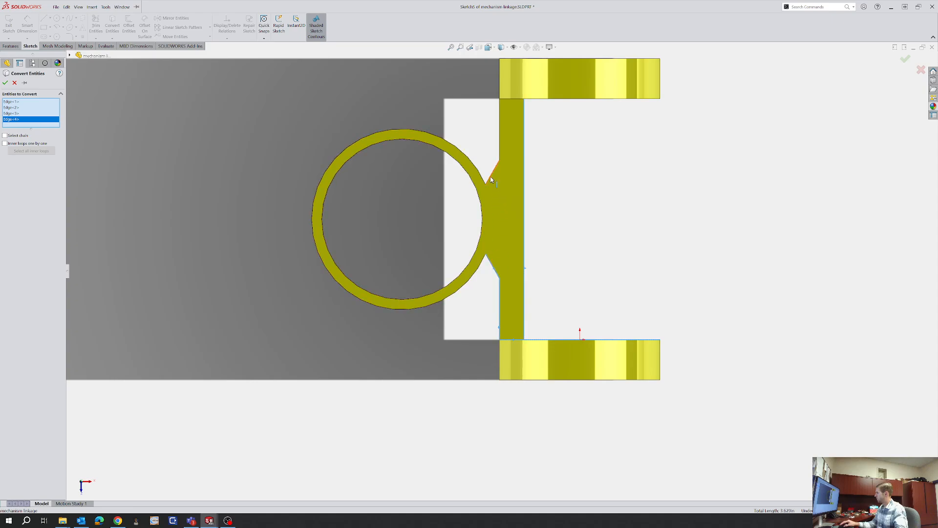
click(493, 171)
click(500, 155)
right_click(500, 156)
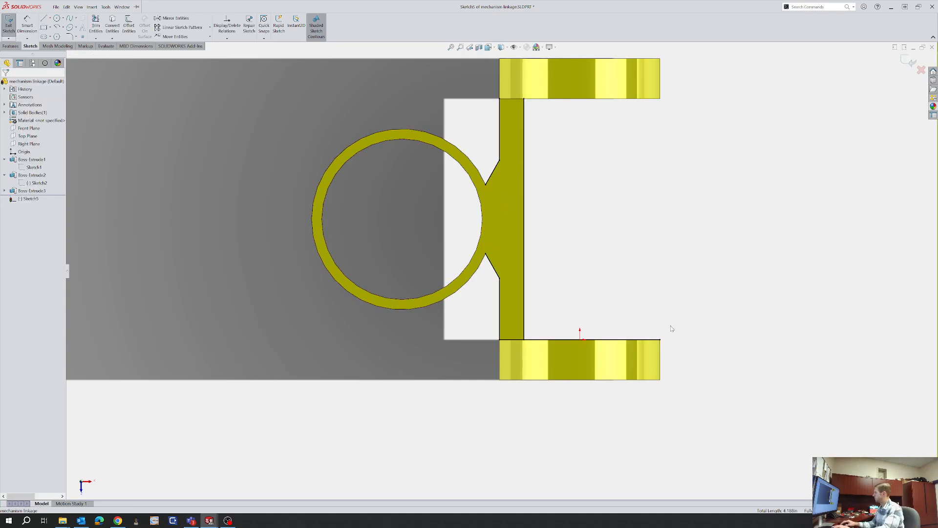
Trim the converted arm edge back to the web and close the web's opposite end with a line across its thickness
key(t)
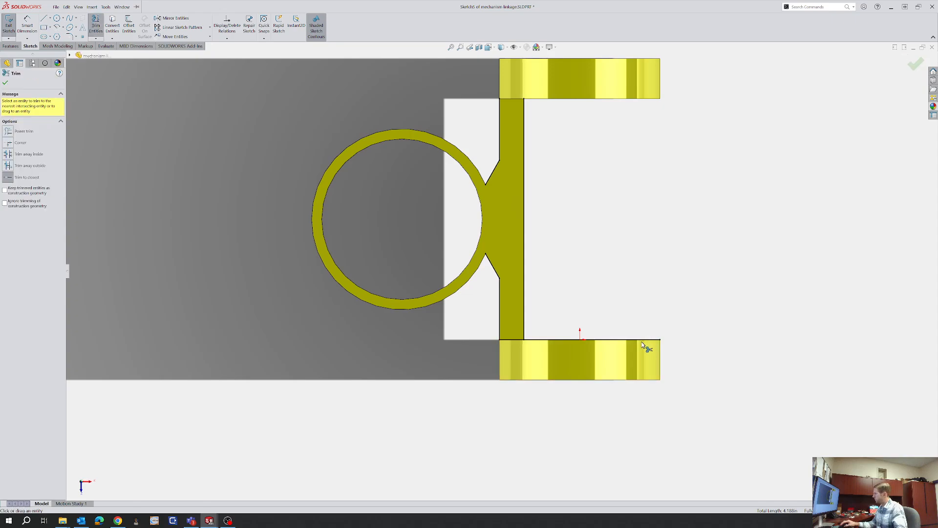
key(Escape)
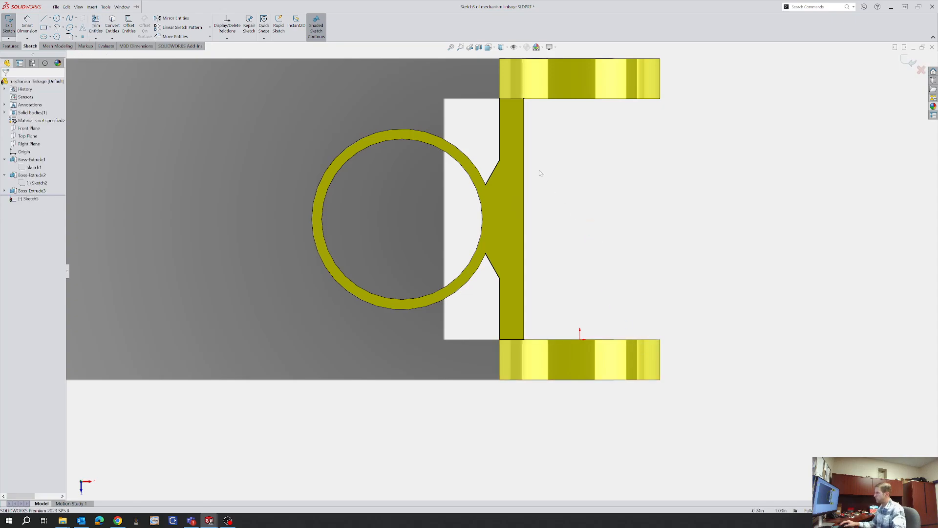
key(l)
click(500, 100)
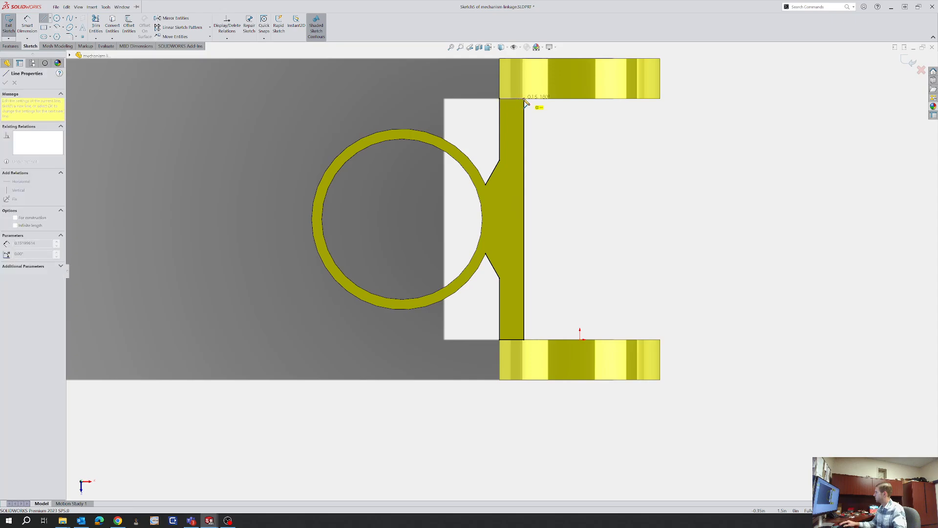
key(Escape)
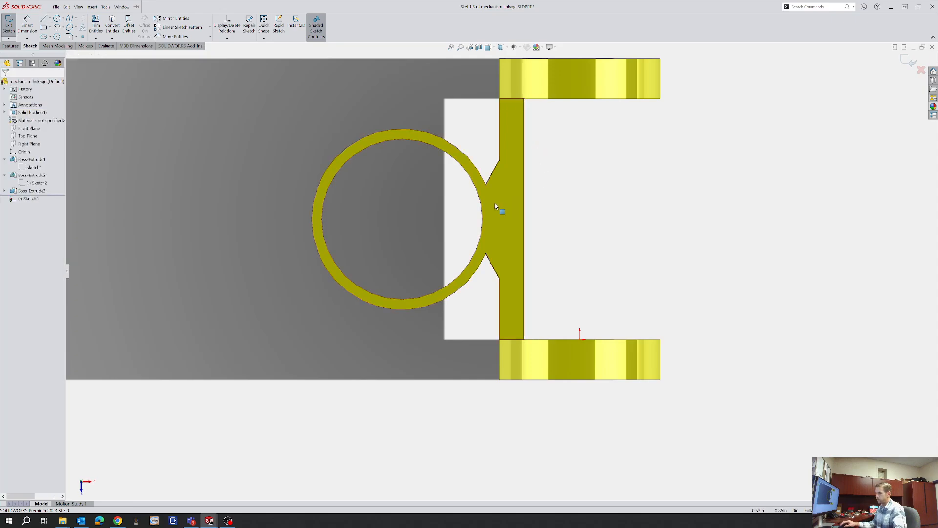
key(l)
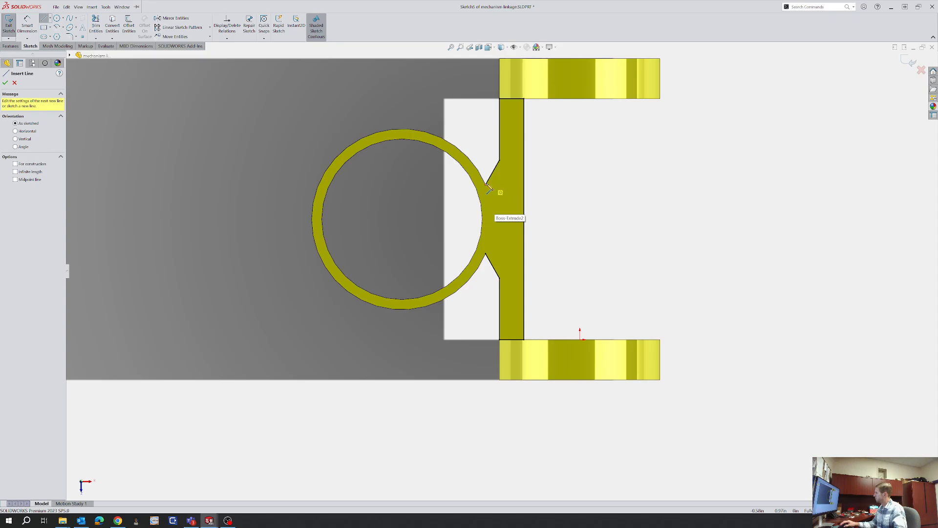
key(Escape)
right_drag(775, 235, 733, 231)
key(Escape)
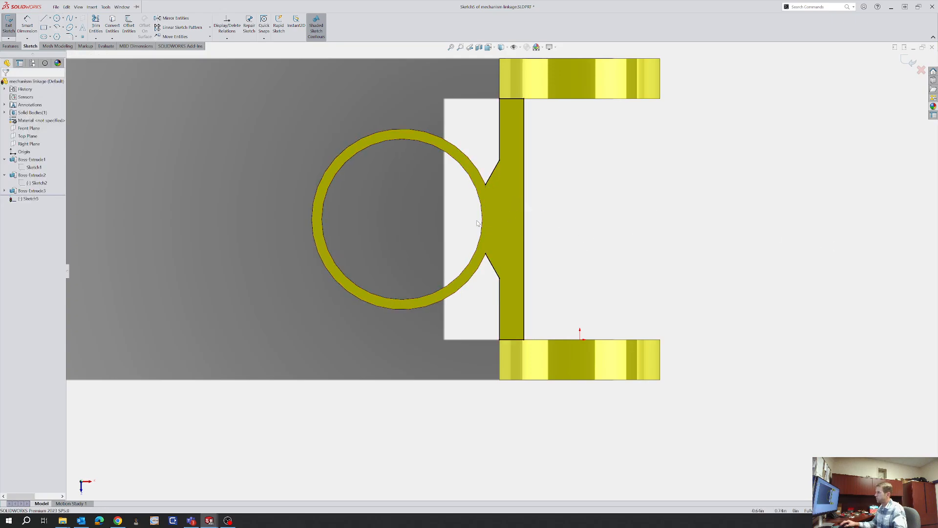
Try converting the tube's outer edge into the sketch and trimming it to the angled web edges, and delete the converted circle
click(108, 31)
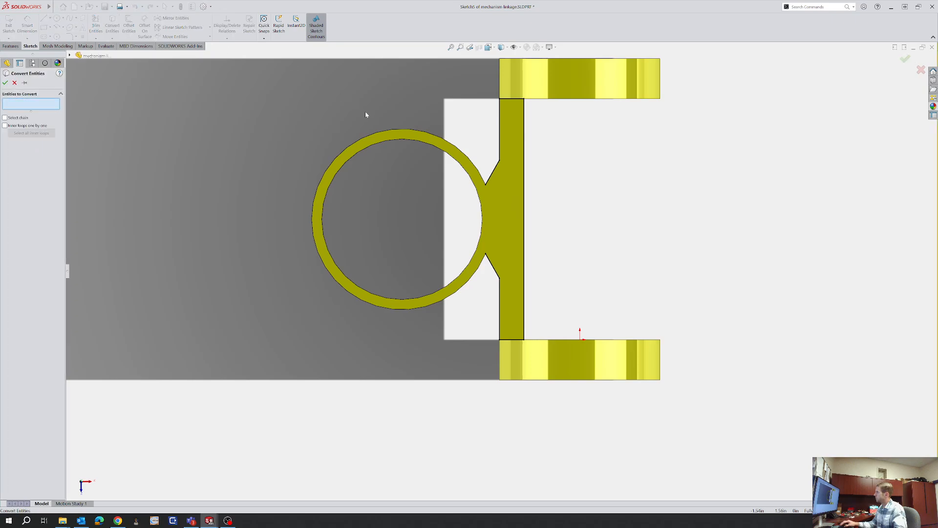
click(464, 153)
right_click(463, 153)
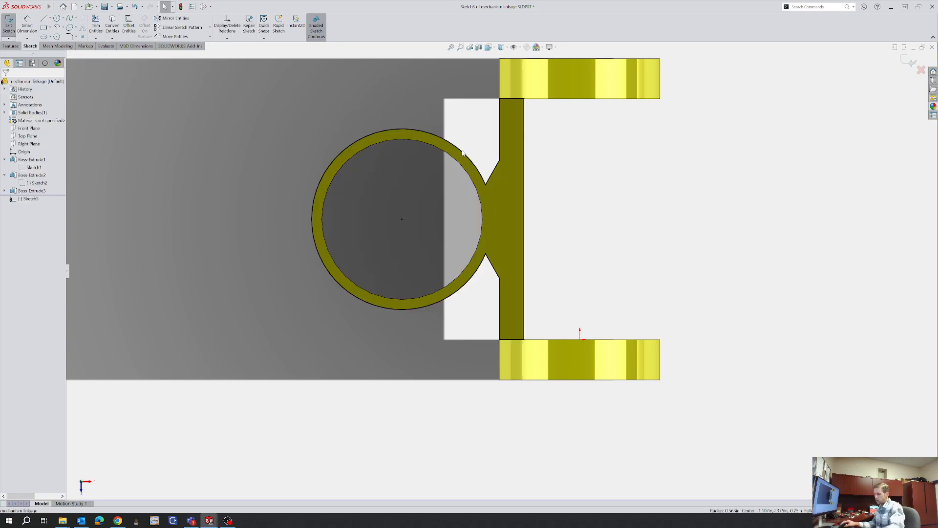
key(t)
click(474, 166)
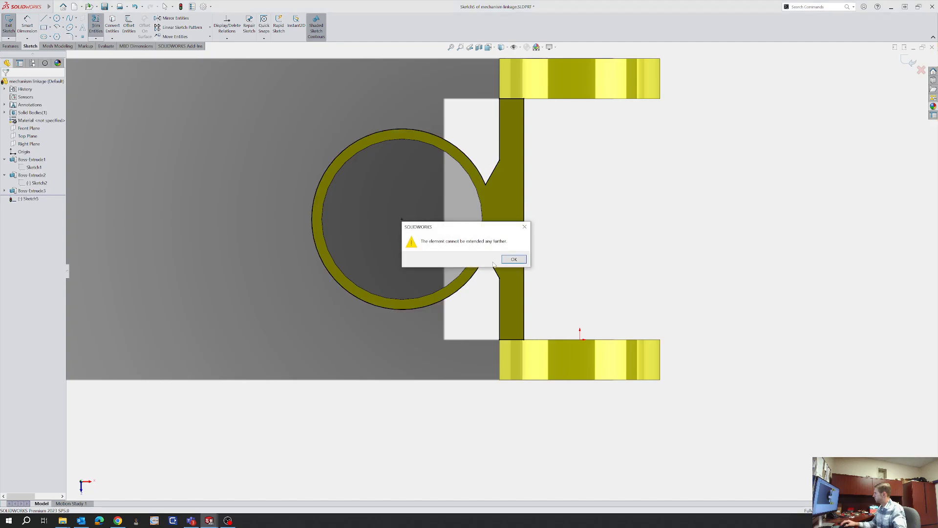
click(510, 259)
drag(481, 259, 487, 262)
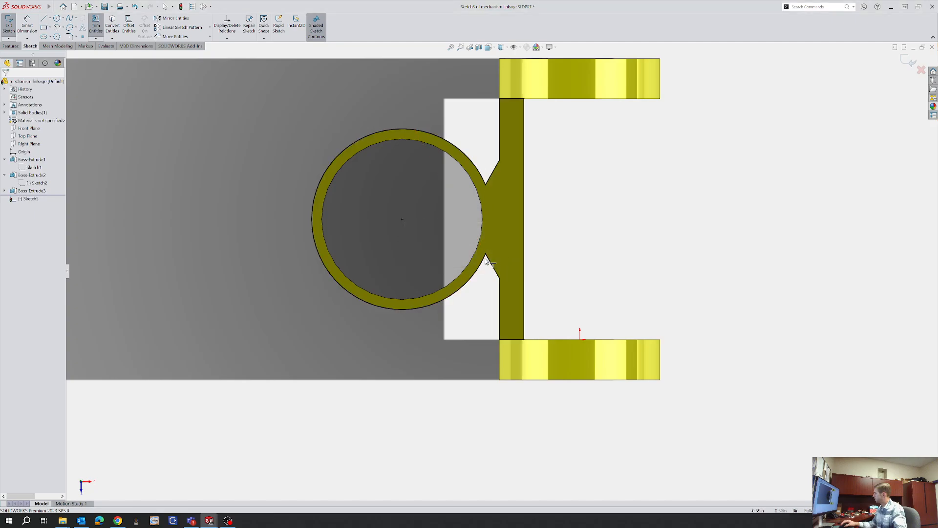
click(483, 261)
click(508, 259)
key(Escape)
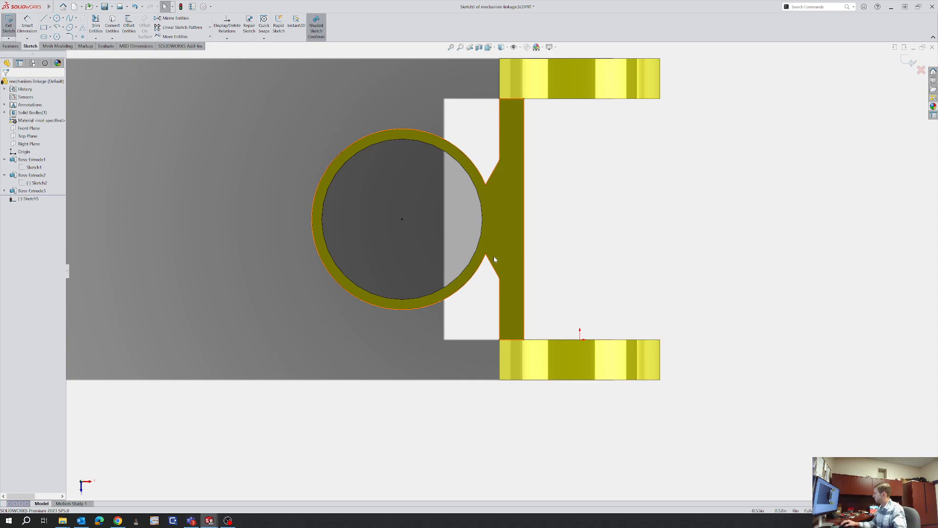
click(476, 277)
key(Delete)
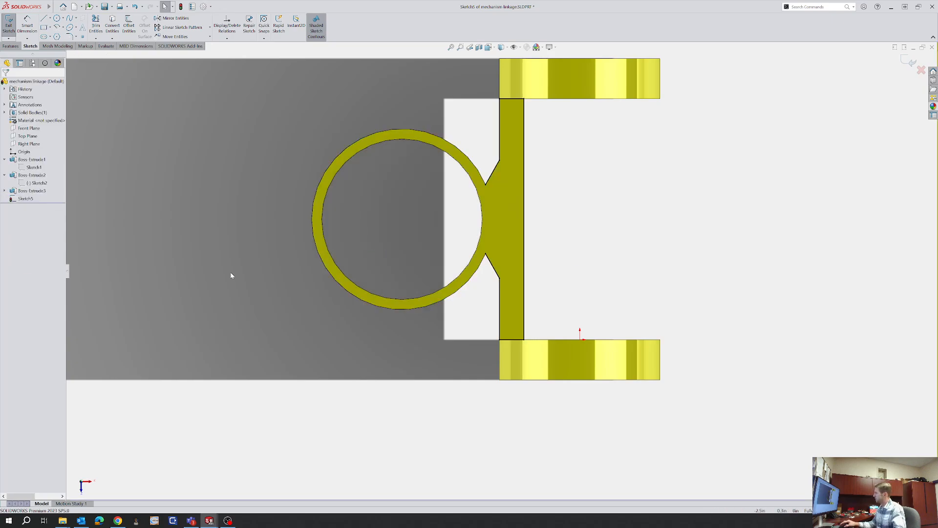
Draw a circle from the tube's centre to the angled edge's endpoint and trim it to the arc closing the web profile
click(56, 18)
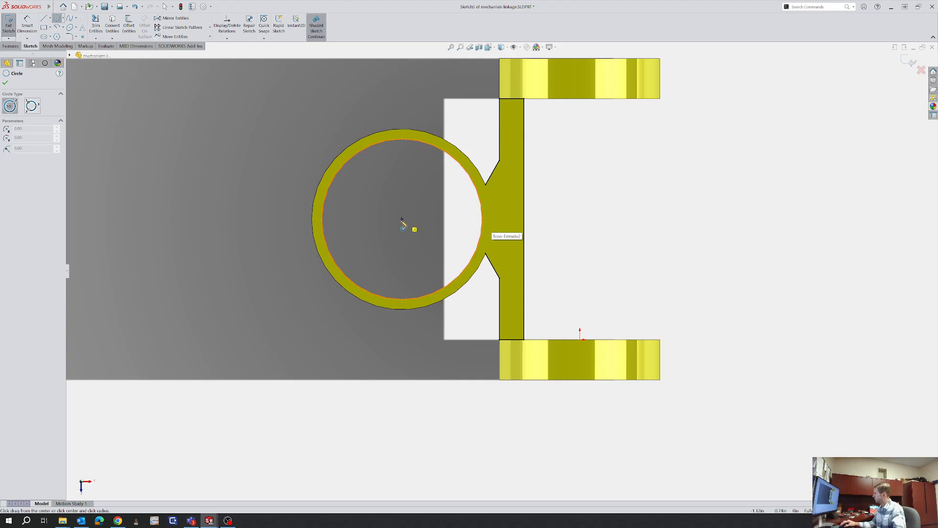
mouse_move(402, 220)
mouse_down()
mouse_move(473, 203)
mouse_move(499, 185)
mouse_move(505, 190)
mouse_move(487, 187)
mouse_up()
key(Escape)
key(t)
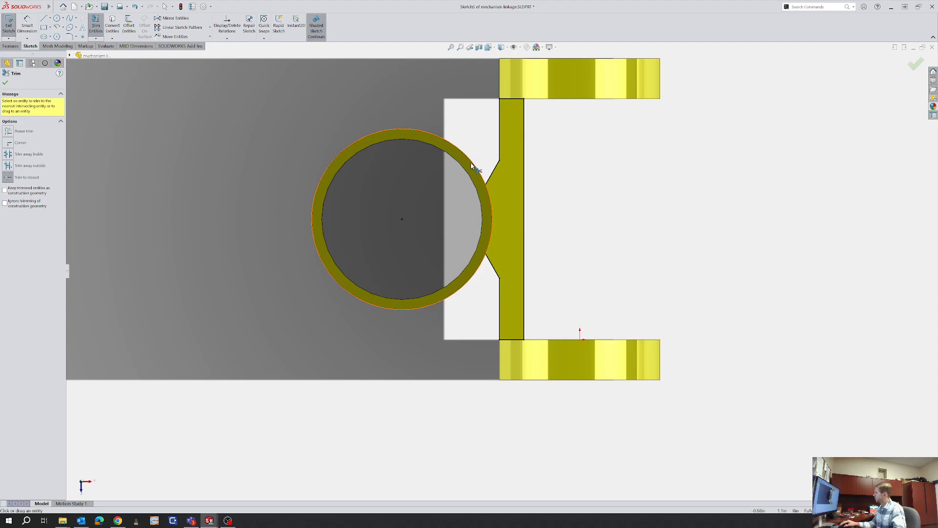
click(472, 167)
key(Escape)
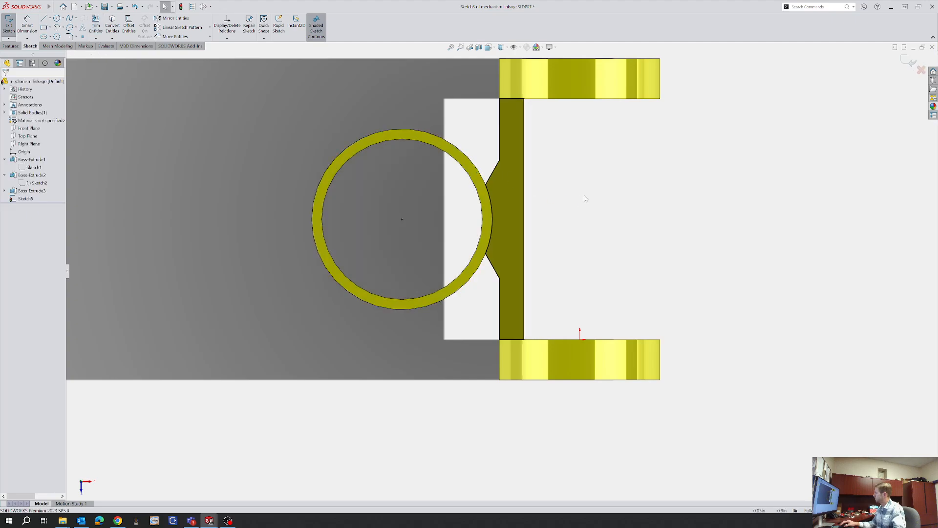
Cut the closed web profile into the part as a blind extruded cut 0.75 in deep
click(912, 57)
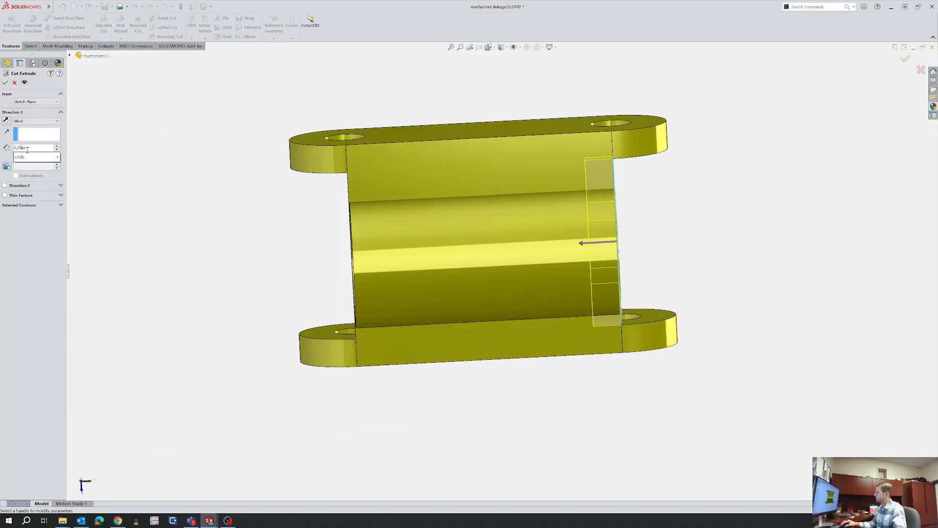
text(1)
key(Return)
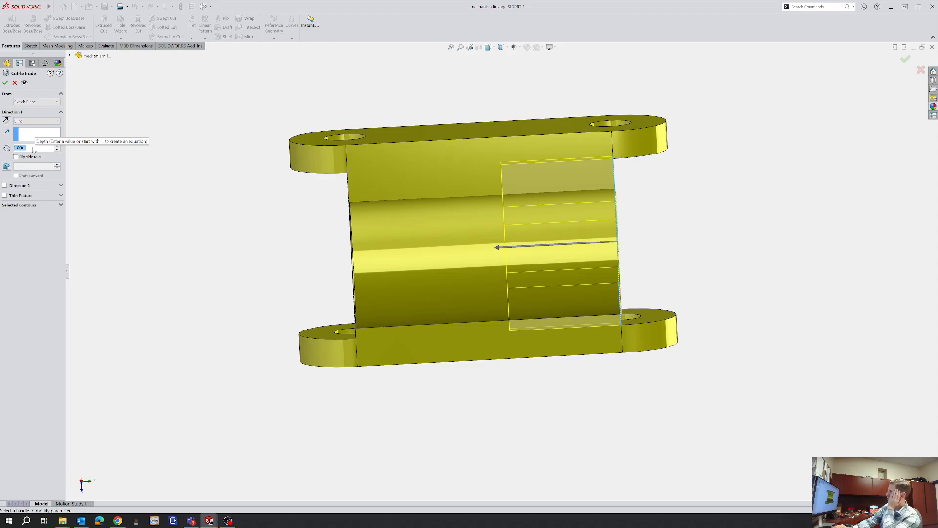
text(0.75)
key(Return)
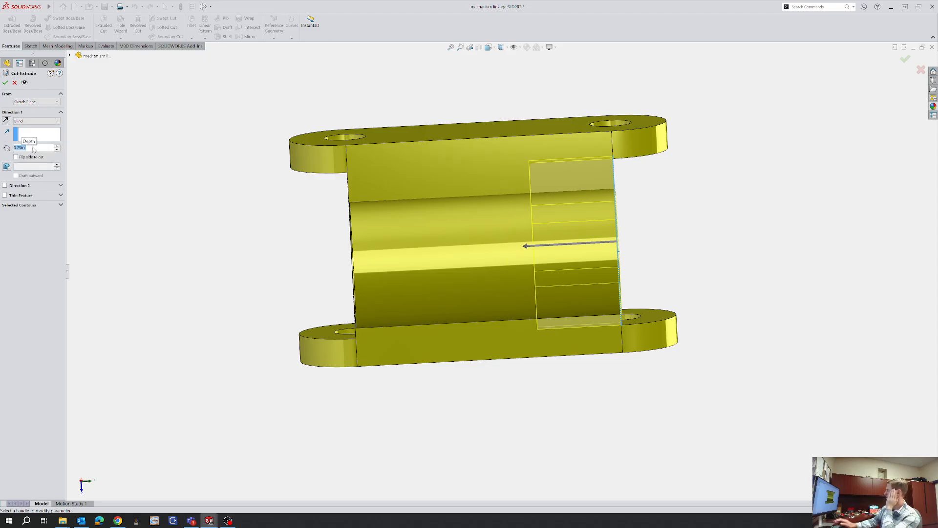
click(5, 82)
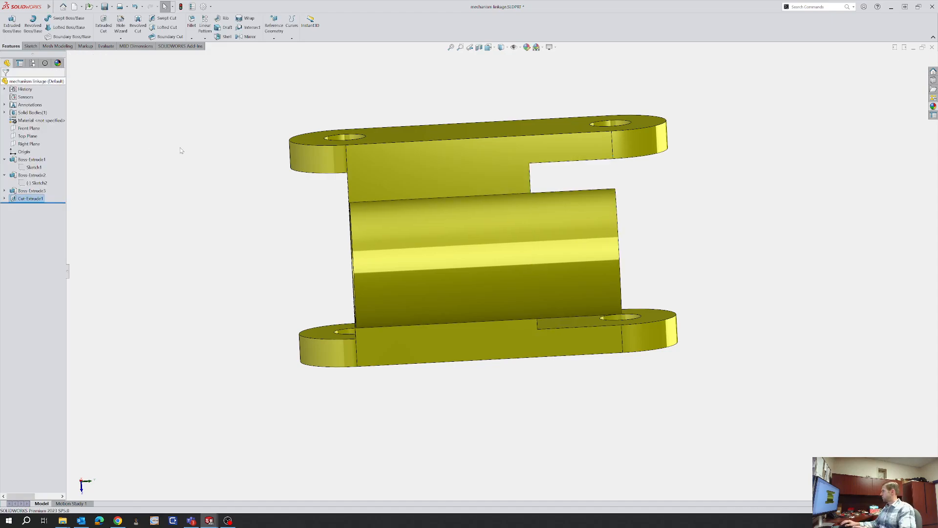
Create a reference plane midway between the two end faces of the tube
click(274, 30)
click(287, 48)
middle_drag(714, 277, 685, 285)
click(599, 209)
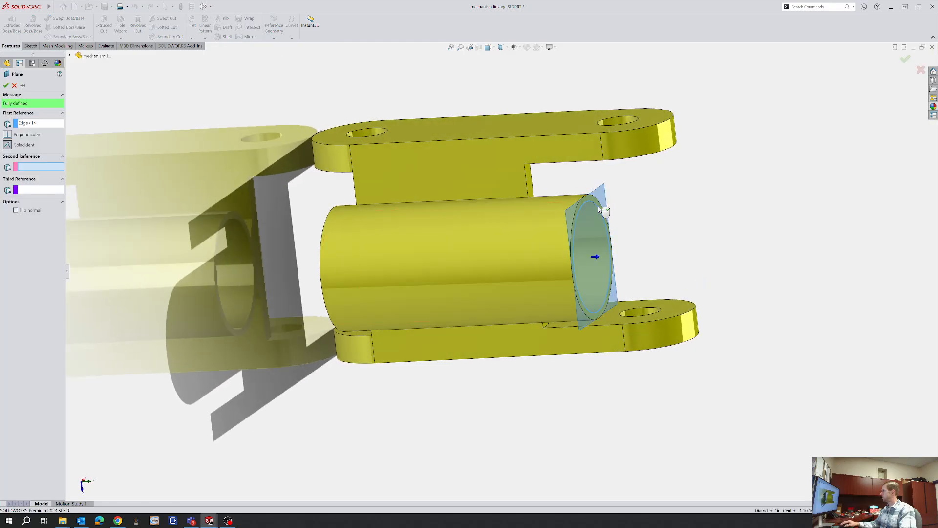
middle_drag(594, 244, 421, 252)
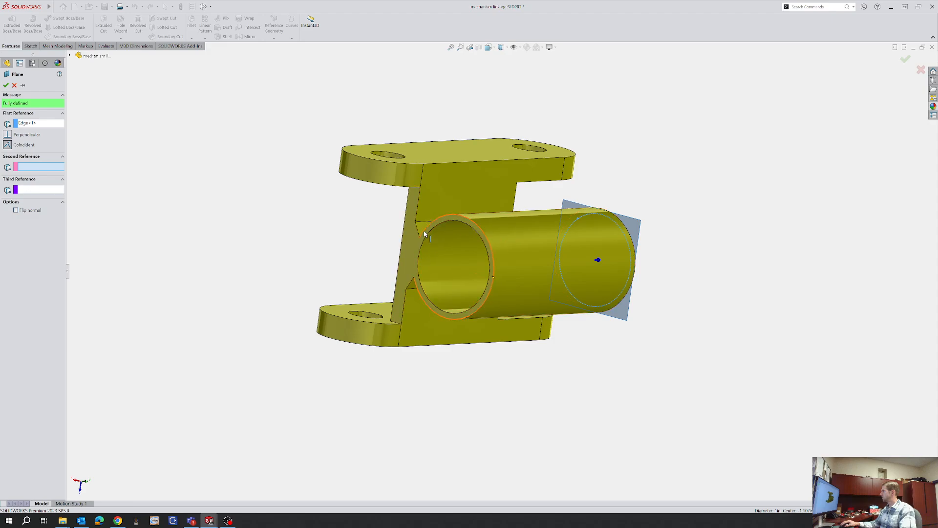
click(412, 243)
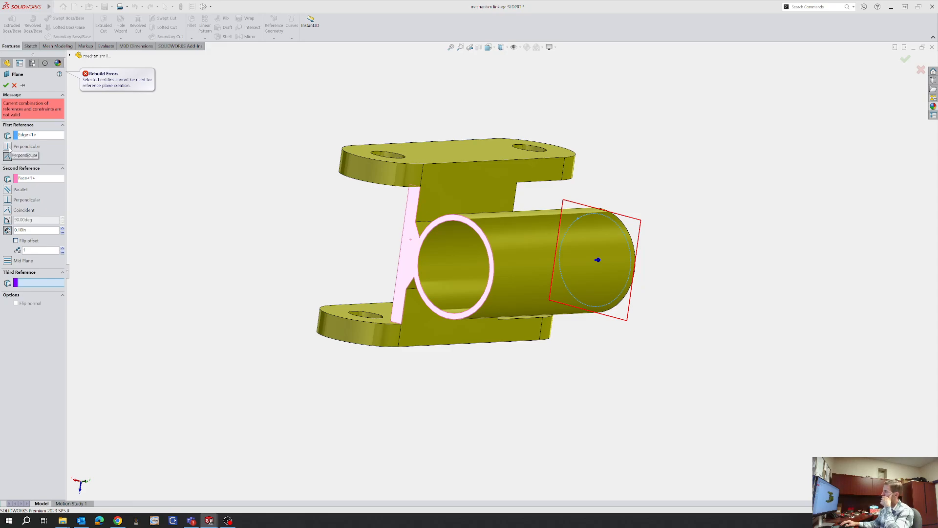
click(31, 137)
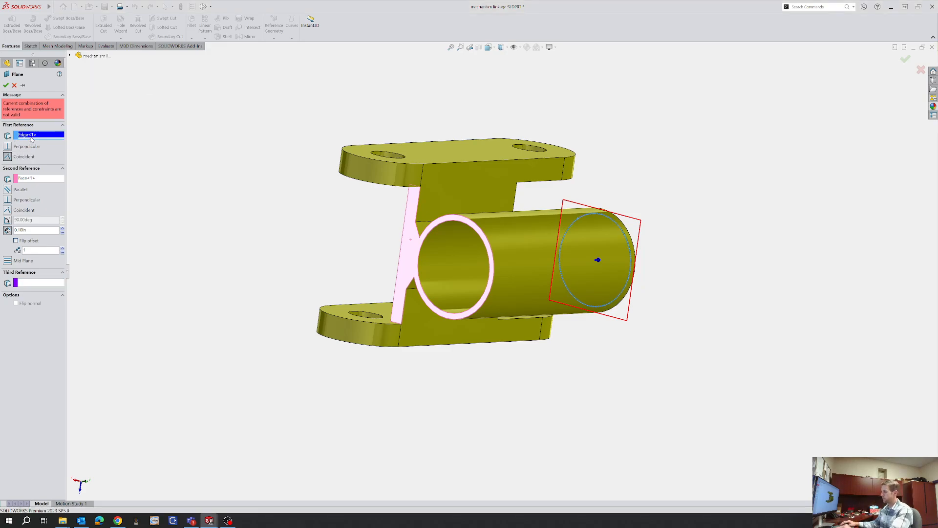
key(Delete)
middle_drag(346, 185, 205, 186)
scroll(490, 236, down, 3)
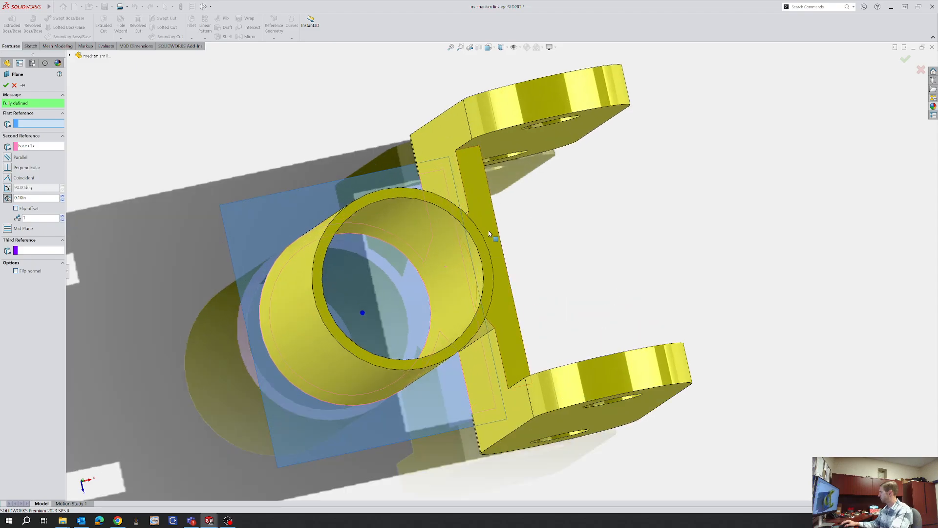
click(478, 236)
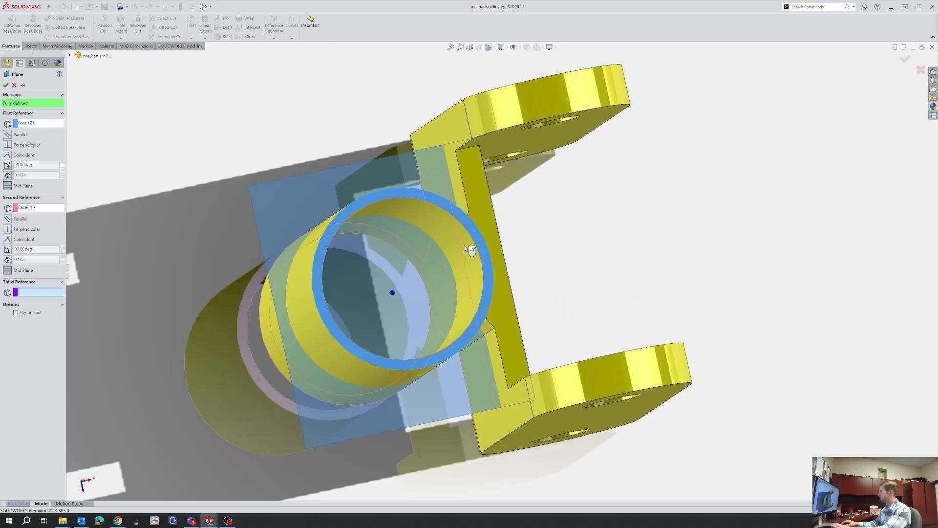
click(6, 86)
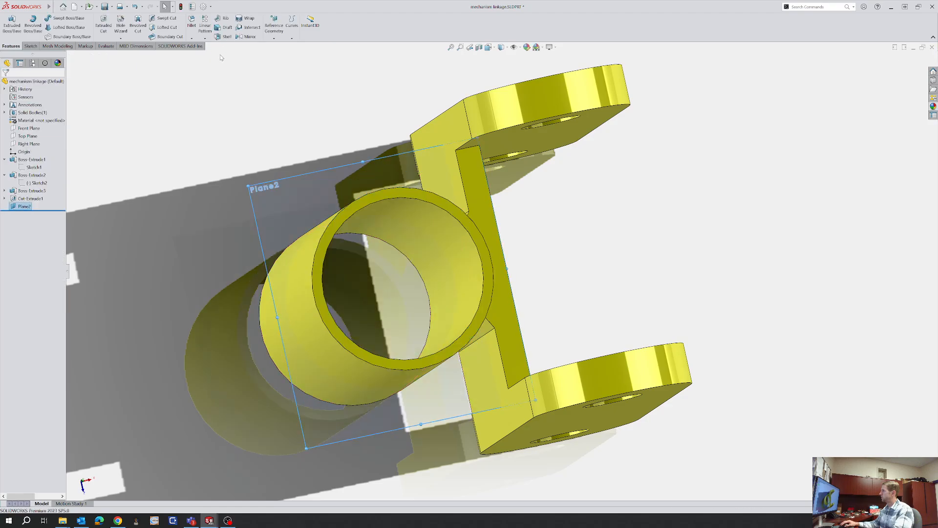
Mirror the web's extruded cut about the tube's mid plane
click(247, 38)
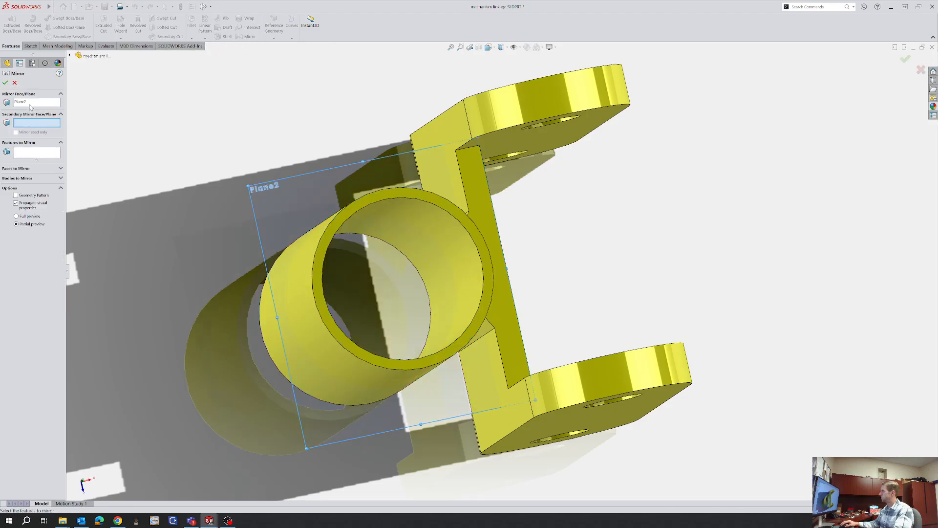
click(30, 152)
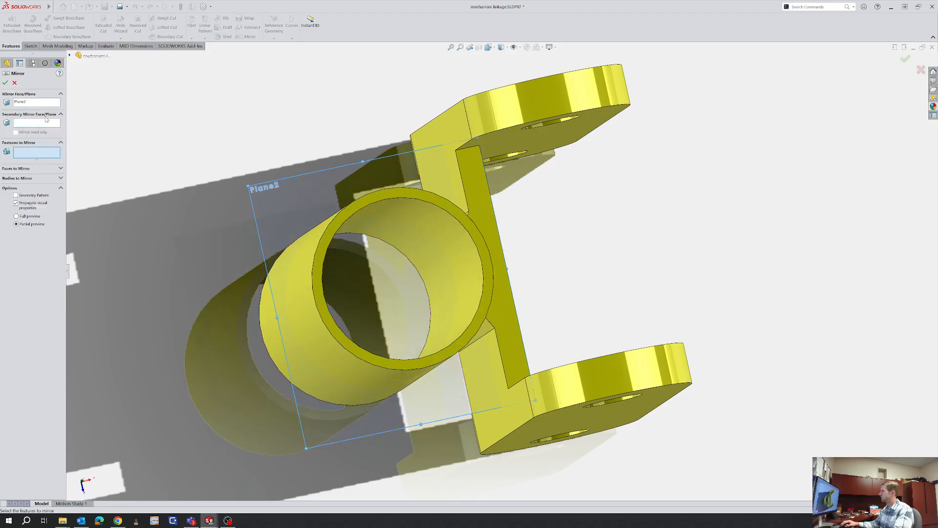
click(70, 56)
click(101, 157)
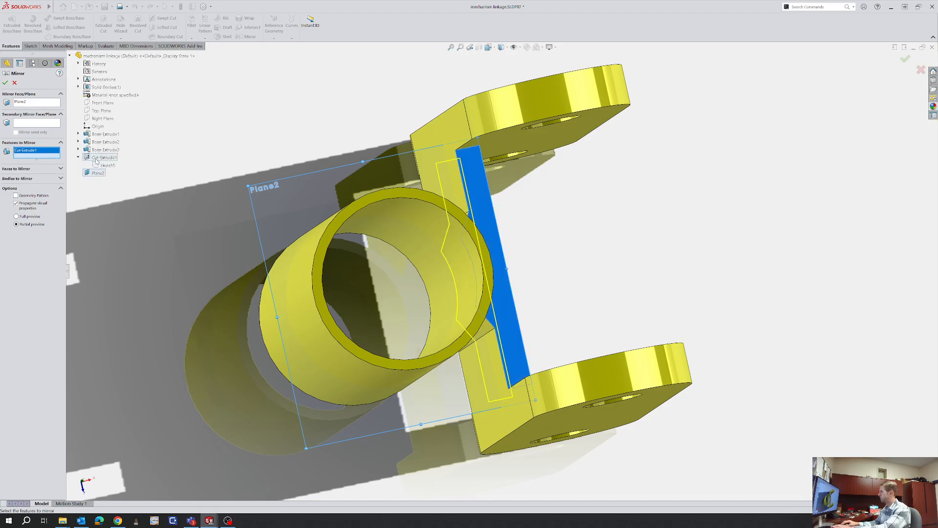
click(5, 84)
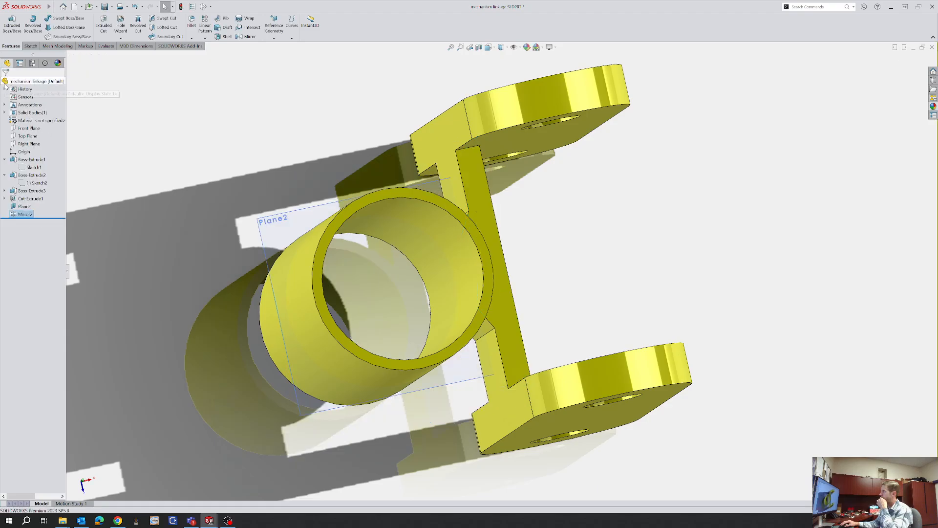
scroll(360, 293, up, 2)
middle_drag(360, 294, 266, 442)
scroll(473, 331, down, 1)
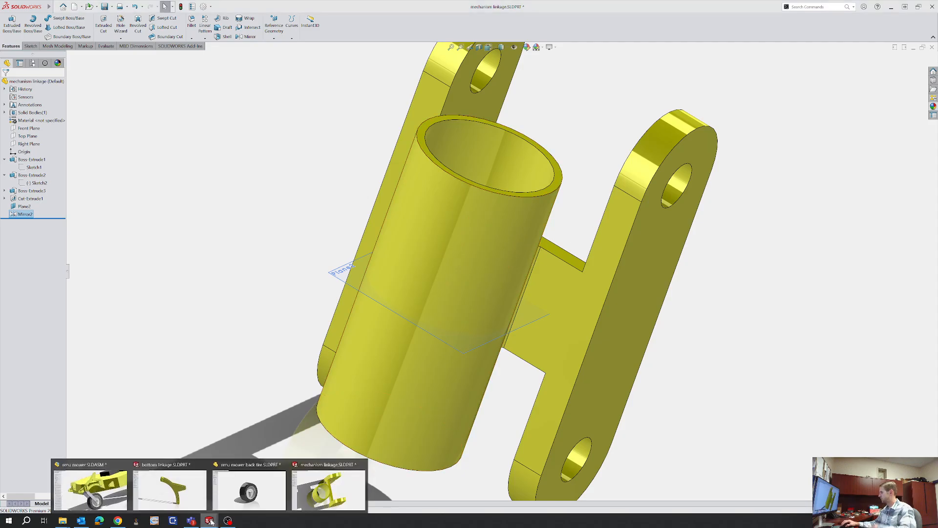
Switch to the renu mower assembly and move the mechanism linkage down toward the back wheel mount's post
key(ctrl+Tab)
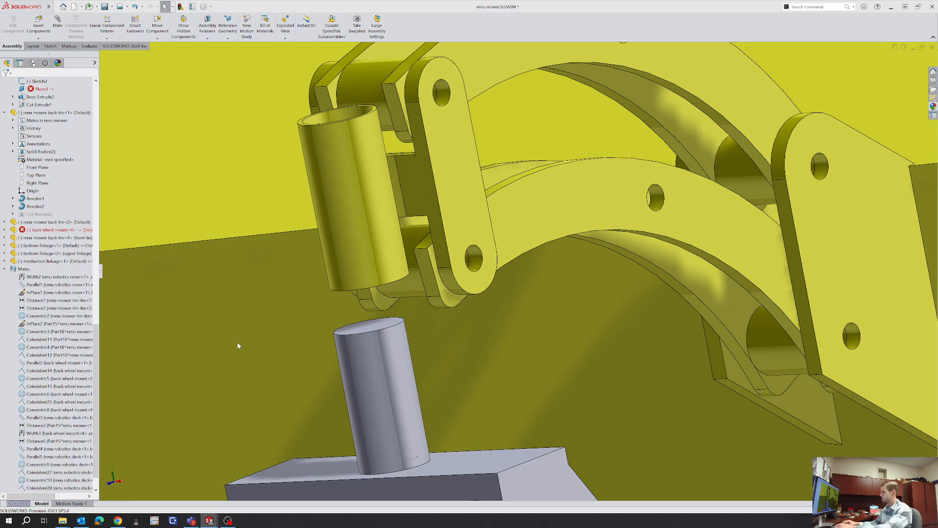
middle_drag(409, 272, 445, 155)
scroll(420, 110, down, 2)
middle_drag(420, 110, 357, 135)
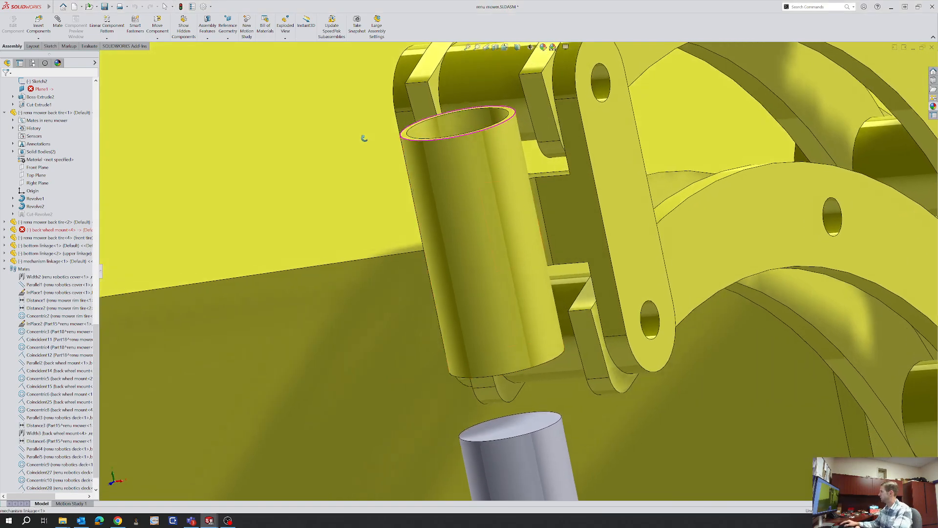
middle_drag(544, 184, 596, 193)
drag(595, 196, 594, 250)
scroll(594, 250, up, 2)
scroll(594, 249, up, 3)
middle_drag(594, 249, 614, 285)
mouse_move(566, 237)
mouse_down()
mouse_move(567, 215)
mouse_move(562, 273)
mouse_move(566, 239)
mouse_up()
scroll(525, 386, down, 4)
scroll(525, 384, up, 5)
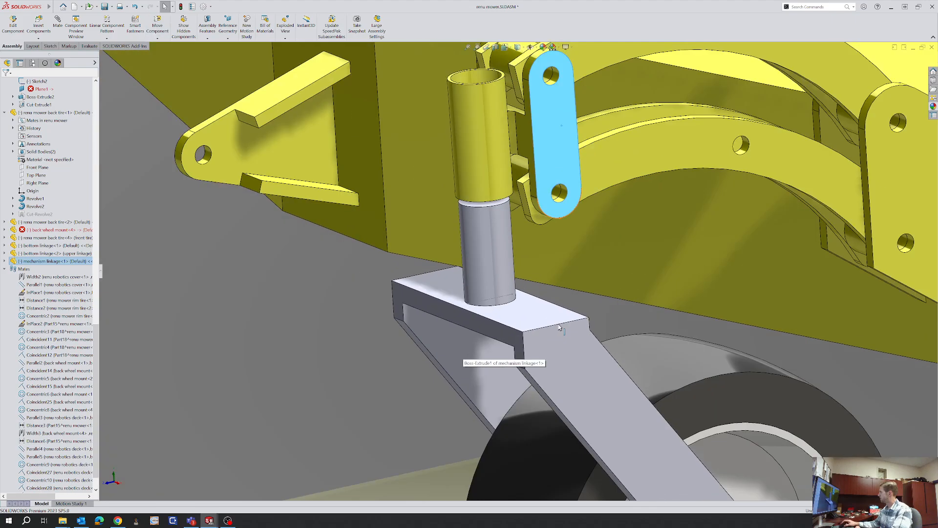
Move the back wheel mount with its tire so the post sits just below the linkage's tube
drag(677, 372, 659, 390)
key(Escape)
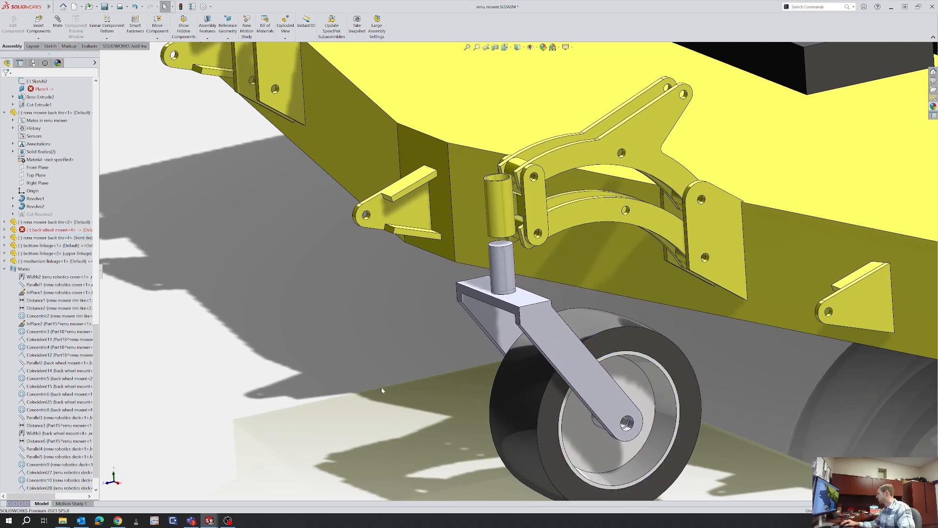
click(525, 335)
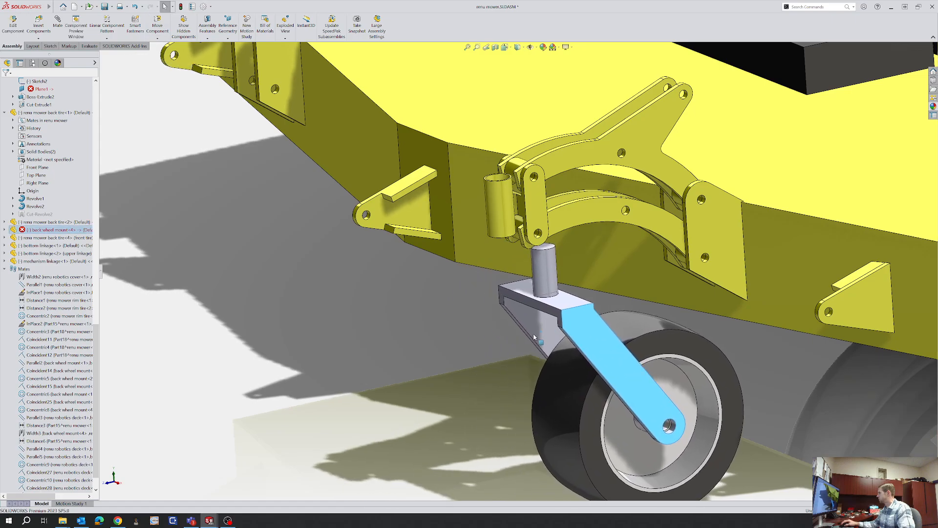
scroll(526, 335, up, 5)
scroll(526, 287, down, 5)
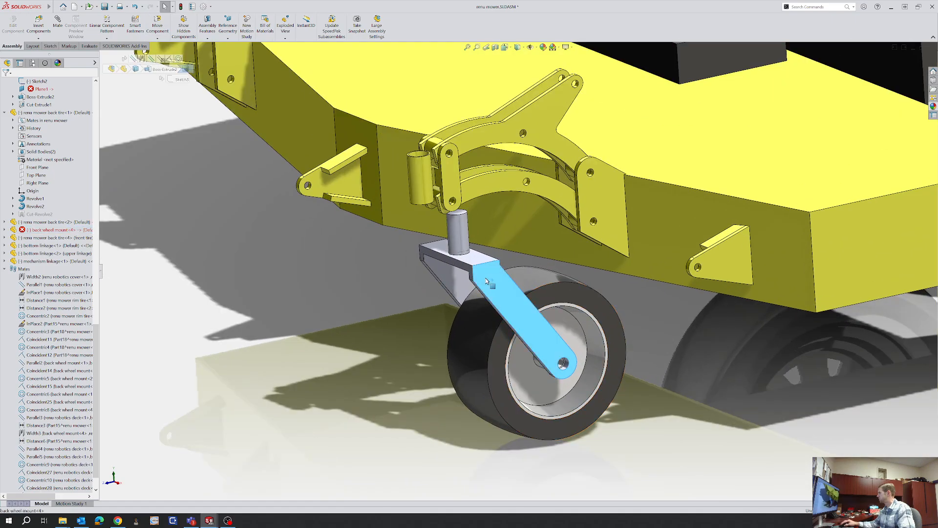
drag(525, 287, 444, 280)
click(265, 310)
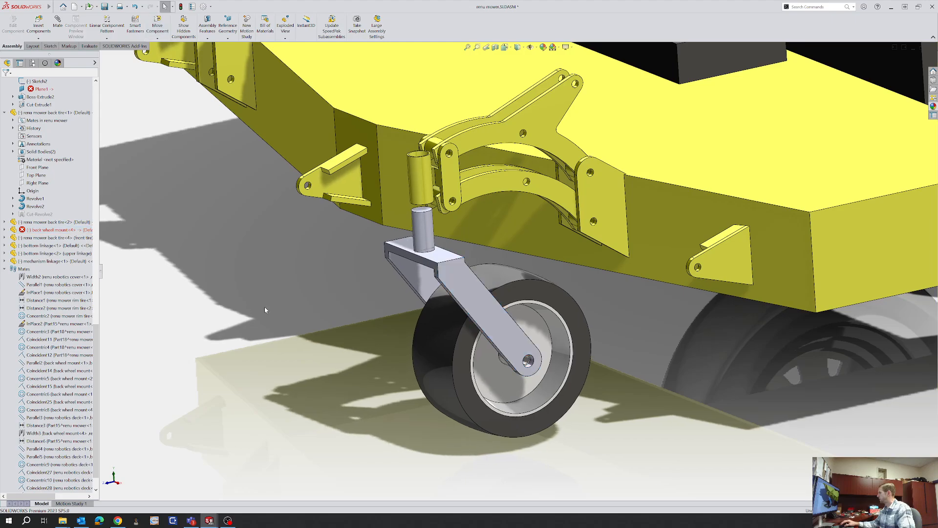
Delete the back wheel mount's Width3, Parallel4, Parallel5 and Parallel3 mates and test that it moves freely
scroll(455, 259, down, 4)
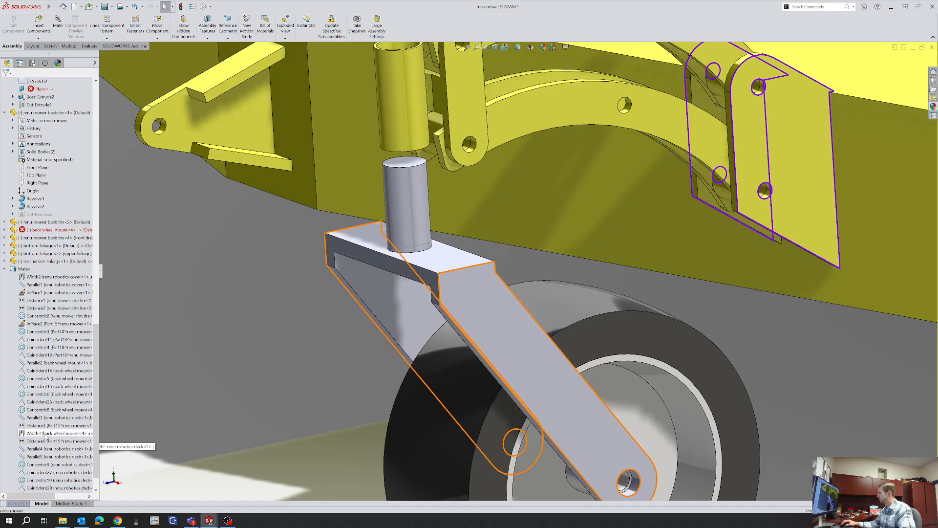
click(45, 433)
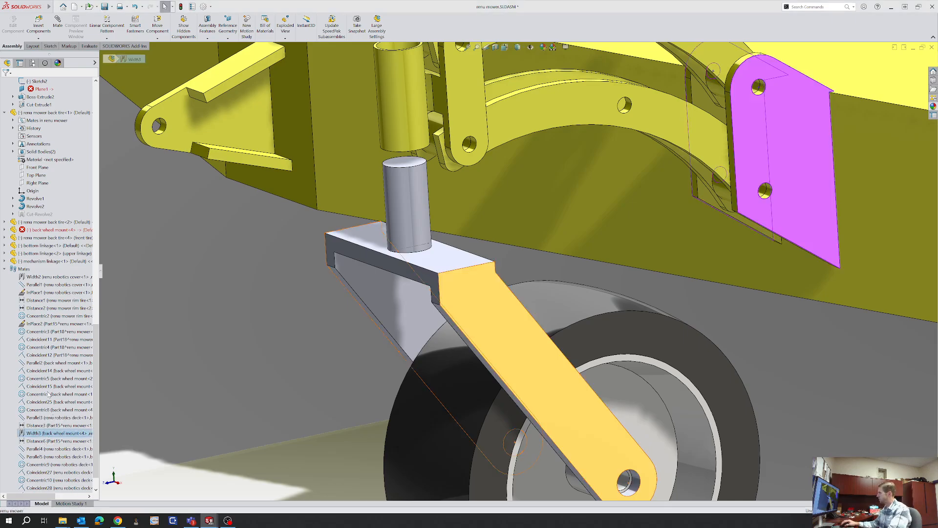
key(Delete)
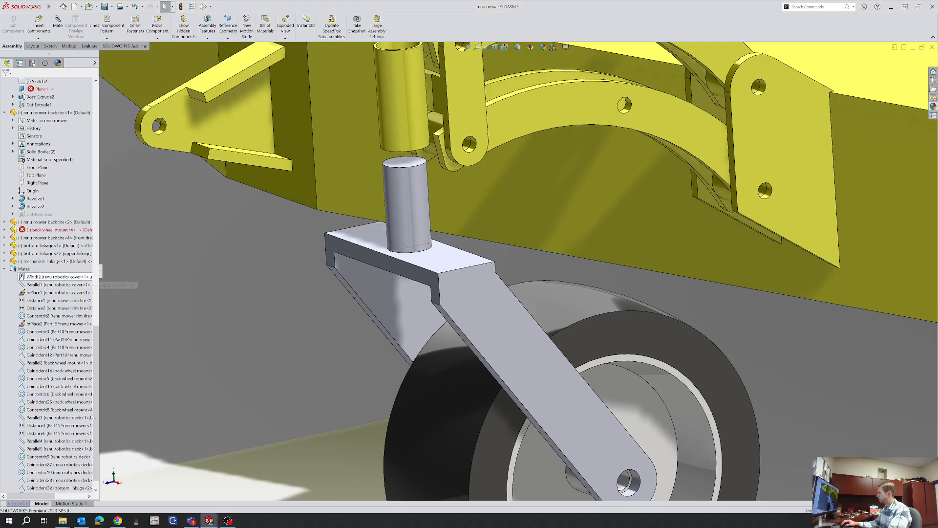
click(47, 441)
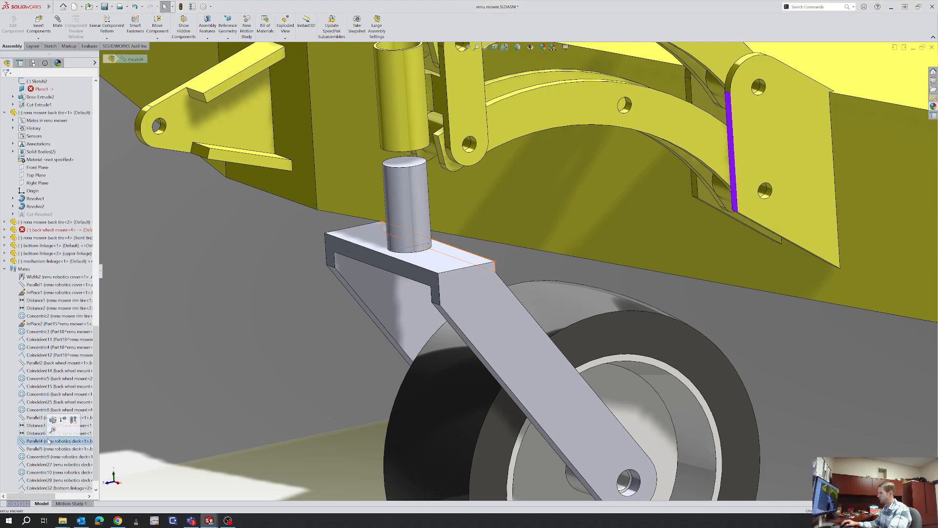
key(Delete)
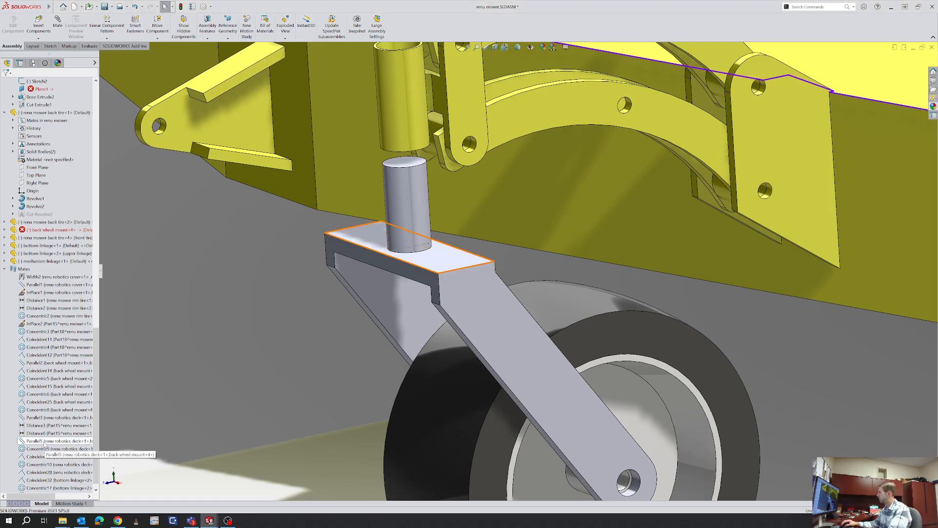
click(45, 442)
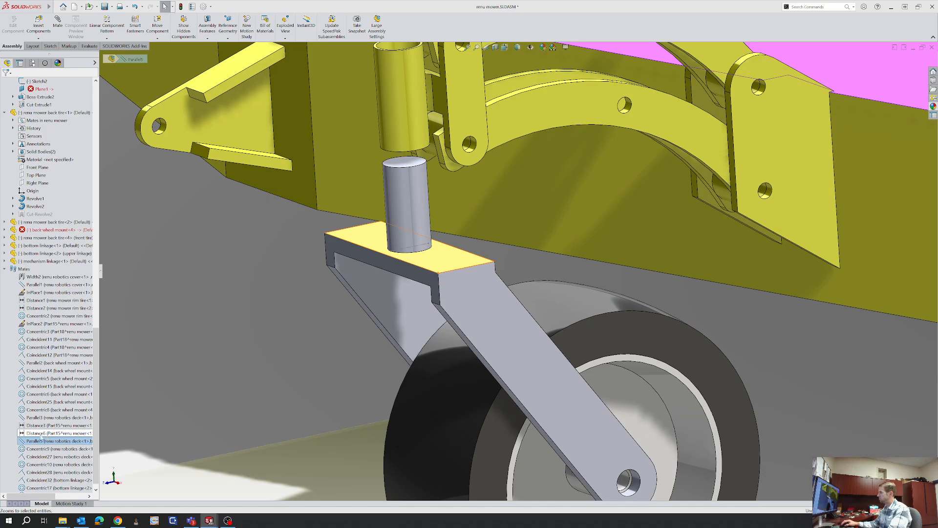
key(Delete)
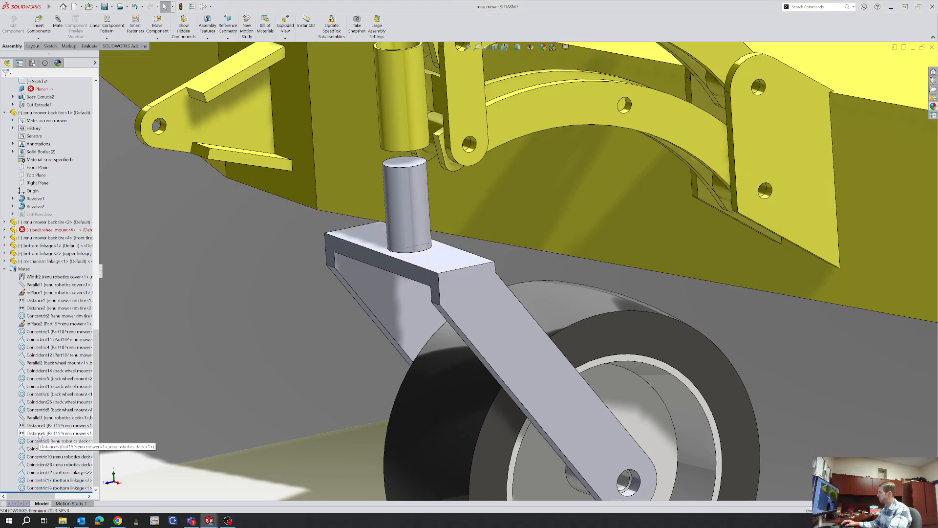
click(39, 418)
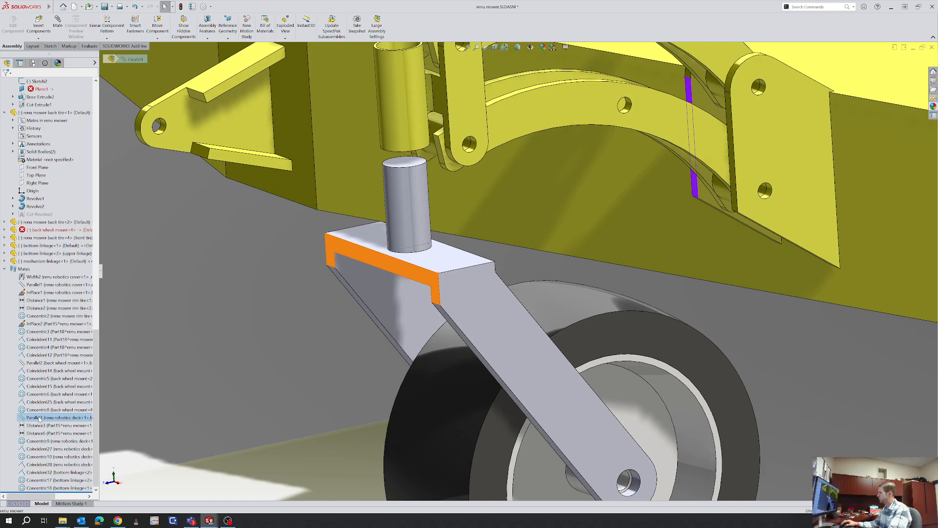
key(Delete)
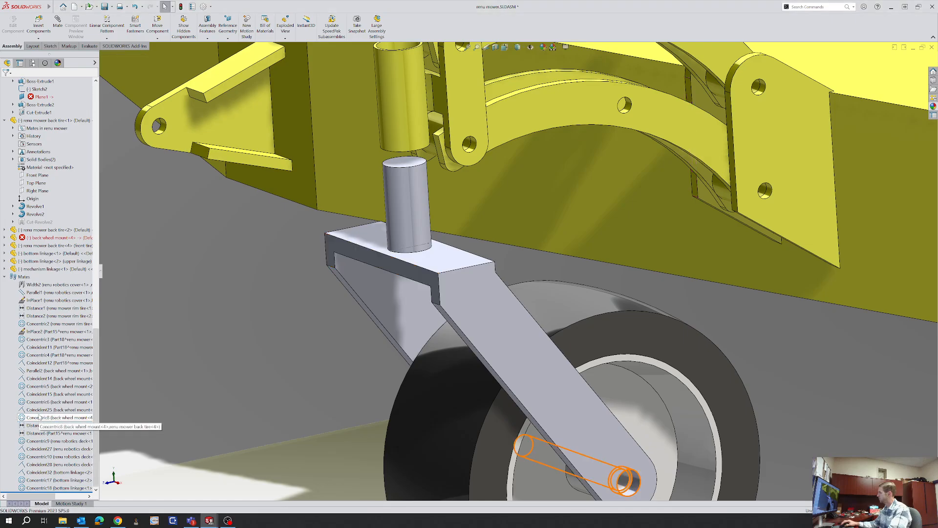
mouse_move(481, 338)
mouse_down()
mouse_move(483, 360)
mouse_move(495, 341)
mouse_up()
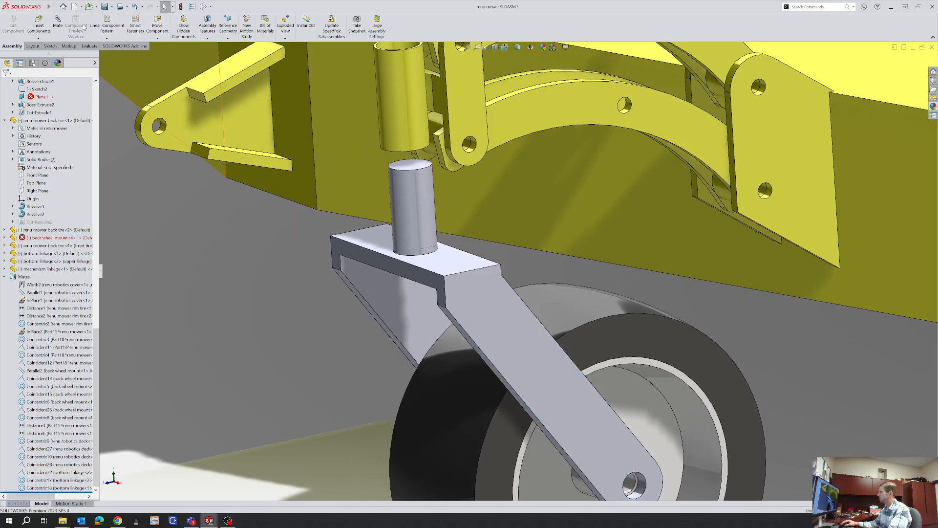
Mate the back wheel mount's post concentric with the mechanism linkage's tube
click(416, 201)
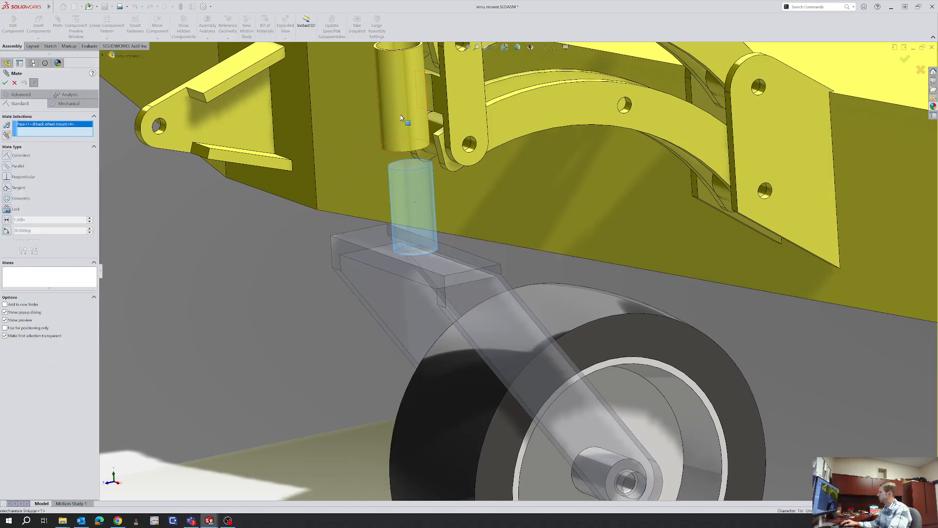
click(400, 114)
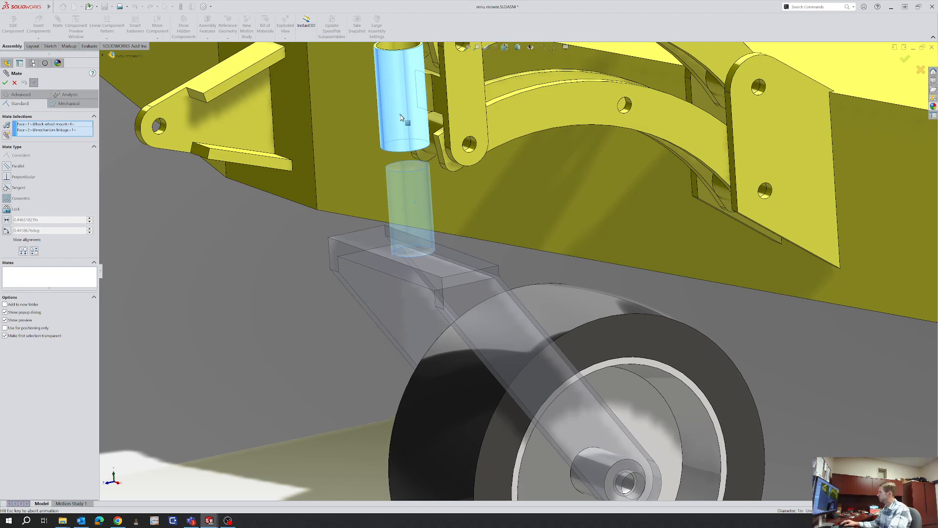
click(5, 82)
Add a 0.25 in distance mate between the back wheel mount's top face and the lower rim of the mechanism linkage's tube
scroll(527, 345, down, 3)
scroll(527, 345, up, 5)
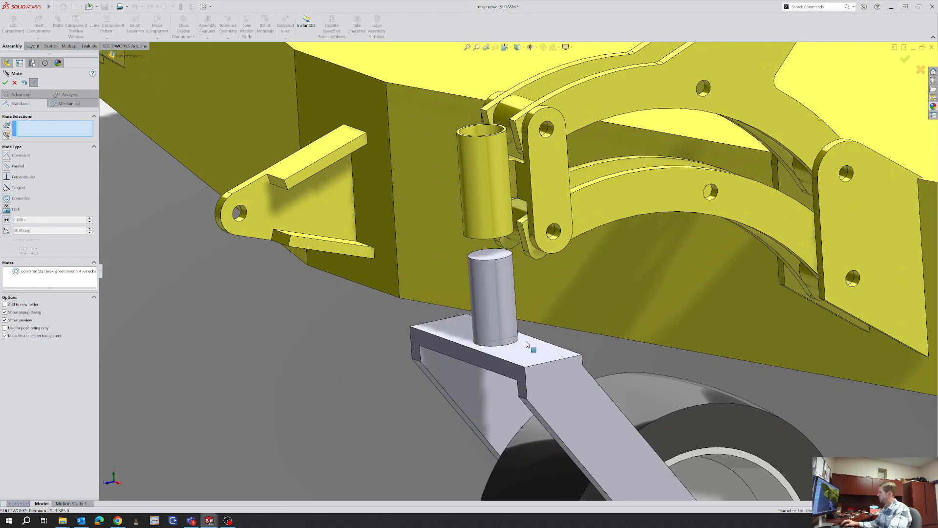
click(527, 345)
middle_drag(528, 344, 576, 245)
scroll(435, 272, up, 5)
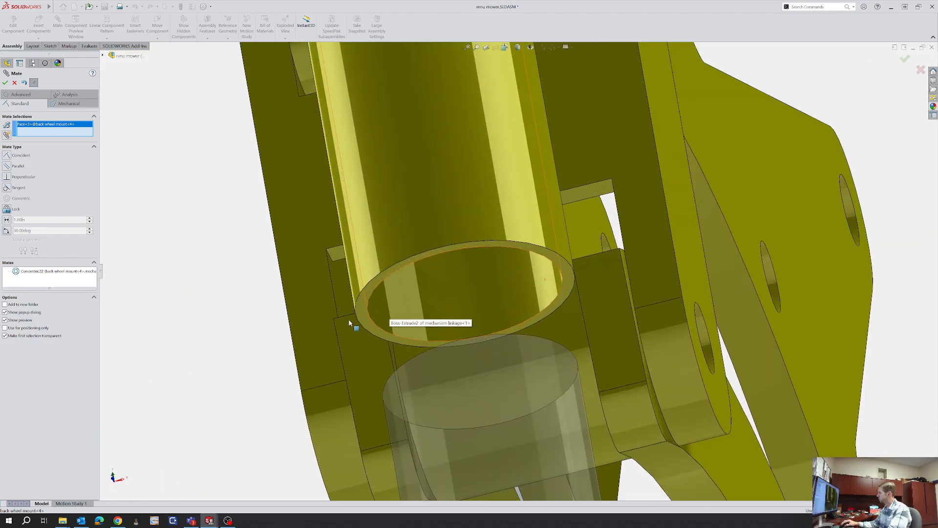
click(350, 323)
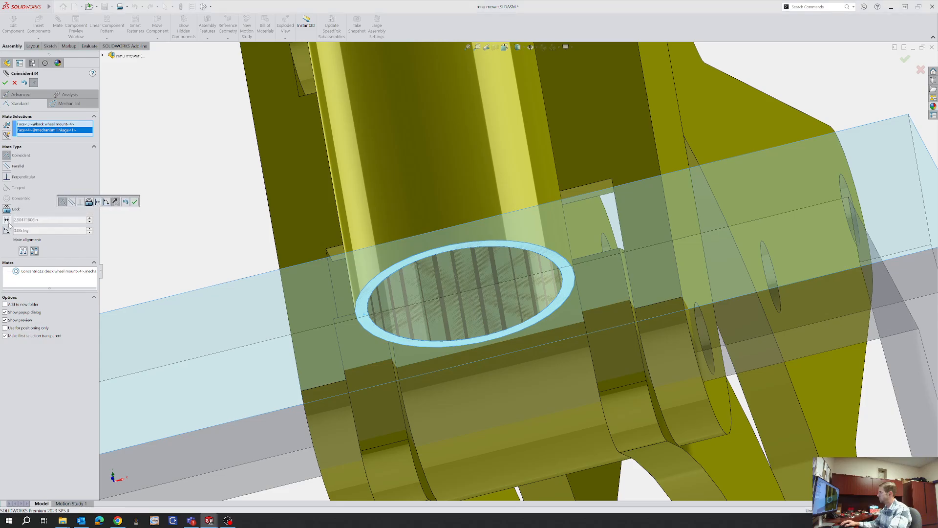
click(6, 219)
text(.25)
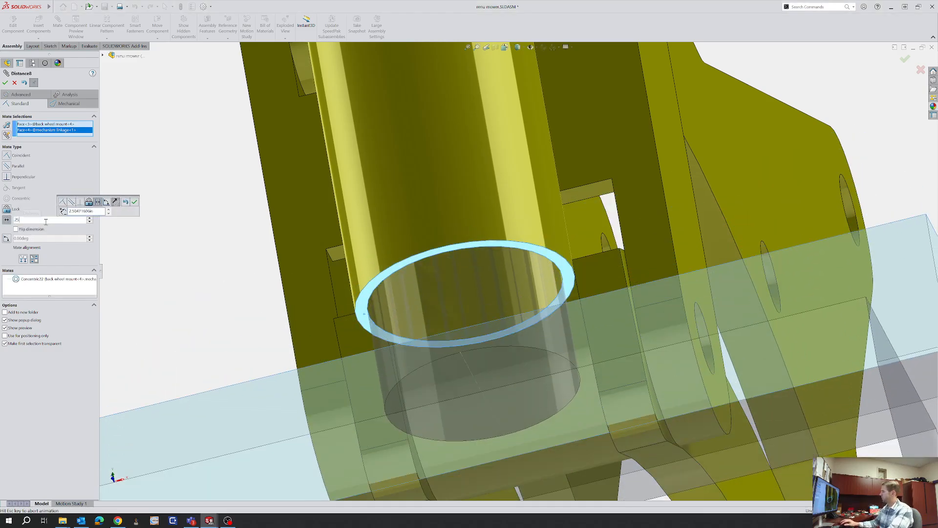
key(Return)
click(5, 82)
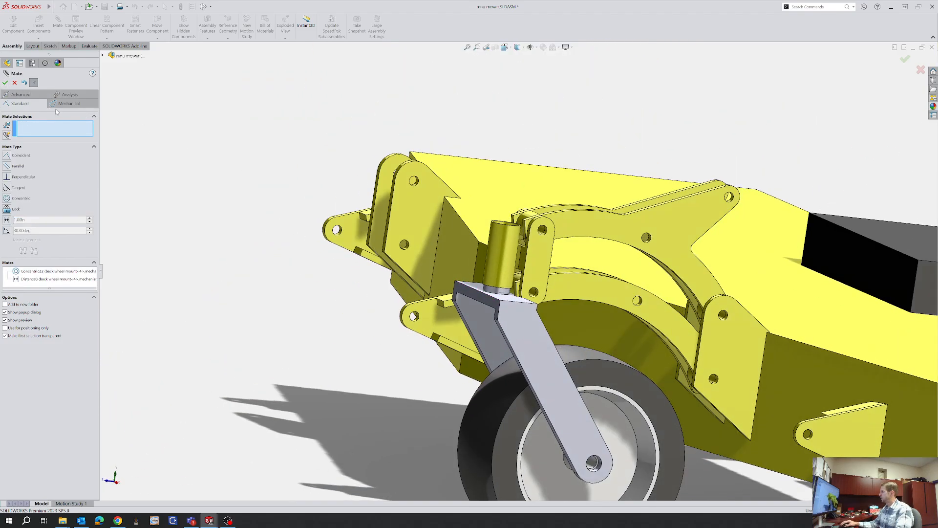
Close the mate command and test how the bottom linkage and the back wheel mount with its tire move
key(Escape)
middle_drag(557, 259, 533, 264)
scroll(534, 264, up, 3)
middle_drag(549, 306, 577, 310)
drag(469, 287, 471, 298)
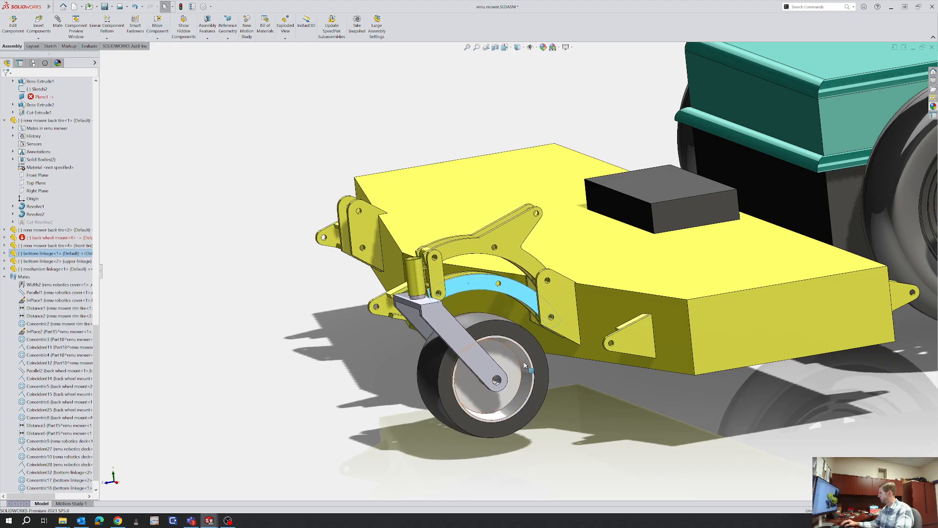
drag(437, 371, 437, 393)
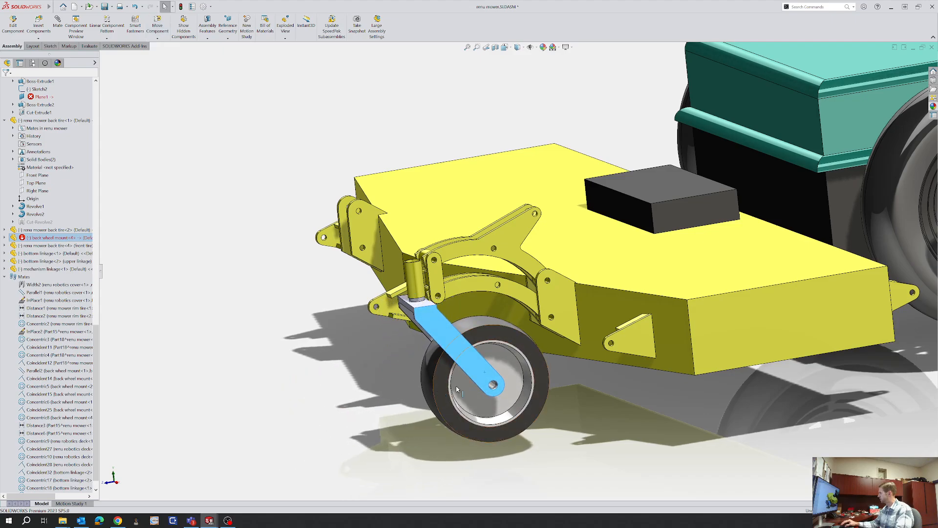
Edit the distance mate between the back wheel mount and the mechanism linkage, trying 0.5 in before setting it to 0.75 in
scroll(437, 393, down, 10)
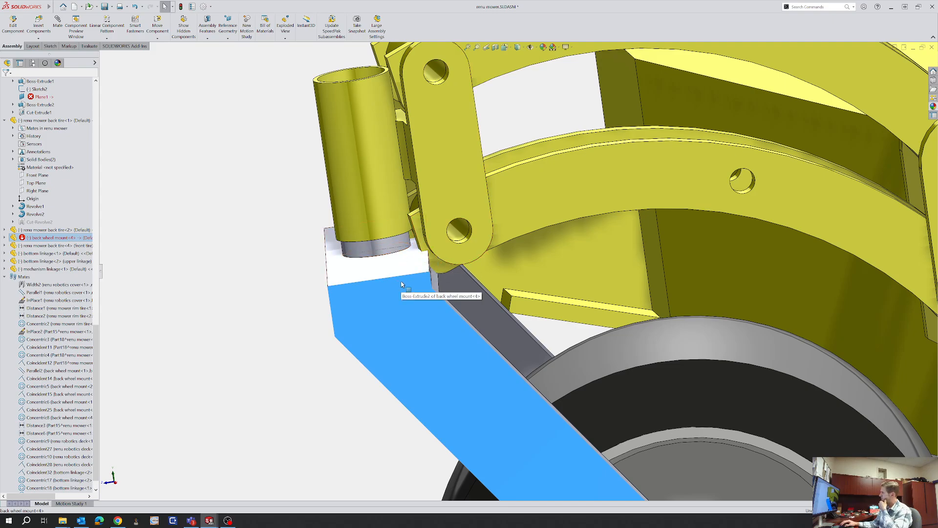
click(265, 281)
scroll(49, 430, down, 1)
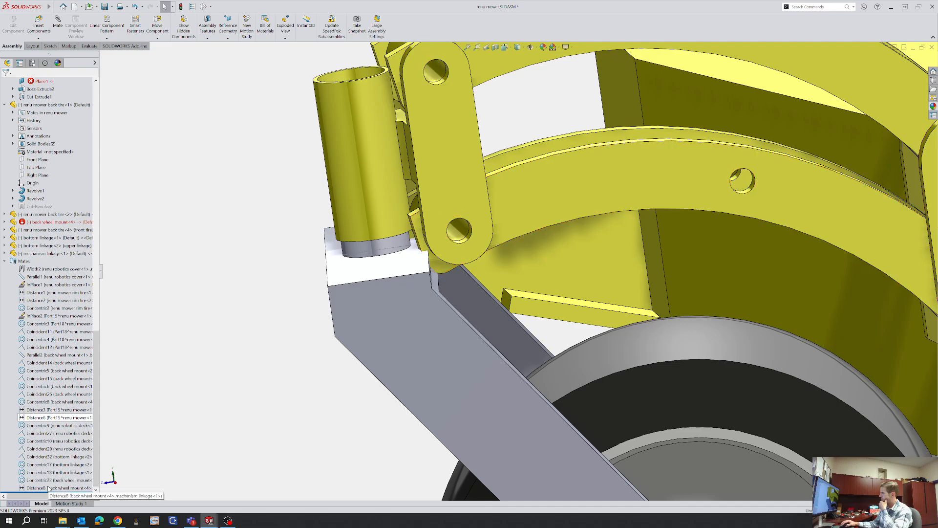
click(48, 488)
click(52, 467)
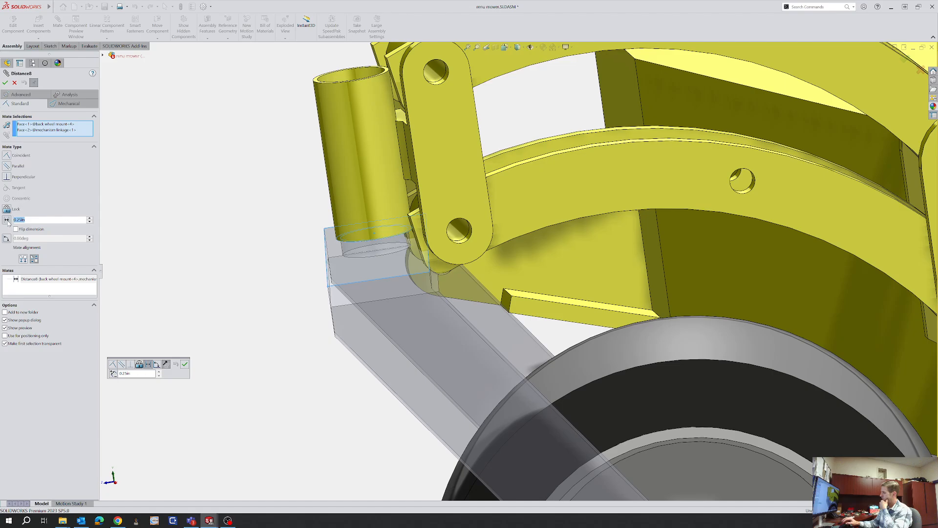
text(0.5)
key(Return)
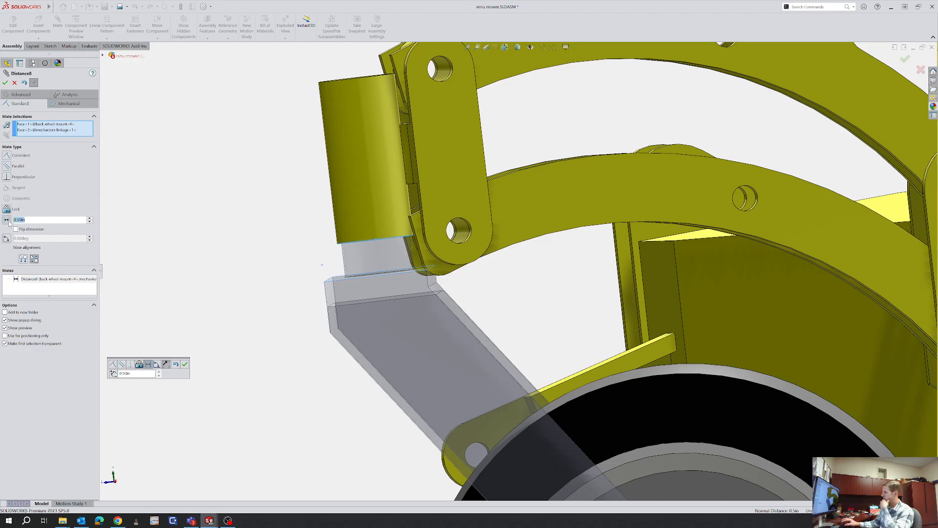
text(0.75)
key(Return)
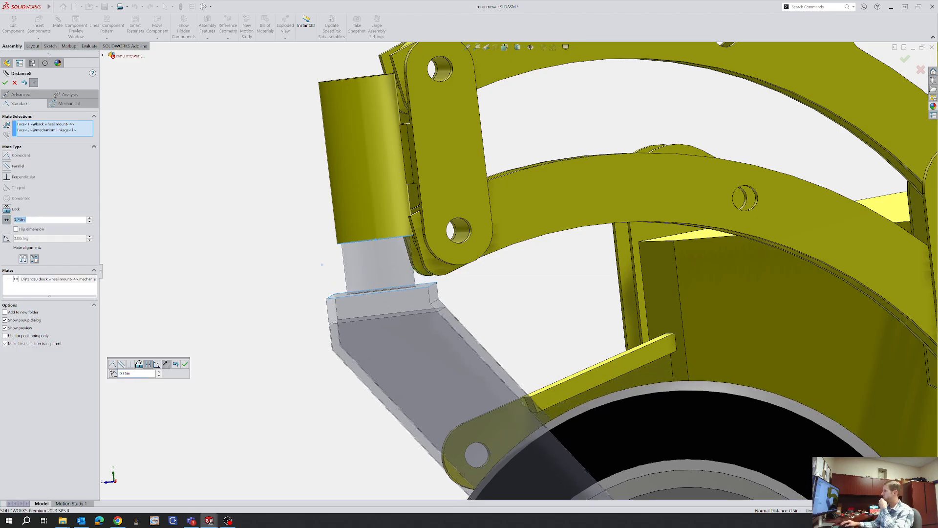
click(7, 85)
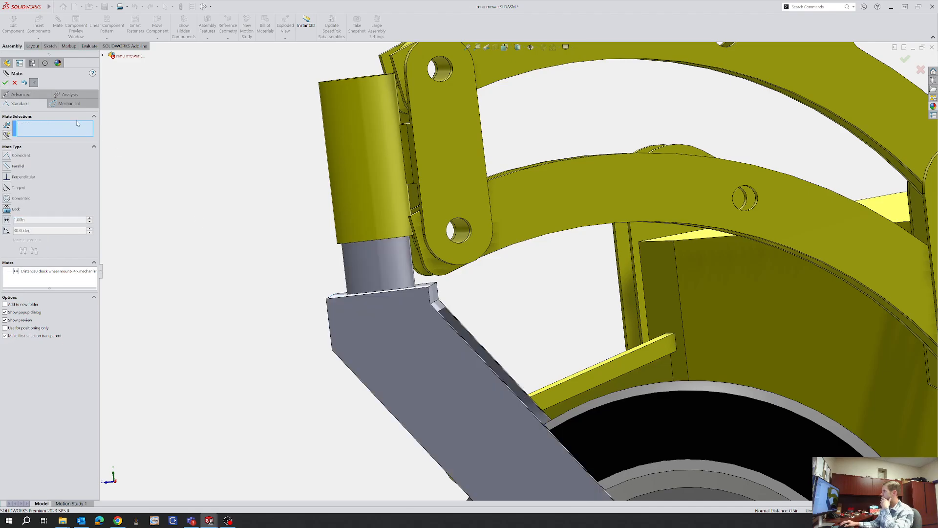
click(8, 85)
Swing the back wheel mount about the tube and move the mechanism linkage to test the assembly's motion
scroll(364, 316, up, 3)
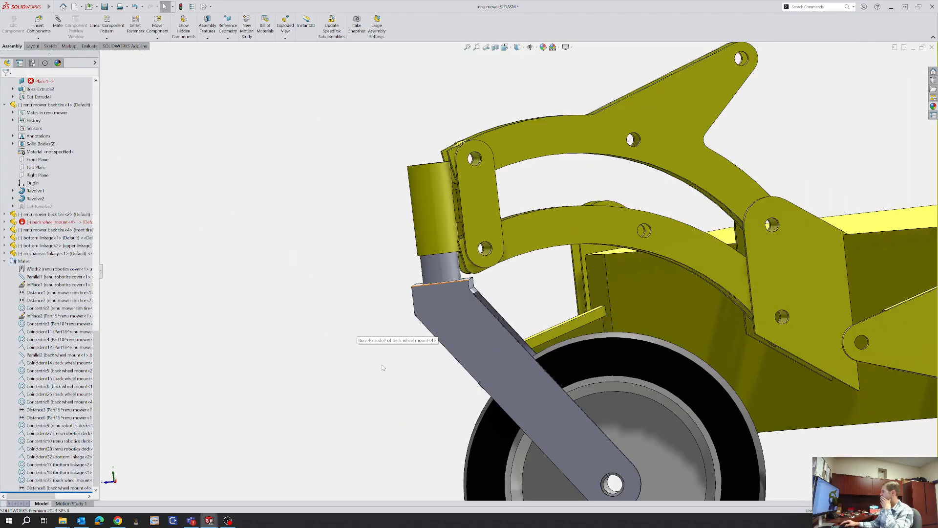
middle_drag(383, 368, 565, 363)
drag(652, 347, 593, 342)
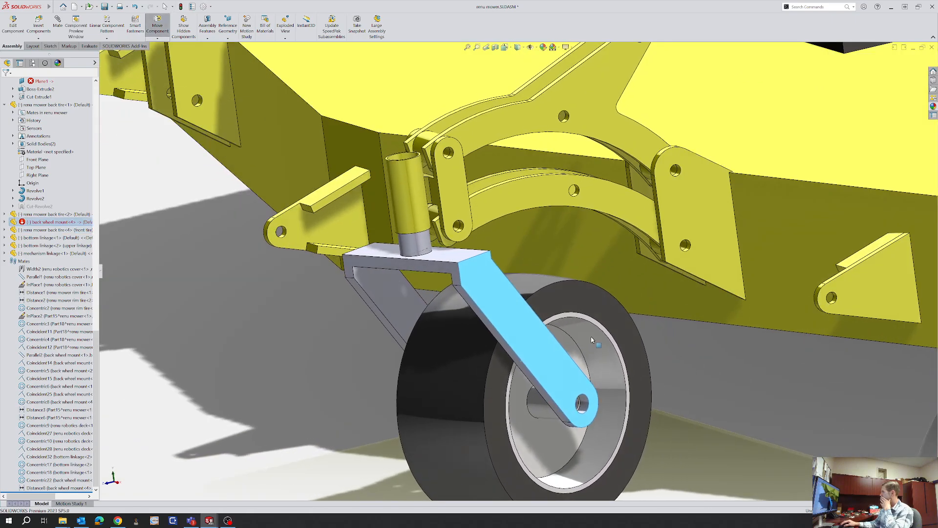
middle_drag(593, 341, 540, 332)
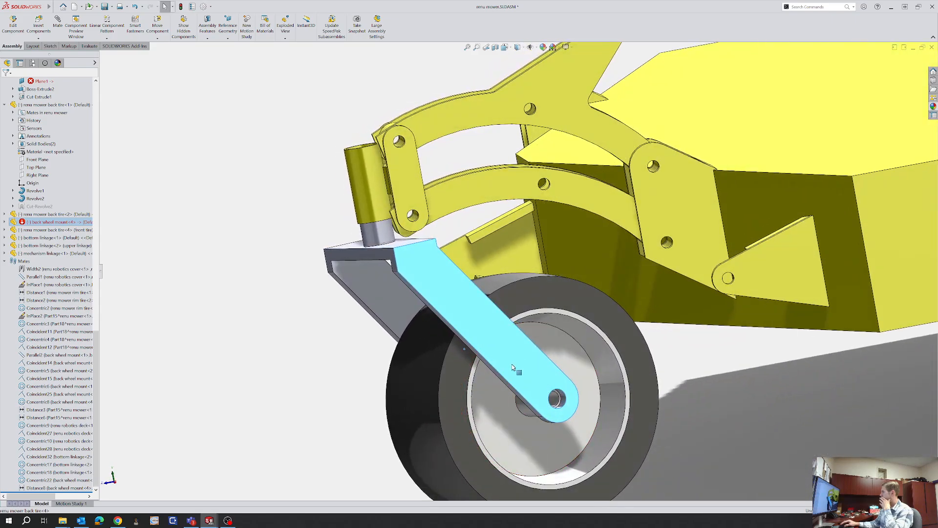
drag(518, 376, 501, 382)
scroll(489, 365, up, 5)
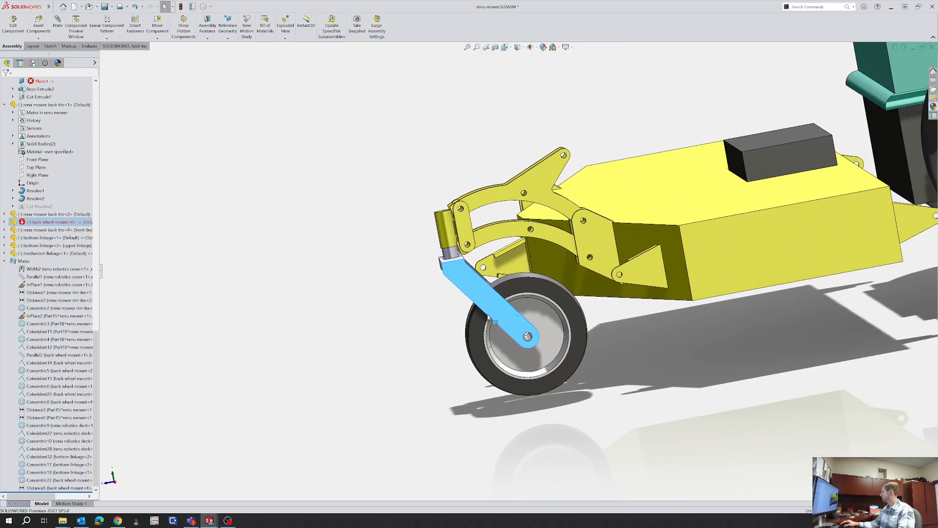
middle_drag(489, 365, 467, 215)
drag(467, 215, 485, 183)
scroll(485, 183, up, 1)
Examine the whole mower assembly and the empty linkage bracket on the other side of the yellow deck
middle_drag(486, 183, 773, 304)
scroll(773, 304, up, 4)
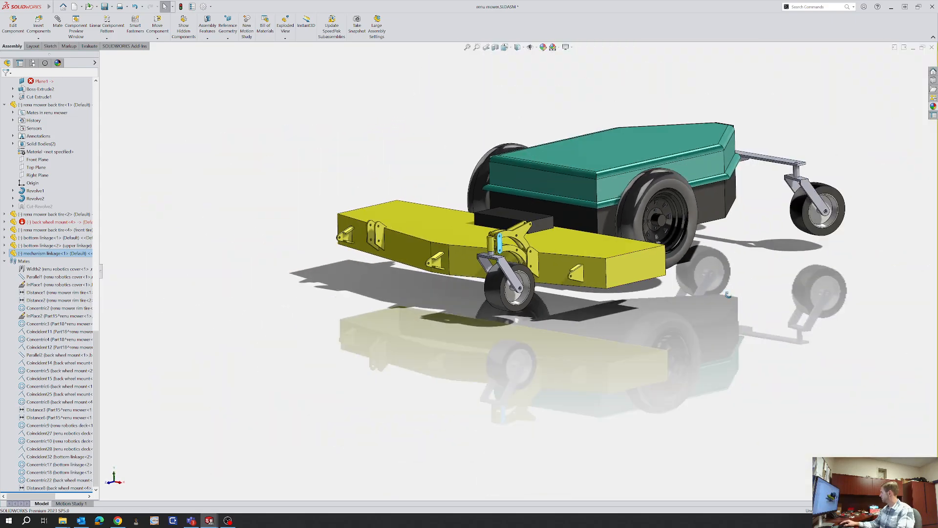
middle_drag(679, 332, 643, 339)
click(643, 339)
scroll(627, 335, down, 3)
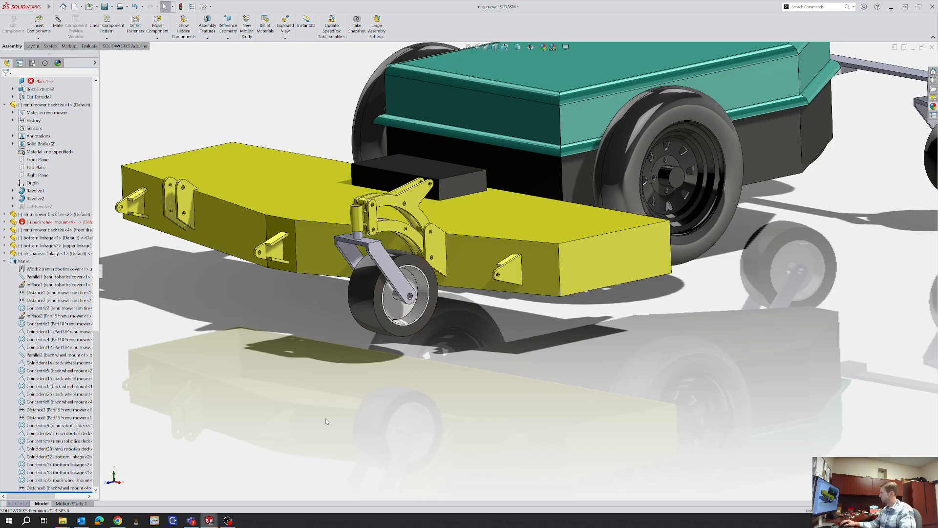
click(227, 521)
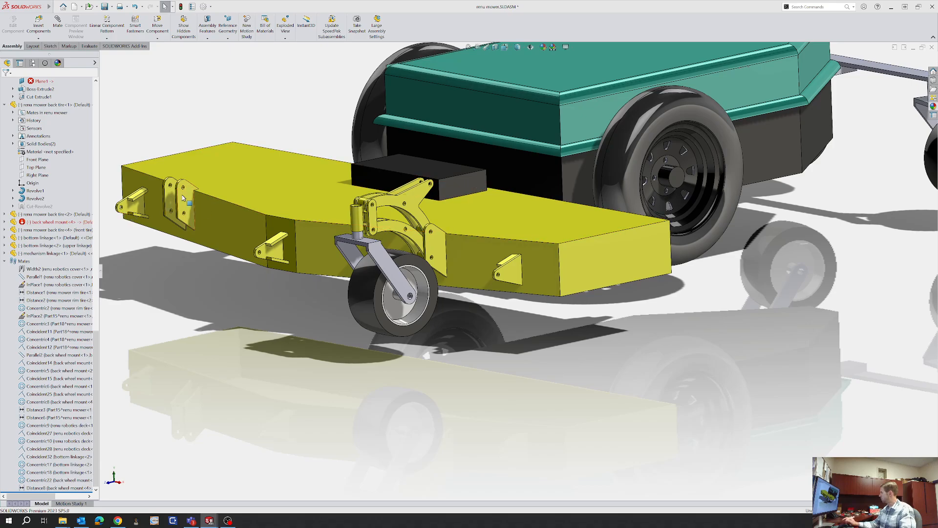
scroll(548, 215, up, 3)
mouse_move(548, 215)
middle_down()
mouse_move(498, 225)
mouse_move(534, 226)
middle_up()
scroll(458, 224, down, 4)
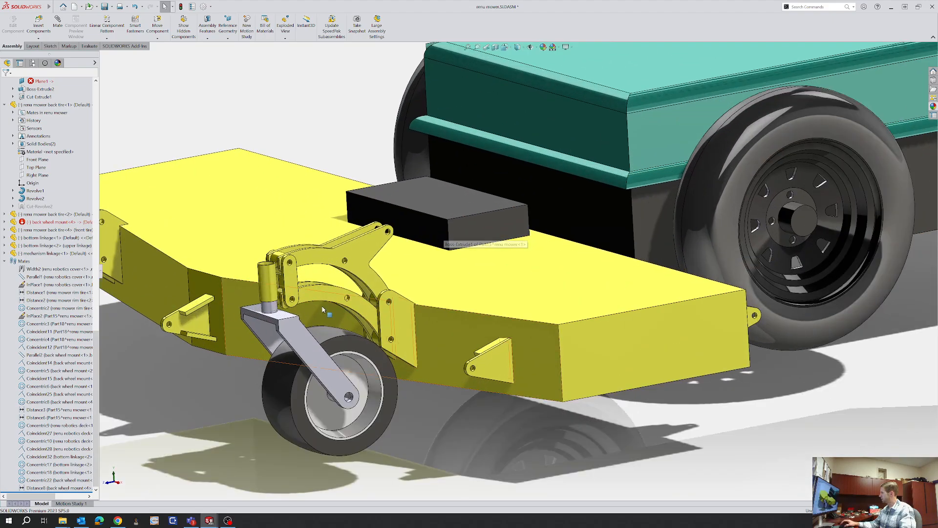
scroll(320, 285, up, 2)
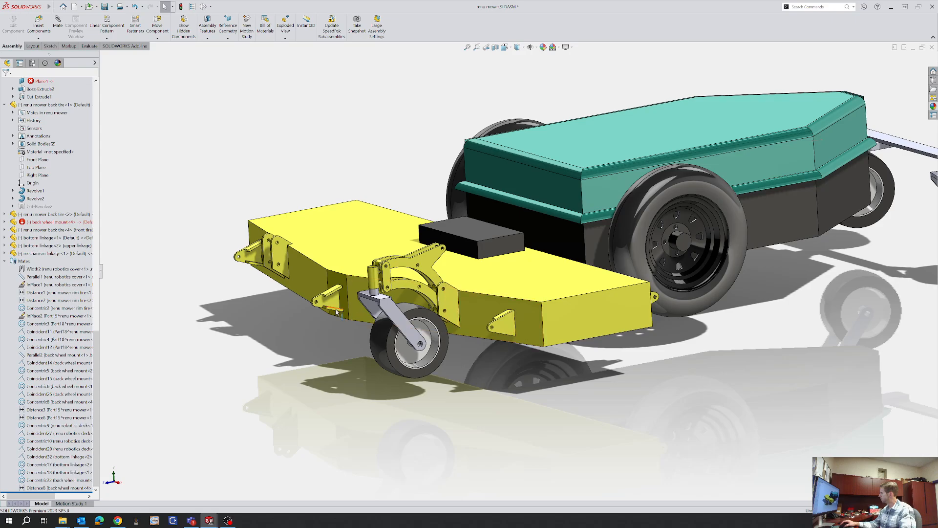
Insert two copies of the bottom linkage part in the upper linkage configuration beside the deck's empty bracket
click(43, 27)
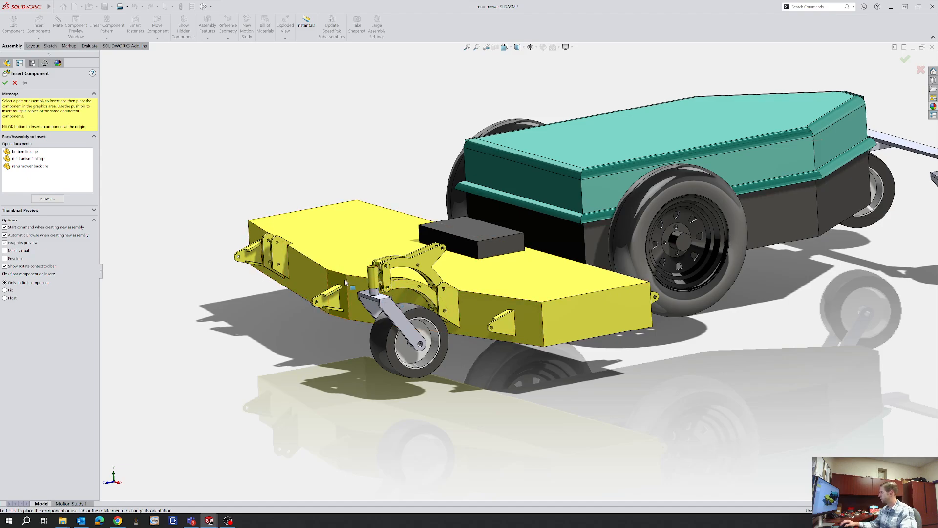
scroll(337, 276, down, 2)
click(22, 152)
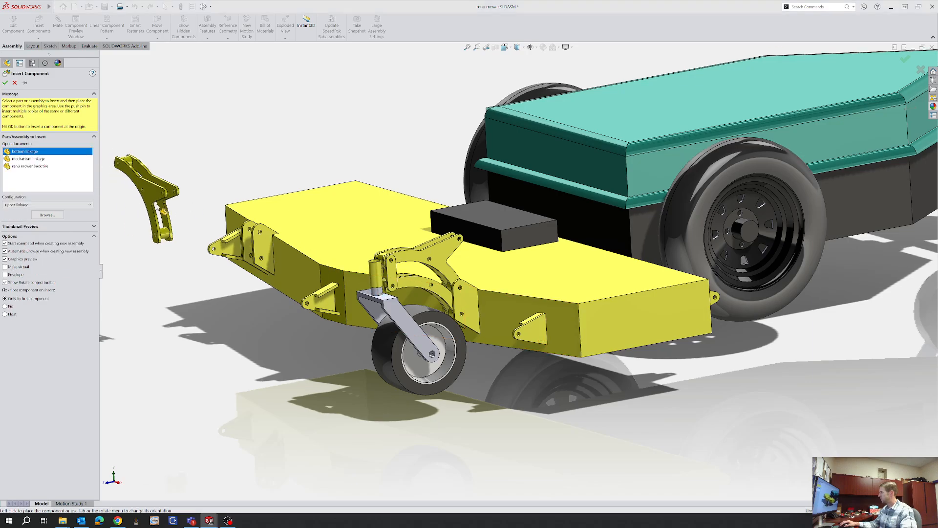
click(151, 193)
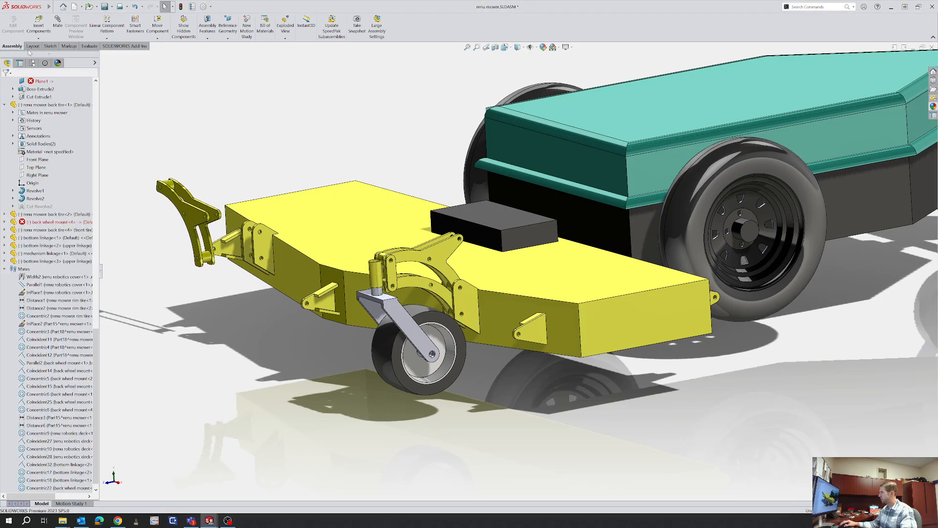
click(37, 30)
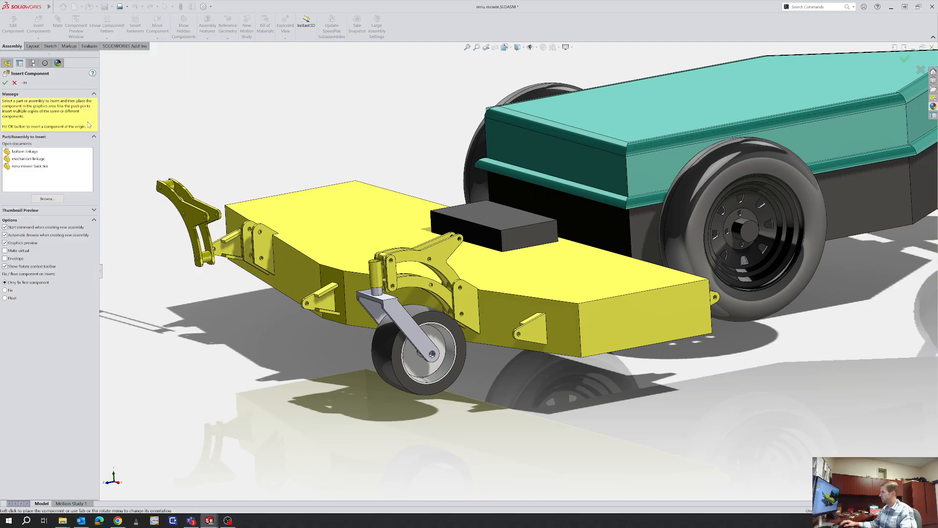
click(29, 155)
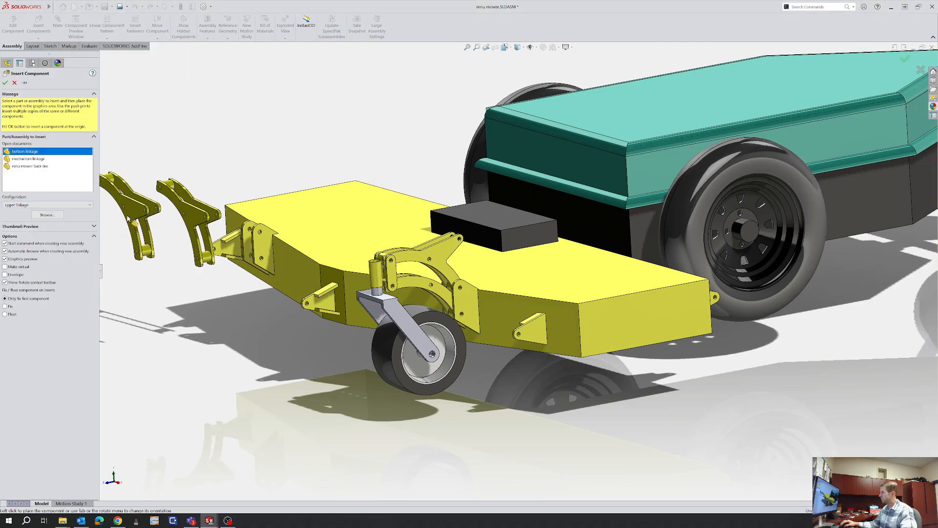
click(129, 219)
Insert a mechanism linkage and a renu mower back tire in the front tire configuration near the new linkages
click(38, 24)
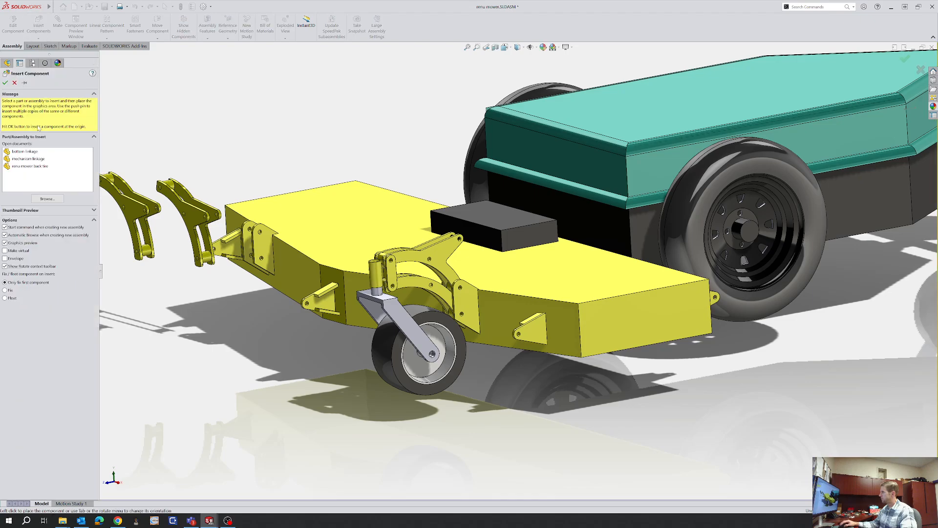
click(28, 154)
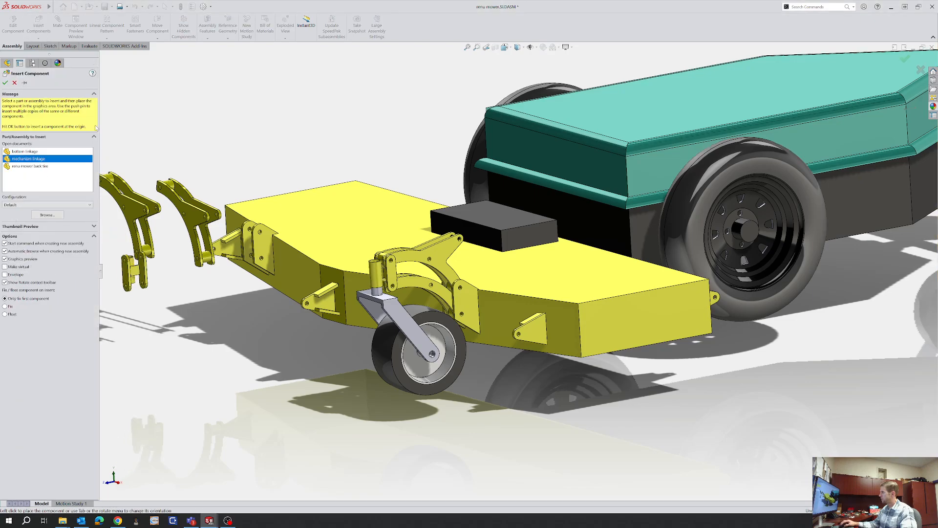
click(135, 271)
click(38, 26)
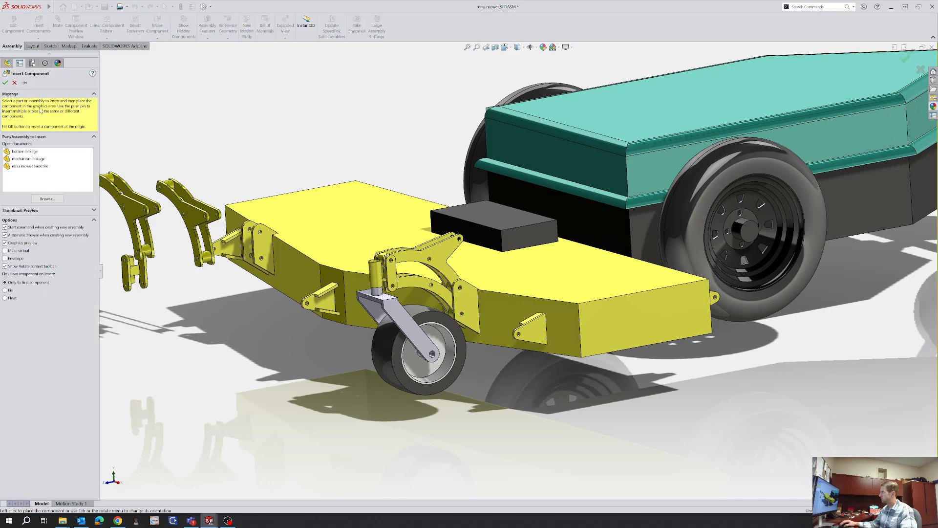
click(29, 166)
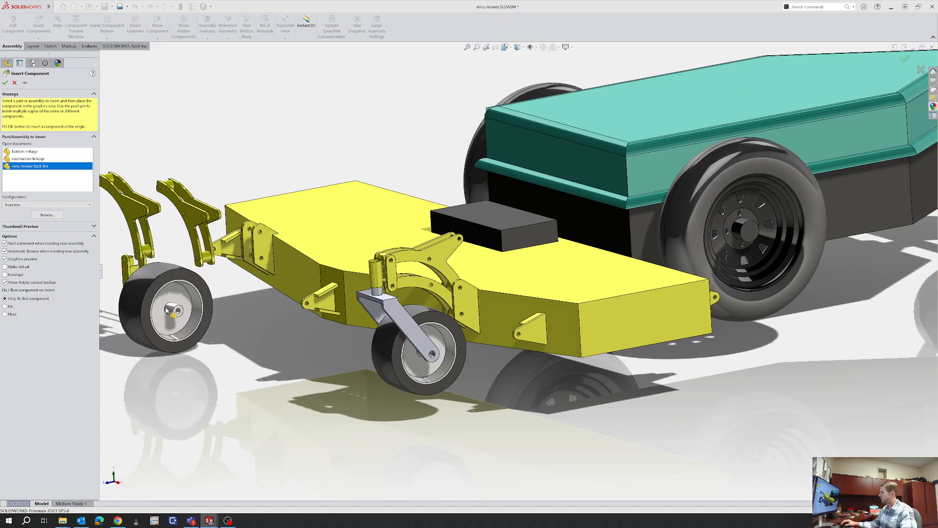
click(167, 309)
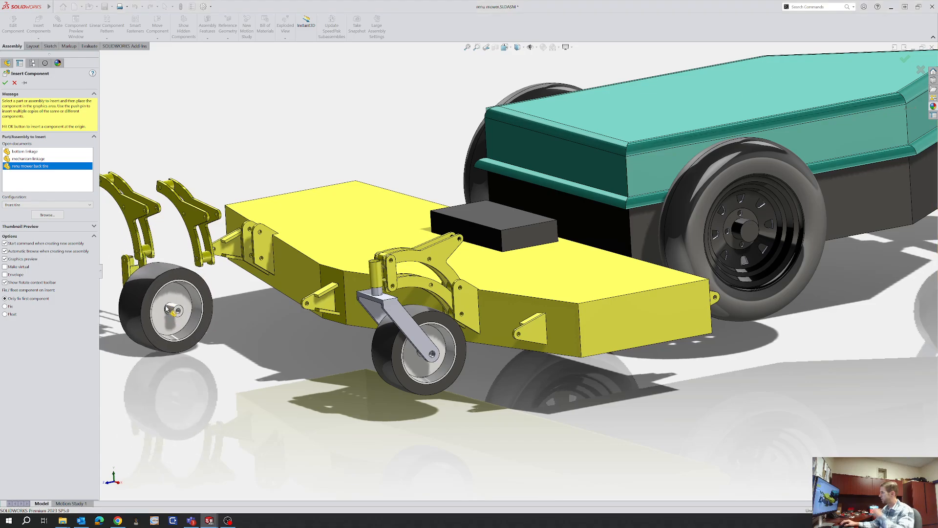
Open the back wheel mount part and insert a copy of it into the mower assembly beside the new tire and linkages
click(403, 316)
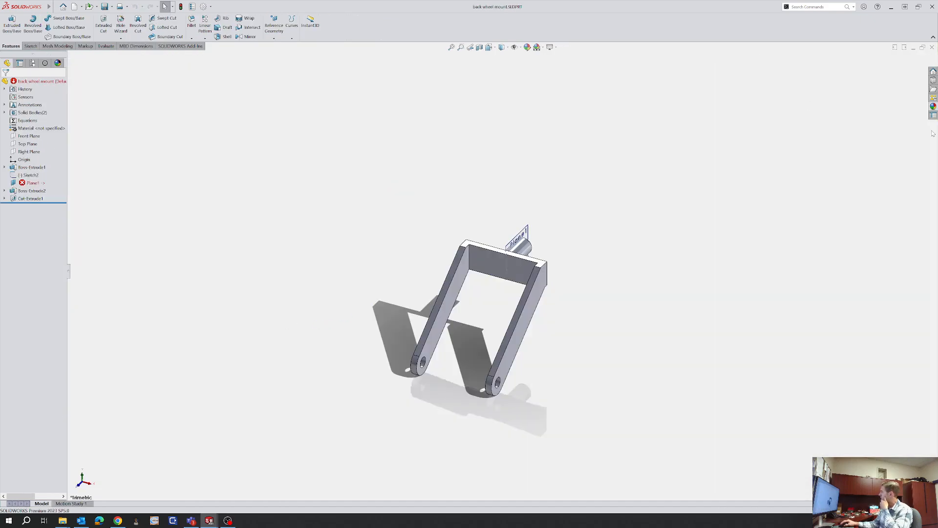
mouse_move(209, 521)
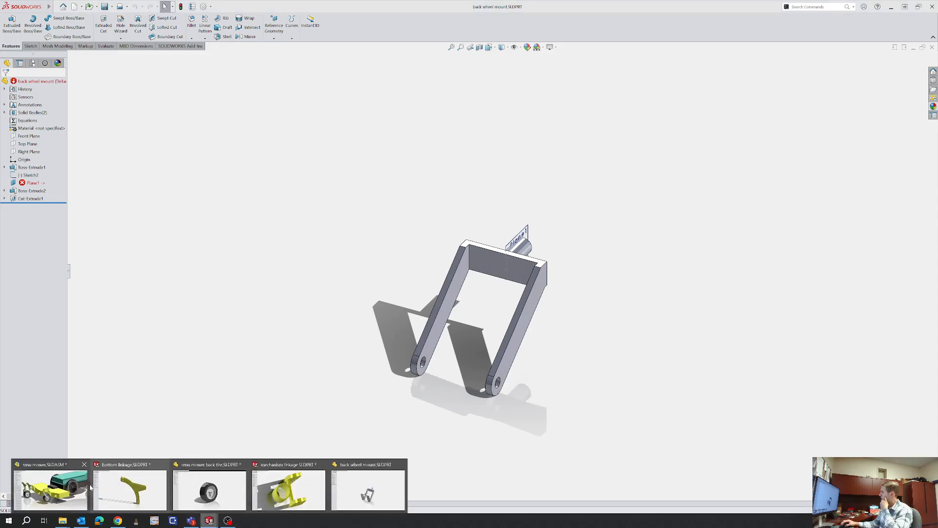
click(46, 491)
click(38, 25)
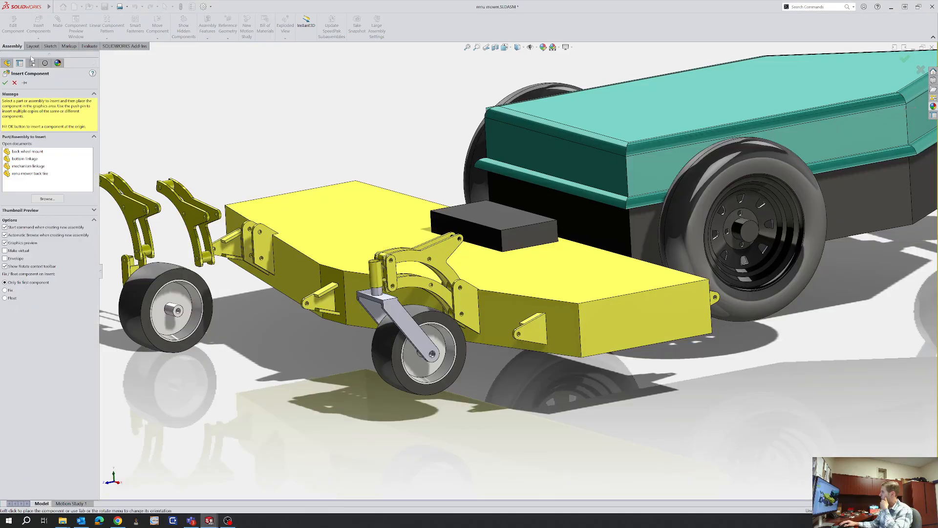
click(137, 229)
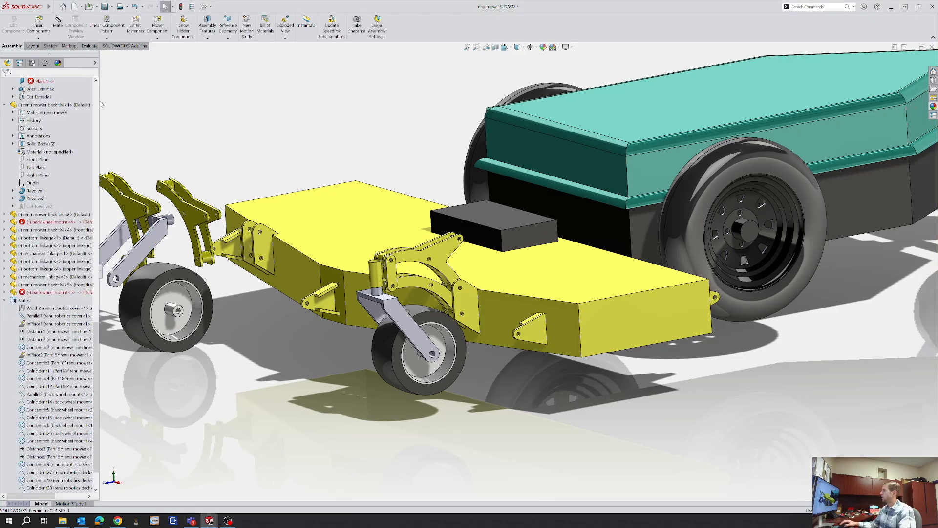
Add a concentric mate between the new mount's arm hole and the bore of the new tire's hub
scroll(159, 290, down, 7)
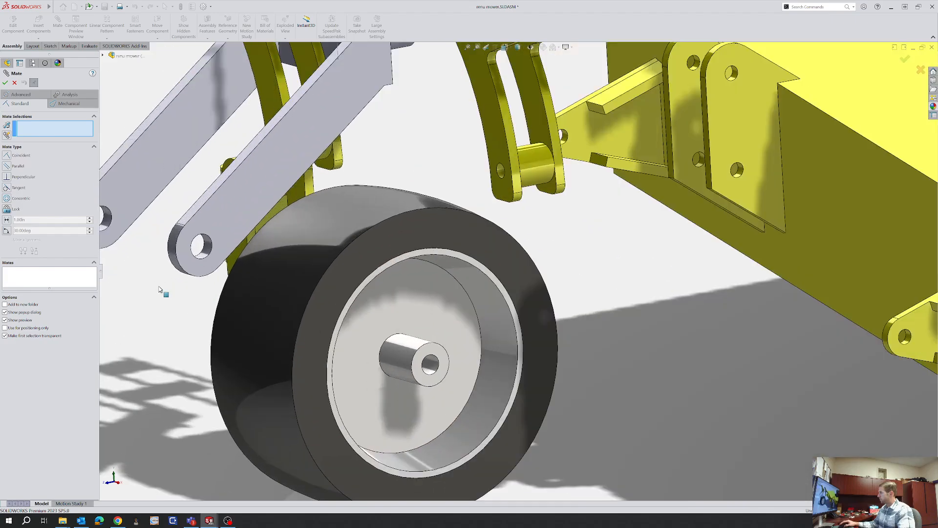
click(205, 255)
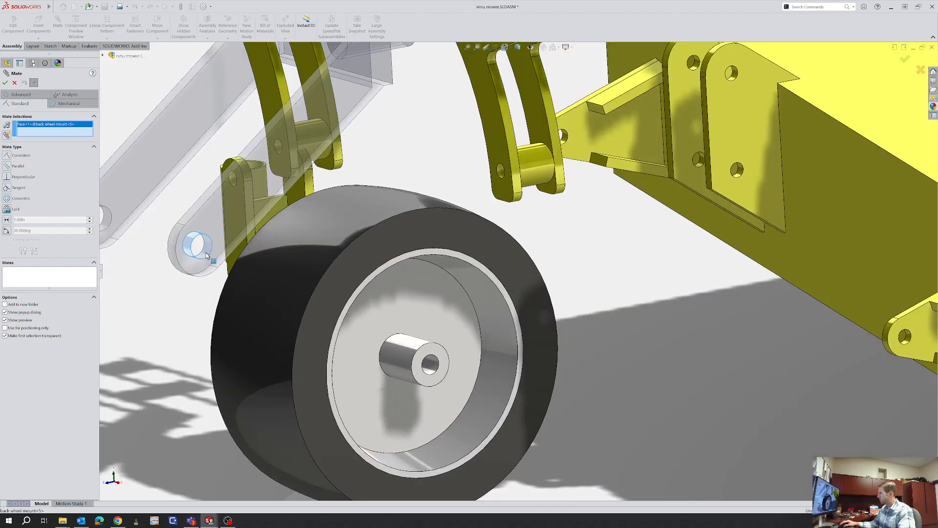
click(440, 364)
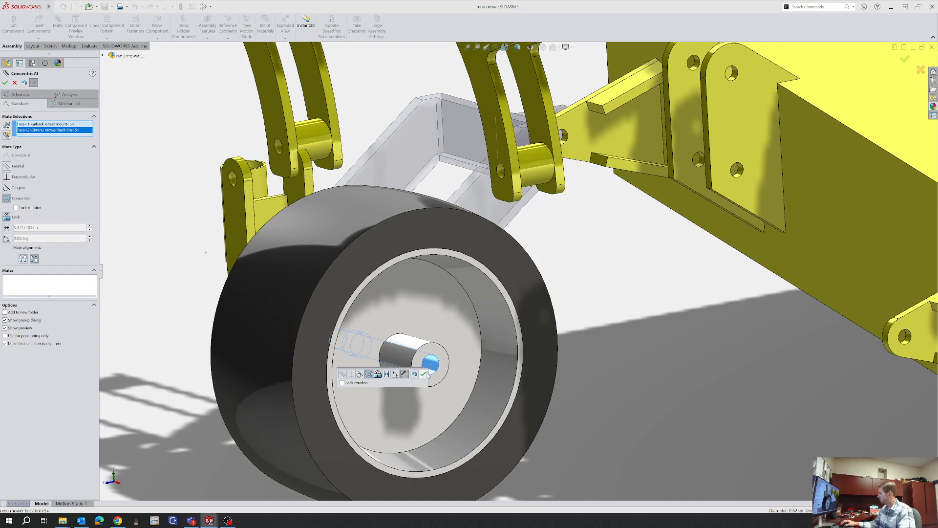
click(424, 374)
Make the mount's arm face coincident with the tire's hub end face, and pull the joined wheel away from the linkages
click(407, 160)
middle_drag(407, 160, 236, 367)
click(172, 362)
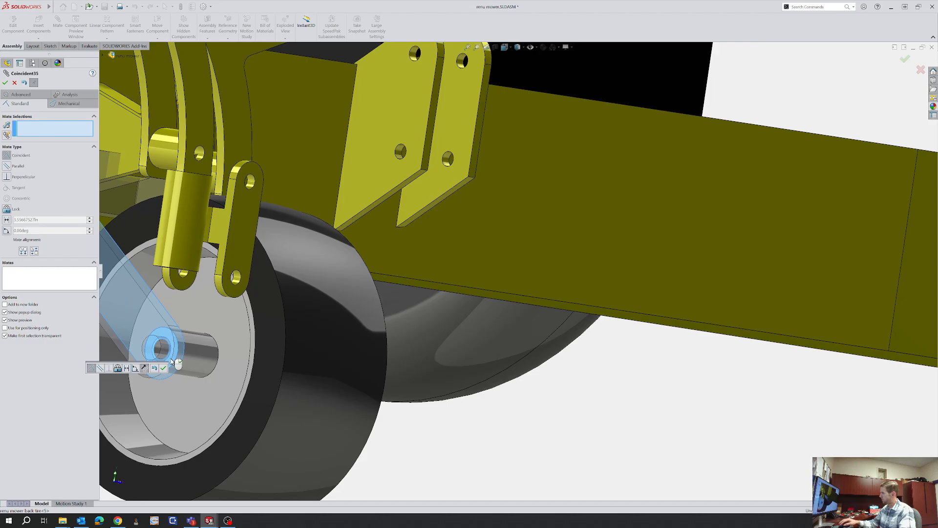
click(179, 367)
scroll(229, 321, up, 3)
scroll(228, 321, up, 4)
middle_drag(229, 321, 289, 316)
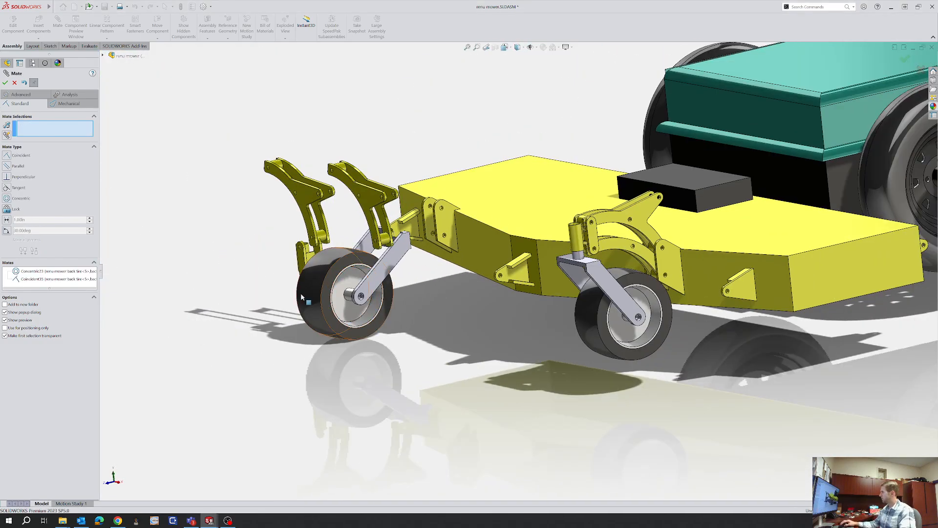
drag(301, 297, 410, 320)
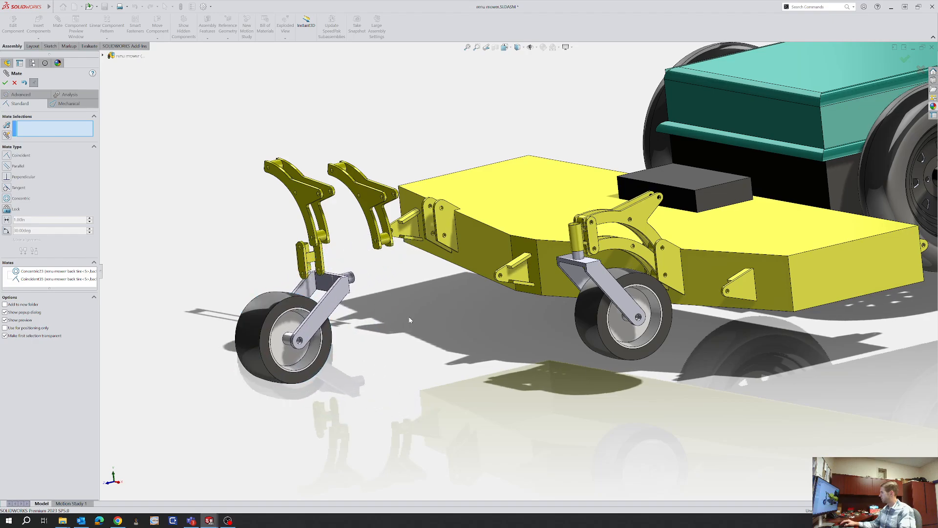
Make the new mount's top face coincident with the existing wheel mount's top face, flipping the alignment so the new mount stands upright
middle_drag(380, 312, 386, 274)
scroll(436, 285, down, 4)
scroll(486, 176, down, 4)
middle_drag(523, 184, 593, 206)
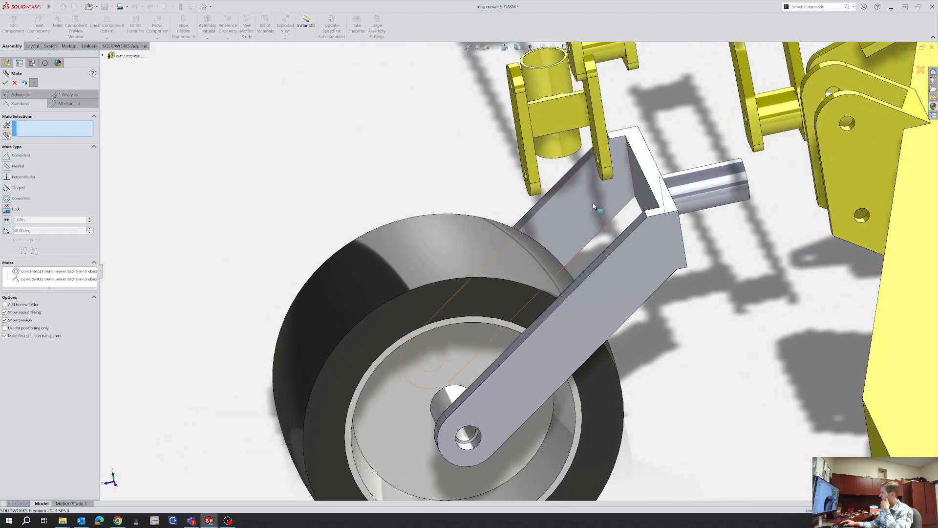
middle_drag(670, 220, 641, 210)
click(666, 219)
scroll(600, 396, up, 7)
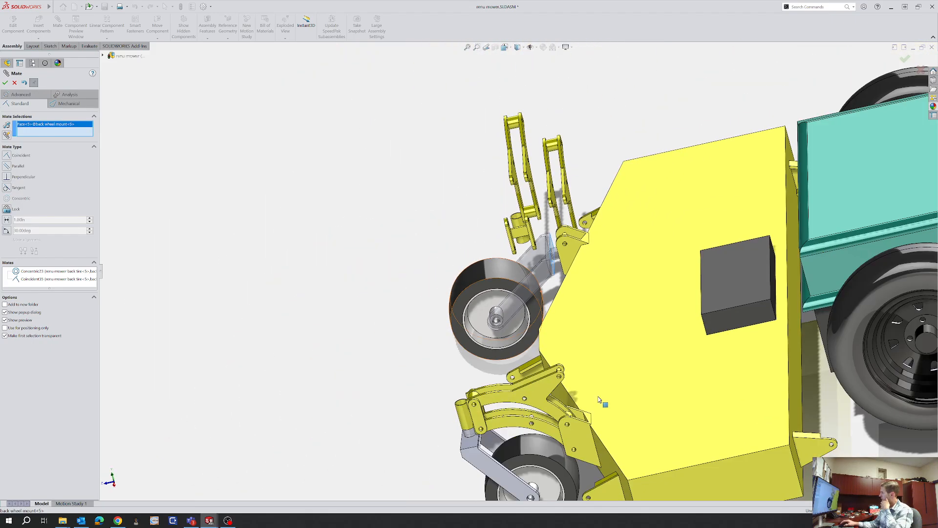
scroll(599, 400, up, 5)
scroll(365, 359, down, 8)
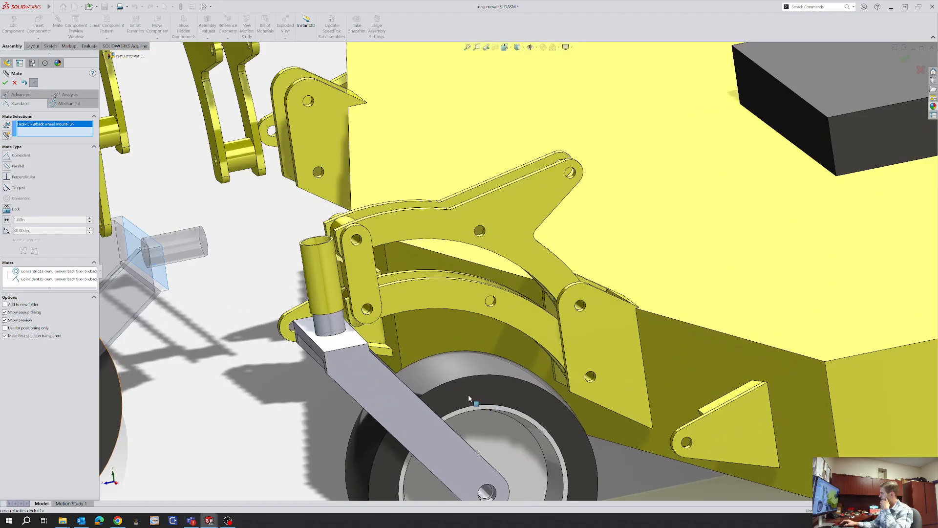
click(351, 346)
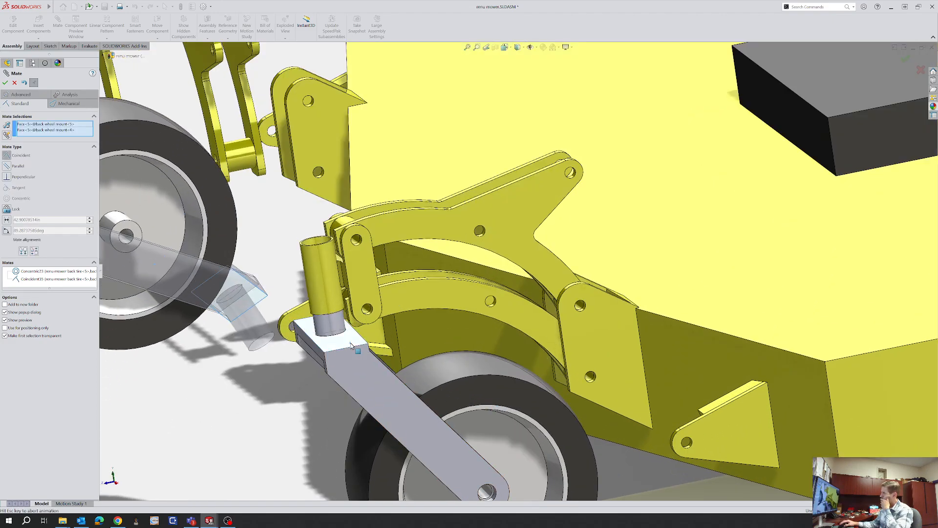
click(325, 352)
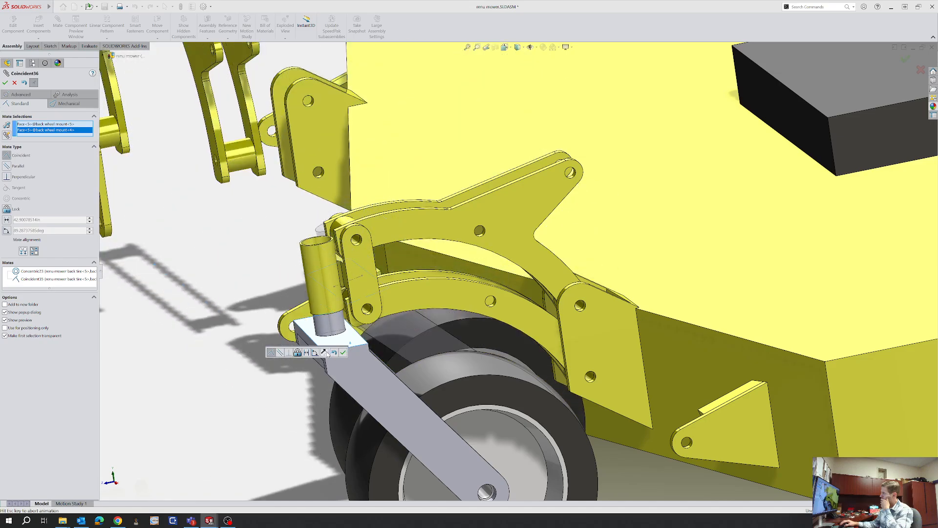
click(343, 352)
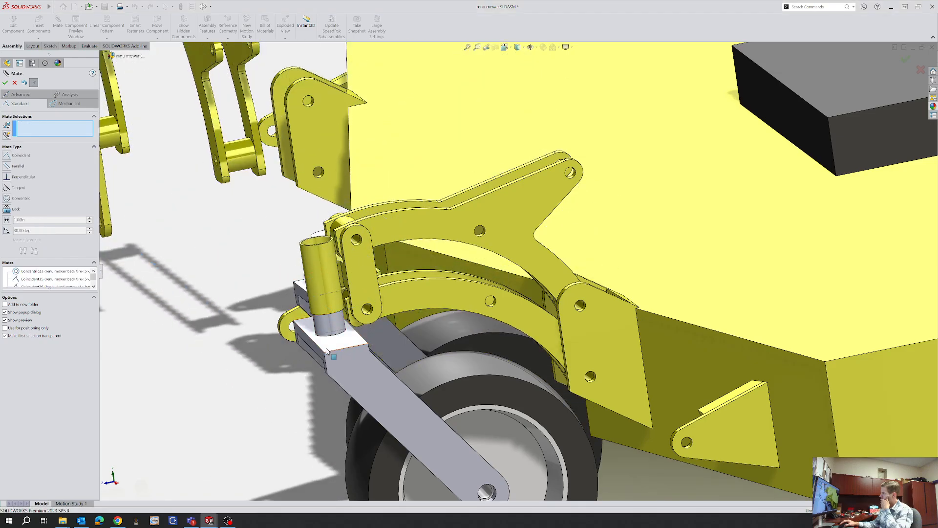
Move the new wheel and mount out from beside the existing wheel to the loose linkages on the deck's other side
middle_drag(340, 351, 390, 346)
drag(391, 341, 192, 290)
scroll(192, 291, up, 4)
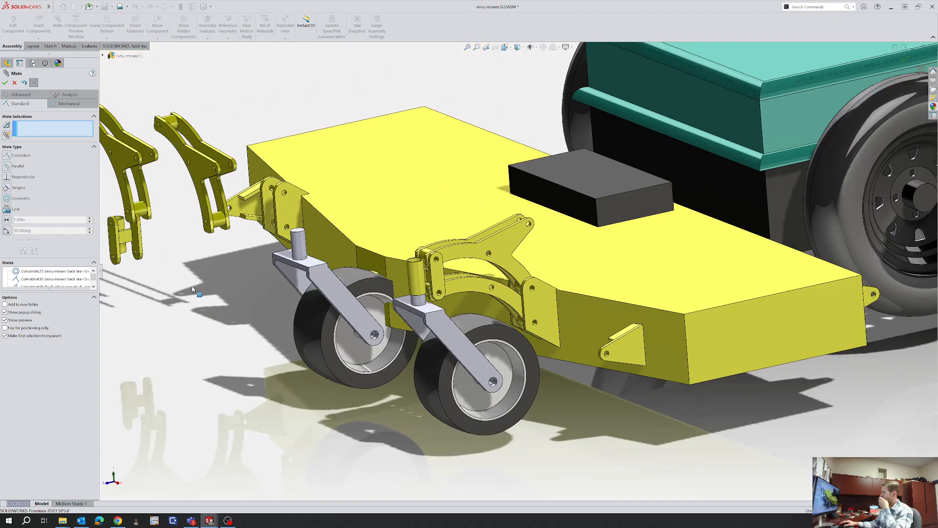
drag(311, 321, 185, 304)
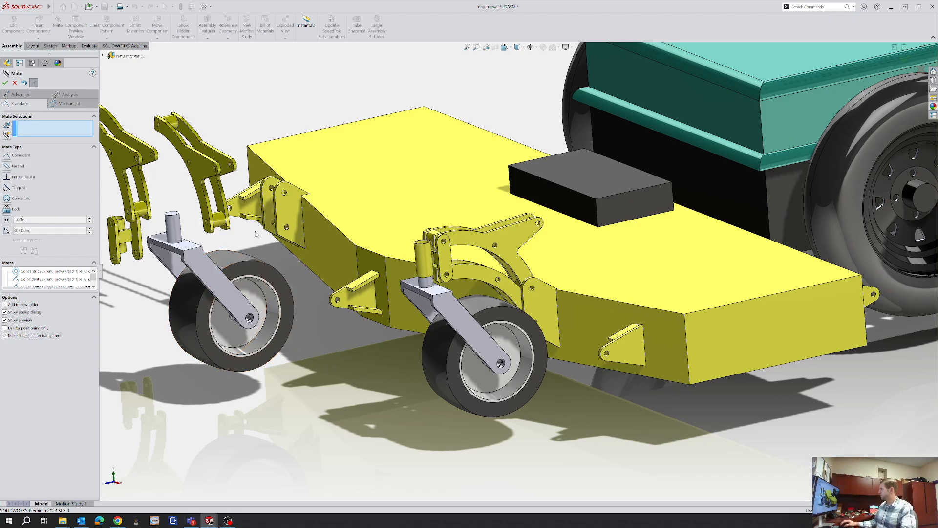
scroll(203, 184, down, 2)
scroll(204, 184, up, 2)
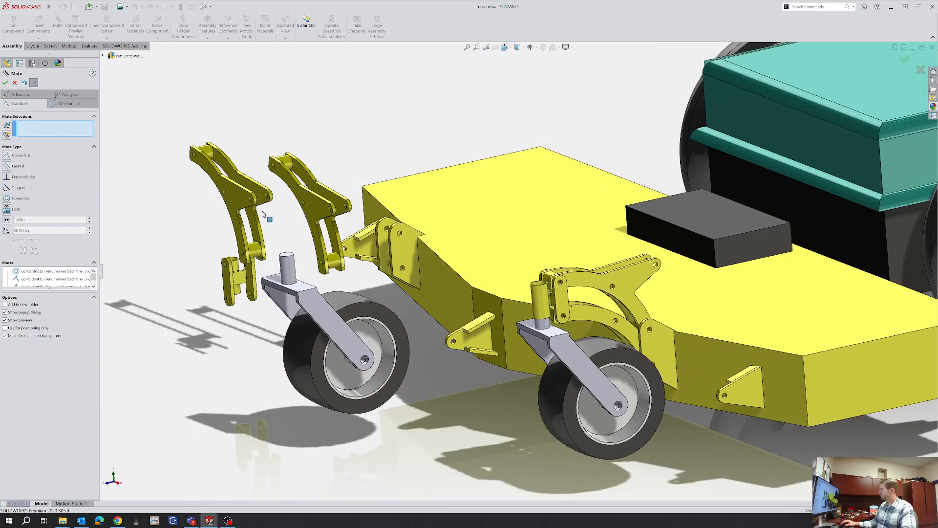
Leave the Mate command and switch the outermost loose bottom linkage to the Default configuration
click(238, 202)
click(7, 83)
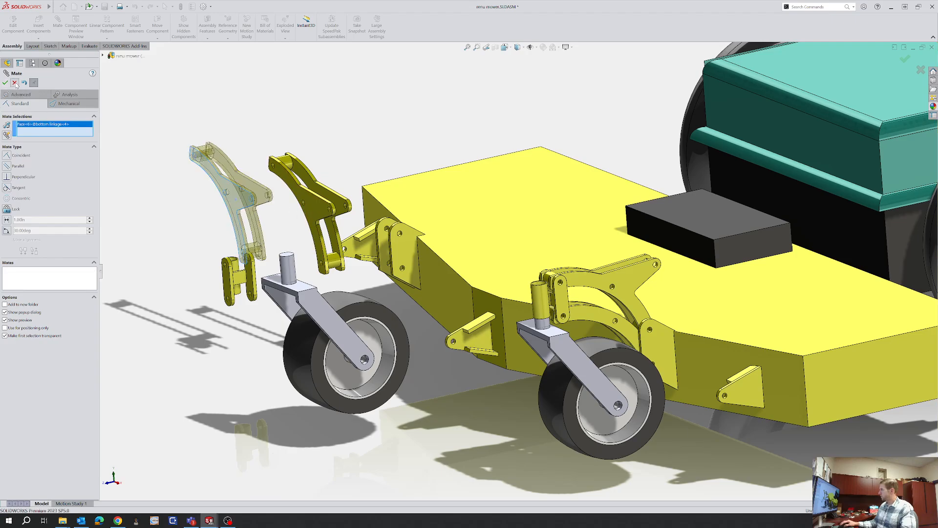
click(238, 204)
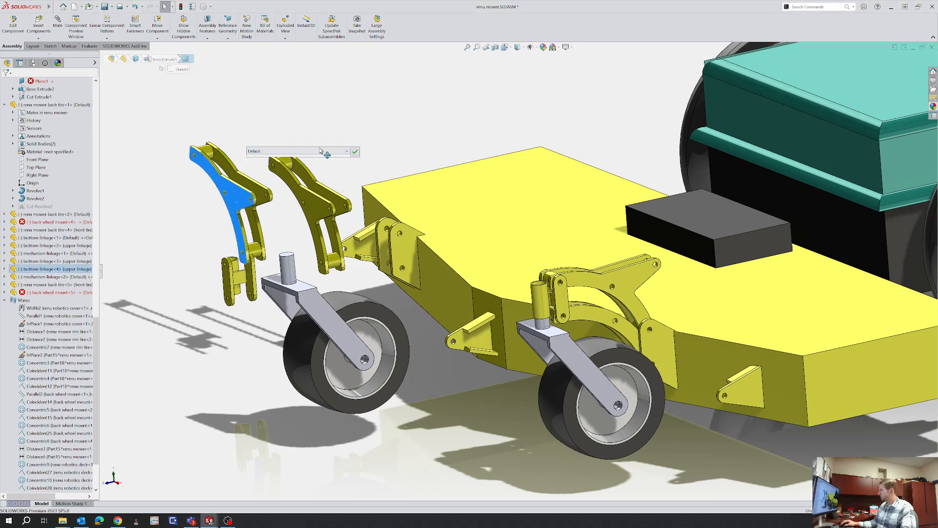
click(355, 153)
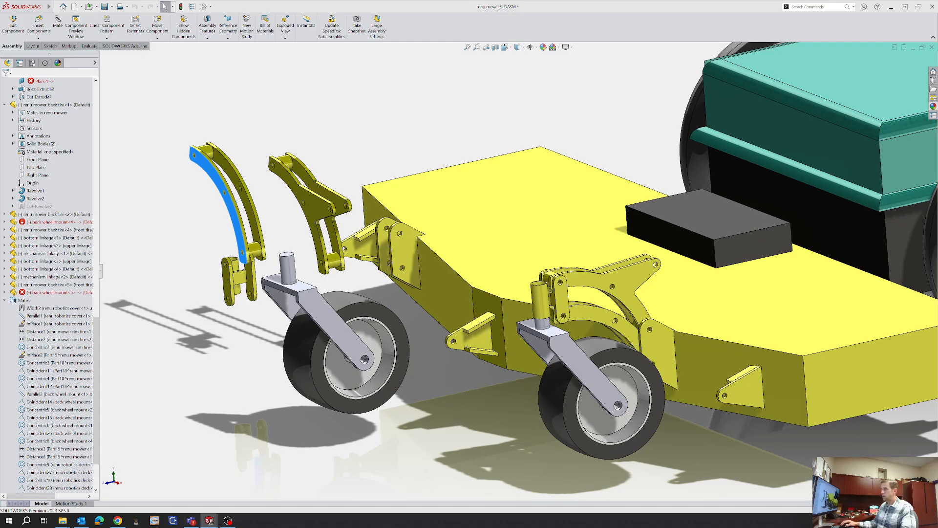
click(188, 252)
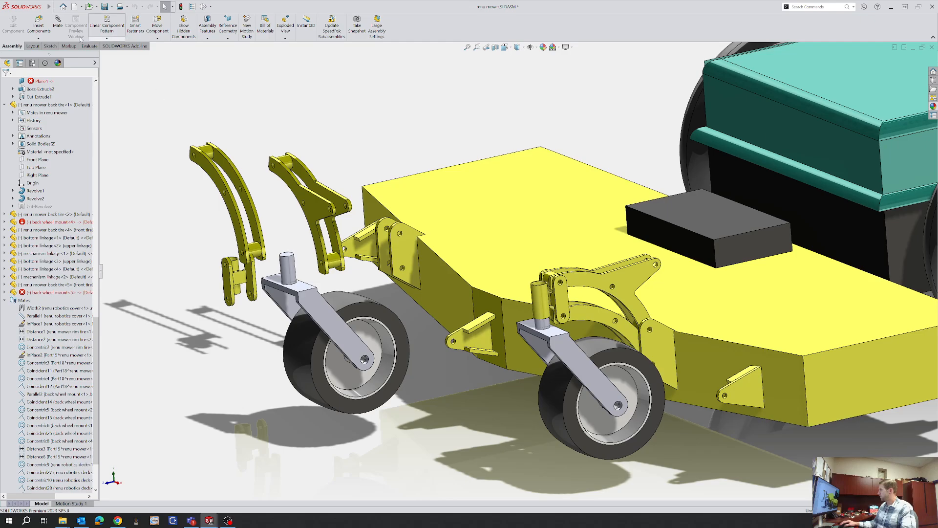
Add a flipped concentric mate between the upper-configuration linkage's end hole and the lower hole of the deck's empty bracket
scroll(325, 263, down, 6)
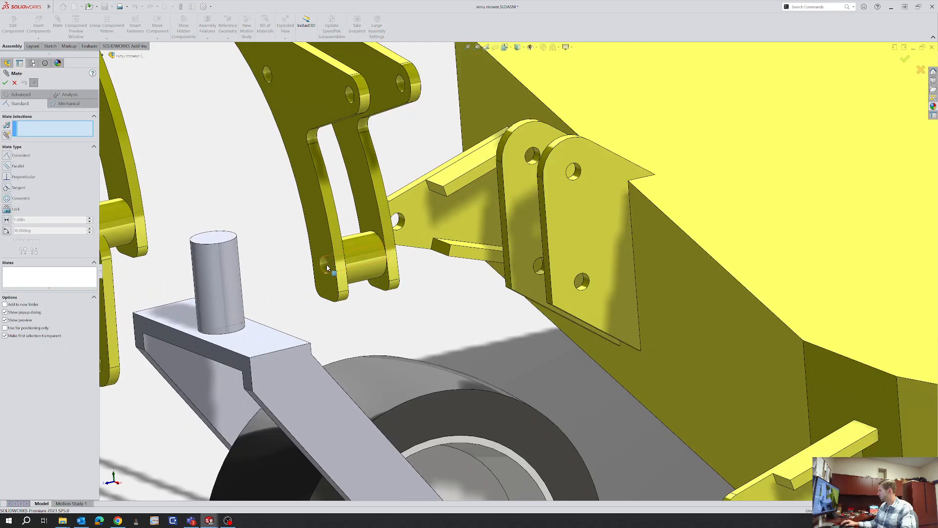
click(327, 268)
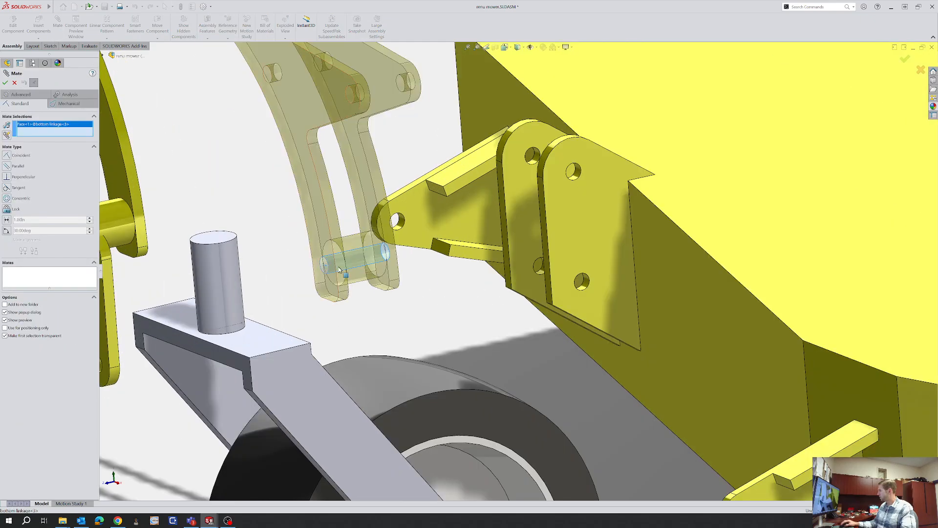
click(589, 286)
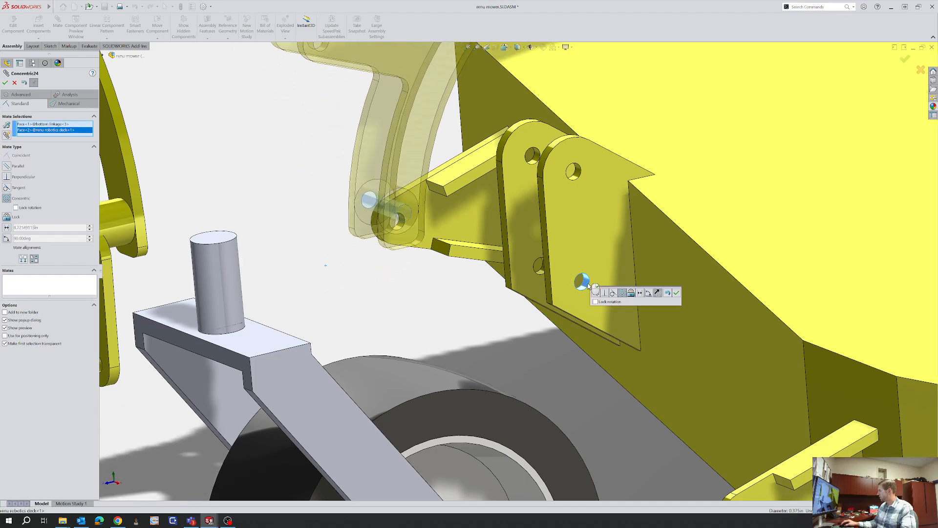
click(657, 294)
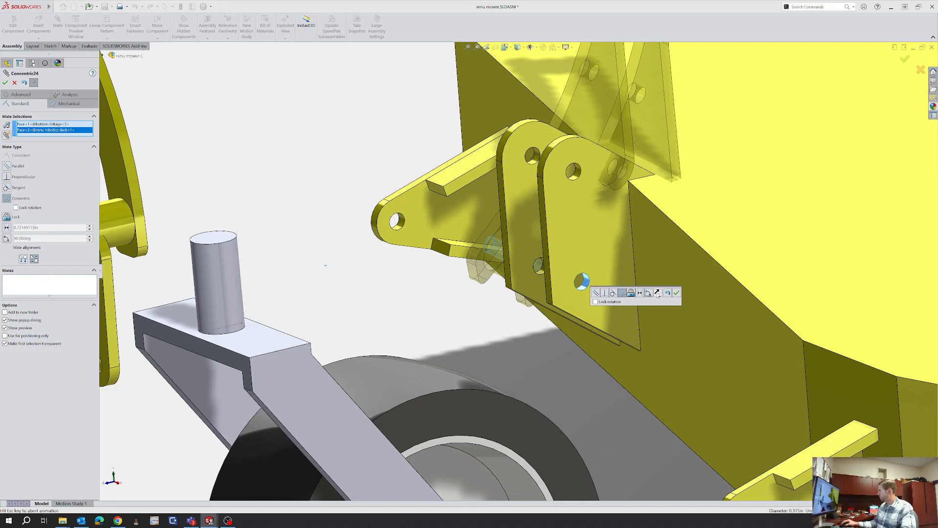
click(677, 292)
Make the side face of the upper-configuration linkage's pivot end coincident with the deck bracket plate's face
scroll(418, 232, up, 3)
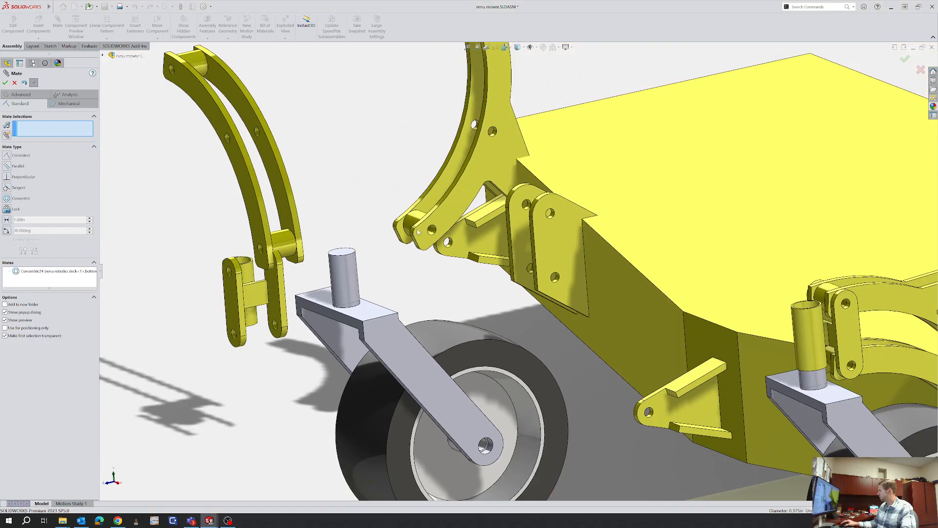
click(446, 228)
middle_drag(446, 229, 694, 270)
click(697, 268)
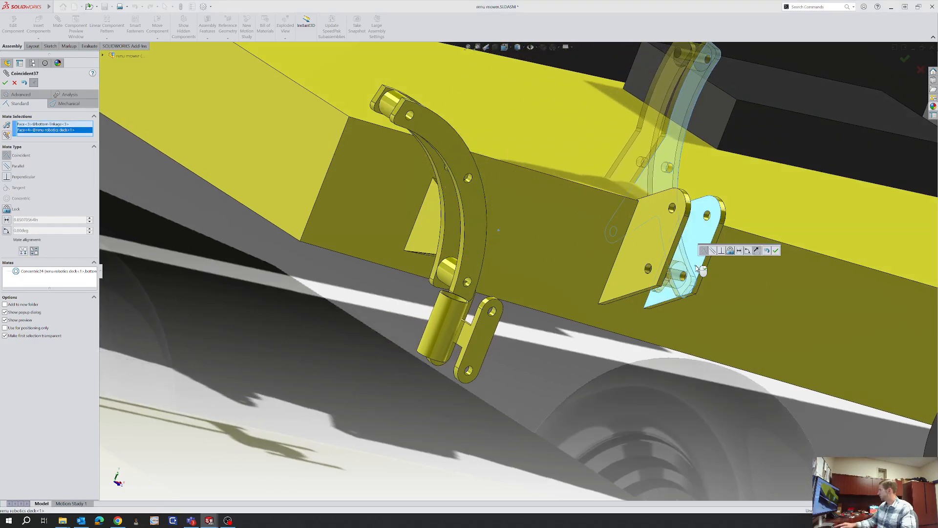
right_click(697, 268)
middle_drag(698, 270, 562, 270)
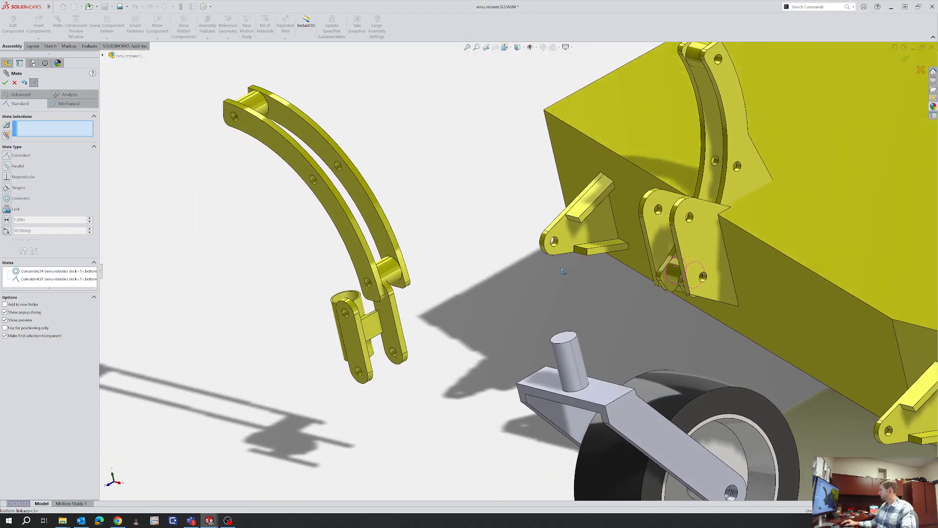
Add a concentric mate between the deck bracket's upper hole and the end hole of the default-configuration linkage
scroll(692, 221, down, 3)
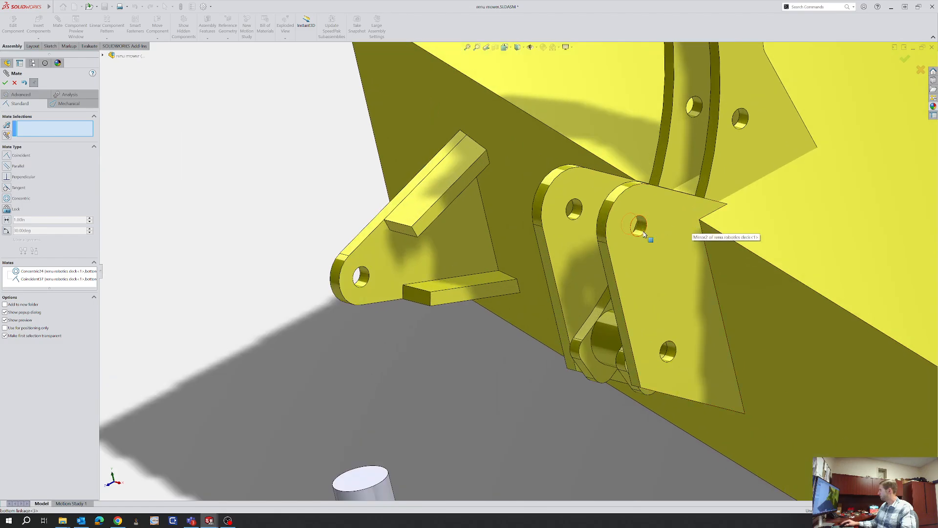
click(643, 234)
scroll(636, 235, up, 5)
scroll(233, 254, down, 5)
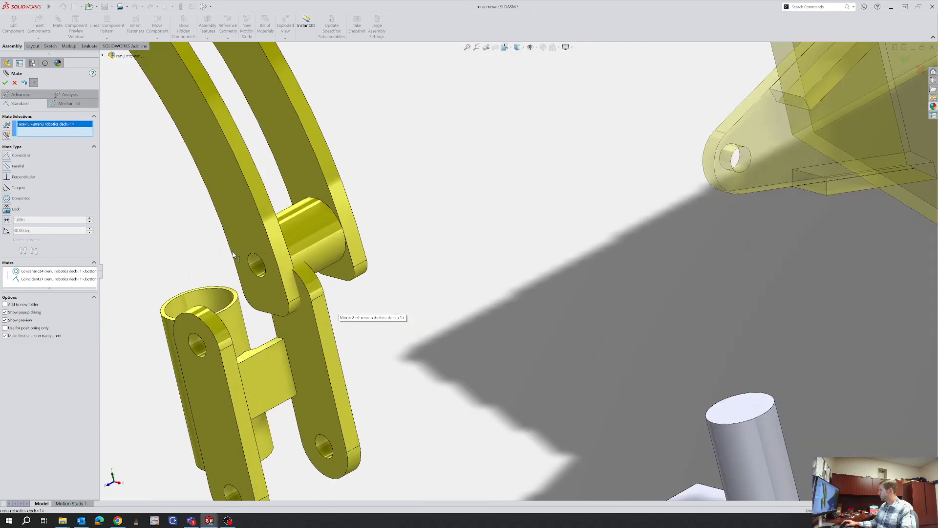
click(259, 266)
scroll(619, 222, up, 5)
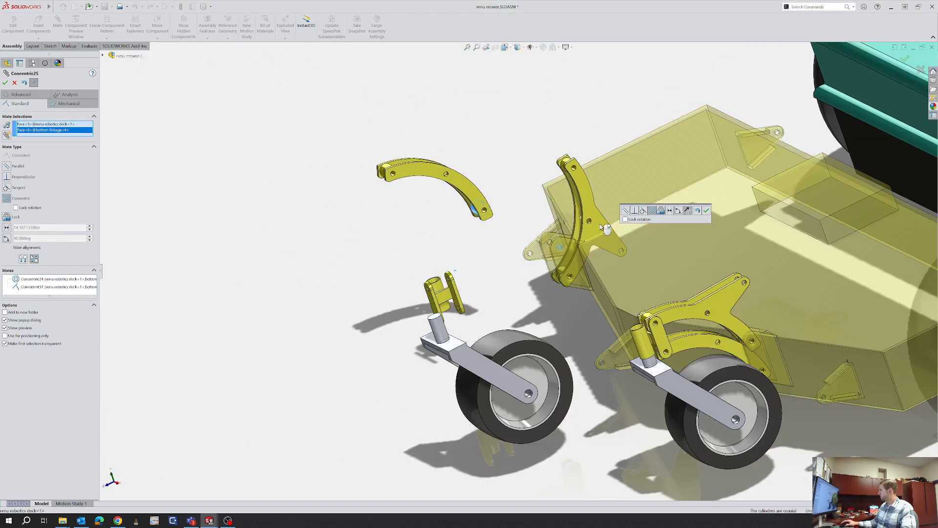
click(707, 210)
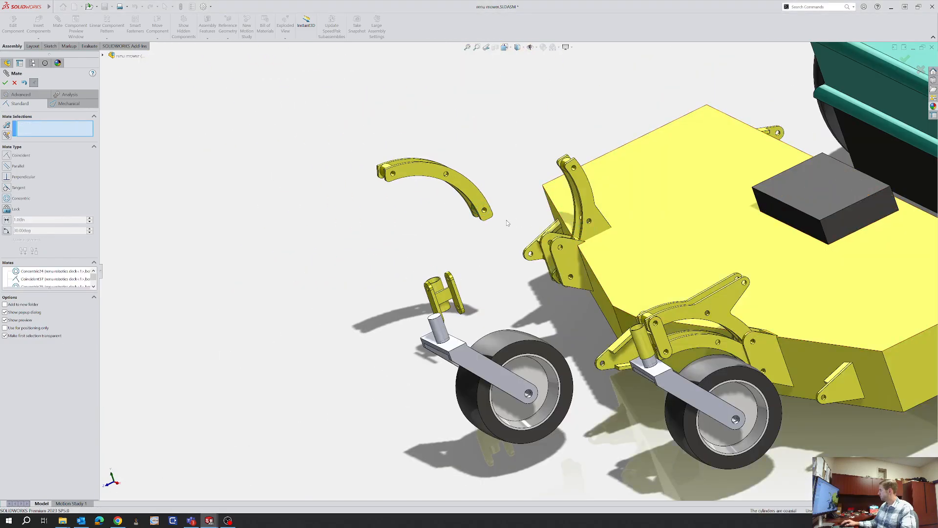
Make the default-configuration linkage's side face coincident with the deck bracket plate to seat it in the bracket
click(478, 202)
middle_drag(565, 237, 454, 234)
click(583, 261)
click(663, 243)
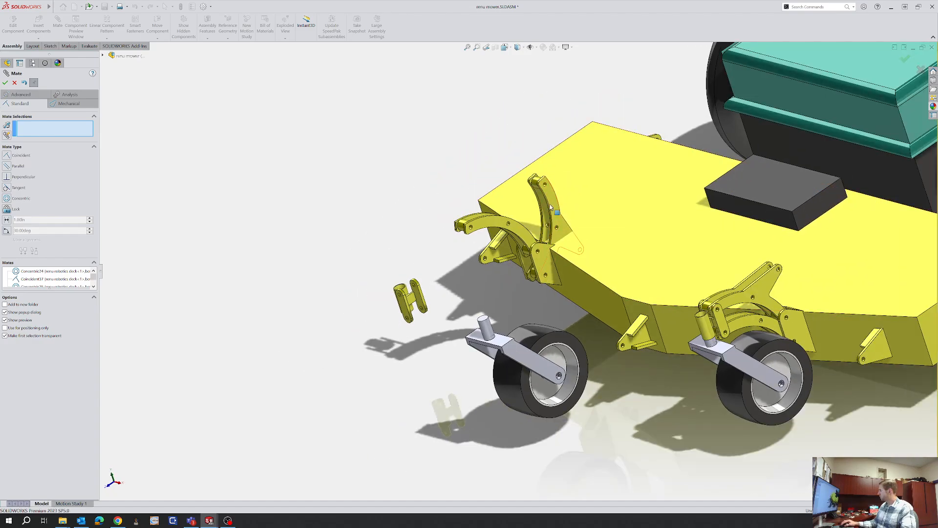
Switch the linkage pivoted in the deck bracket's upper hole to the "upper linkage" configuration
scroll(501, 252, down, 3)
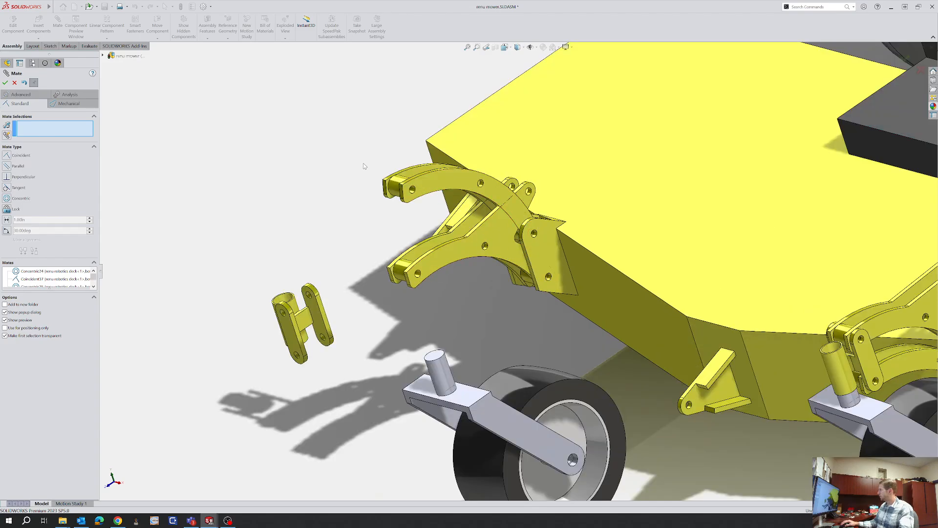
key(Escape)
click(443, 182)
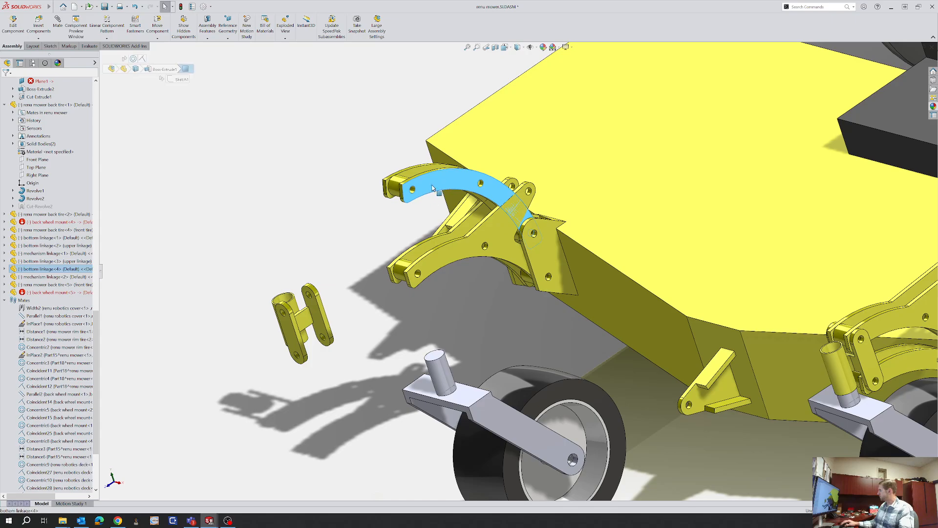
click(464, 148)
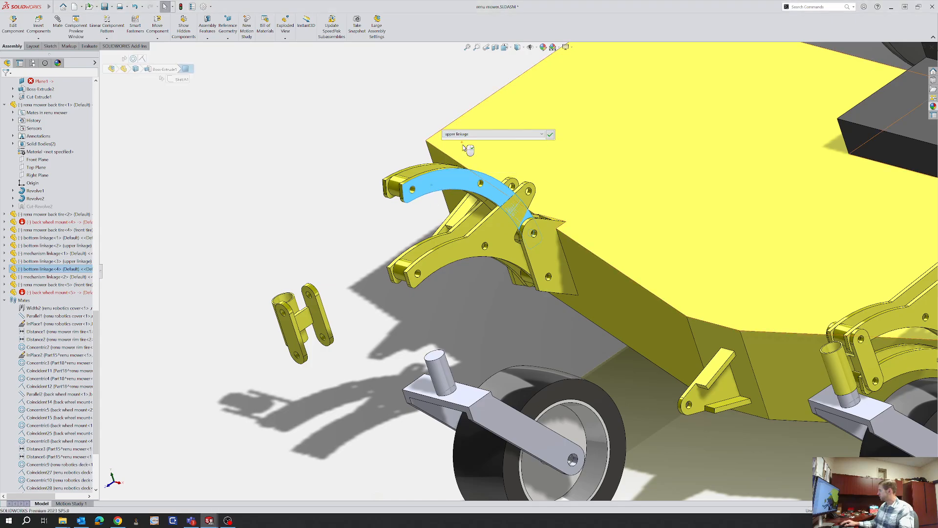
click(551, 137)
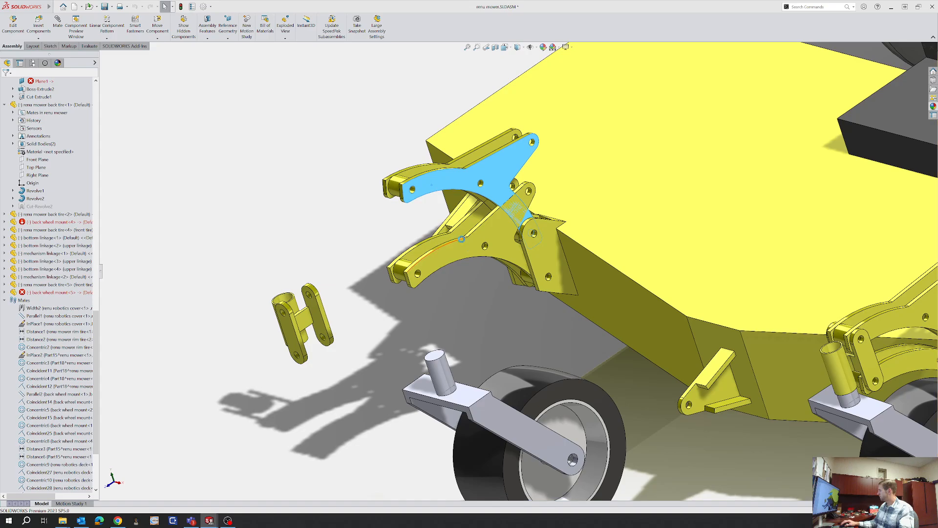
Switch the linkage pivoted in the deck bracket's lower hole to the Default configuration
click(440, 264)
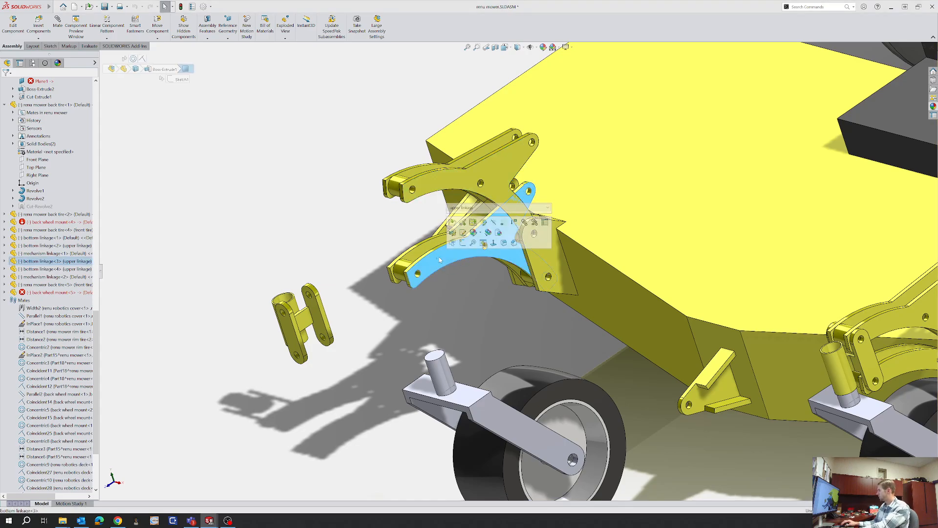
click(493, 207)
click(555, 216)
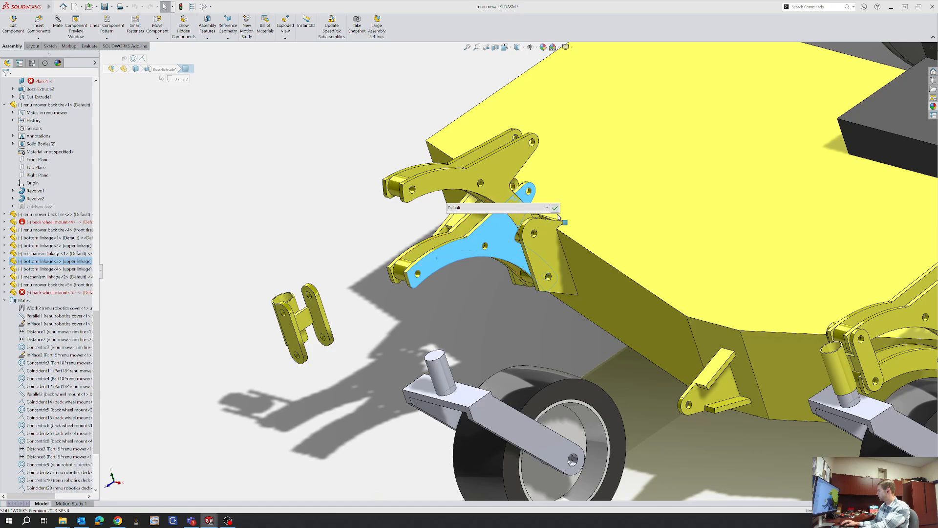
click(555, 209)
click(460, 304)
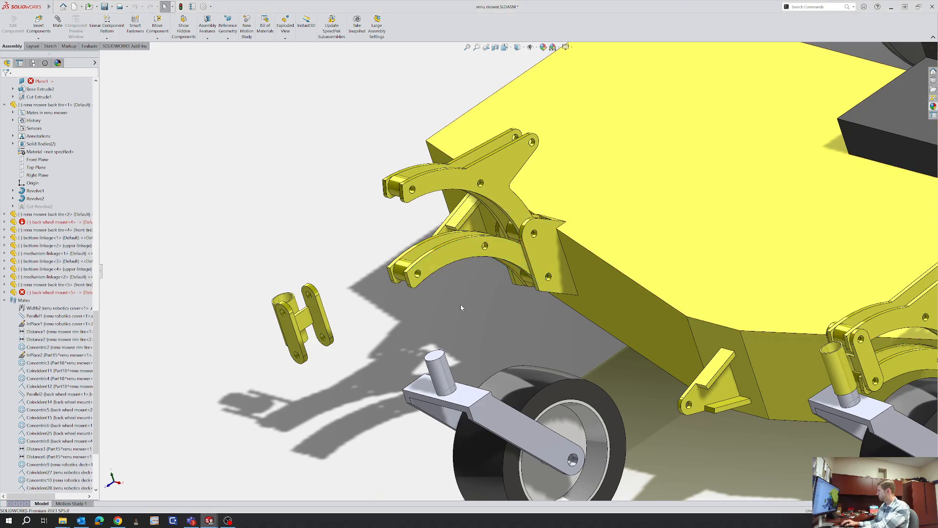
Add a concentric mate with flipped alignment between the loose mechanism linkage's hole and the free end hole of the upper linkage
mouse_move(461, 304)
middle_down()
mouse_move(438, 289)
mouse_move(452, 291)
middle_up()
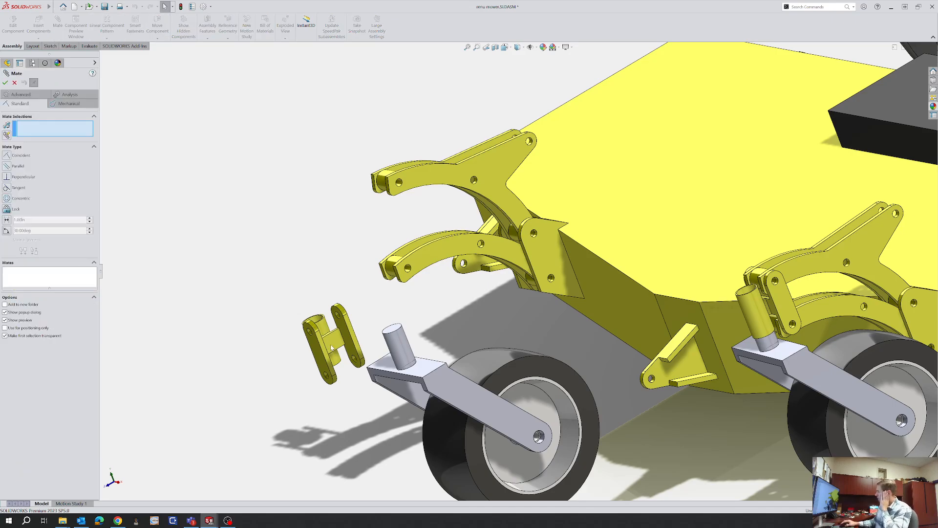
scroll(344, 323, up, 5)
click(355, 300)
middle_drag(509, 152, 580, 101)
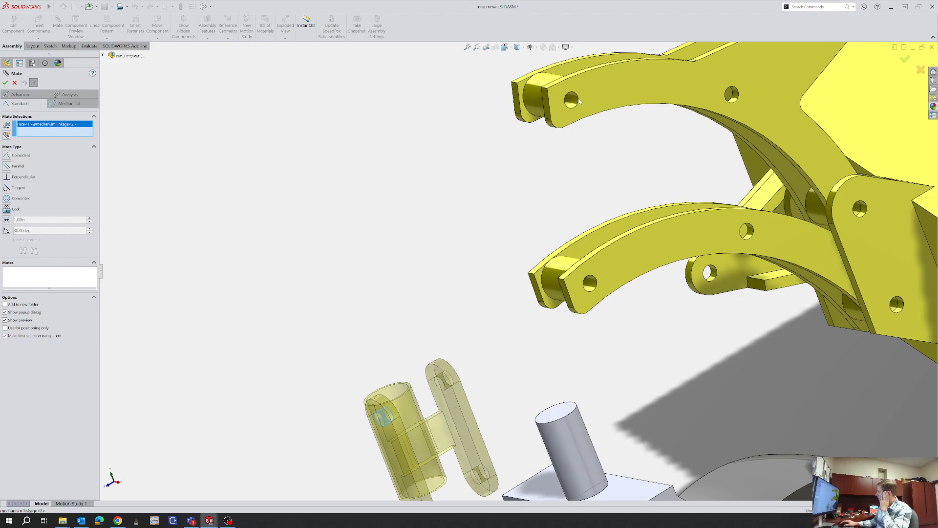
click(572, 100)
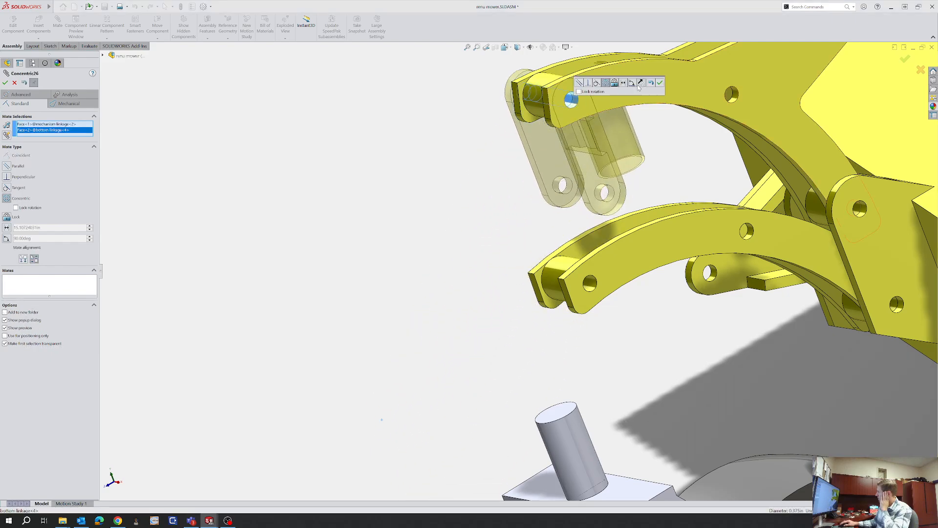
click(641, 84)
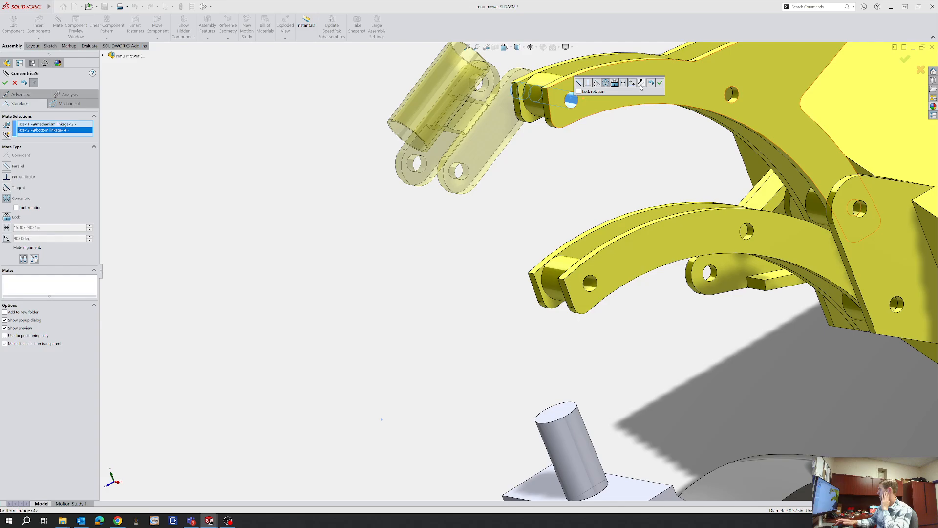
click(660, 82)
Add a concentric mate between the mechanism linkage's other hole and the round end boss of the lower linkage
click(464, 181)
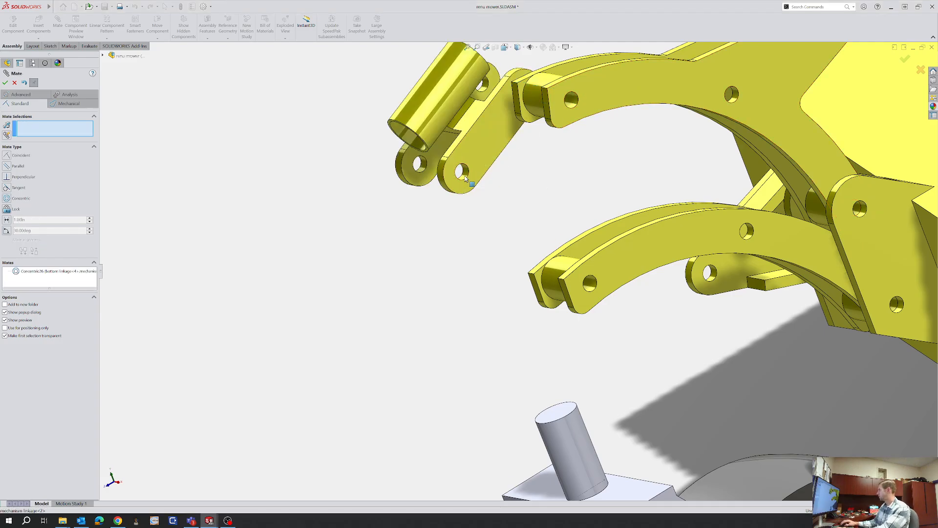
click(553, 286)
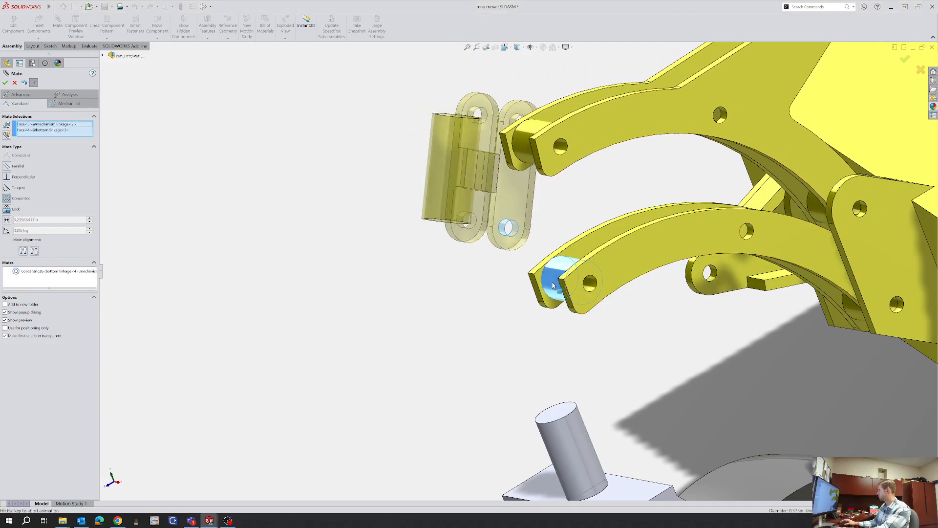
click(641, 292)
Make the upper linkage's side face coincident with the side face of the mechanism linkage's plate to align them sideways
middle_drag(519, 245, 560, 236)
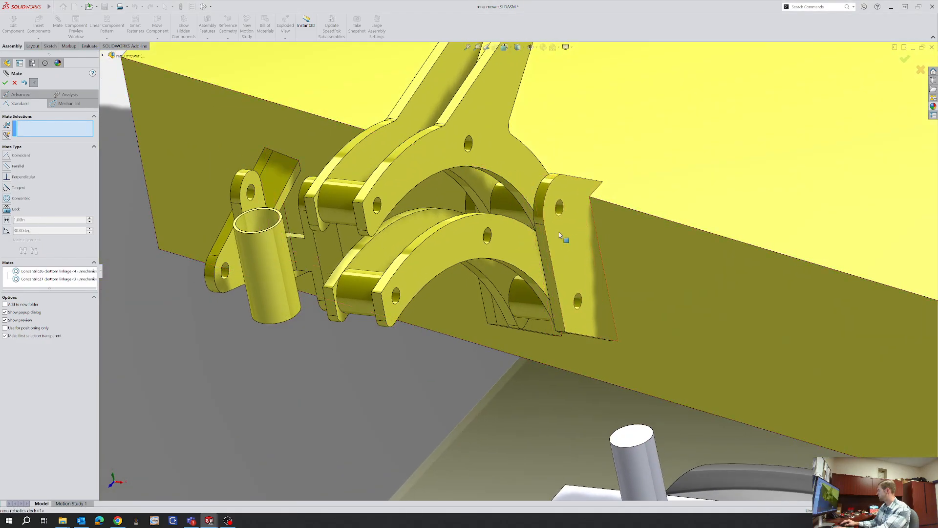
click(395, 185)
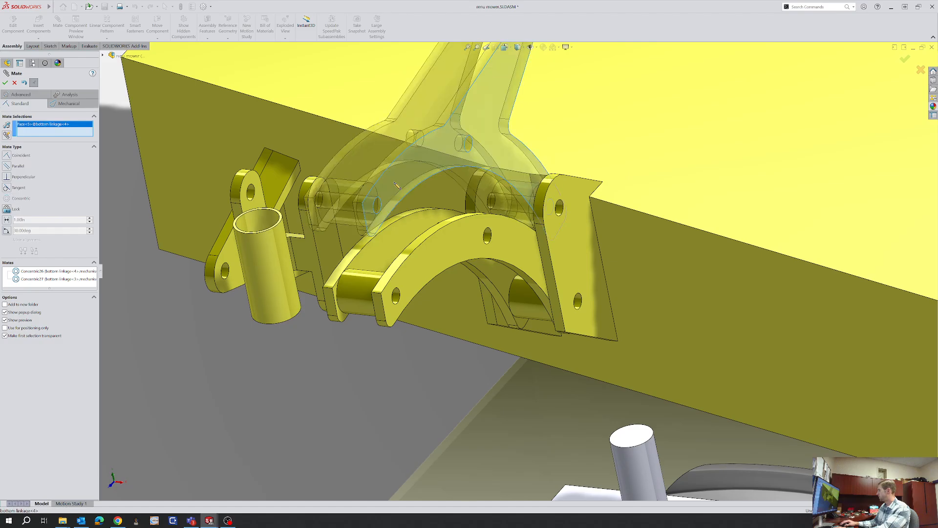
middle_drag(395, 186, 496, 207)
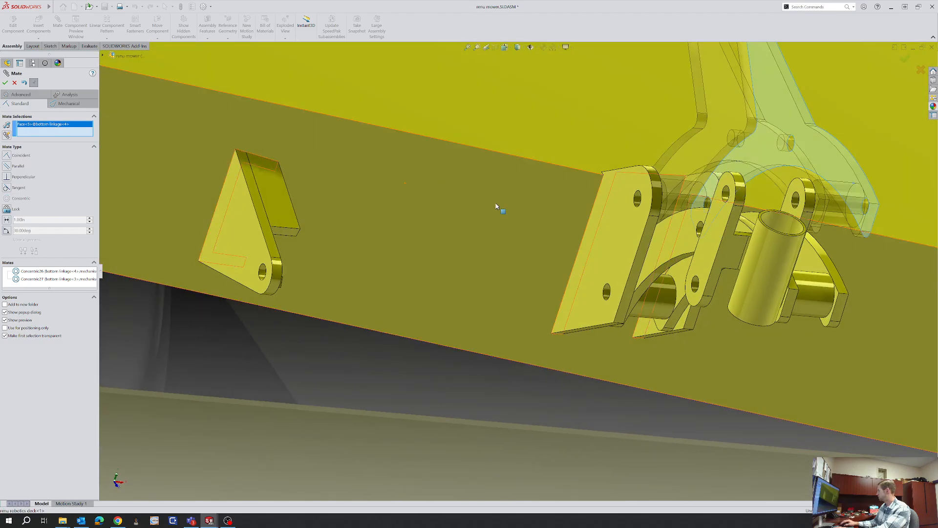
click(800, 213)
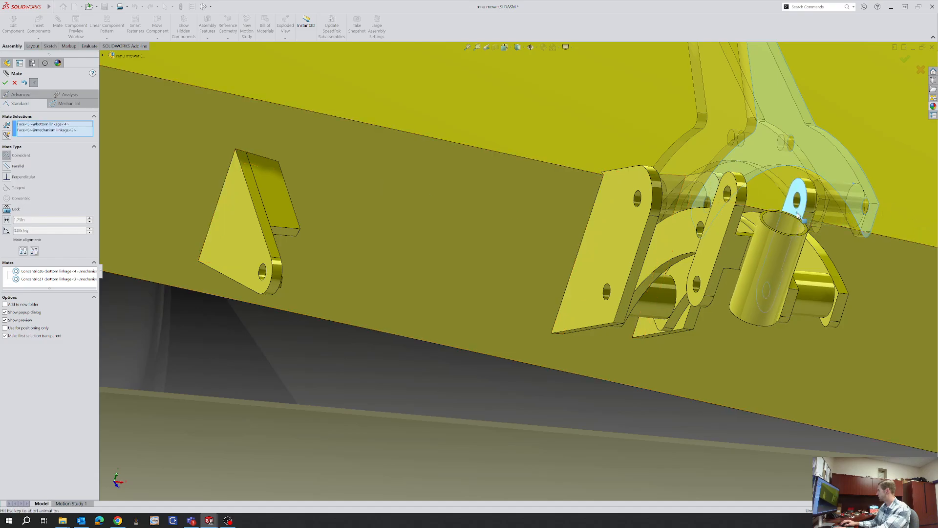
right_click(803, 215)
Add a concentric mate between the loose wheel mount's shaft and the mechanism linkage's tube
middle_drag(855, 231, 622, 260)
middle_drag(631, 296, 532, 299)
mouse_move(464, 285)
mouse_down()
mouse_move(464, 264)
mouse_move(470, 287)
mouse_up()
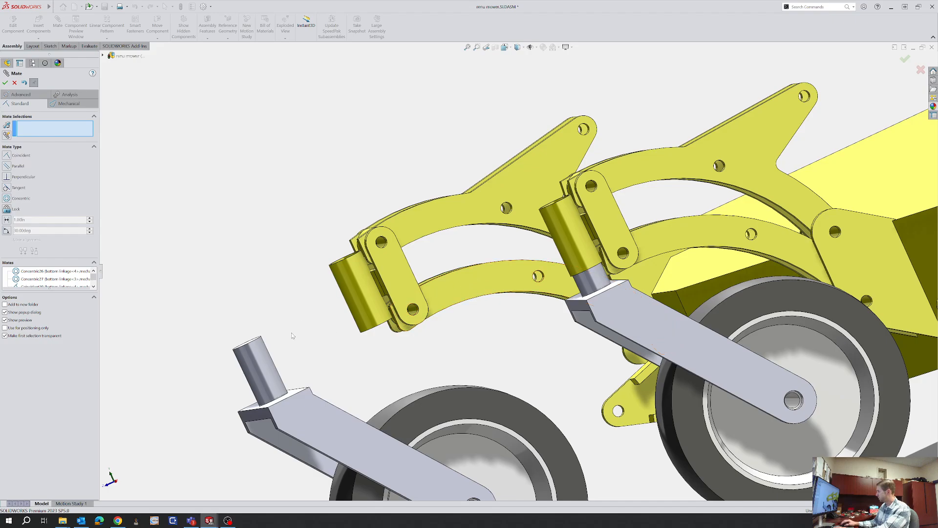
click(263, 367)
click(356, 296)
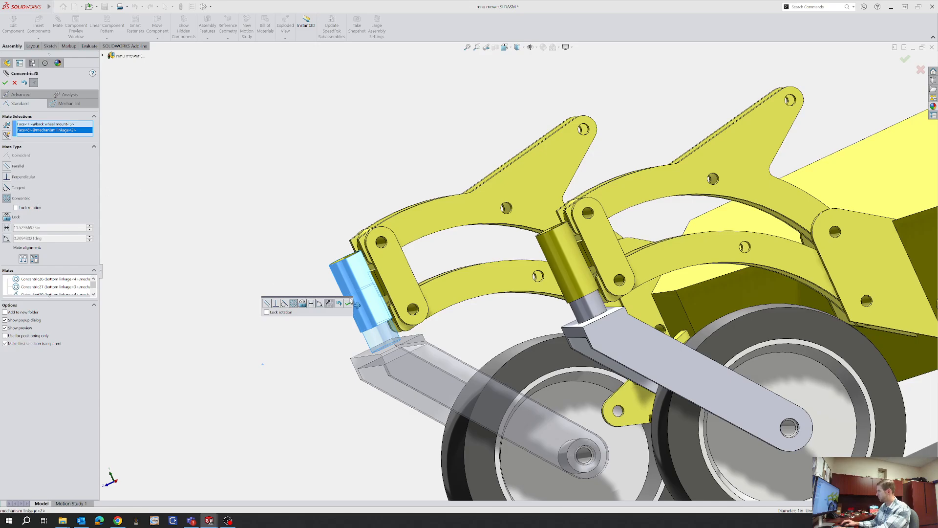
click(346, 303)
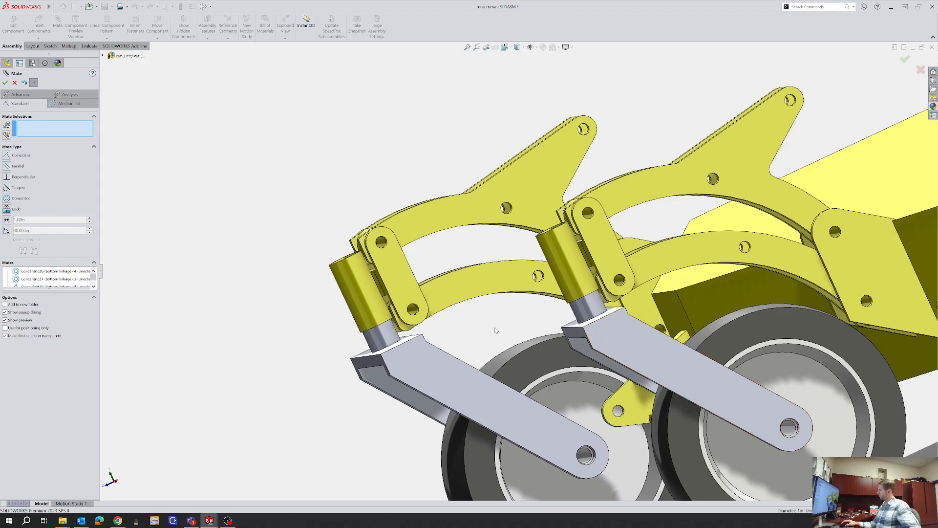
Make the angled front face of the newly attached wheel mount parallel to the matching face of the other wheel mount
scroll(493, 338, up, 1)
mouse_move(492, 338)
middle_down()
mouse_move(489, 314)
mouse_move(495, 347)
middle_up()
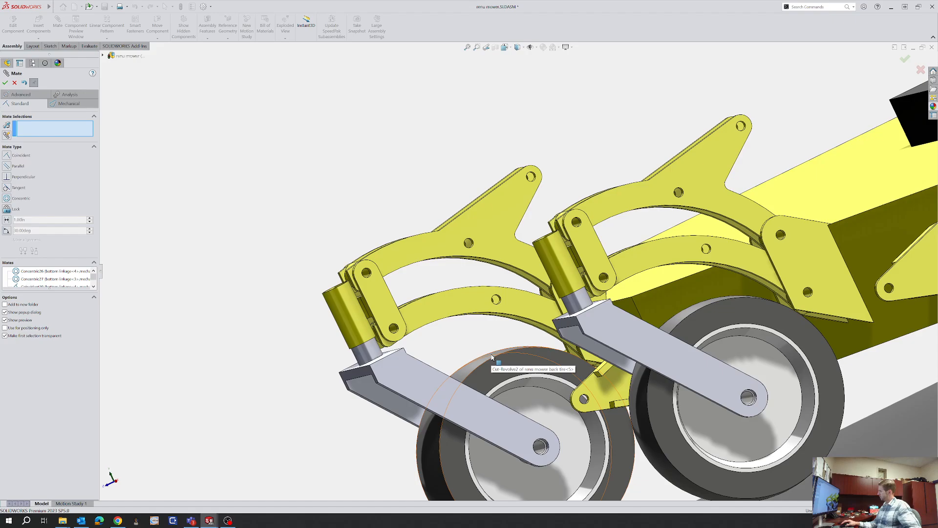
middle_drag(461, 366, 353, 410)
scroll(354, 408, down, 4)
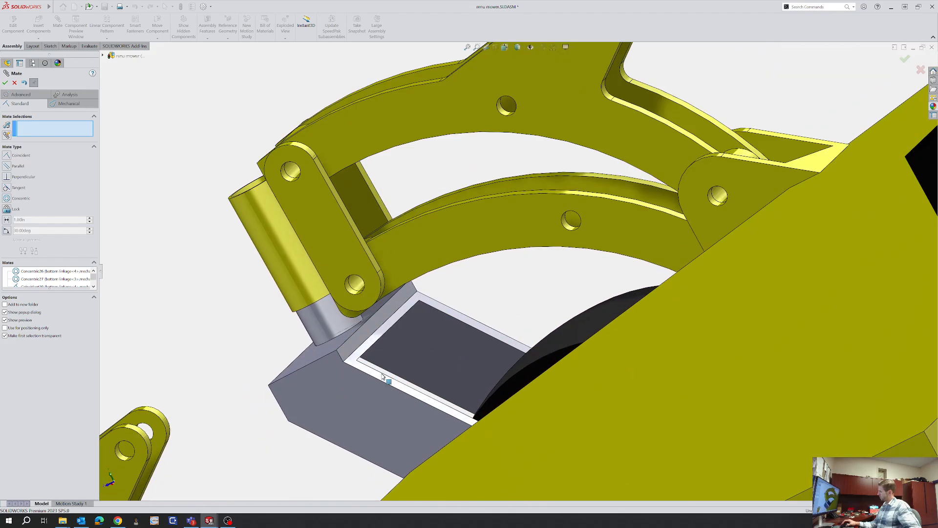
click(356, 355)
scroll(356, 355, up, 4)
scroll(342, 396, down, 4)
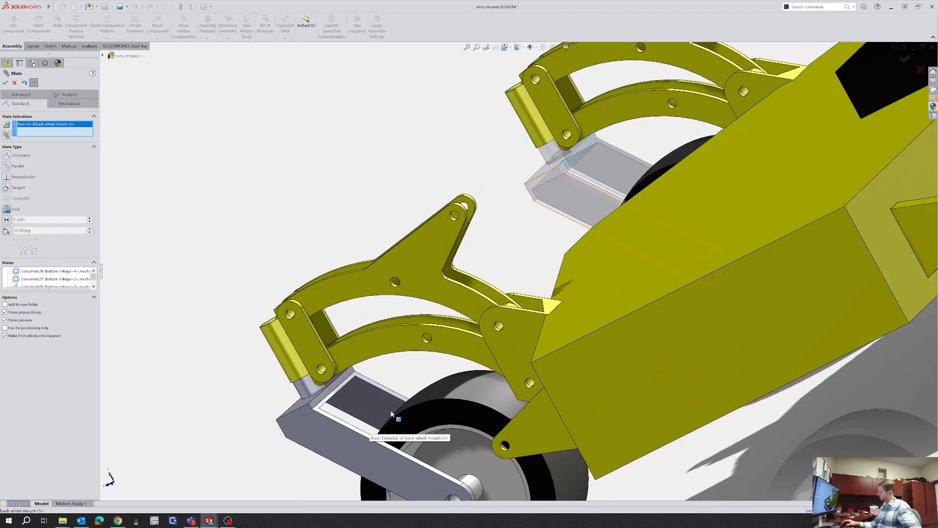
click(341, 401)
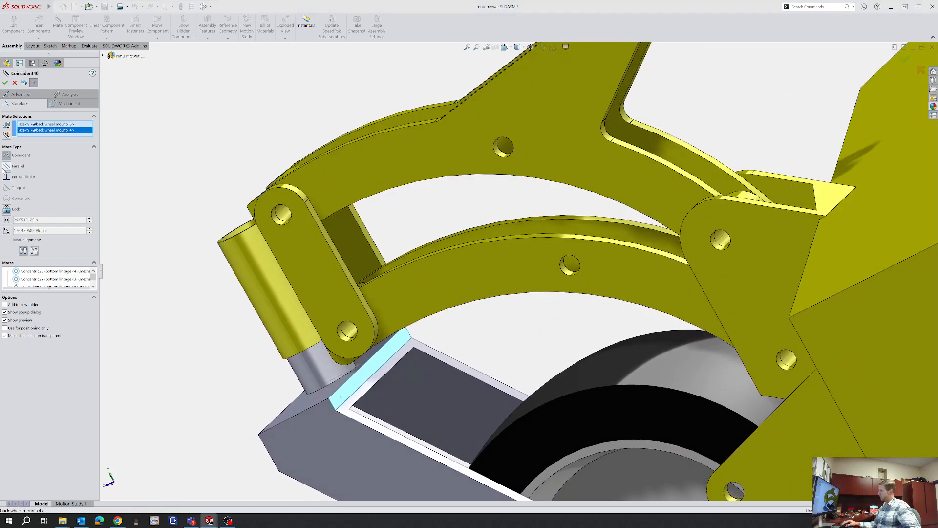
click(5, 82)
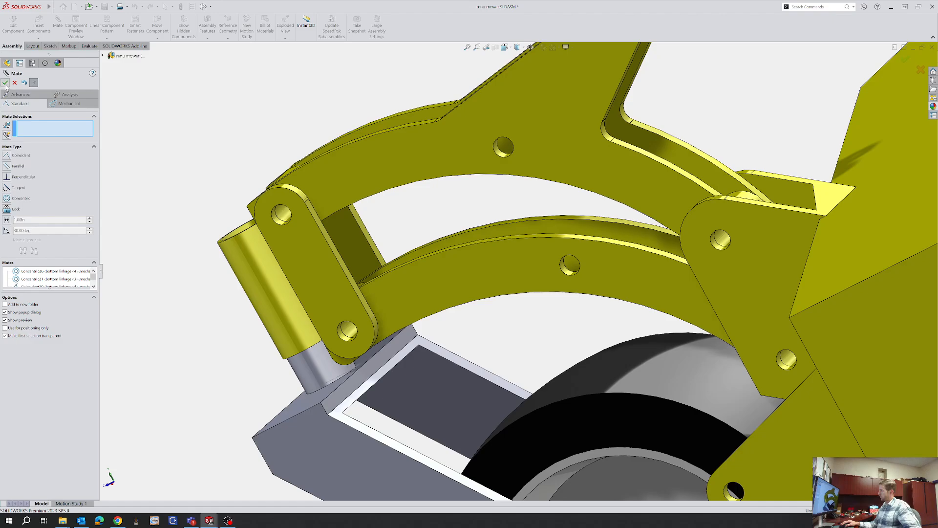
click(5, 82)
Move the front wheels and swivel their mounts around and back to test how both wheel sets follow each other
scroll(471, 313, up, 5)
middle_drag(470, 314, 536, 316)
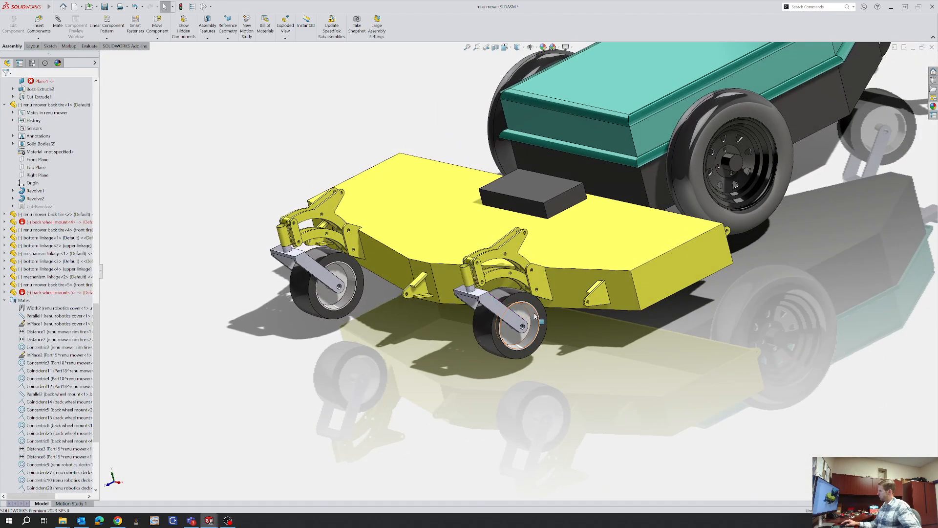
click(541, 321)
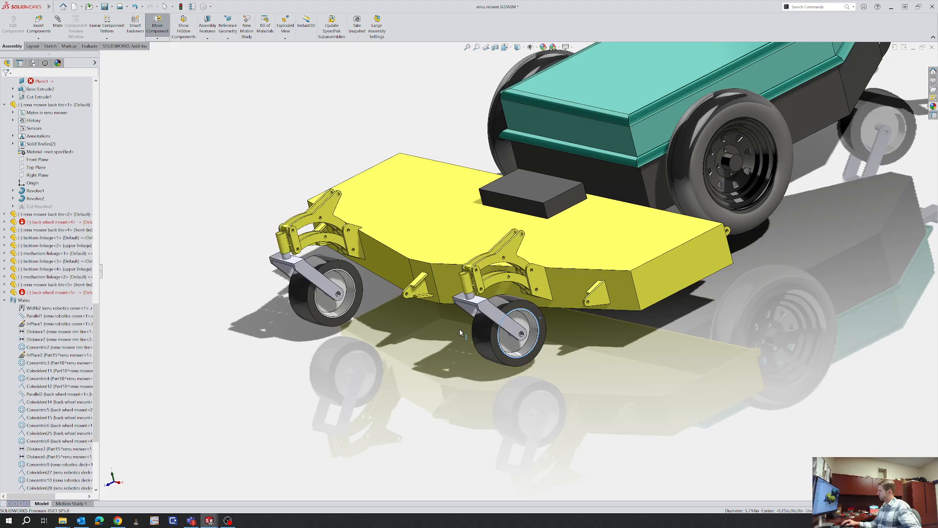
drag(322, 286, 304, 293)
middle_drag(450, 309, 426, 306)
click(426, 306)
scroll(426, 306, down, 8)
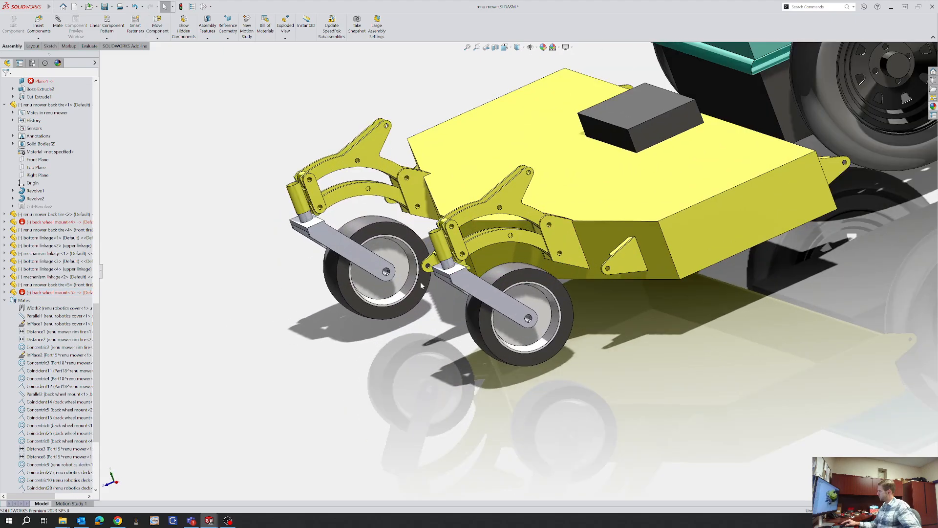
drag(464, 286, 472, 280)
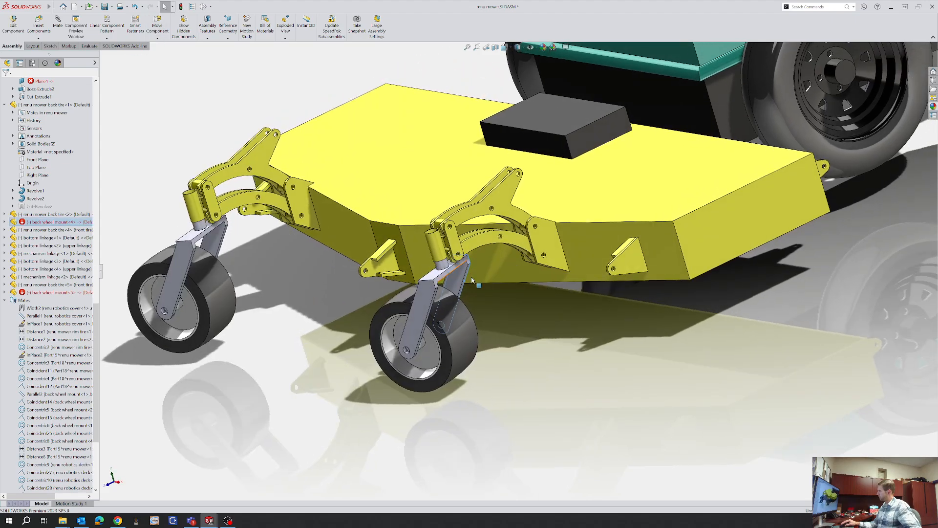
drag(463, 327, 526, 317)
key(Escape)
middle_drag(324, 342, 424, 254)
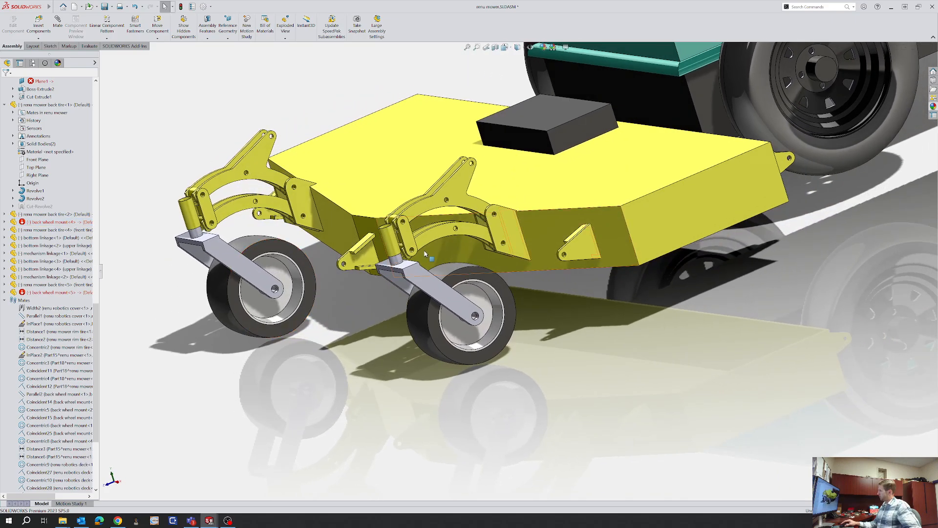
Raise the first wheel set by its mechanism linkage and swivel its mount slightly to test the suspension travel
drag(419, 235, 417, 219)
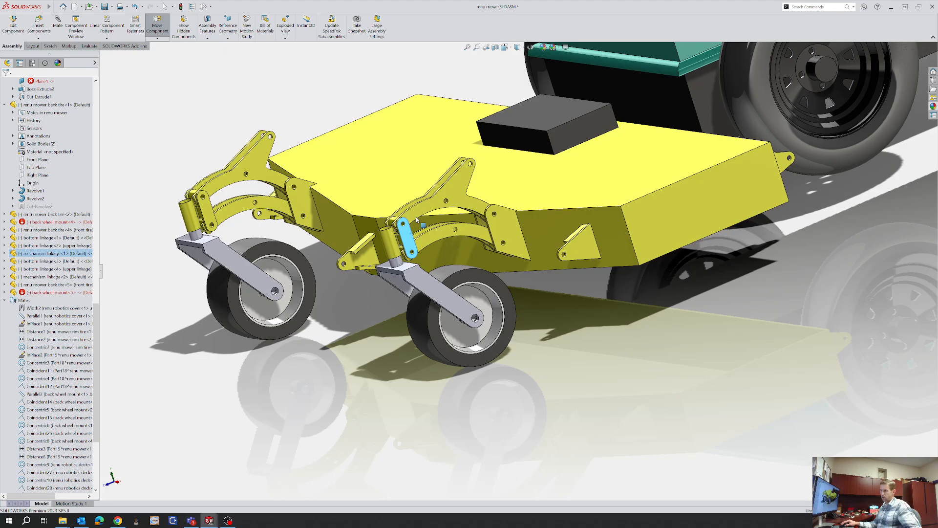
mouse_move(417, 221)
mouse_down()
mouse_move(424, 213)
mouse_move(425, 231)
mouse_move(427, 211)
mouse_up()
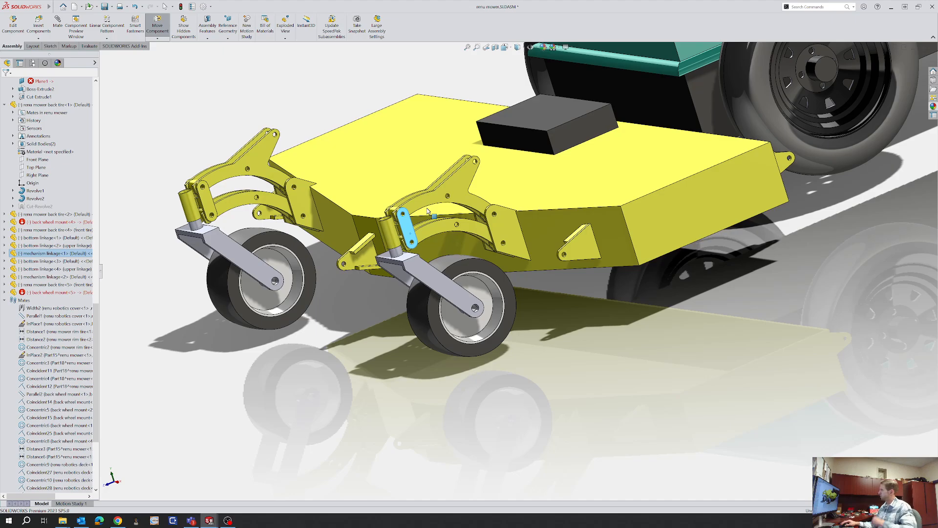
drag(427, 211, 427, 213)
drag(428, 211, 423, 210)
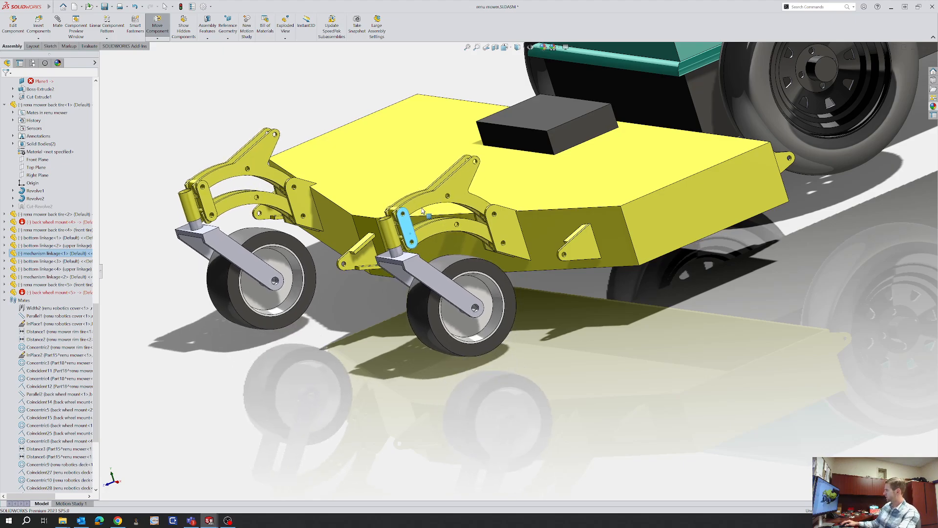
key(Escape)
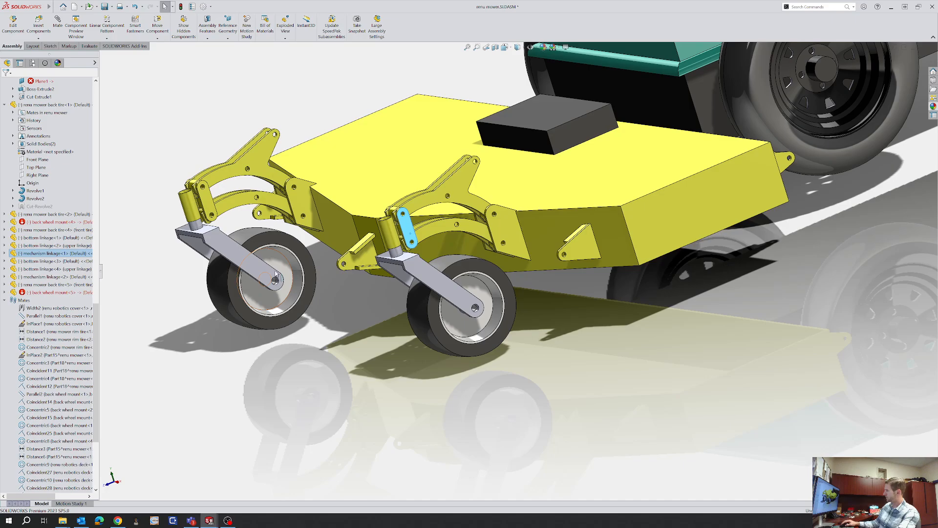
drag(416, 273, 412, 281)
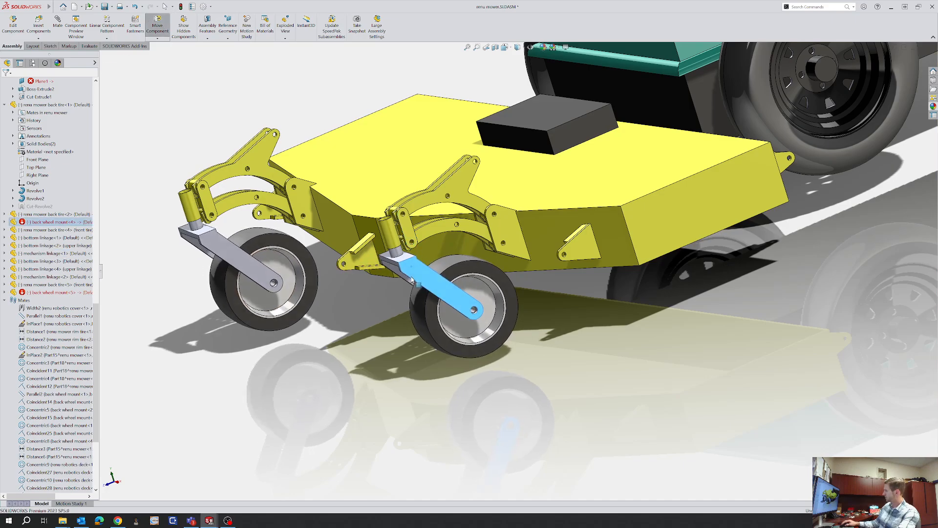
Nudge the nearer front wheel set by its bottom linkage and examine how the deck, linkages and wheels fit the whole mower
drag(424, 239, 437, 226)
middle_drag(438, 226, 538, 214)
scroll(493, 228, up, 5)
scroll(538, 214, up, 1)
scroll(542, 216, down, 3)
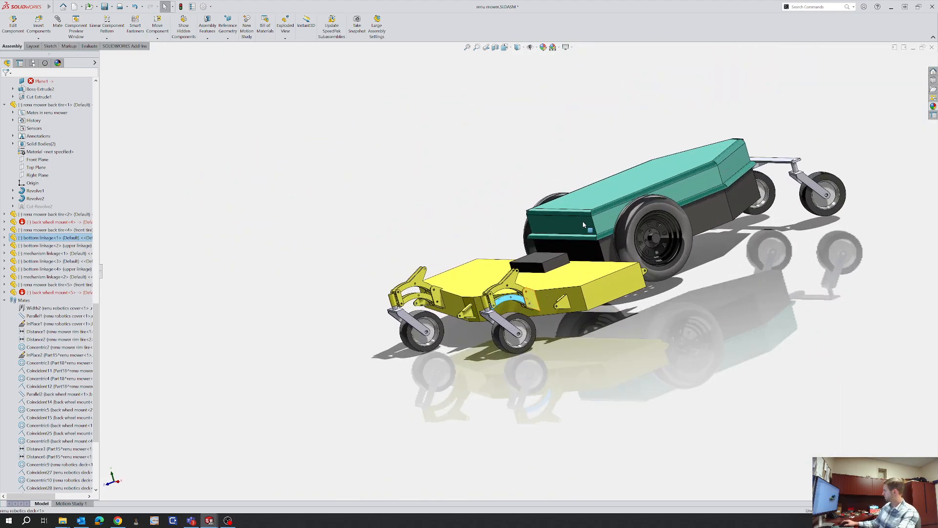
scroll(606, 227, down, 3)
scroll(637, 259, up, 3)
middle_drag(641, 268, 589, 325)
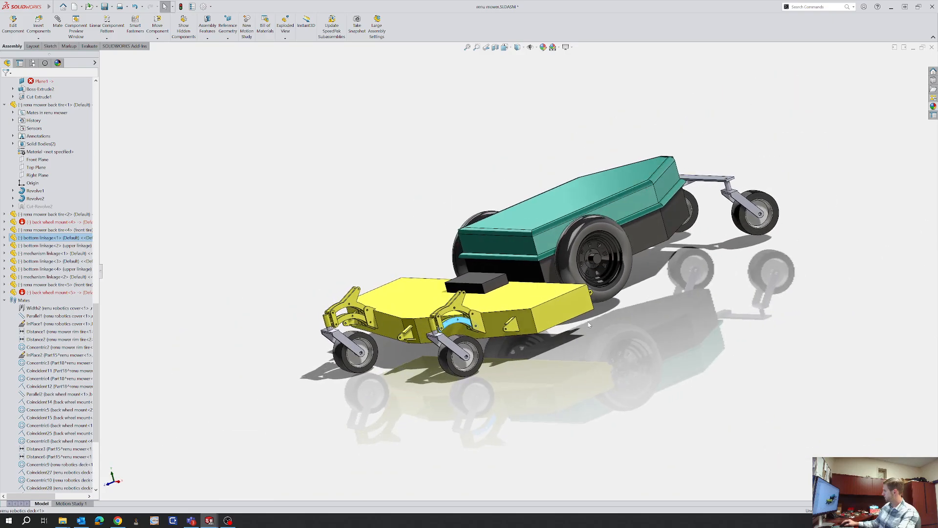
click(588, 325)
scroll(502, 335, down, 3)
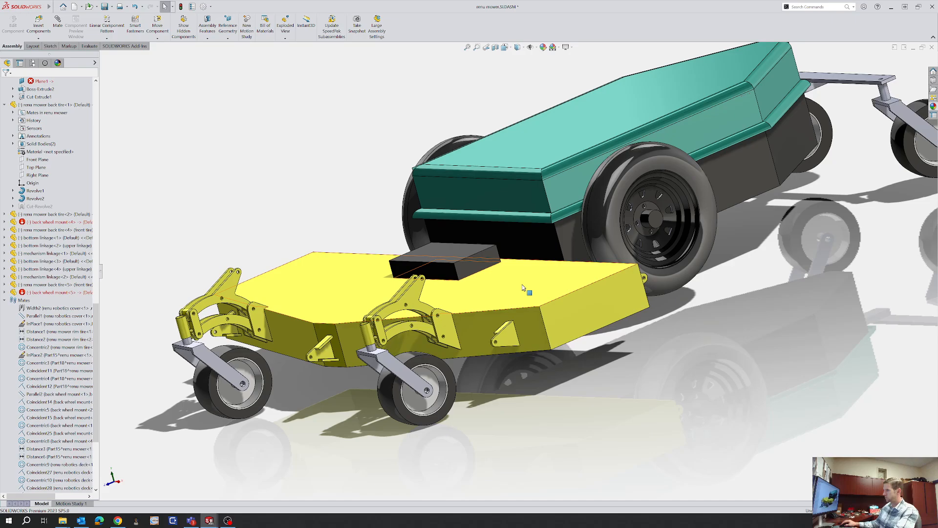
scroll(592, 276, up, 2)
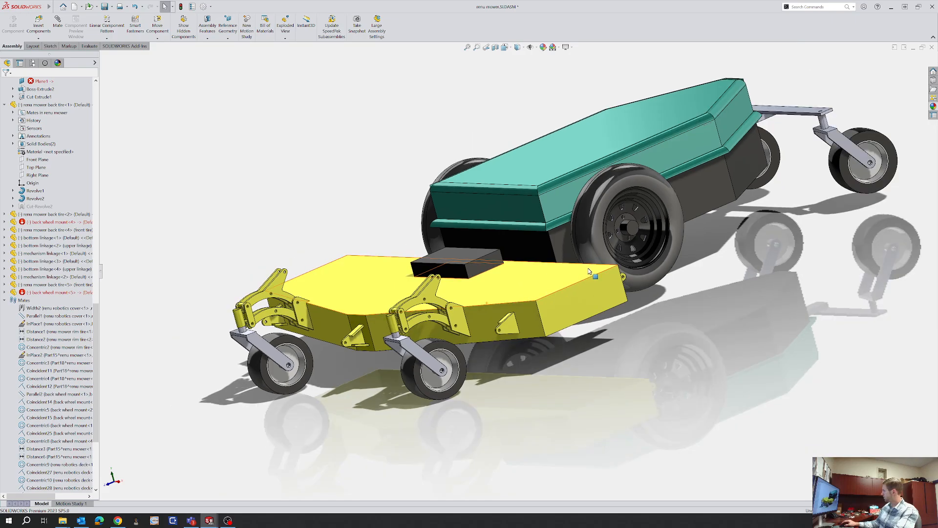
middle_drag(595, 275, 533, 300)
scroll(531, 301, down, 2)
scroll(531, 301, up, 2)
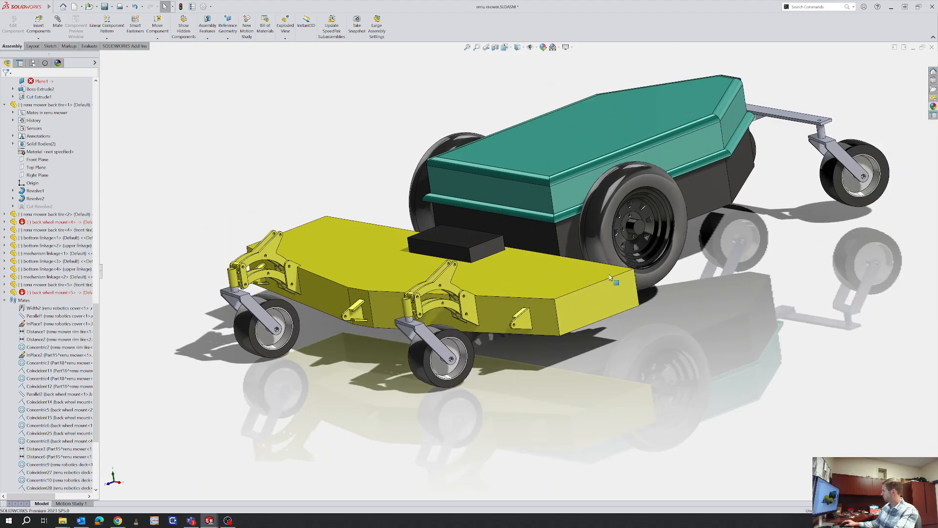
Raise the front wheel sets slightly by the nearer upper linkage to test their shared travel, and clear the selection
middle_drag(614, 280, 609, 247)
middle_drag(453, 295, 365, 337)
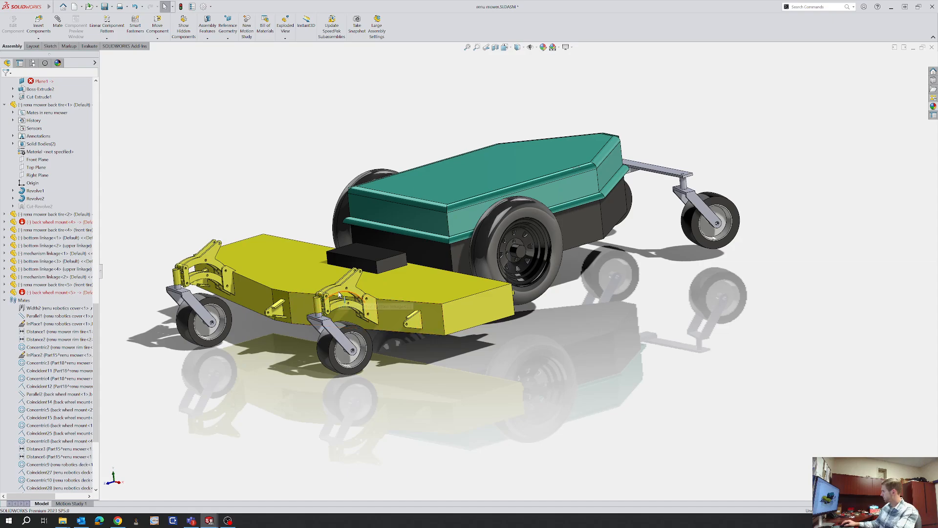
drag(331, 294, 345, 285)
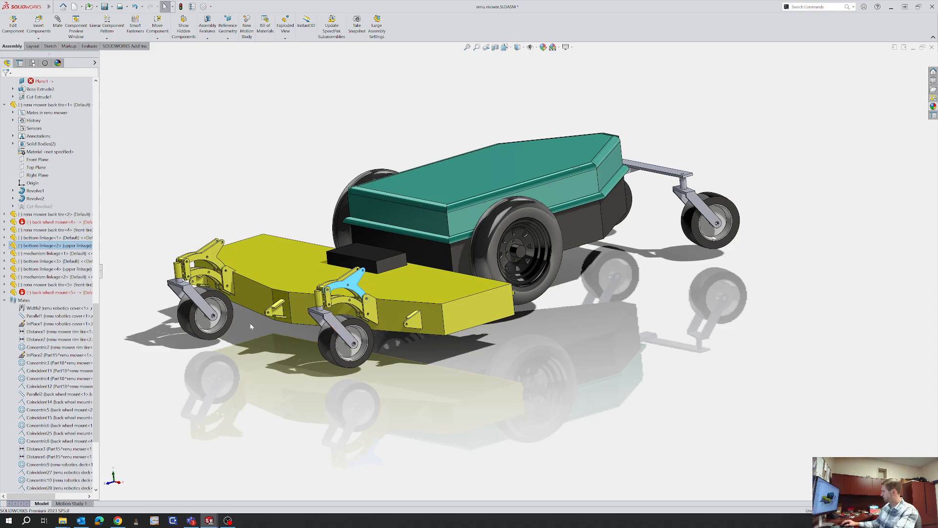
click(416, 378)
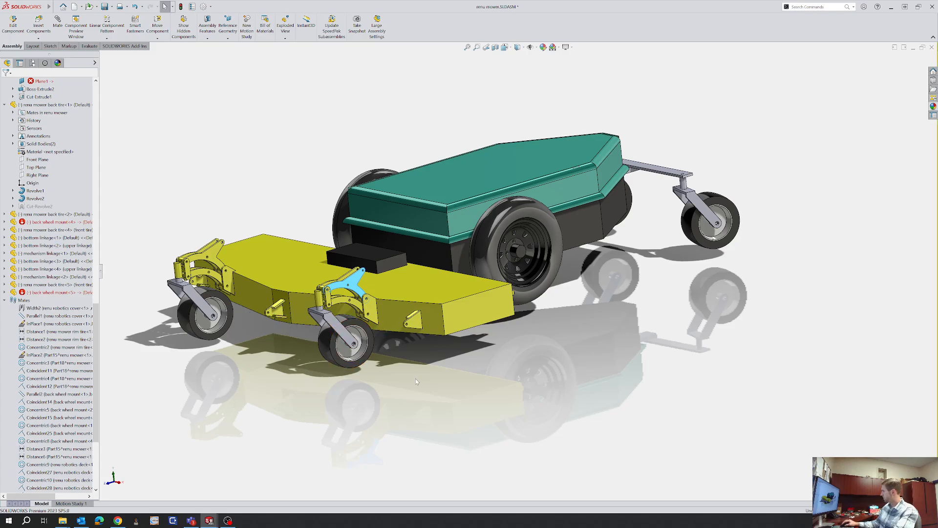